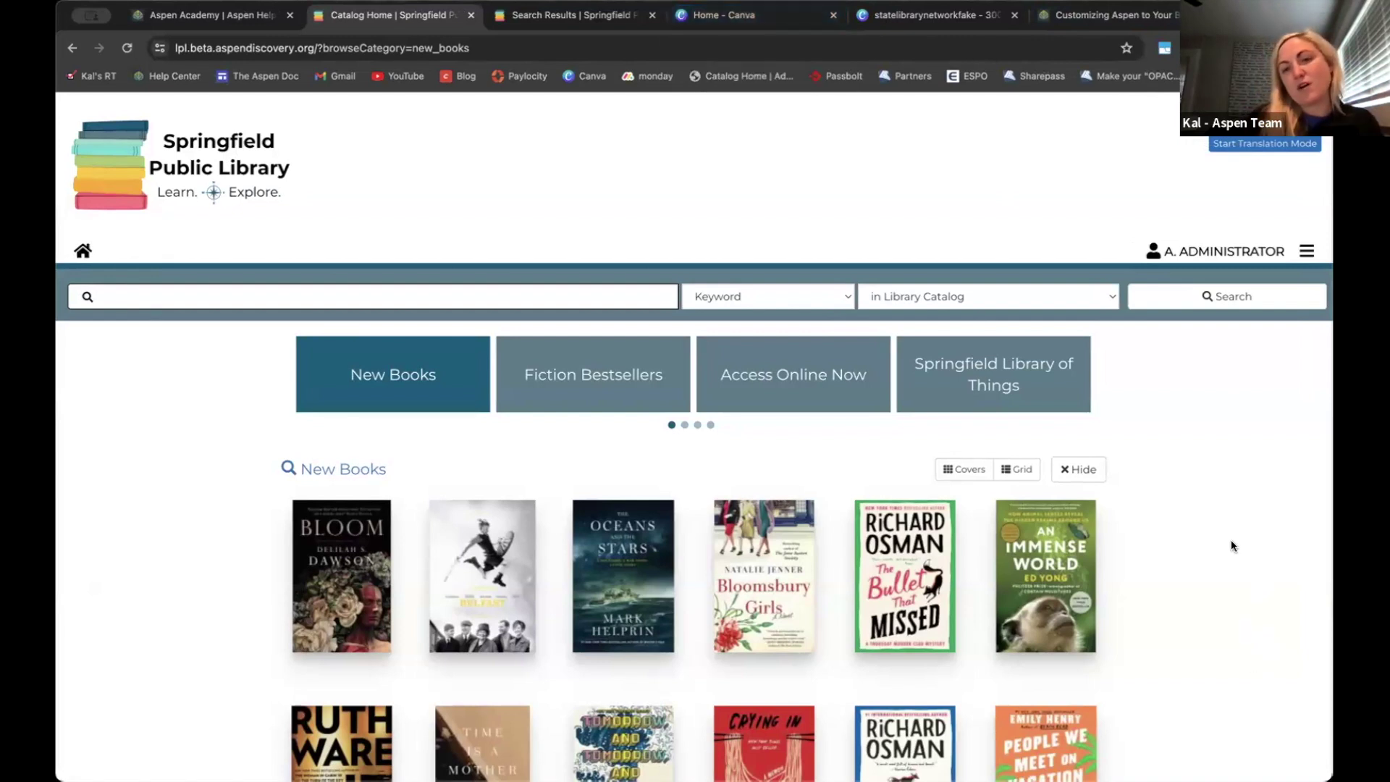
pyautogui.scroll(-1, 1230, 541)
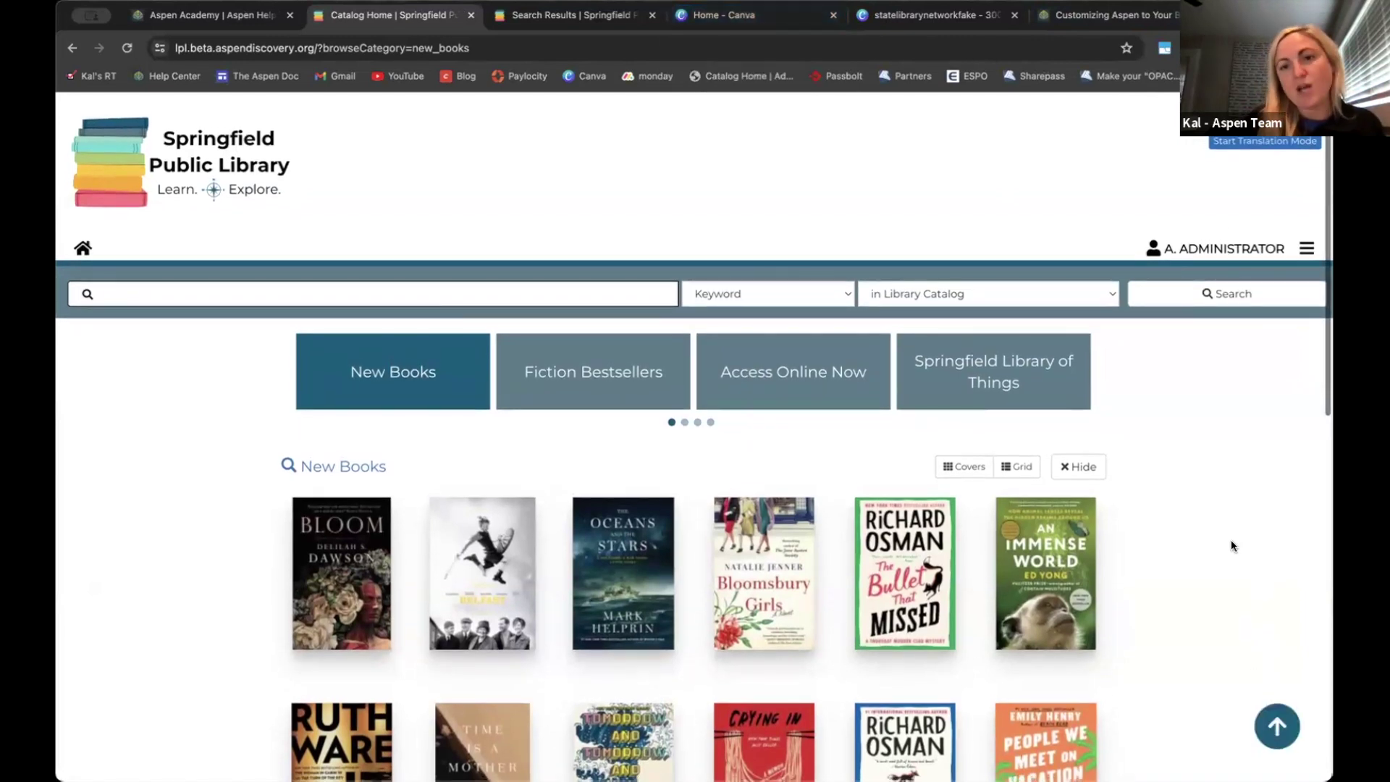
pyautogui.scroll(1, 1231, 540)
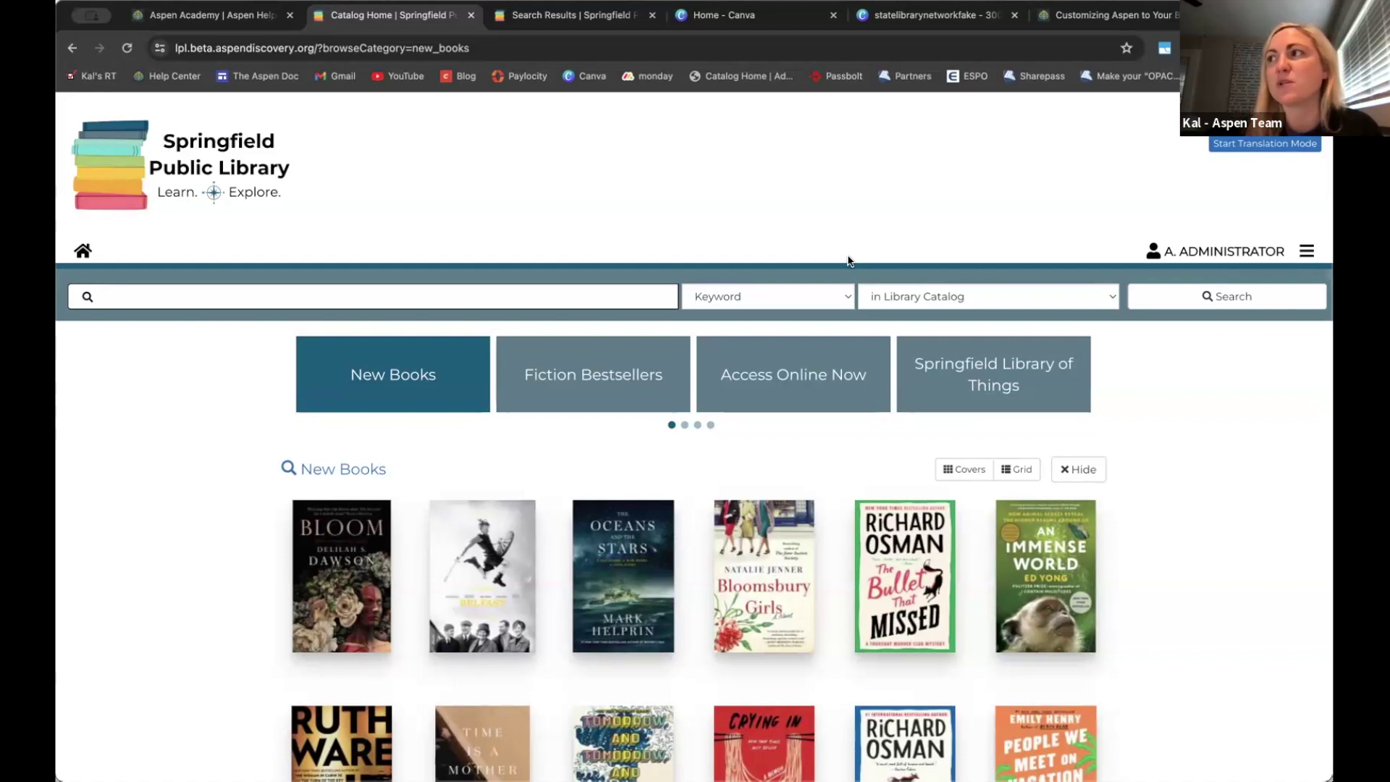
# Go to Aspen Administration, search the settings for "theme" and open the Themes settings
pyautogui.click(1306, 253)
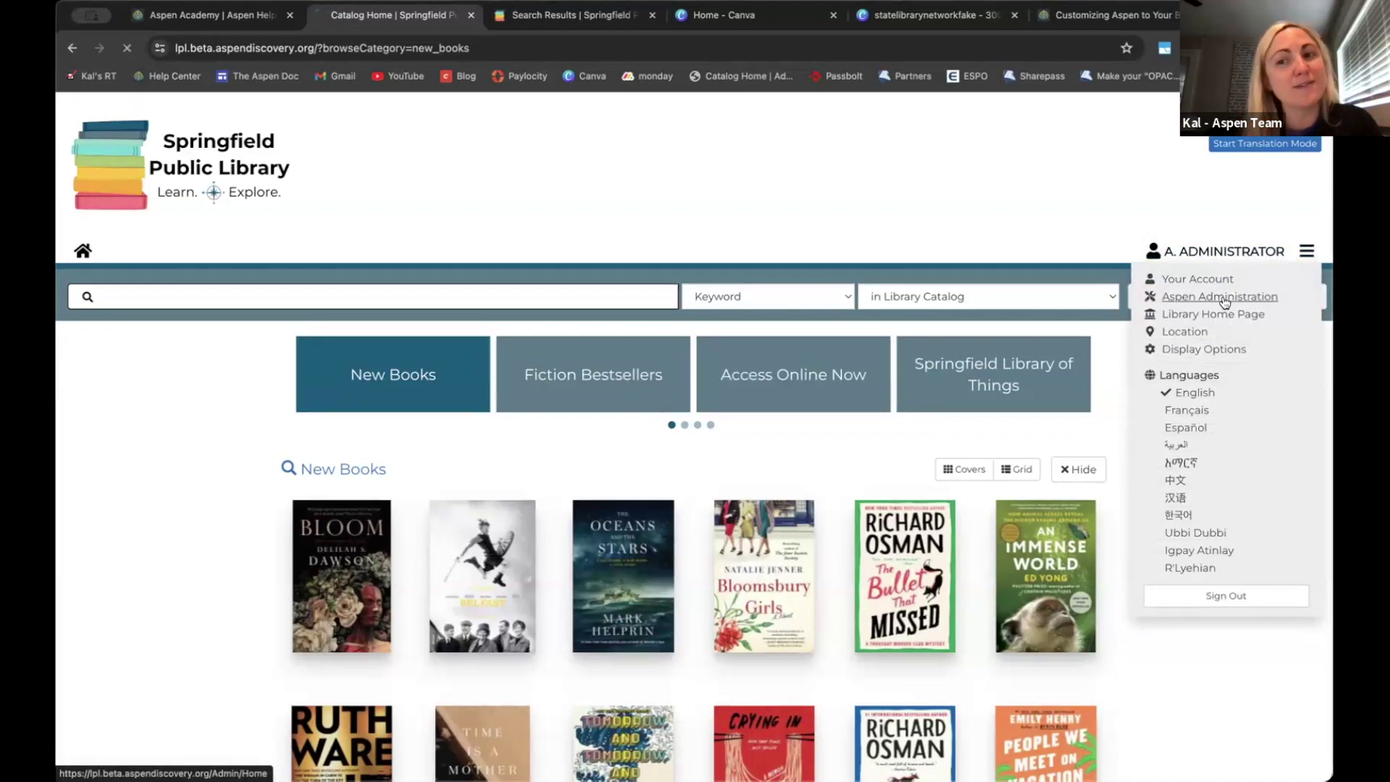
pyautogui.click(1222, 297)
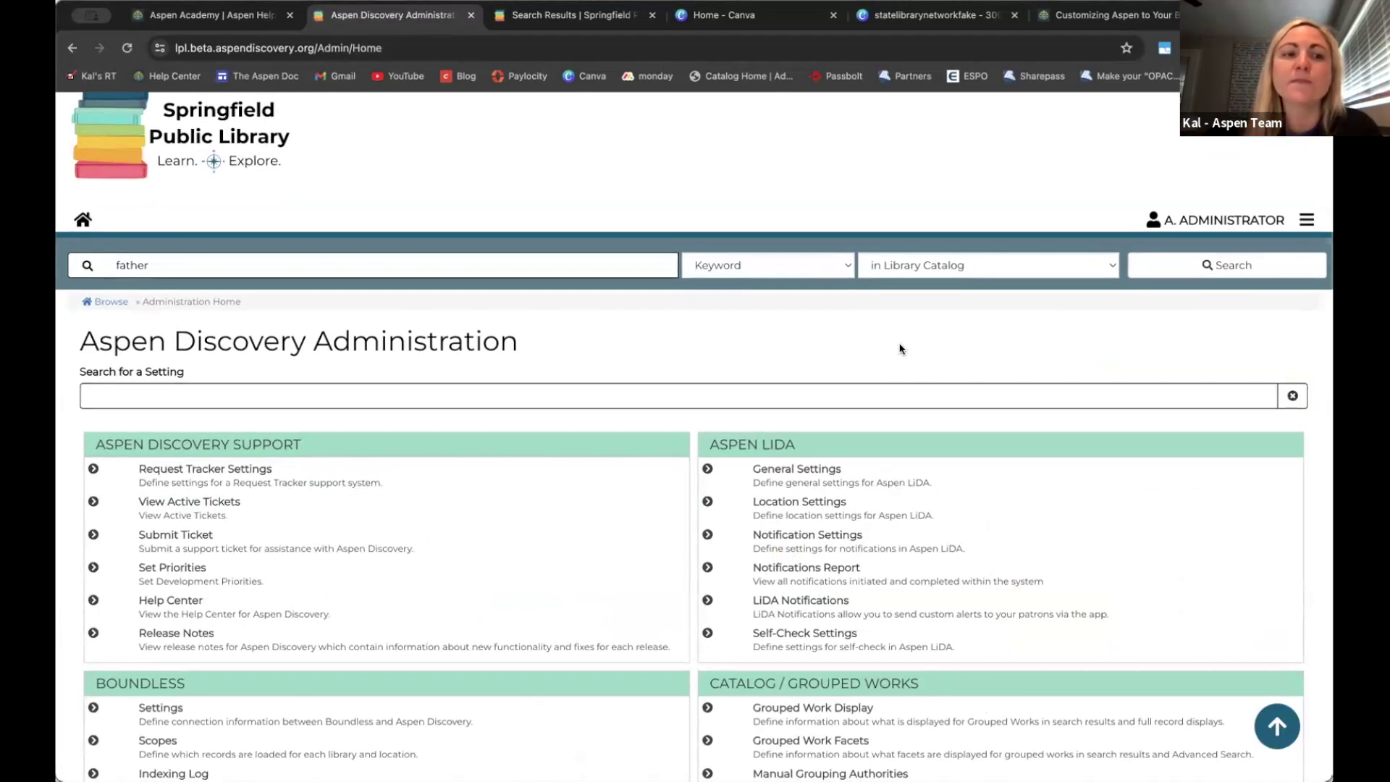
pyautogui.scroll(-1, 900, 349)
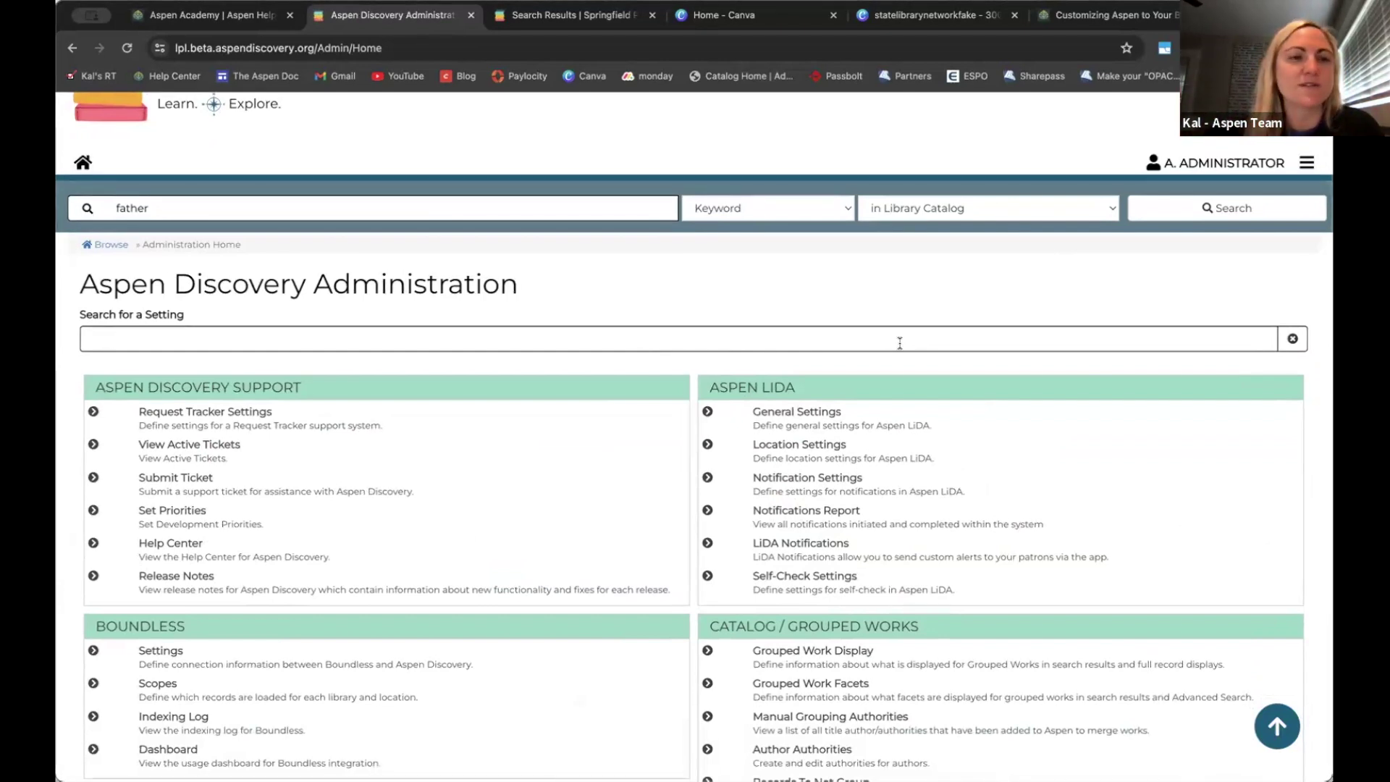
pyautogui.click(892, 340)
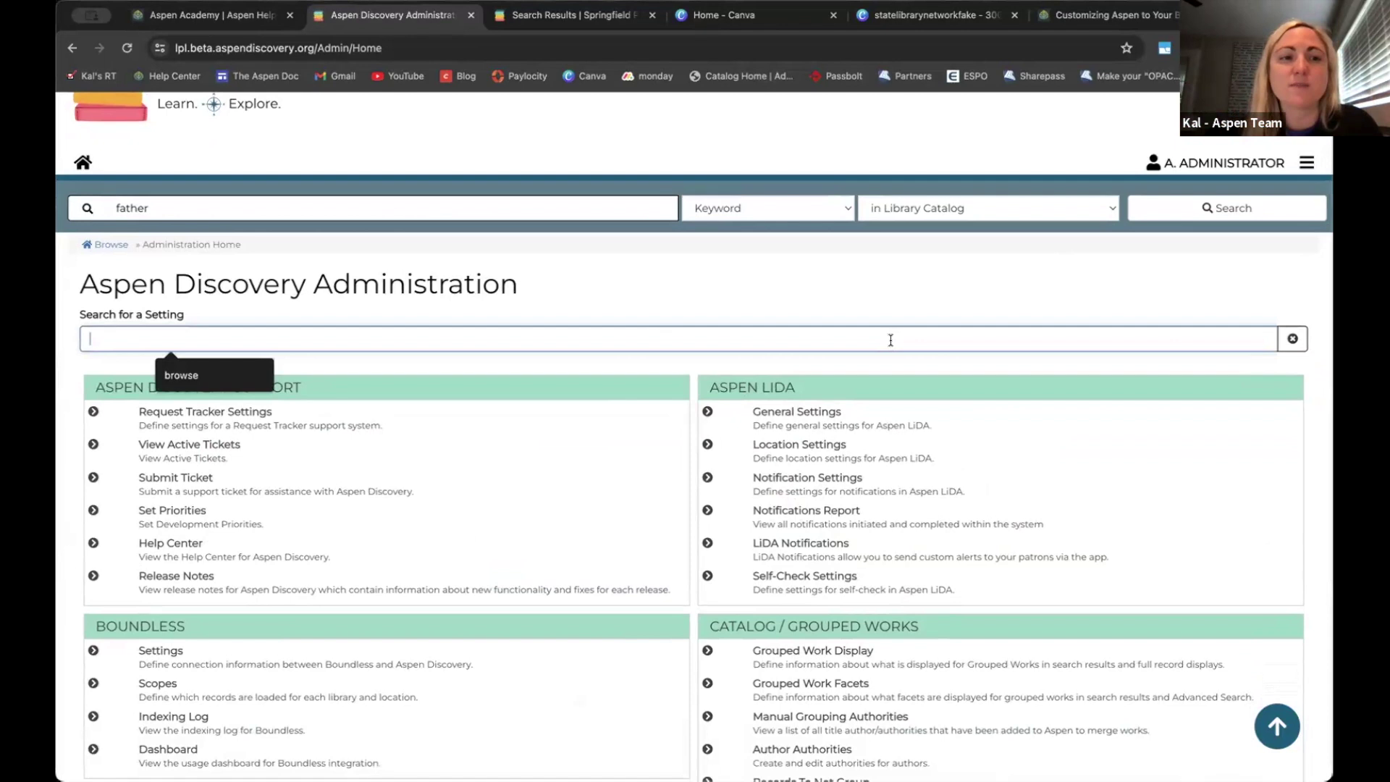
pyautogui.write('theme')
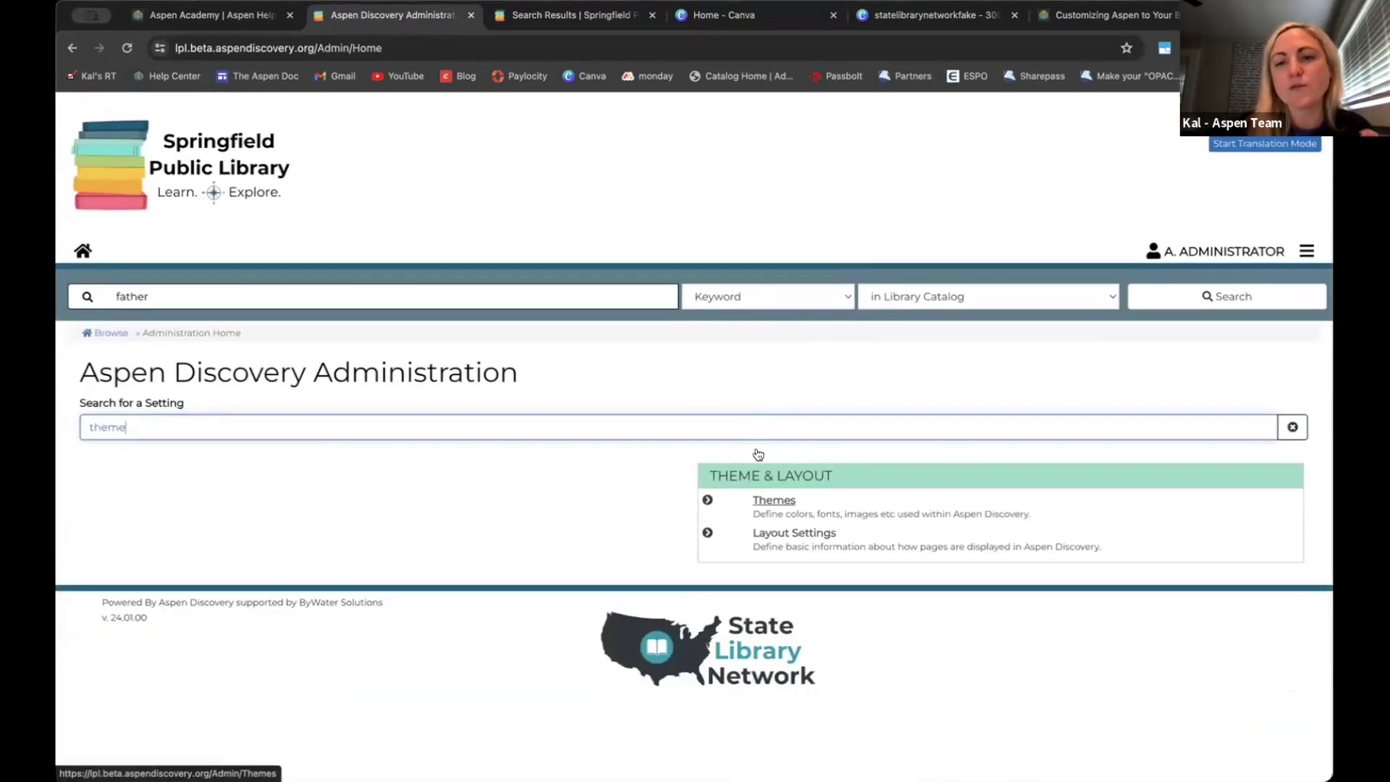
pyautogui.click(777, 502)
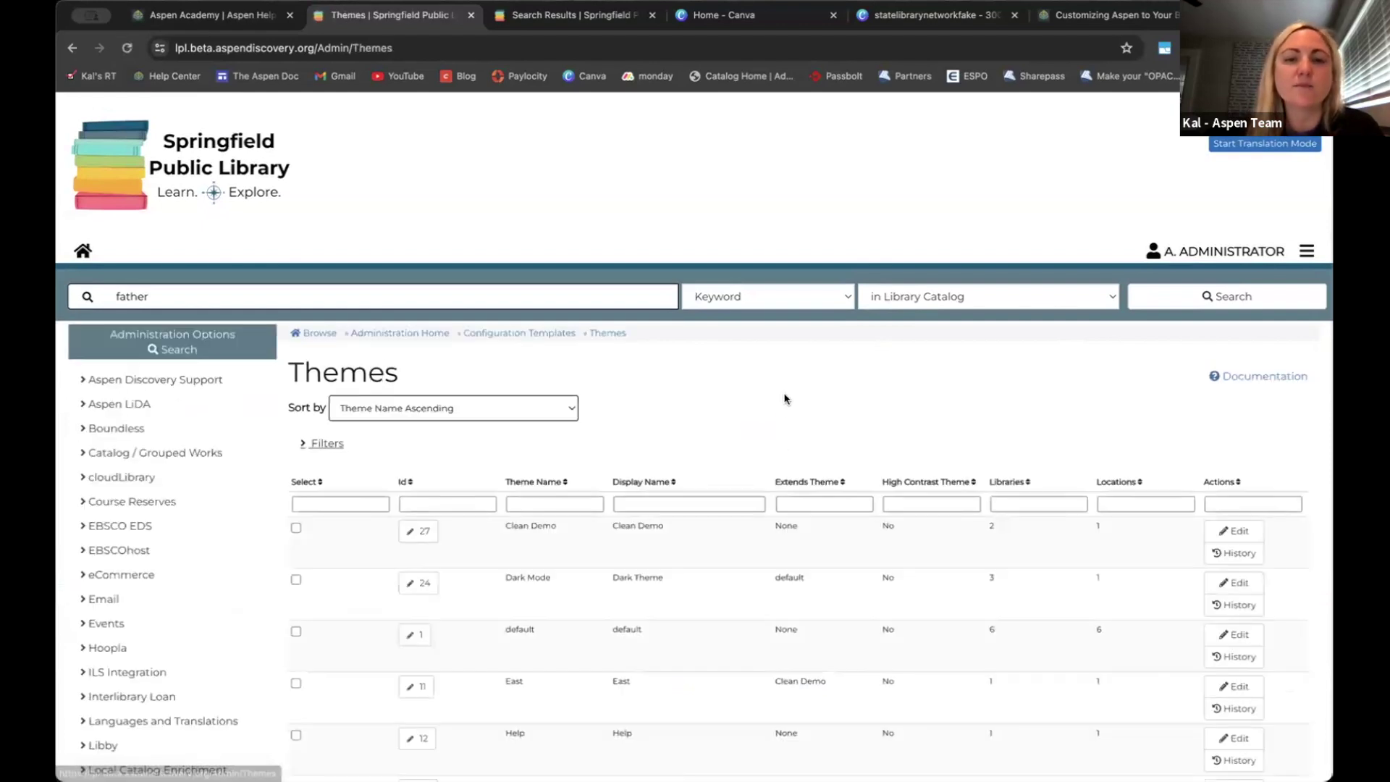
# Filter the theme list by theme name "sprin" and open the Springfield Library Test theme for editing
pyautogui.scroll(-1, 789, 376)
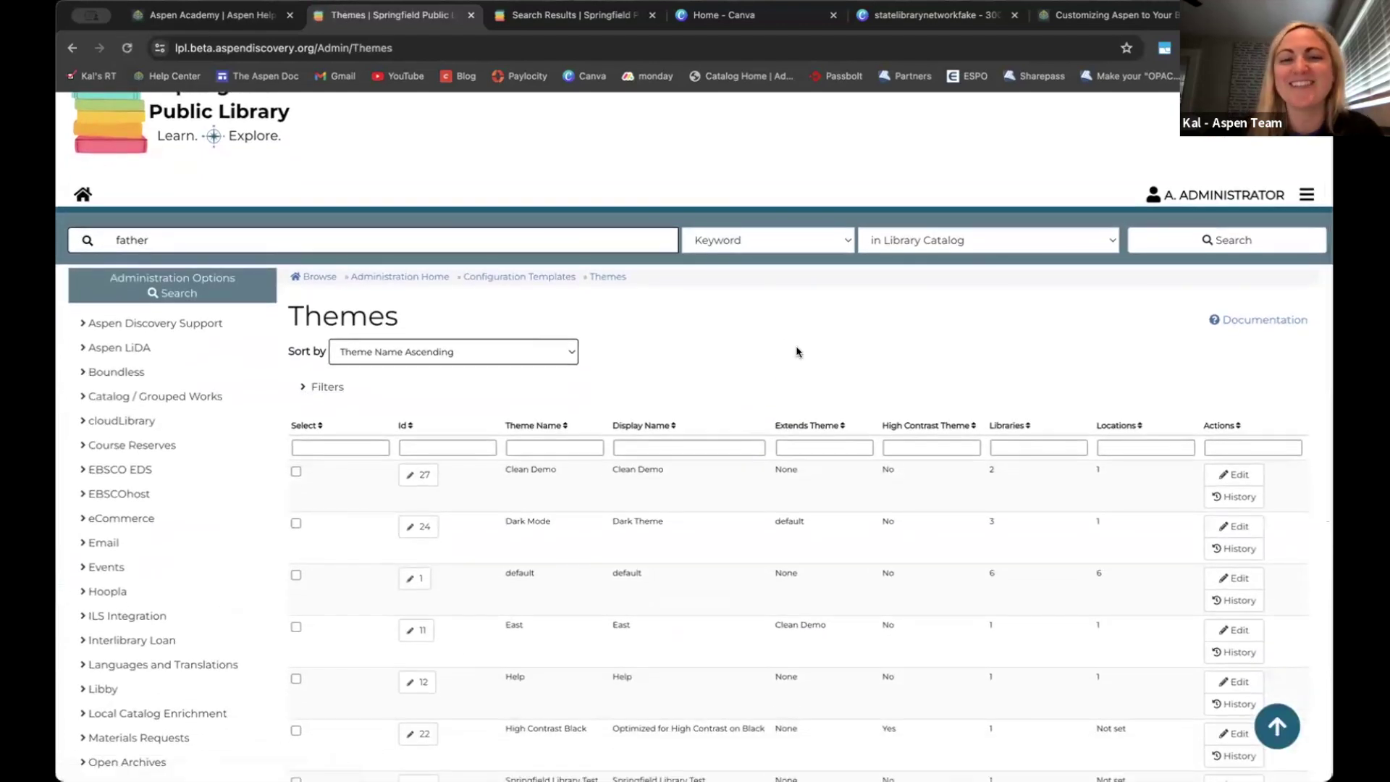
pyautogui.scroll(-1, 796, 352)
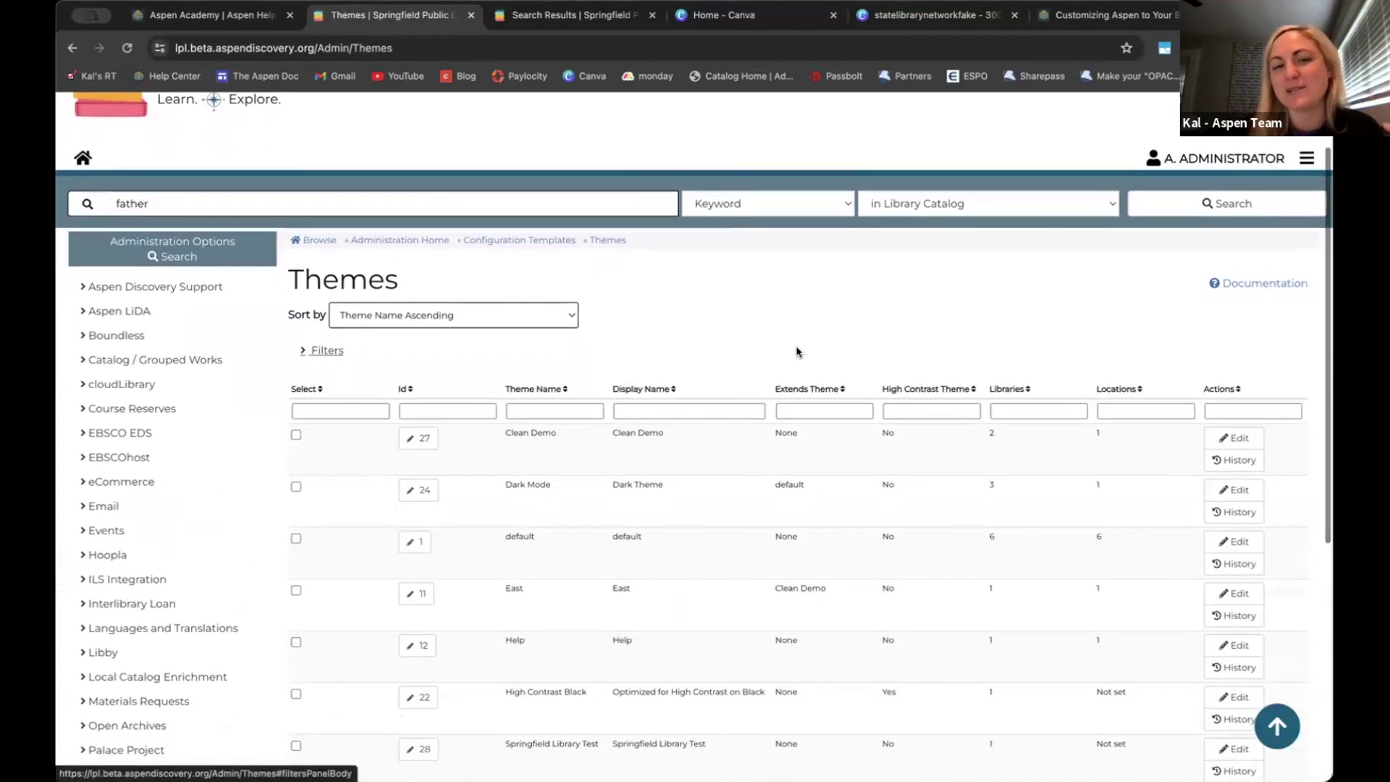
pyautogui.scroll(-1, 797, 352)
pyautogui.scroll(-1, 796, 352)
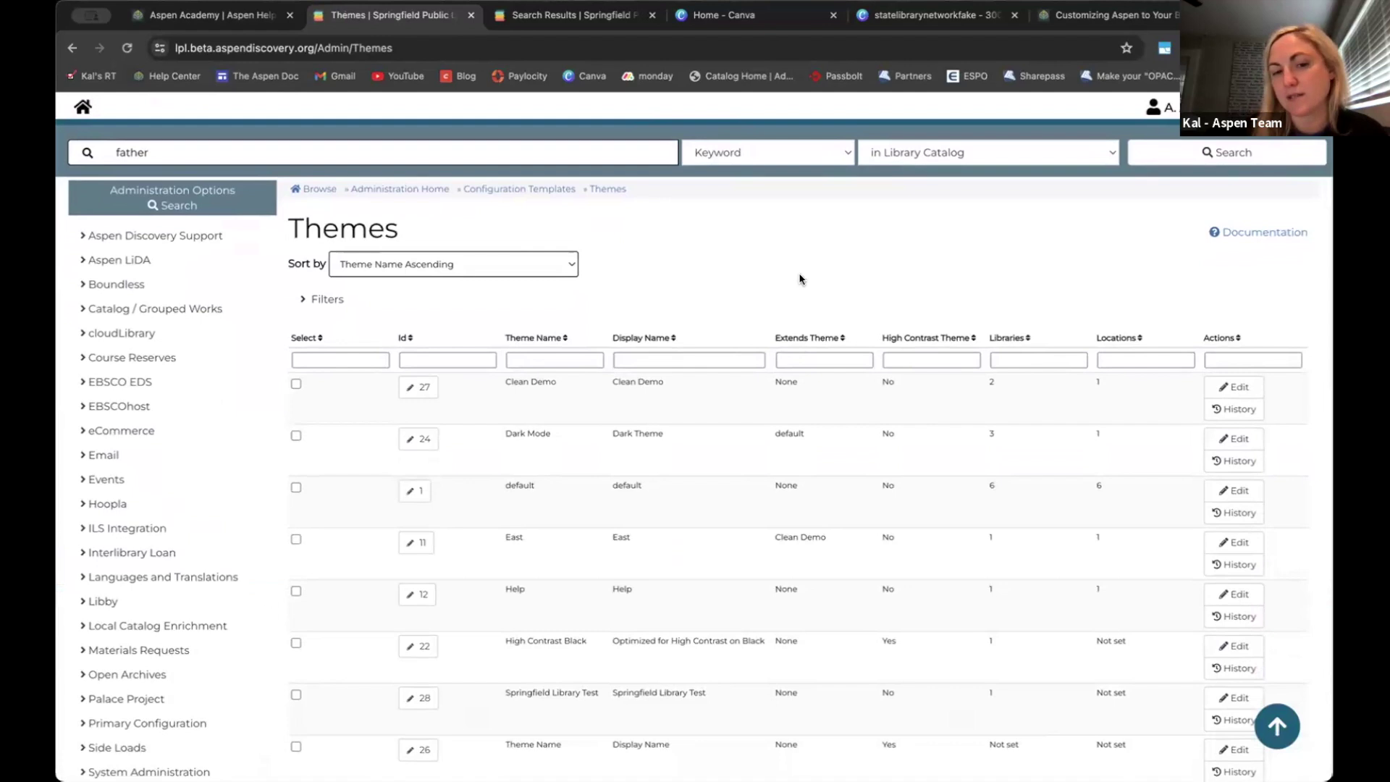
pyautogui.scroll(-1, 799, 279)
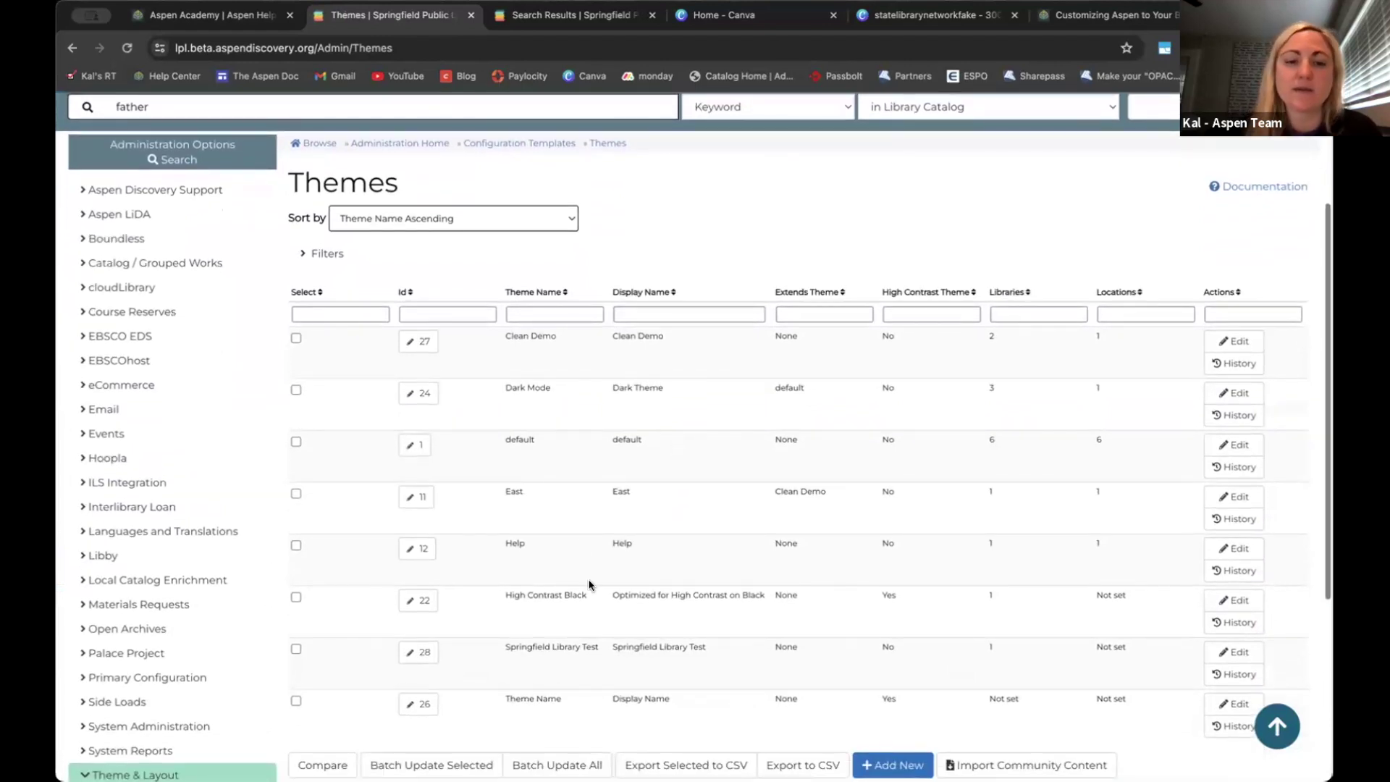
pyautogui.scroll(-1, 588, 588)
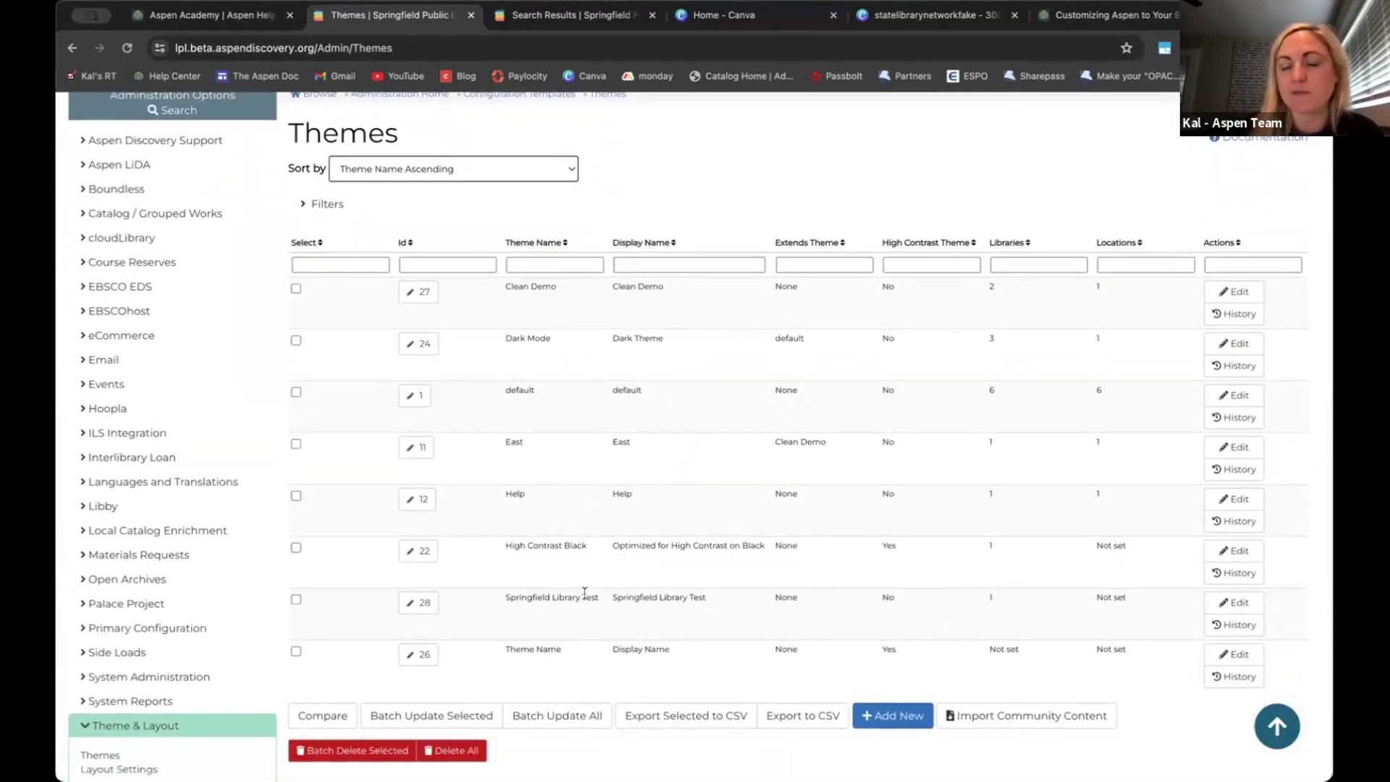
pyautogui.click(563, 265)
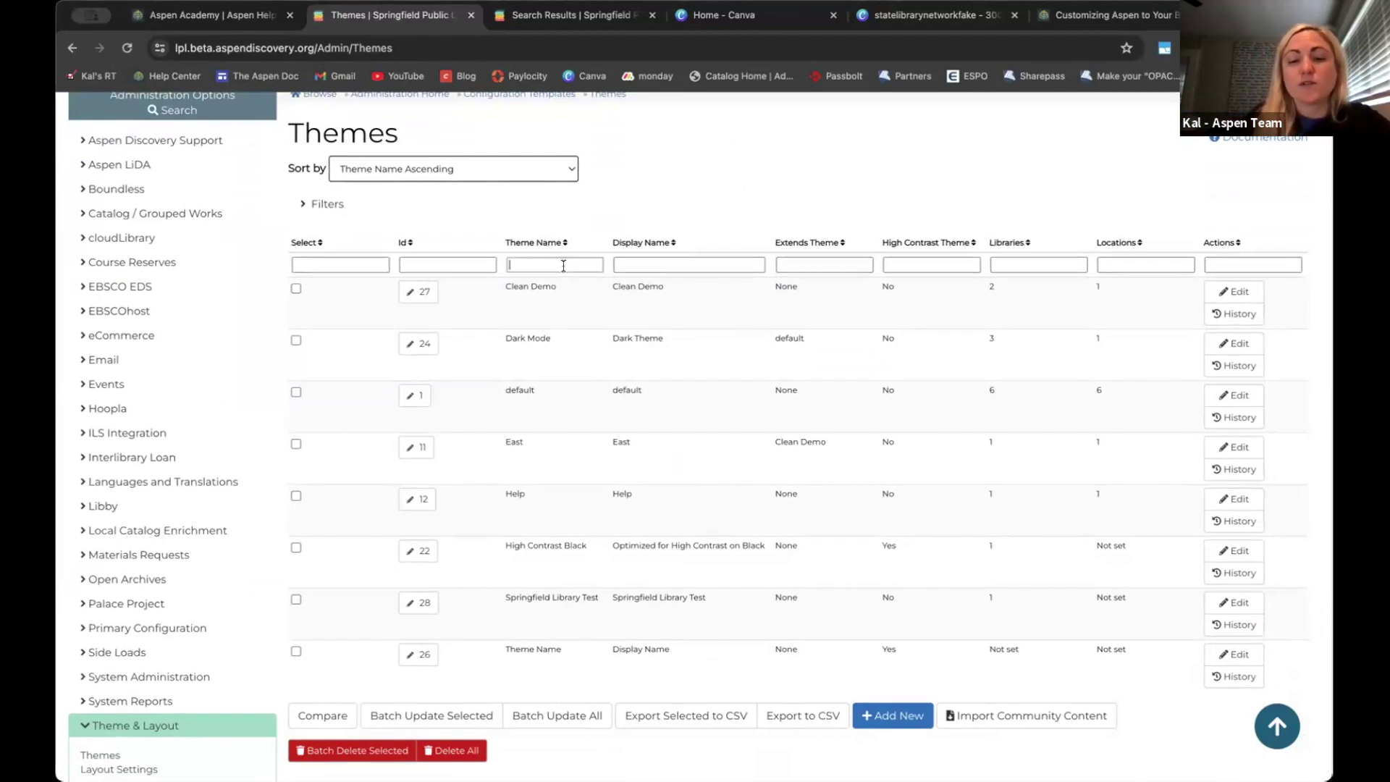
pyautogui.write('sprin')
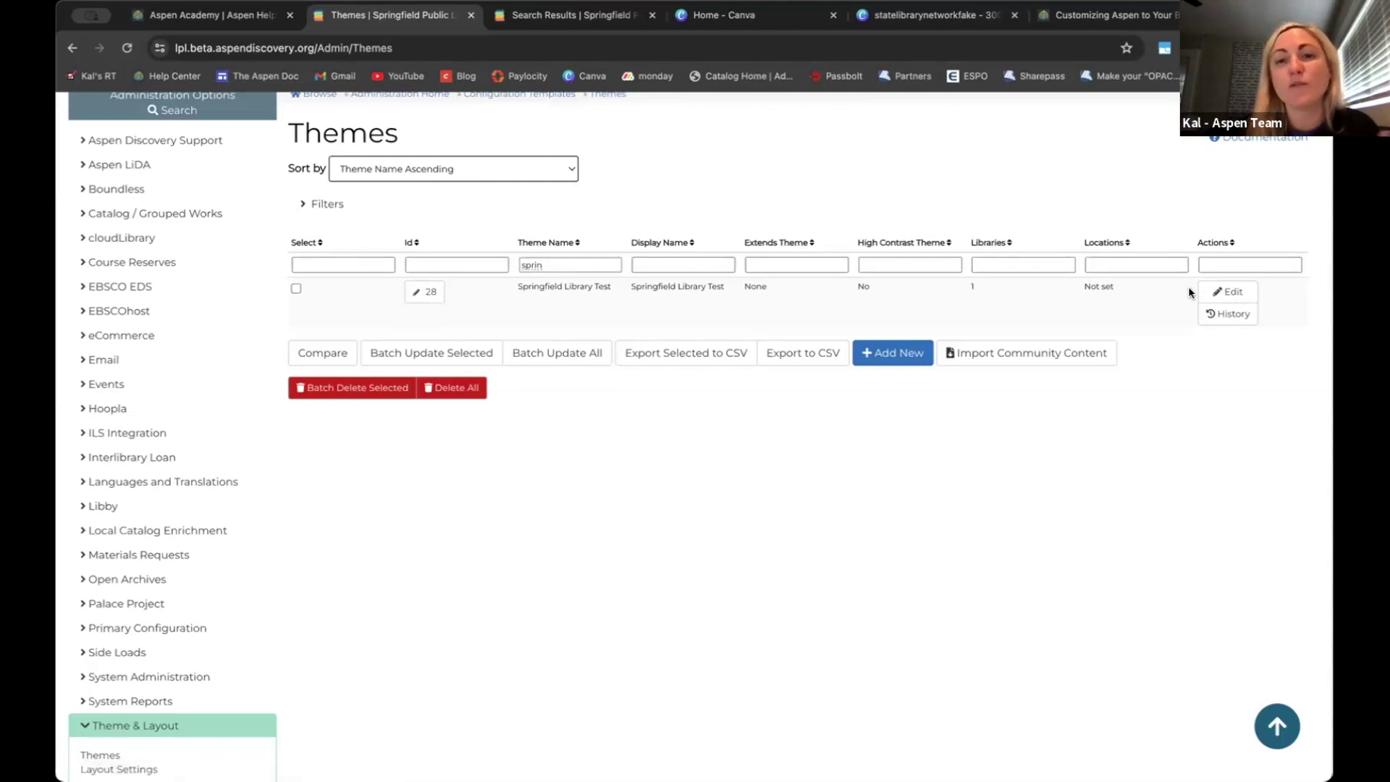
pyautogui.click(424, 294)
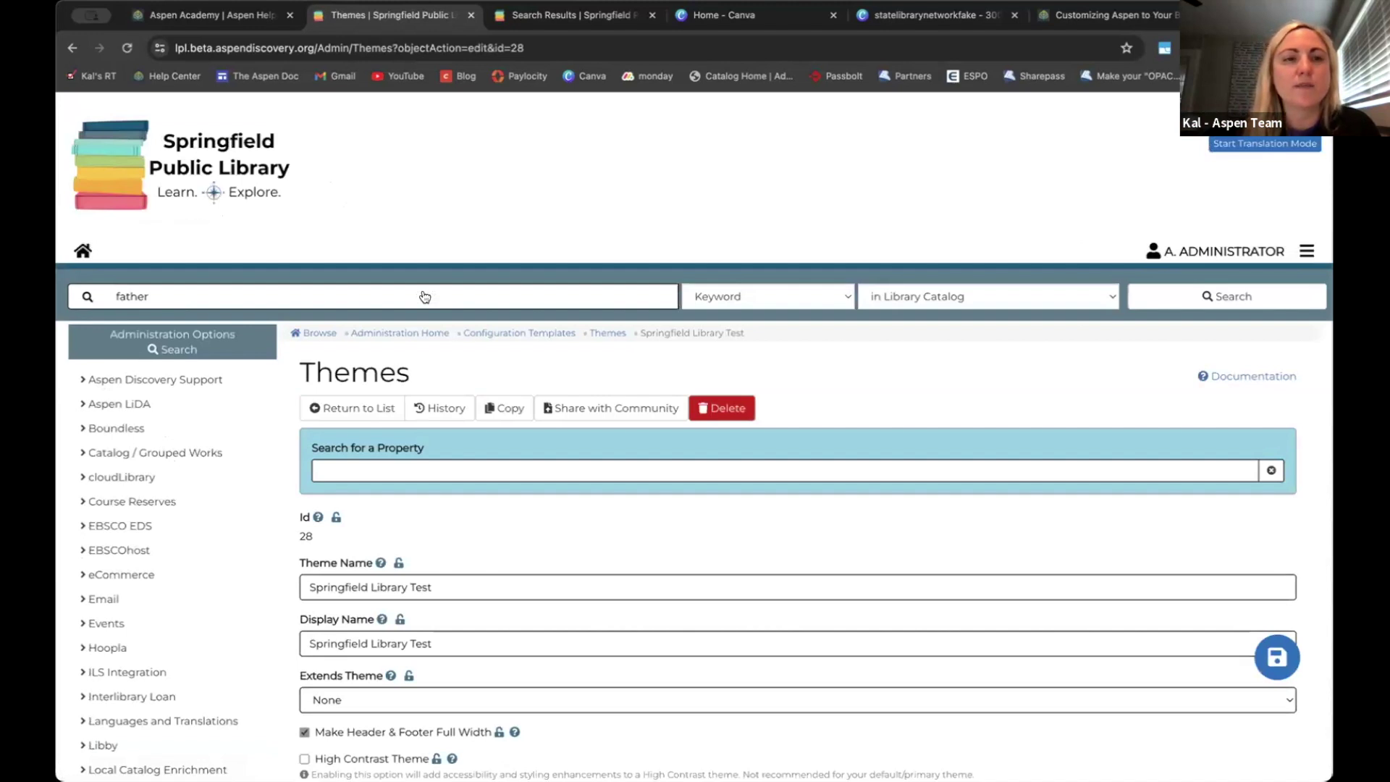
# Search the theme's properties for "browse" and look over the Browse Categories color settings
pyautogui.scroll(-2, 424, 297)
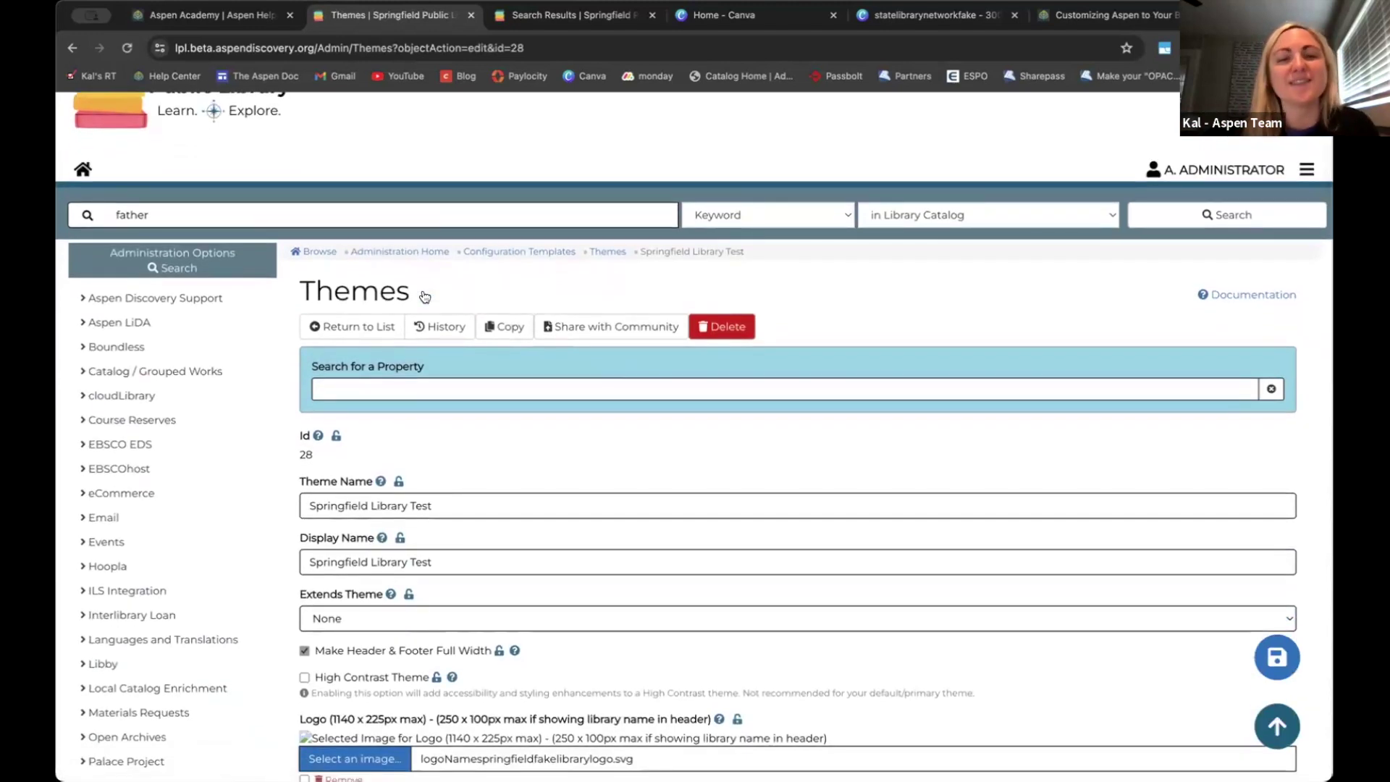
pyautogui.scroll(-1, 424, 297)
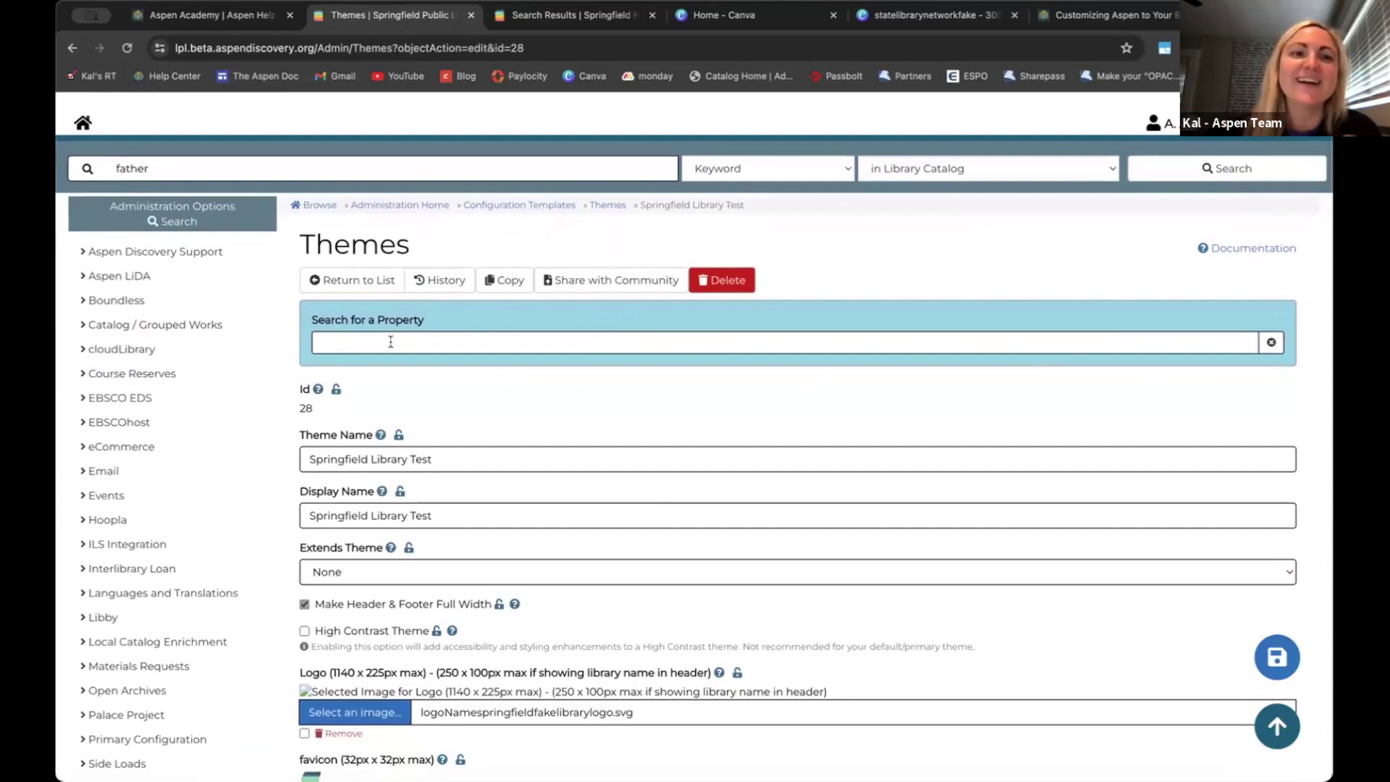
pyautogui.click(391, 342)
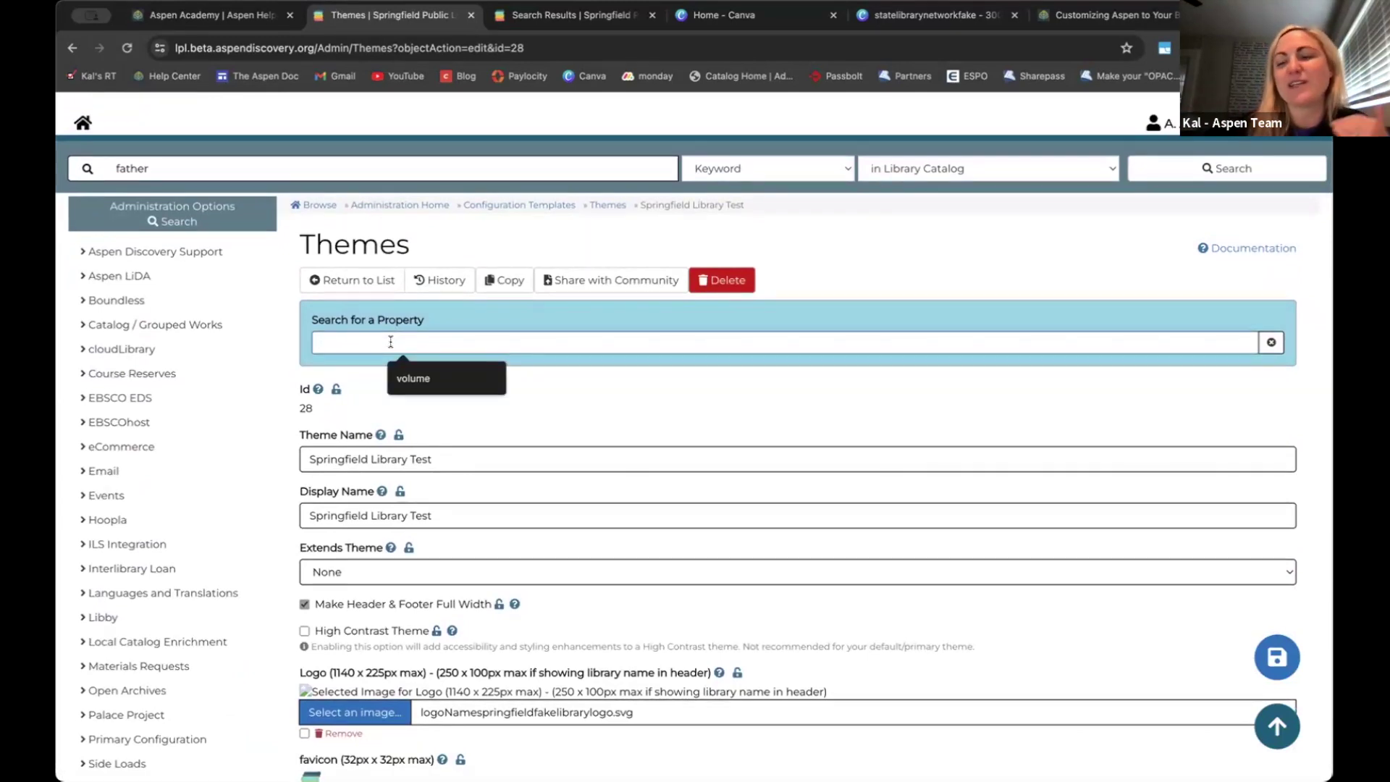
pyautogui.write('b')
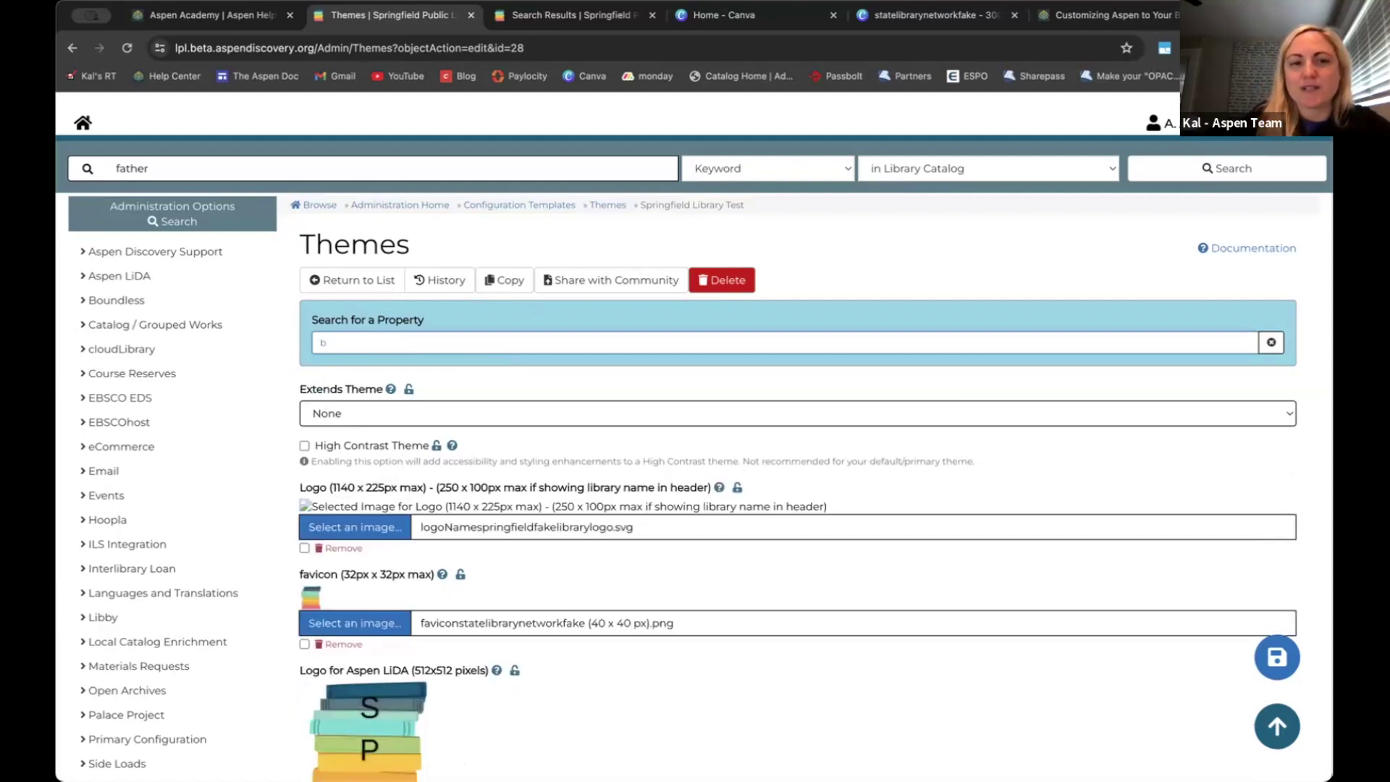
pyautogui.write('rowse')
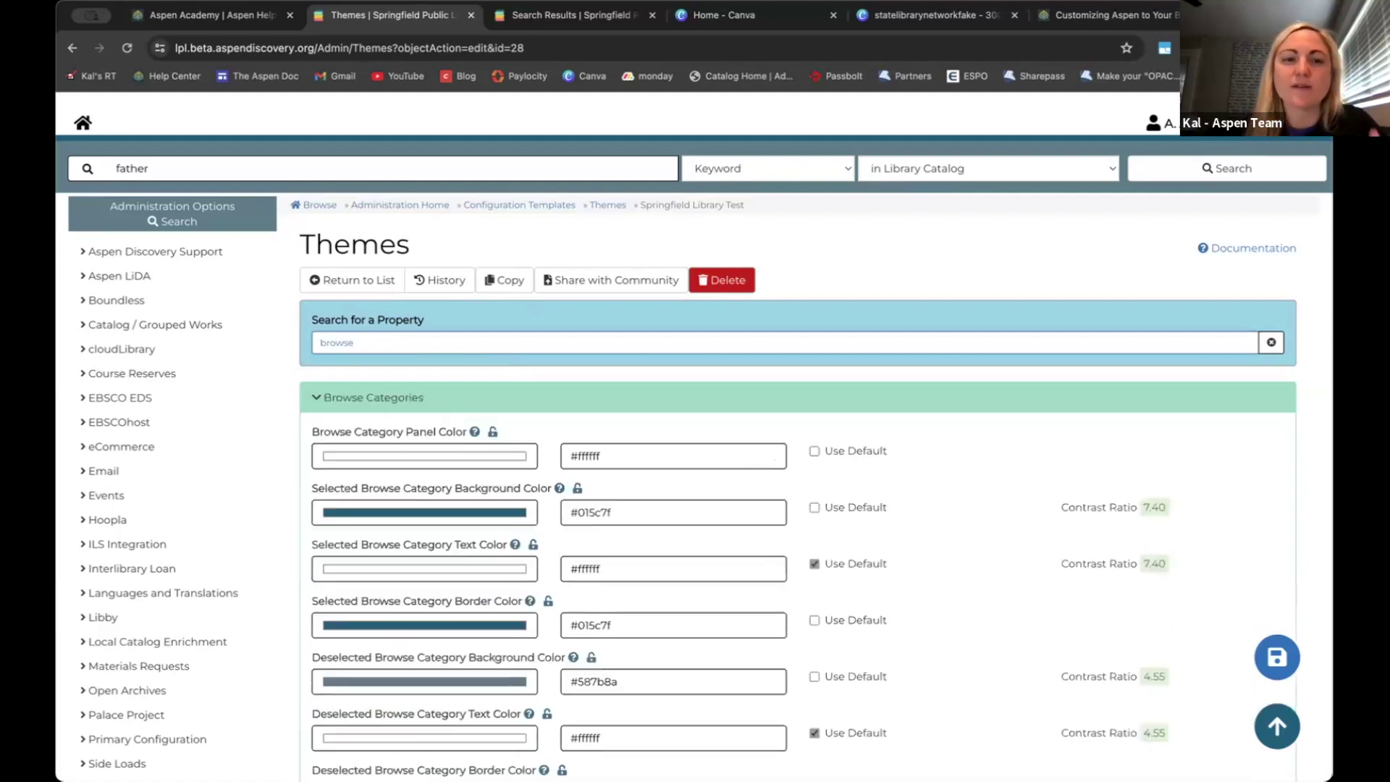
pyautogui.scroll(-1, 390, 369)
pyautogui.scroll(-1, 390, 369)
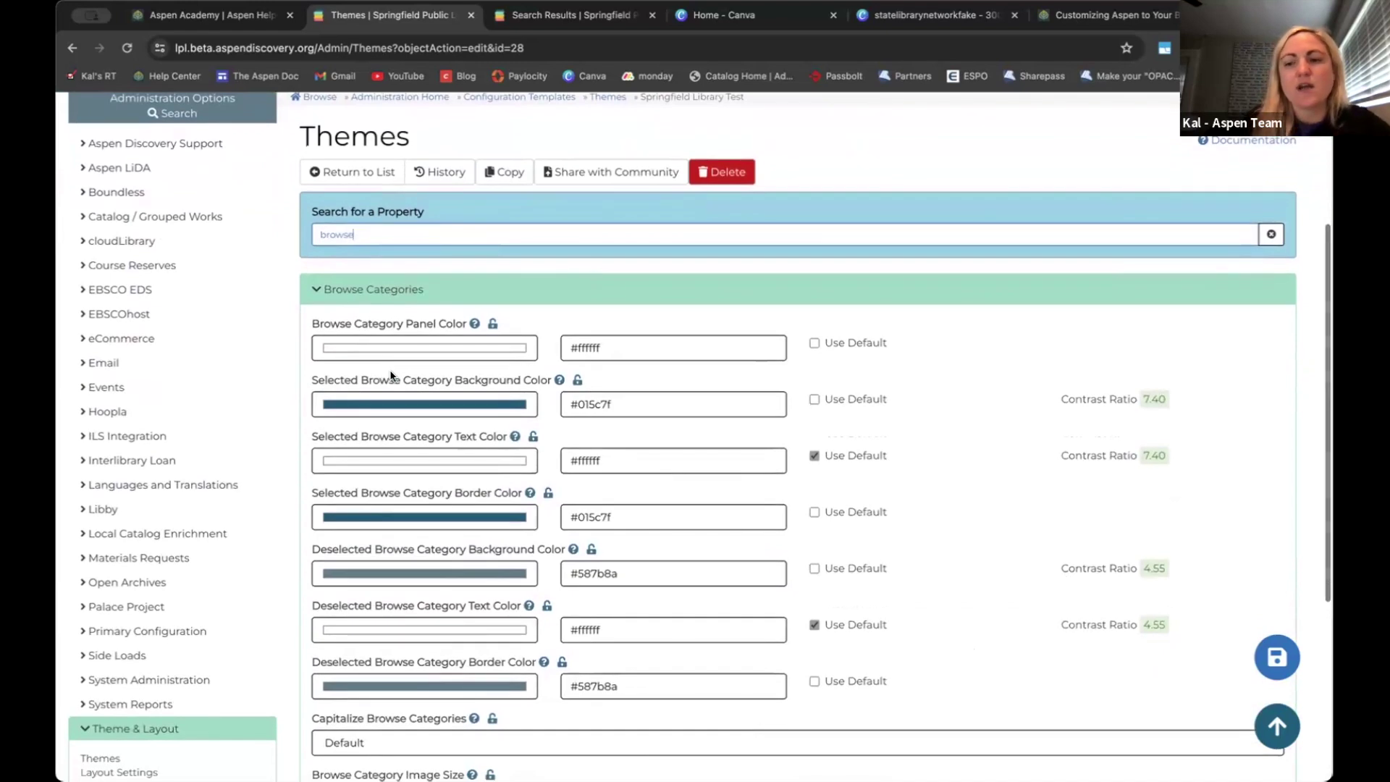
# Search the theme's properties for "logo" instead, review the logo and footer image fields, and clear the search
pyautogui.press('BackSpace')
pyautogui.press('BackSpace')
pyautogui.press('BackSpace')
pyautogui.press('BackSpace')
pyautogui.press('BackSpace')
pyautogui.press('BackSpace')
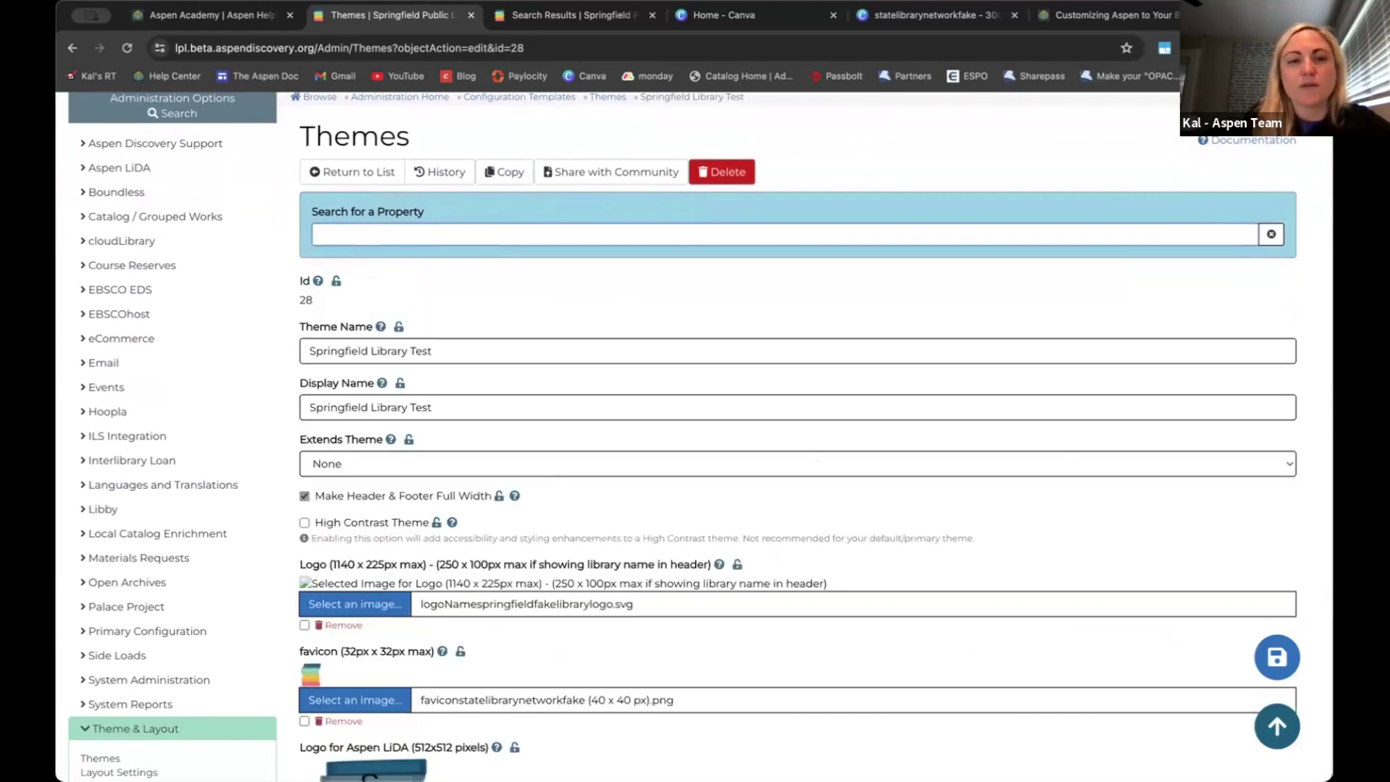
pyautogui.write('logo')
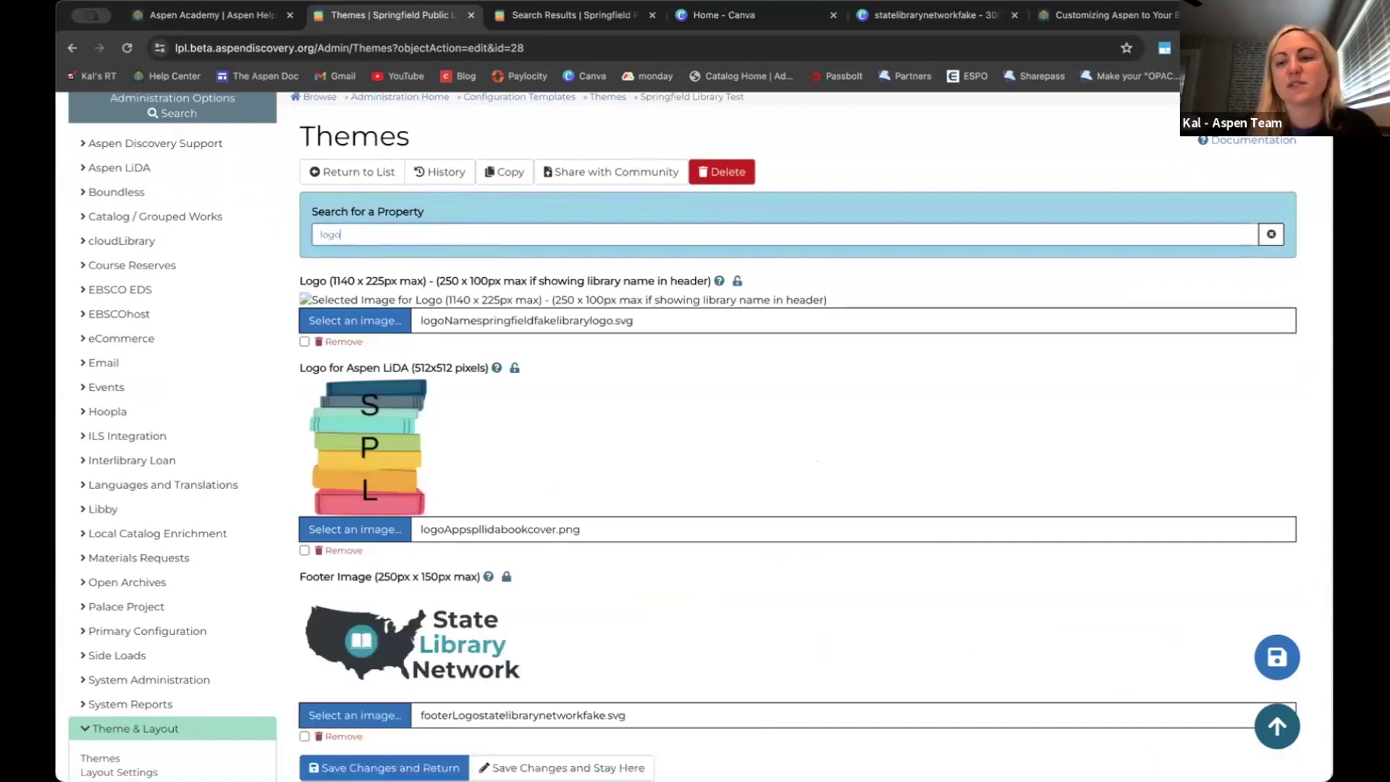
pyautogui.scroll(-1, 699, 437)
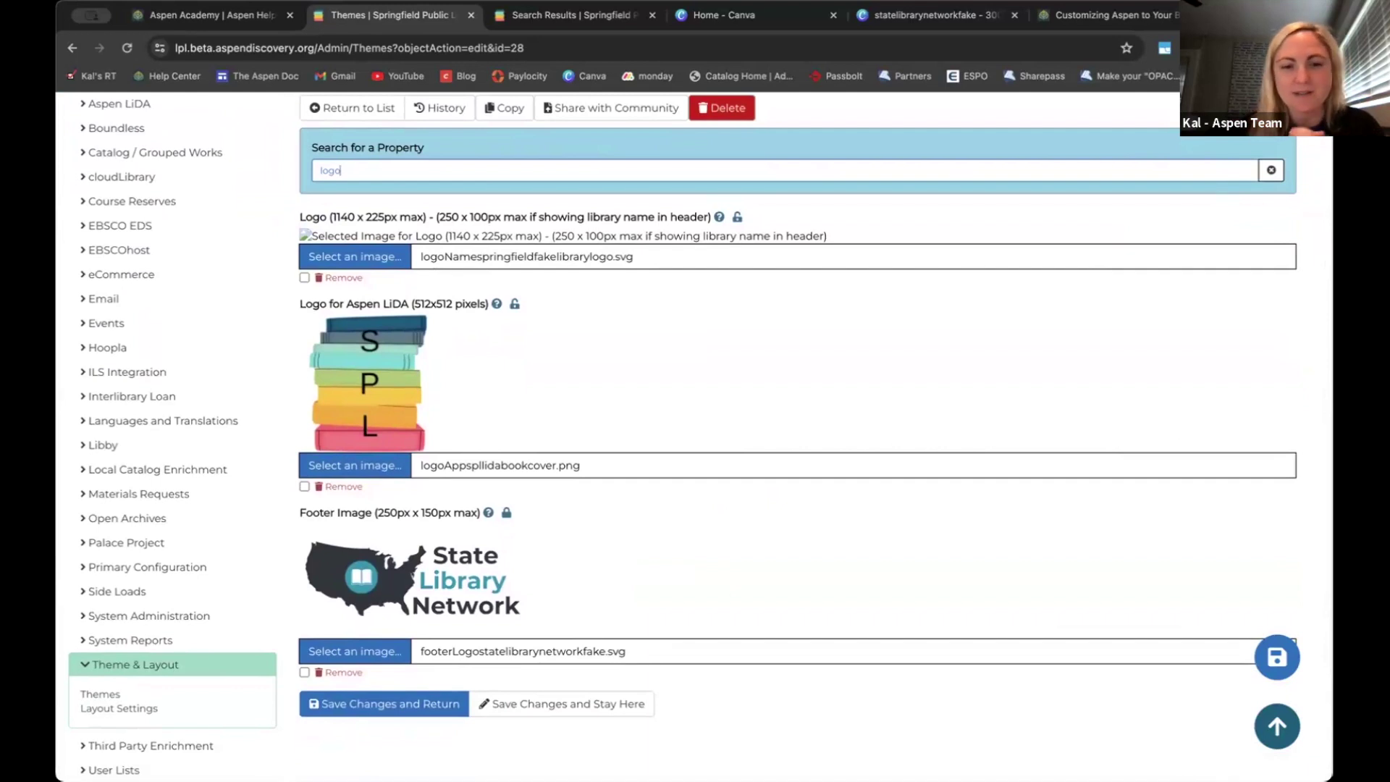
pyautogui.scroll(1, 388, 226)
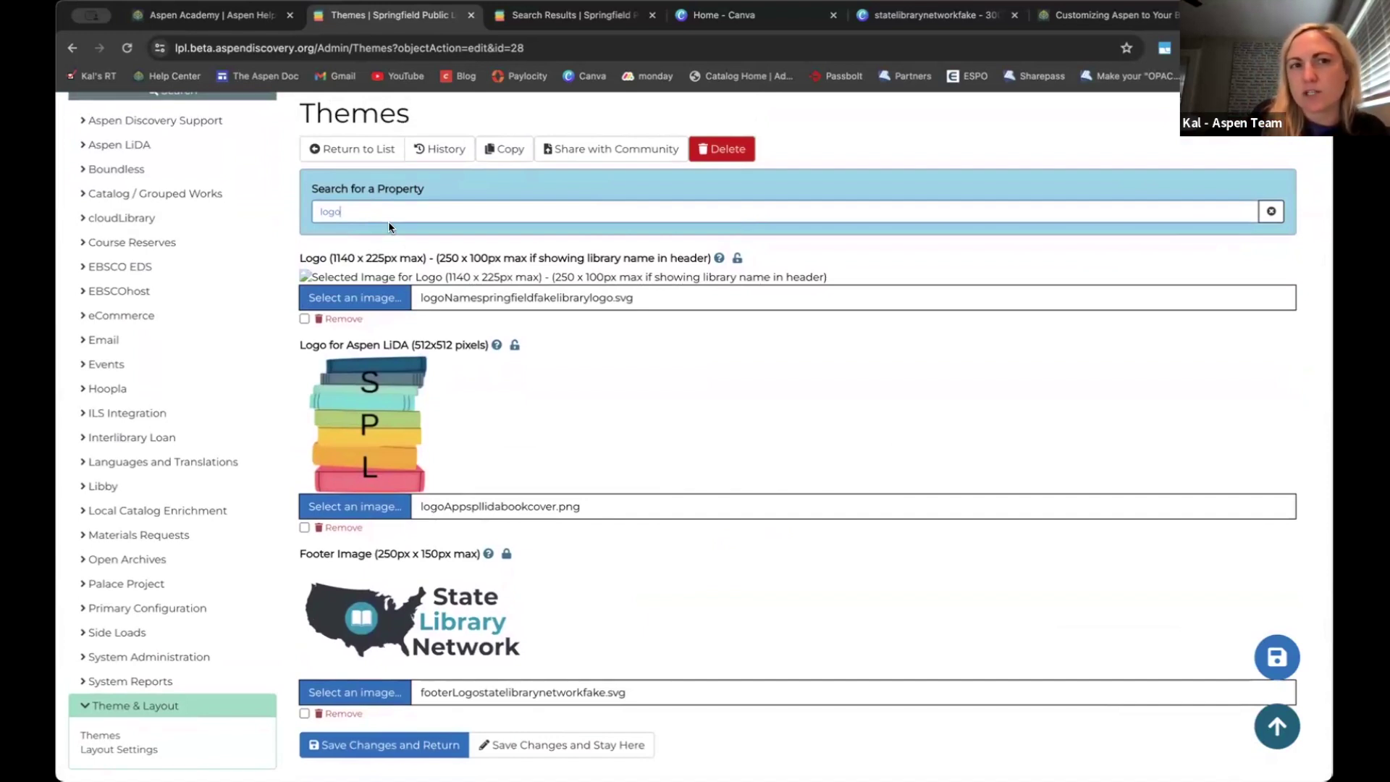
pyautogui.press('BackSpace')
pyautogui.press('BackSpace')
pyautogui.press('BackSpace')
pyautogui.press('BackSpace')
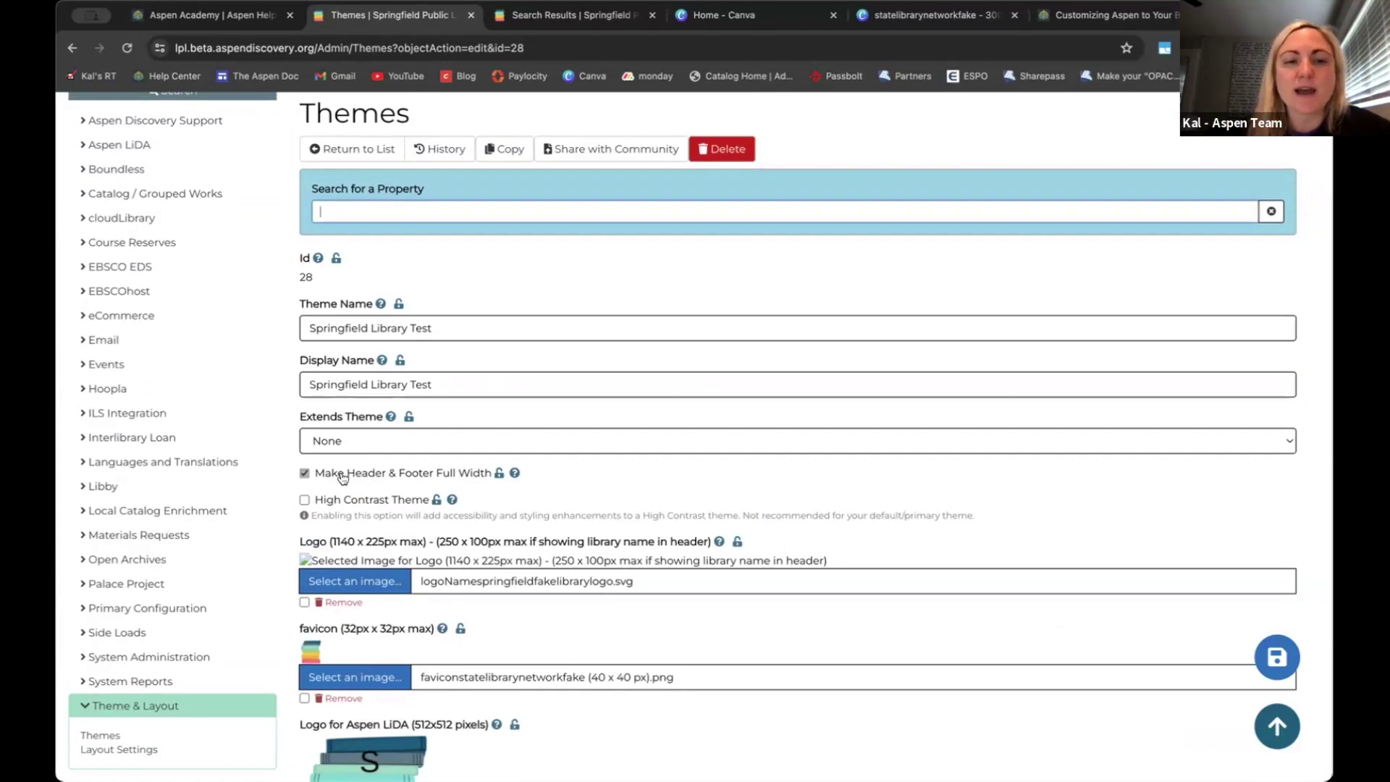
# Disable Make Header & Footer Full Width for the Springfield Library Test theme and save the change
pyautogui.scroll(1, 373, 476)
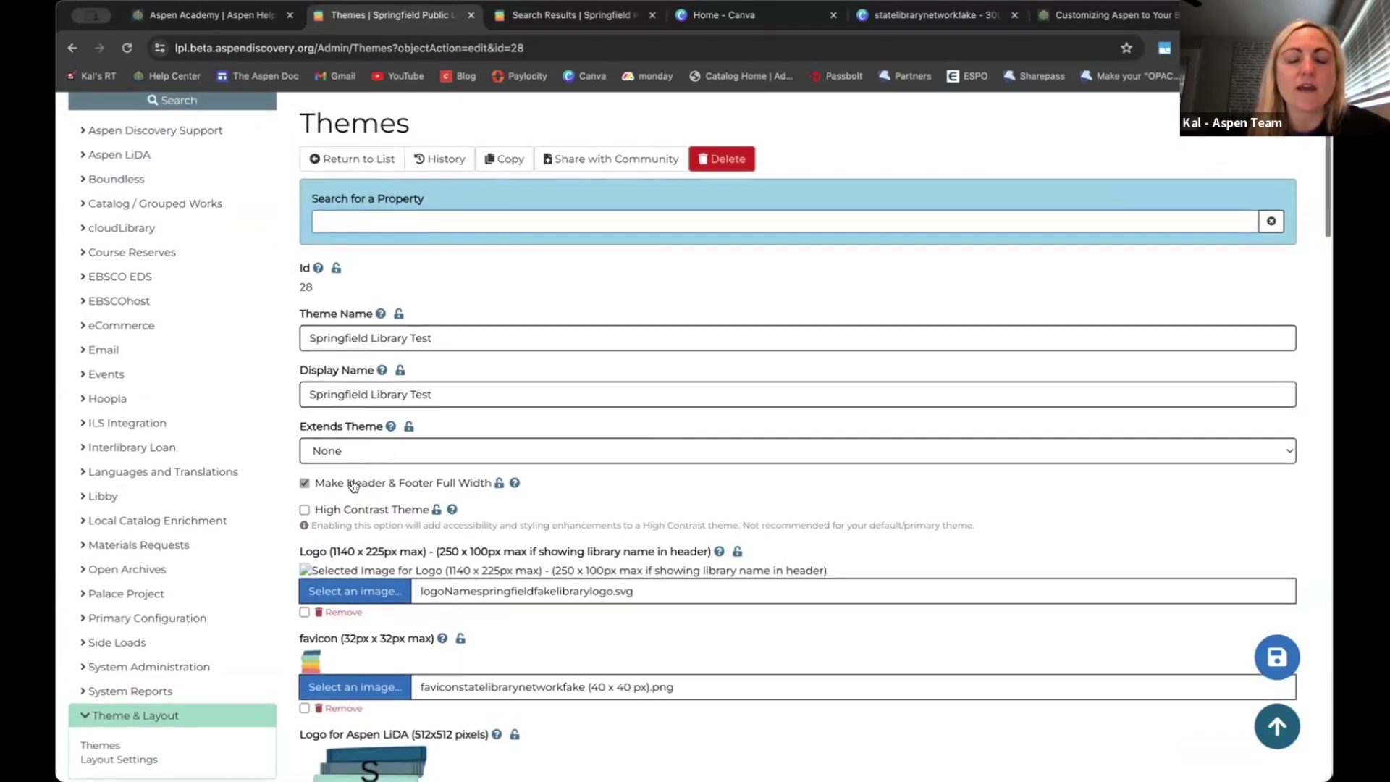
pyautogui.click(354, 485)
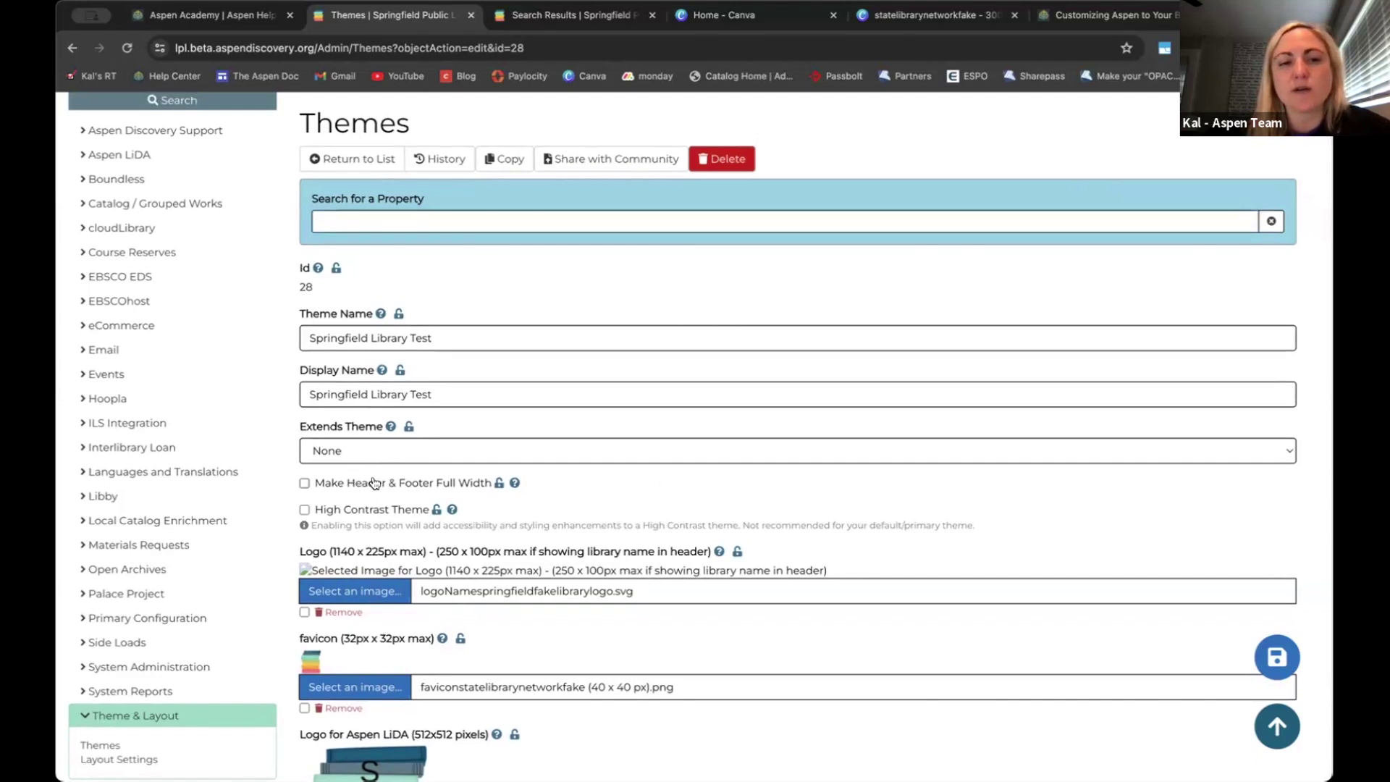
pyautogui.scroll(2, 701, 484)
pyautogui.scroll(2, 701, 484)
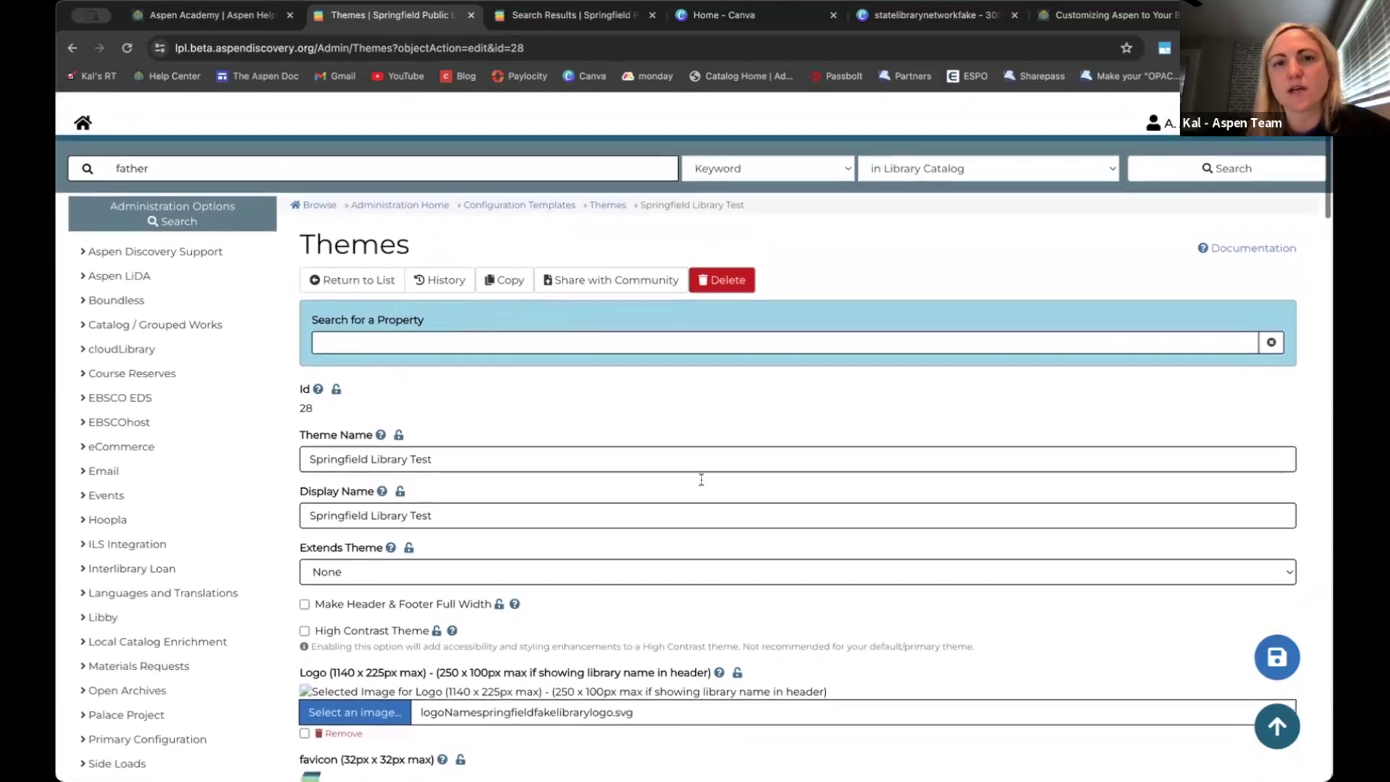
pyautogui.click(1275, 640)
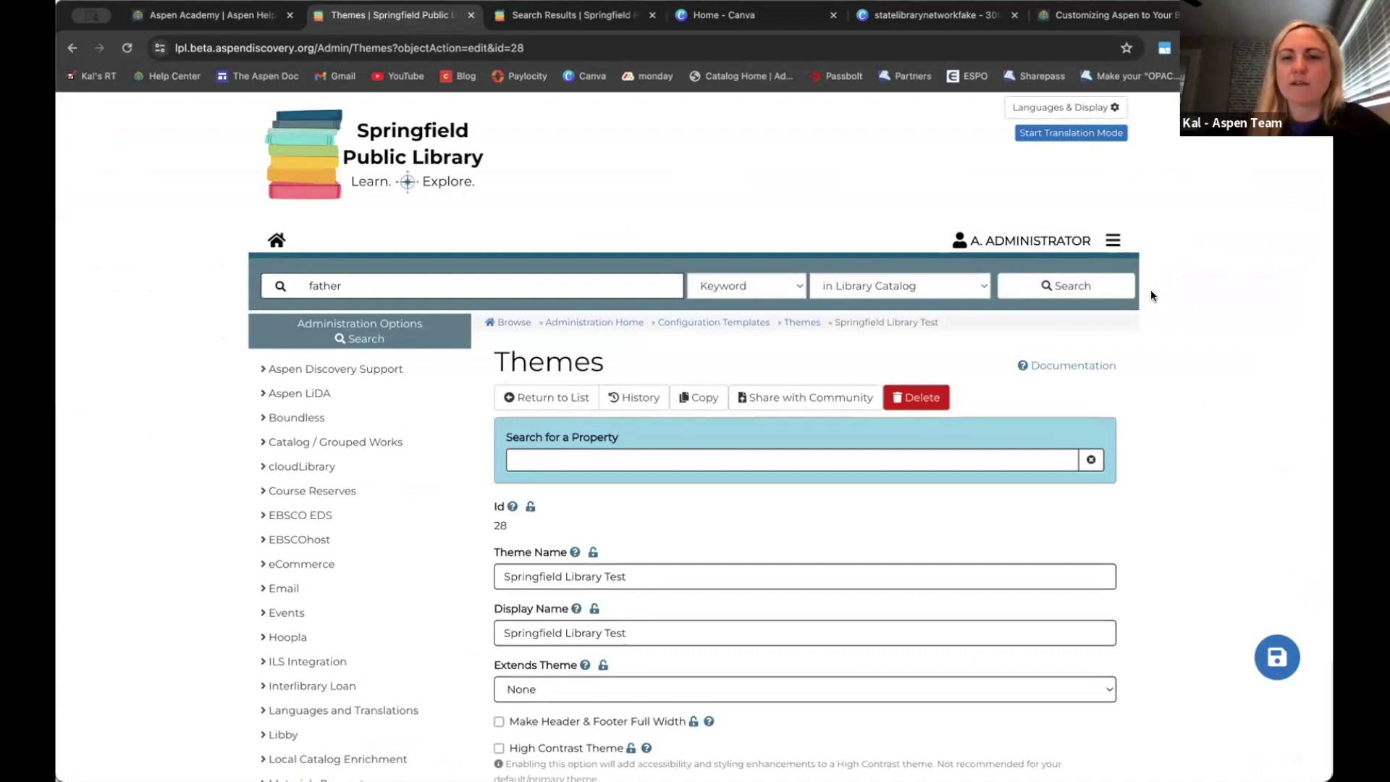
# Enable Make Header & Footer Full Width for the Springfield Library Test theme and save the change
pyautogui.scroll(-2, 1150, 290)
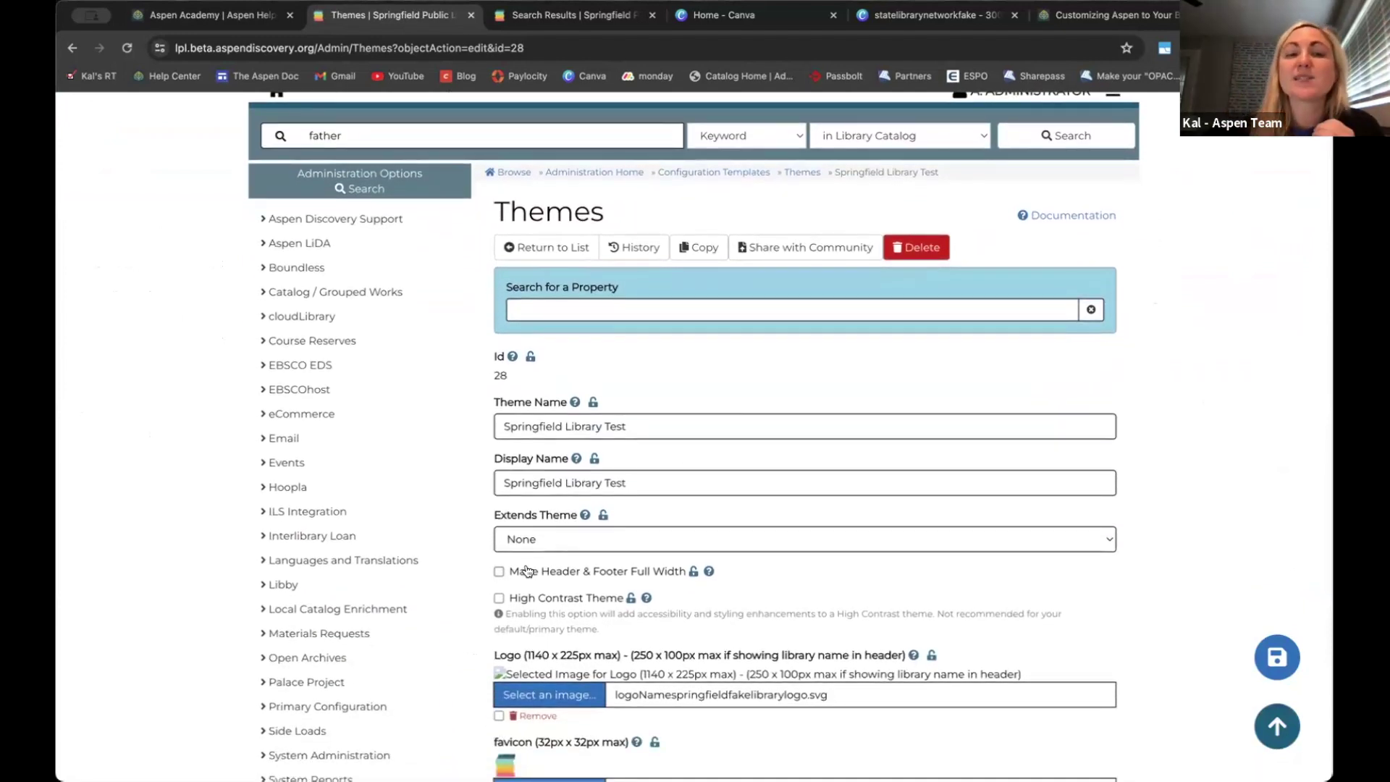
pyautogui.scroll(2, 527, 572)
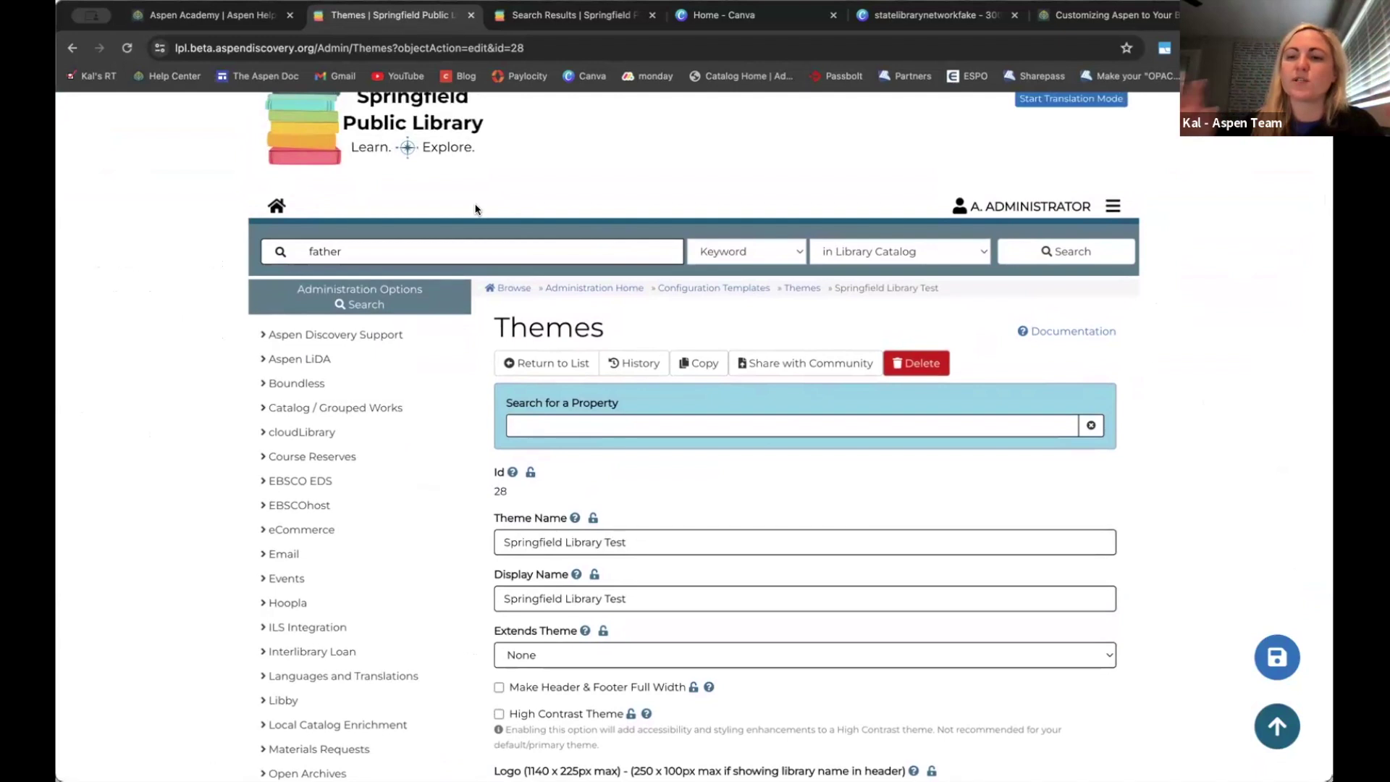
pyautogui.scroll(-1, 504, 418)
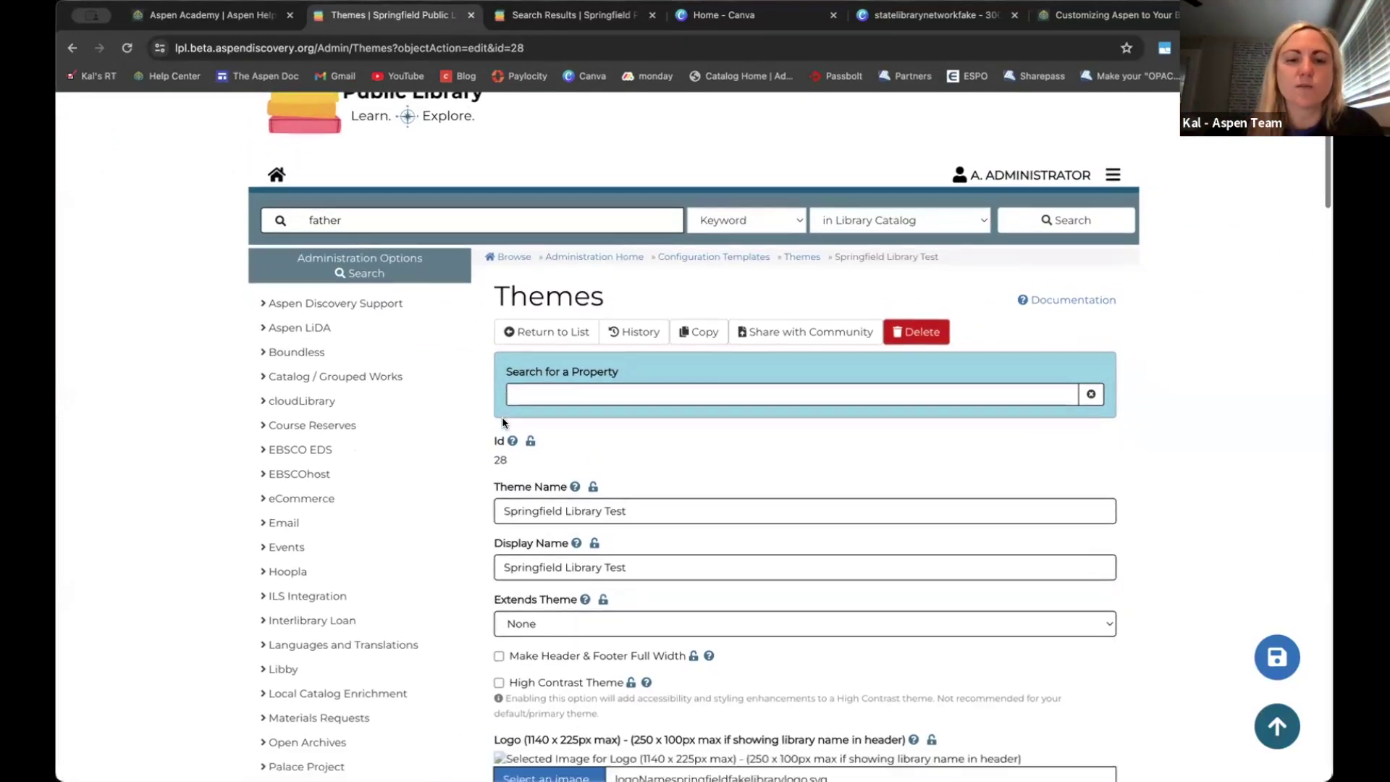
pyautogui.click(499, 605)
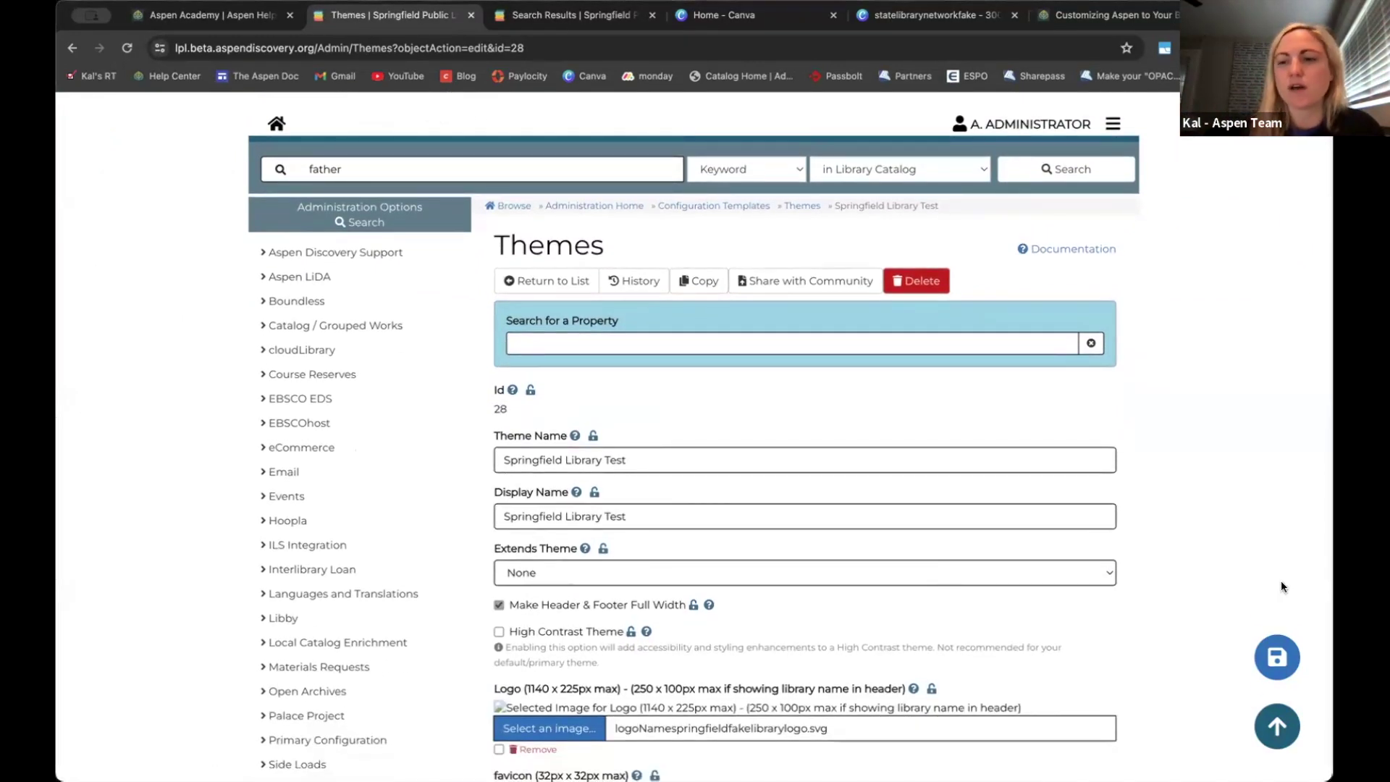
pyautogui.click(1272, 655)
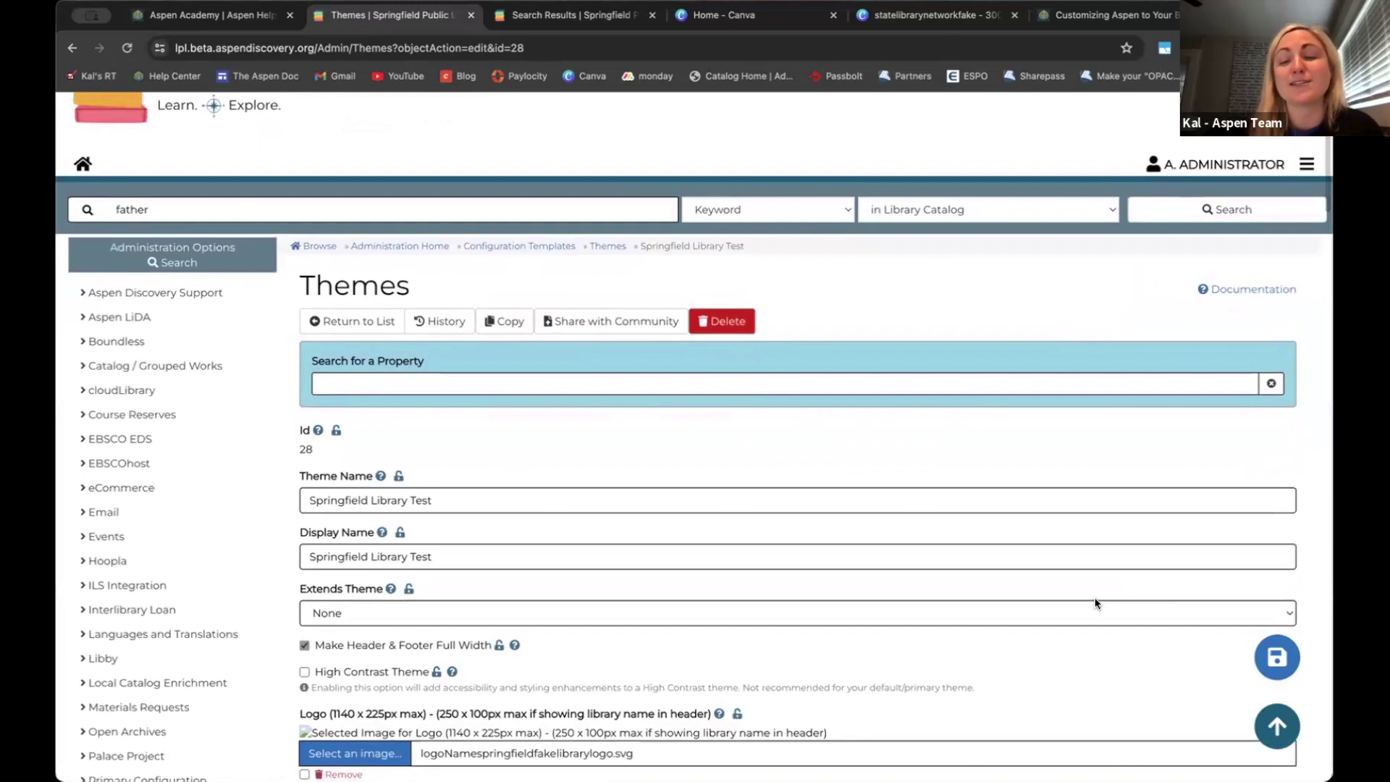
pyautogui.scroll(1, 1097, 590)
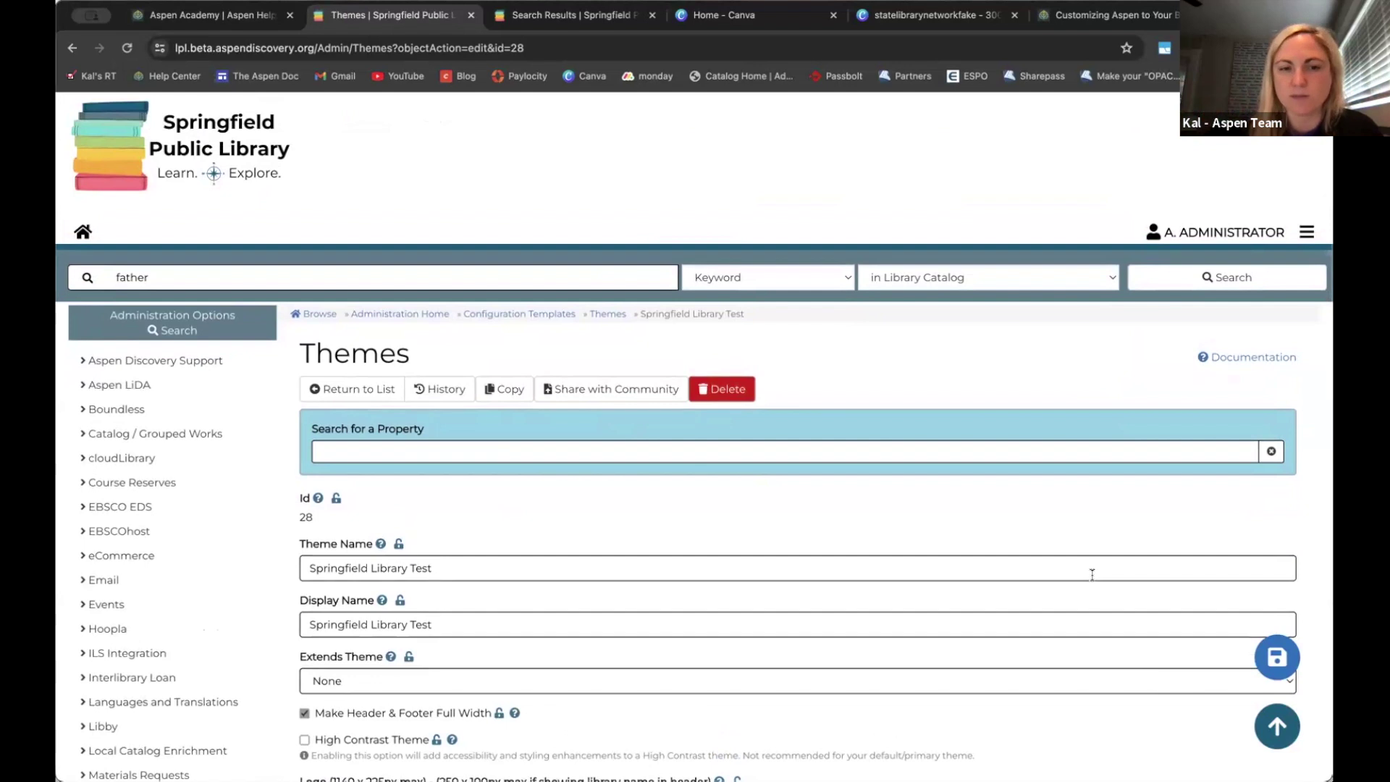
# Examine the theme's logo image field and its size guidelines, and compare it with the logo in the page header
pyautogui.scroll(-2, 1091, 574)
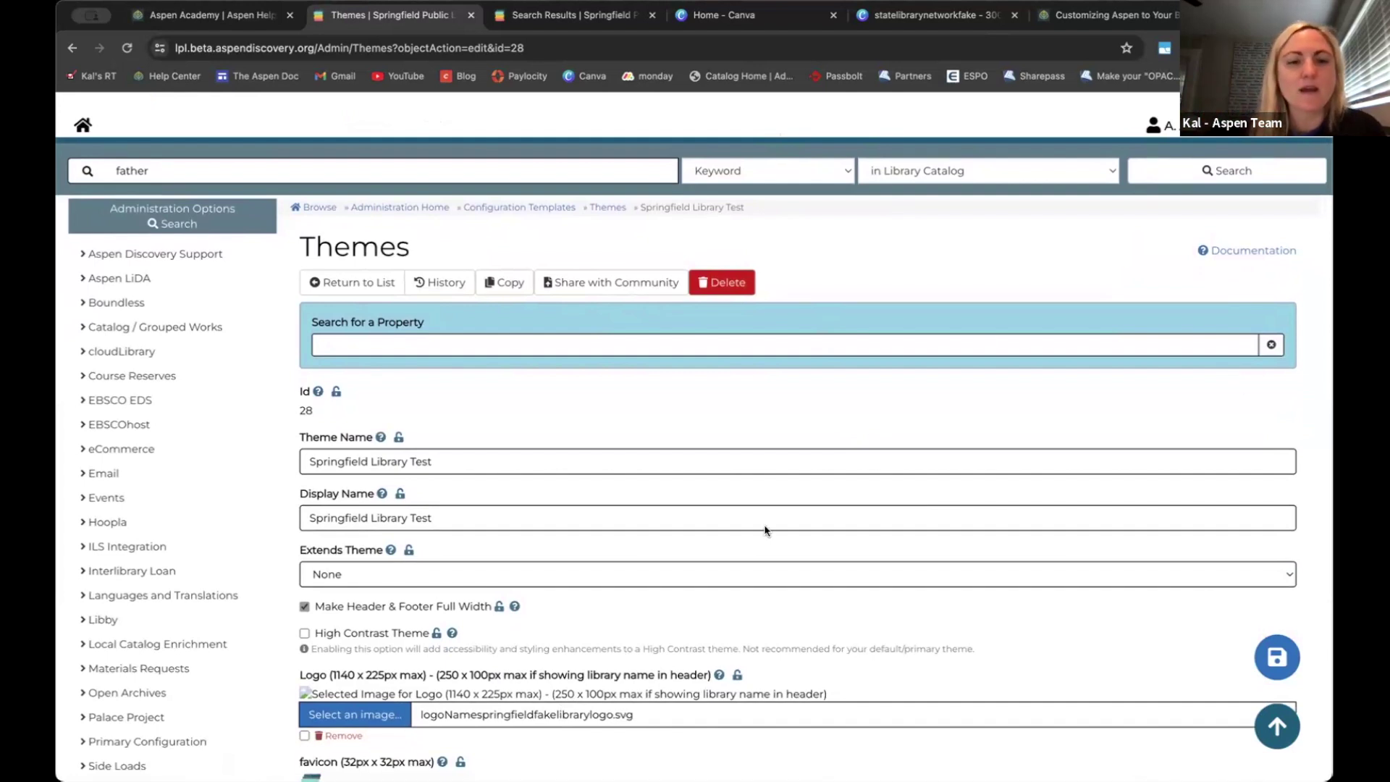
pyautogui.scroll(-3, 766, 530)
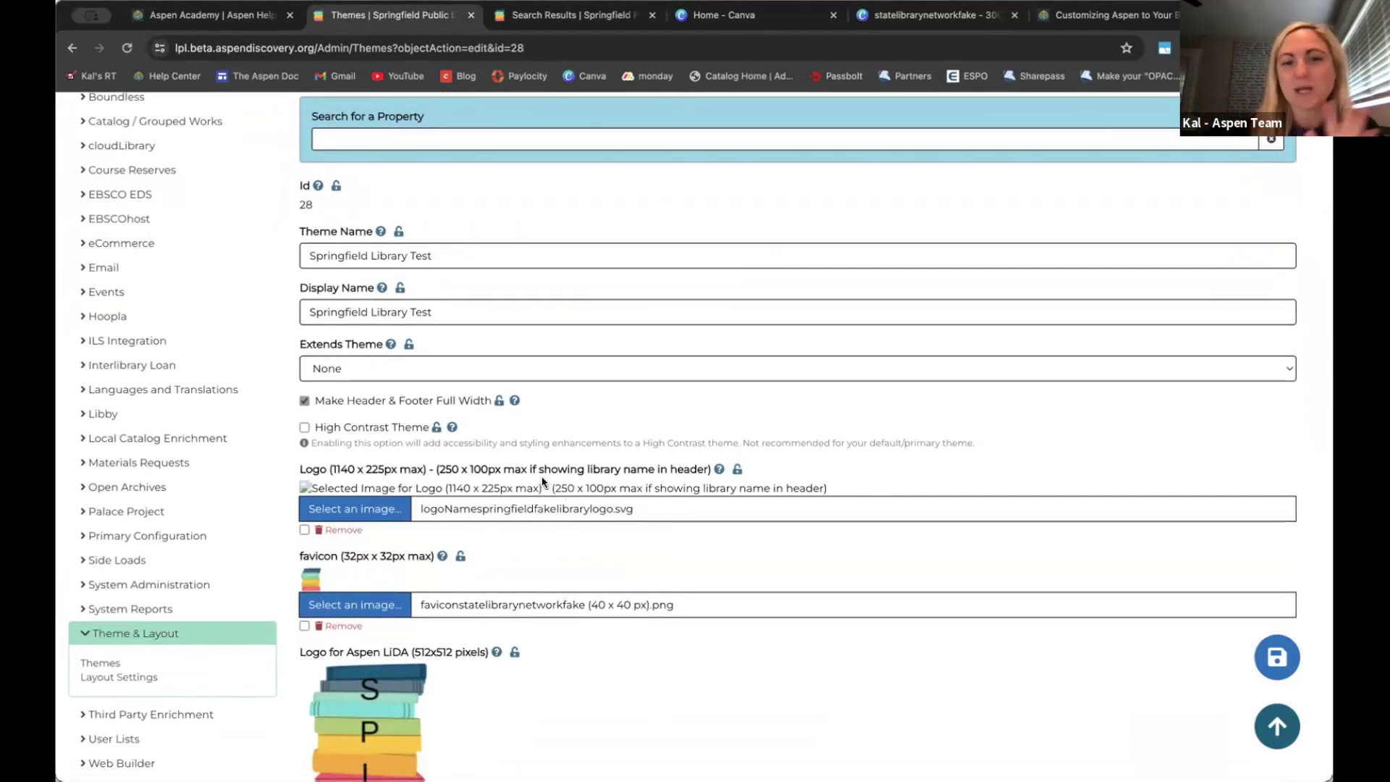
pyautogui.scroll(1, 542, 482)
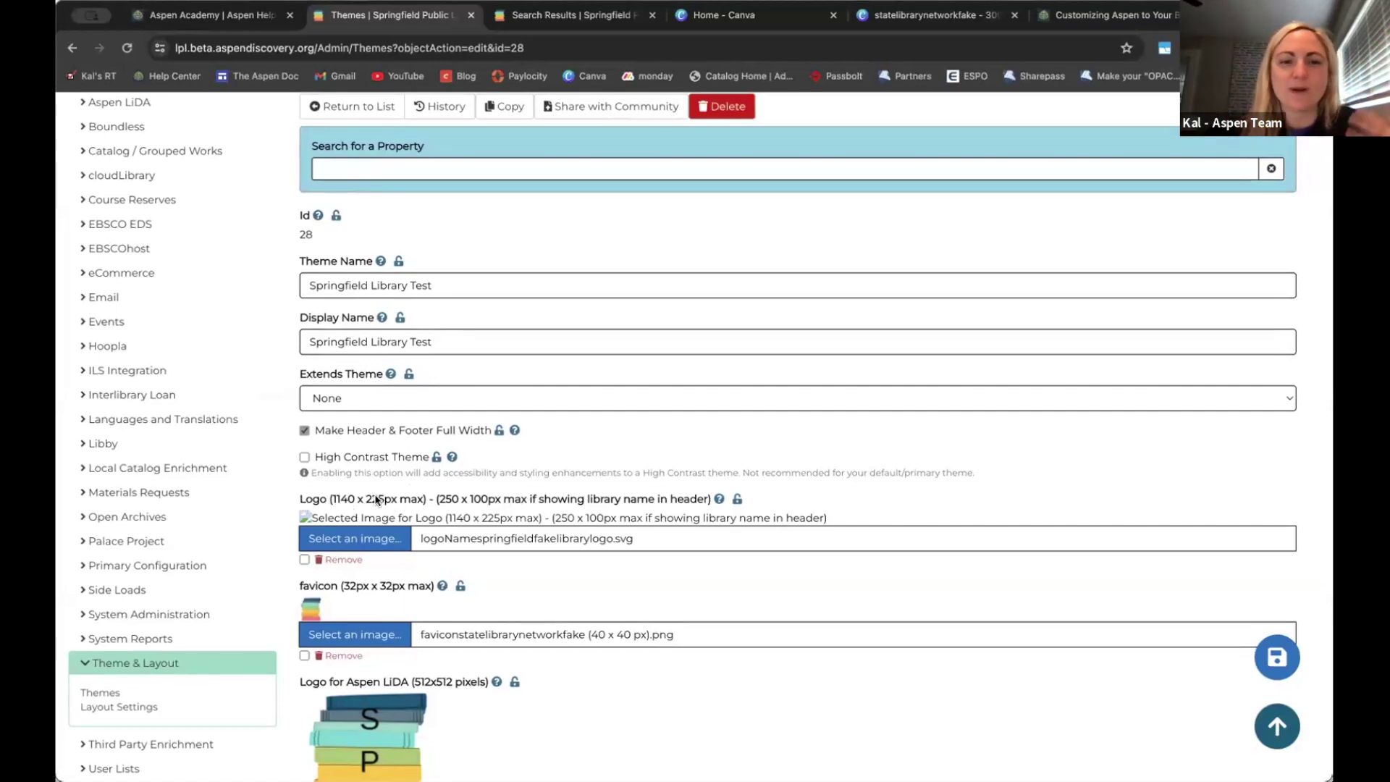
pyautogui.click(361, 536)
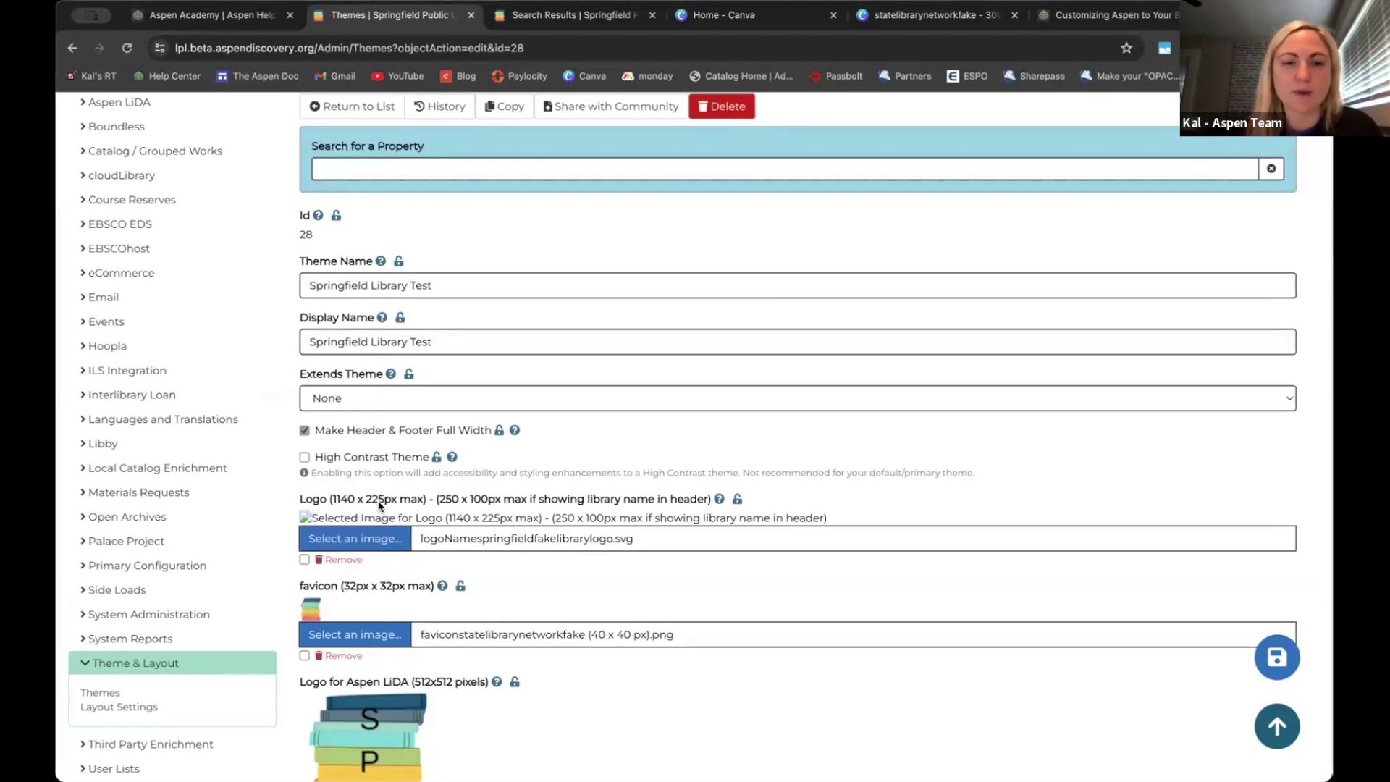
pyautogui.scroll(4, 379, 505)
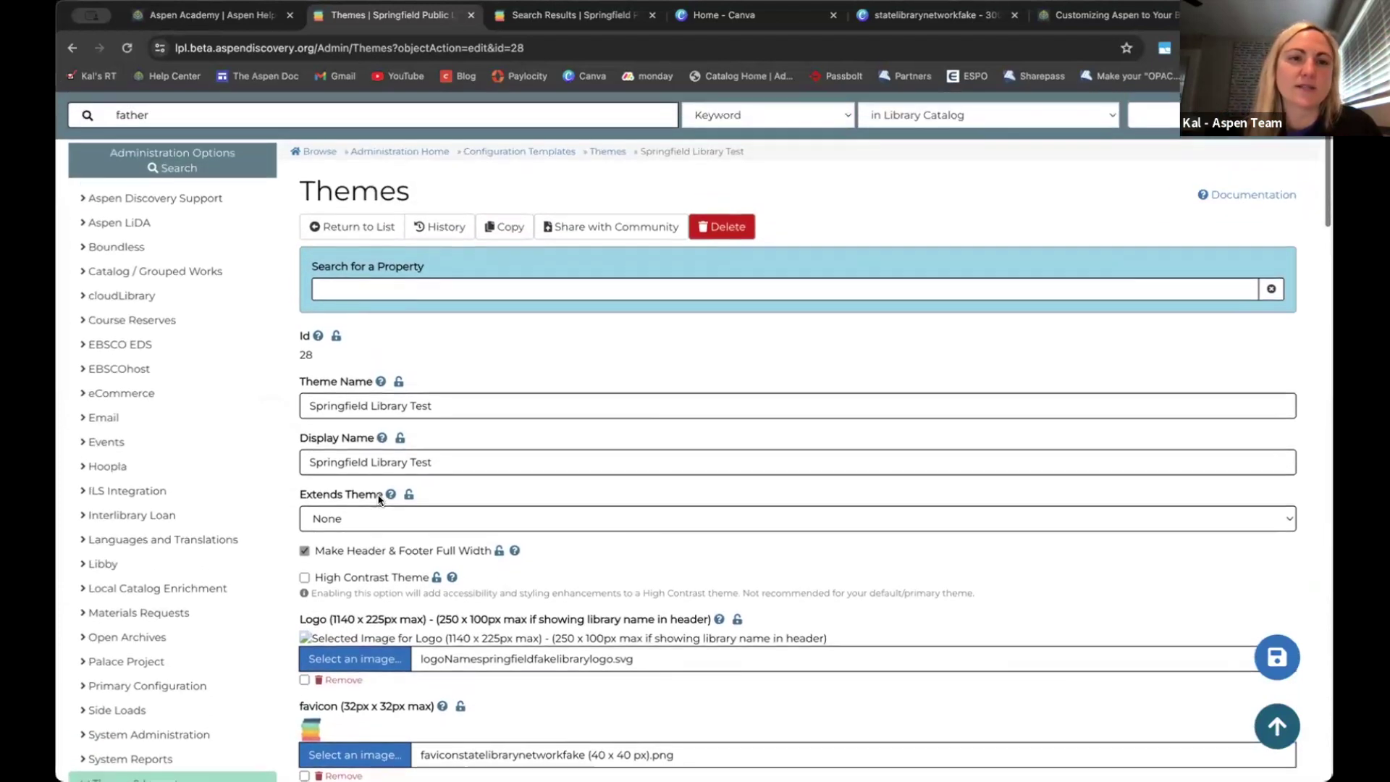
pyautogui.scroll(1, 379, 499)
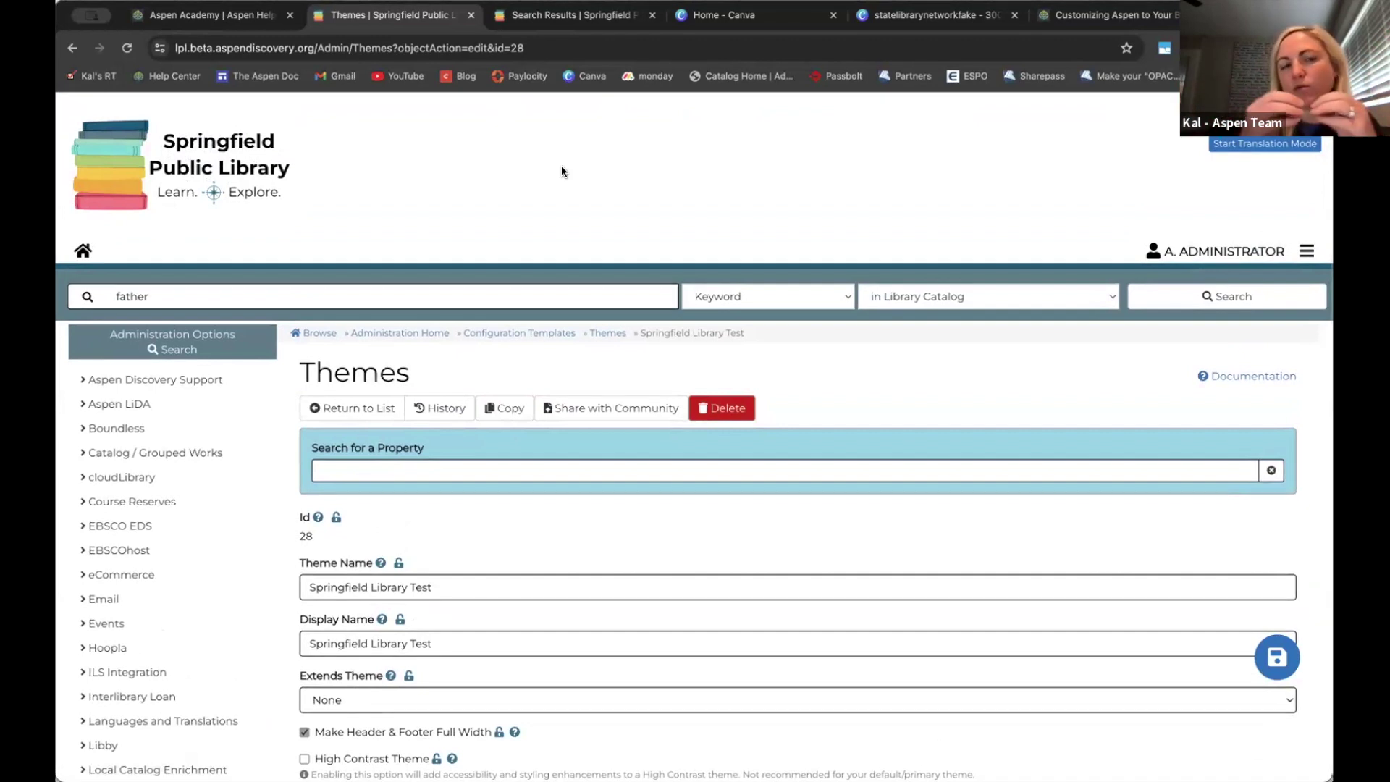
pyautogui.scroll(-3, 528, 452)
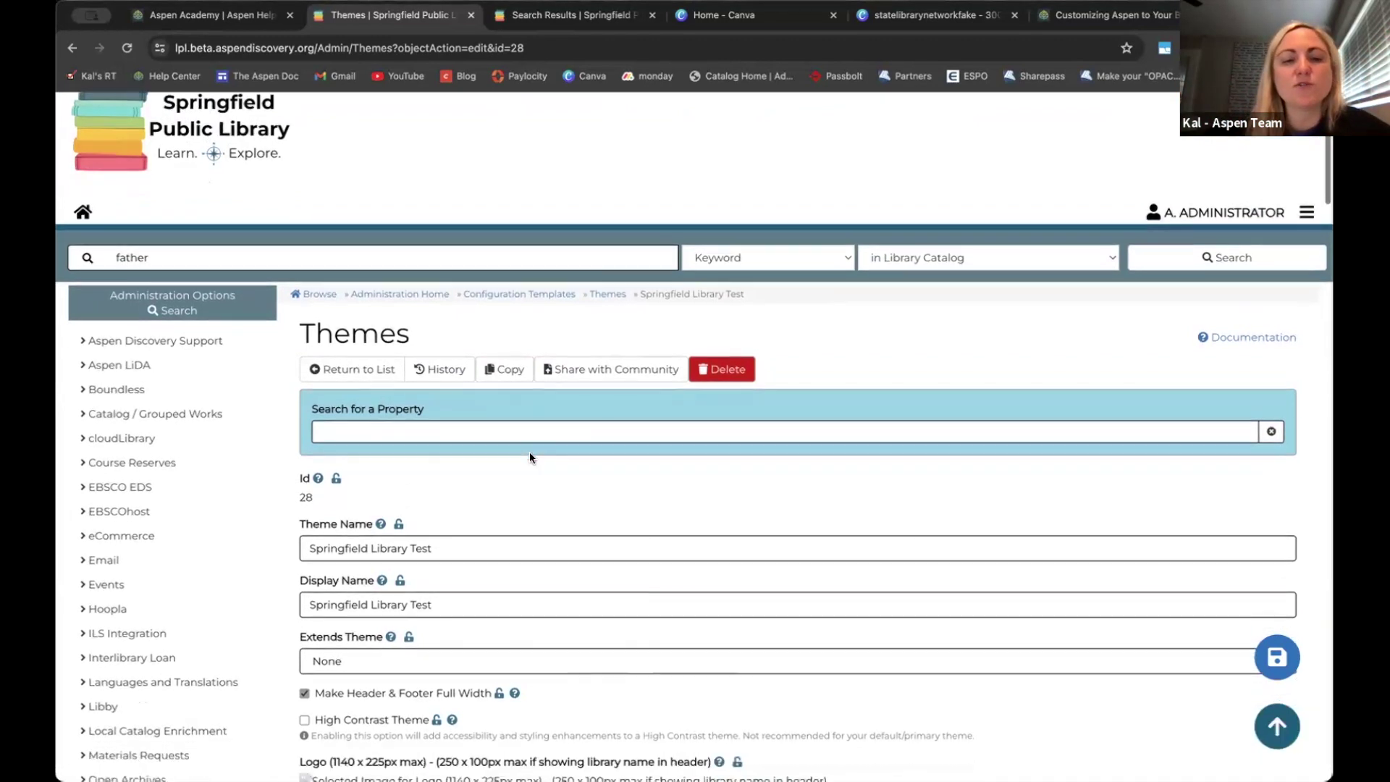
pyautogui.scroll(-1, 375, 628)
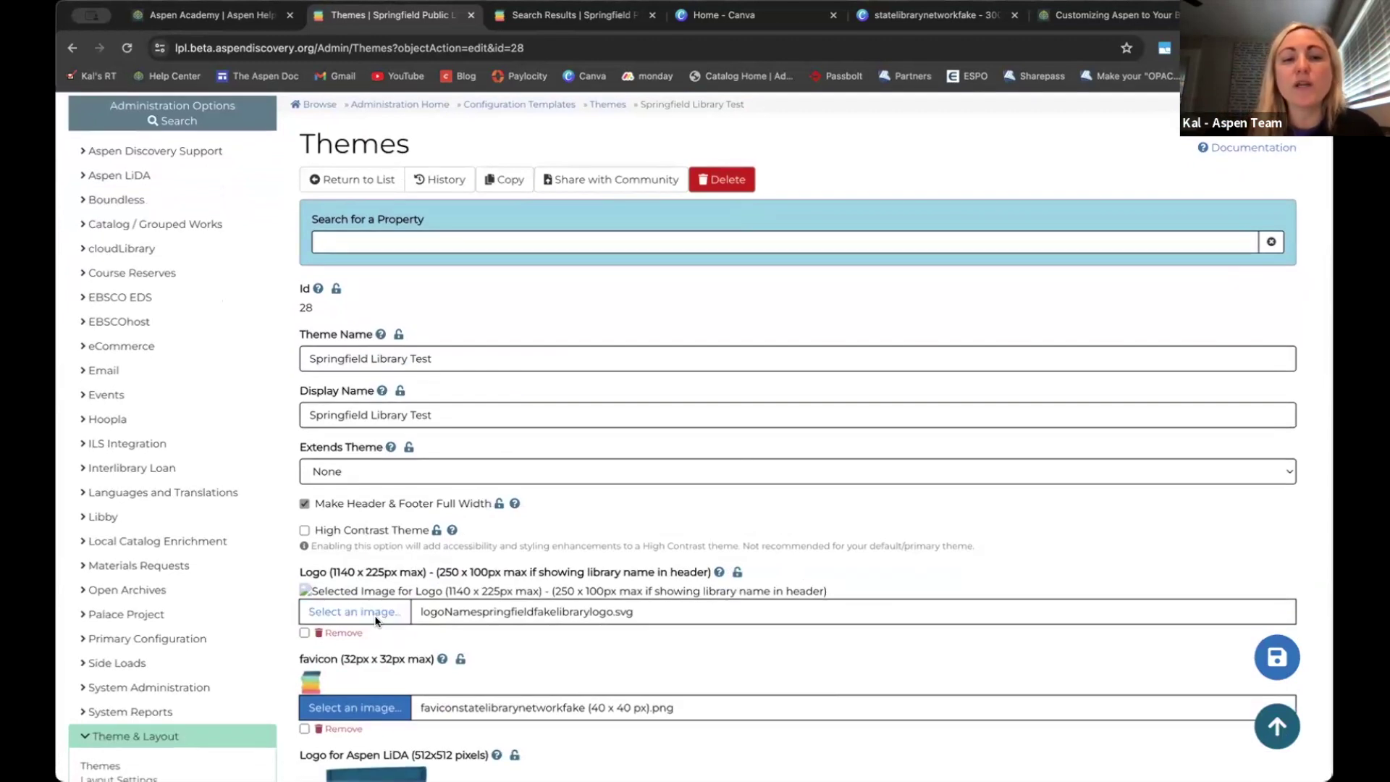
pyautogui.scroll(-1, 375, 621)
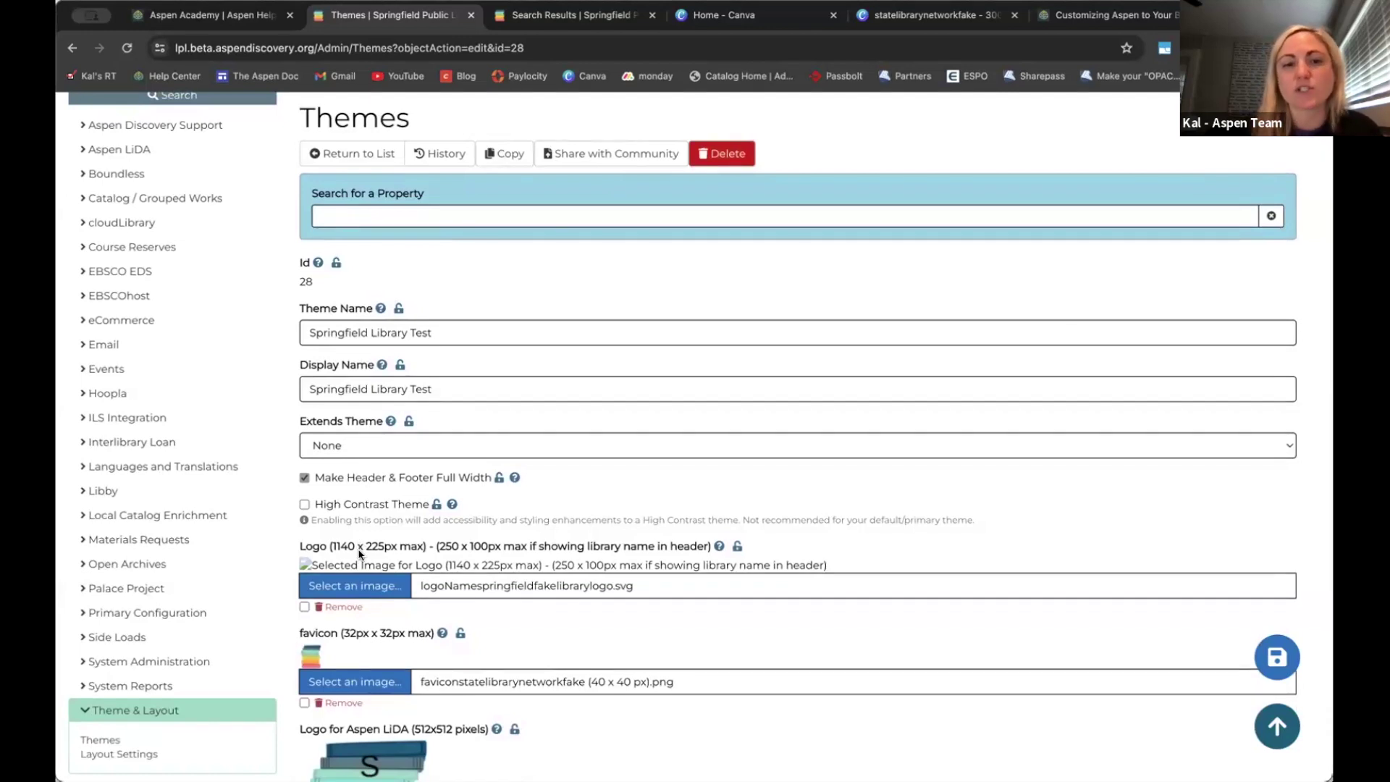
pyautogui.scroll(-1, 376, 550)
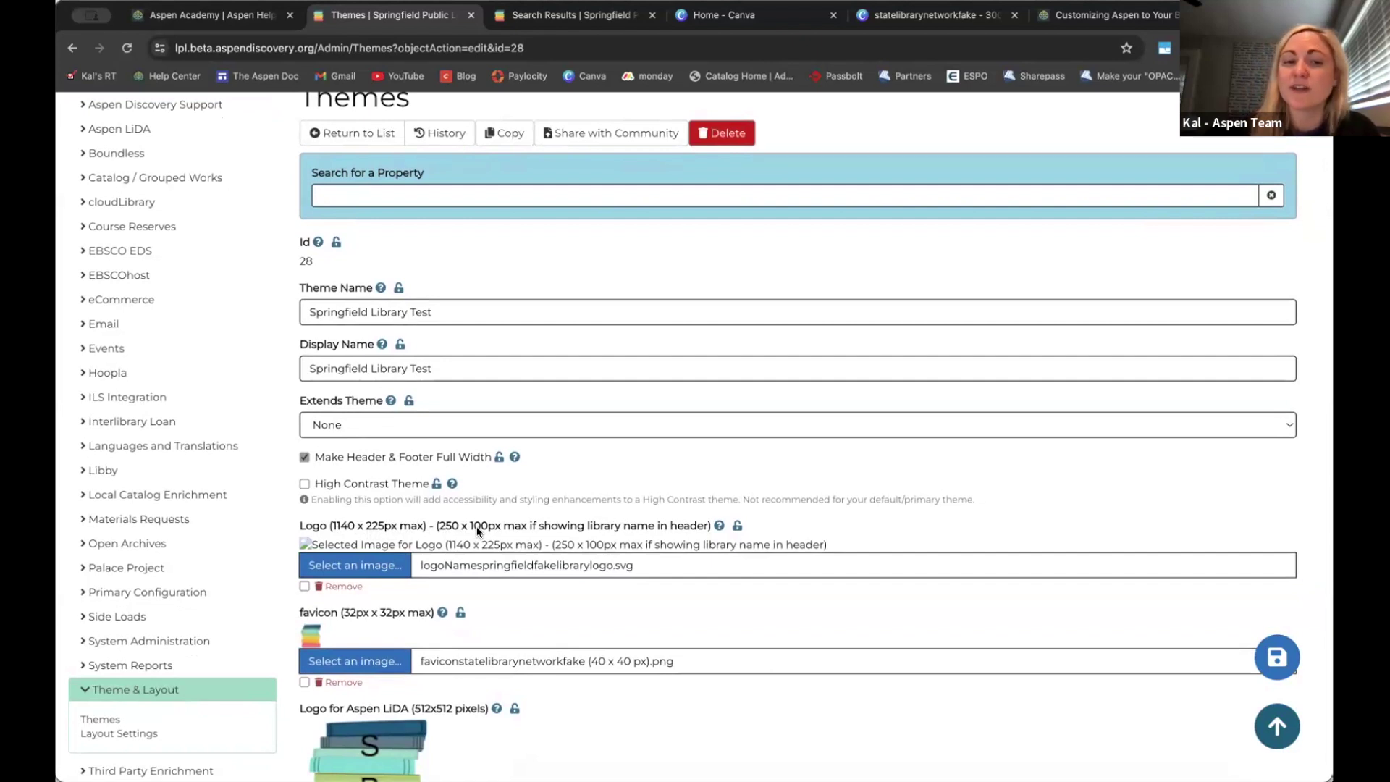
pyautogui.scroll(3, 529, 484)
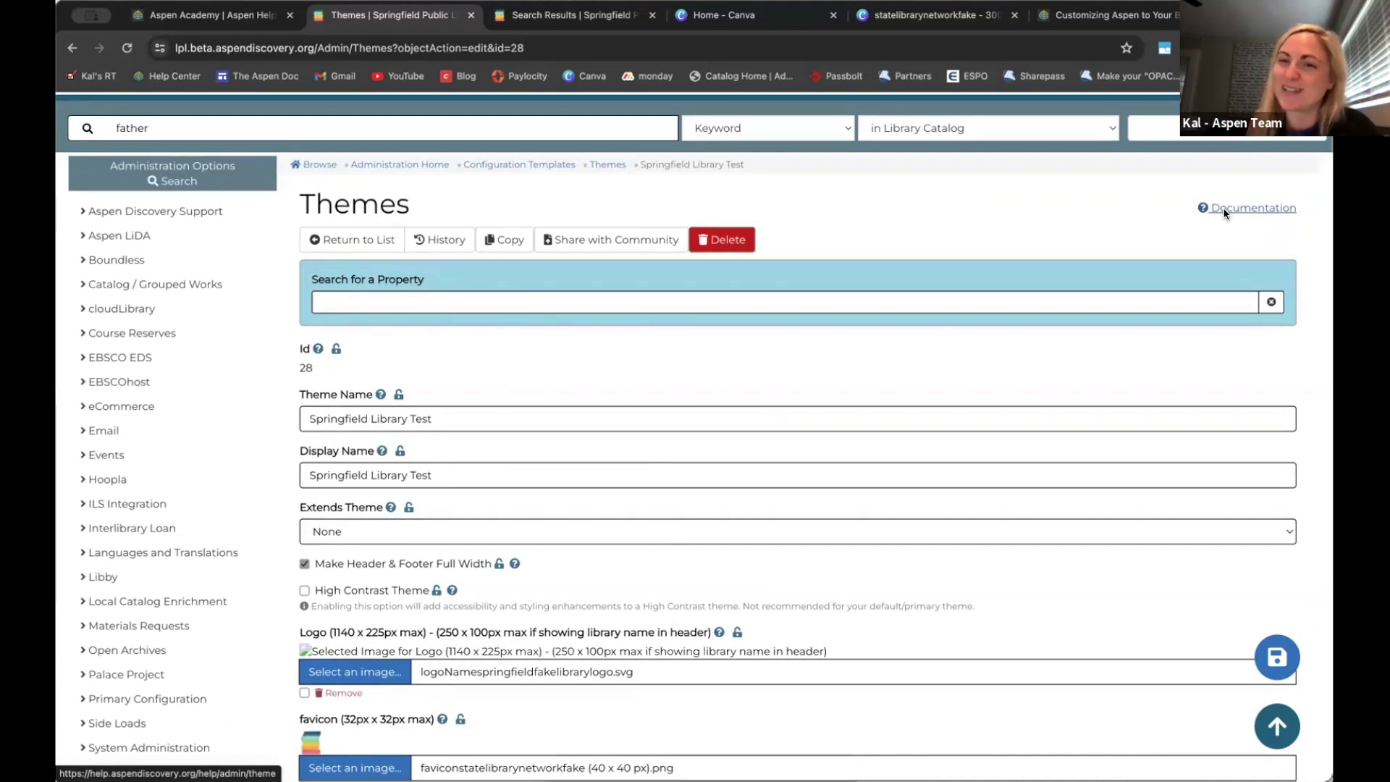
# Look over the theme's favicon and Aspen LiDA logo fields, highlighting the size limit in the favicon label
pyautogui.scroll(-1, 773, 612)
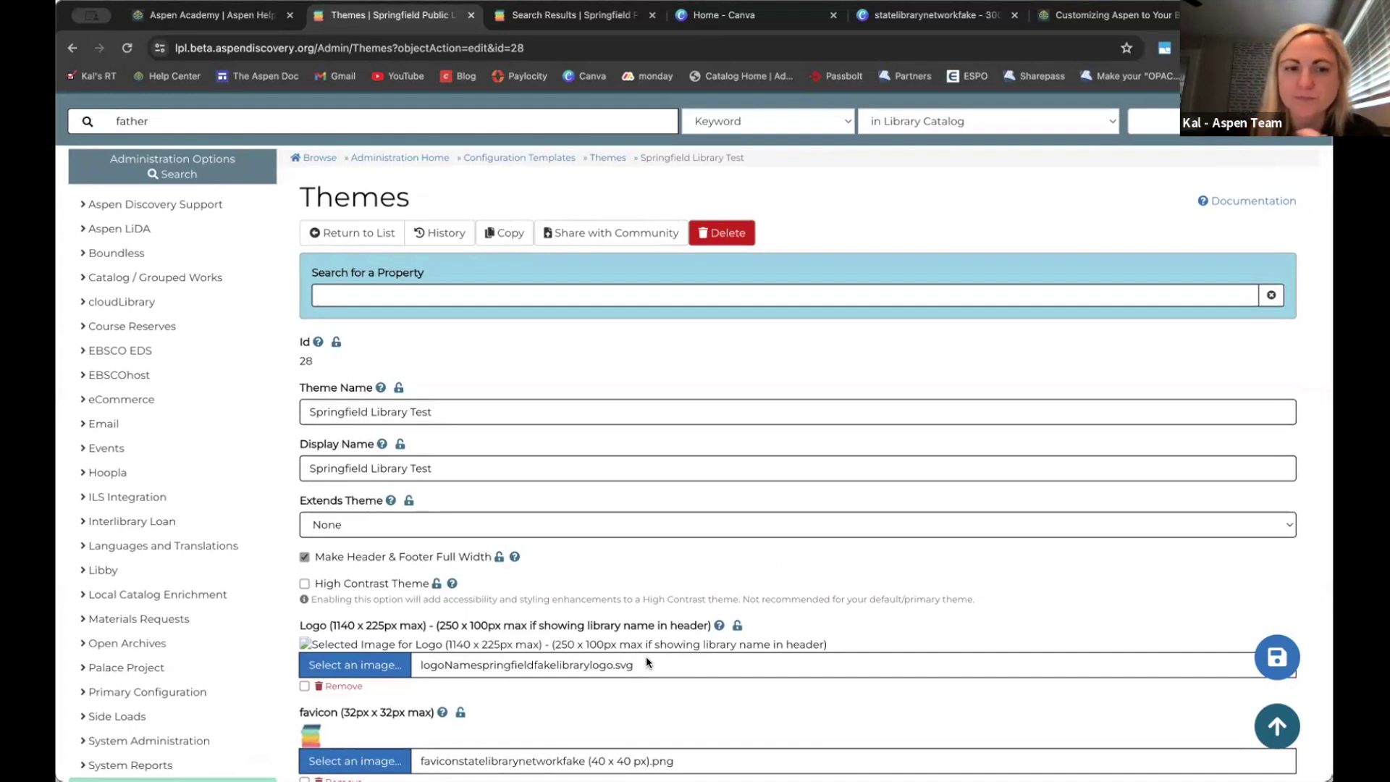
pyautogui.scroll(-1, 646, 656)
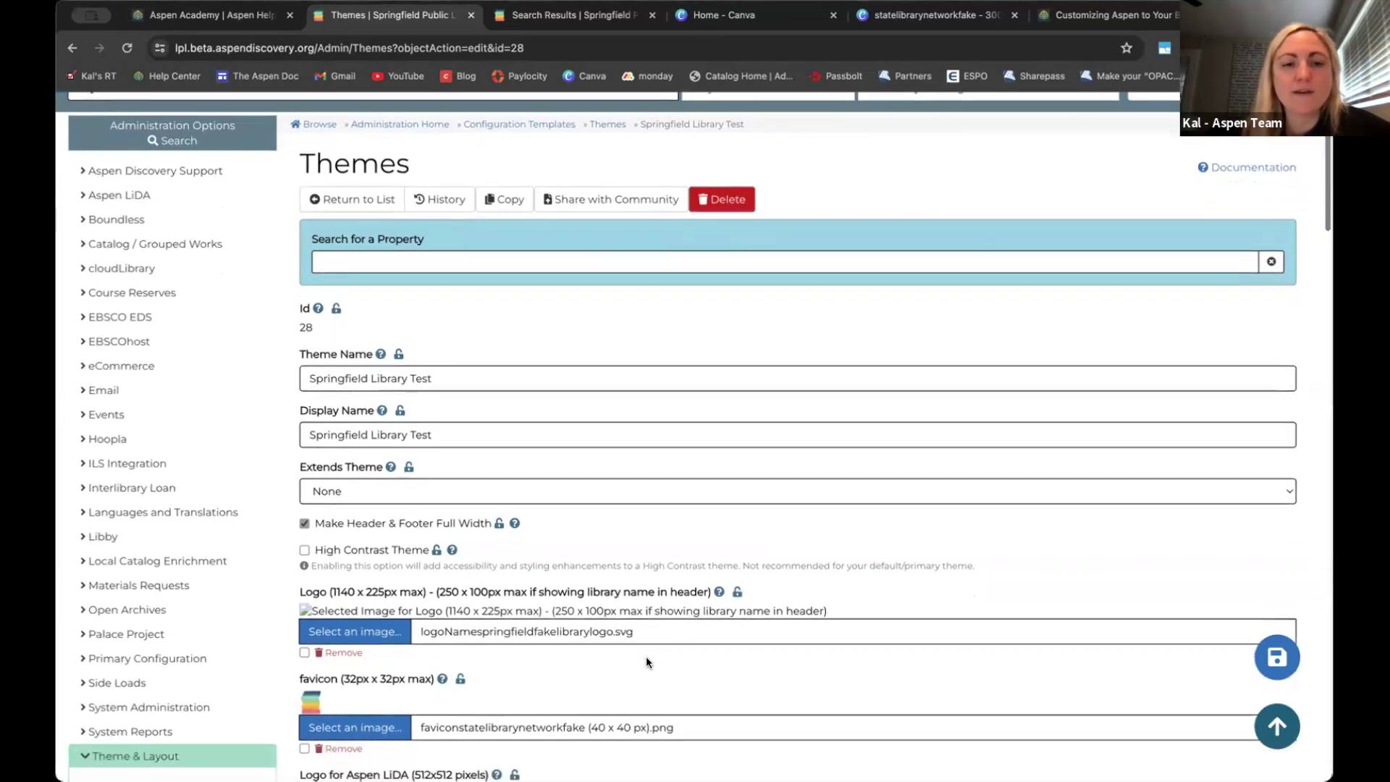
pyautogui.scroll(-4, 645, 616)
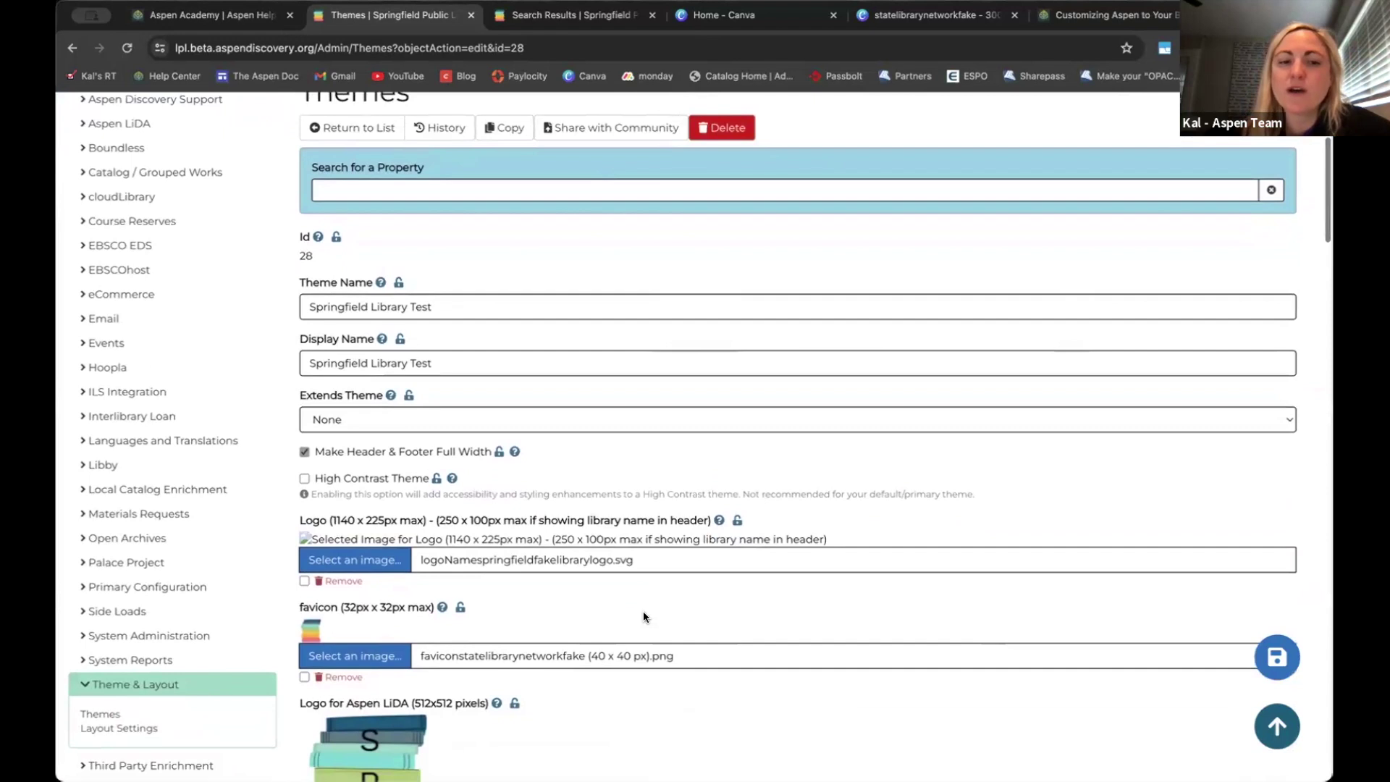
pyautogui.scroll(-4, 644, 615)
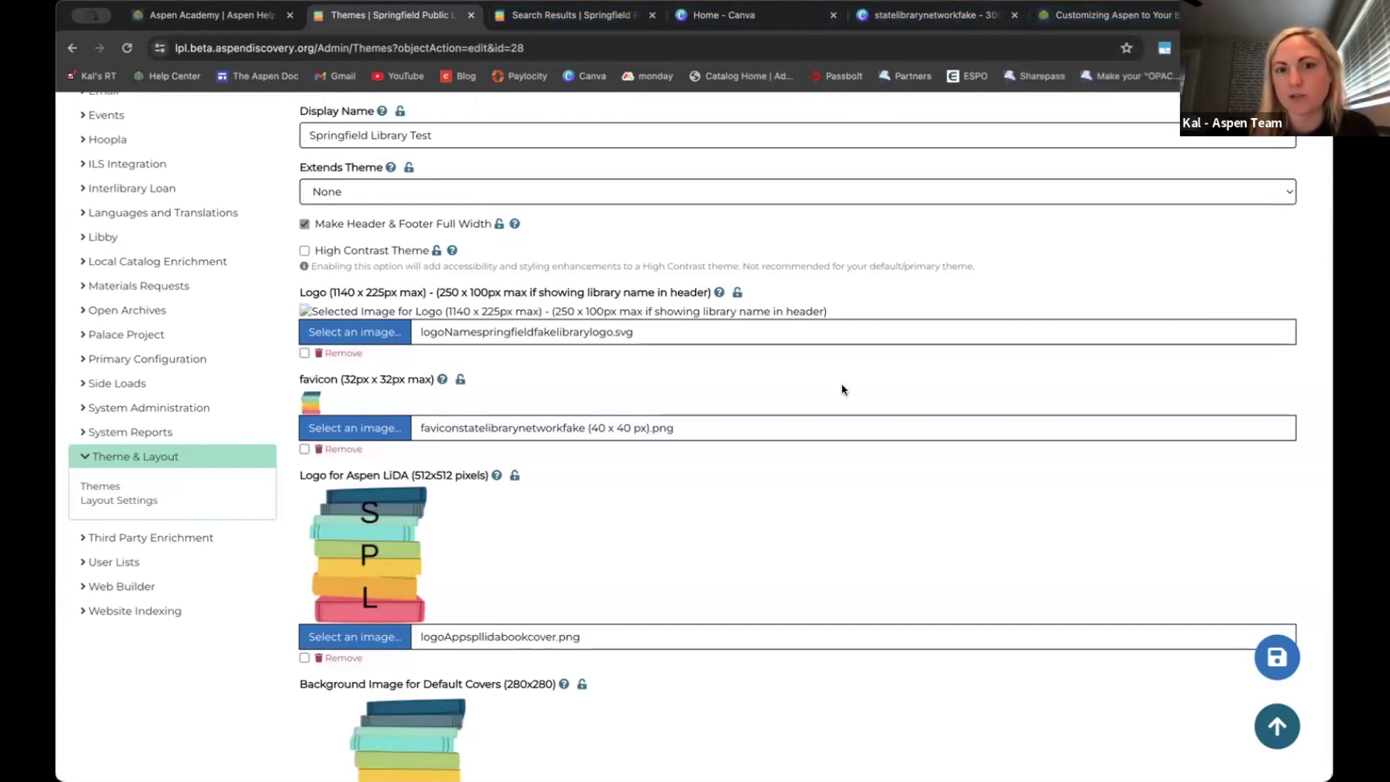
pyautogui.scroll(-1, 841, 386)
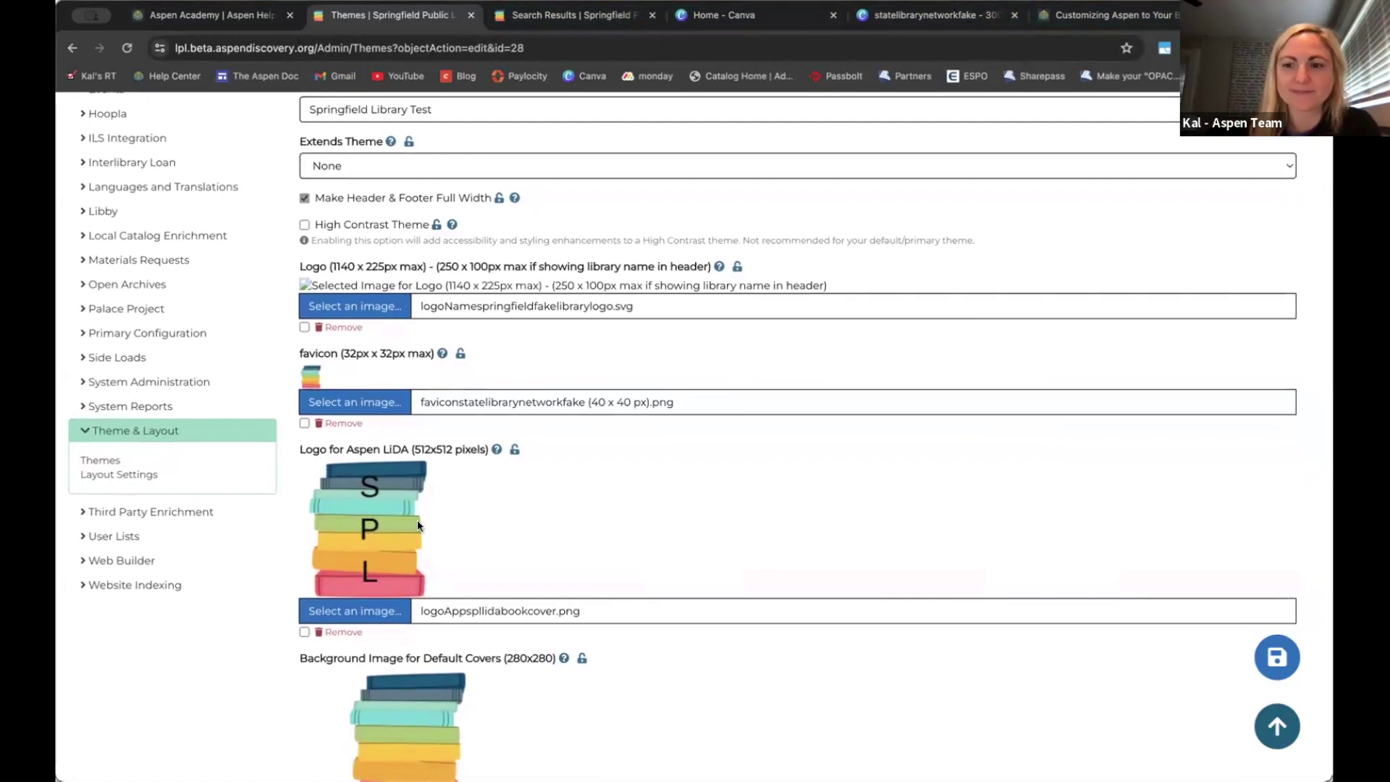
pyautogui.moveTo(350, 354)
pyautogui.mouseDown()
pyautogui.moveTo(404, 358)
pyautogui.moveTo(385, 373)
pyautogui.moveTo(322, 376)
pyautogui.moveTo(334, 375)
pyautogui.mouseUp()
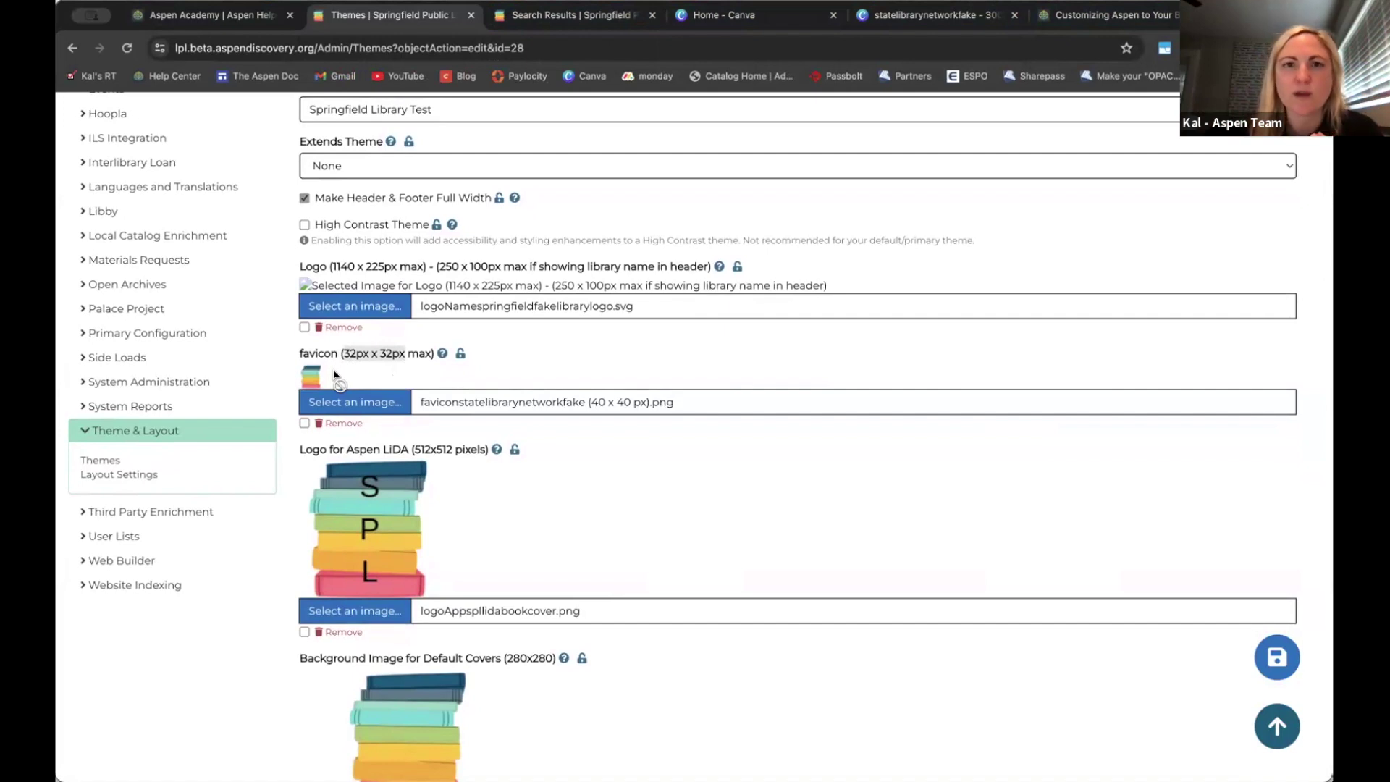
# Switch to Canva and open the custom size settings for a new design
pyautogui.moveTo(335, 375); pyautogui.dragTo(1183, 138)
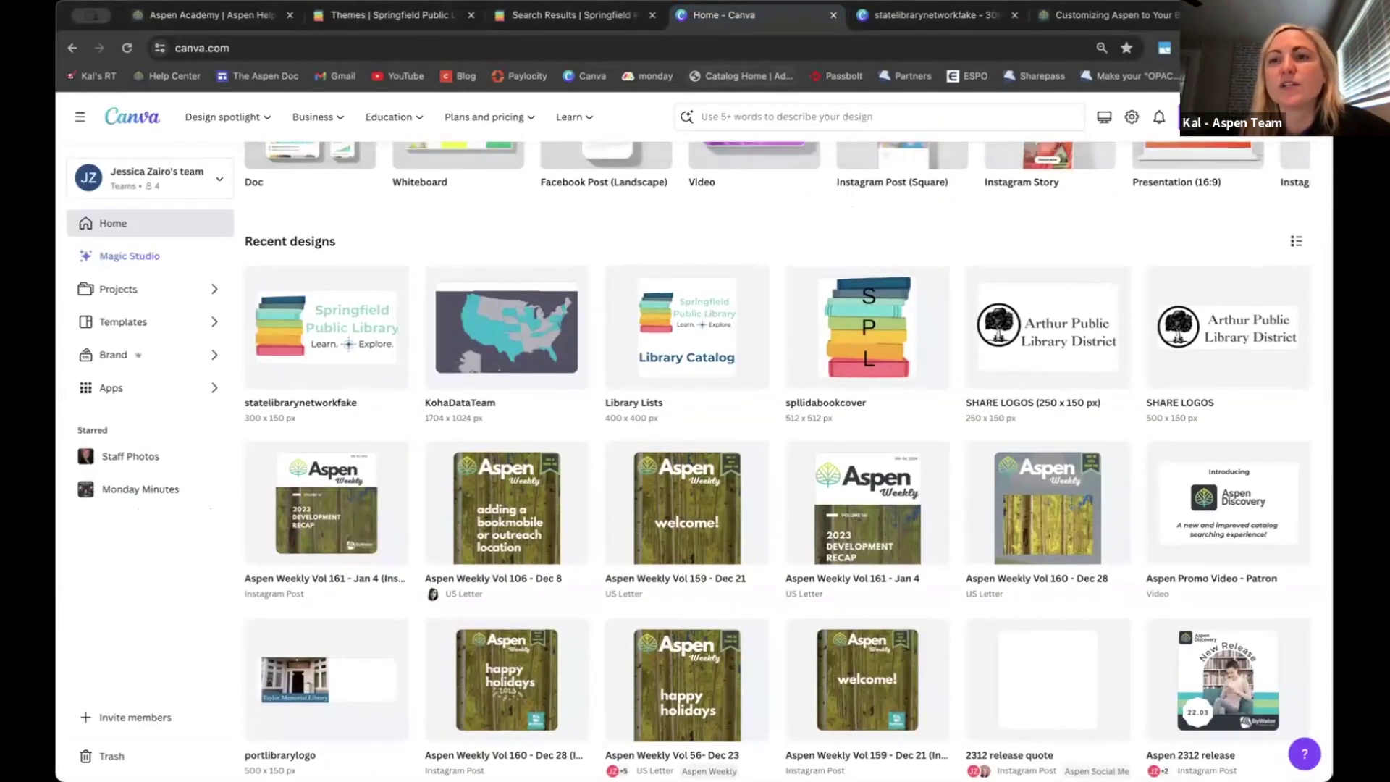
pyautogui.click(1231, 117)
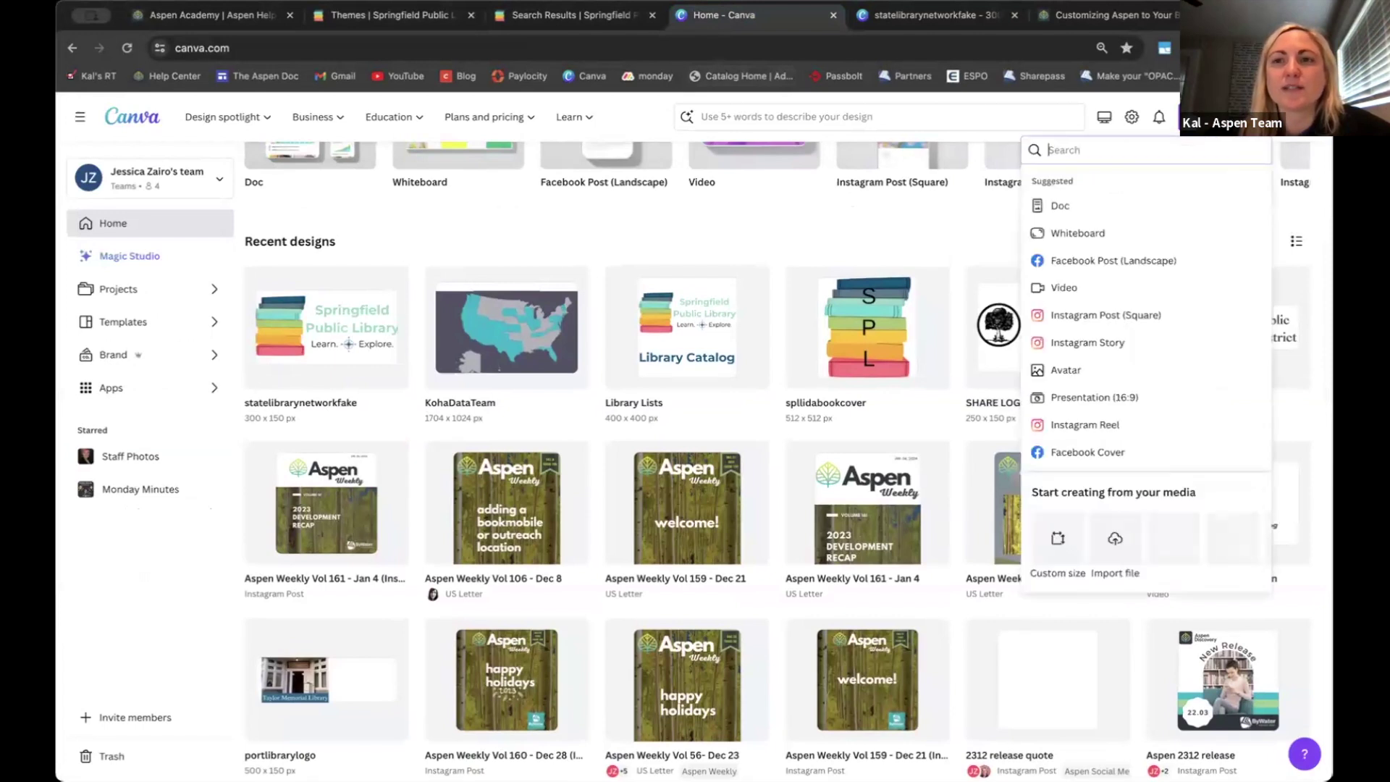
pyautogui.click(1061, 543)
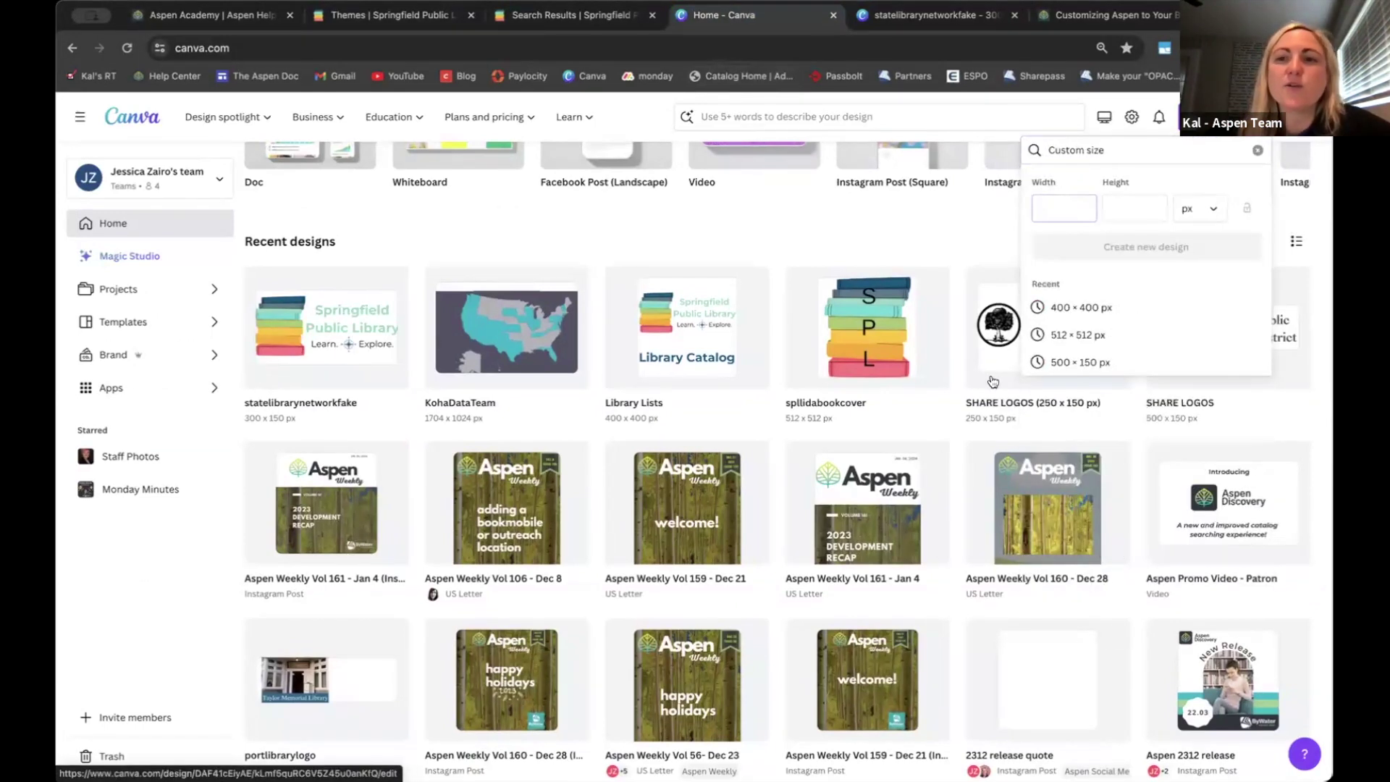
# Try a custom design size of 32 × 32 px for the favicon
pyautogui.write('32')
pyautogui.click(1134, 204)
pyautogui.write('32')
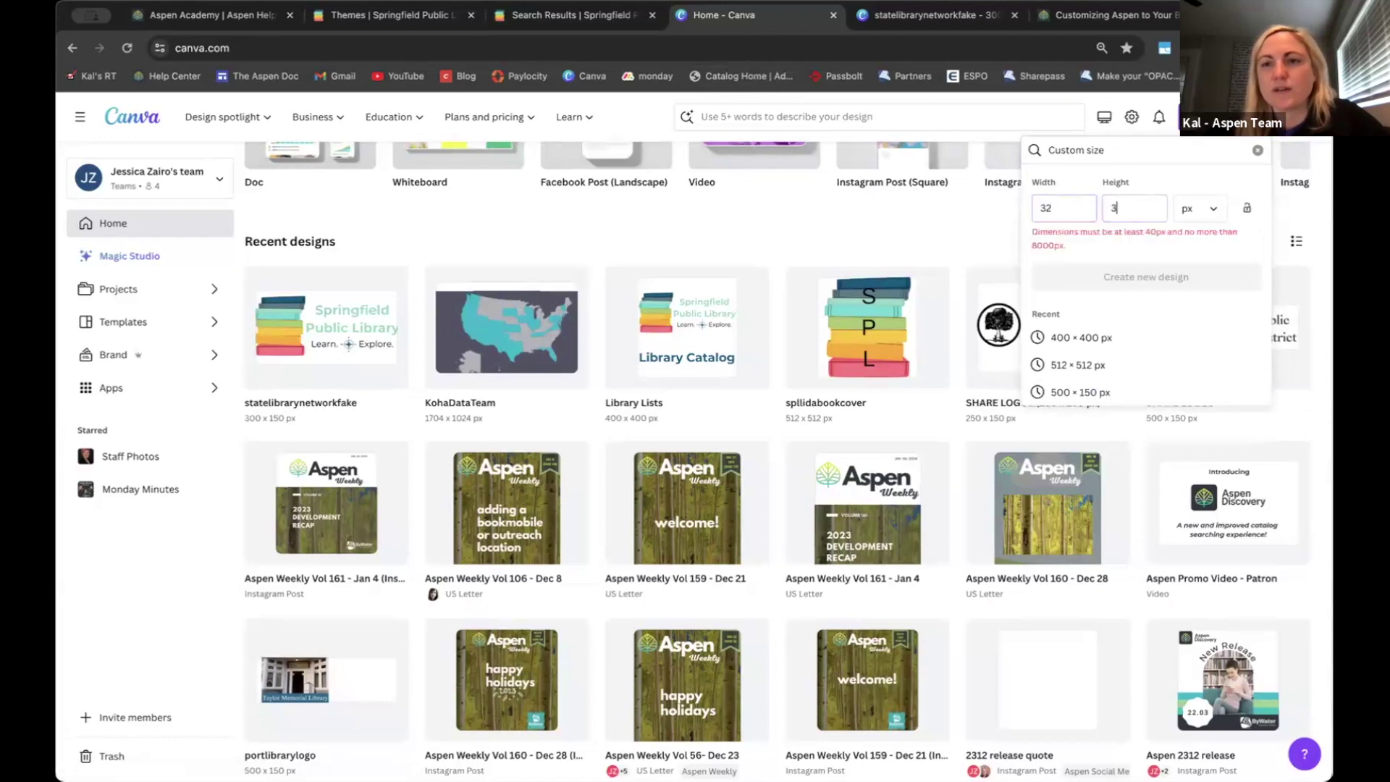
# Set the custom design size to 40 × 40 px, create the blank design, and close it
pyautogui.click(1059, 209)
pyautogui.write('40')
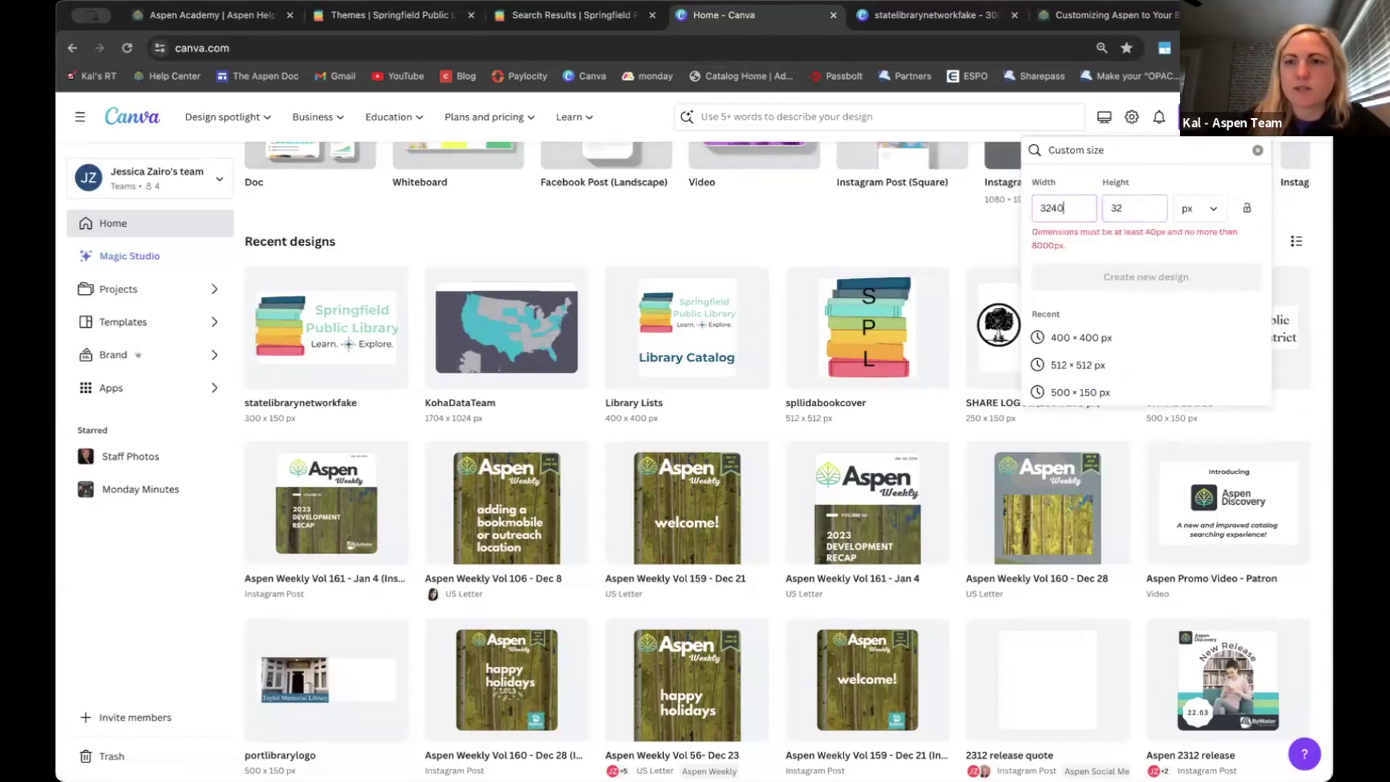
pyautogui.write('40')
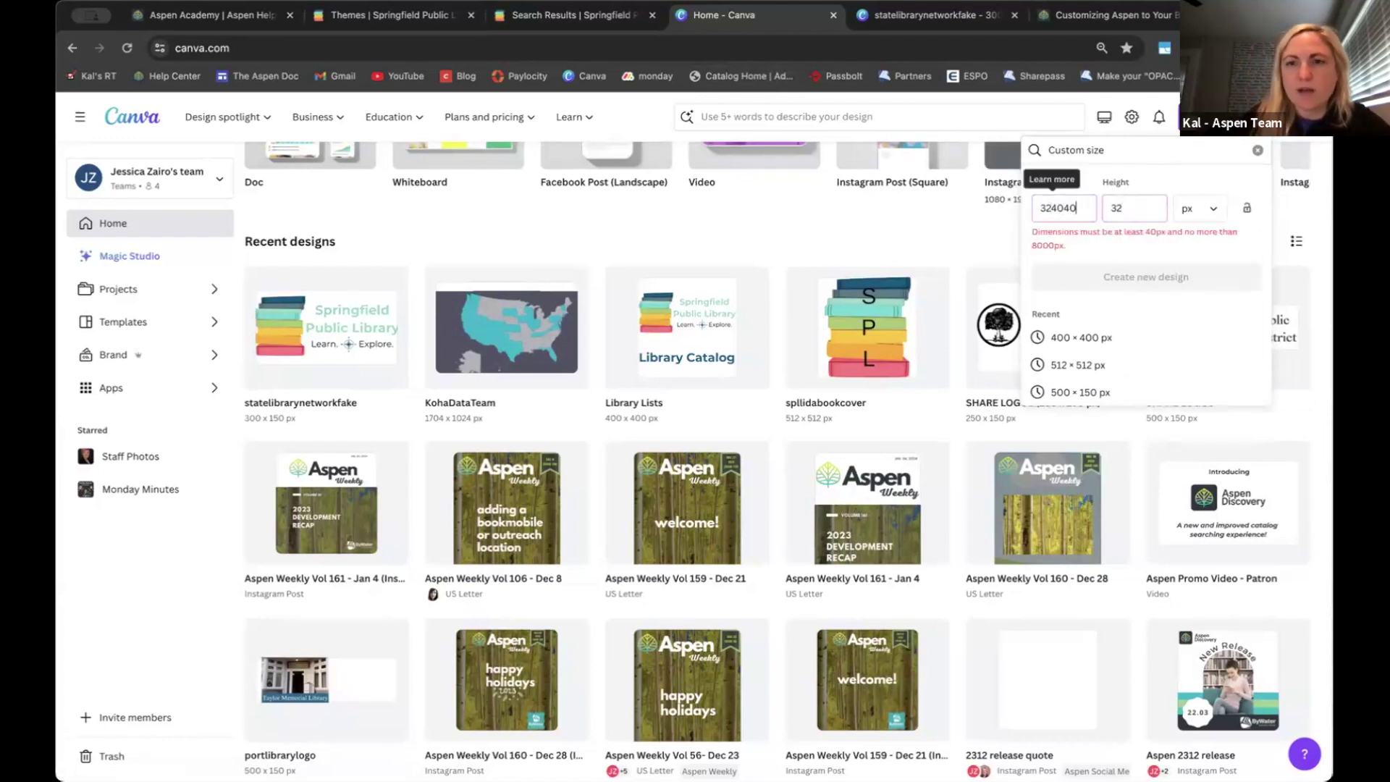
pyautogui.press('BackSpace')
pyautogui.press('BackSpace')
pyautogui.press('BackSpace')
pyautogui.press('BackSpace')
pyautogui.press('BackSpace')
pyautogui.press('BackSpace')
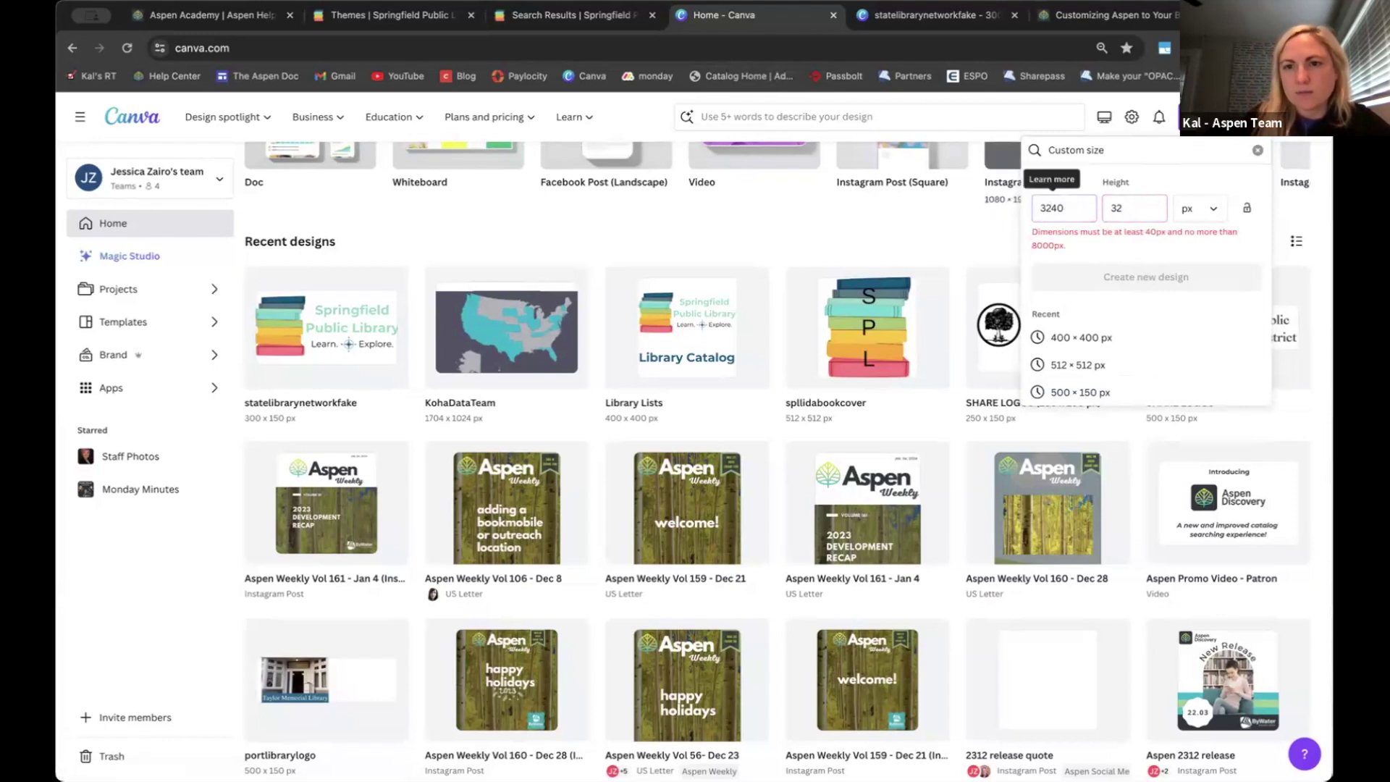
pyautogui.write('40')
pyautogui.doubleClick(1117, 207)
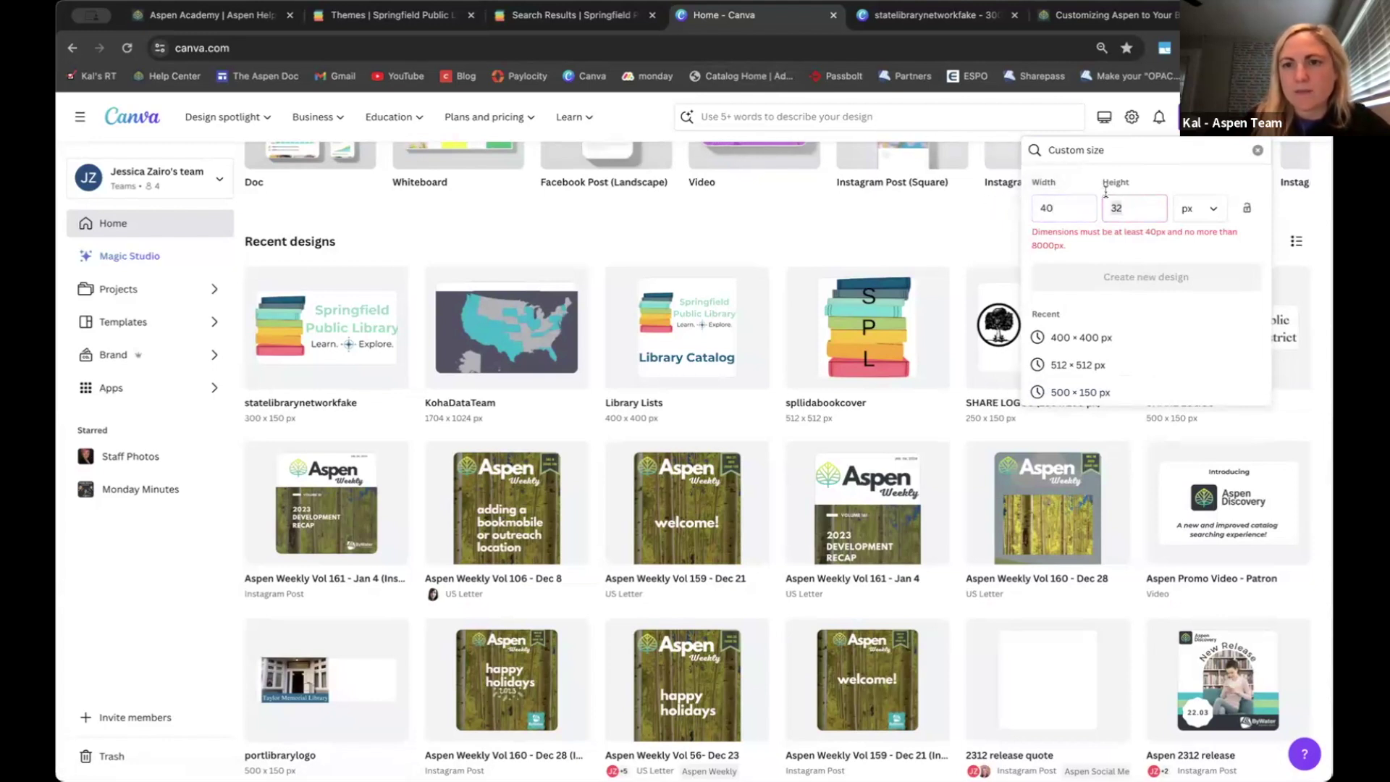
pyautogui.press('BackSpace')
pyautogui.write('40')
pyautogui.click(1123, 245)
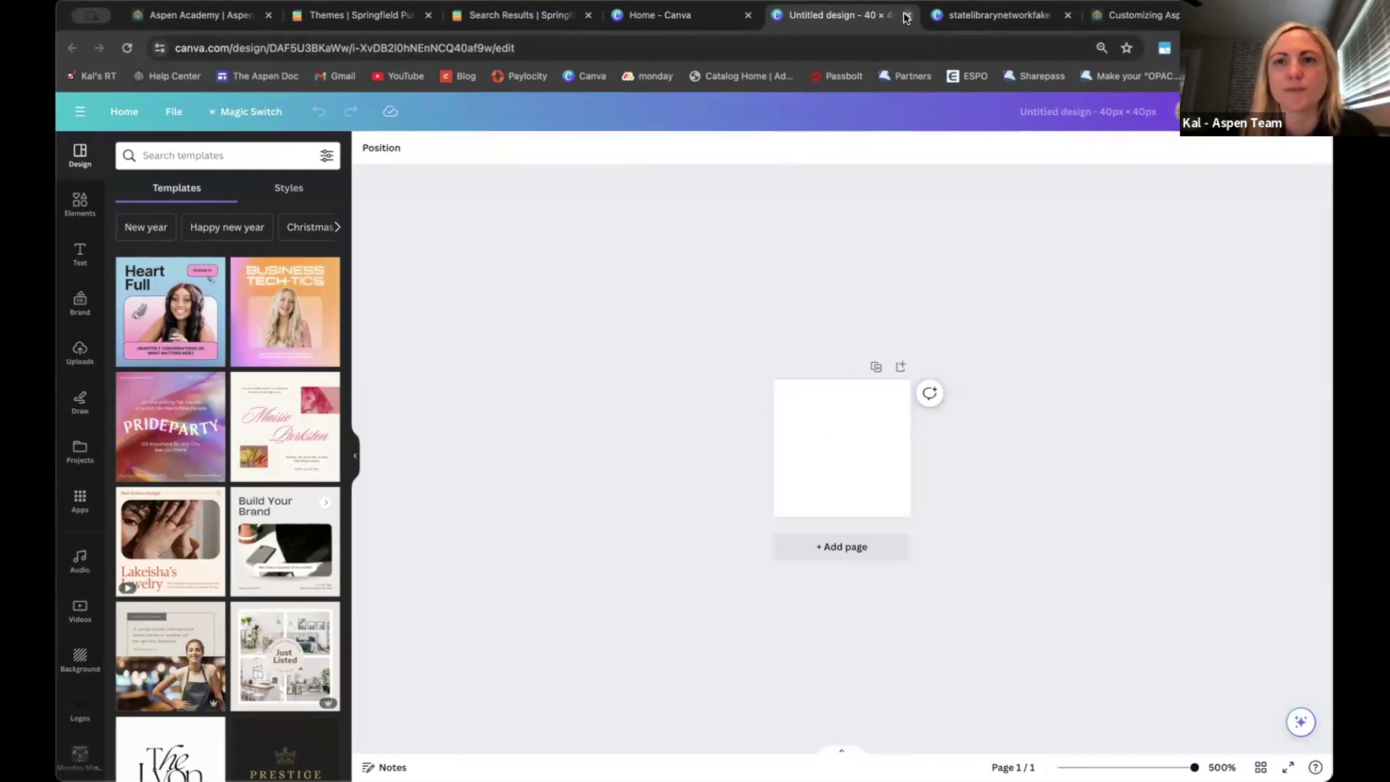
pyautogui.hotkey('ctrl', 'w')
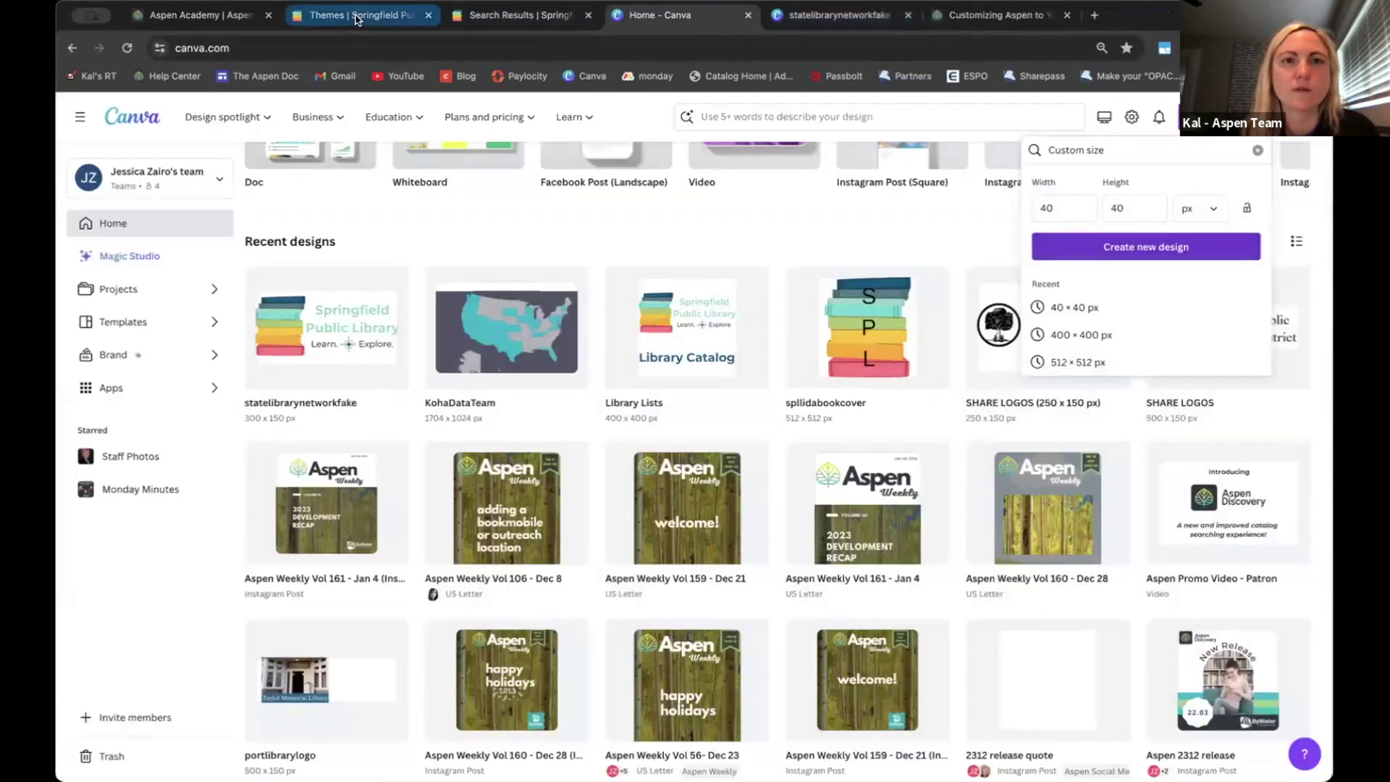
# Return to the Springfield Library Test theme and review the Aspen LiDA logo and default cover background image fields
pyautogui.click(383, 12)
pyautogui.scroll(-2, 432, 493)
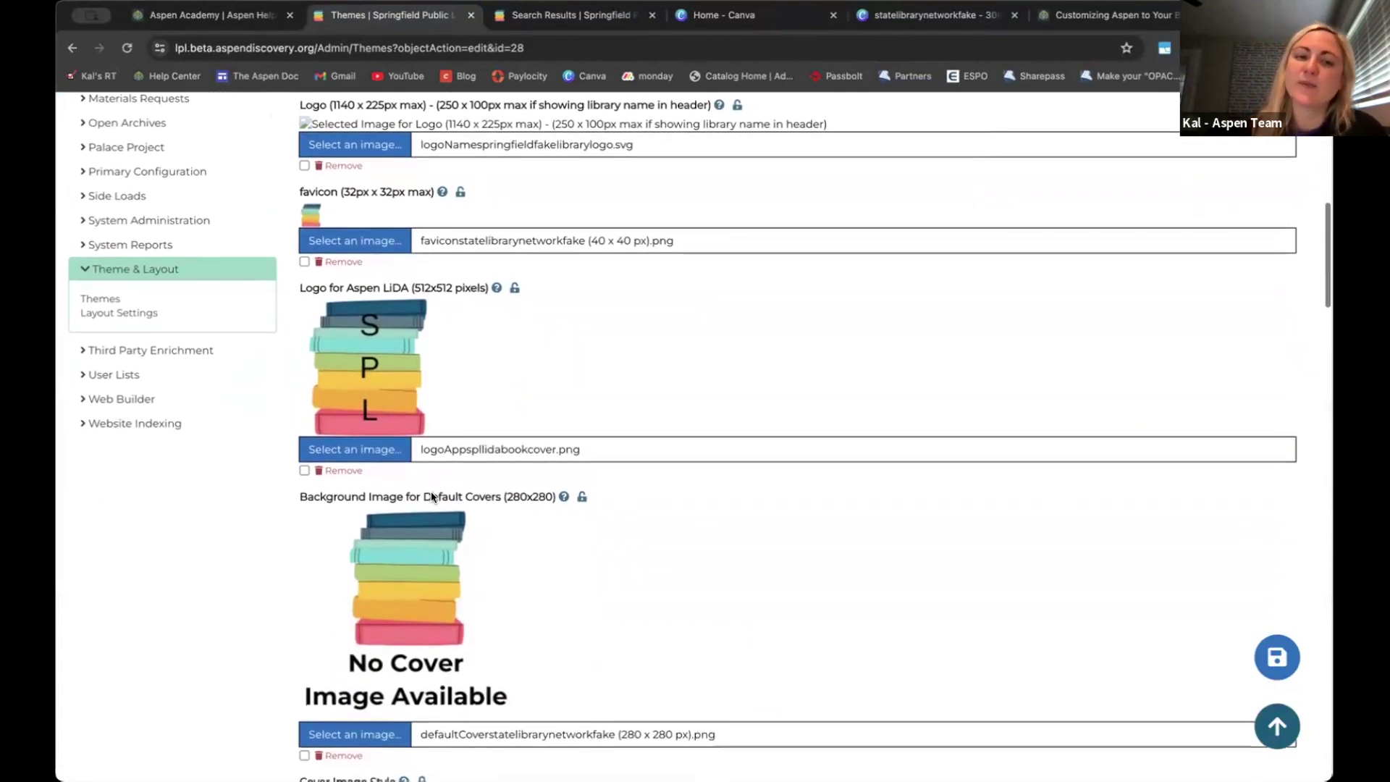
pyautogui.scroll(-1, 432, 494)
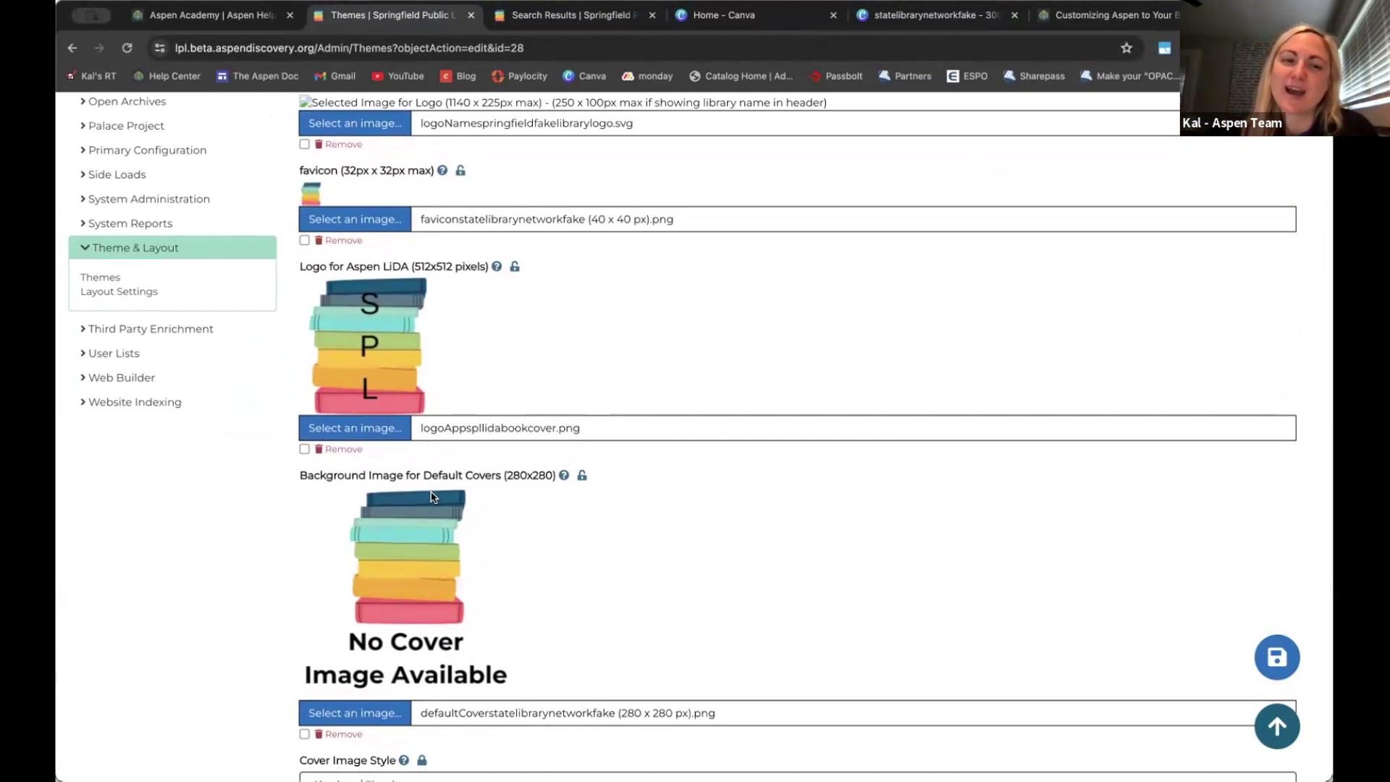
# Compare the 512x512 Aspen LiDA logo with the 280x280 background image for default covers in the theme
pyautogui.scroll(-1, 432, 496)
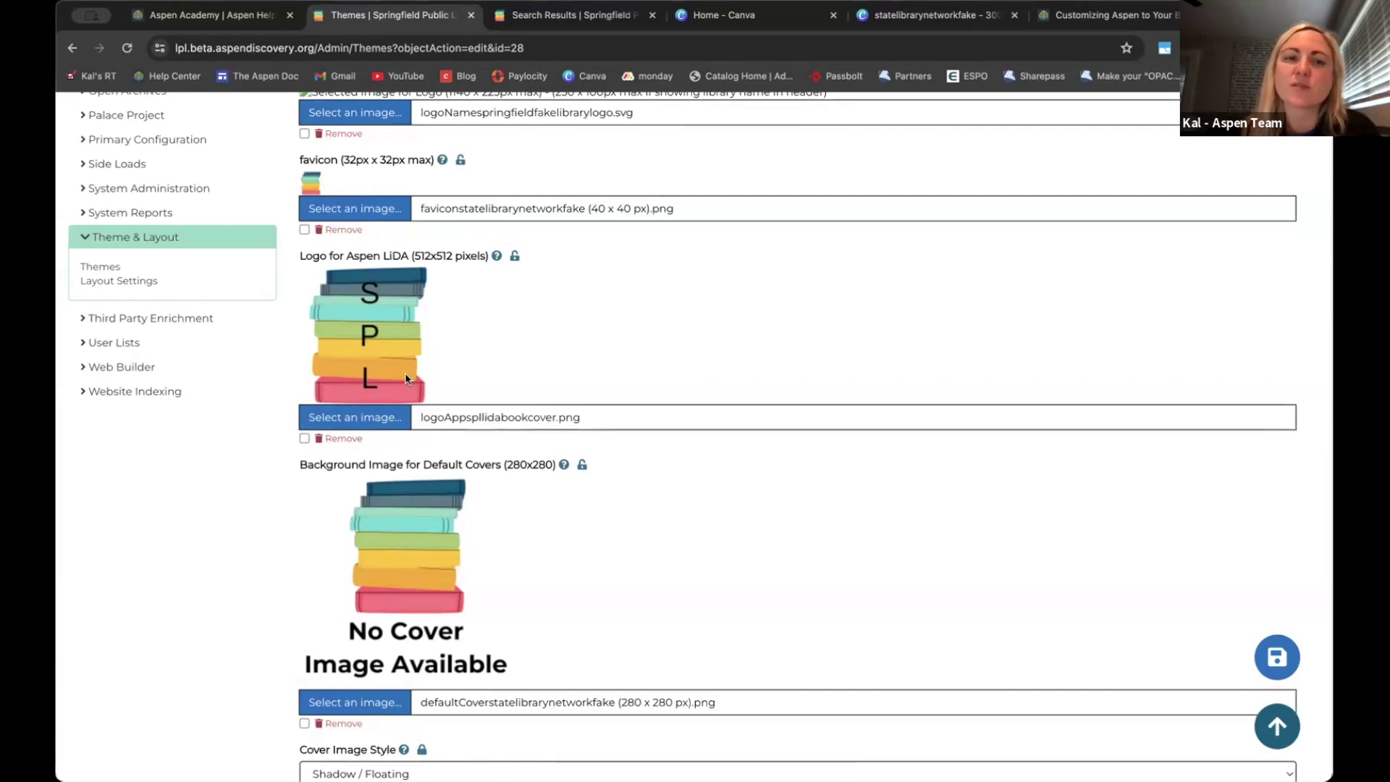
pyautogui.scroll(1, 441, 284)
pyautogui.scroll(1, 441, 283)
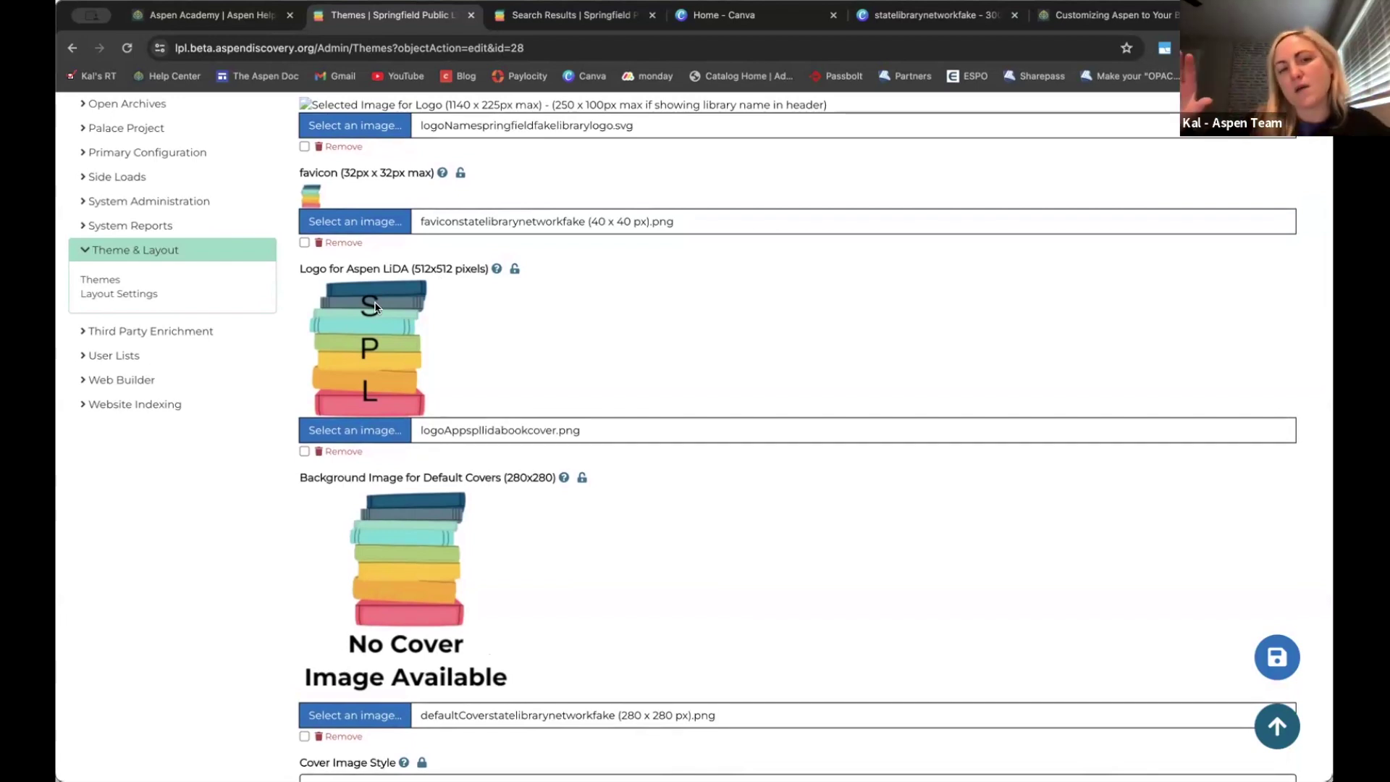
pyautogui.scroll(1, 374, 307)
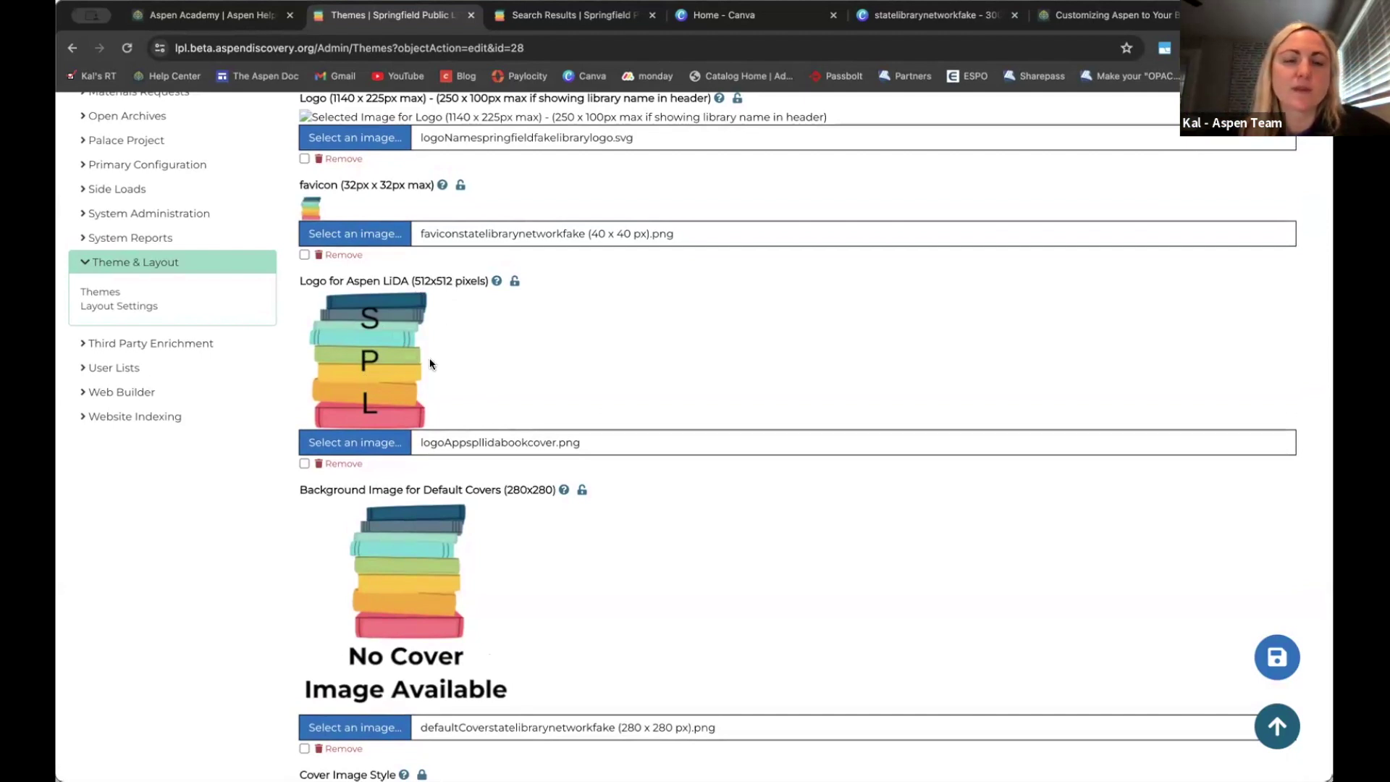
pyautogui.scroll(-1, 430, 362)
pyautogui.scroll(-2, 430, 364)
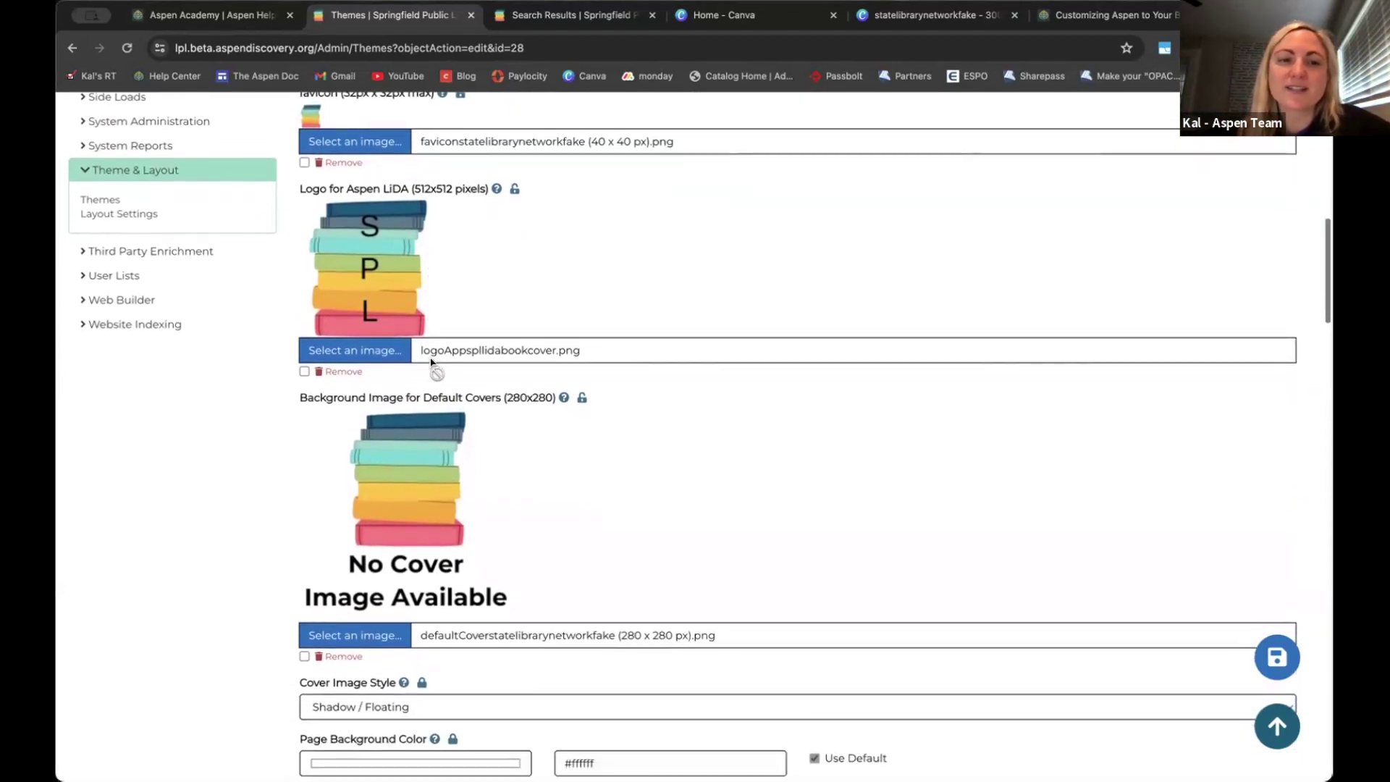
pyautogui.scroll(-2, 430, 363)
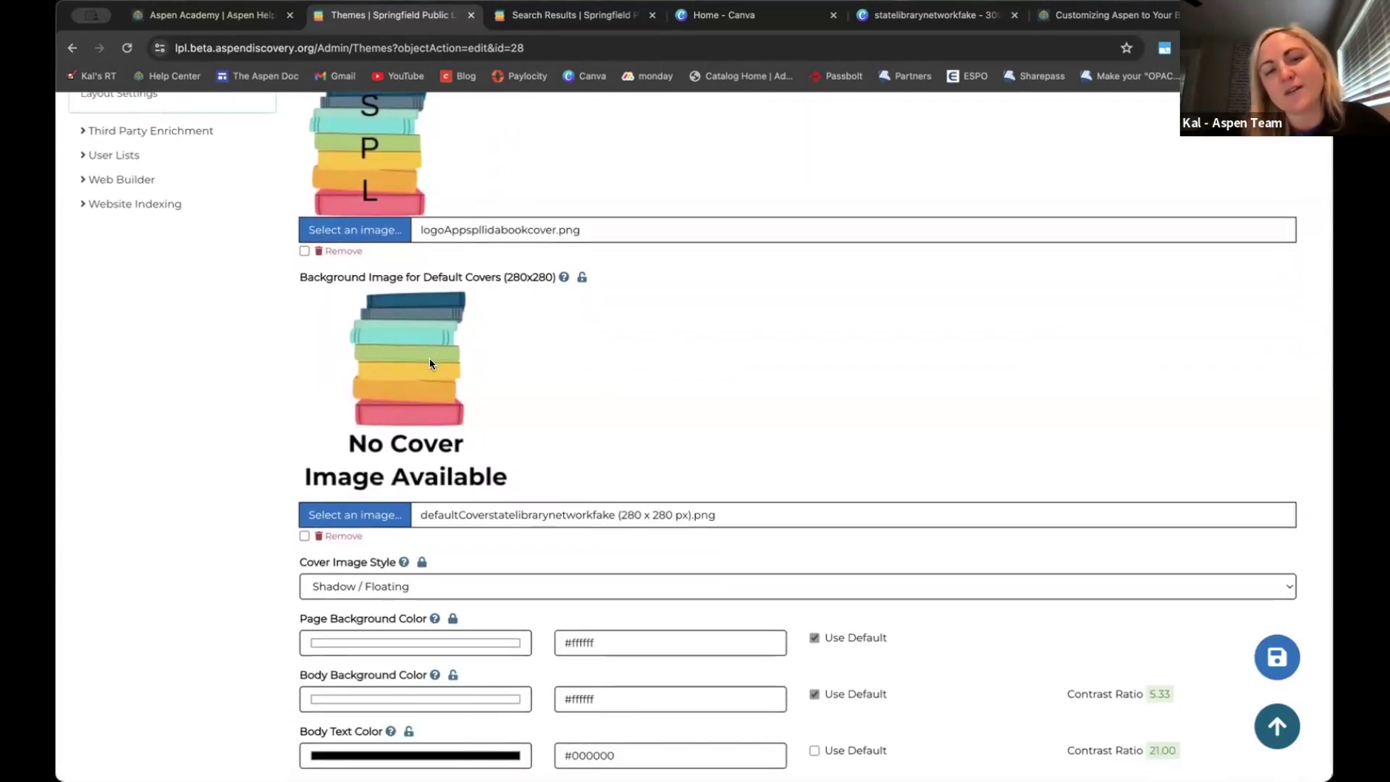
pyautogui.scroll(-1, 430, 364)
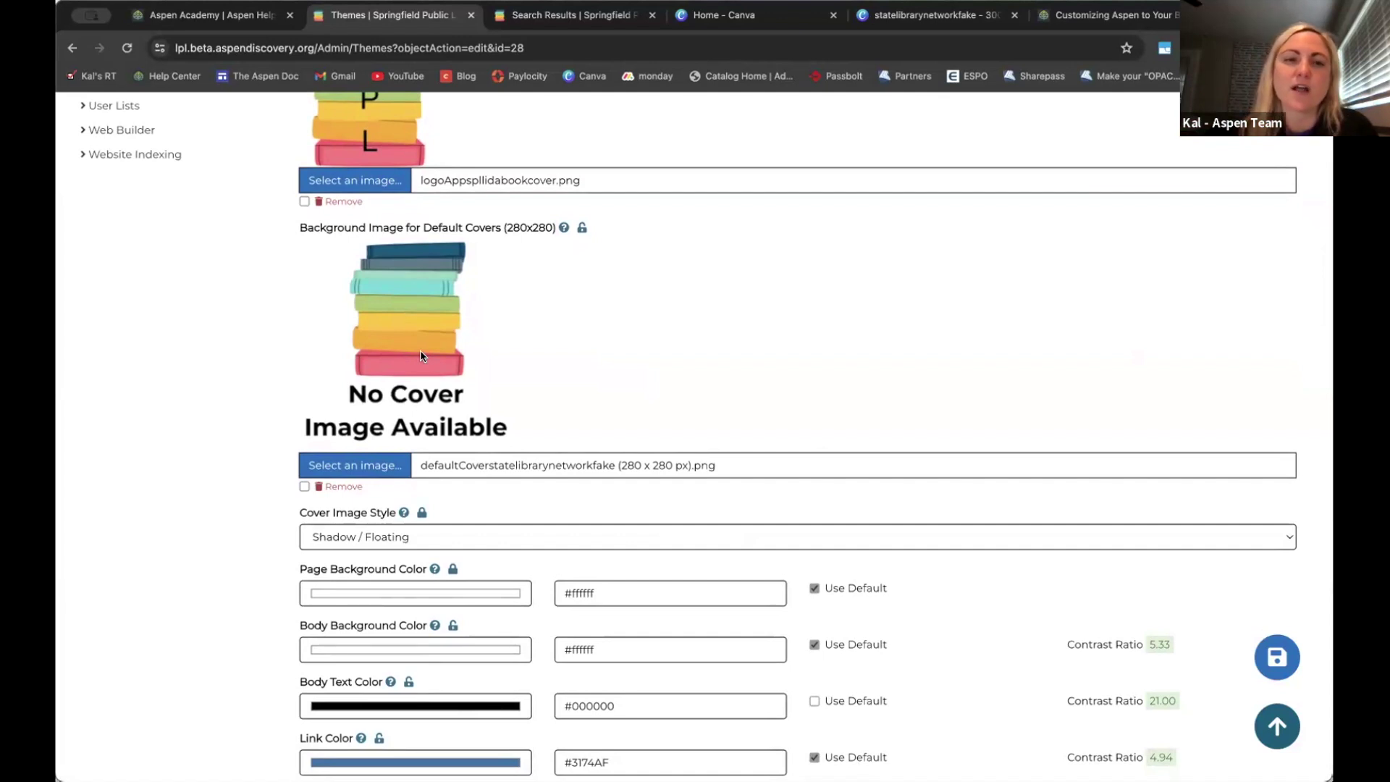
# Open the catalog record for the journal A Journey through time and examine its default cover image
pyautogui.click(529, 17)
pyautogui.scroll(-3, 511, 232)
pyautogui.scroll(2, 510, 233)
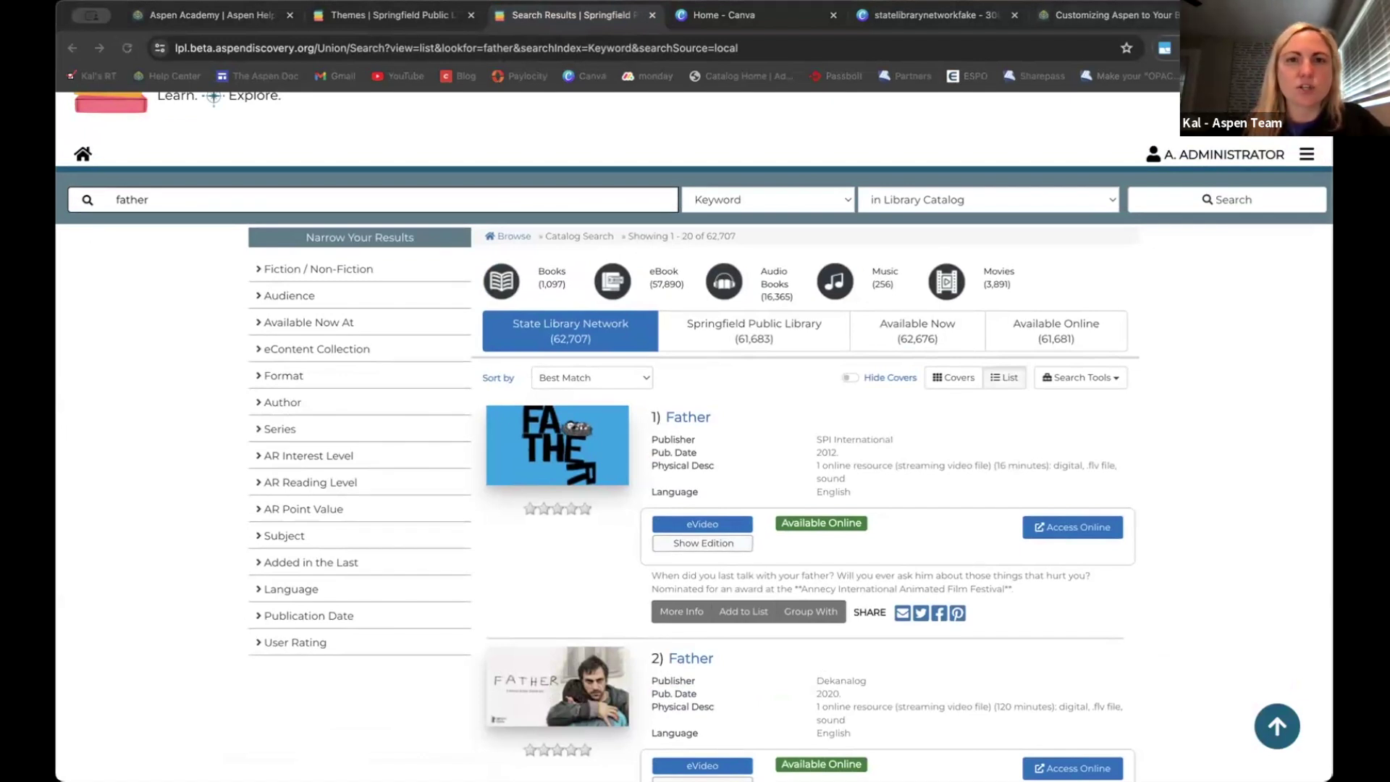
pyautogui.click(709, 13)
pyautogui.click(666, 48)
pyautogui.write('lpl.beta.aspendiscovery.org/Record/30423?searchId=283109&recordIndex=6&page=1&referred=resultIndex')
pyautogui.press('Return')
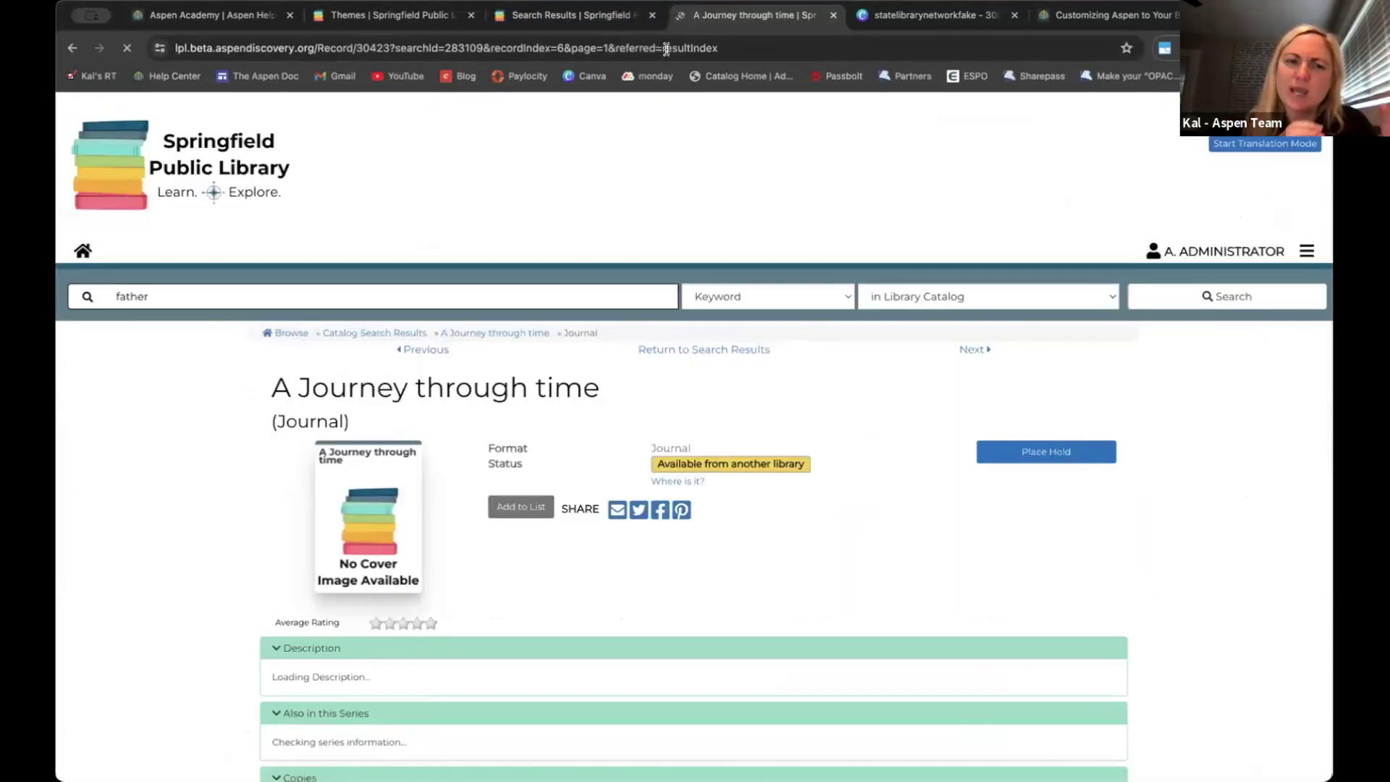
pyautogui.scroll(-1, 366, 395)
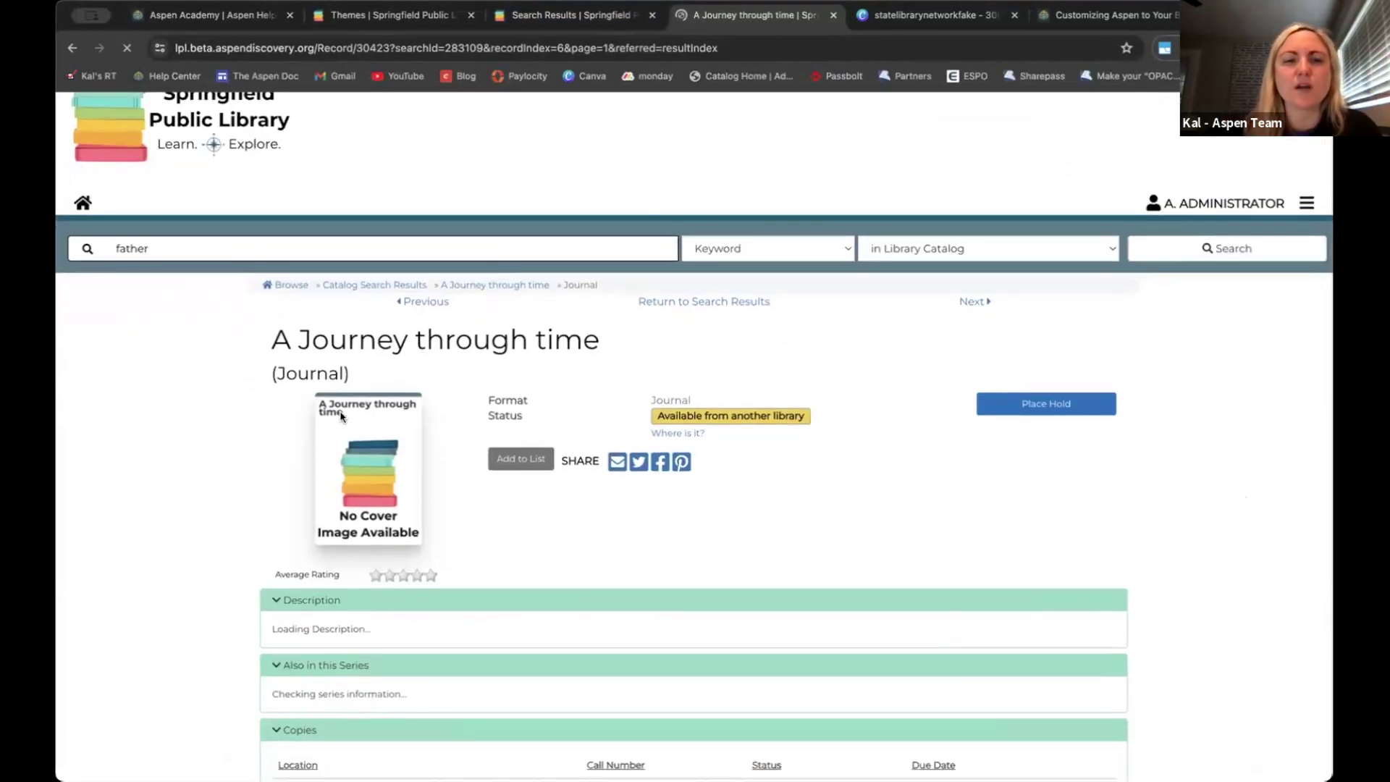
pyautogui.scroll(-1, 362, 406)
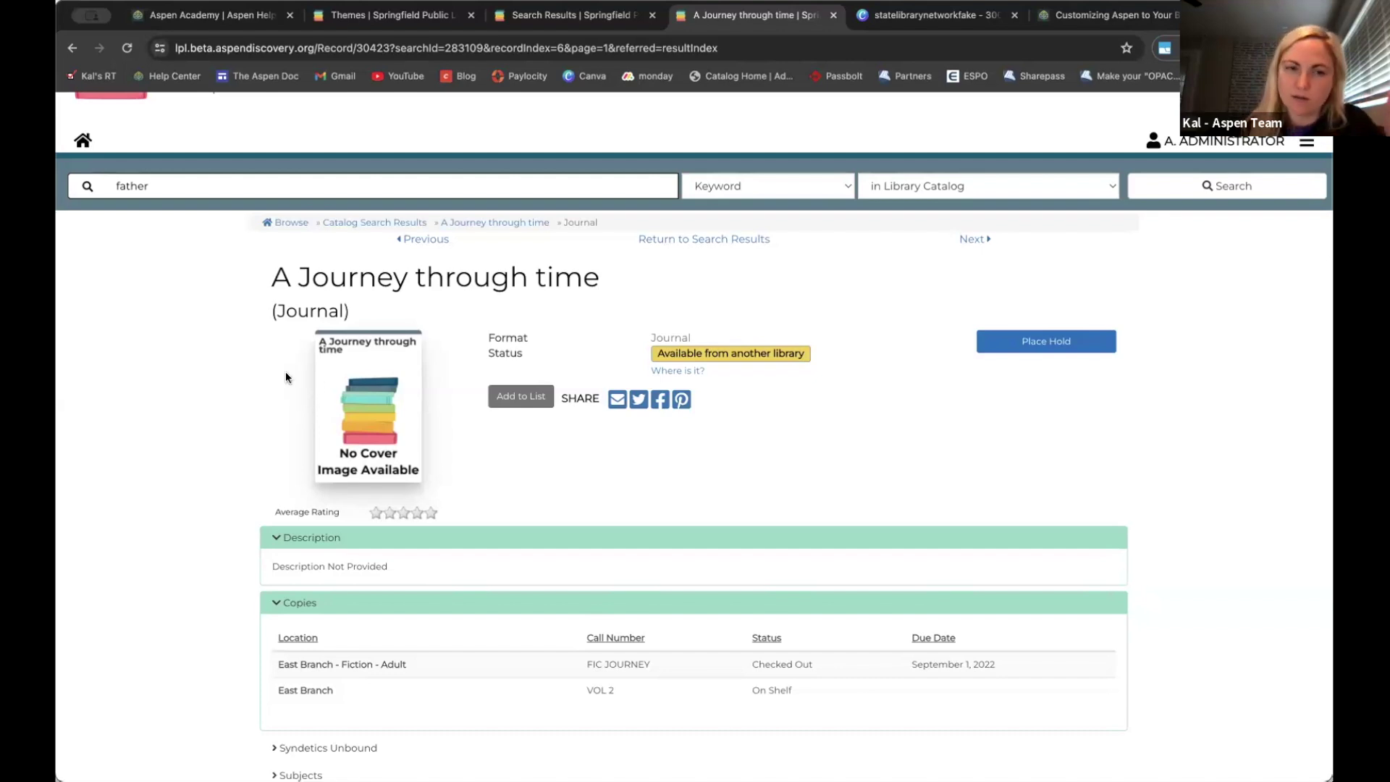
pyautogui.scroll(-1, 286, 373)
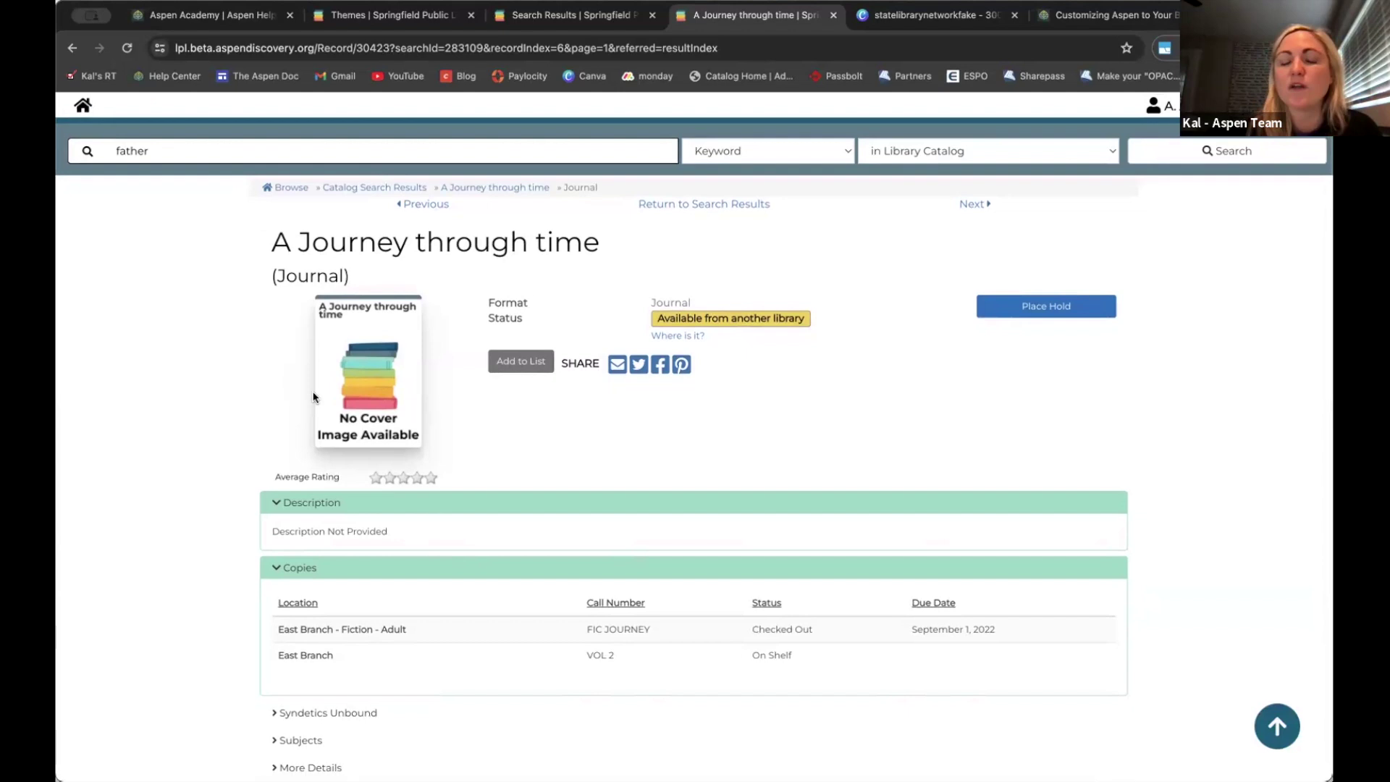
pyautogui.scroll(-1, 313, 397)
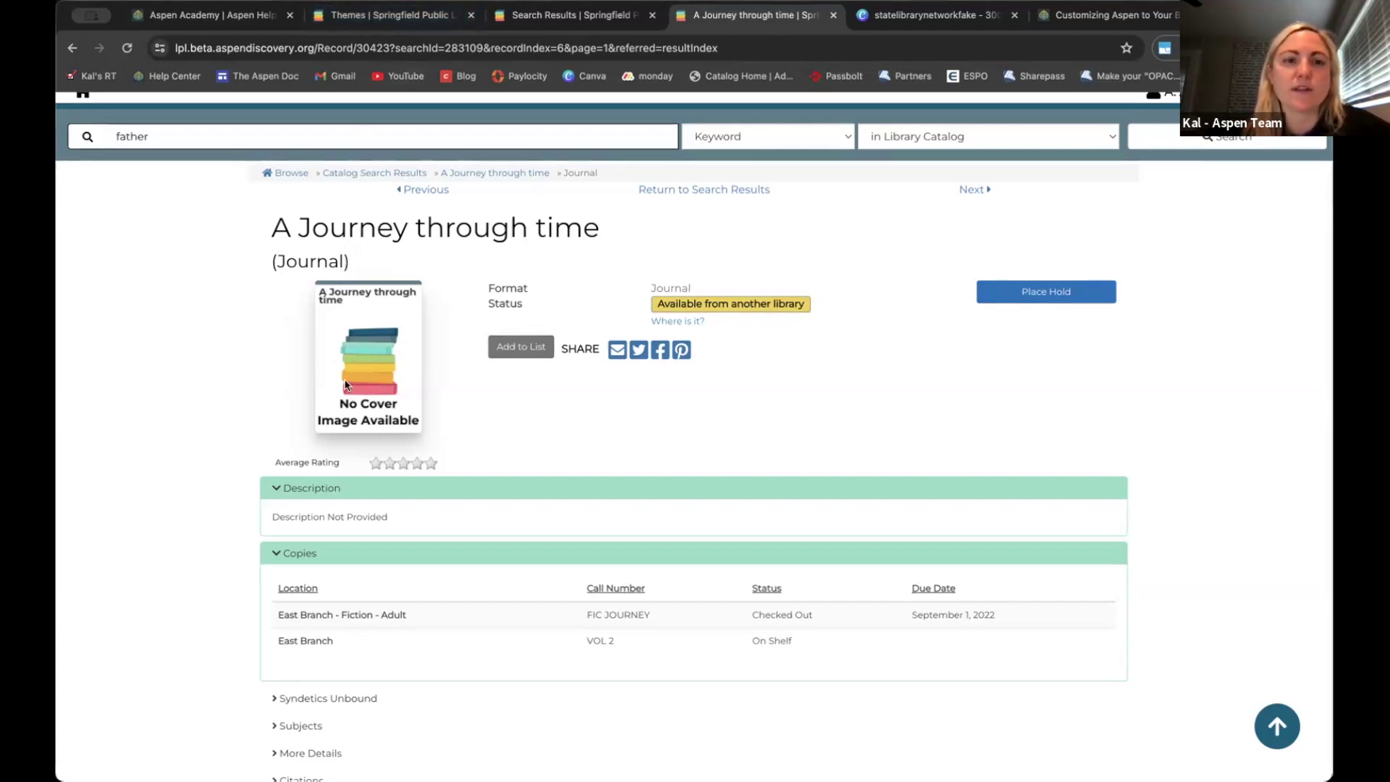
# Return to the theme settings and review the default cover background image label and the Page Background Color hex value
pyautogui.click(351, 17)
pyautogui.moveTo(297, 232); pyautogui.dragTo(501, 229)
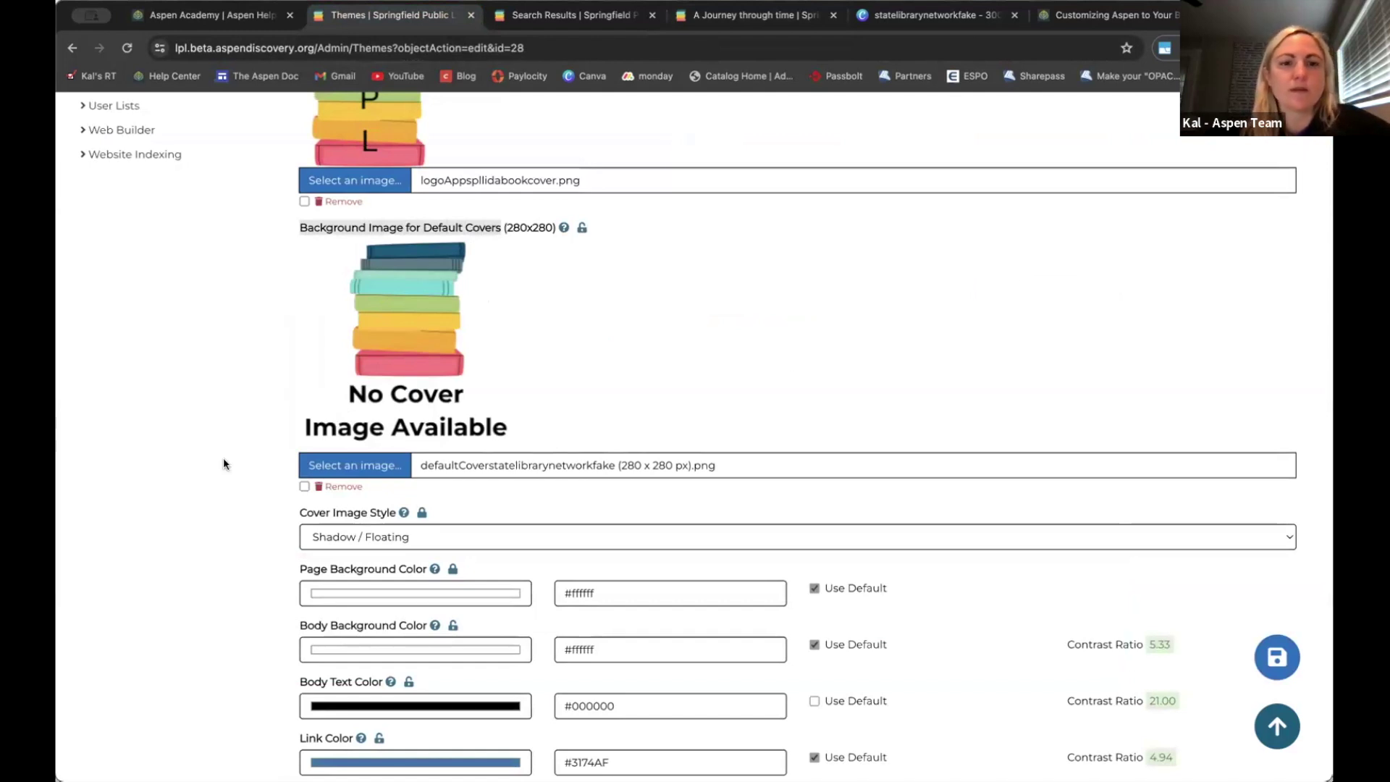
pyautogui.scroll(-3, 223, 459)
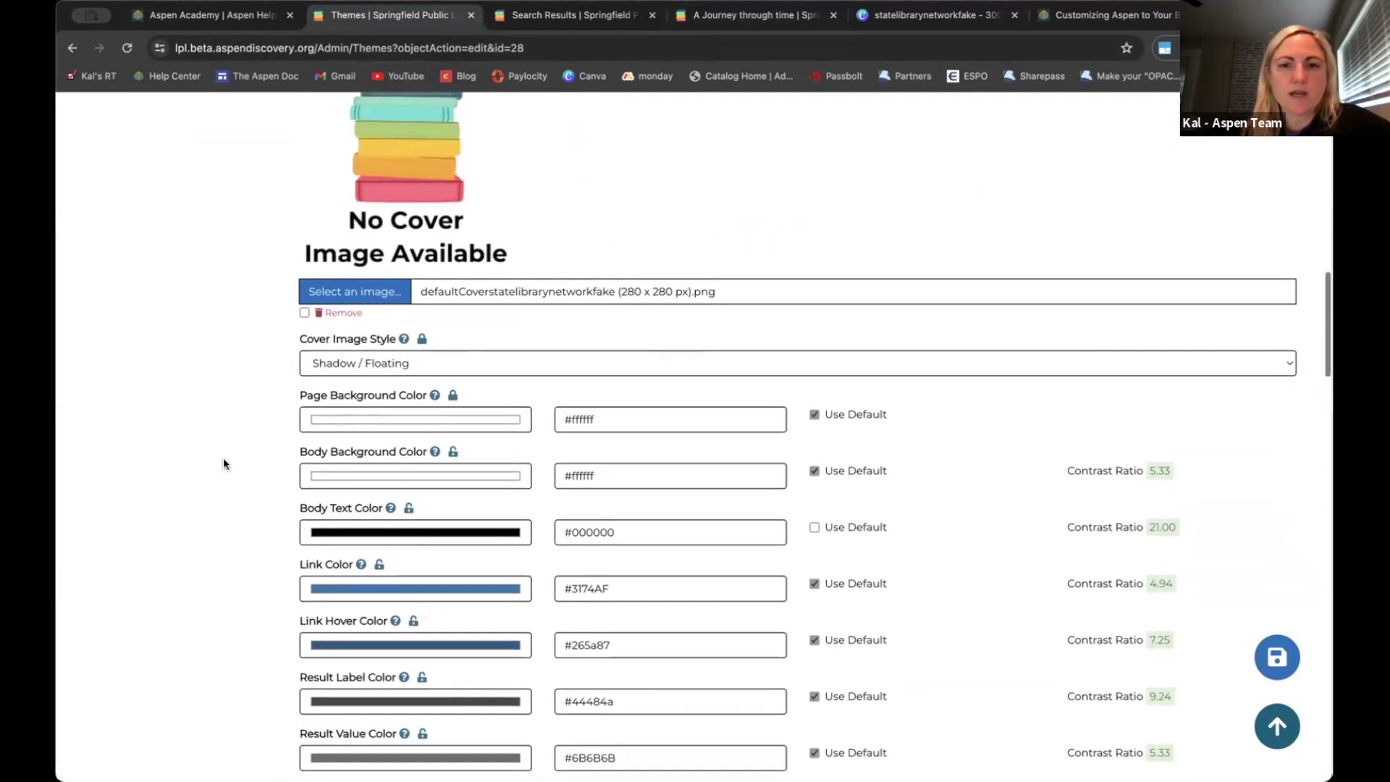
pyautogui.scroll(-1, 224, 462)
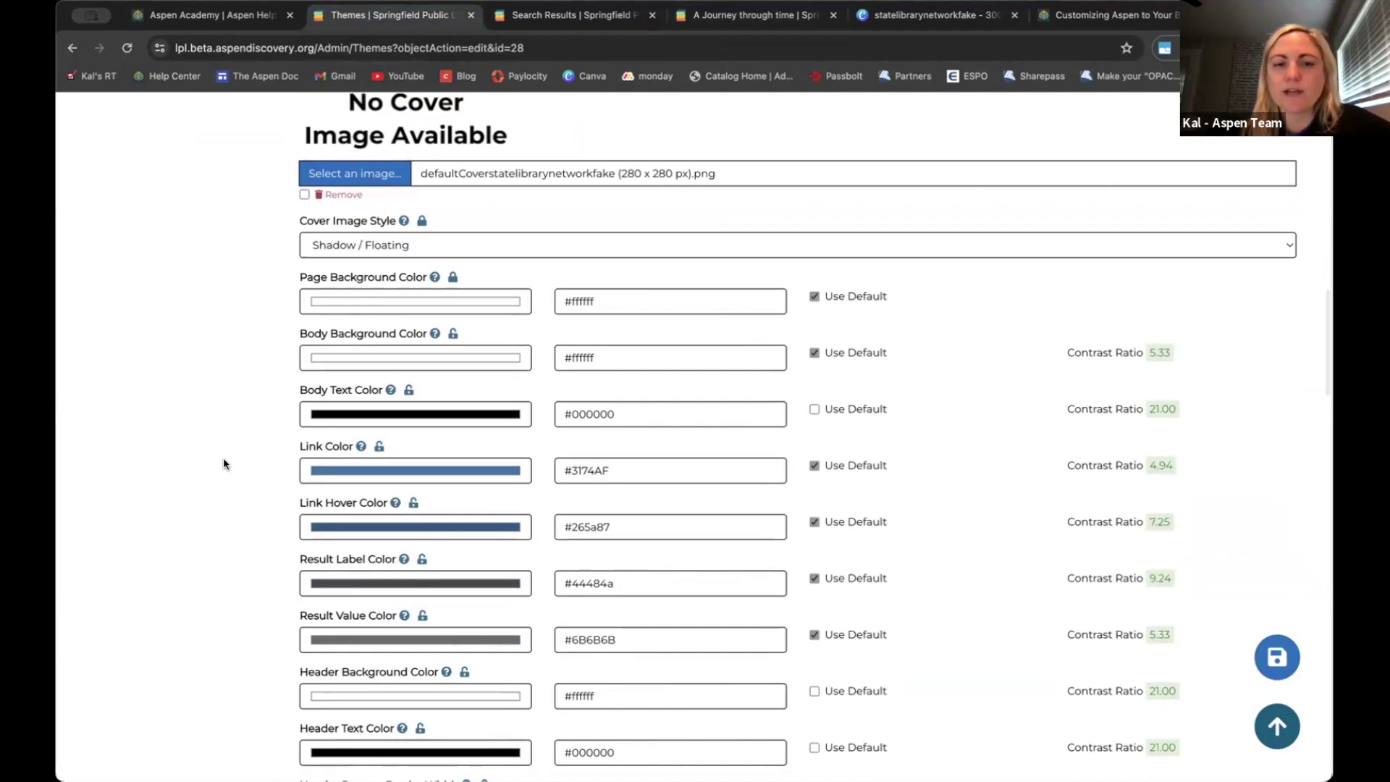
pyautogui.scroll(-2, 224, 460)
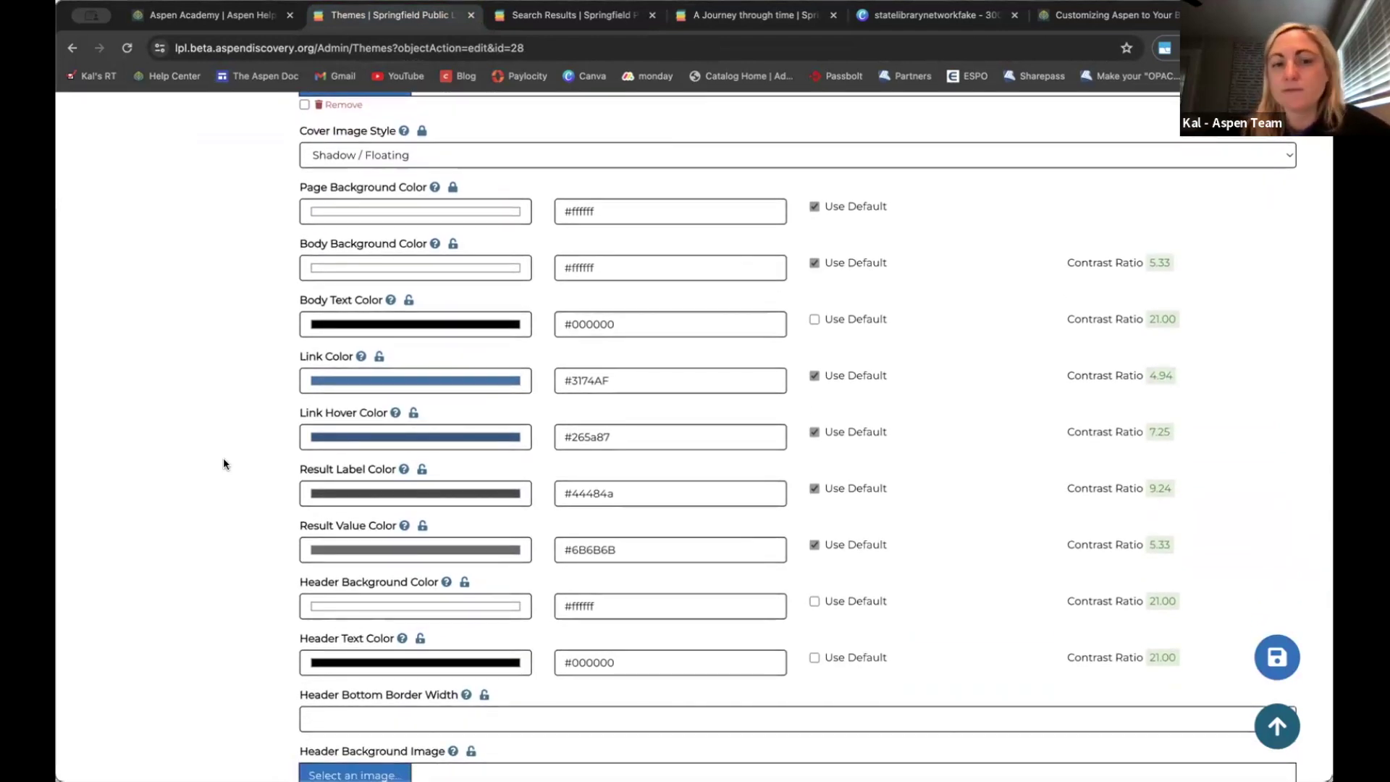
pyautogui.click(606, 217)
pyautogui.moveTo(559, 212); pyautogui.dragTo(599, 213)
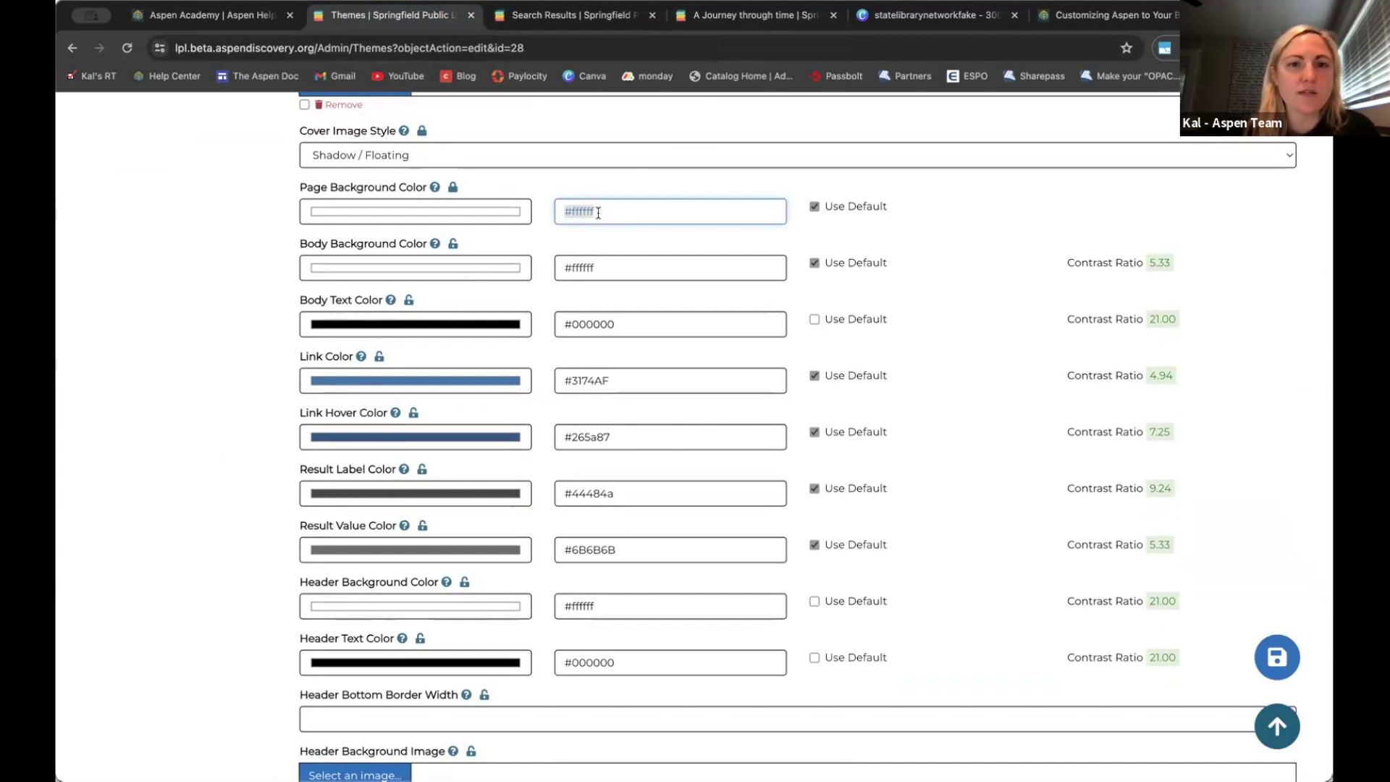
# Try to save the theme with the Primary Background Color changed to the near-white #f4f5f5
pyautogui.scroll(-4, 530, 306)
pyautogui.scroll(-7, 529, 306)
pyautogui.scroll(-12, 529, 306)
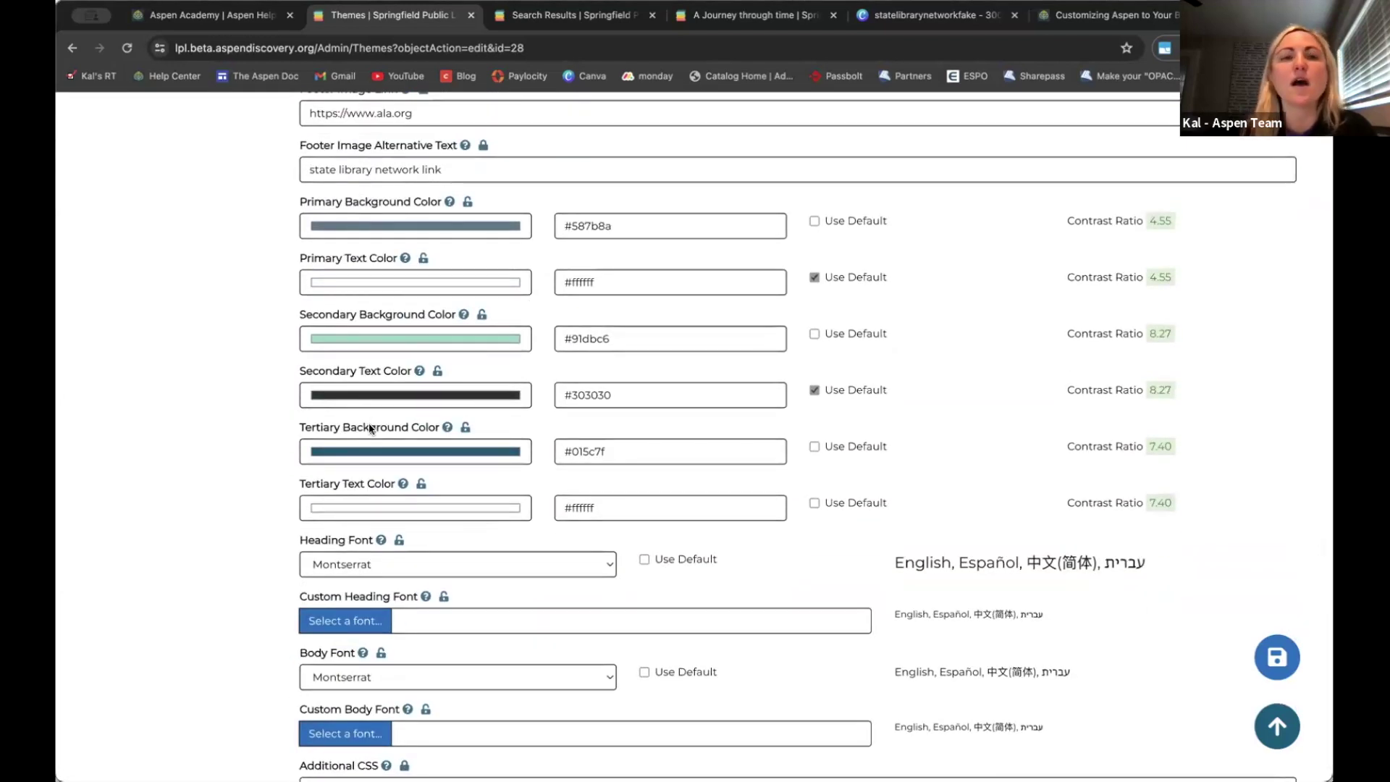
pyautogui.click(391, 228)
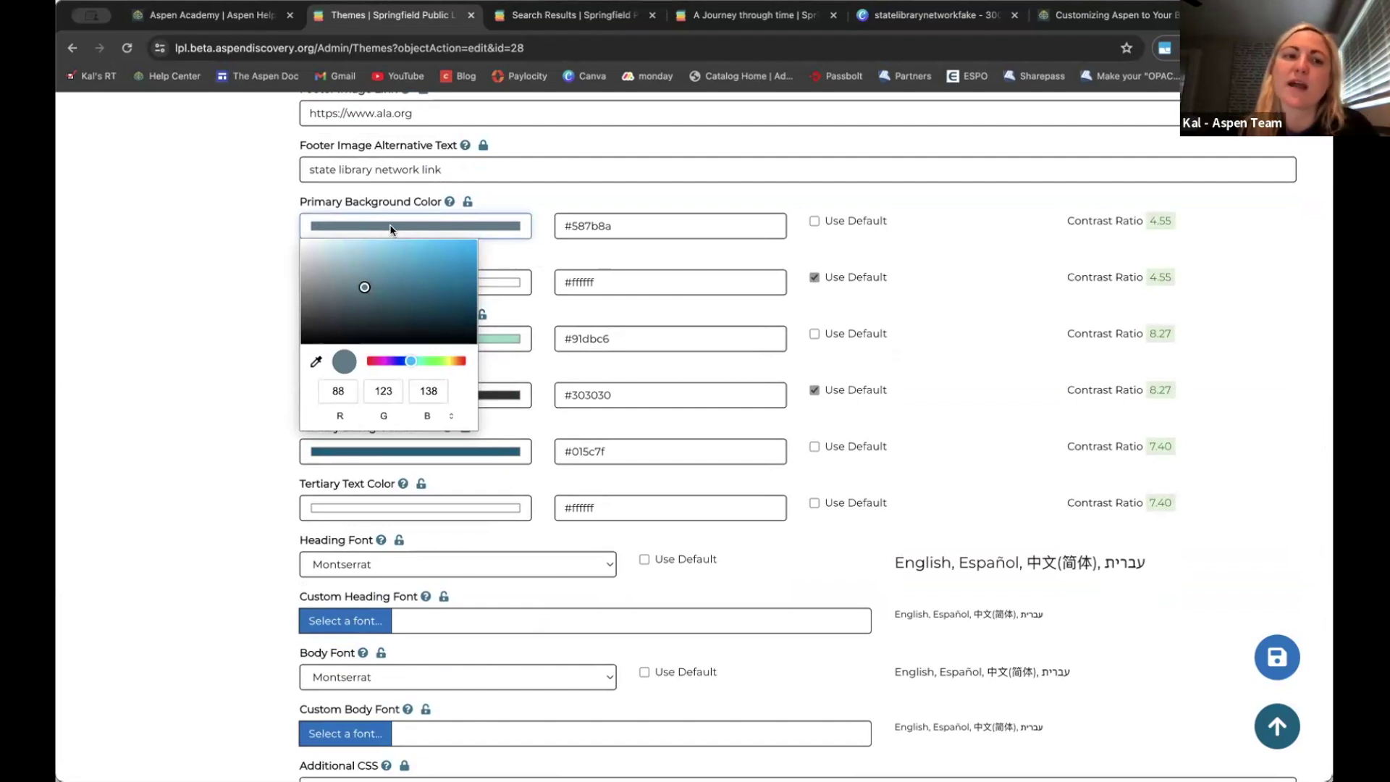
pyautogui.click(316, 361)
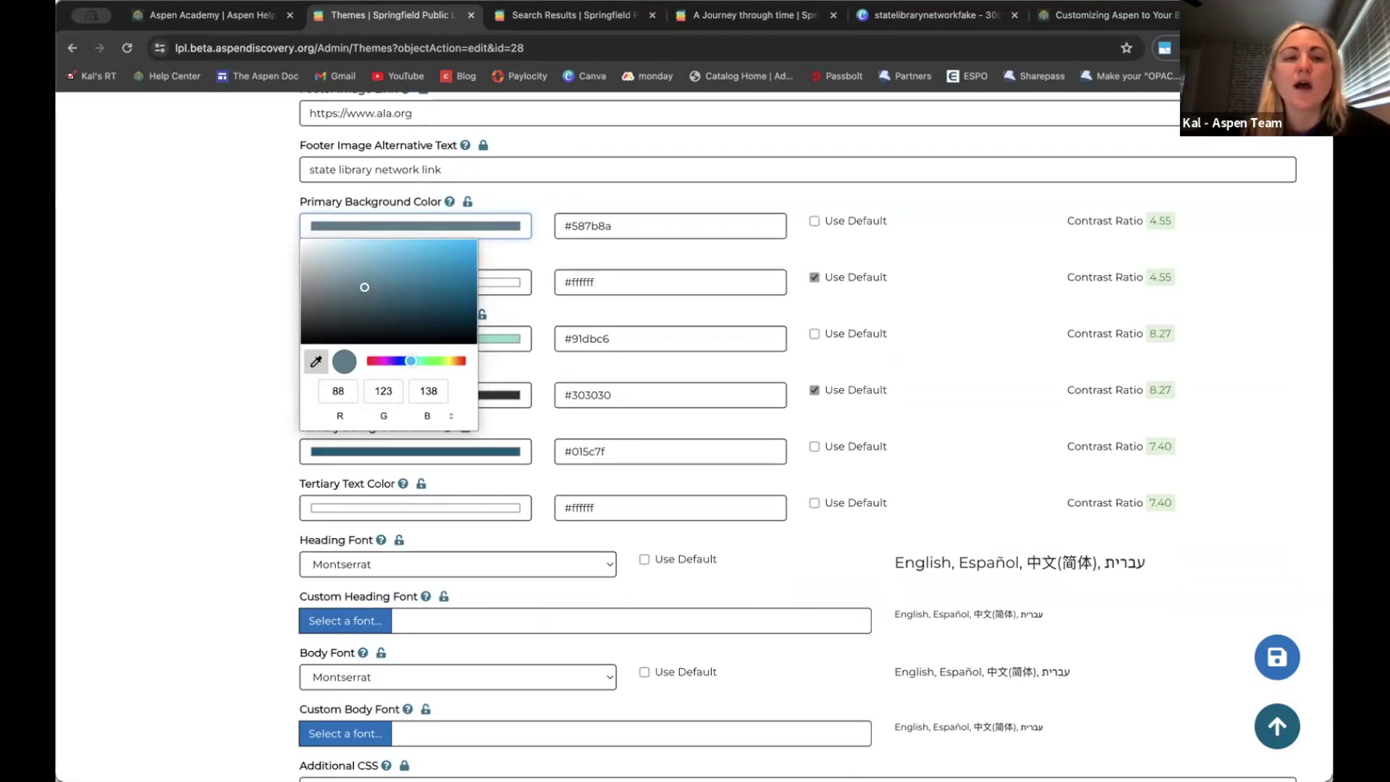
pyautogui.moveTo(365, 287)
pyautogui.mouseDown()
pyautogui.moveTo(434, 289)
pyautogui.moveTo(435, 259)
pyautogui.moveTo(361, 276)
pyautogui.moveTo(302, 241)
pyautogui.mouseUp()
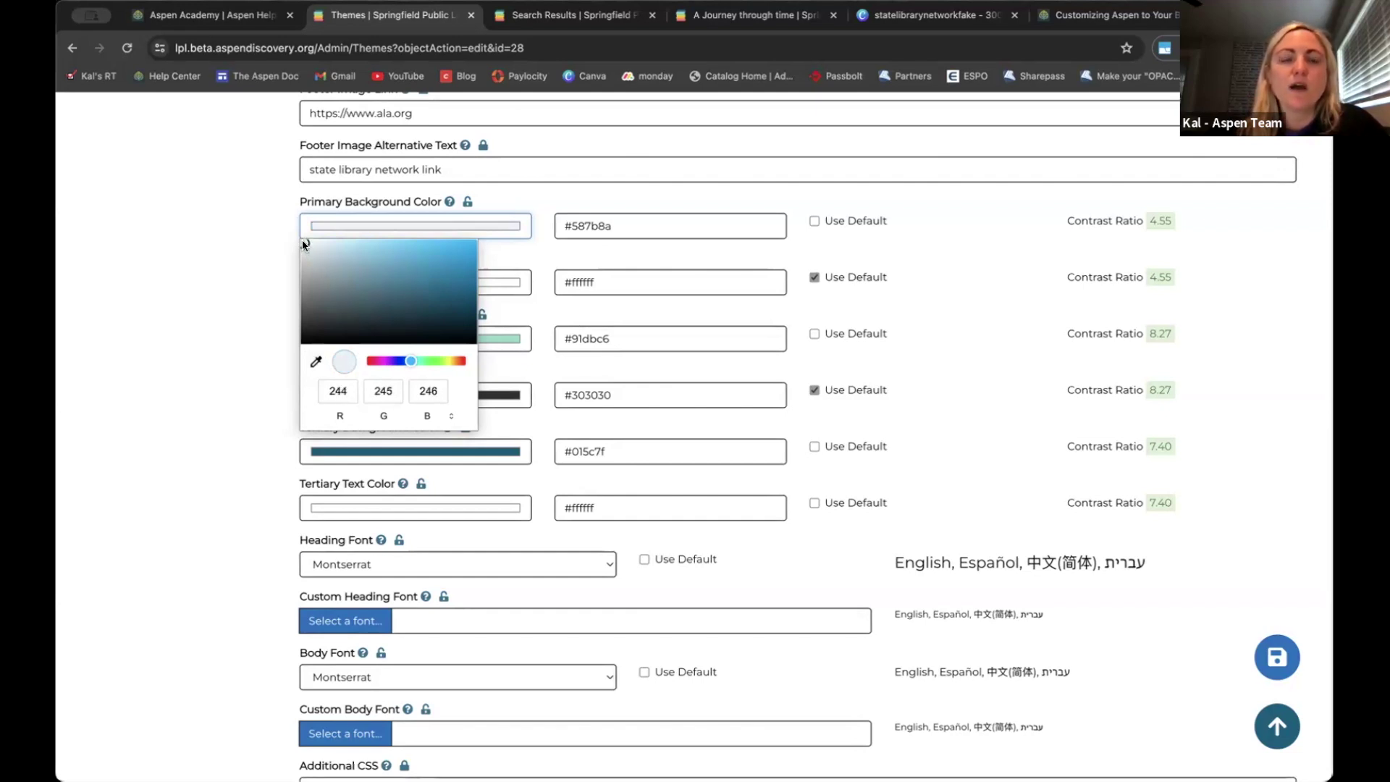
pyautogui.click(237, 250)
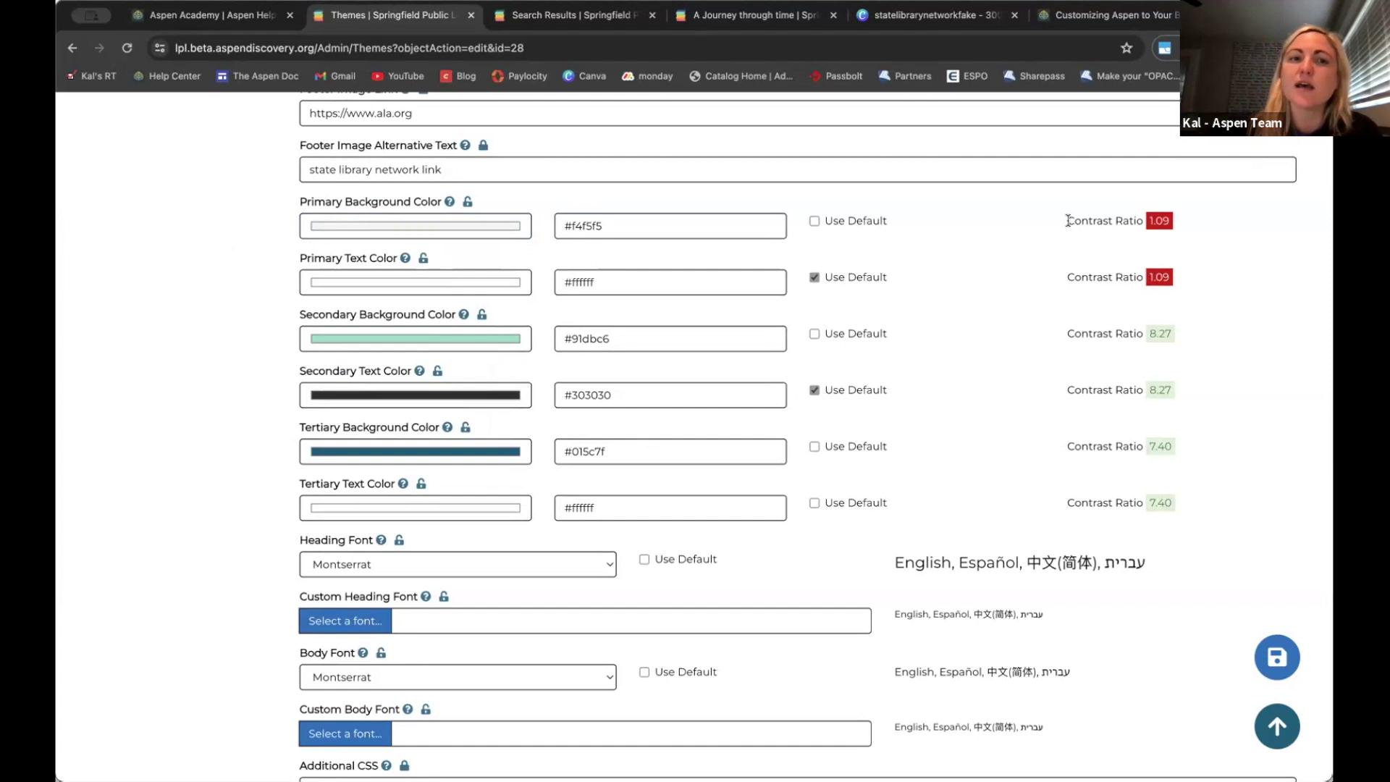
pyautogui.click(1278, 651)
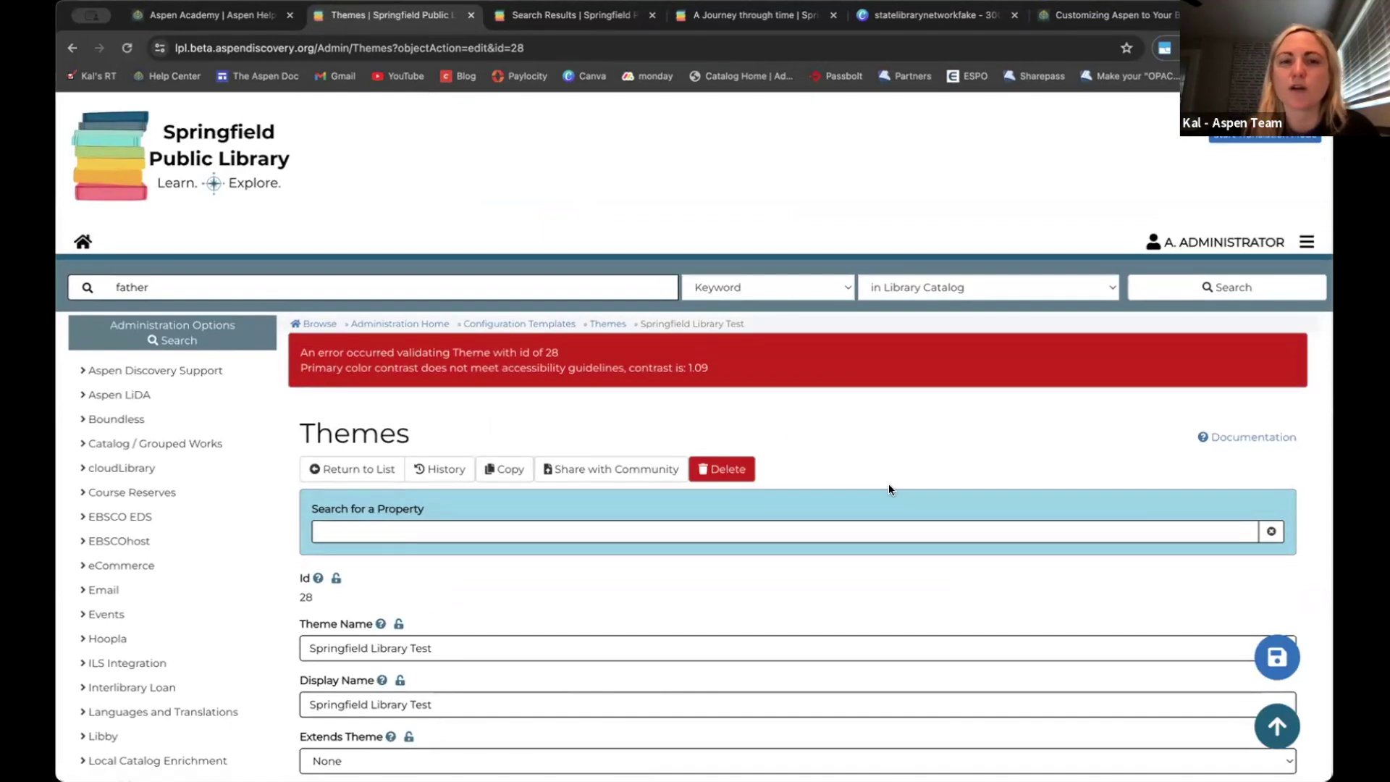
# Review the theme's color settings down to the primary, secondary and tertiary colors and their contrast ratios
pyautogui.scroll(-3, 889, 485)
pyautogui.scroll(-5, 890, 490)
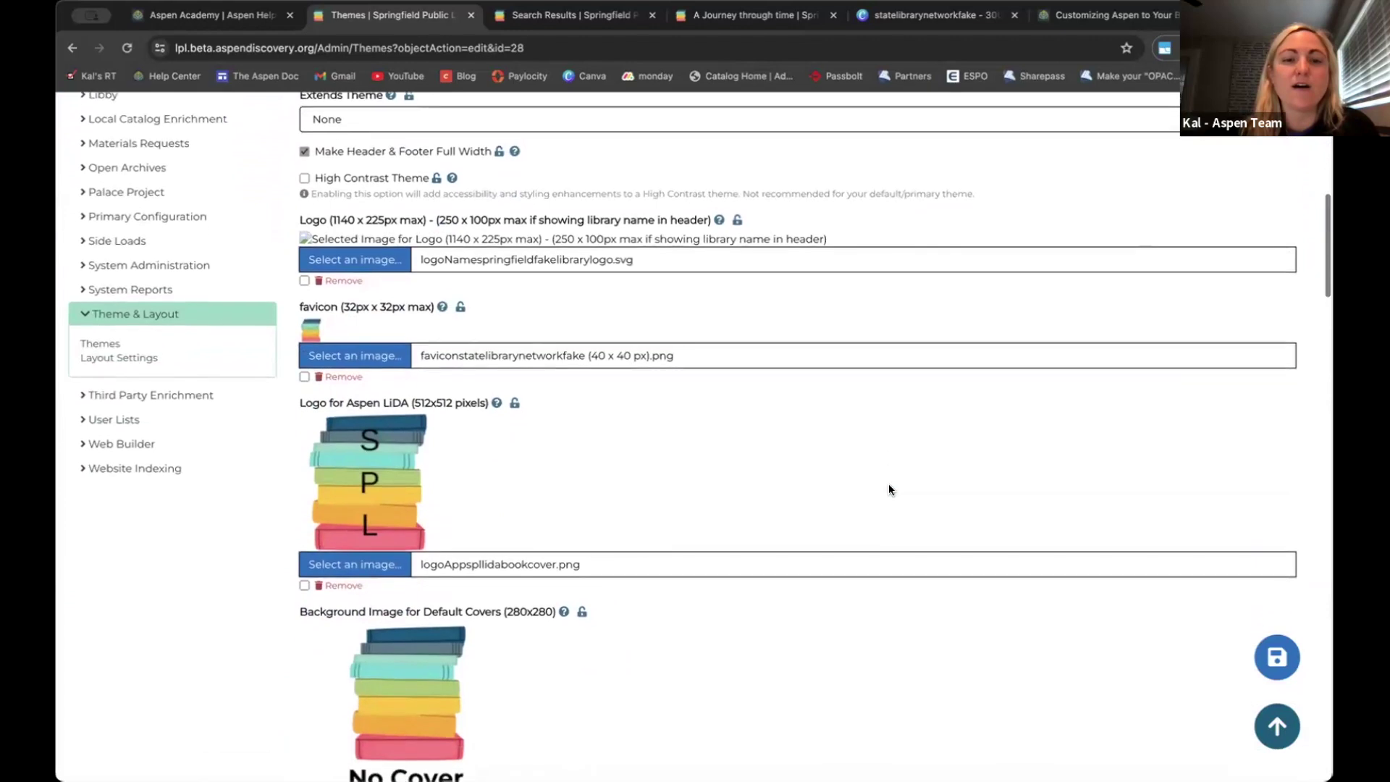
pyautogui.scroll(-5, 889, 489)
pyautogui.scroll(-5, 889, 489)
pyautogui.scroll(-3, 889, 489)
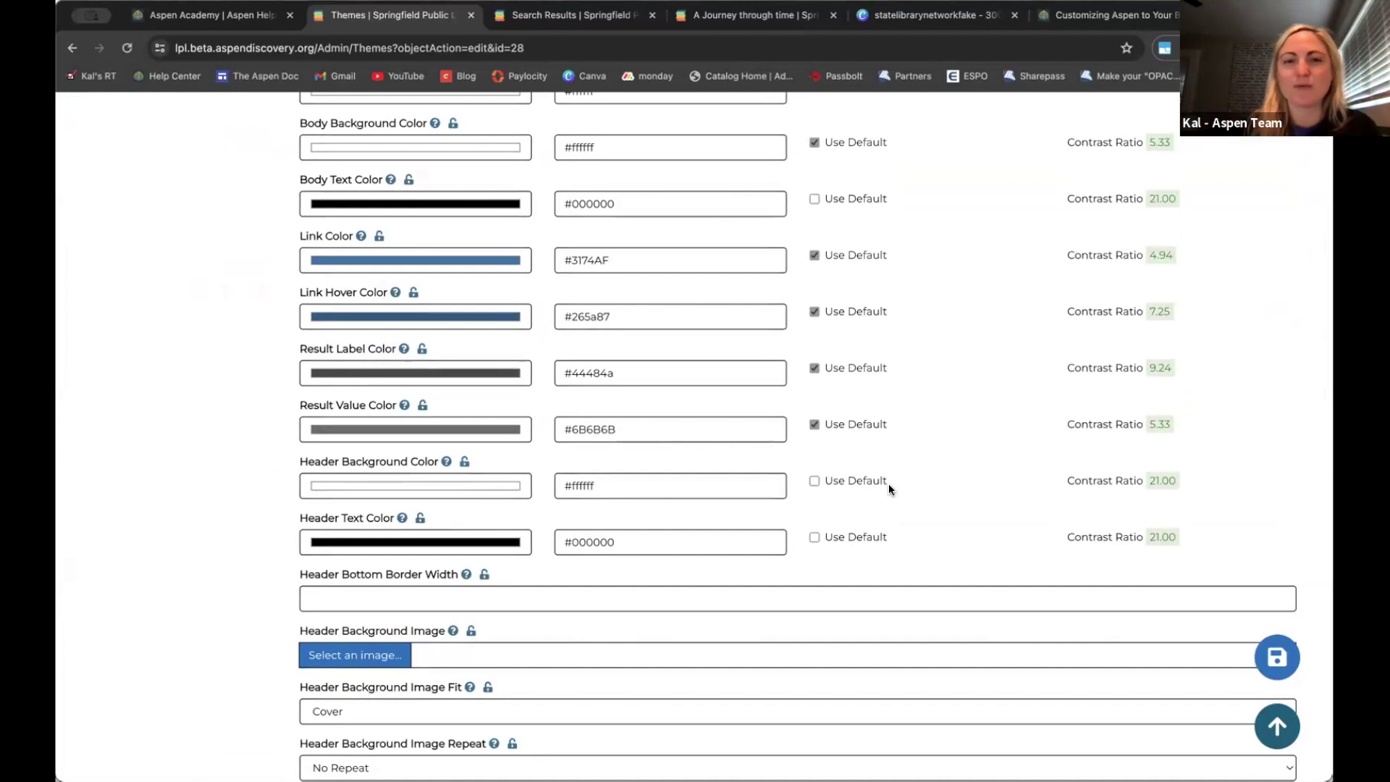
pyautogui.scroll(-4, 889, 484)
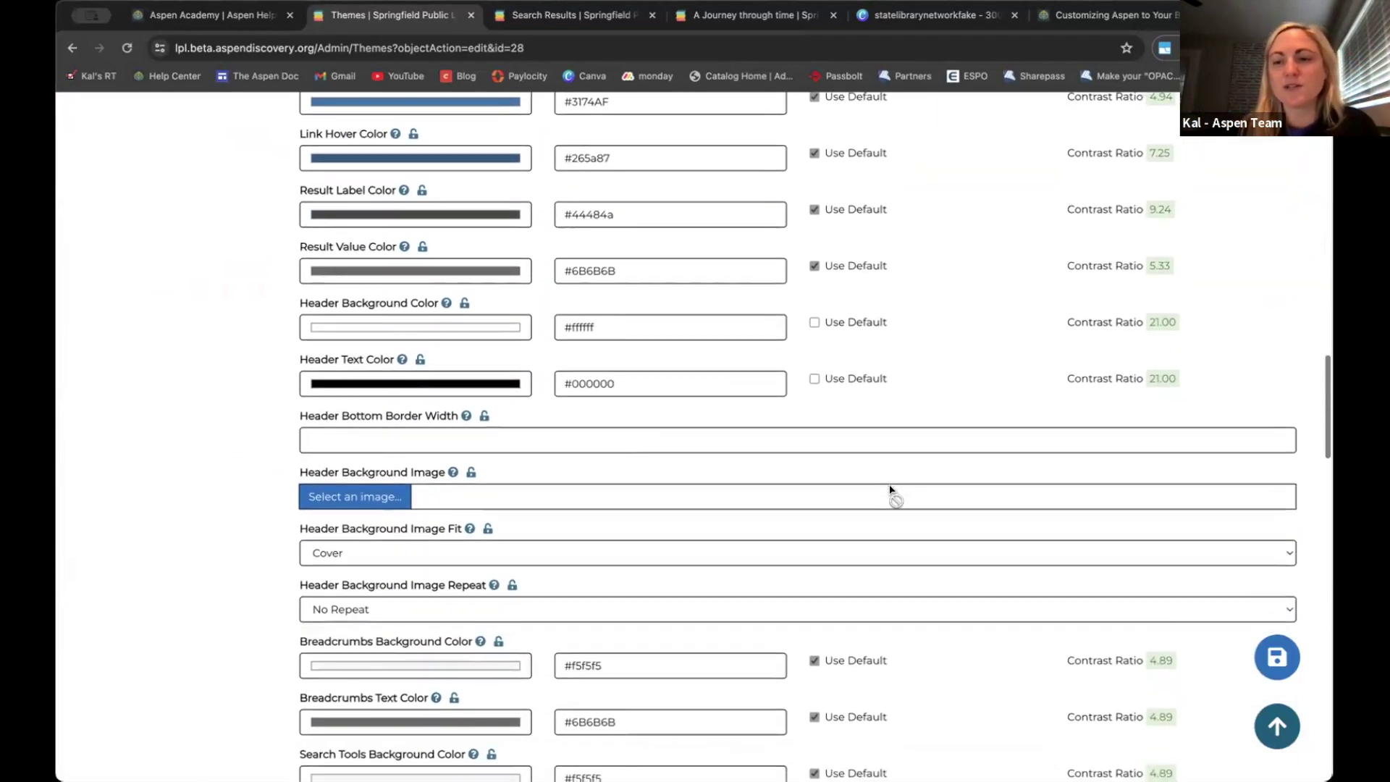
pyautogui.scroll(-3, 890, 489)
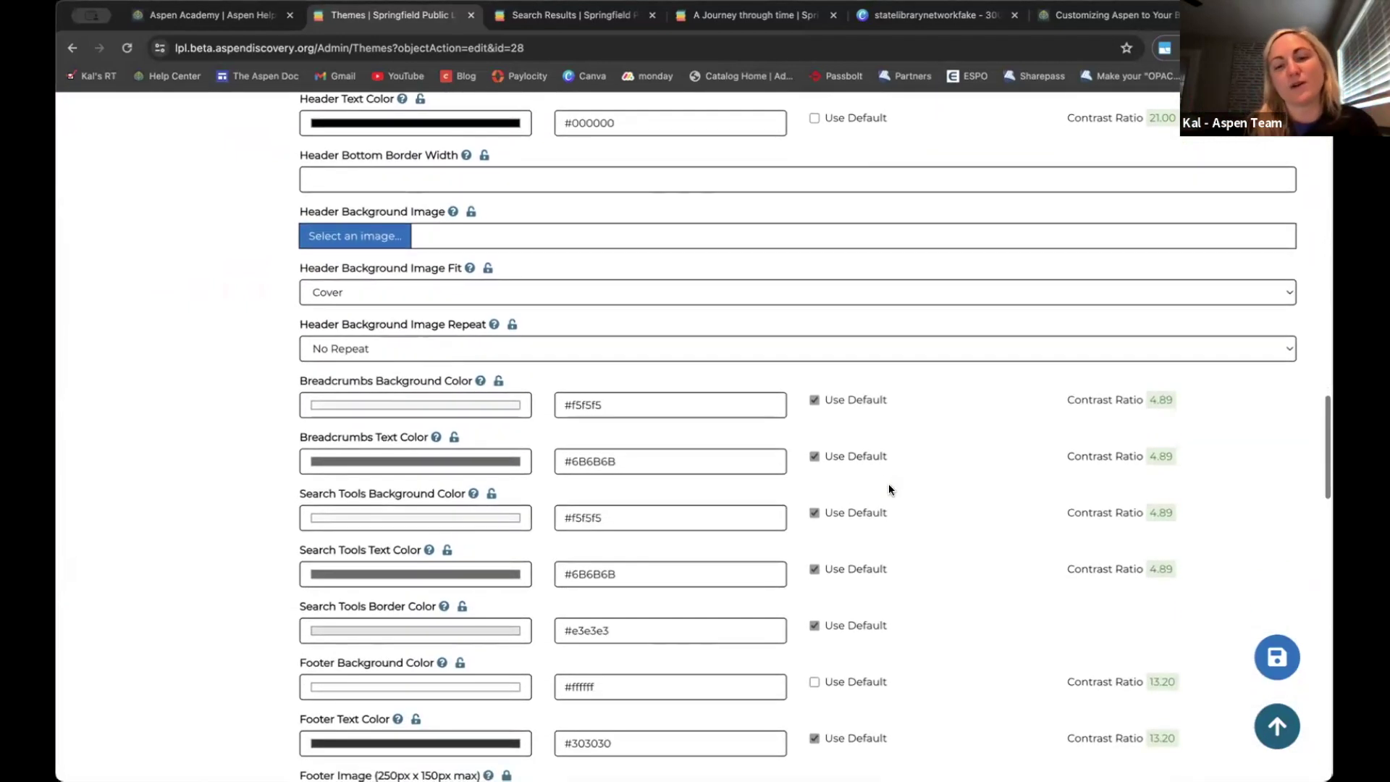
pyautogui.scroll(-4, 890, 490)
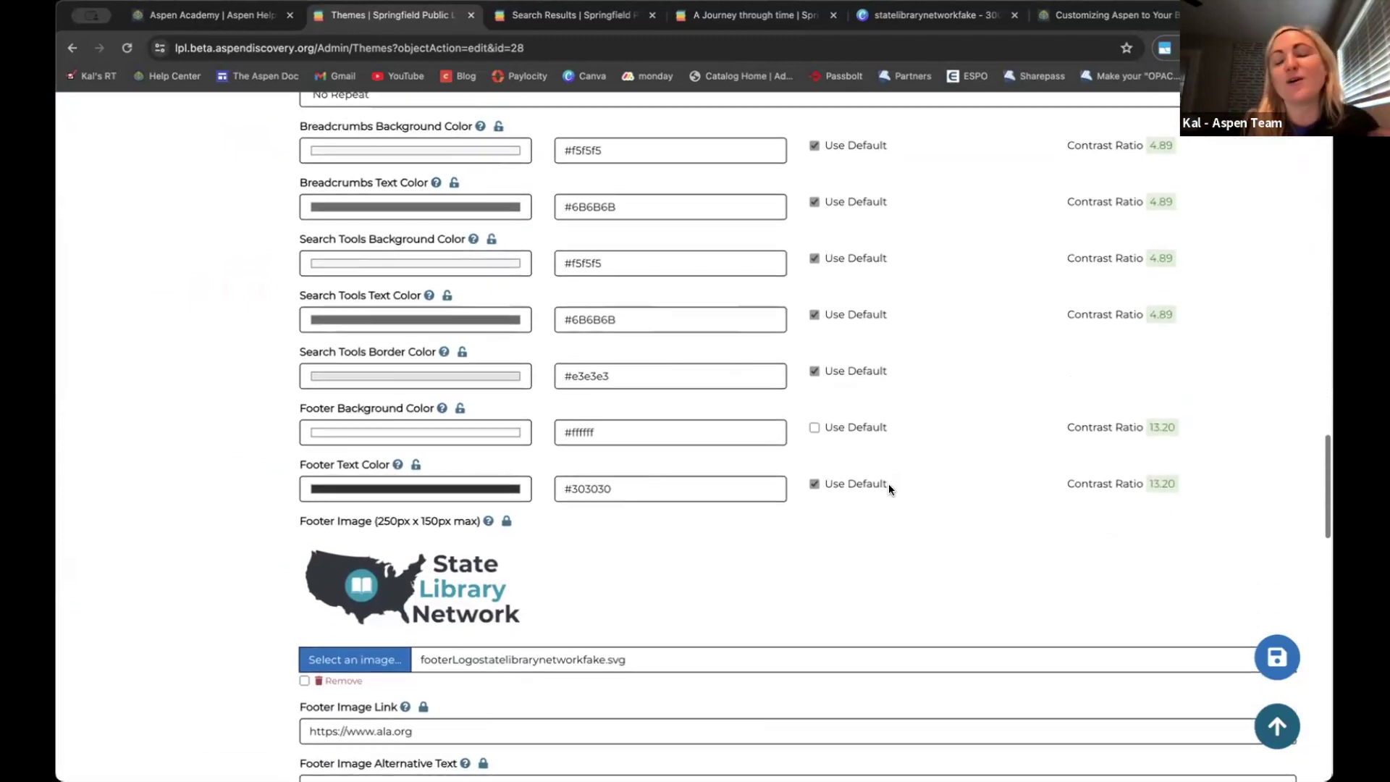
pyautogui.scroll(-5, 890, 490)
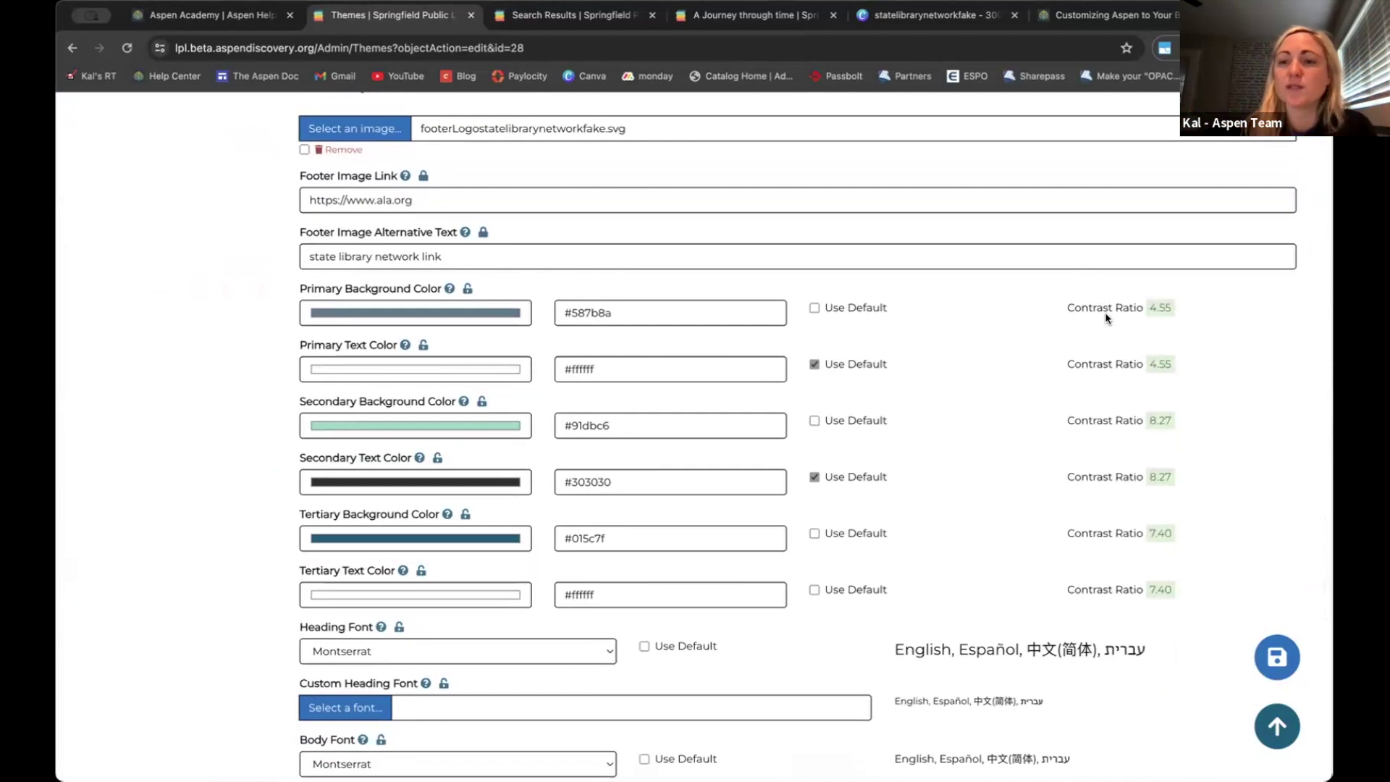
pyautogui.scroll(-1, 1123, 303)
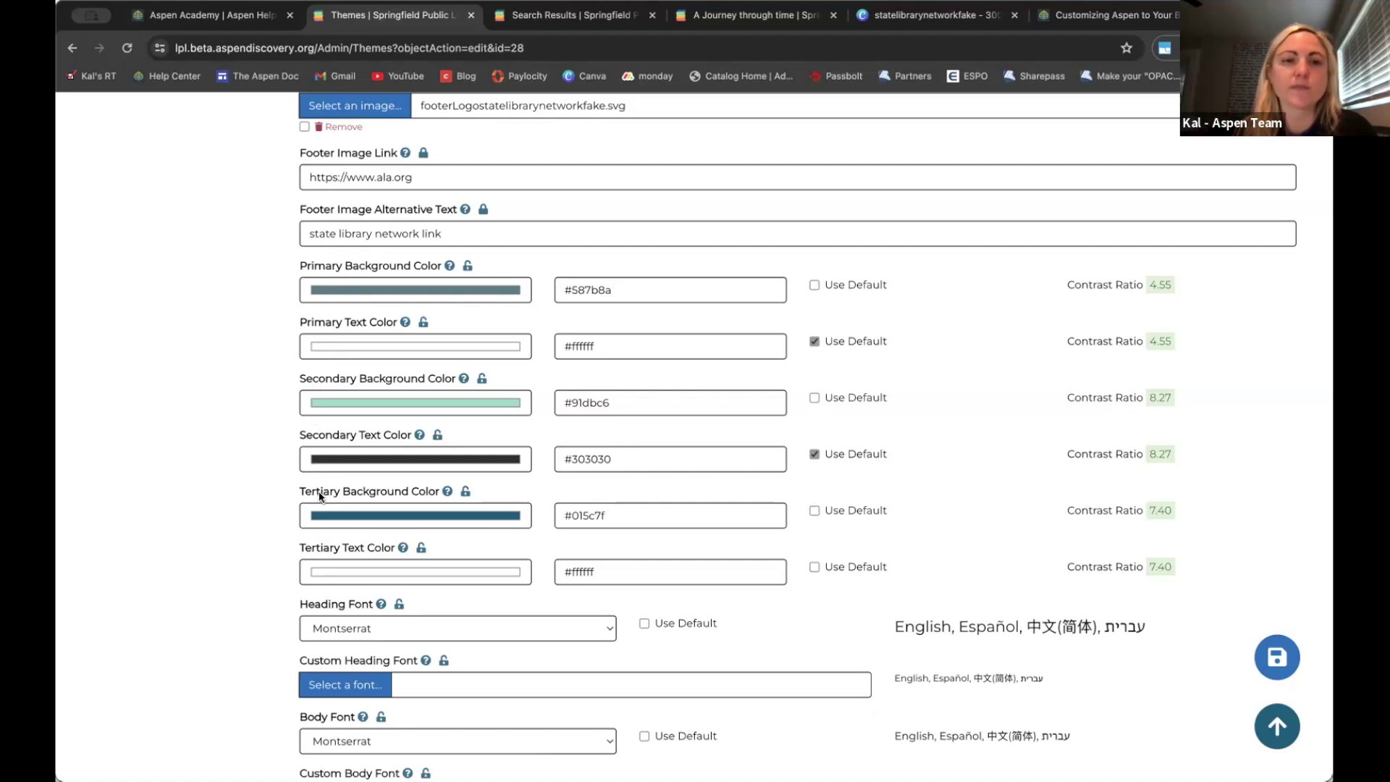
# Examine the footer image, its link and alternative text settings, and the image displayed in the page footer
pyautogui.scroll(3, 318, 491)
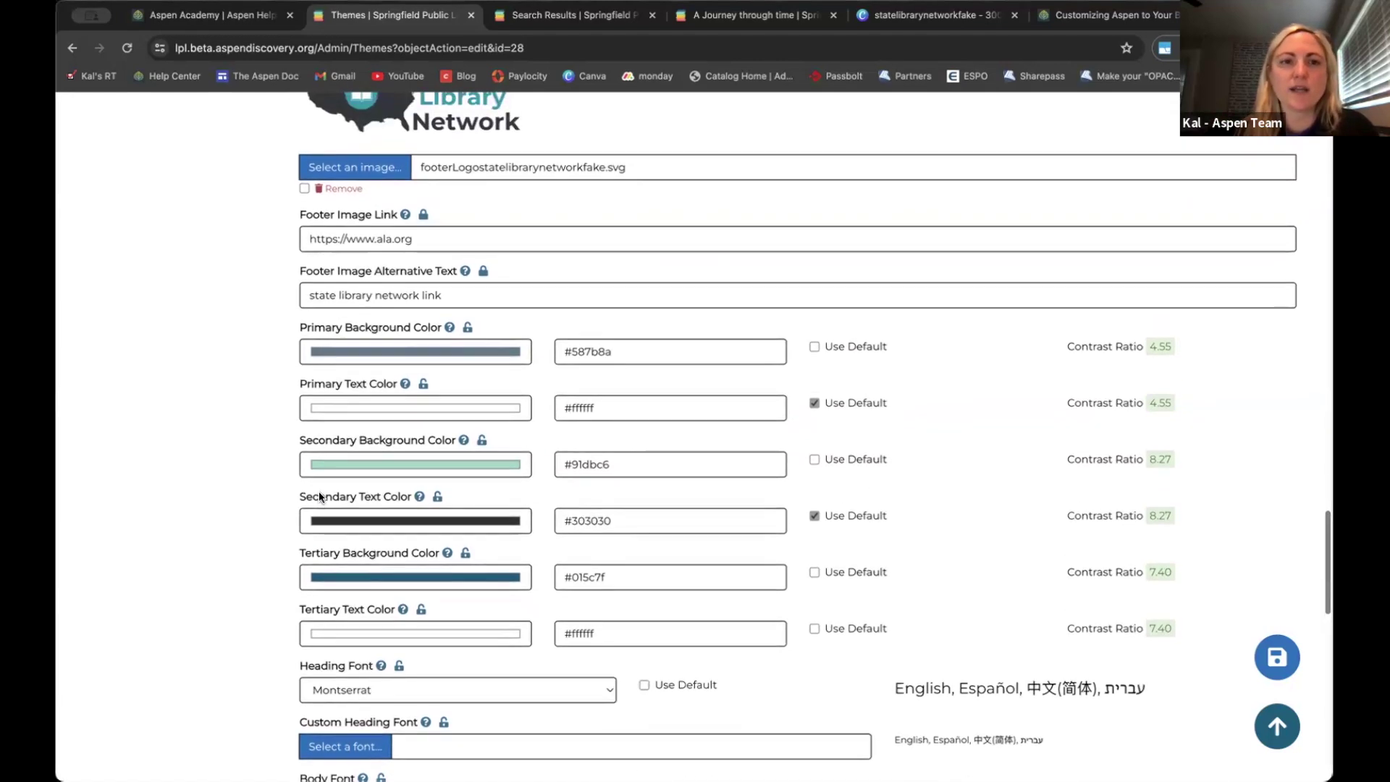
pyautogui.scroll(4, 319, 493)
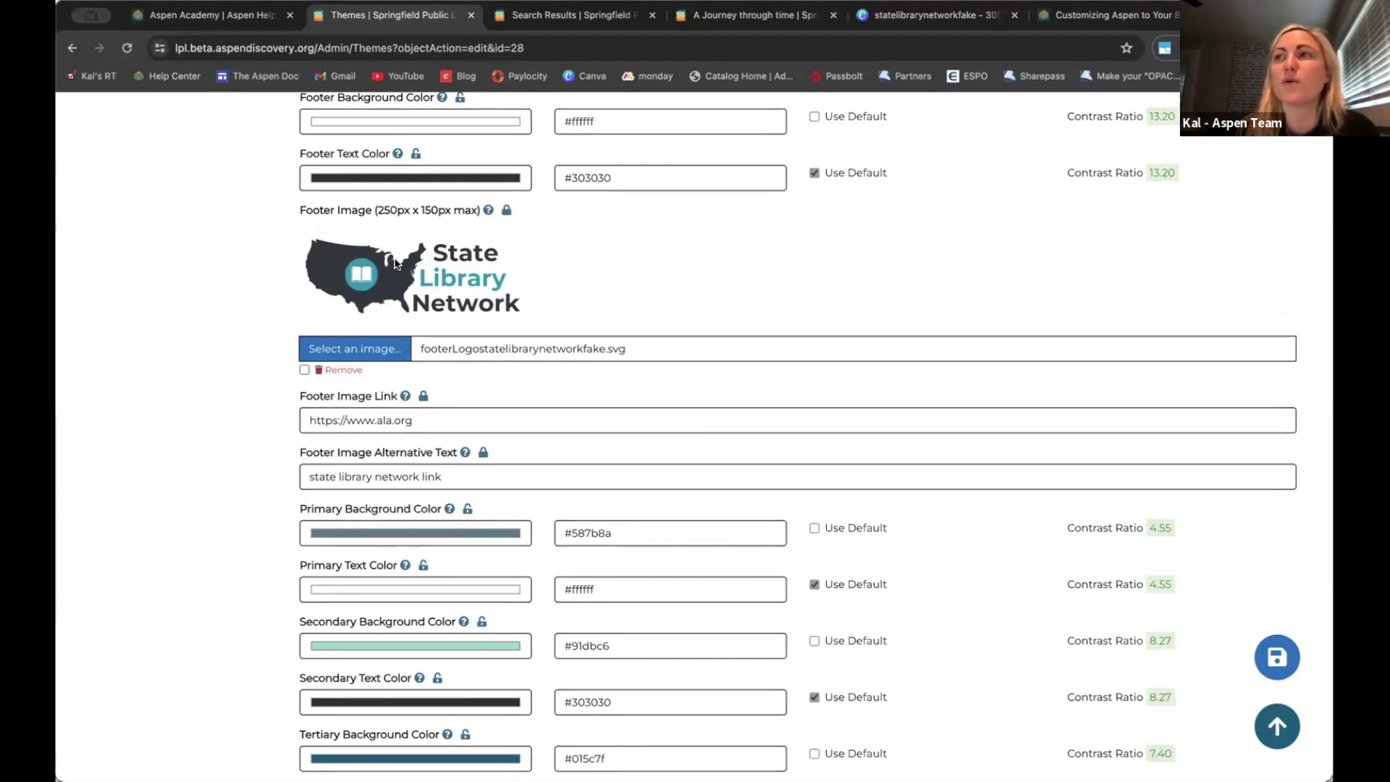
pyautogui.scroll(-1, 424, 268)
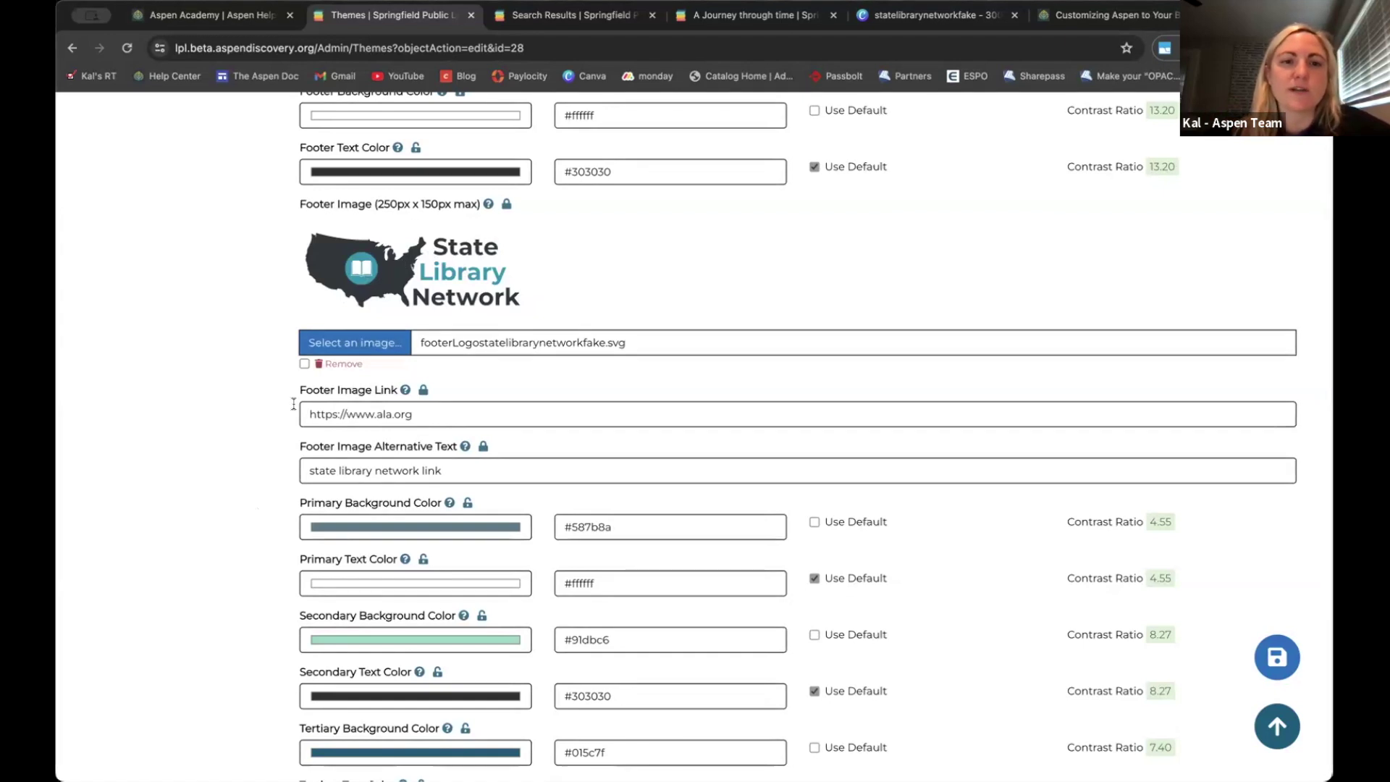
pyautogui.scroll(-7, 218, 645)
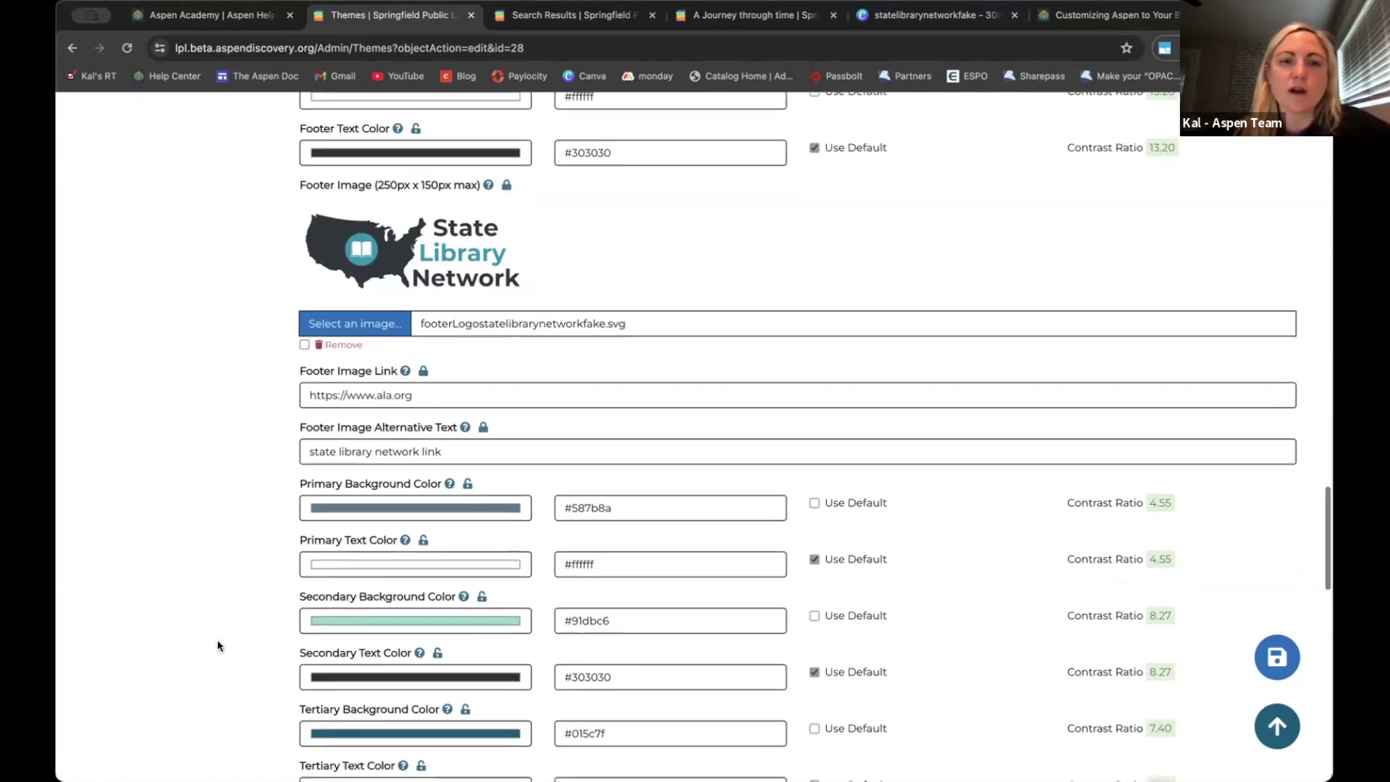
pyautogui.scroll(-10, 219, 646)
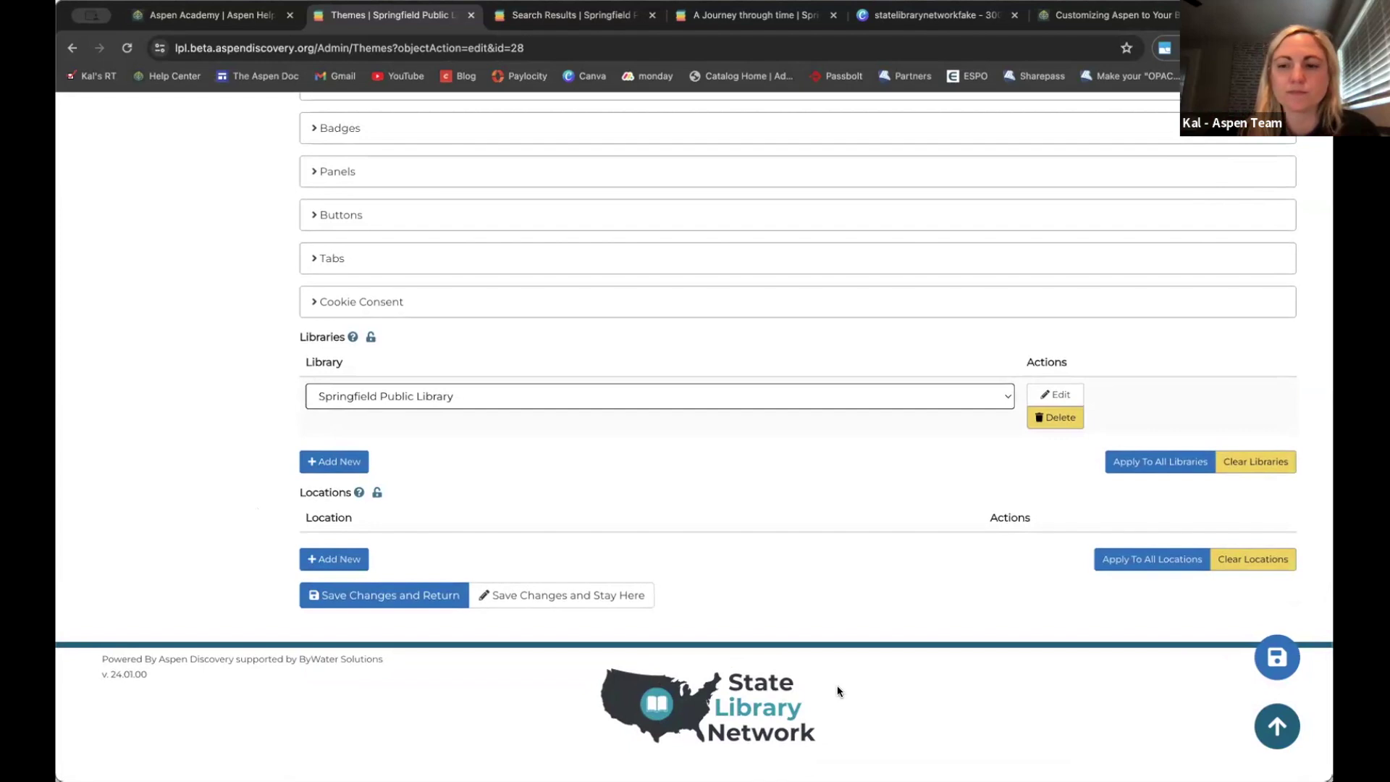
# Set the theme's Heading Font to Roboto and check the other fonts offered
pyautogui.scroll(5, 837, 690)
pyautogui.scroll(6, 838, 691)
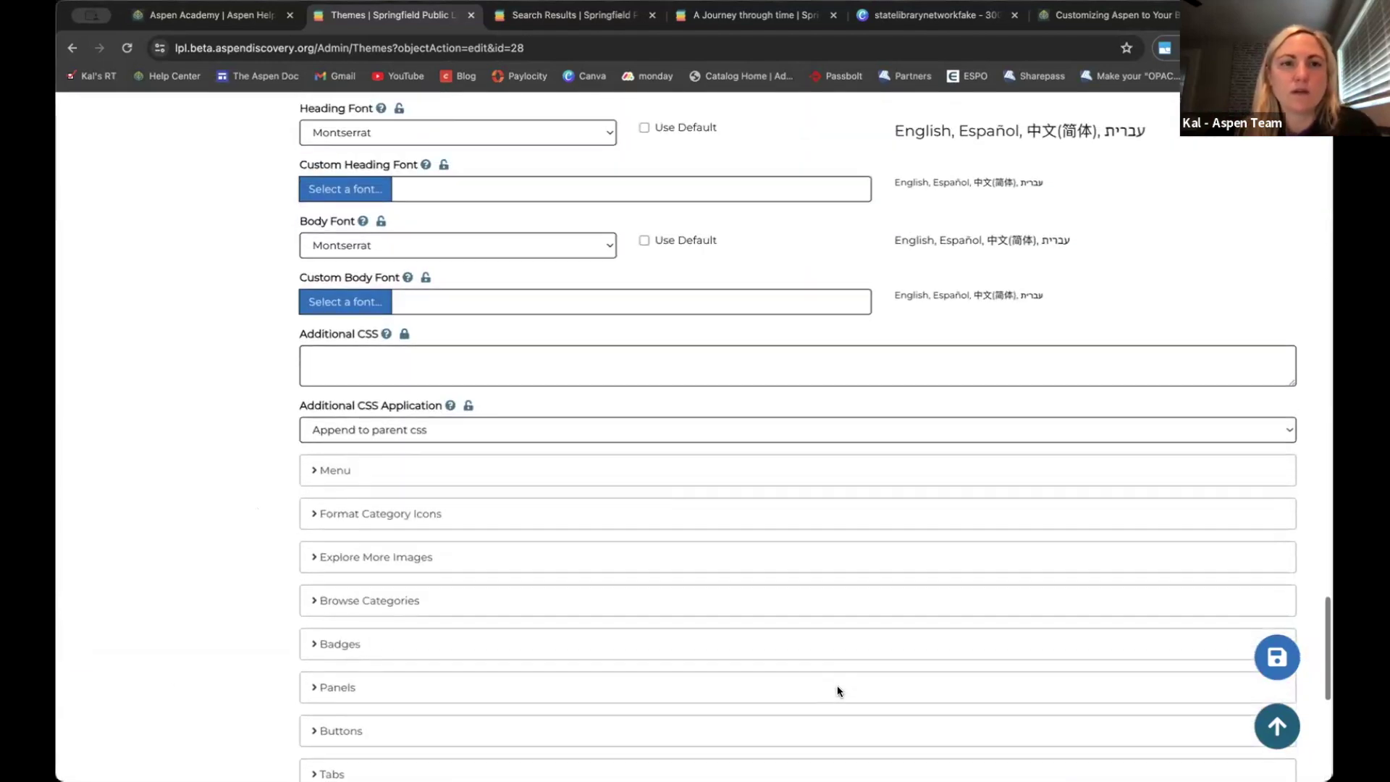
pyautogui.scroll(1, 837, 685)
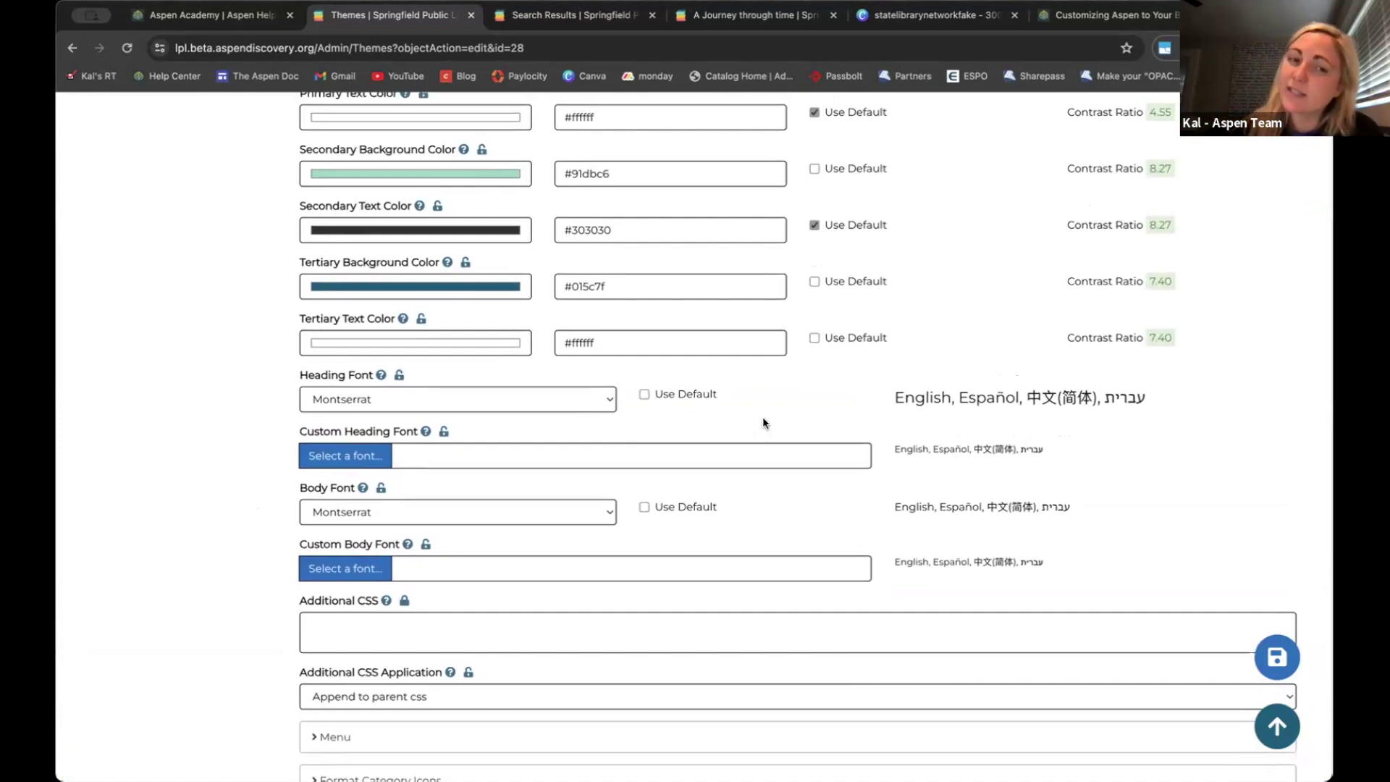
pyautogui.scroll(-1, 759, 415)
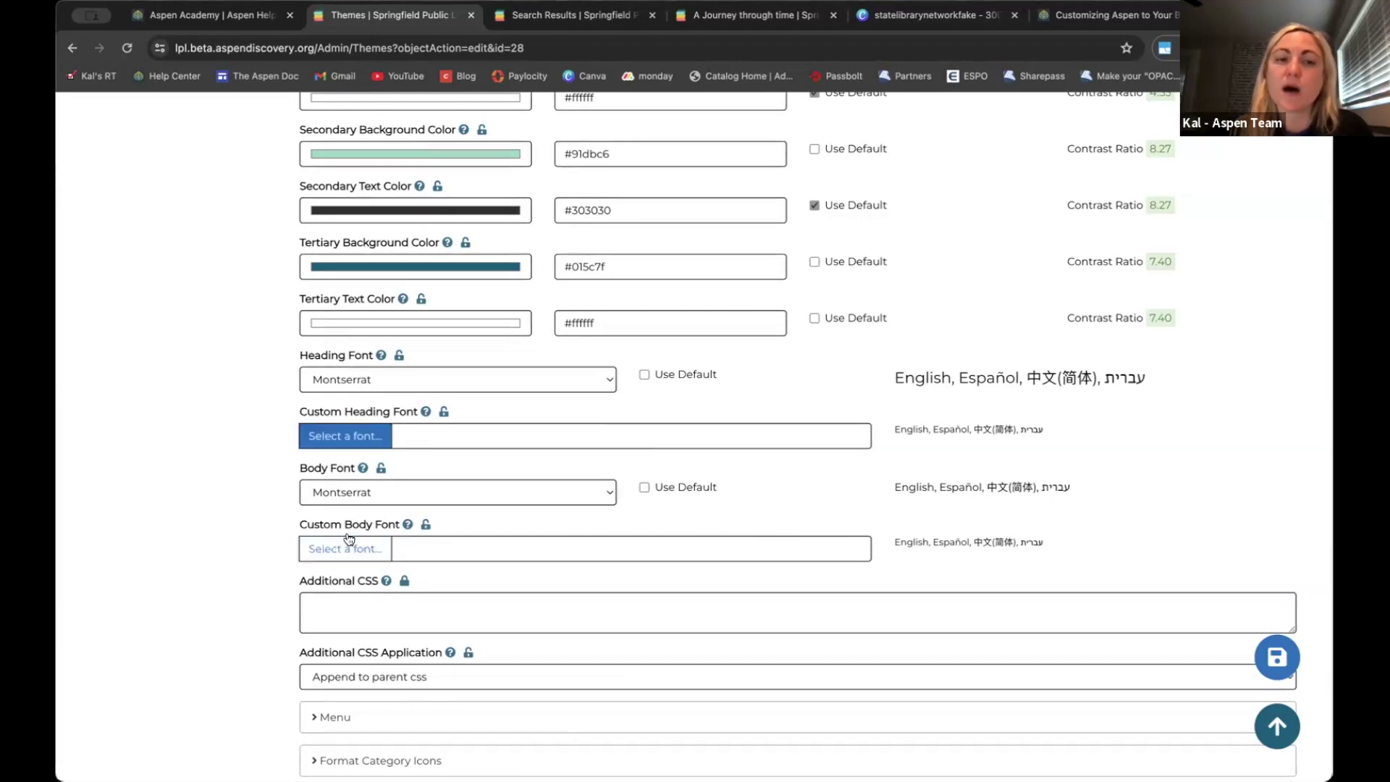
pyautogui.click(365, 381)
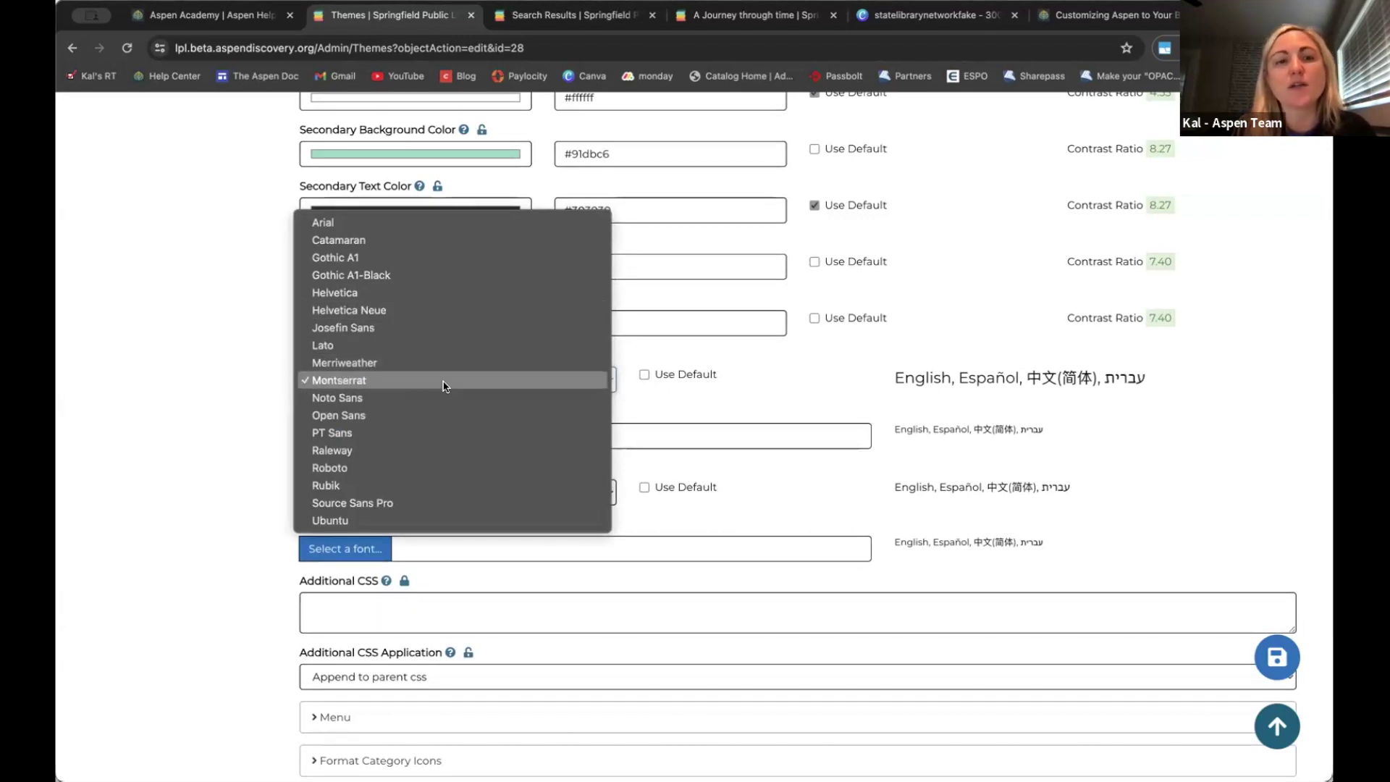
pyautogui.click(433, 467)
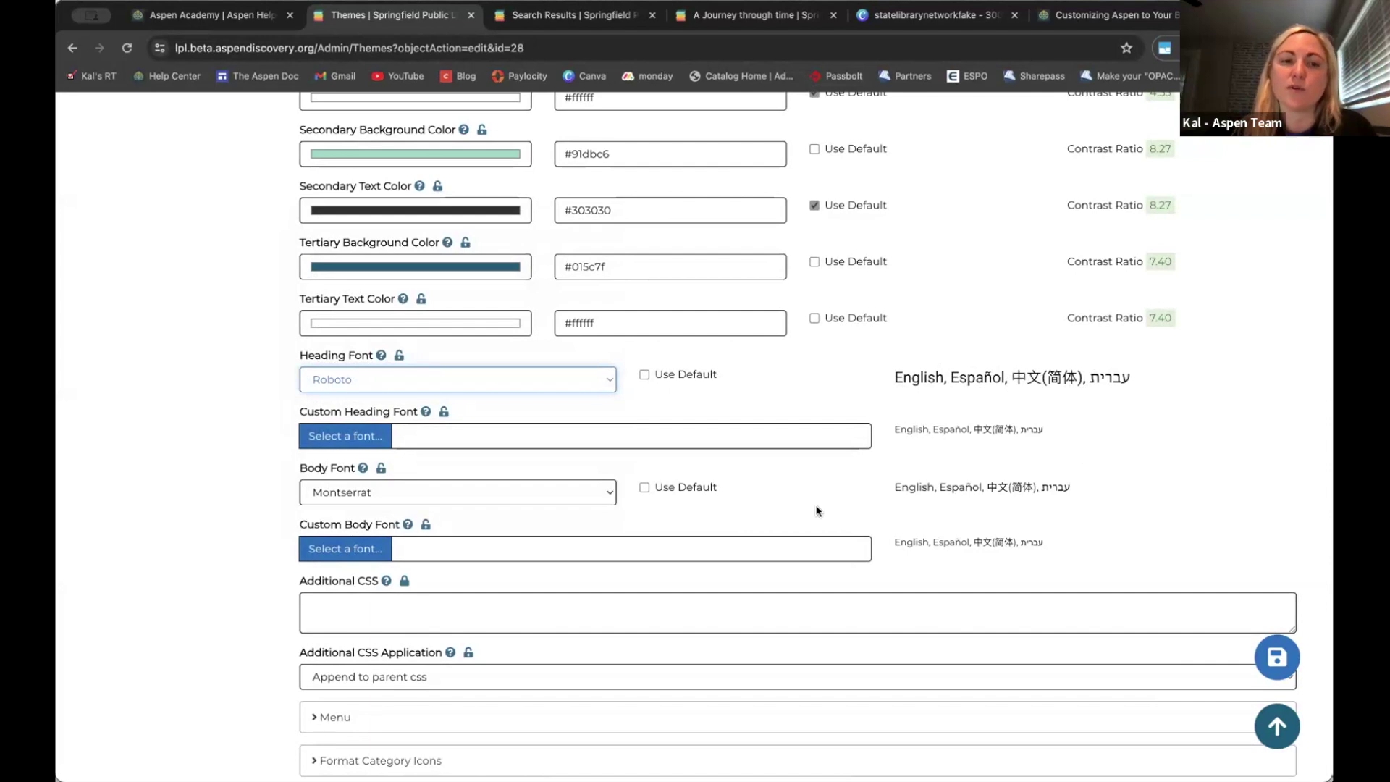
pyautogui.click(556, 381)
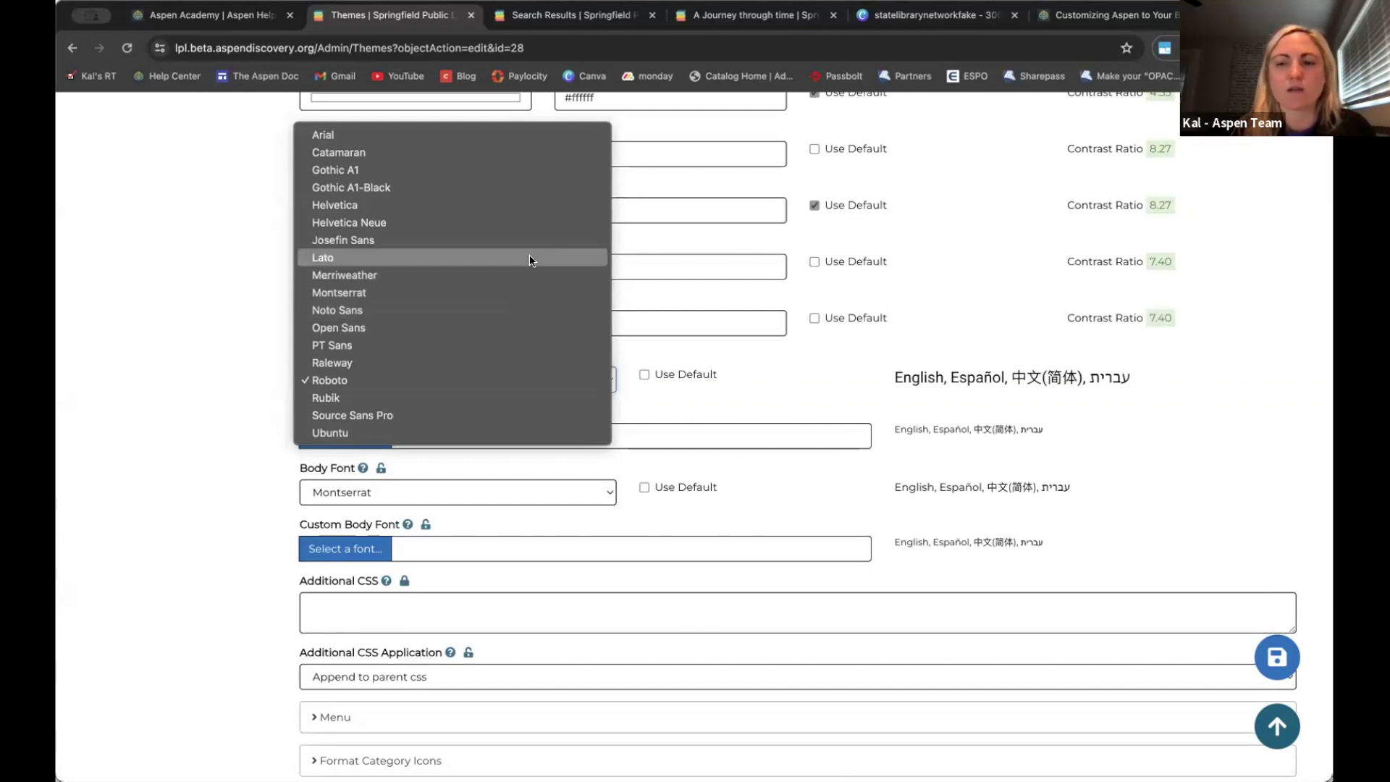
pyautogui.click(237, 288)
# Expand the Format Category Icons section and examine the default and selected icon images for each format, from books to movies
pyautogui.scroll(-2, 238, 288)
pyautogui.scroll(-4, 237, 288)
pyautogui.scroll(-1, 237, 289)
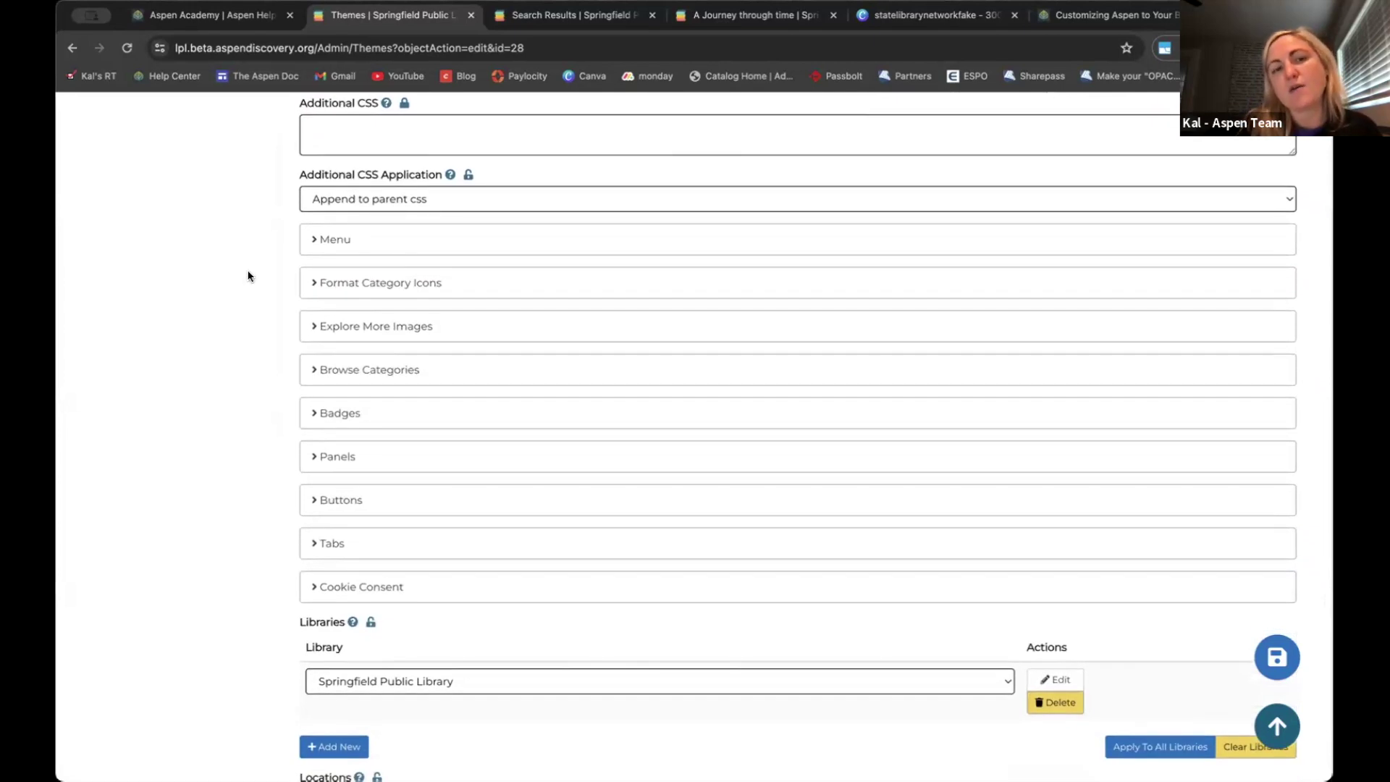
pyautogui.click(346, 286)
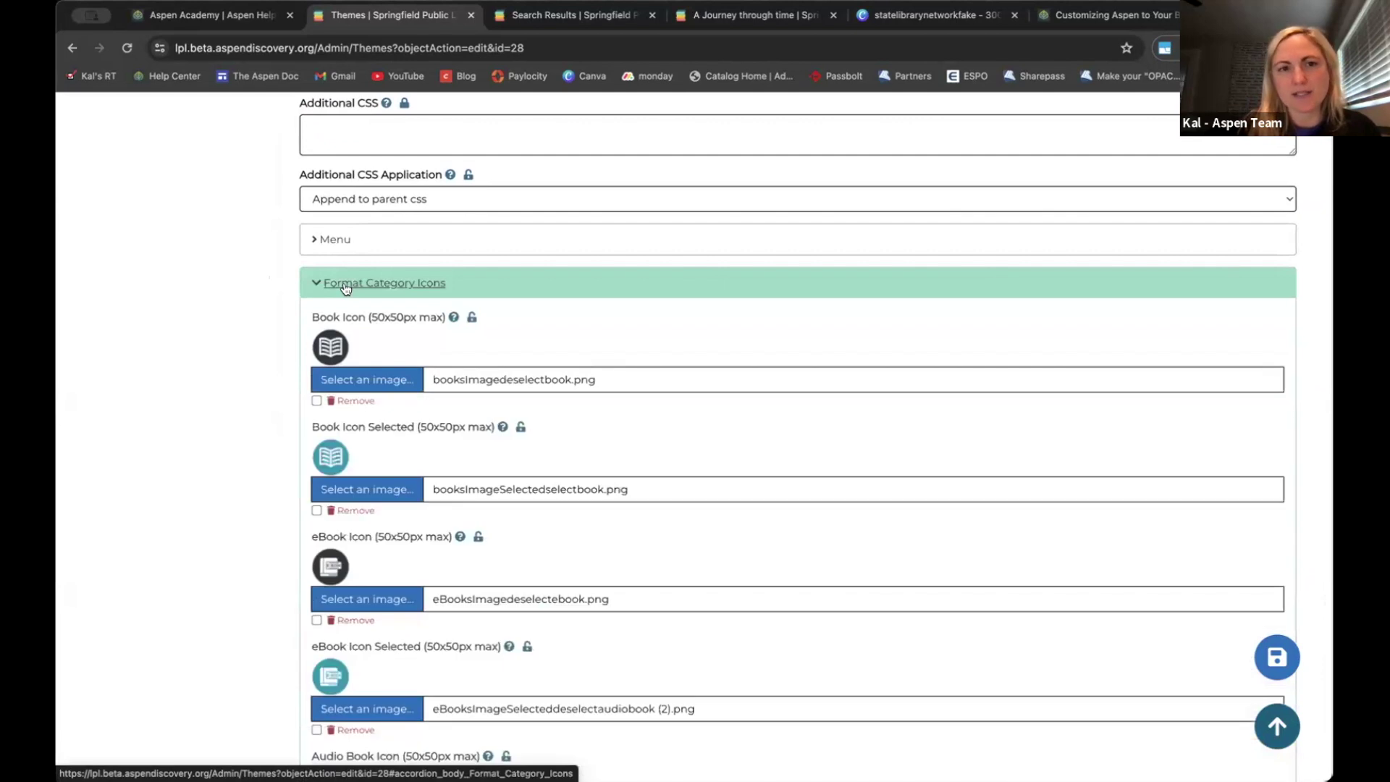
pyautogui.scroll(-1, 346, 288)
pyautogui.scroll(-1, 346, 289)
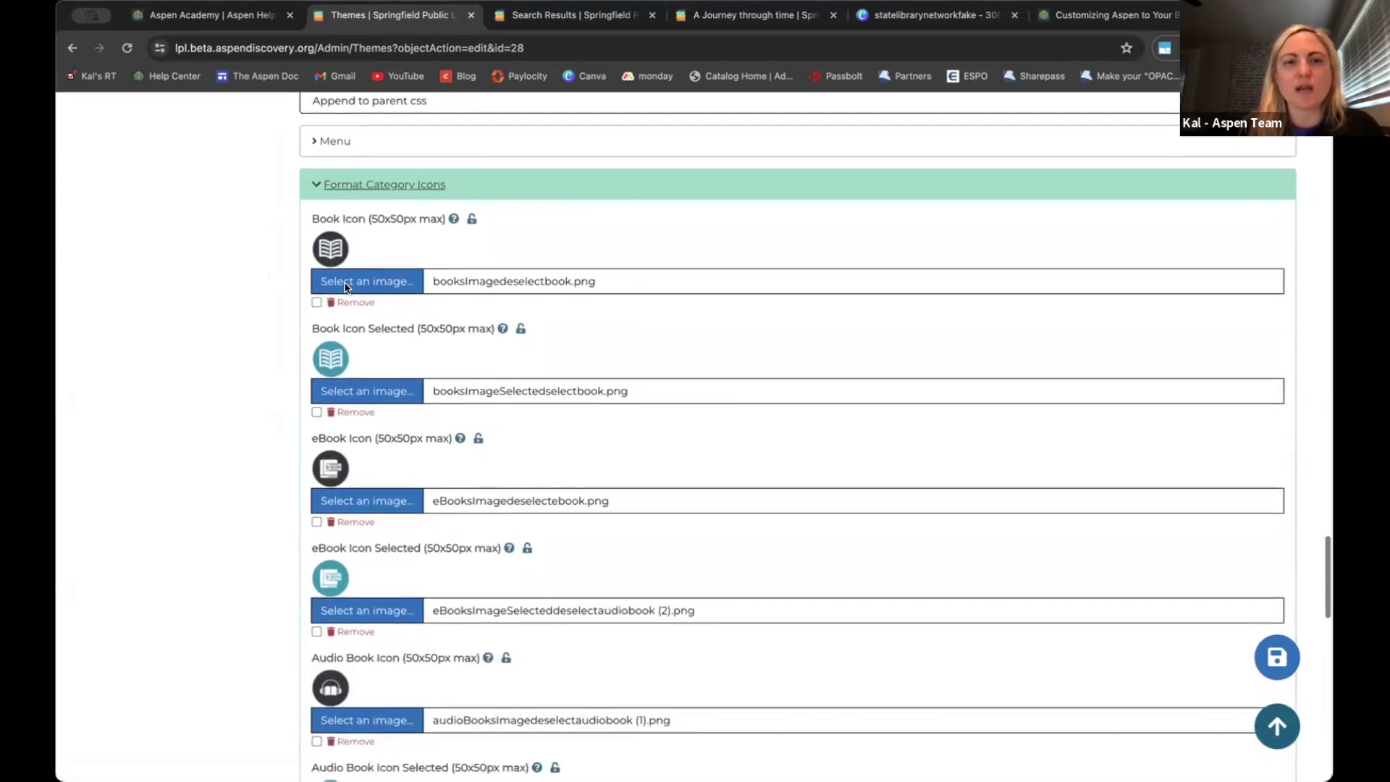
pyautogui.scroll(-1, 346, 287)
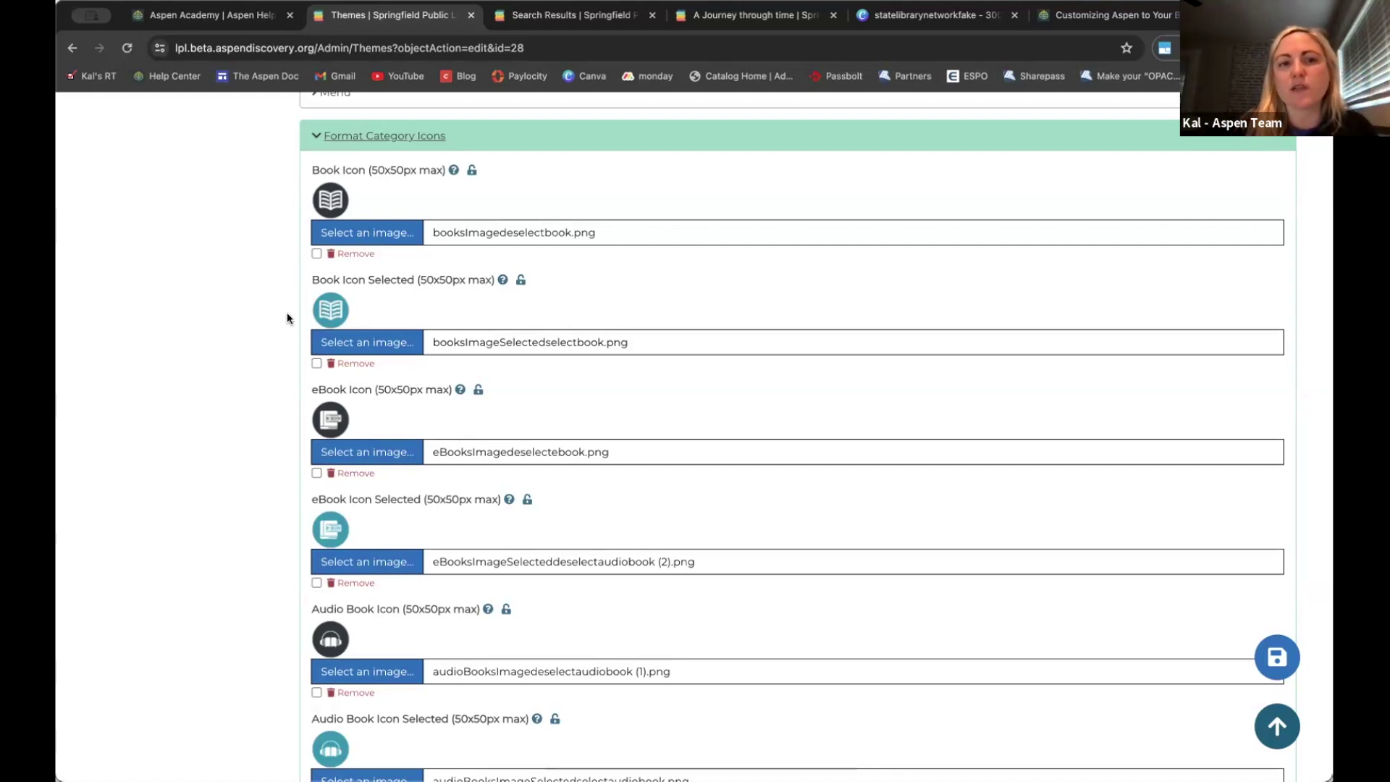
pyautogui.scroll(-1, 287, 311)
pyautogui.scroll(-5, 290, 414)
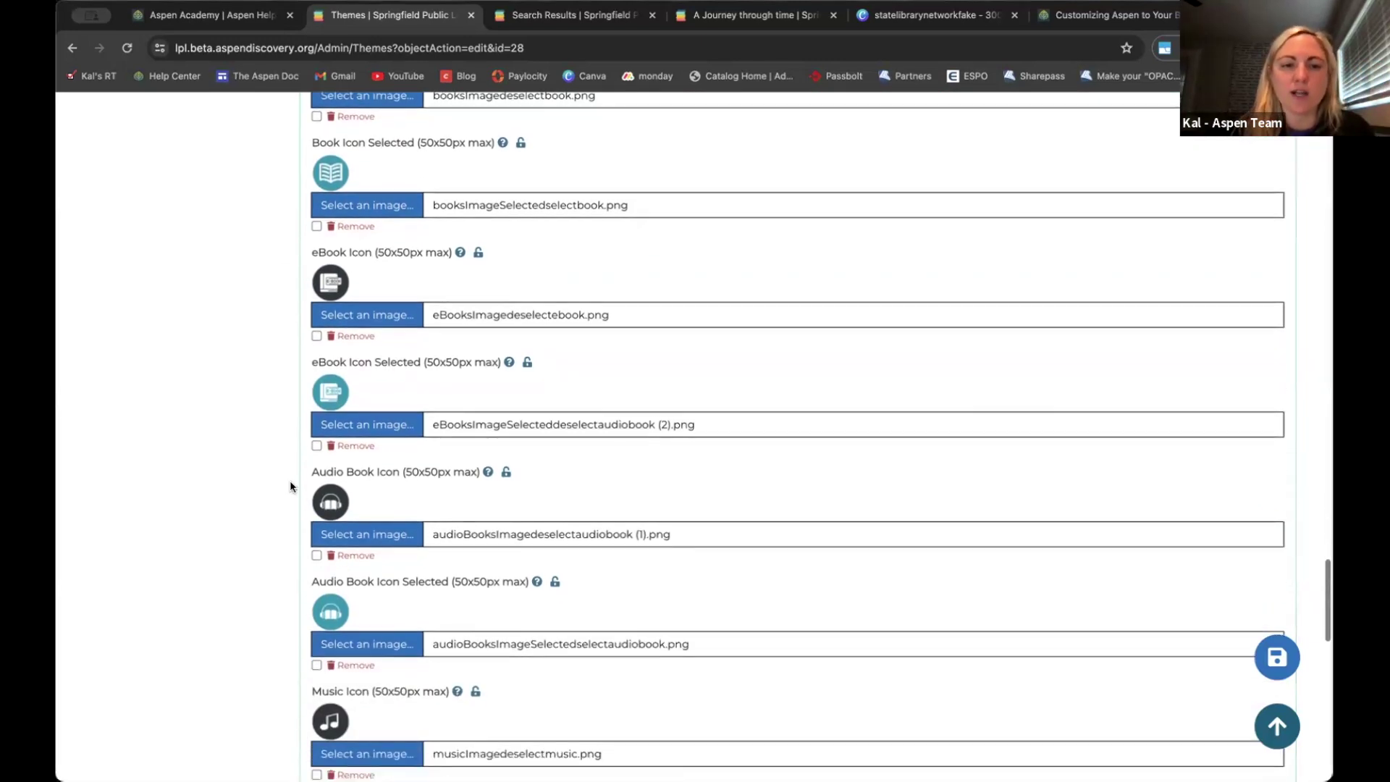
pyautogui.scroll(-2, 290, 486)
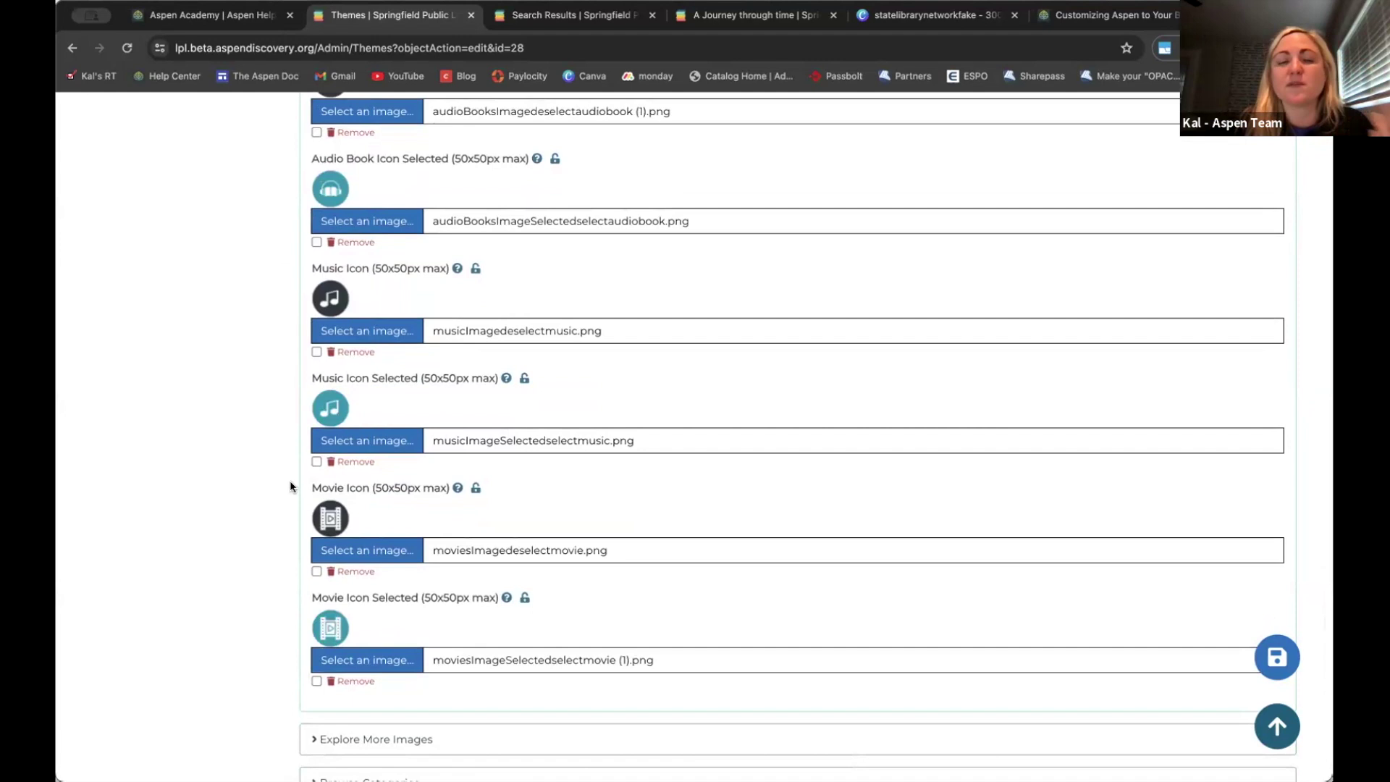
pyautogui.scroll(1, 290, 484)
pyautogui.scroll(2, 290, 485)
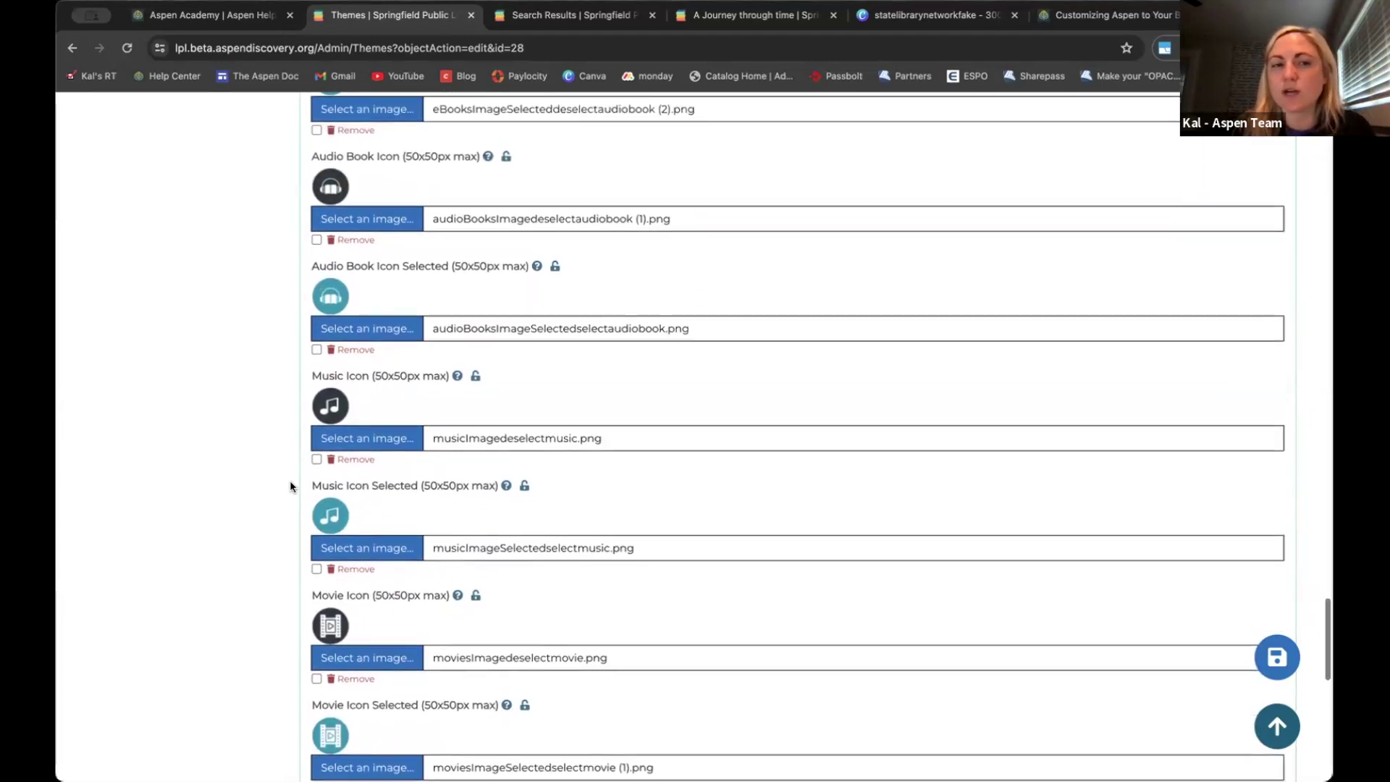
pyautogui.scroll(2, 290, 485)
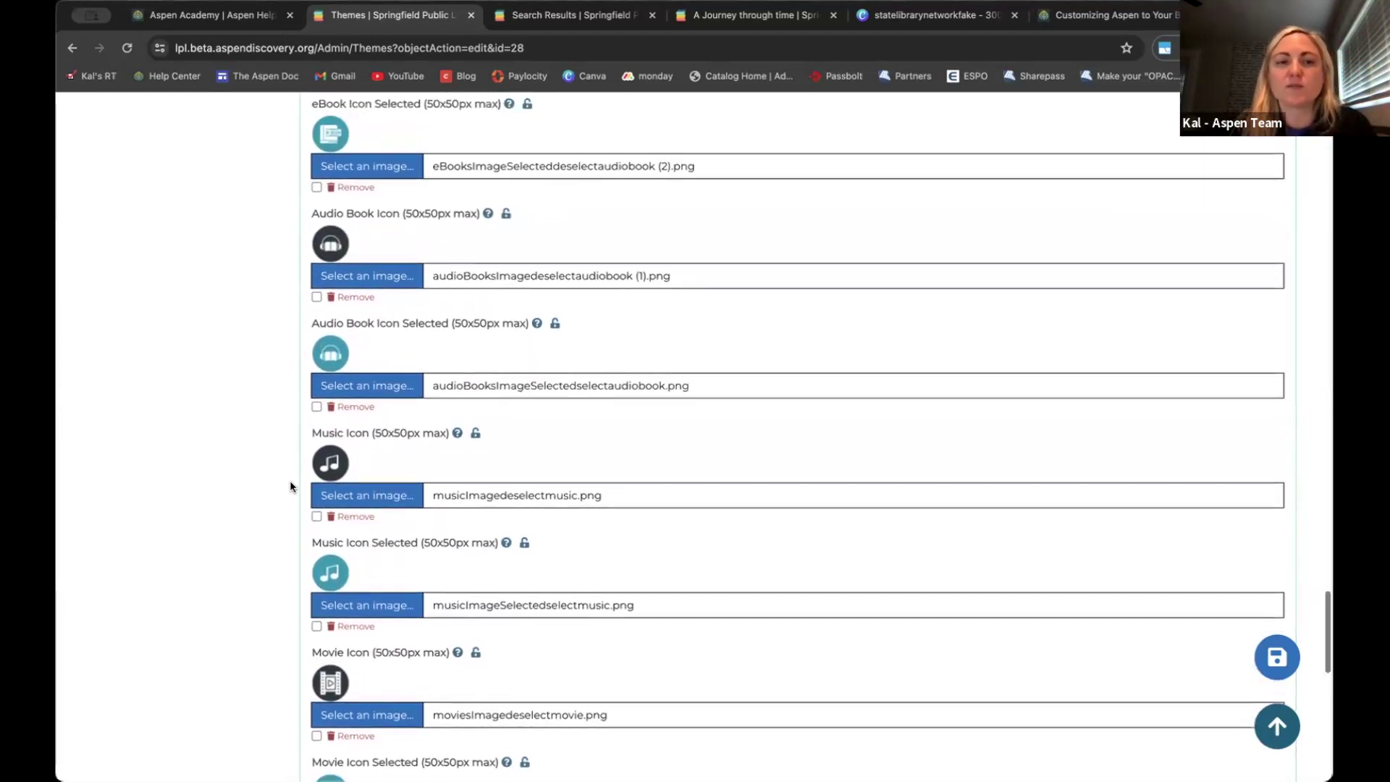
pyautogui.scroll(2, 290, 482)
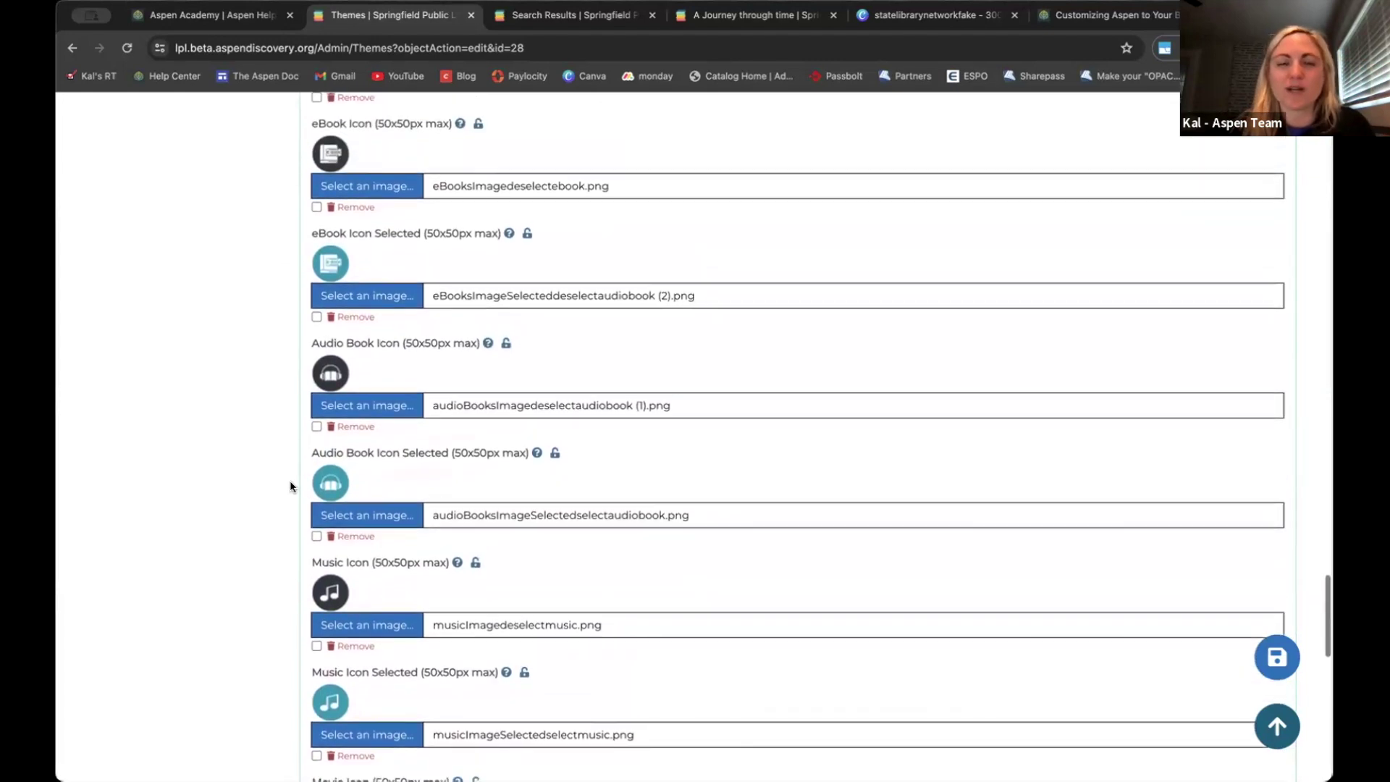
pyautogui.scroll(1, 290, 481)
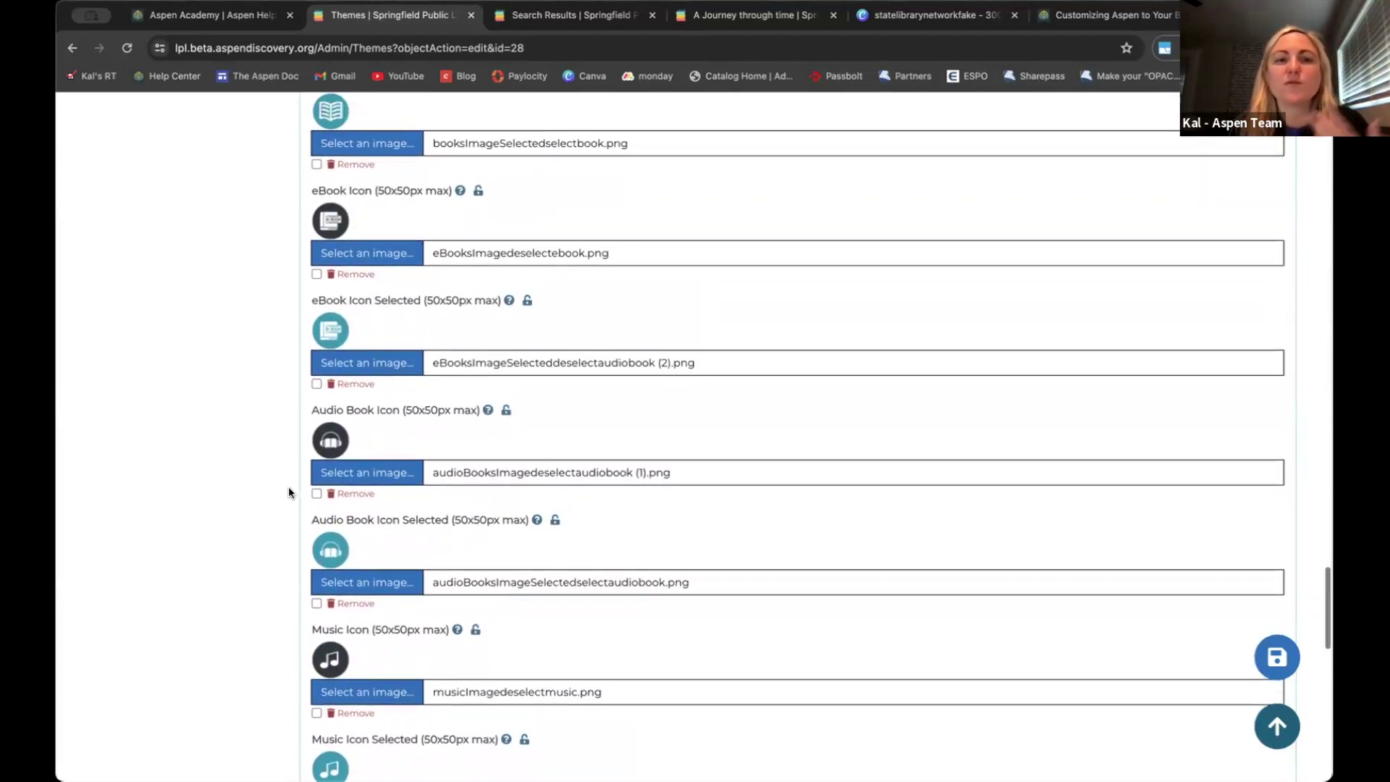
pyautogui.scroll(3, 288, 485)
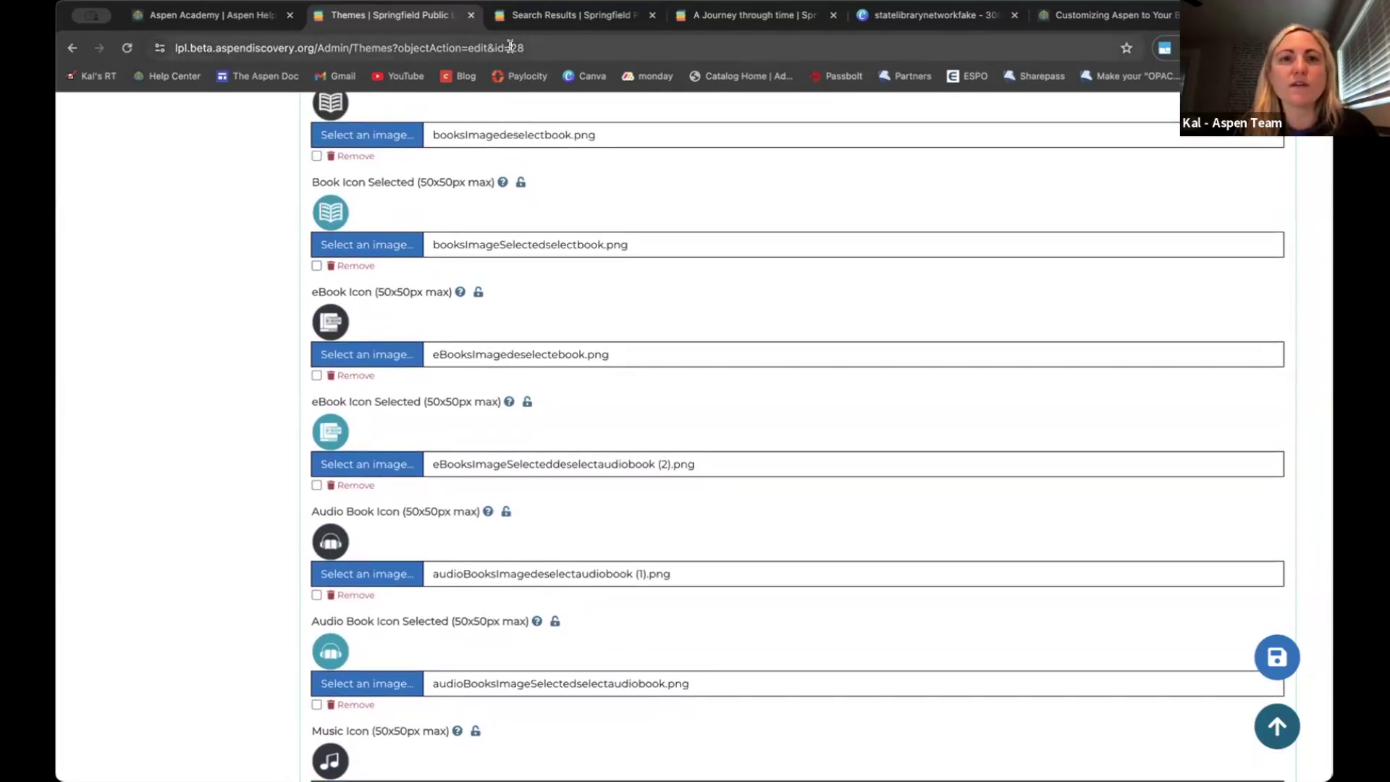
# In the catalog search results for "father", apply the Books format filter to view its selected icon and remove the filter again
pyautogui.click(550, 17)
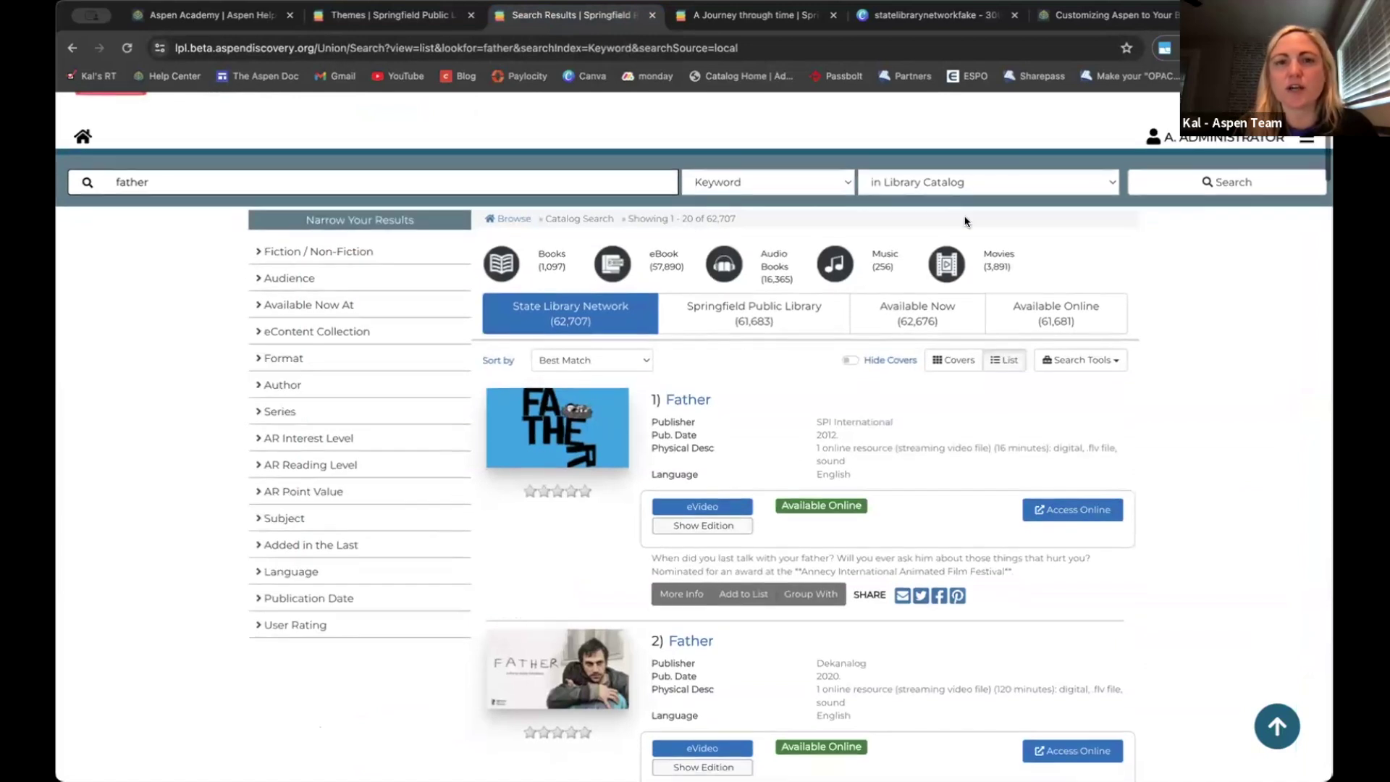
pyautogui.scroll(-1, 963, 221)
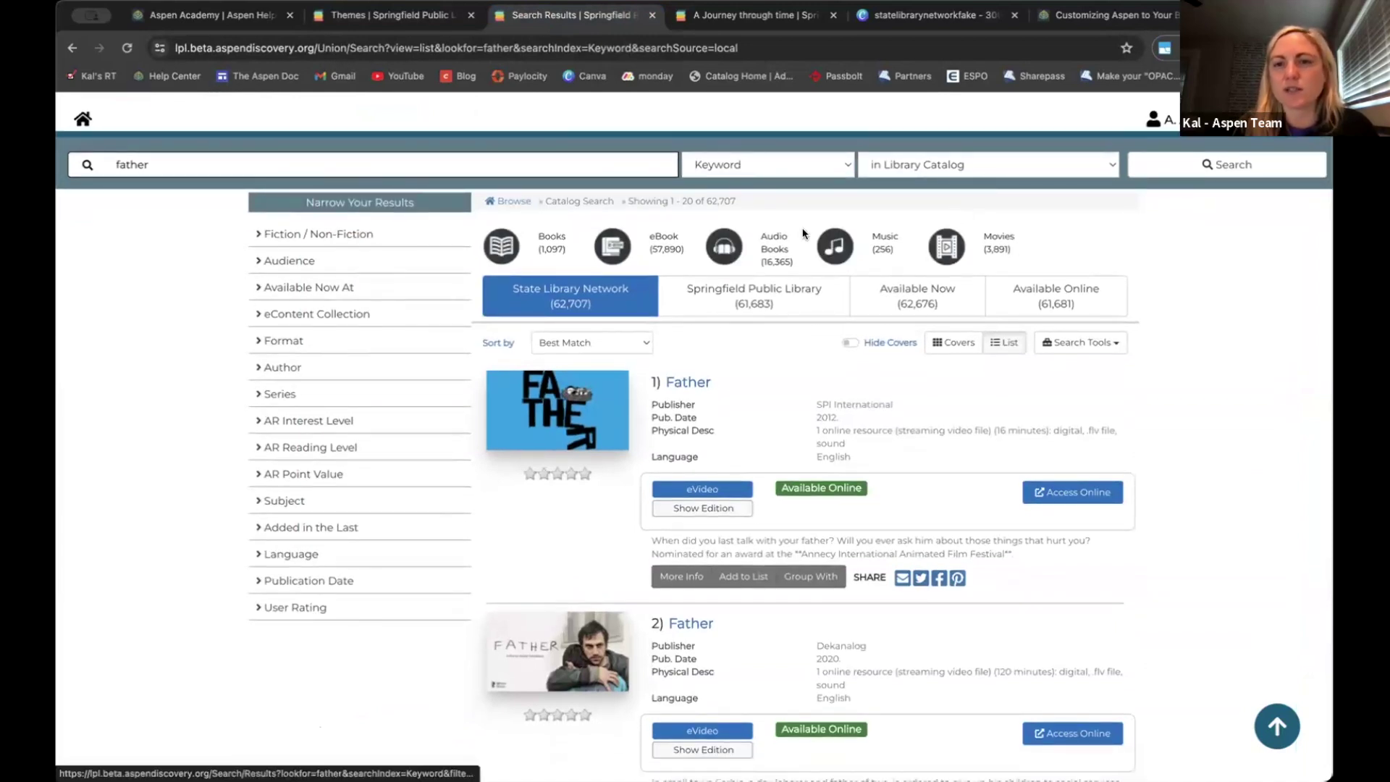
pyautogui.click(500, 254)
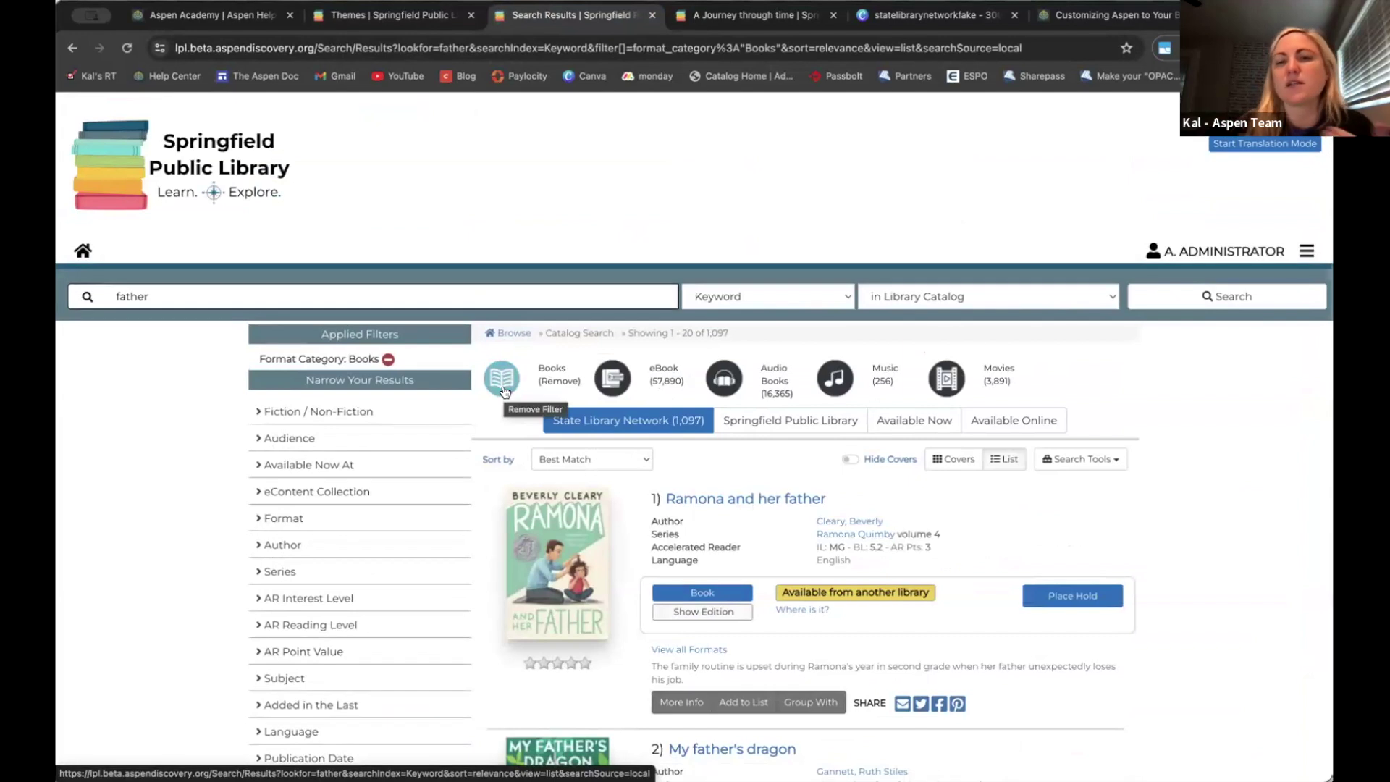
pyautogui.click(564, 388)
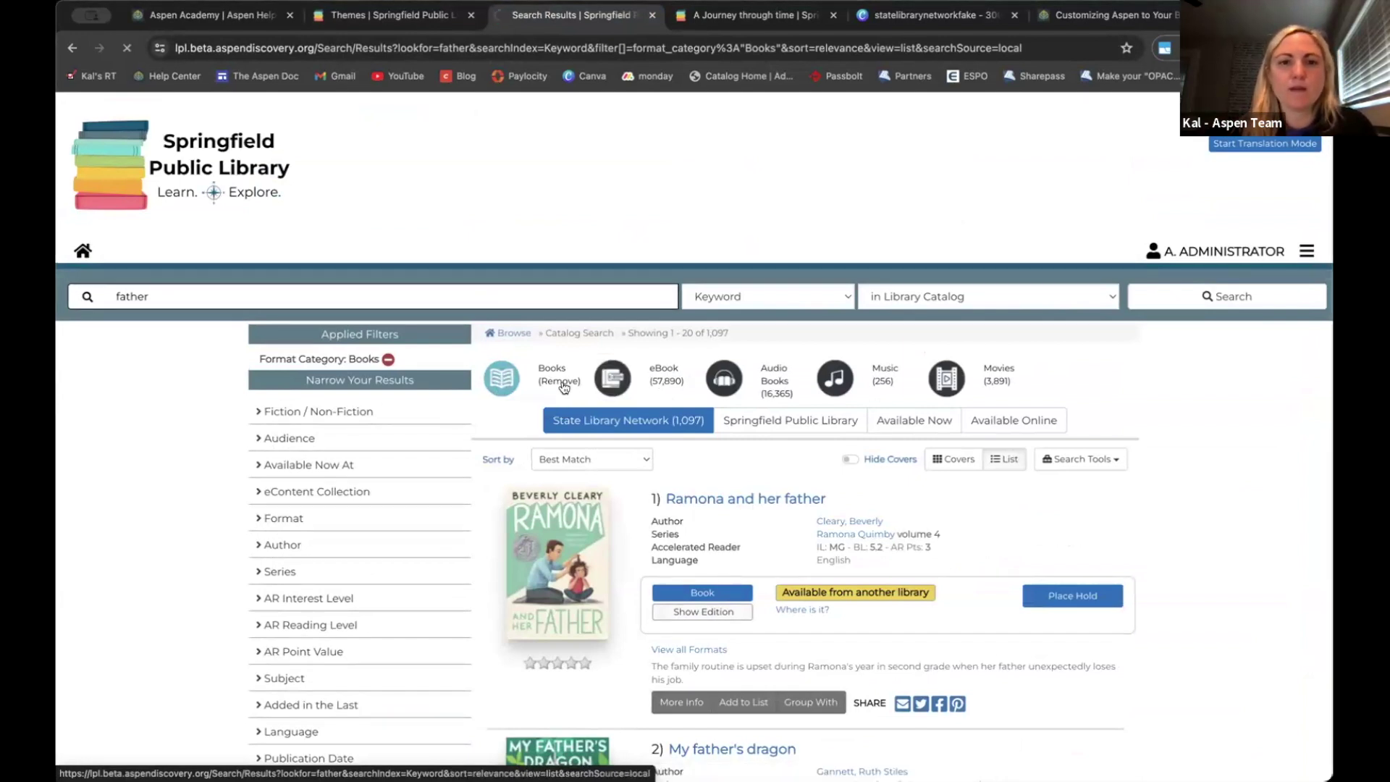
pyautogui.scroll(-1, 564, 388)
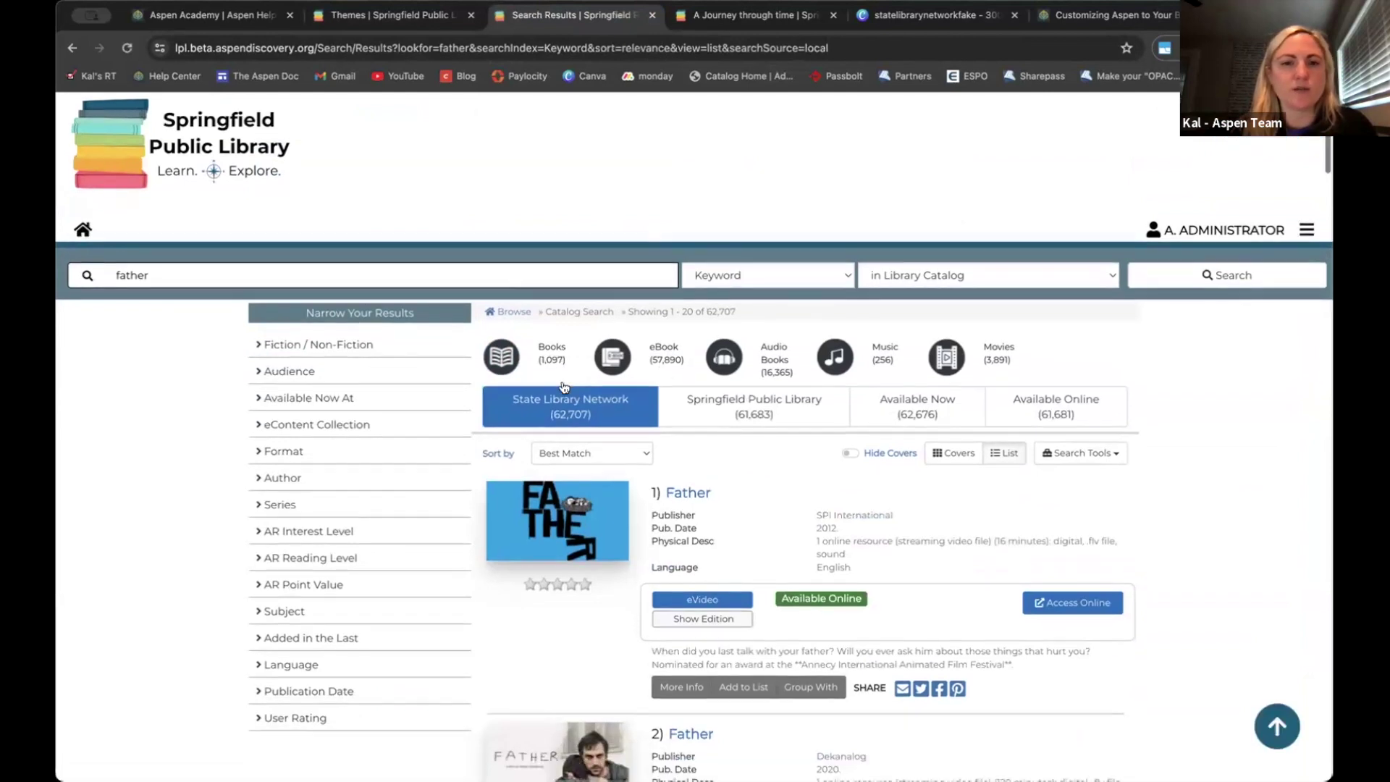
pyautogui.scroll(-1, 495, 228)
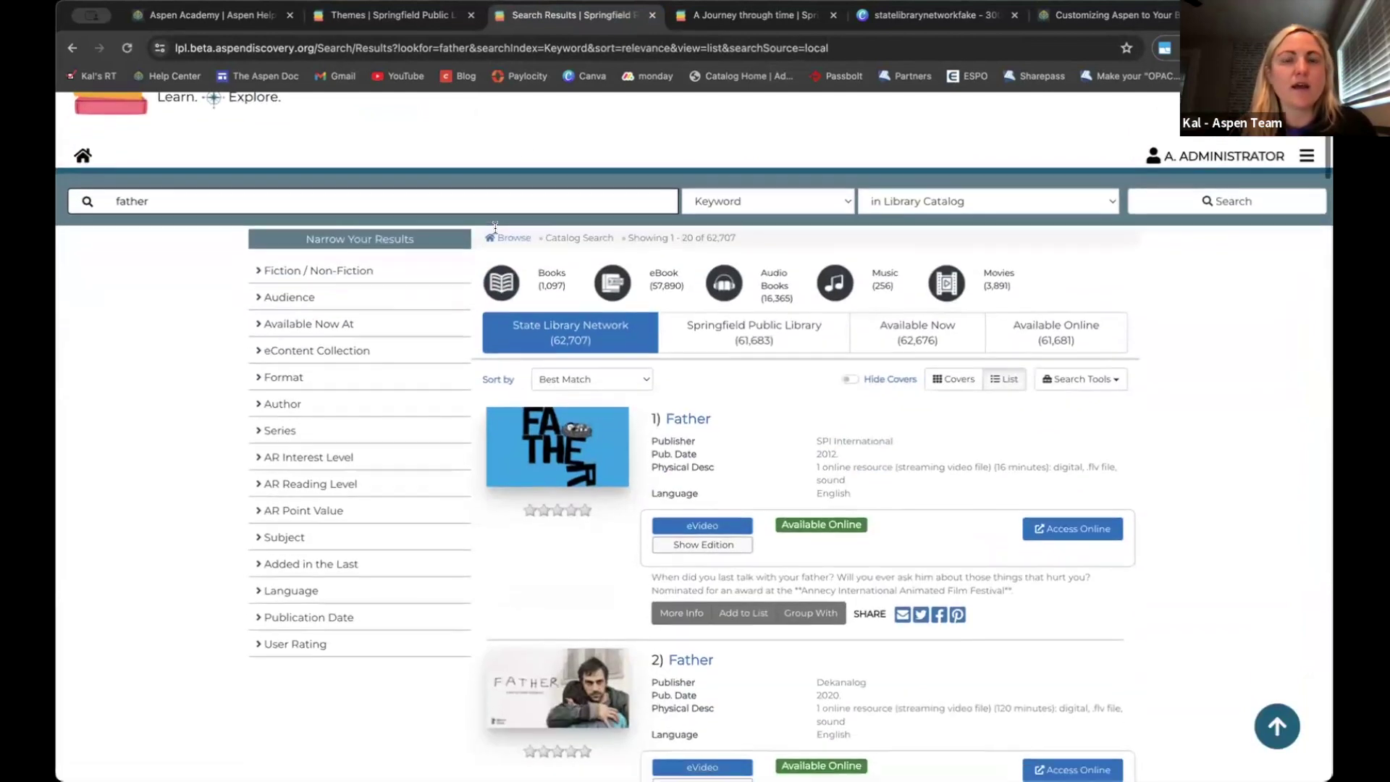
# Return to the theme settings and expand the Explore More Images section below the format category icons
pyautogui.click(425, 17)
pyautogui.scroll(2, 357, 207)
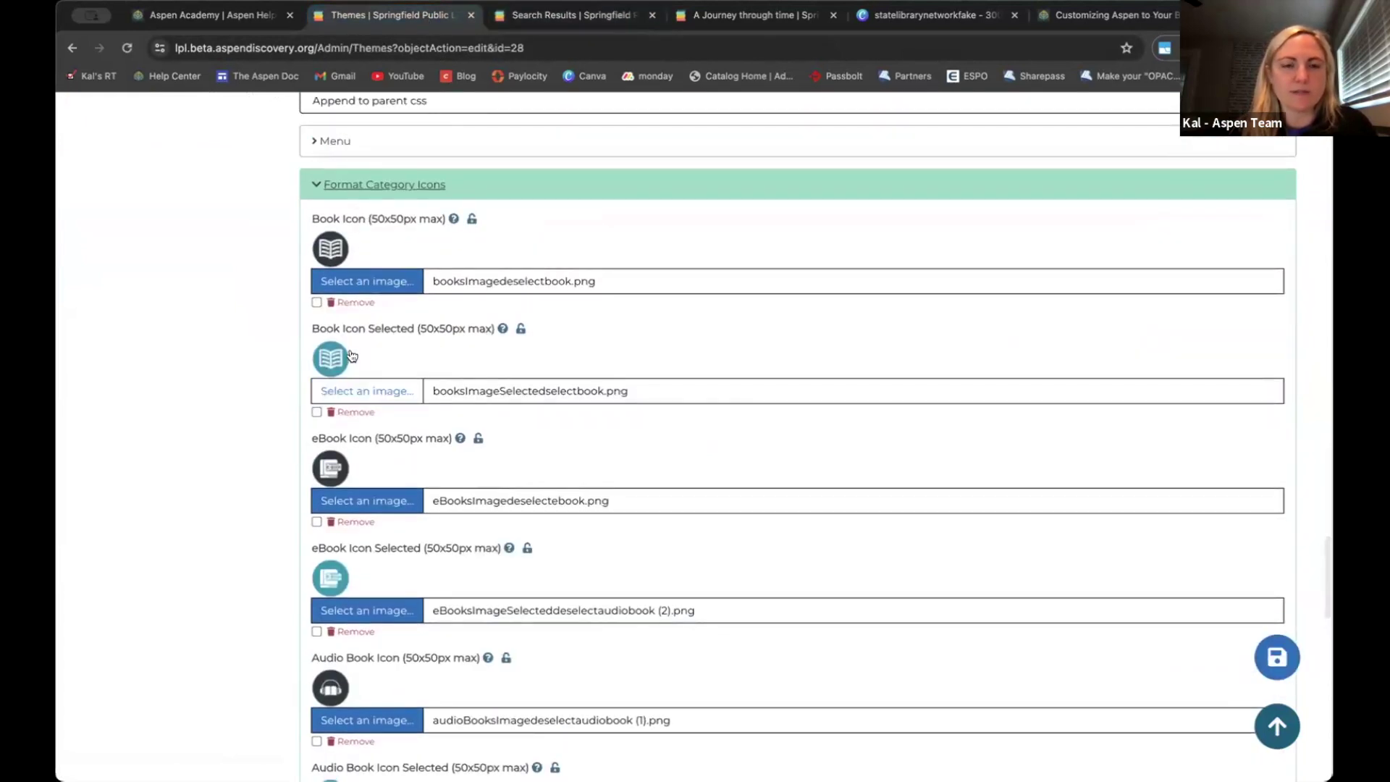
pyautogui.scroll(-10, 352, 356)
pyautogui.scroll(-4, 352, 391)
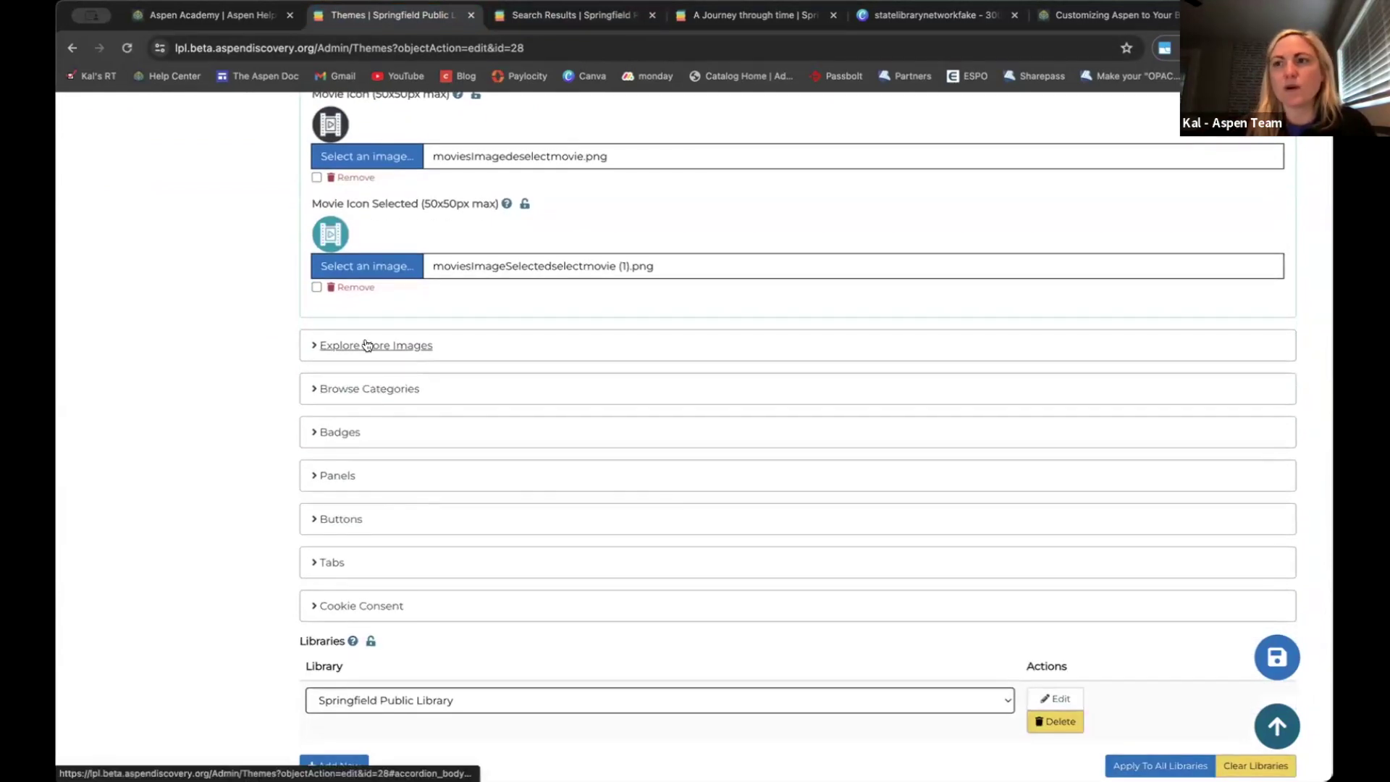
pyautogui.click(367, 345)
pyautogui.scroll(-1, 367, 345)
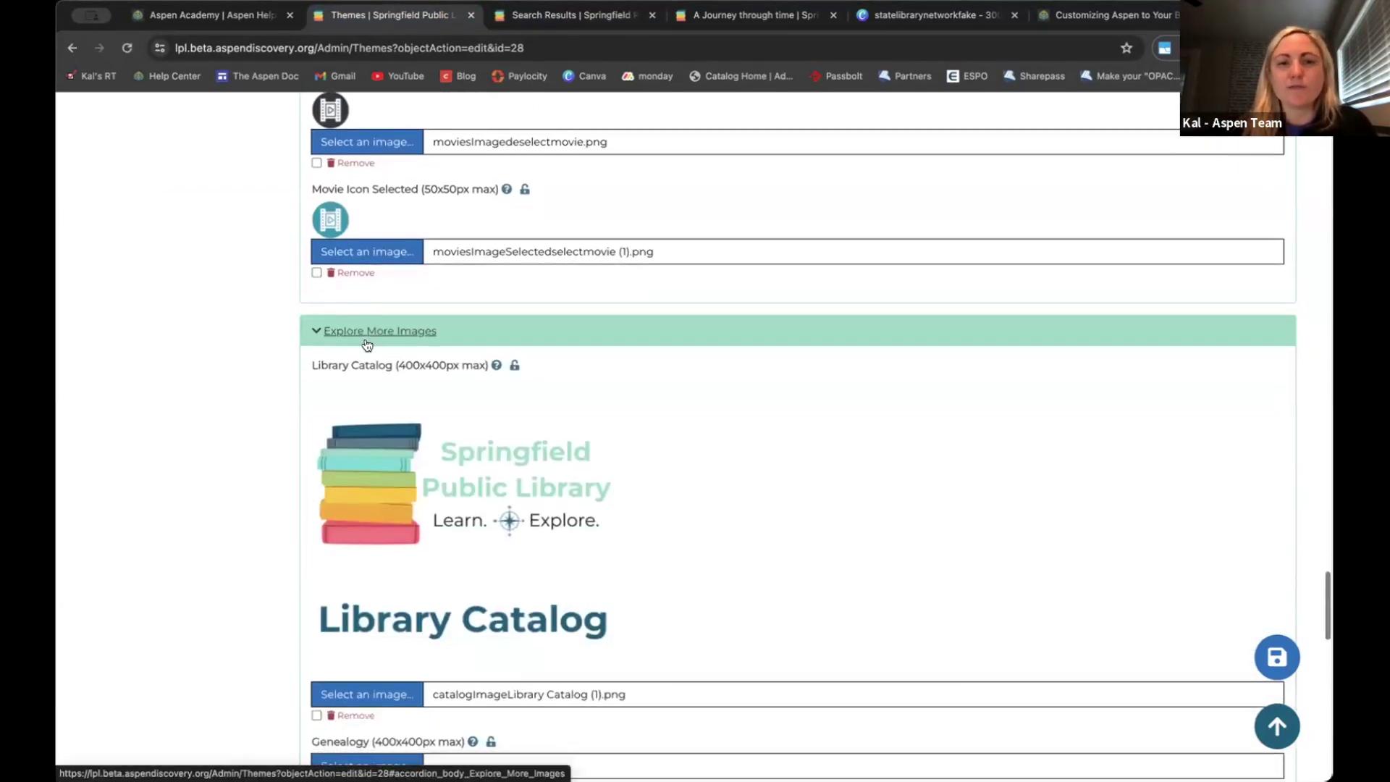
# Examine the Explore More image settings for Library Catalog, Genealogy, Articles and Databases, Events and Lists
pyautogui.scroll(-2, 365, 344)
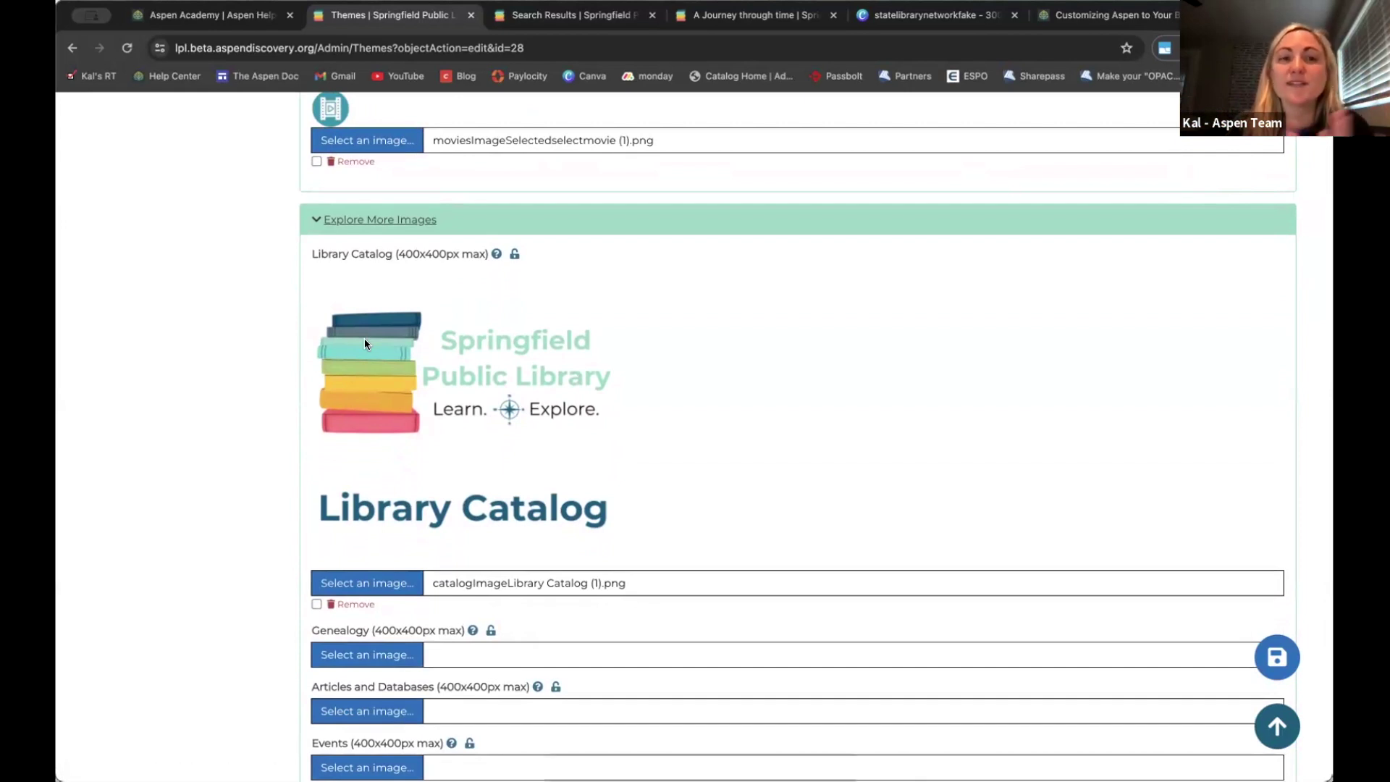
pyautogui.scroll(-1, 364, 337)
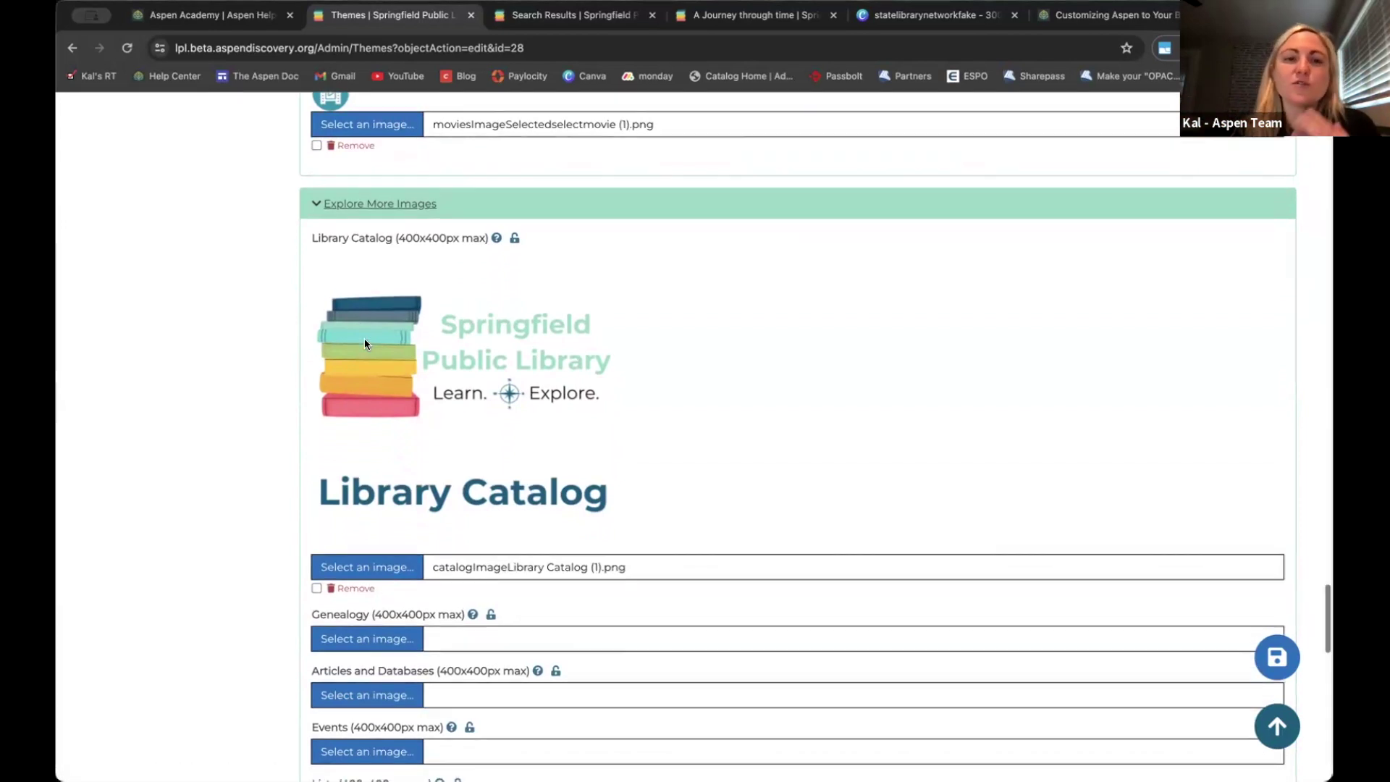
pyautogui.scroll(-1, 364, 343)
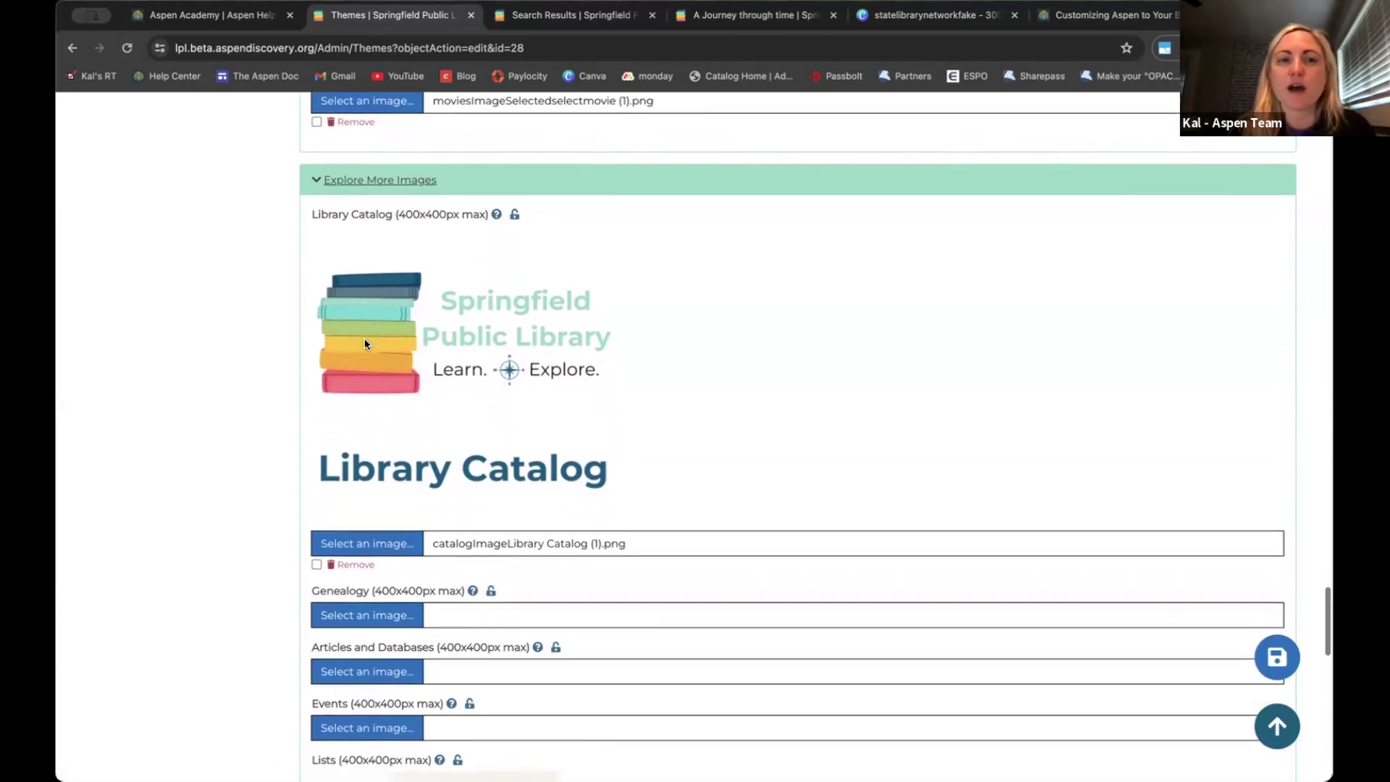
pyautogui.scroll(-4, 364, 343)
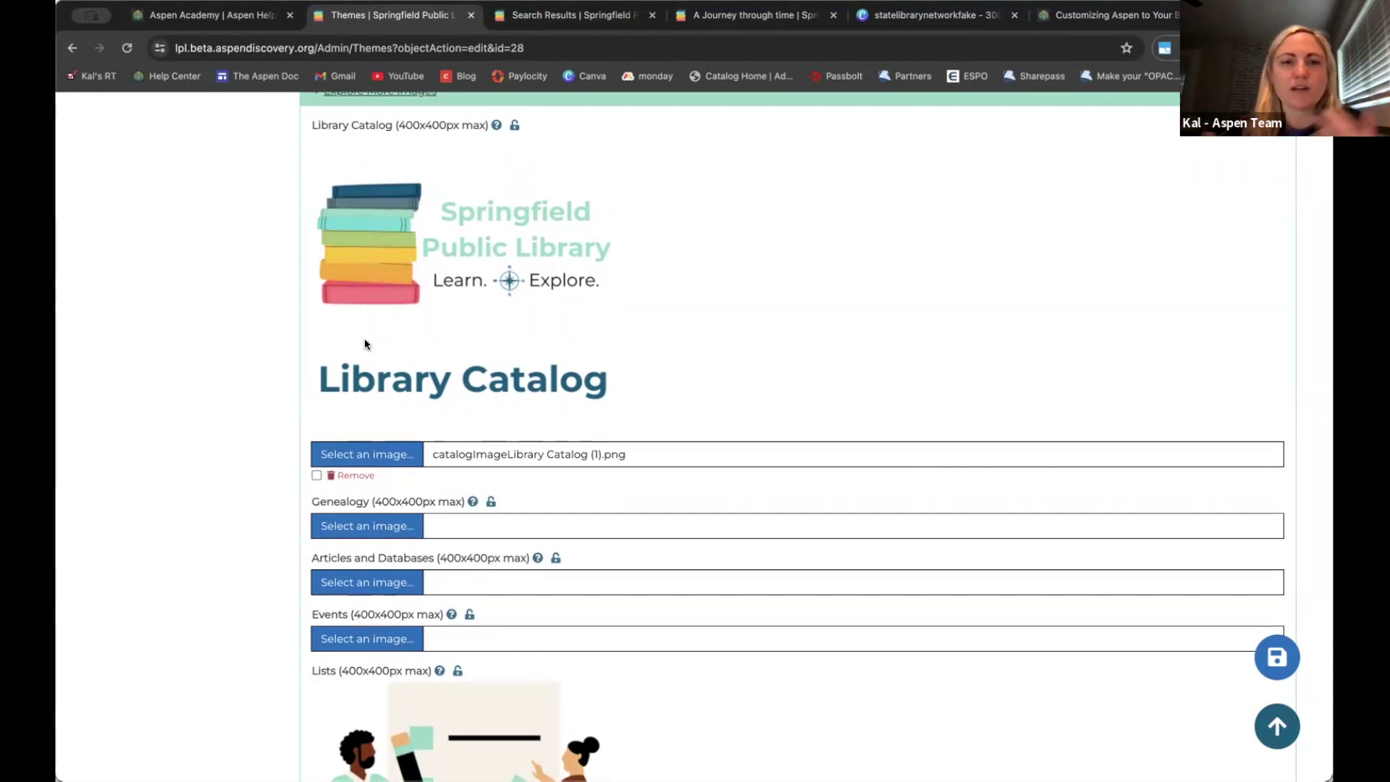
pyautogui.scroll(1, 364, 344)
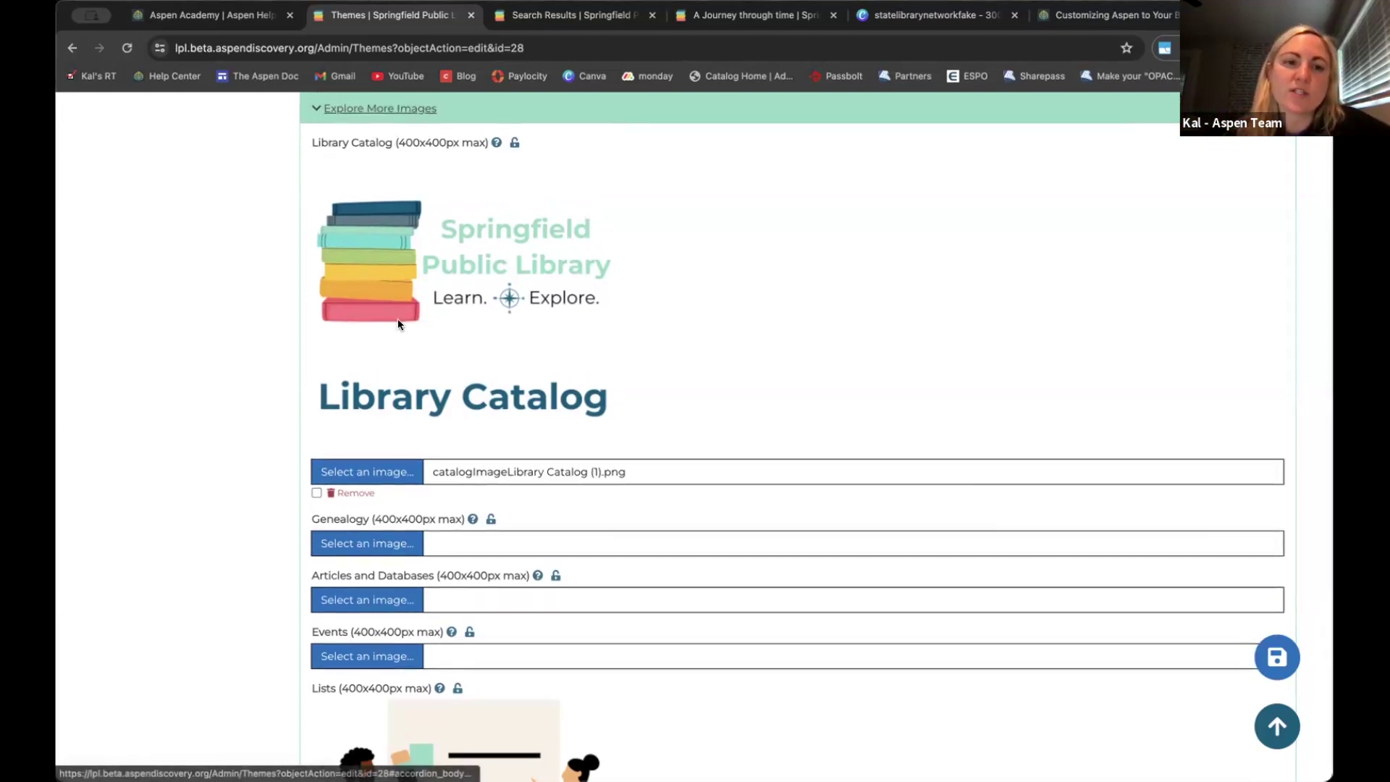
pyautogui.scroll(-1, 371, 359)
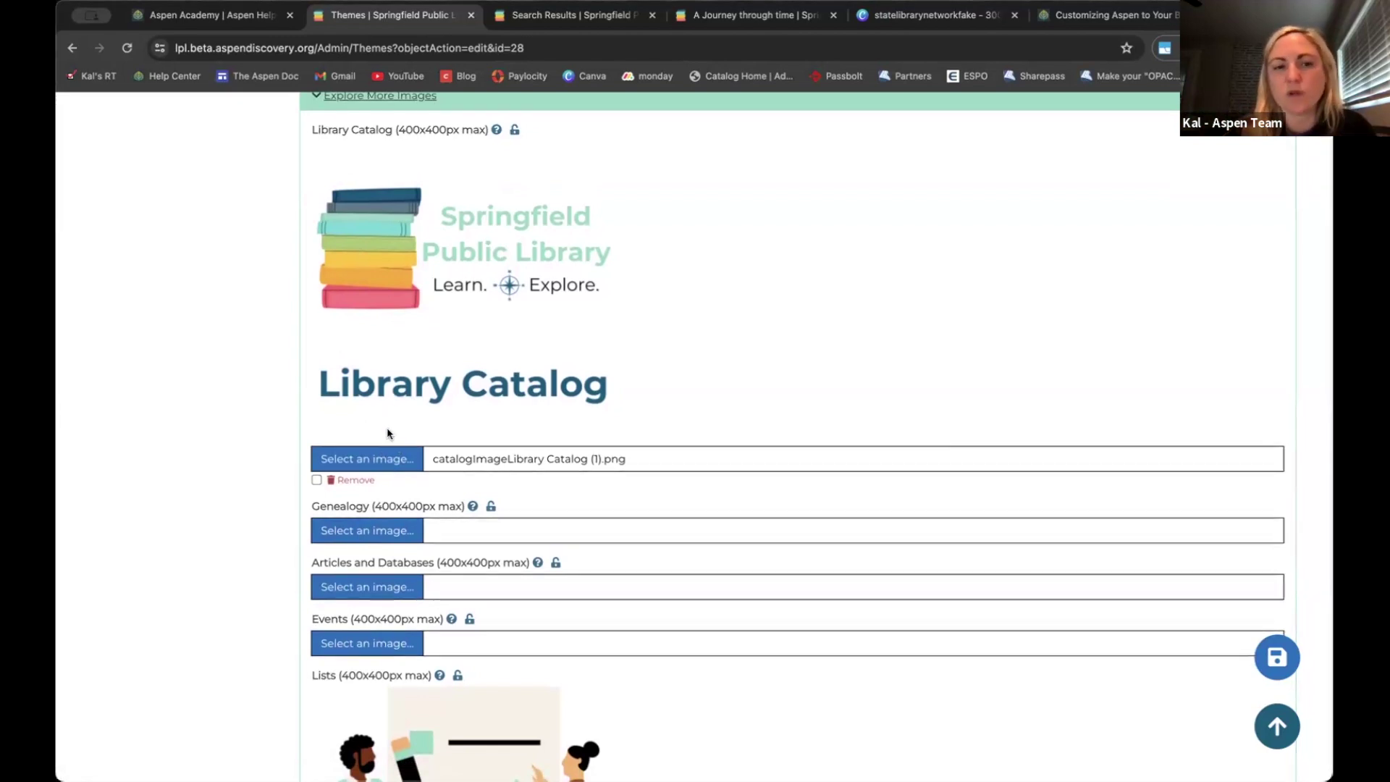
pyautogui.scroll(1, 388, 426)
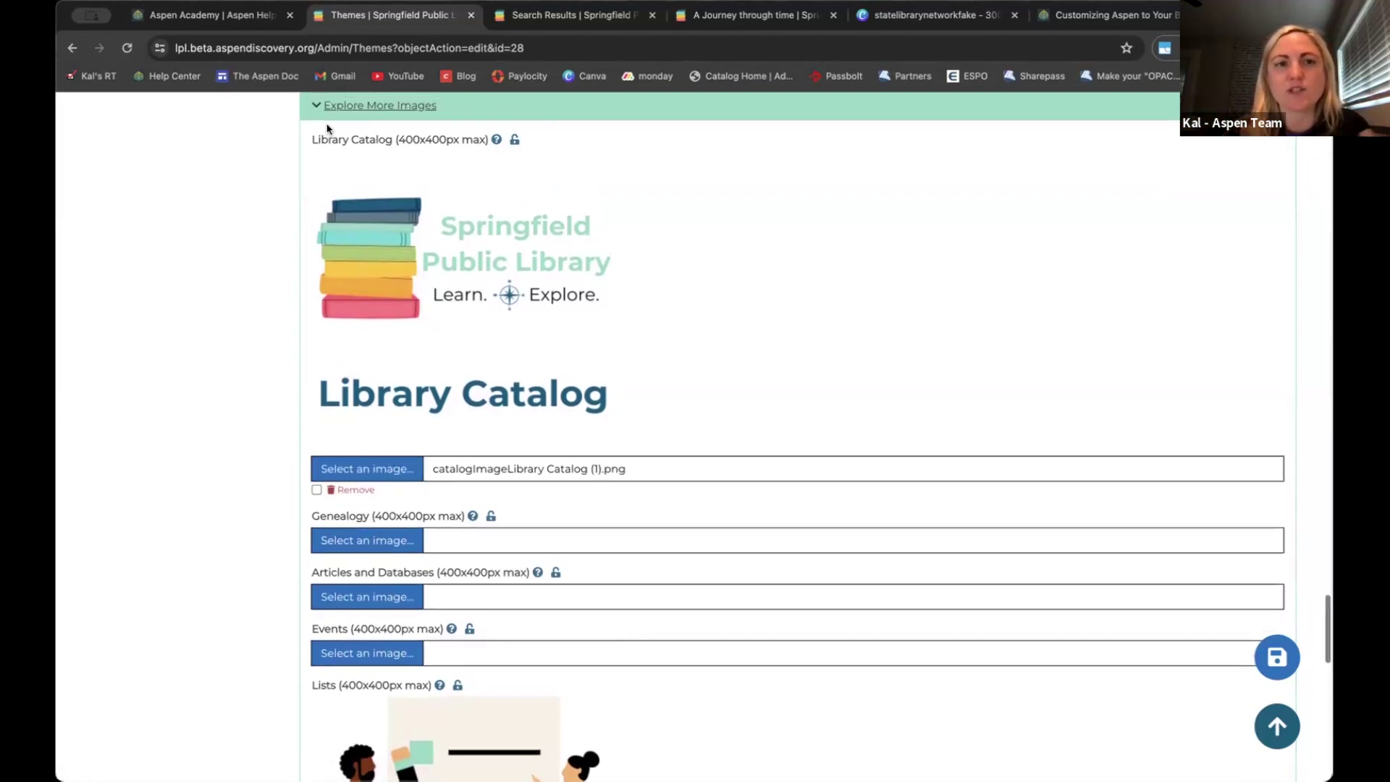
pyautogui.scroll(-2, 309, 377)
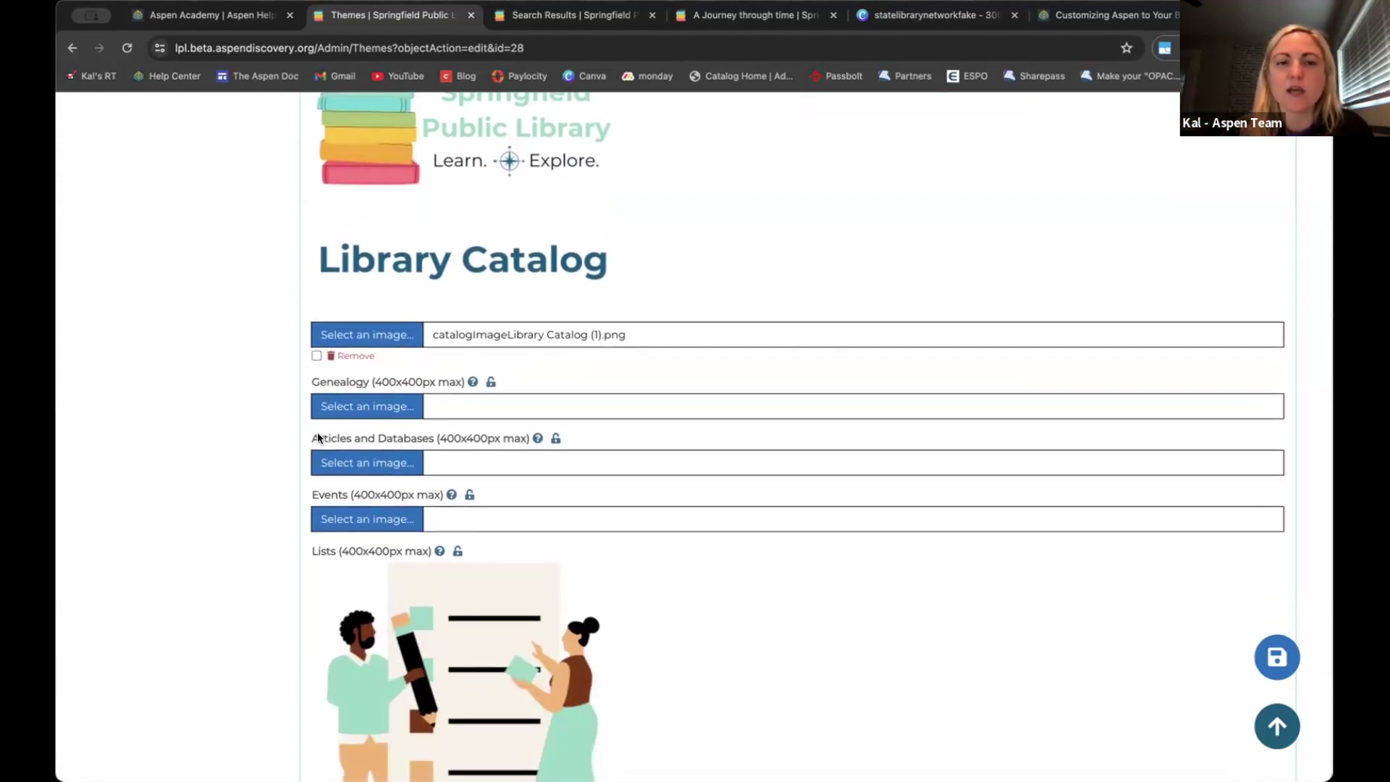
pyautogui.scroll(-1, 338, 438)
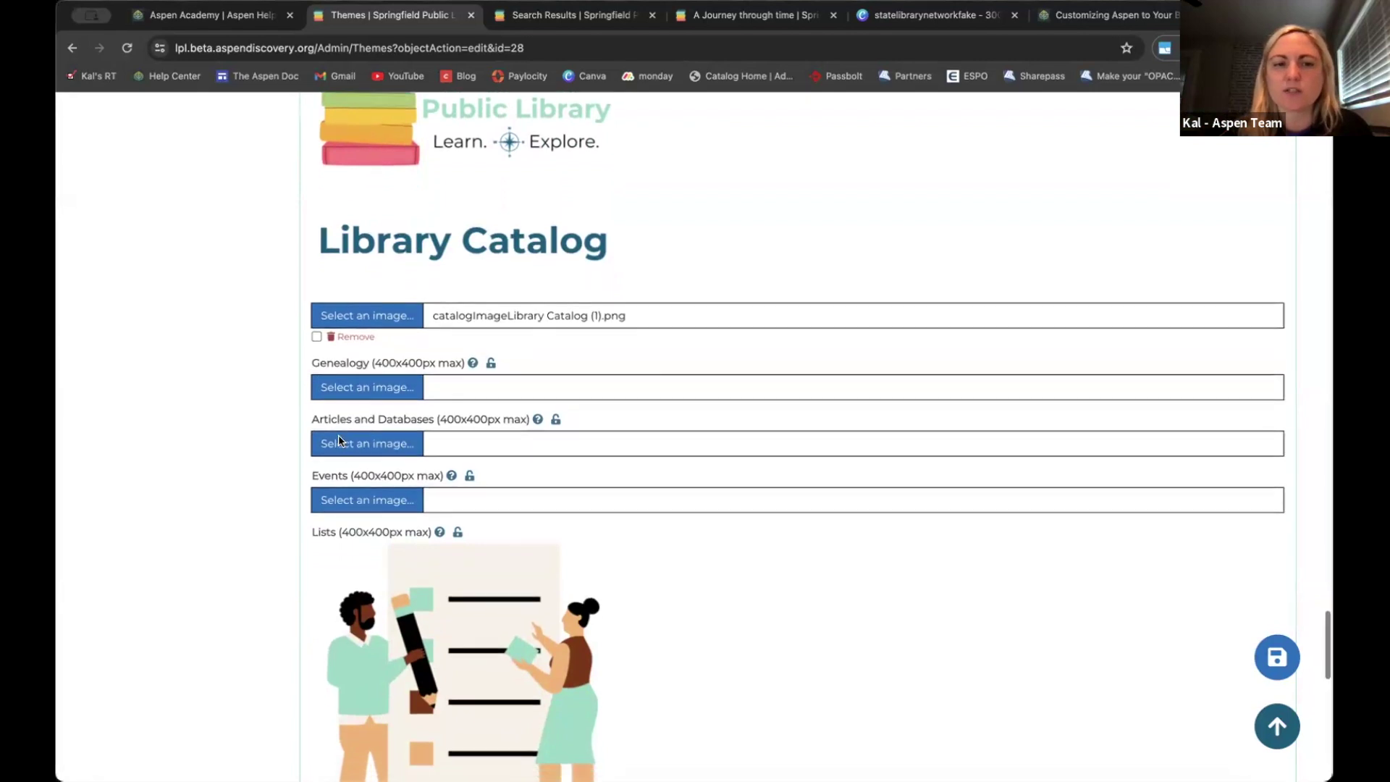
# Examine the remaining Explore More image settings for Lists, Library Website, and History and Archives
pyautogui.scroll(-1, 331, 467)
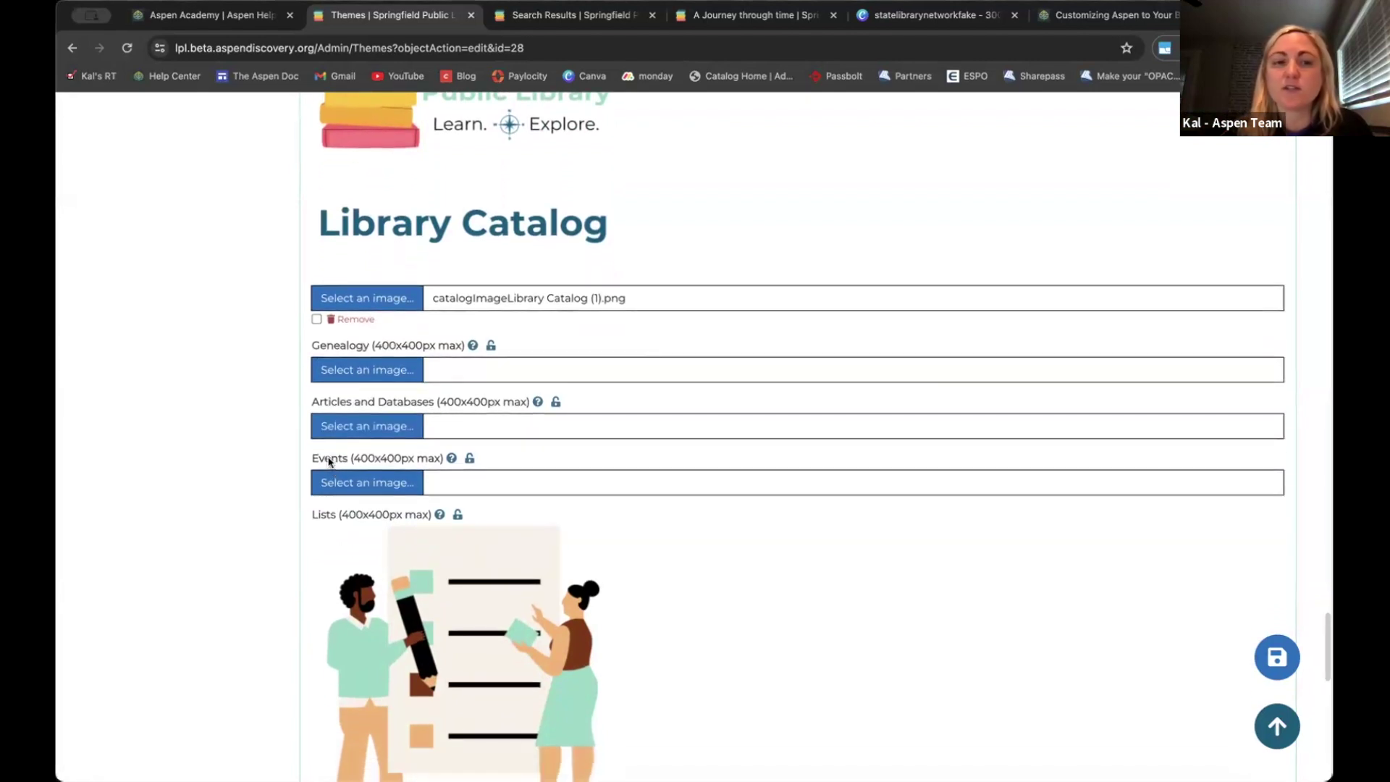
pyautogui.scroll(-3, 329, 461)
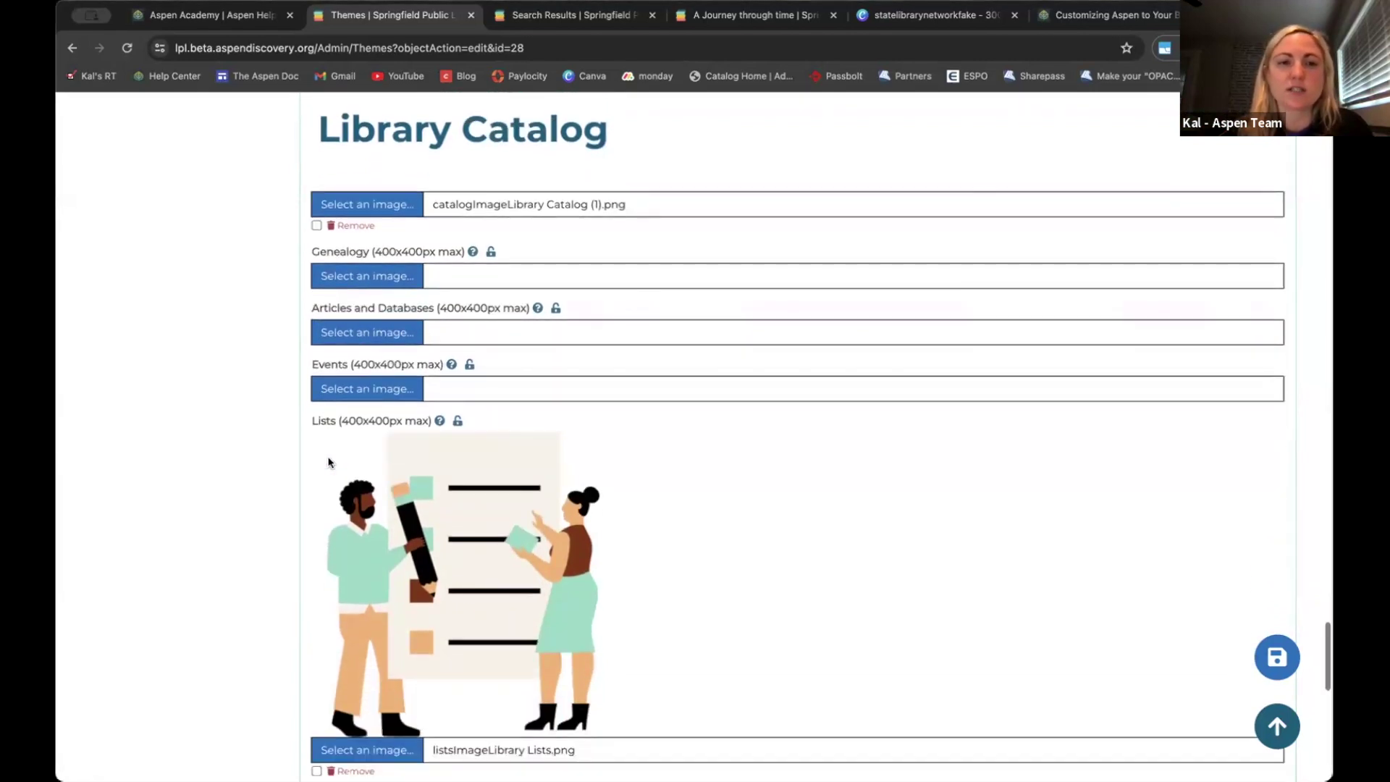
pyautogui.scroll(-5, 357, 467)
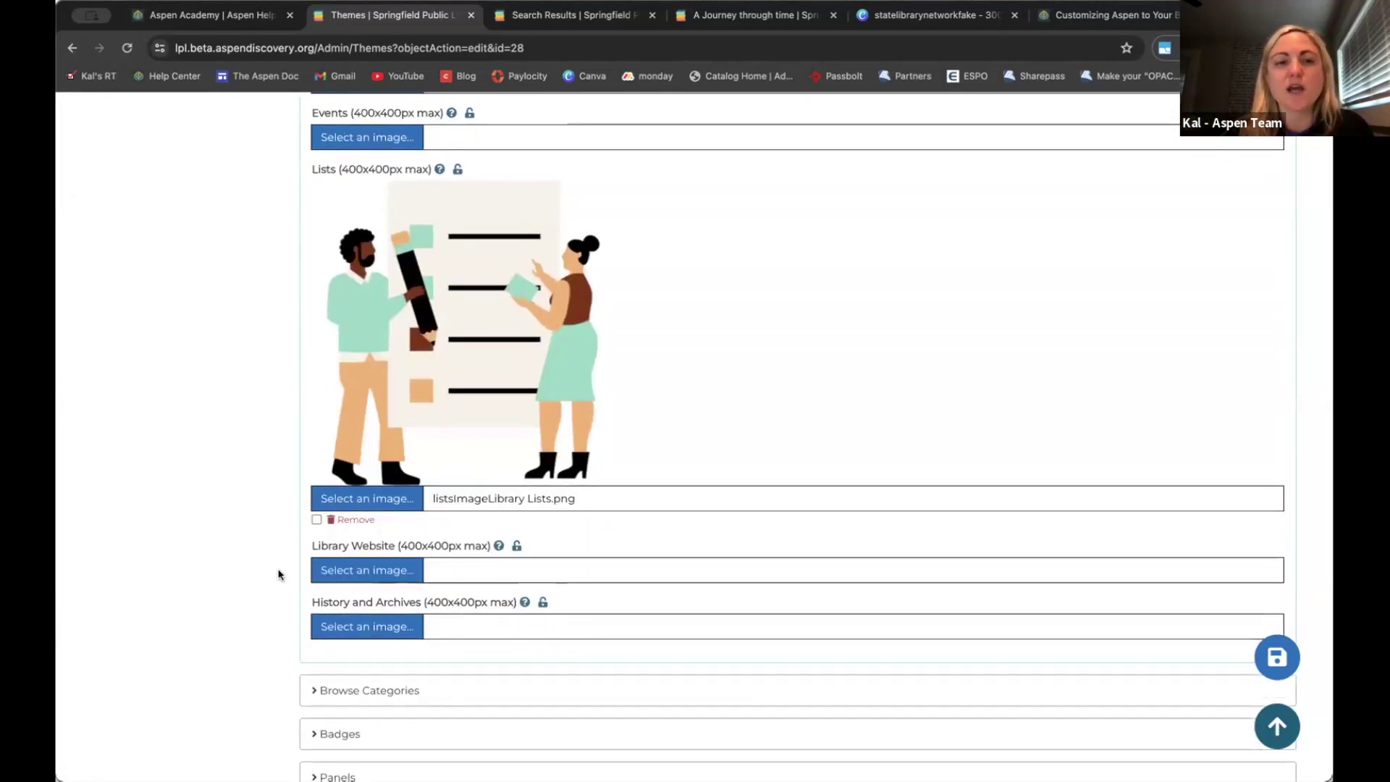
pyautogui.scroll(1, 278, 575)
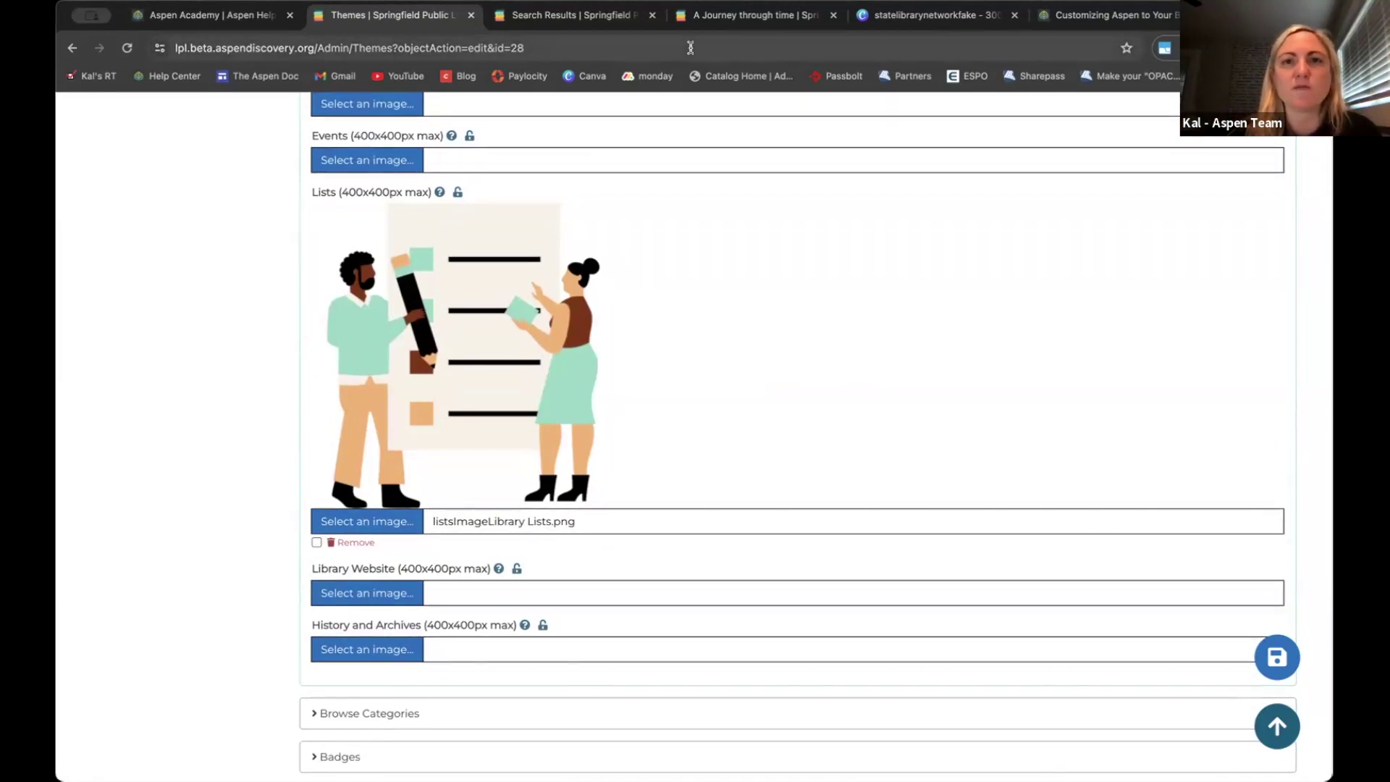
# In the catalog search results for "father", advance the Explore More carousel to view the custom Lists image
pyautogui.click(552, 13)
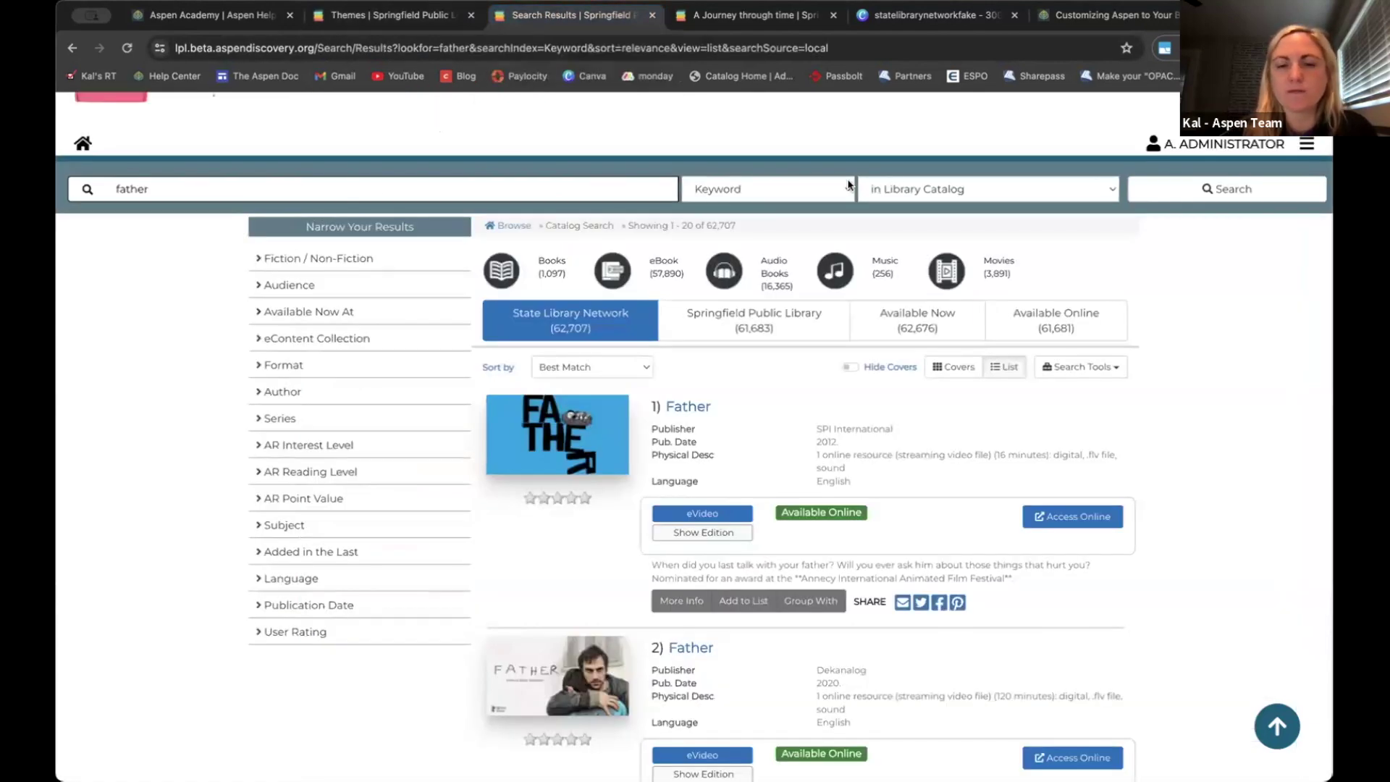
pyautogui.scroll(-6, 1020, 317)
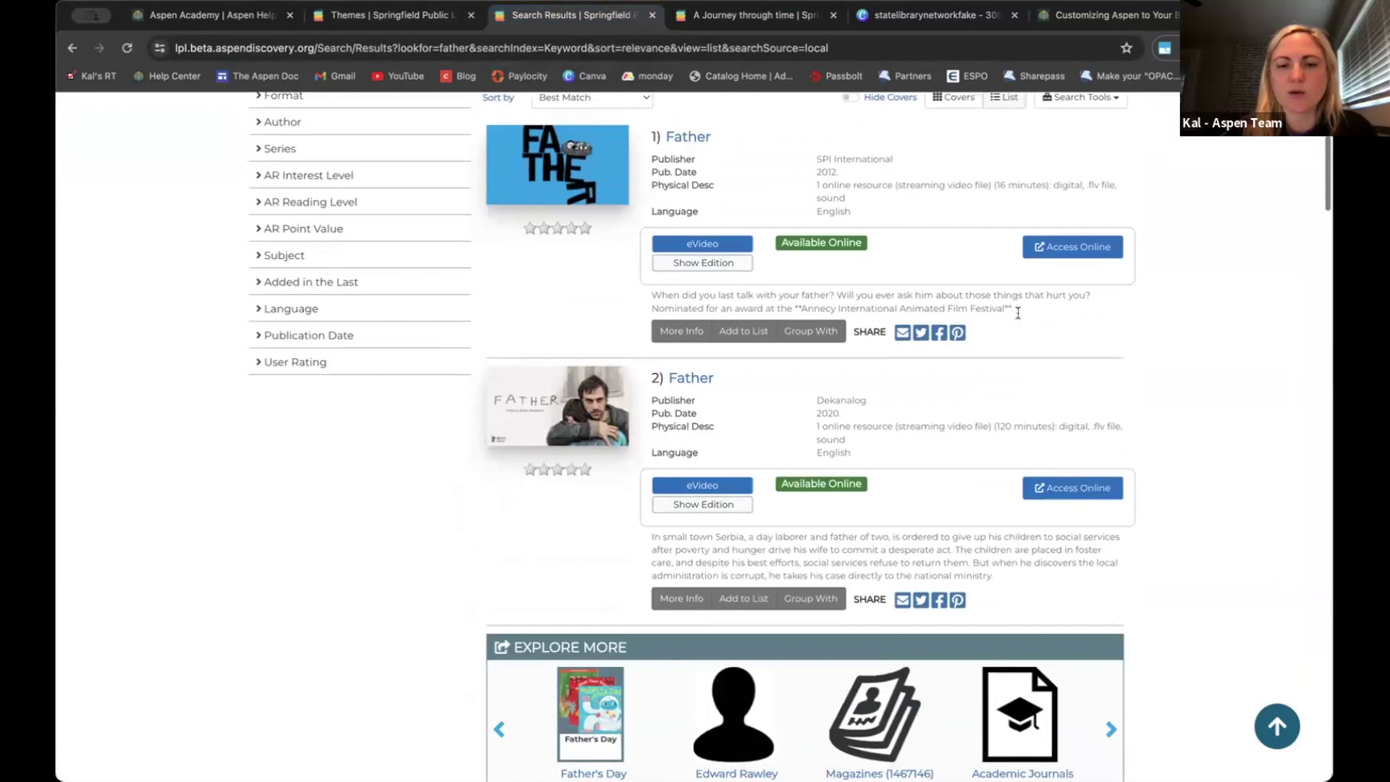
pyautogui.scroll(-2, 1018, 311)
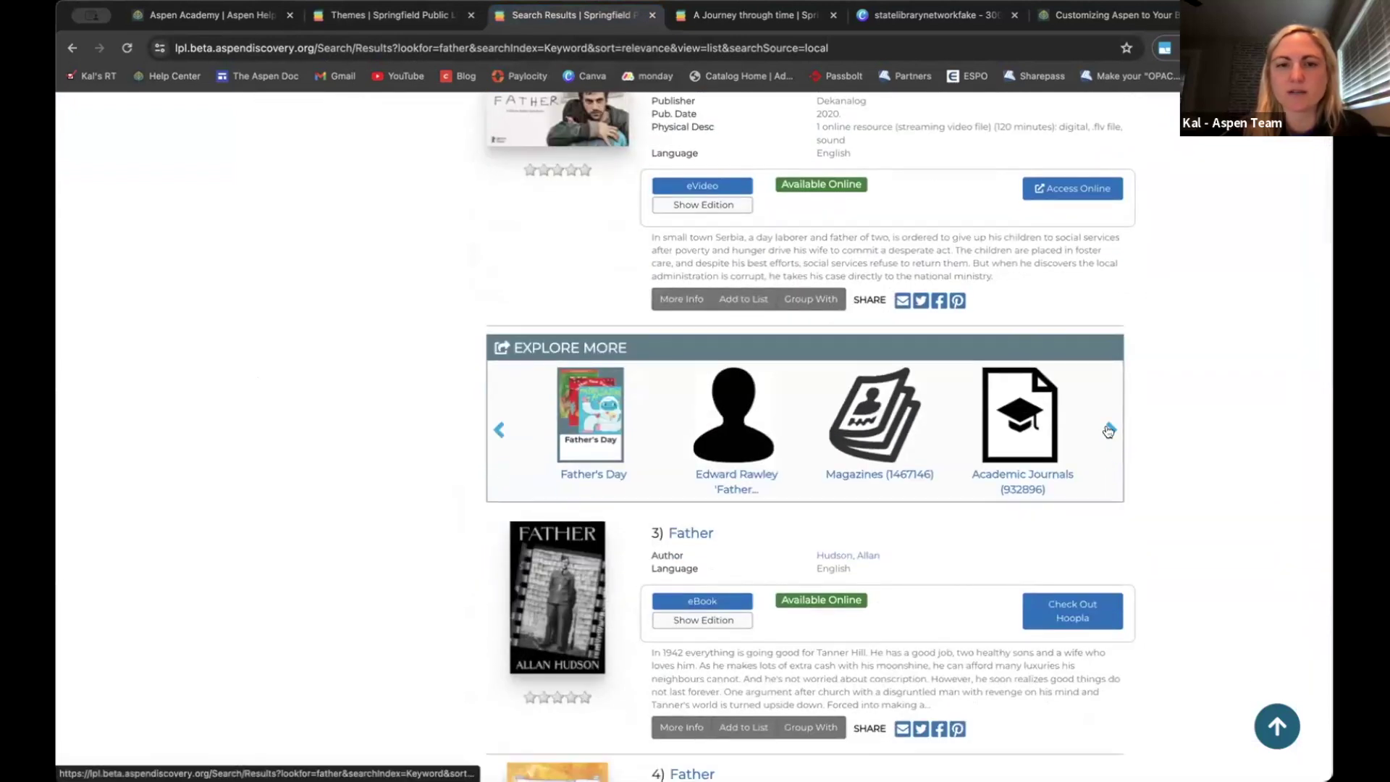
pyautogui.click(1108, 430)
pyautogui.click(1109, 430)
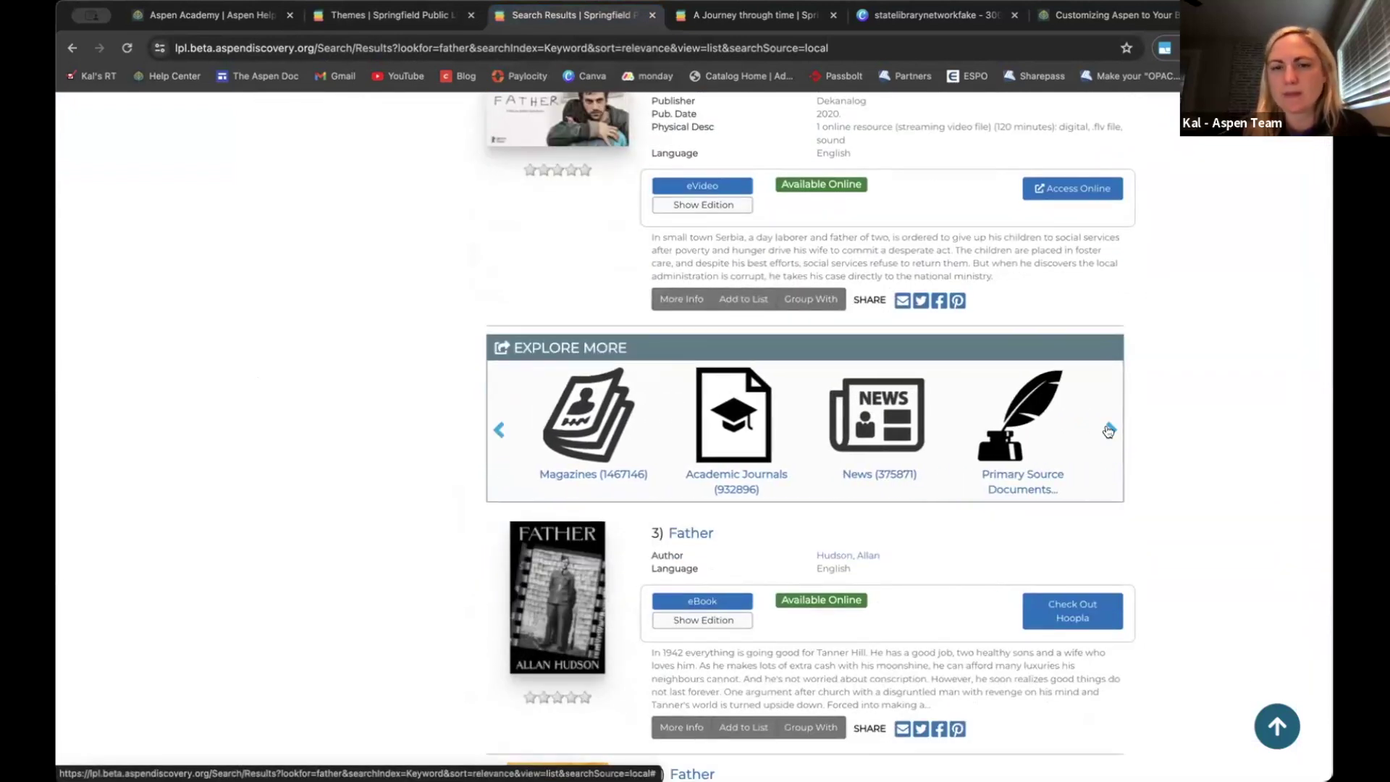
pyautogui.click(1109, 430)
pyautogui.click(1109, 430)
pyautogui.click(1108, 430)
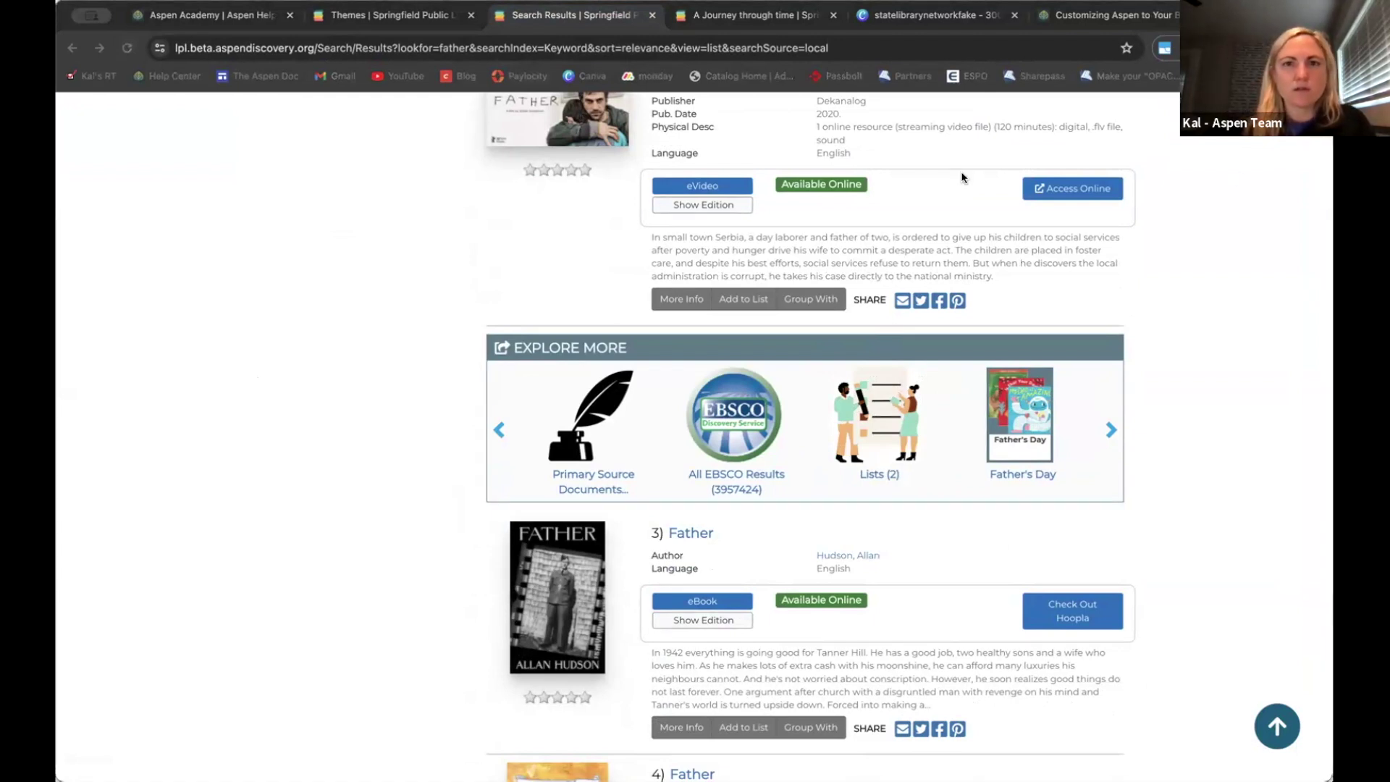
# Open the list search results for "father" and examine the Library Catalog image in their Explore More section
pyautogui.click(855, 48)
pyautogui.write('https://lpl.beta.aspendiscovery.org/Union/Search?view=list&showCovers=on&lookfor=father&searchIndex=ListsKeyword&searchSource=lists')
pyautogui.press('Return')
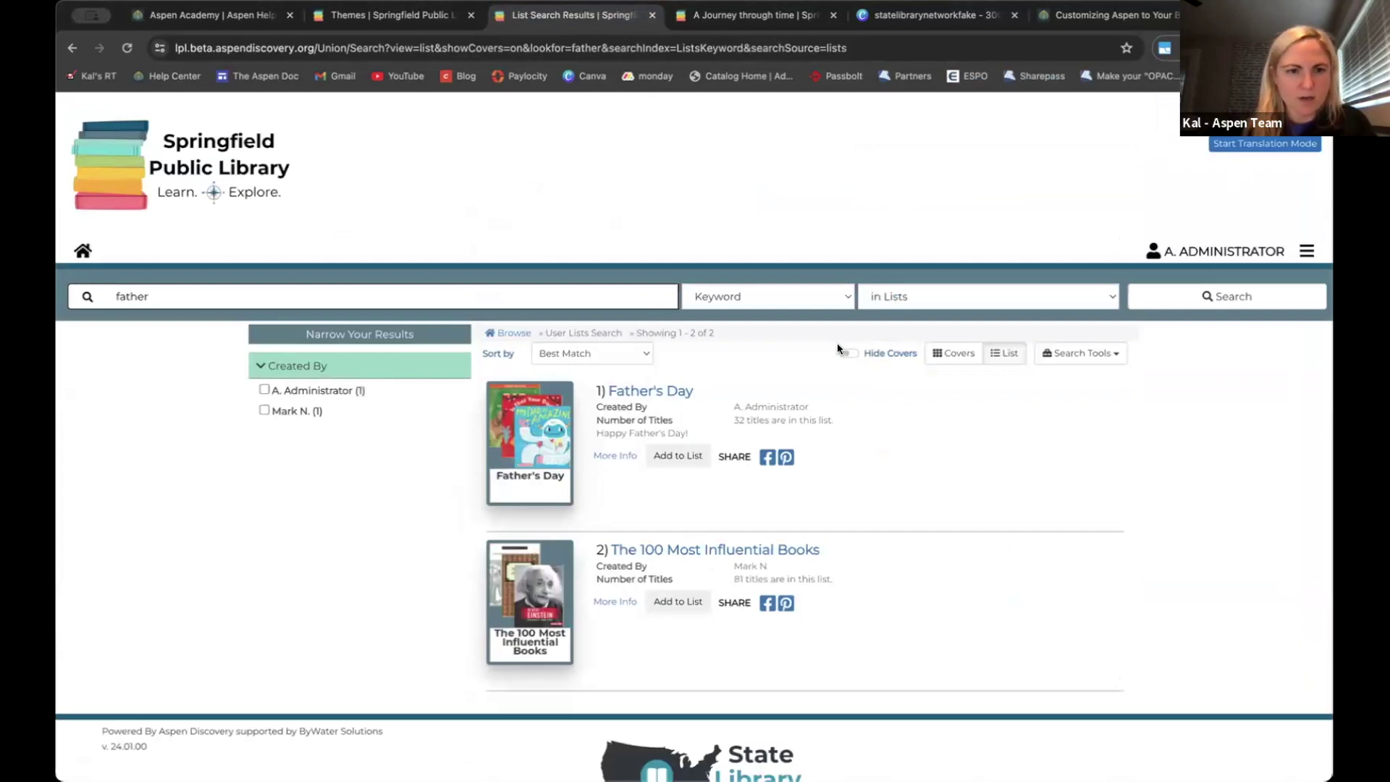
pyautogui.scroll(-1, 1037, 244)
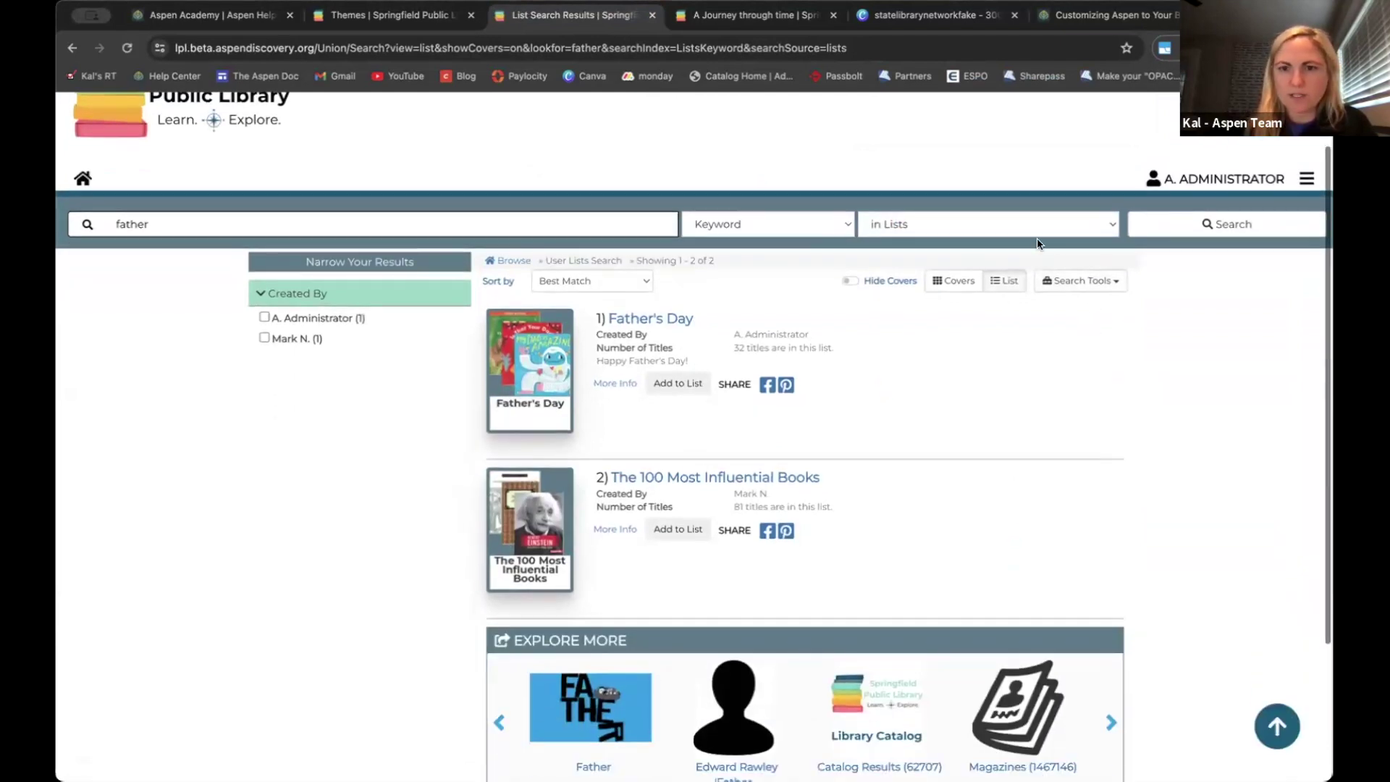
pyautogui.scroll(-1, 982, 427)
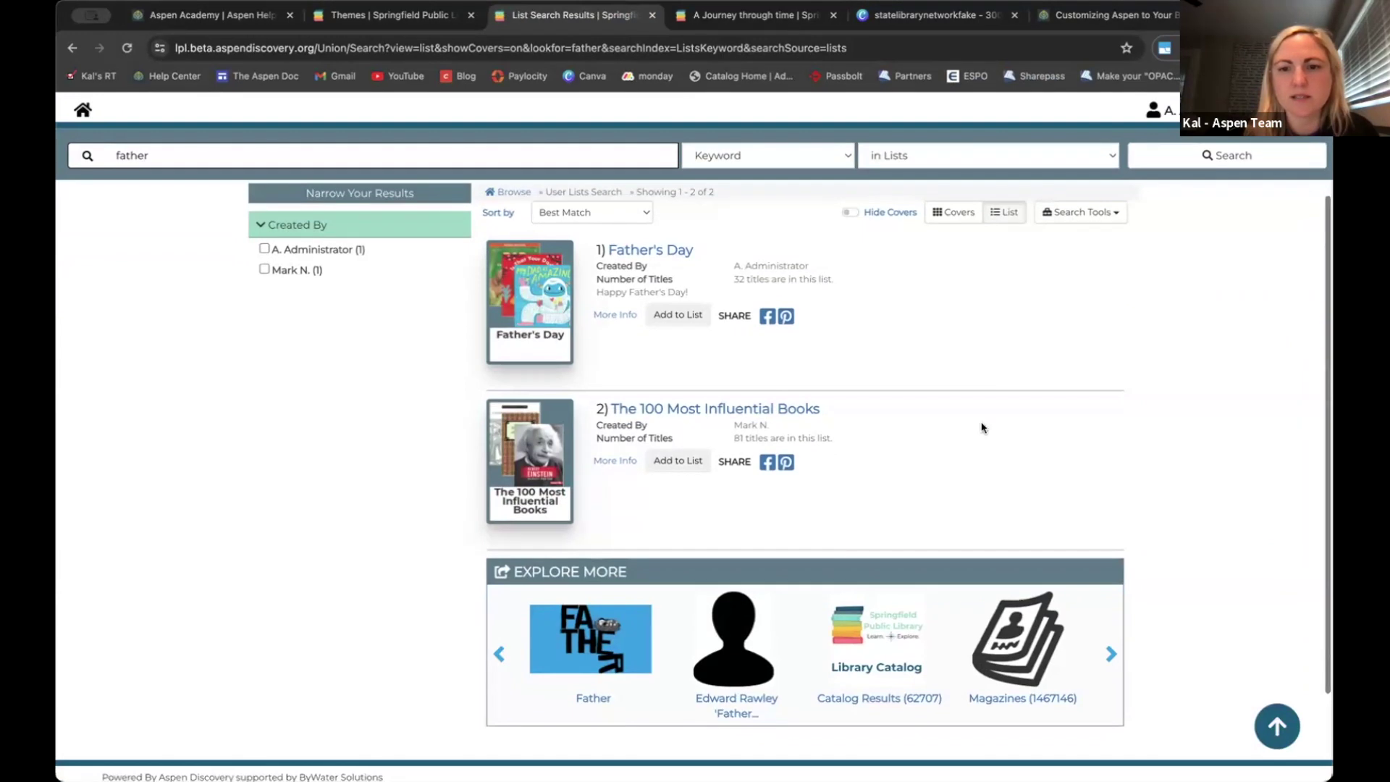
pyautogui.scroll(-2, 981, 428)
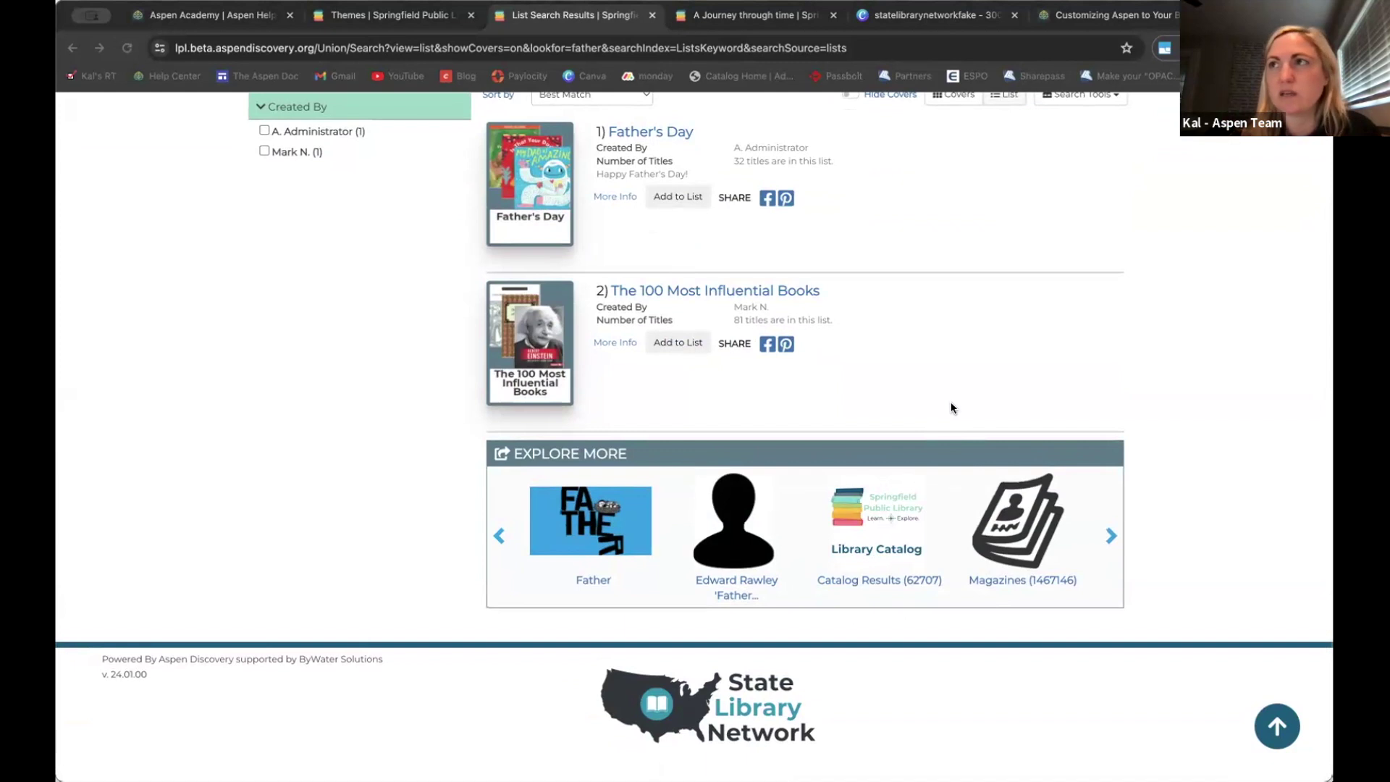
pyautogui.scroll(1, 950, 408)
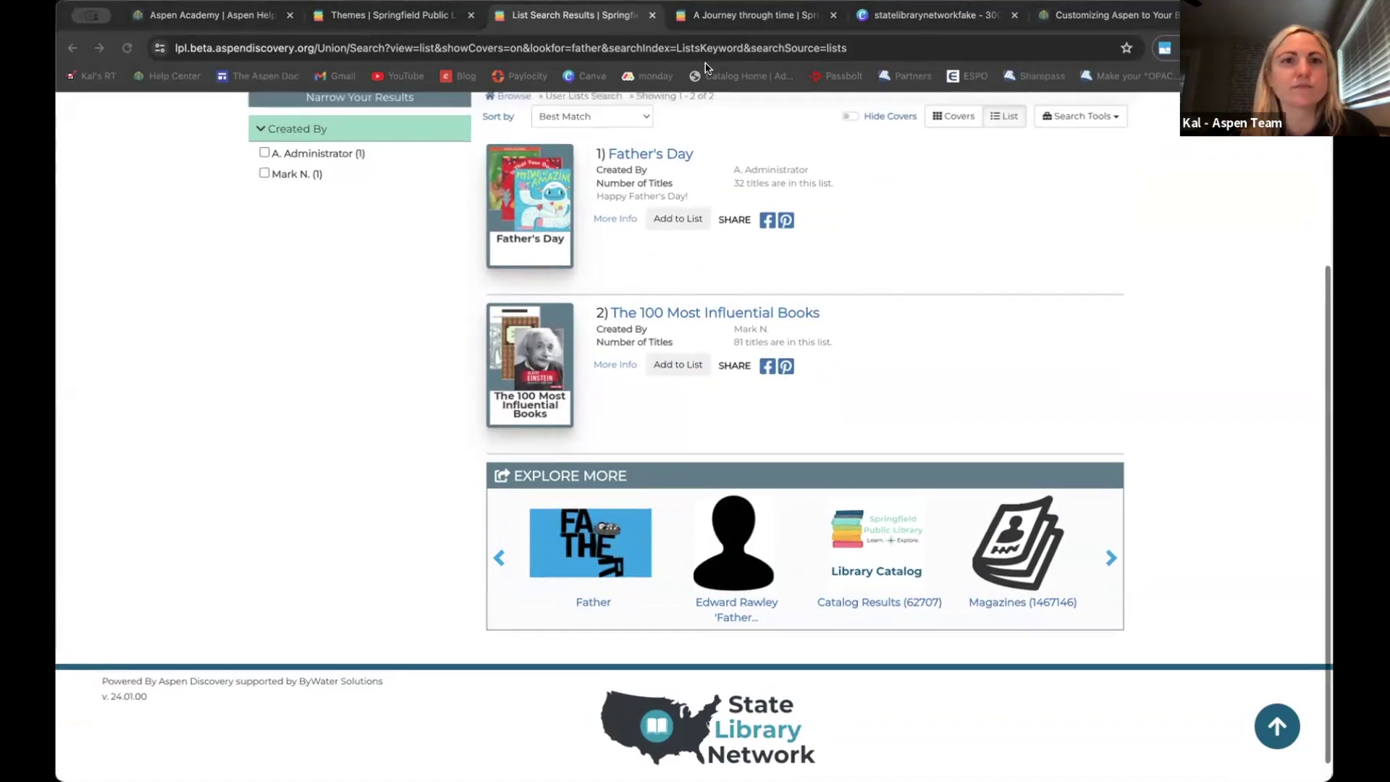
# Return to the theme settings and review the remaining sections below Explore More Images plus the Libraries and Locations assignments
pyautogui.click(383, 15)
pyautogui.scroll(-5, 357, 410)
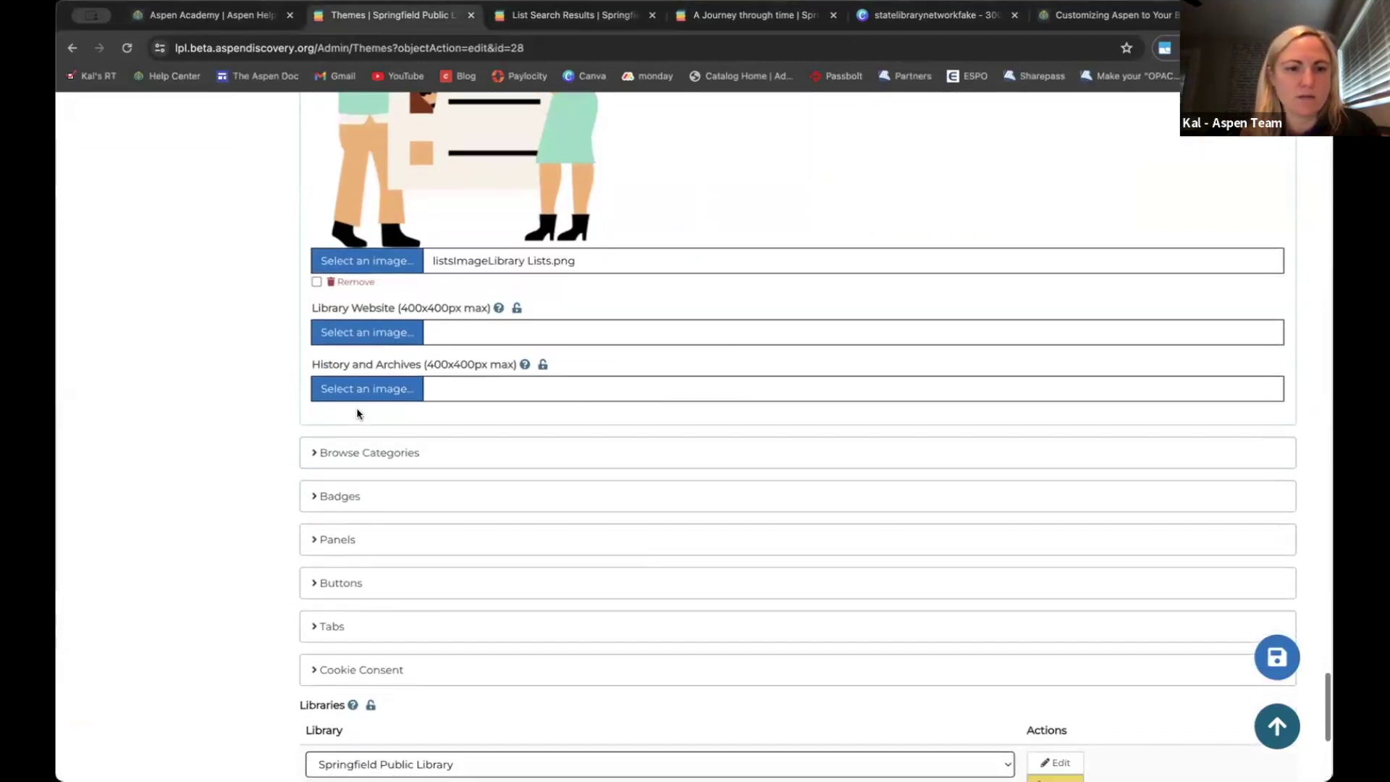
pyautogui.scroll(-5, 357, 414)
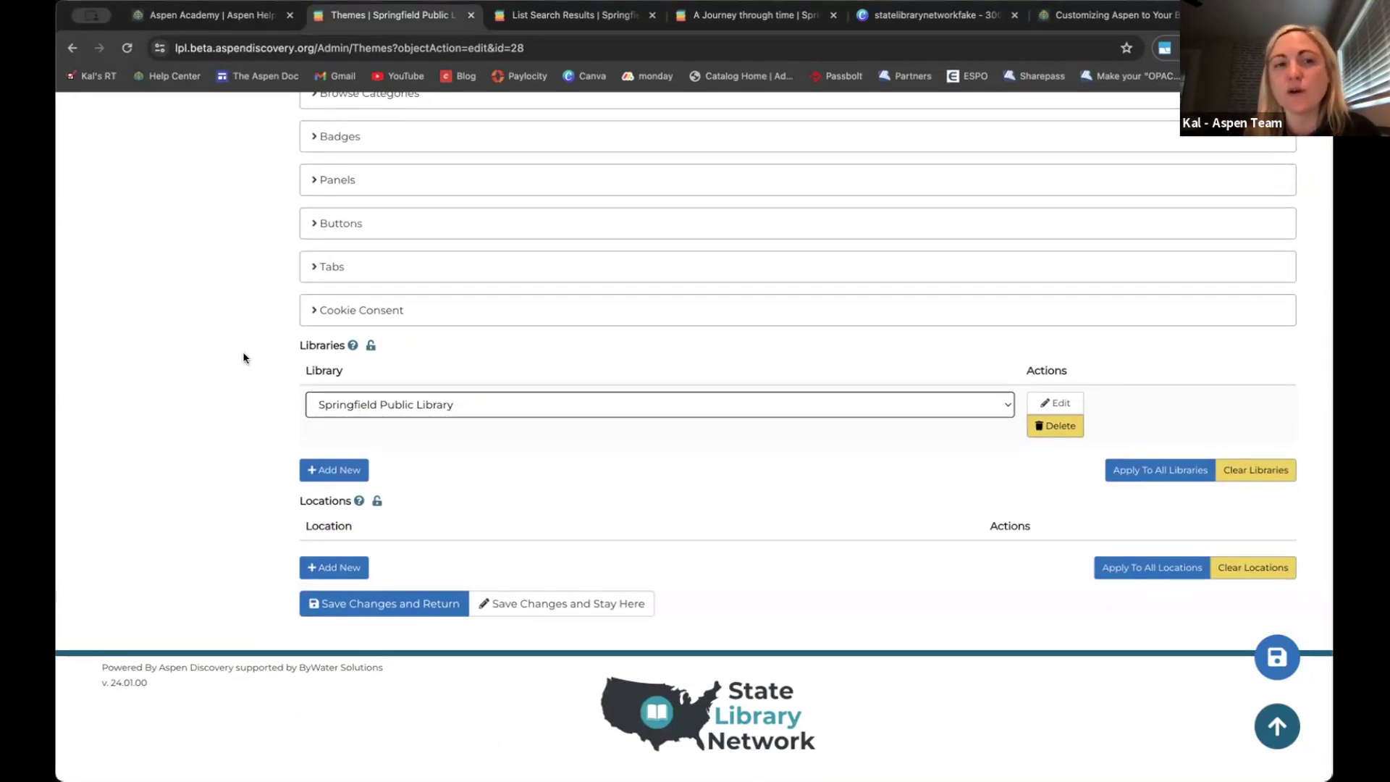
pyautogui.scroll(1, 243, 356)
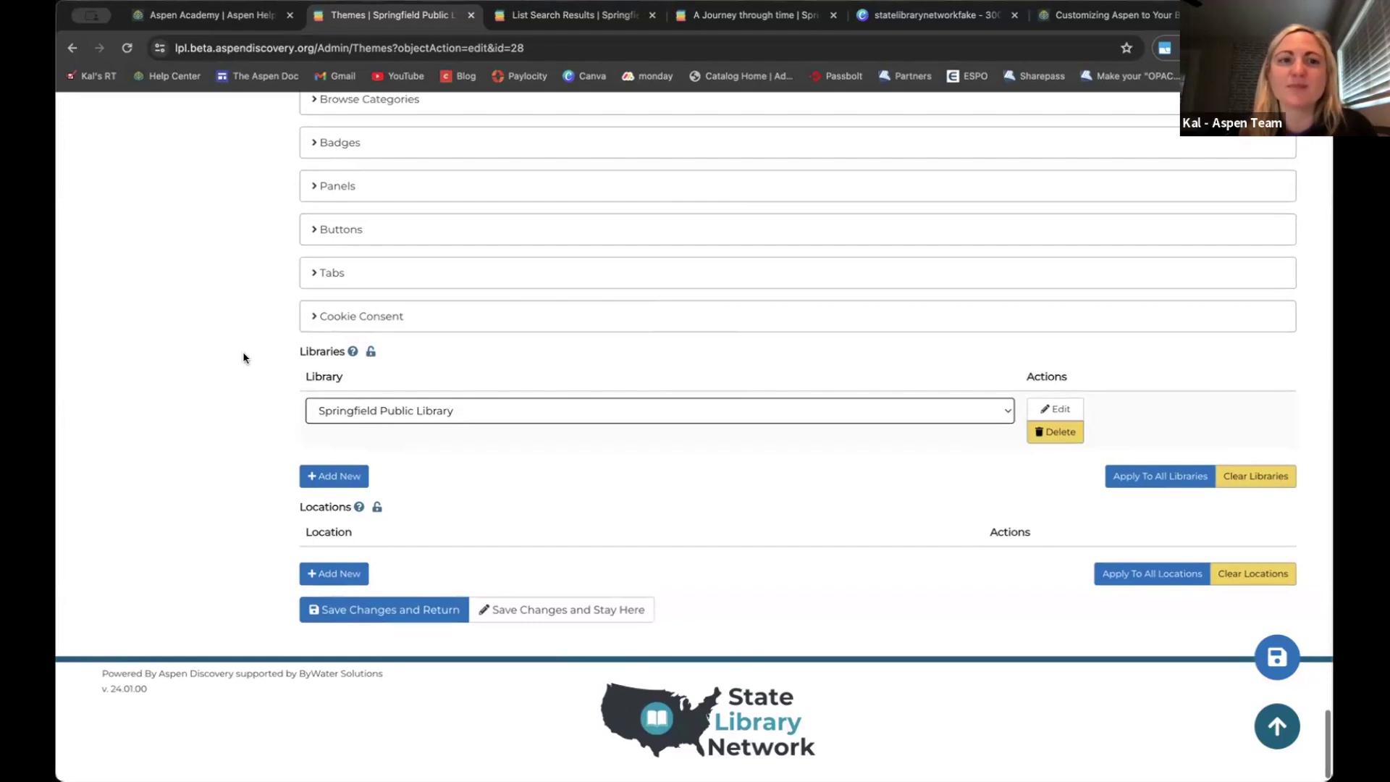
pyautogui.scroll(1, 244, 356)
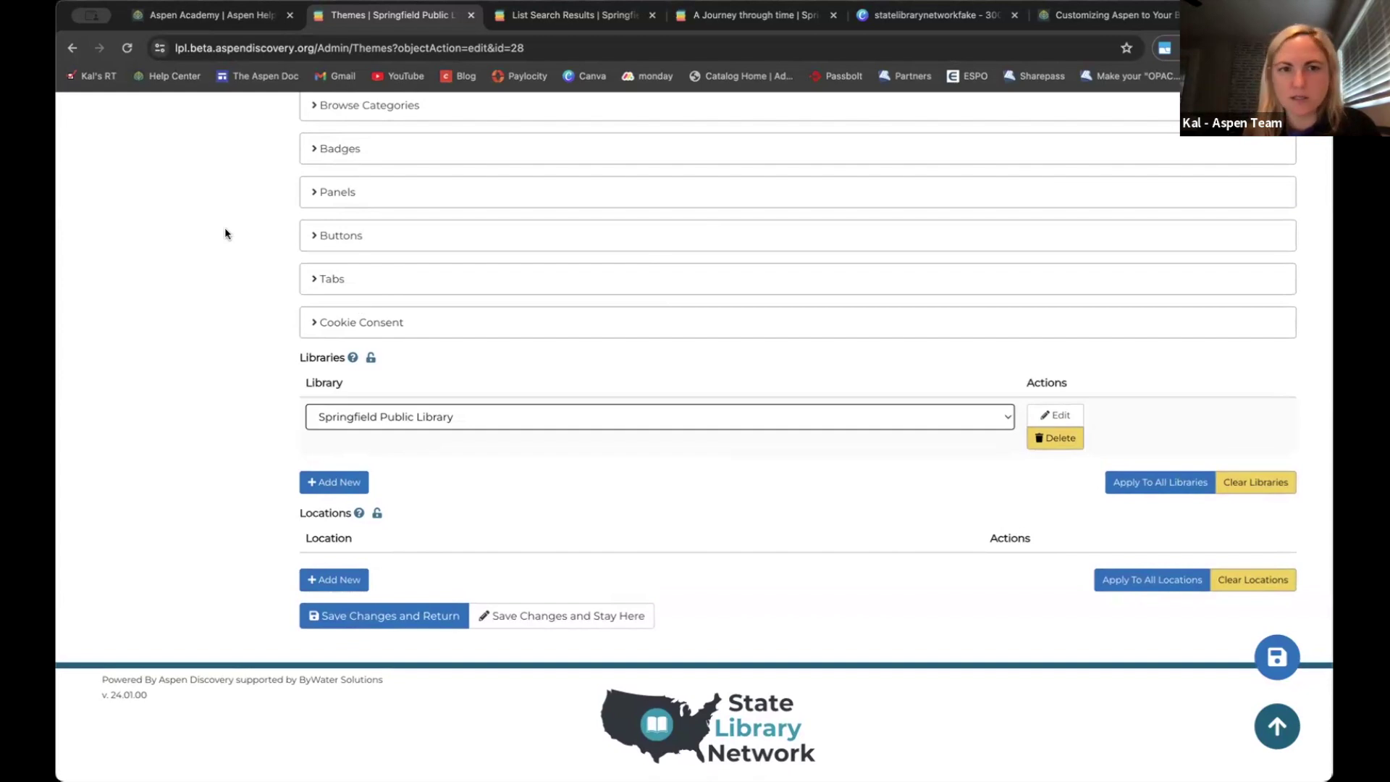
pyautogui.scroll(3, 224, 233)
pyautogui.scroll(1, 224, 234)
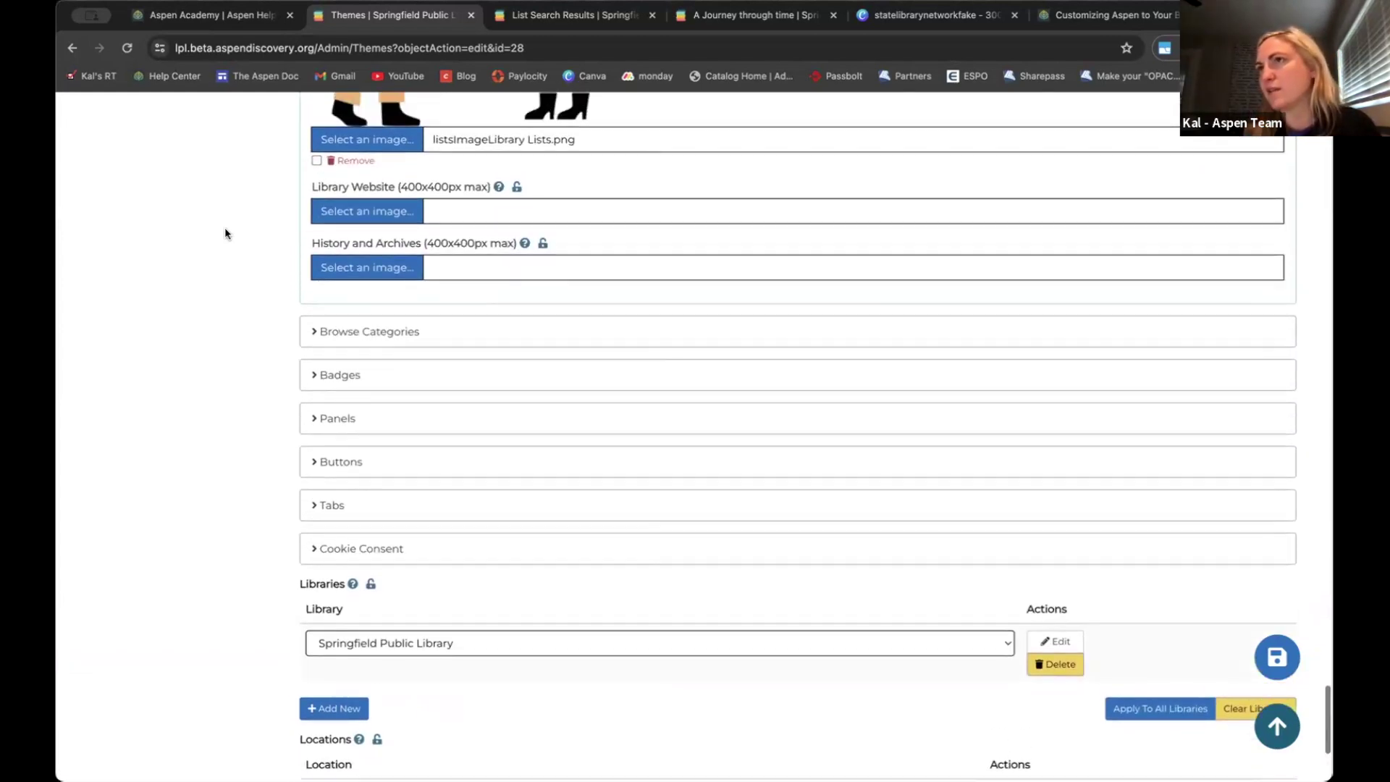
# Go back to the start of the theme page, view the main menu's links and languages, and close the menu
pyautogui.scroll(6, 1185, 606)
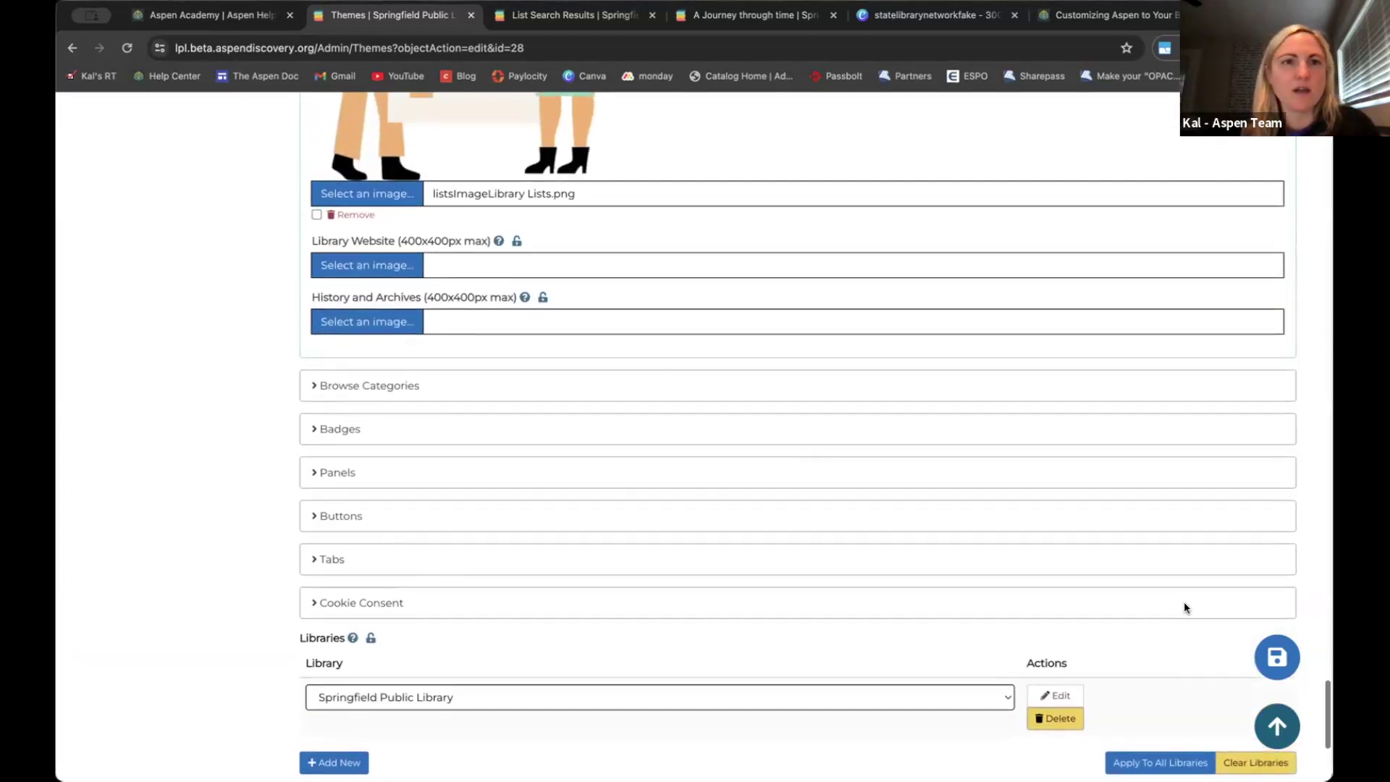
pyautogui.scroll(20, 1184, 606)
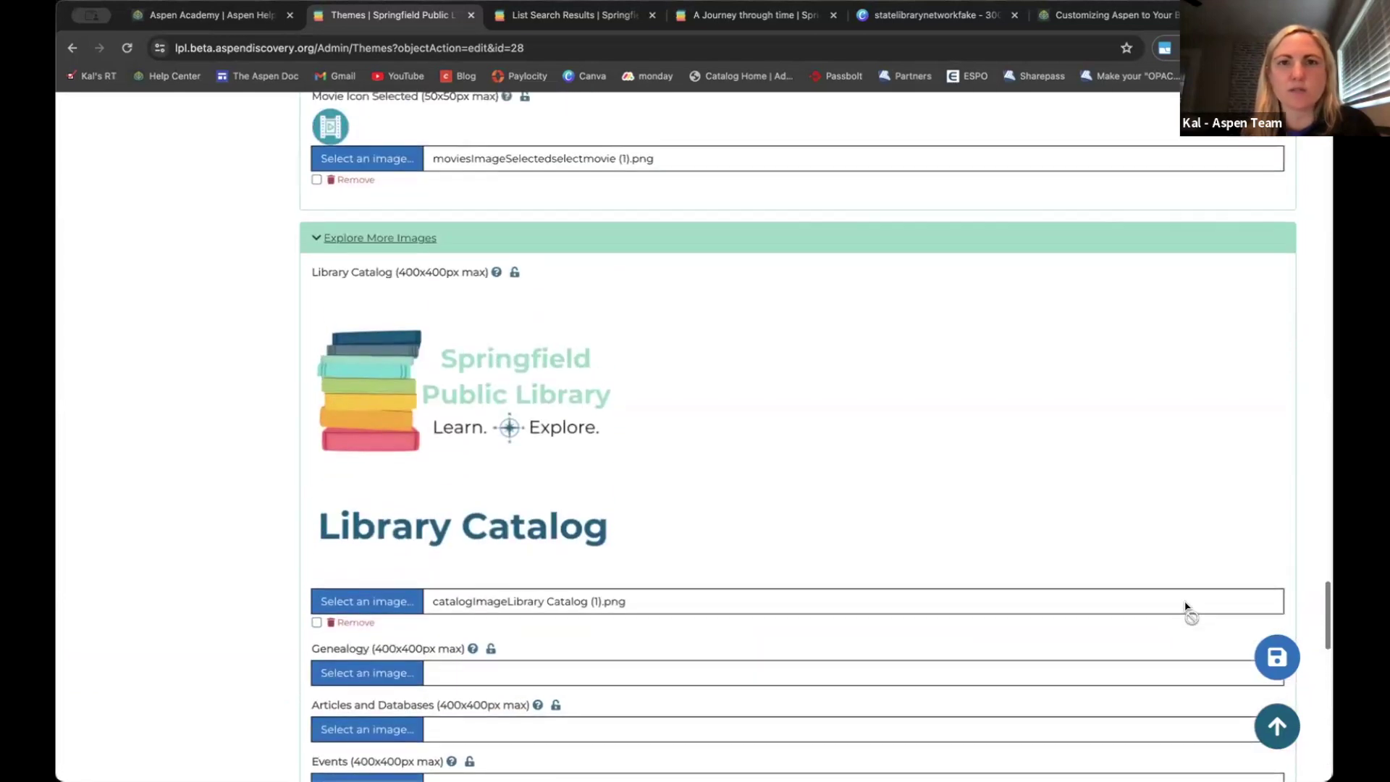
pyautogui.scroll(20, 1184, 602)
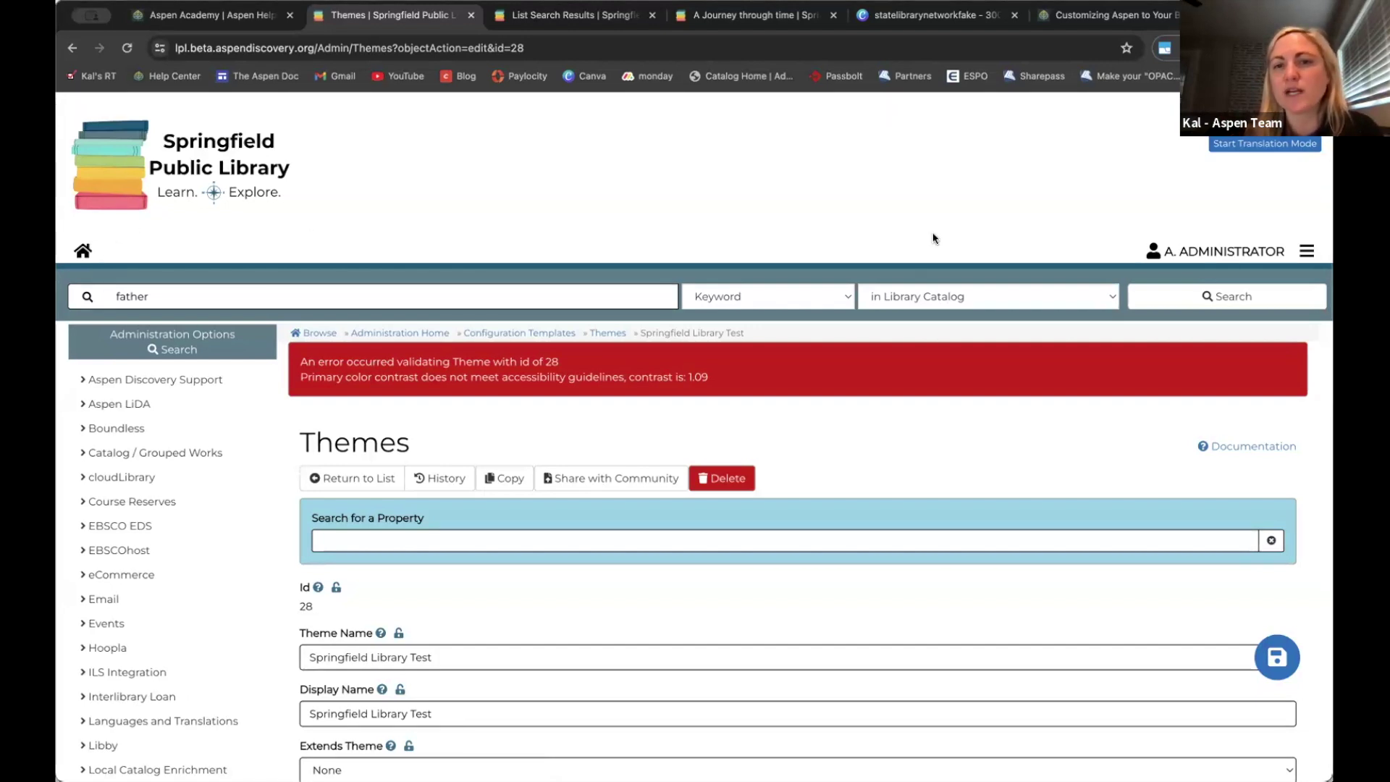
pyautogui.click(1307, 254)
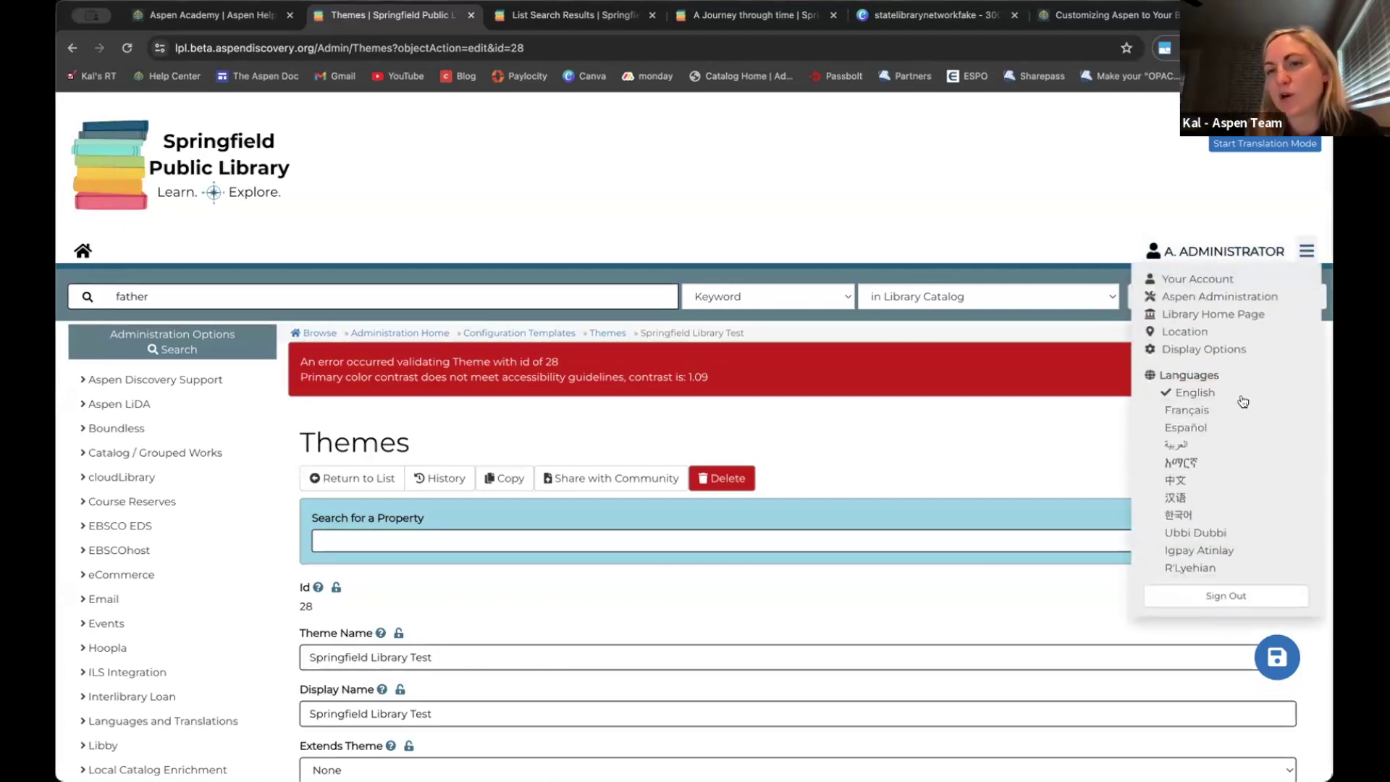
pyautogui.click(1033, 211)
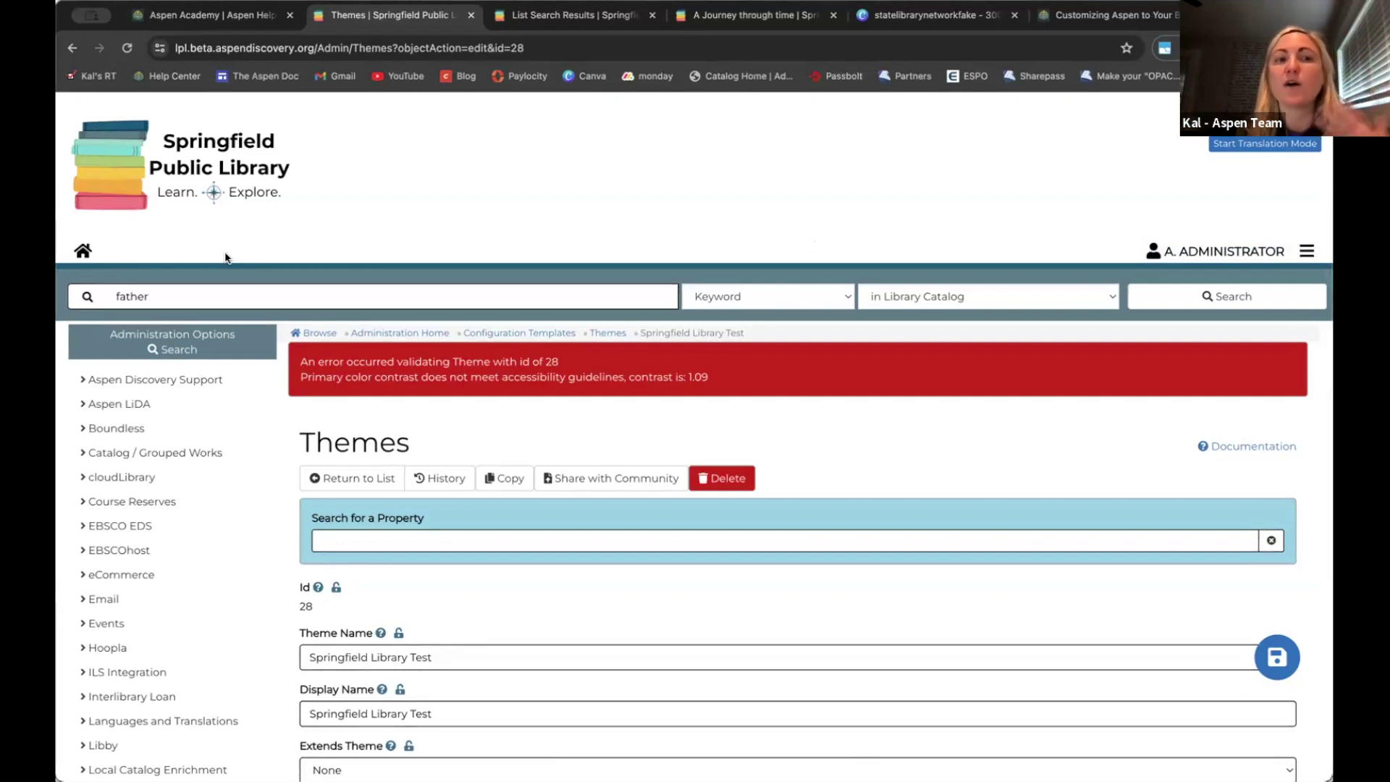
# Go to Aspen Administration, search the settings for "library sy" and open Library Systems
pyautogui.click(1306, 251)
pyautogui.click(1206, 296)
pyautogui.click(757, 294)
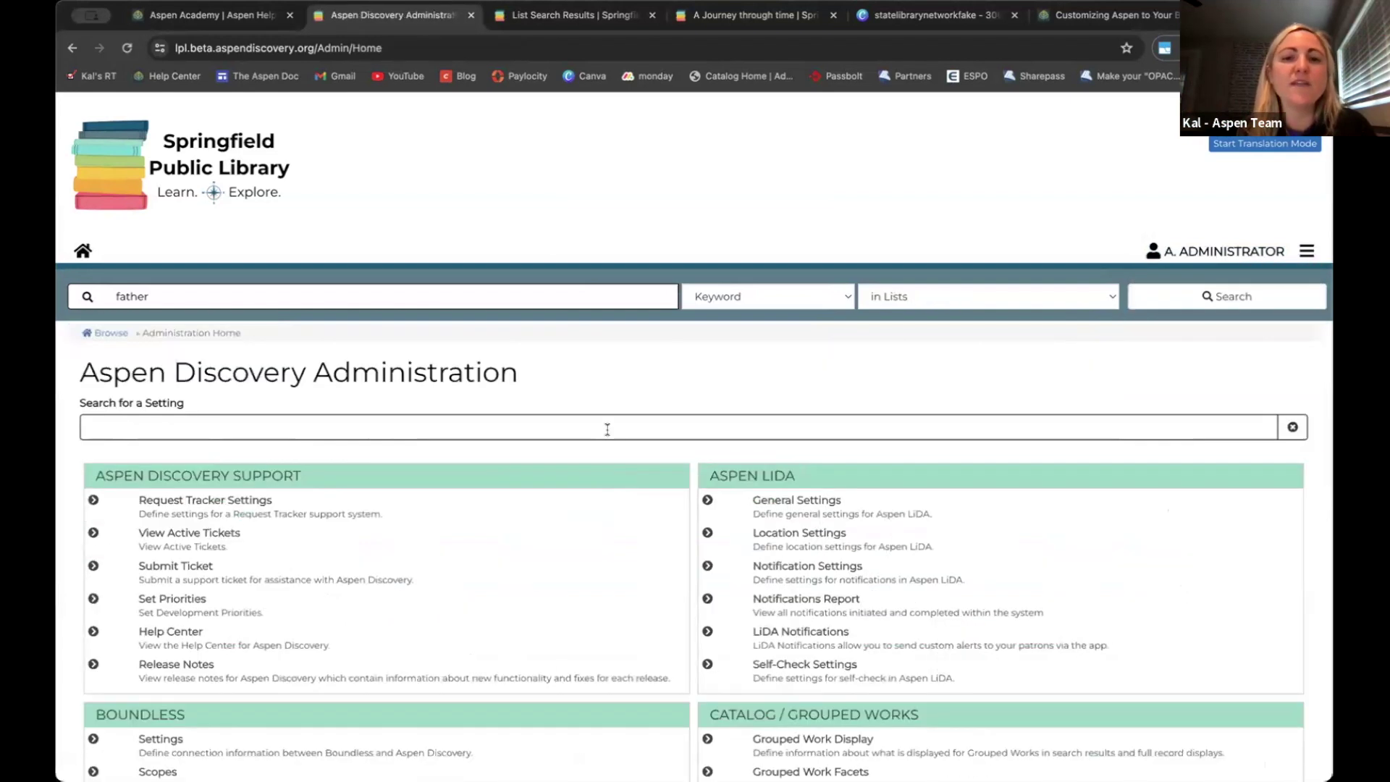
pyautogui.click(608, 429)
pyautogui.write('library s')
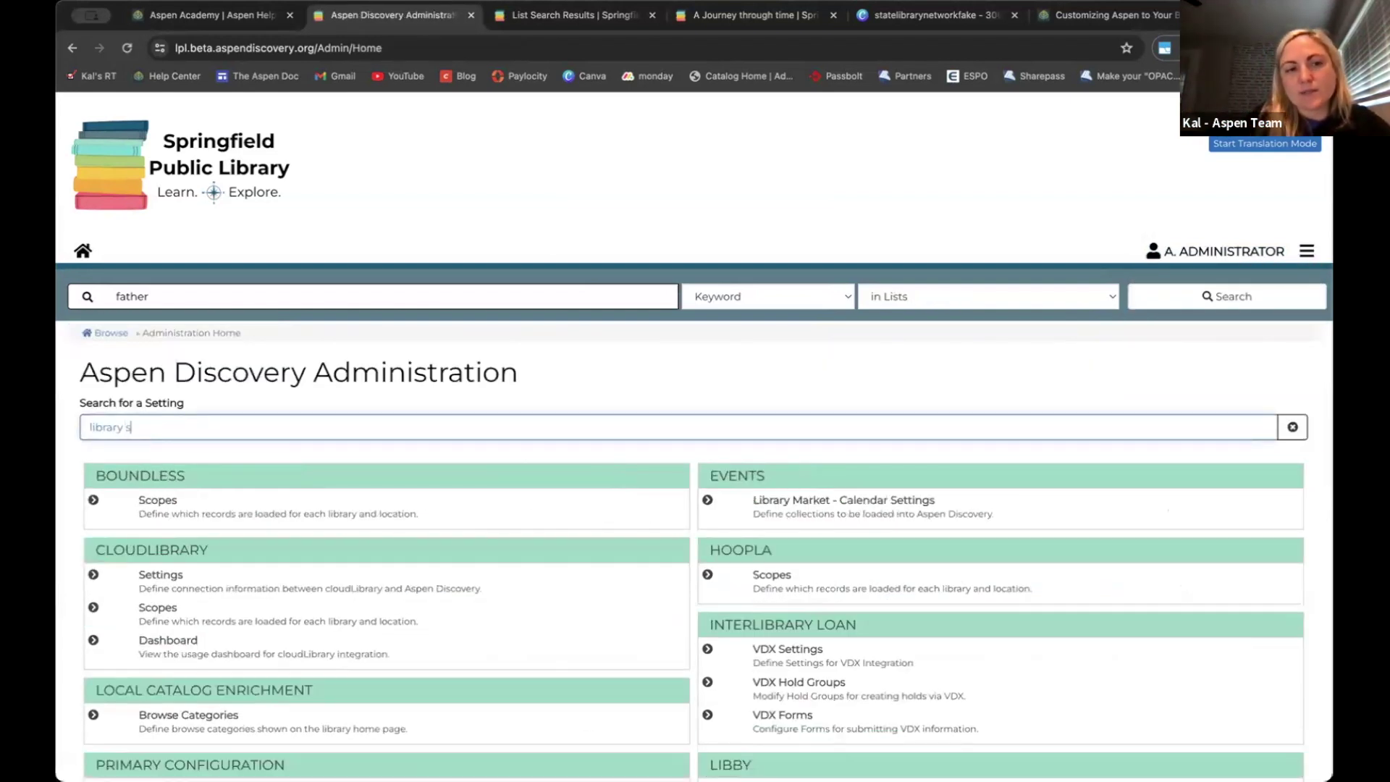
pyautogui.write('y')
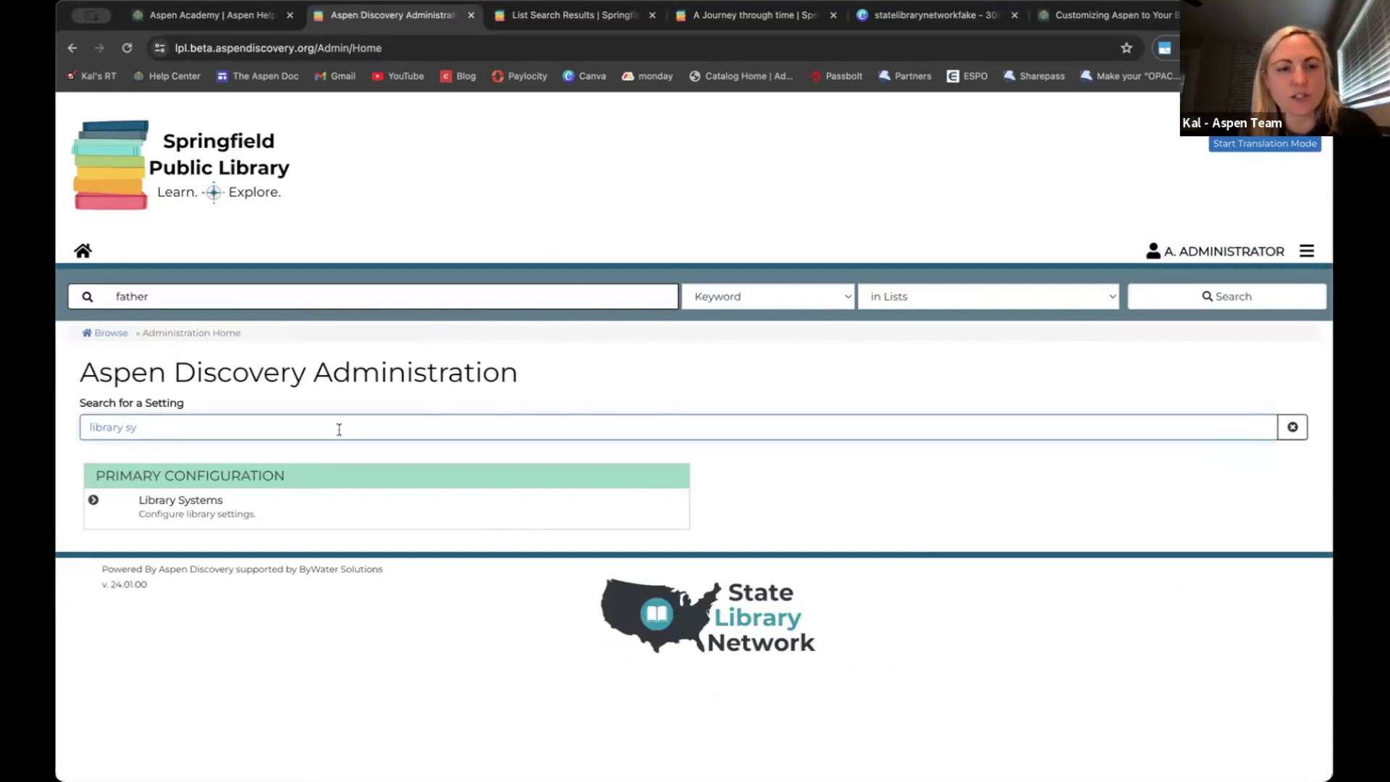
pyautogui.click(191, 503)
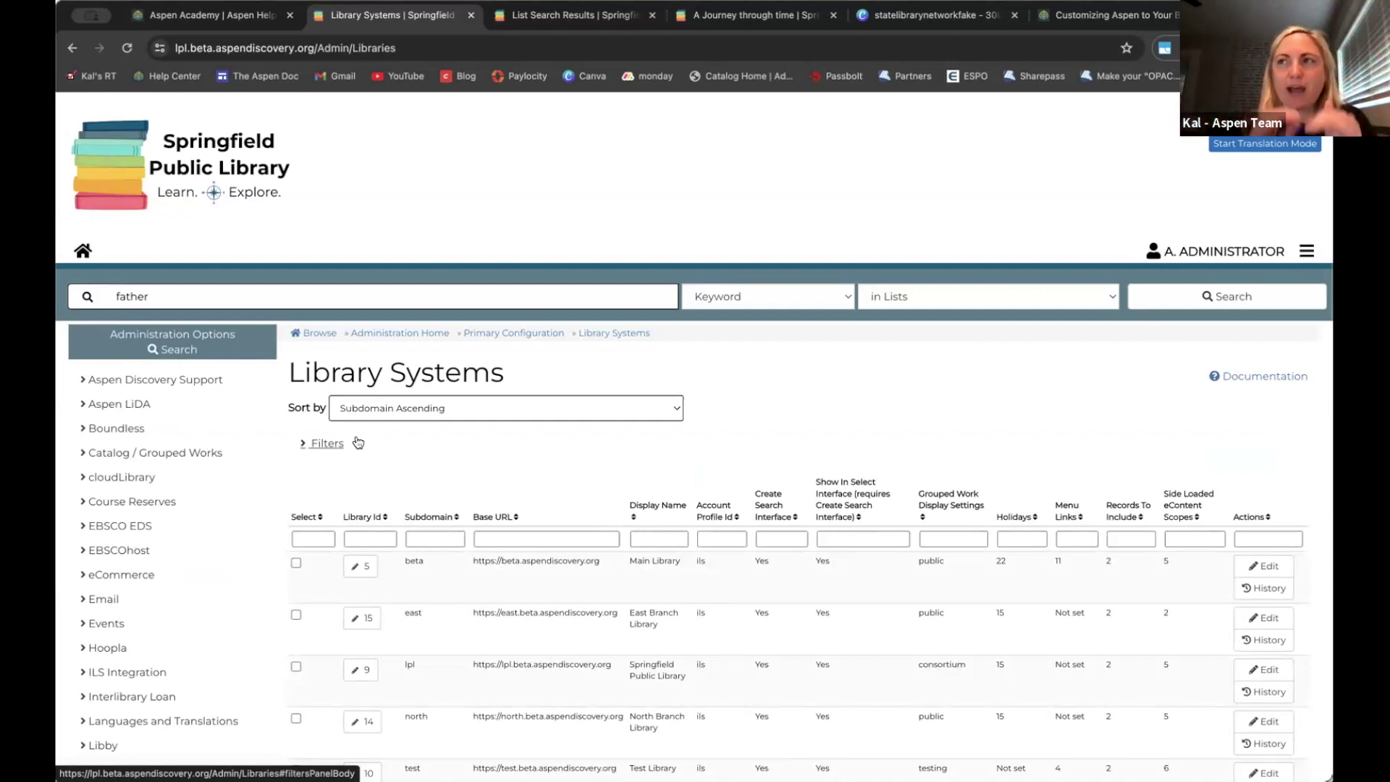
# Filter the library systems by the display name "spring" and open Springfield Public Library for editing
pyautogui.scroll(-2, 450, 415)
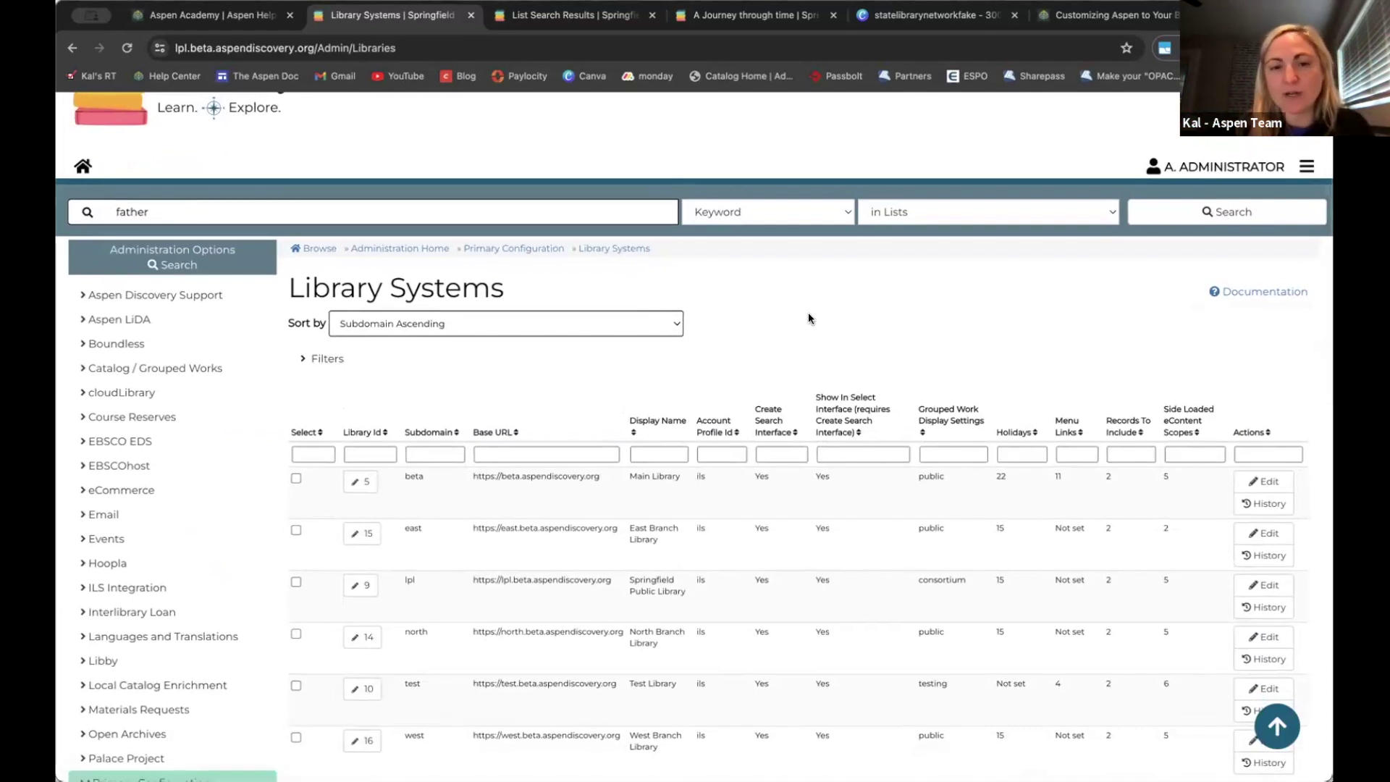
pyautogui.scroll(-1, 808, 312)
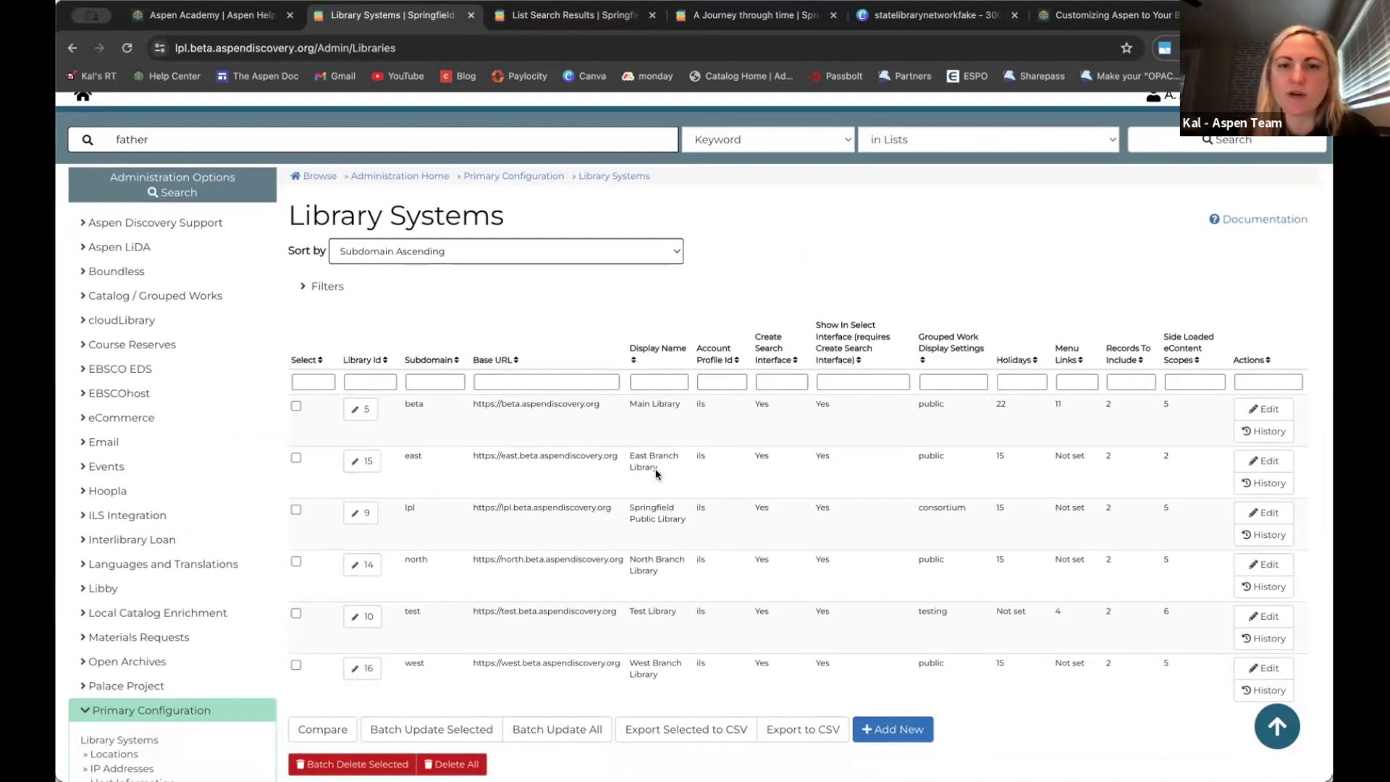
pyautogui.click(656, 379)
pyautogui.write('spring')
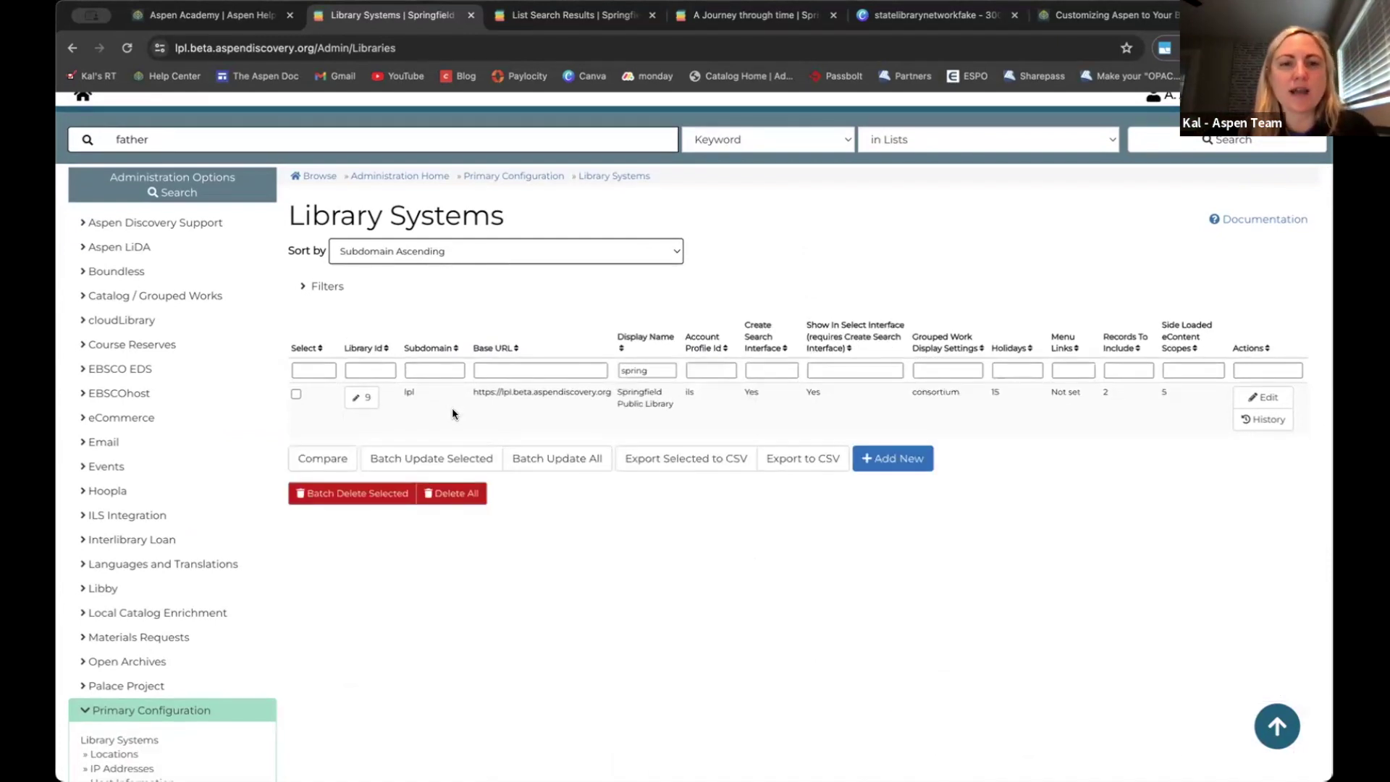
pyautogui.click(357, 401)
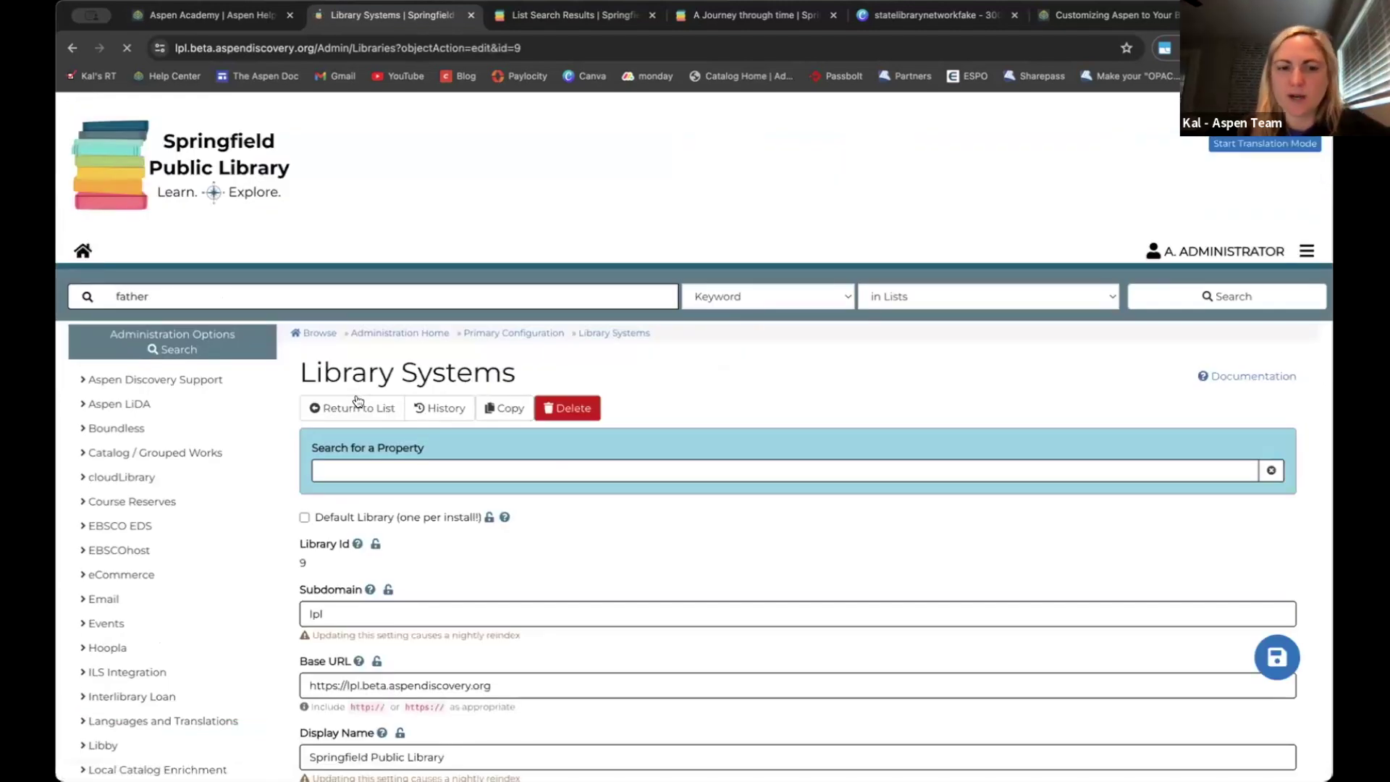
# Add two blank rows to the Menu Links section of the Springfield Public Library settings
pyautogui.scroll(-10, 357, 400)
pyautogui.scroll(-13, 358, 401)
pyautogui.scroll(-15, 358, 400)
pyautogui.scroll(-10, 357, 400)
pyautogui.scroll(-2, 278, 440)
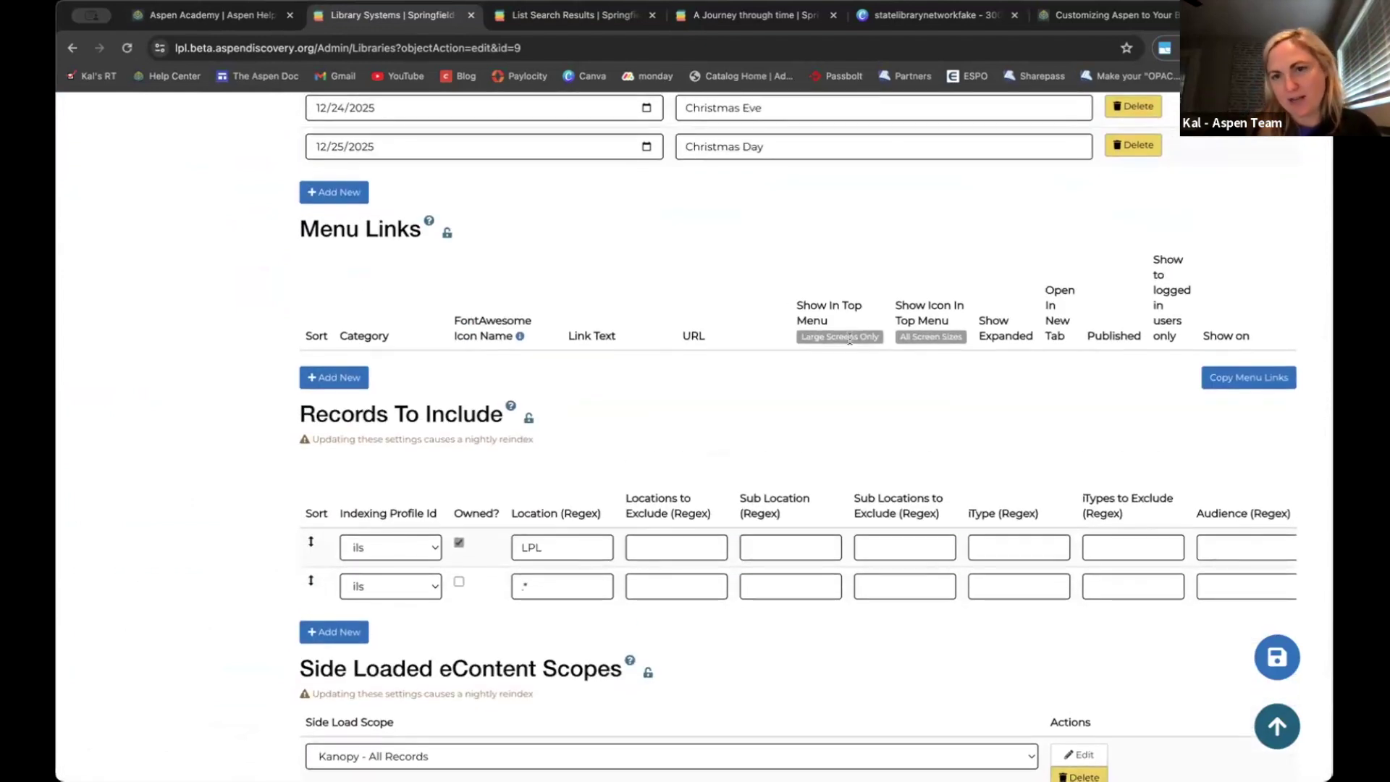
pyautogui.scroll(-1, 968, 387)
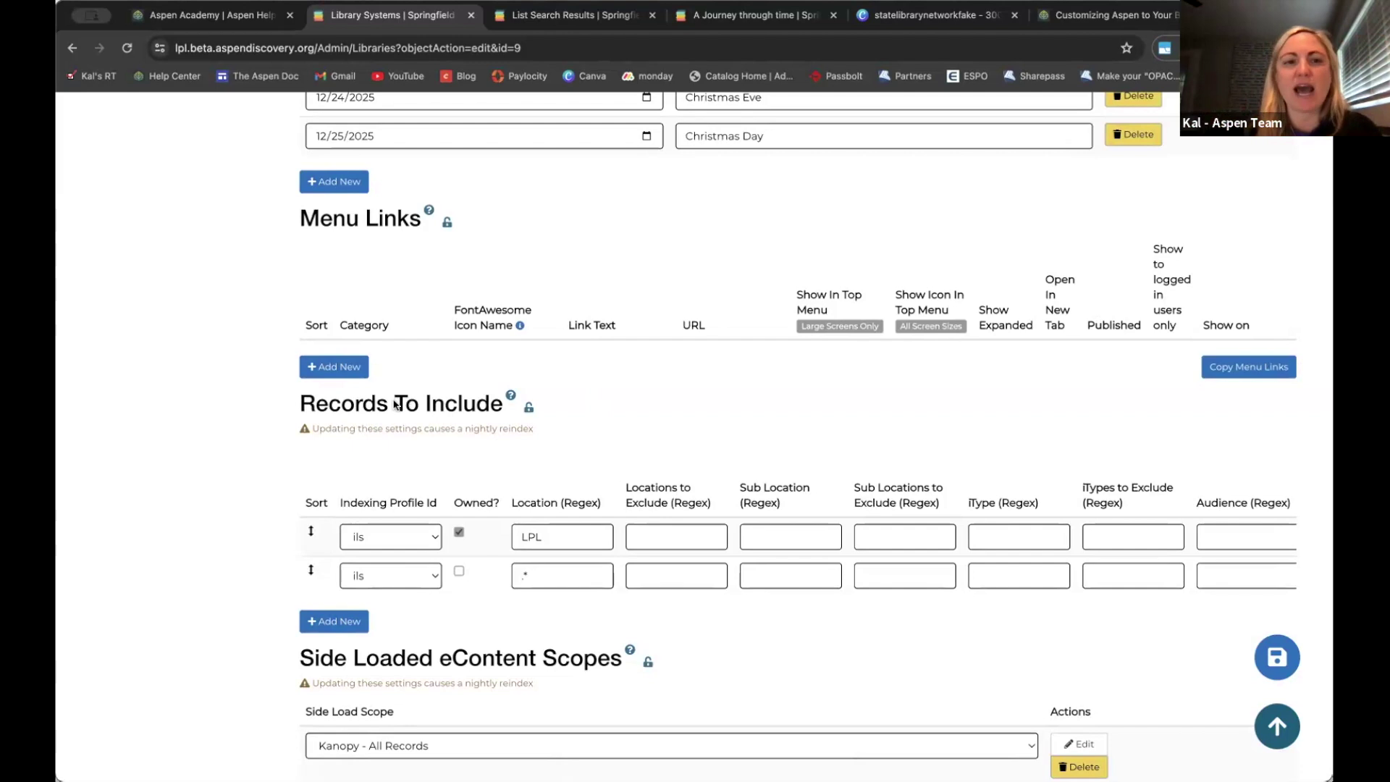
pyautogui.click(335, 372)
pyautogui.click(334, 404)
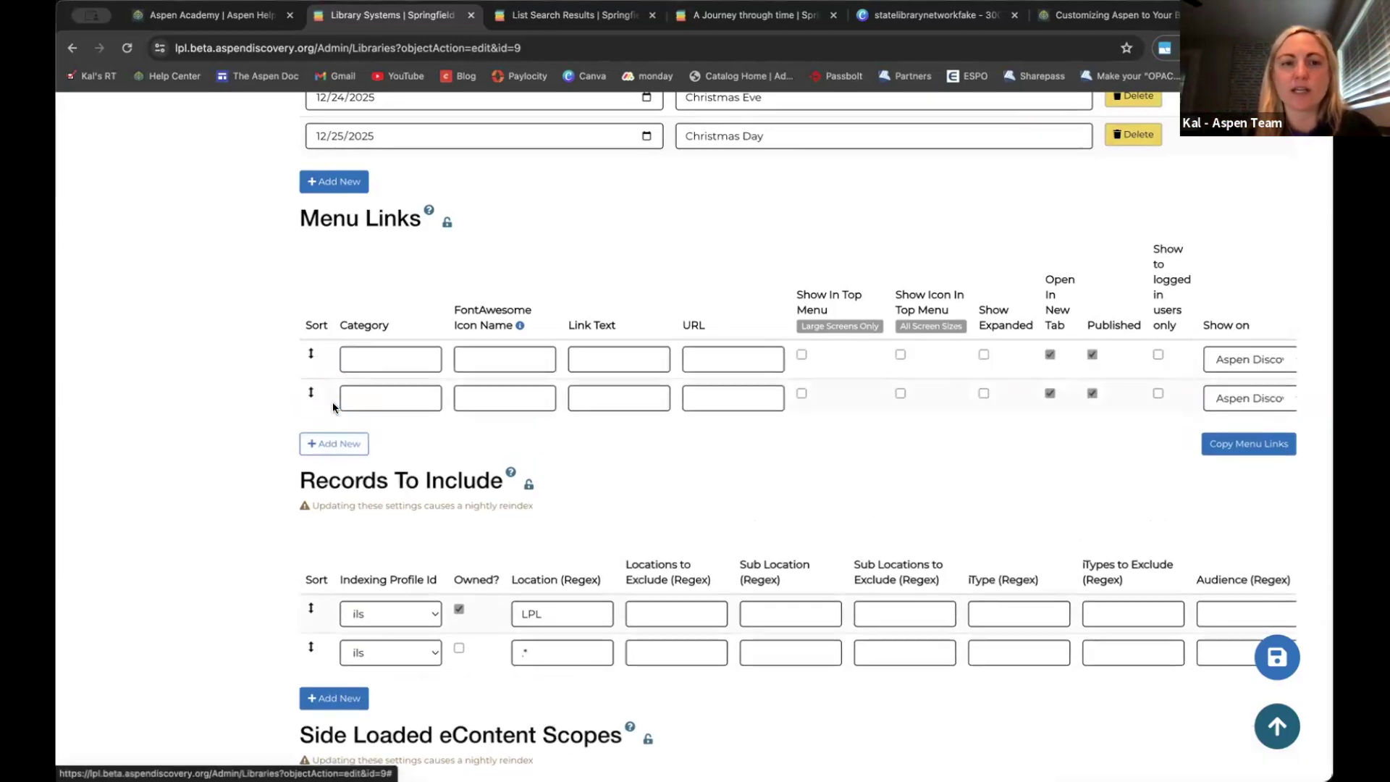
# Add three more blank rows to the Menu Links section and set the first row's category to Events
pyautogui.click(331, 448)
pyautogui.click(330, 485)
pyautogui.click(330, 518)
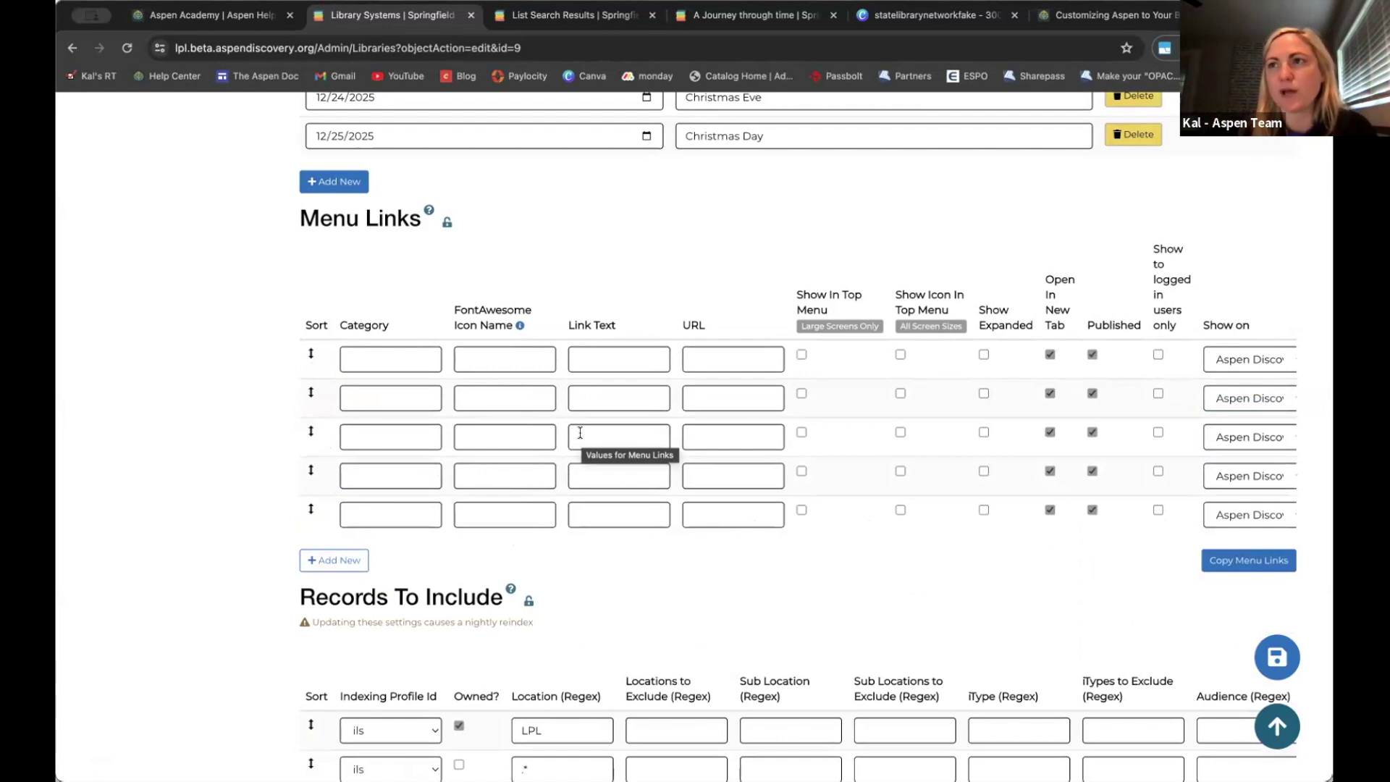
pyautogui.click(386, 366)
pyautogui.write('Eve')
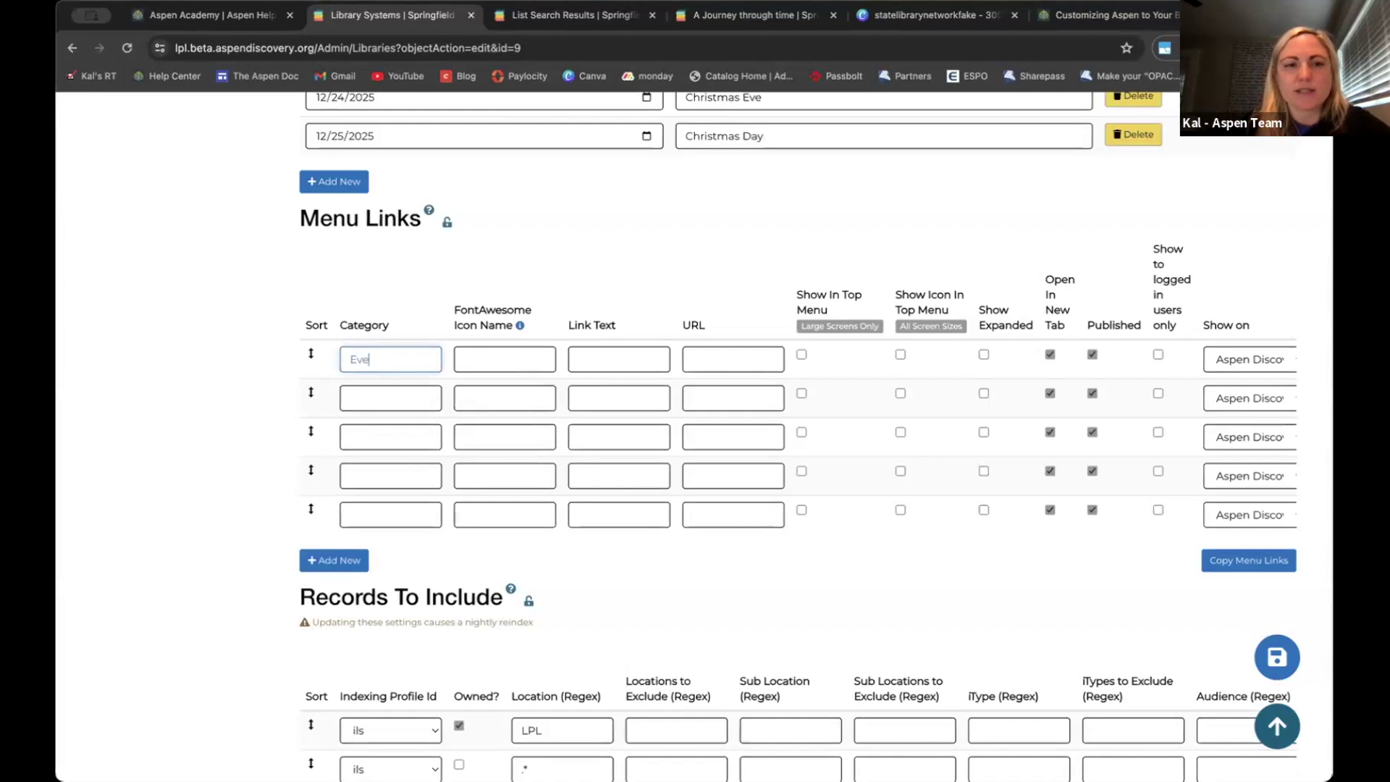
pyautogui.write('nts')
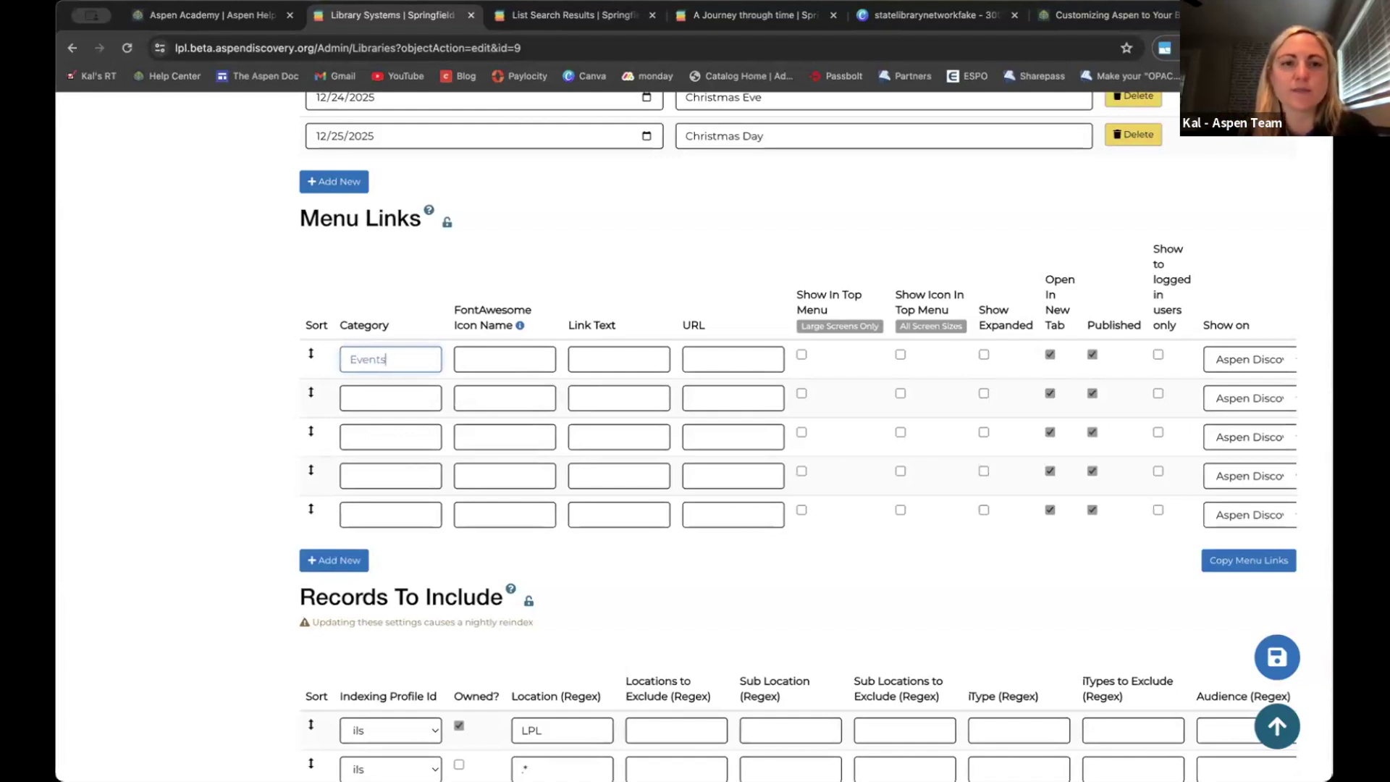
# Open the Font Awesome icon reference for the icon name setting and search its free solid icons for "calendar"
pyautogui.click(520, 327)
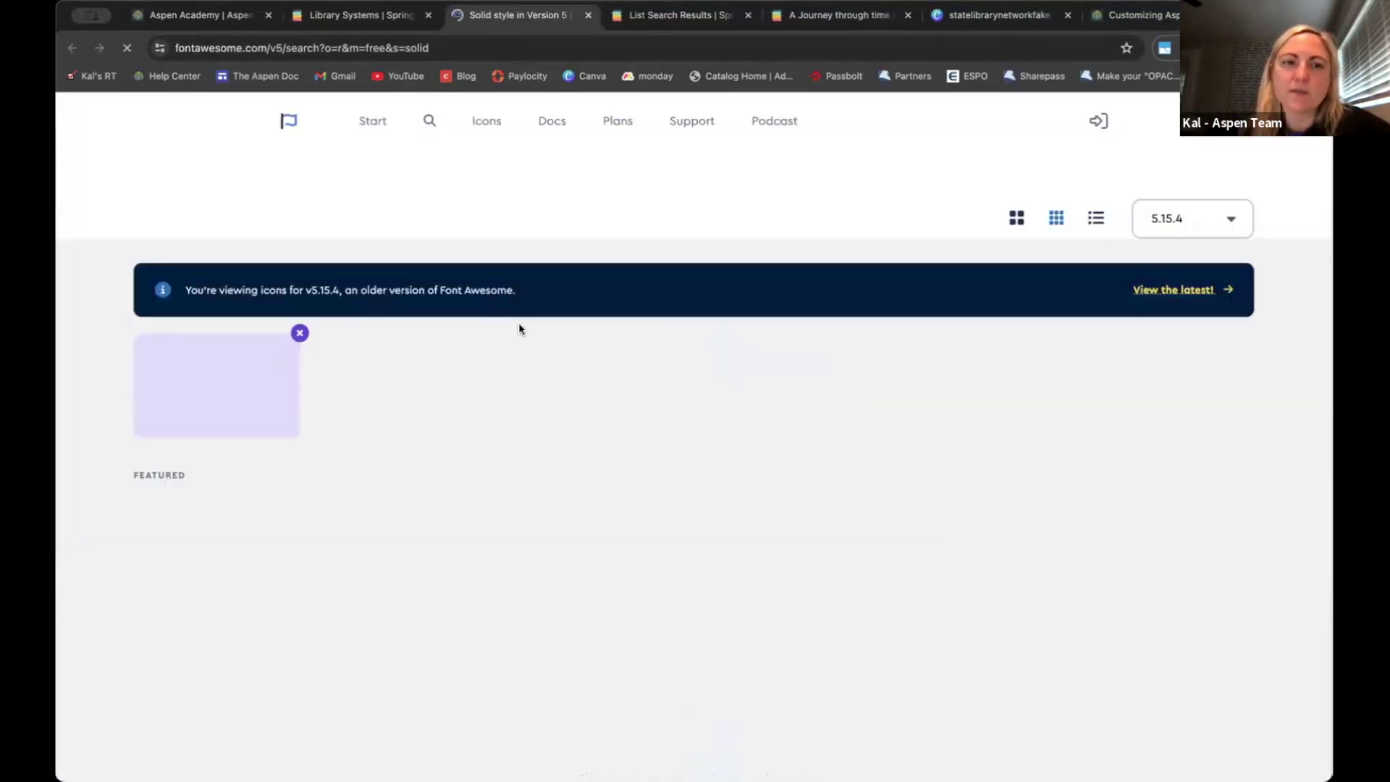
pyautogui.scroll(-1, 339, 358)
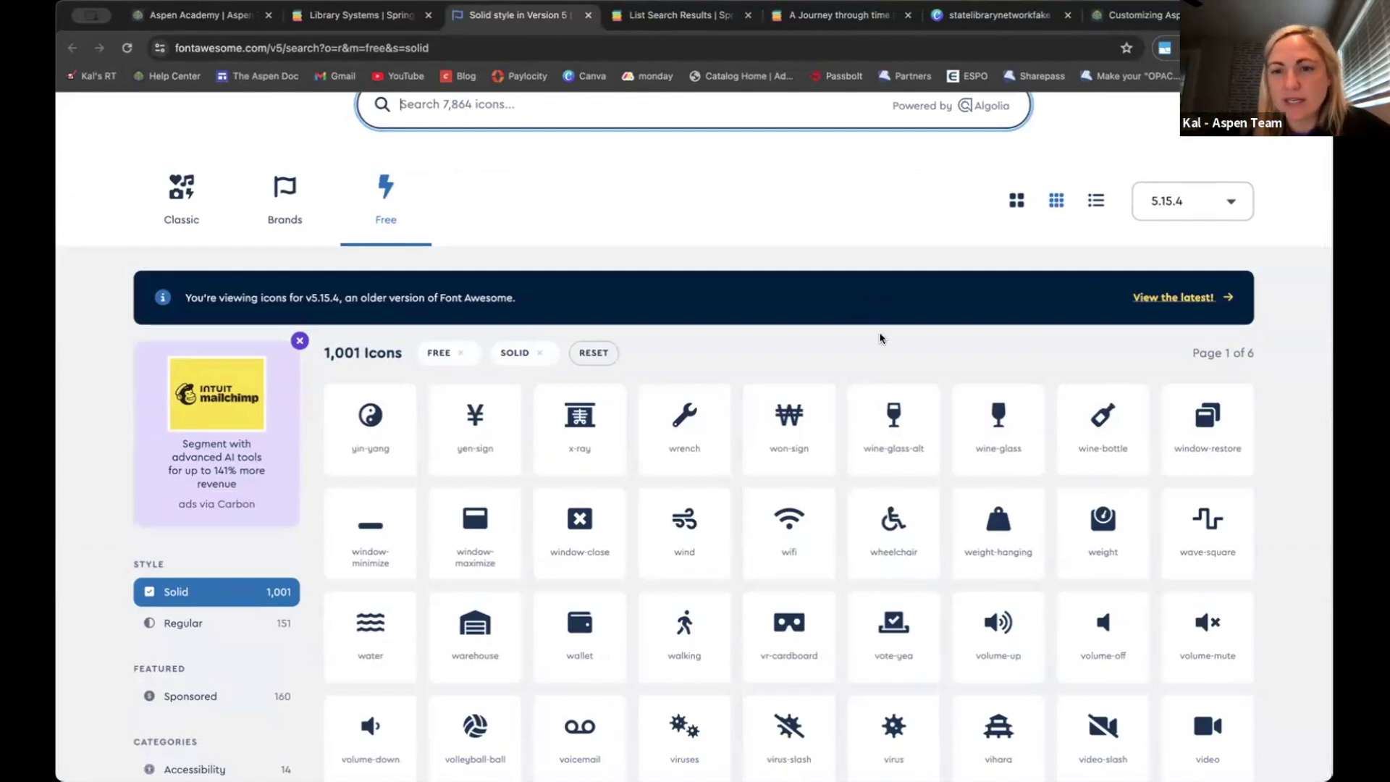
pyautogui.scroll(-1, 878, 336)
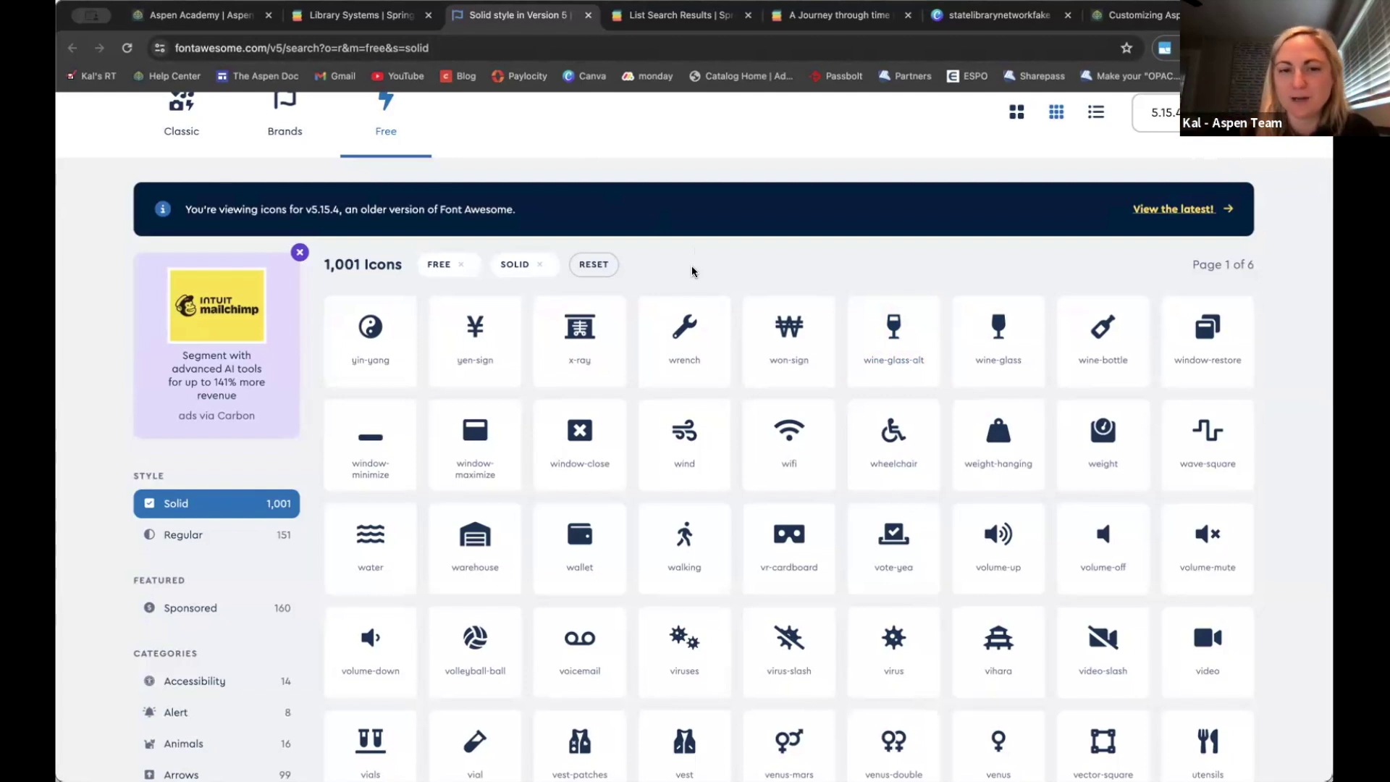
pyautogui.scroll(-3, 693, 287)
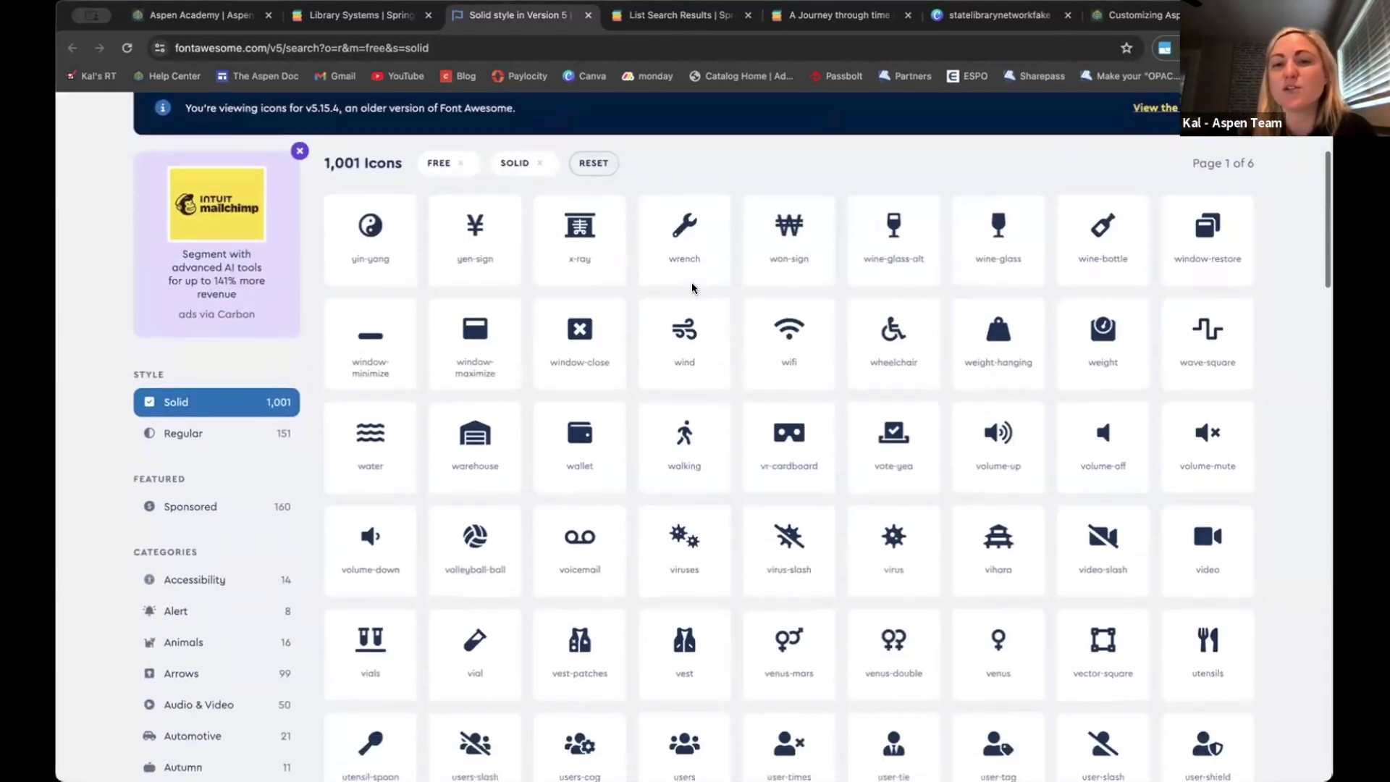
pyautogui.scroll(5, 692, 287)
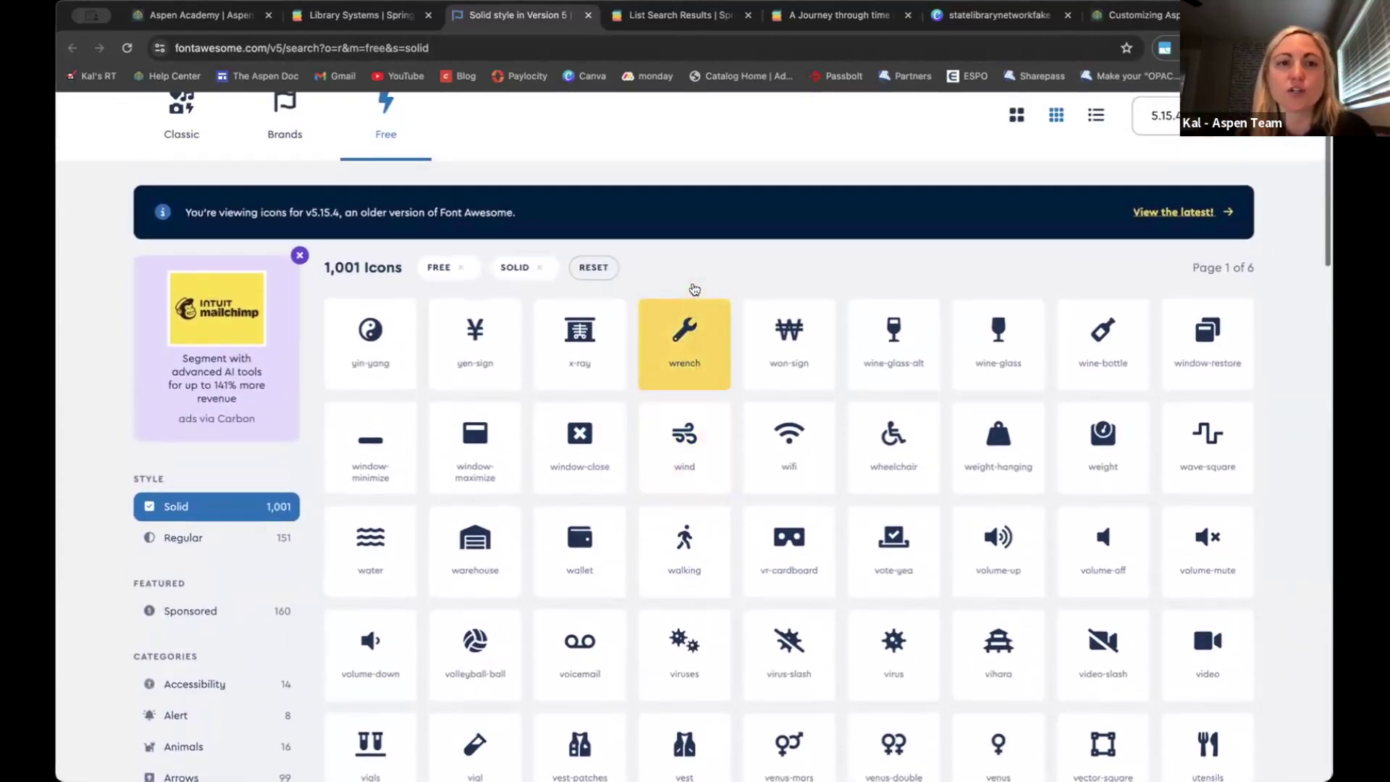
pyautogui.write('alendar')
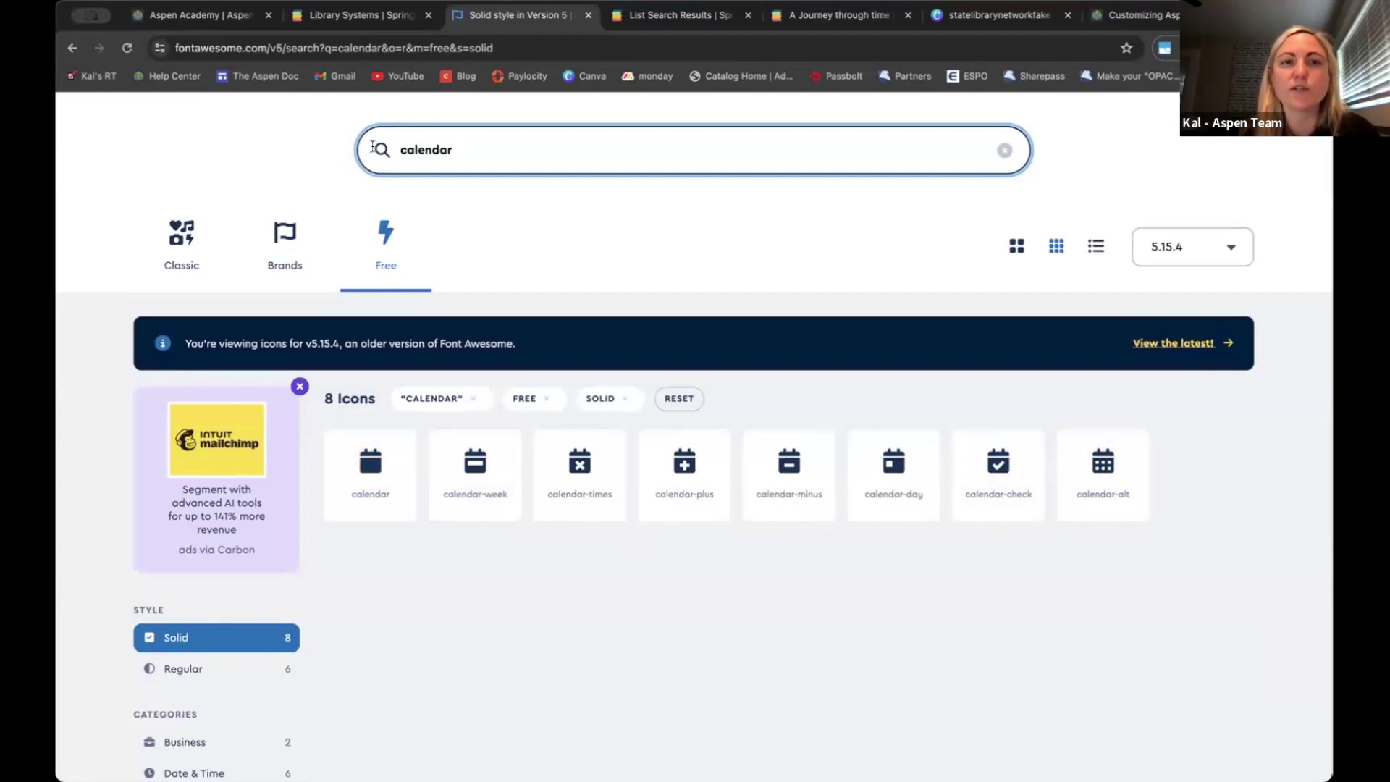
# Return to the Library Systems page and give the Events row the icon name calendar and the link text Events
pyautogui.click(381, 21)
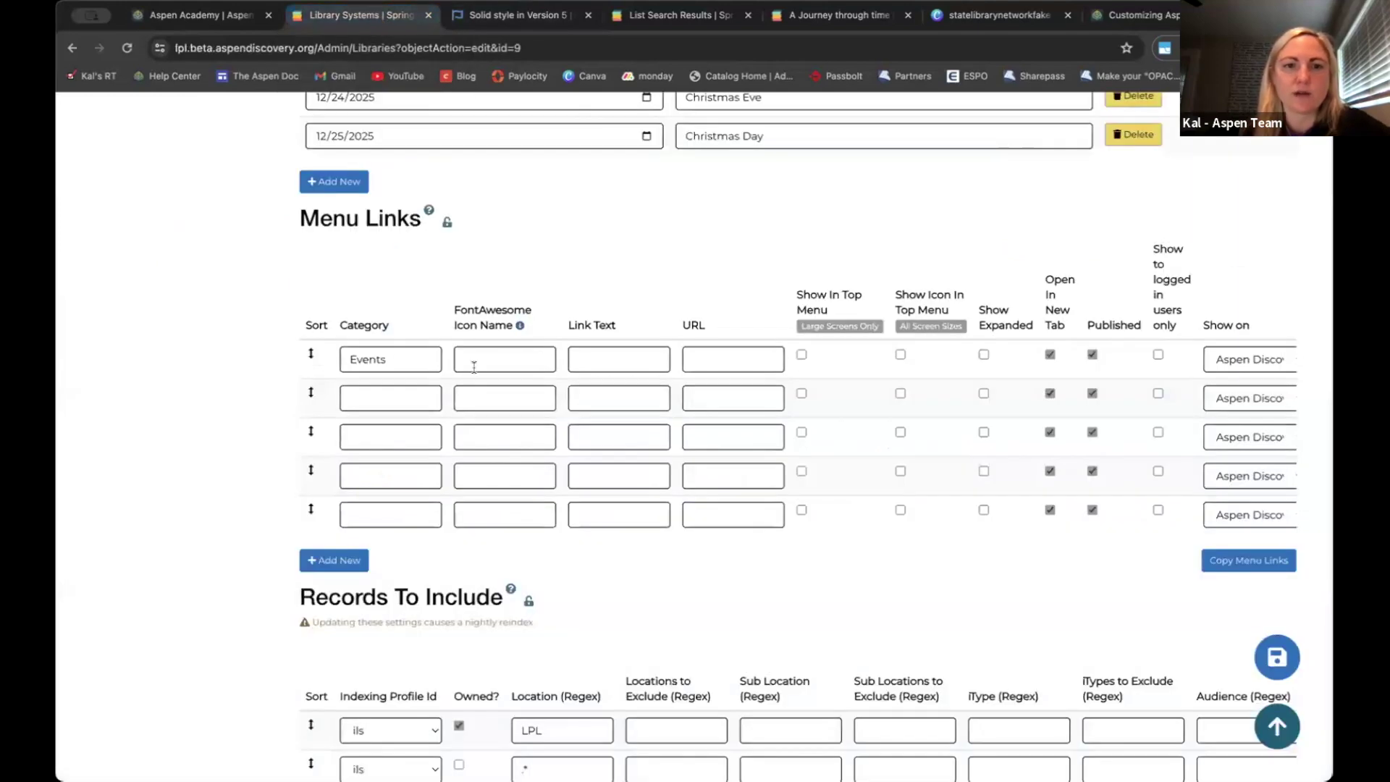
pyautogui.write('calendar')
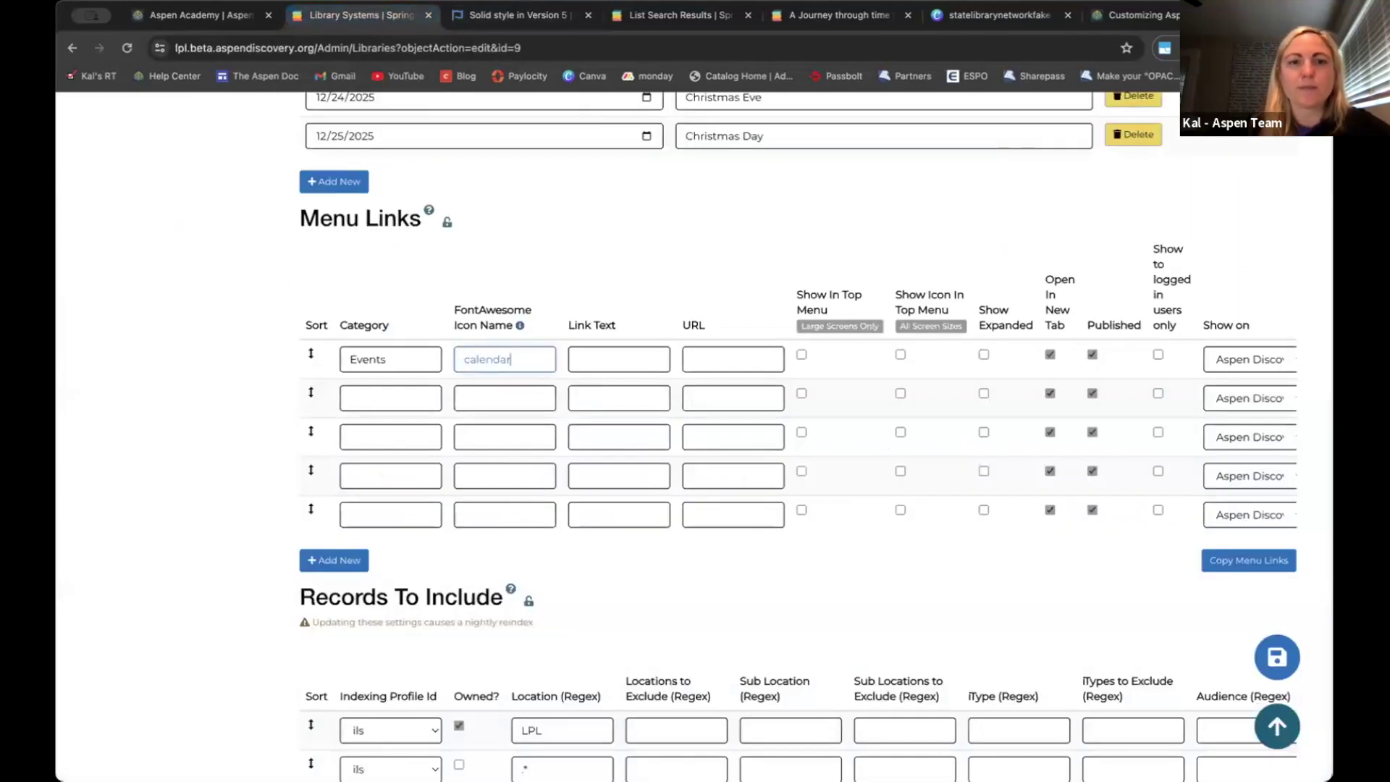
pyautogui.click(587, 359)
pyautogui.write('Events')
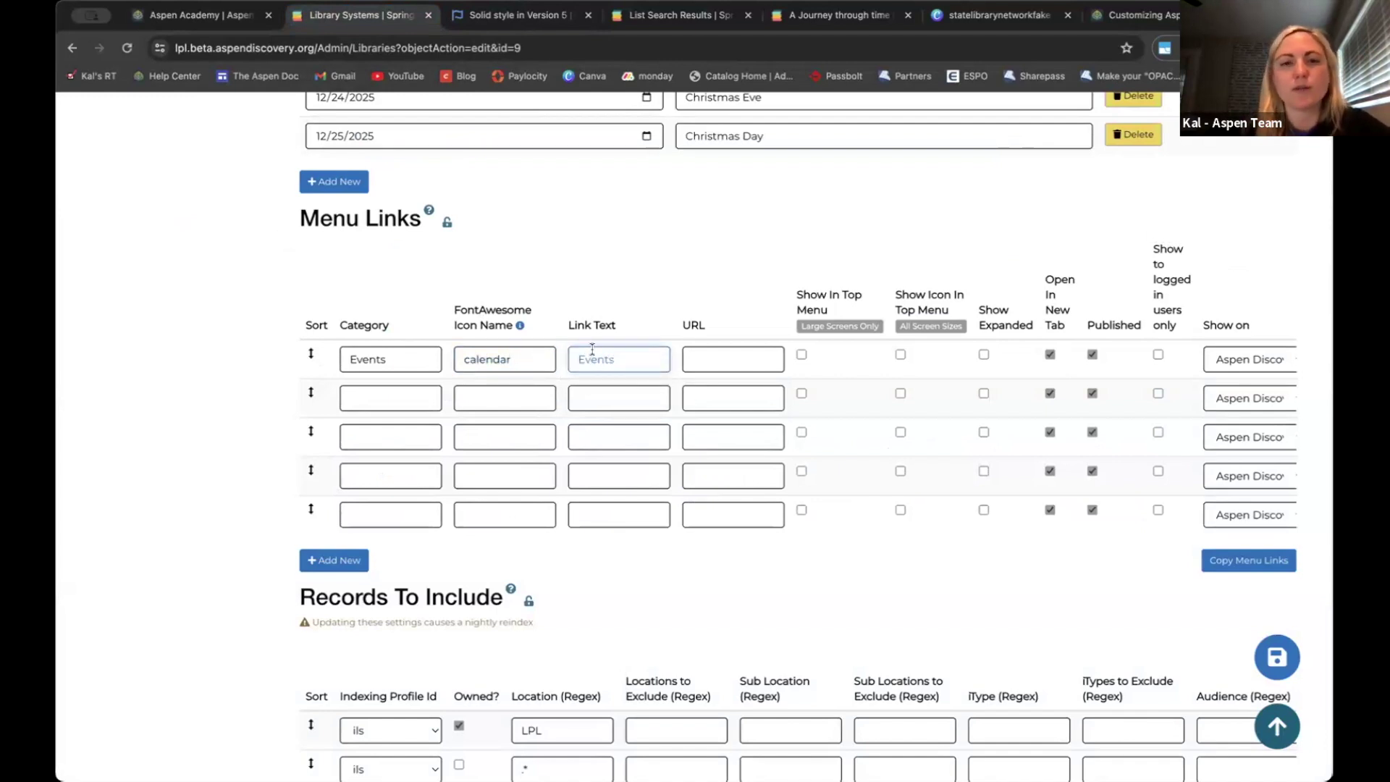
pyautogui.click(714, 360)
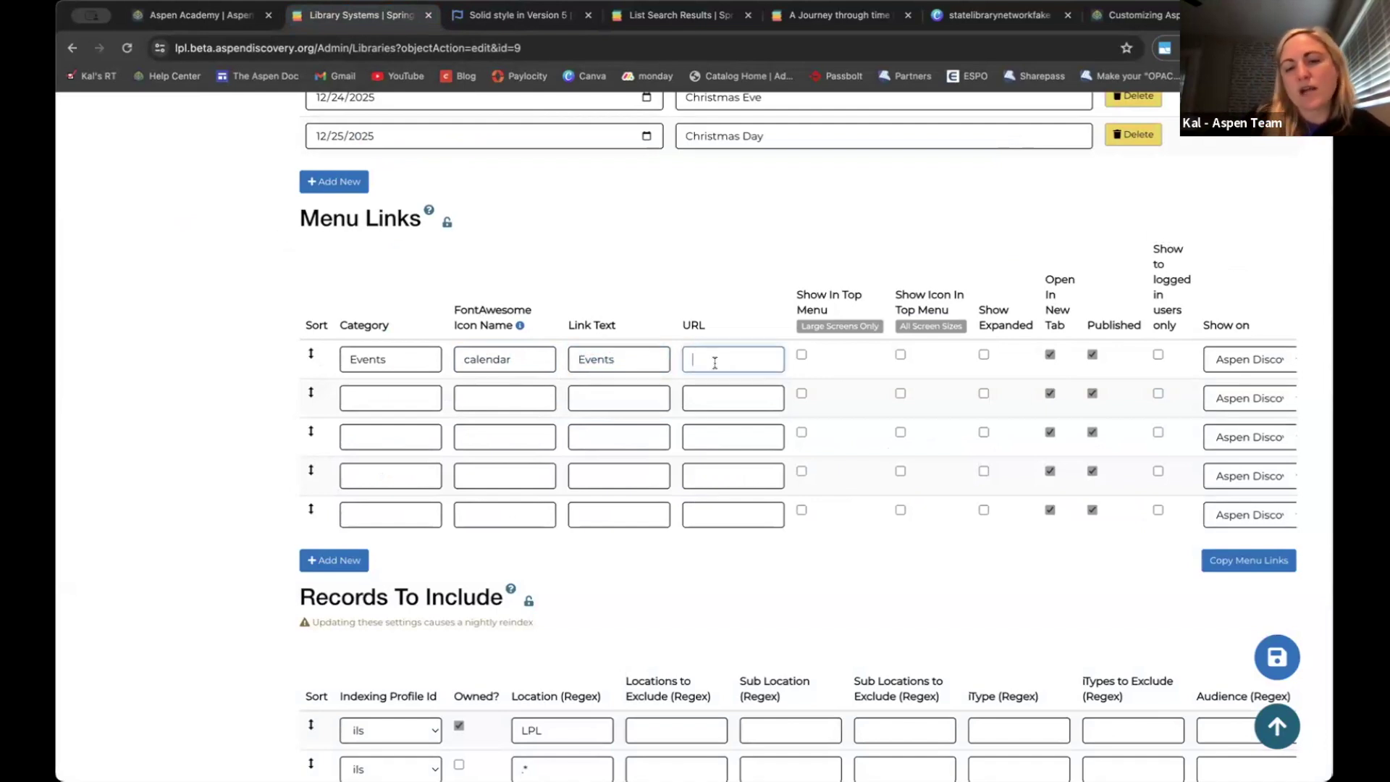
pyautogui.write('myeve')
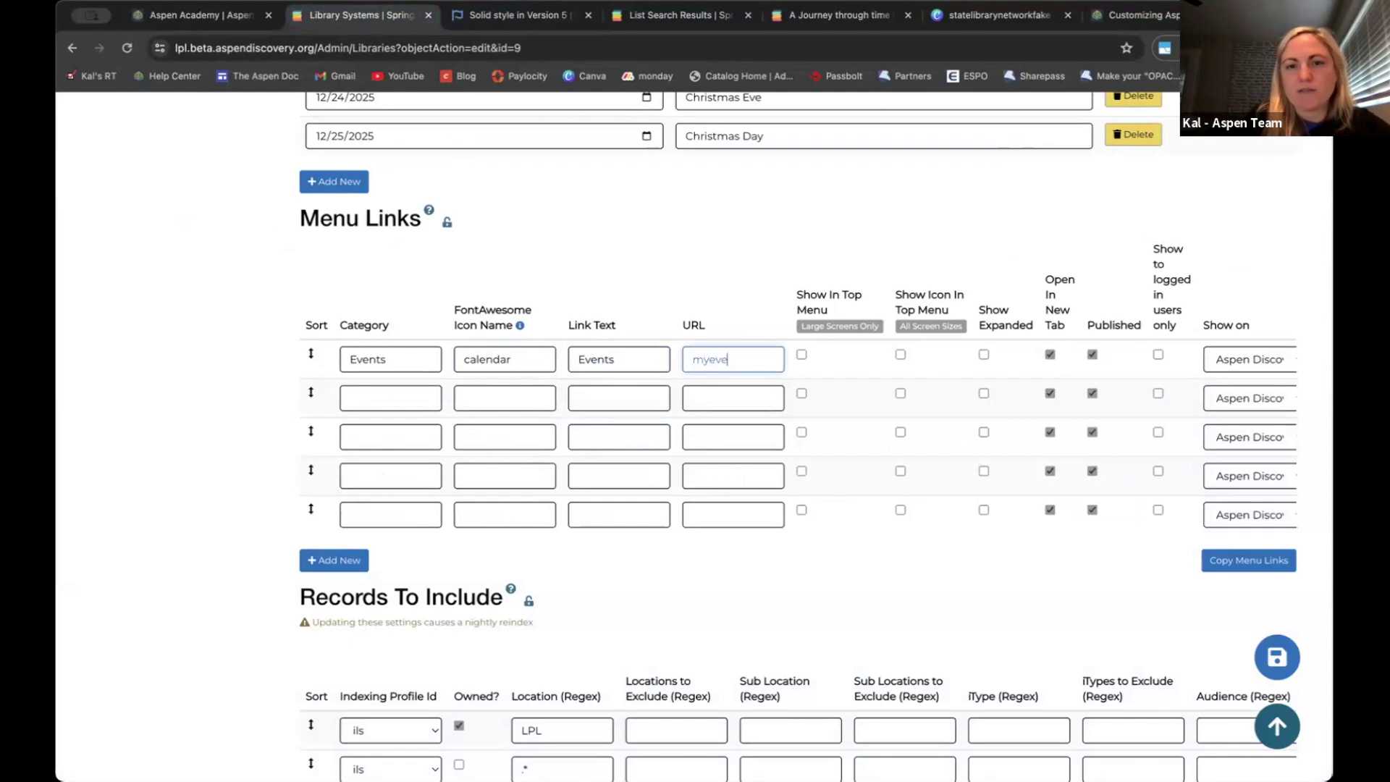
pyautogui.write('tscalendar.com')
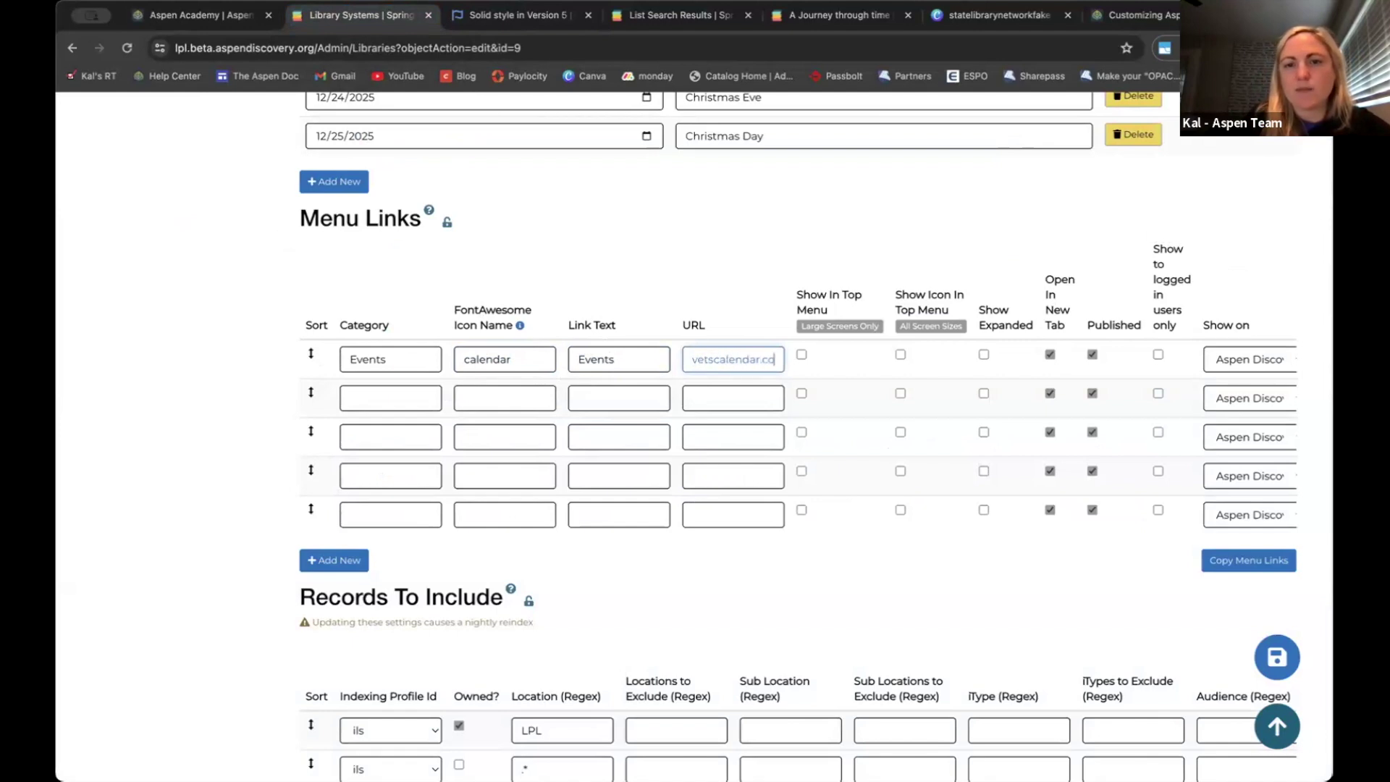
pyautogui.doubleClick(702, 356)
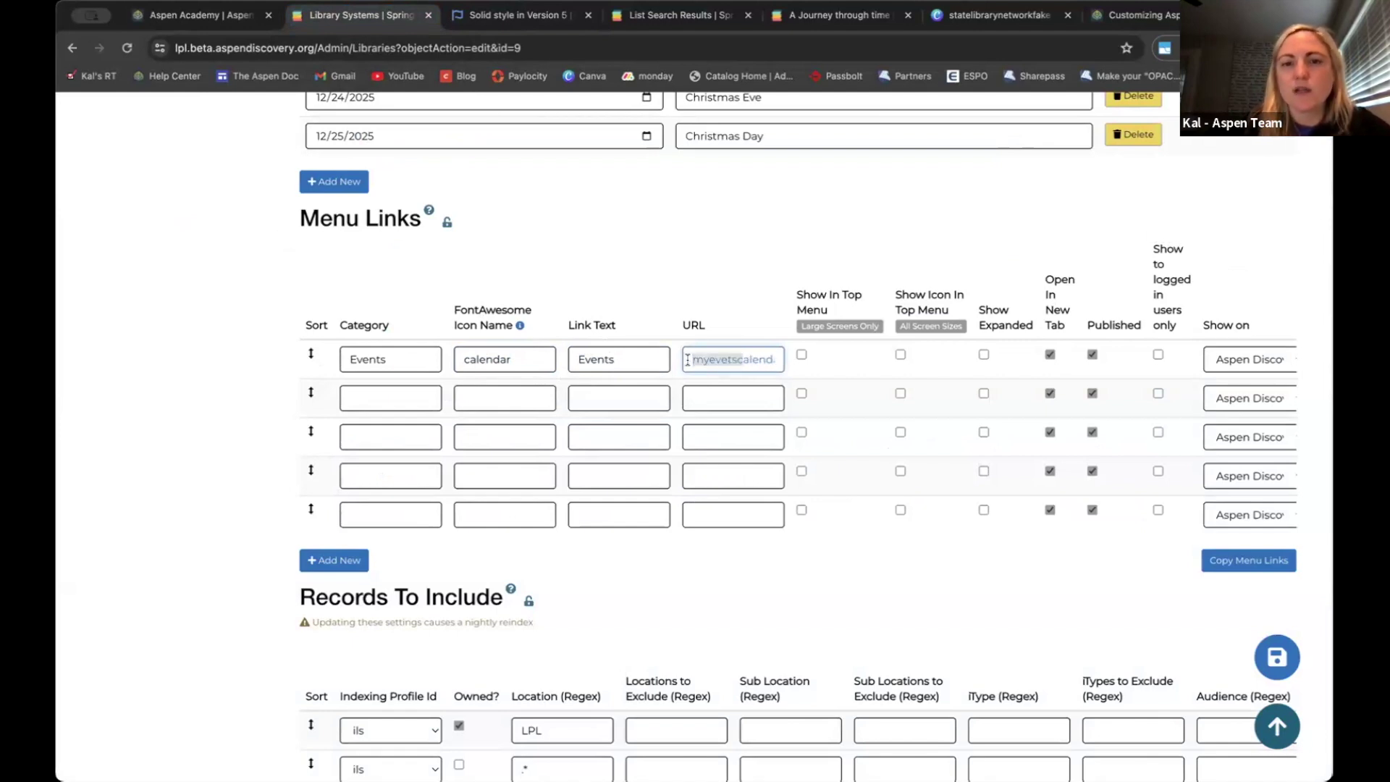
pyautogui.press('Home')
pyautogui.write('https://')
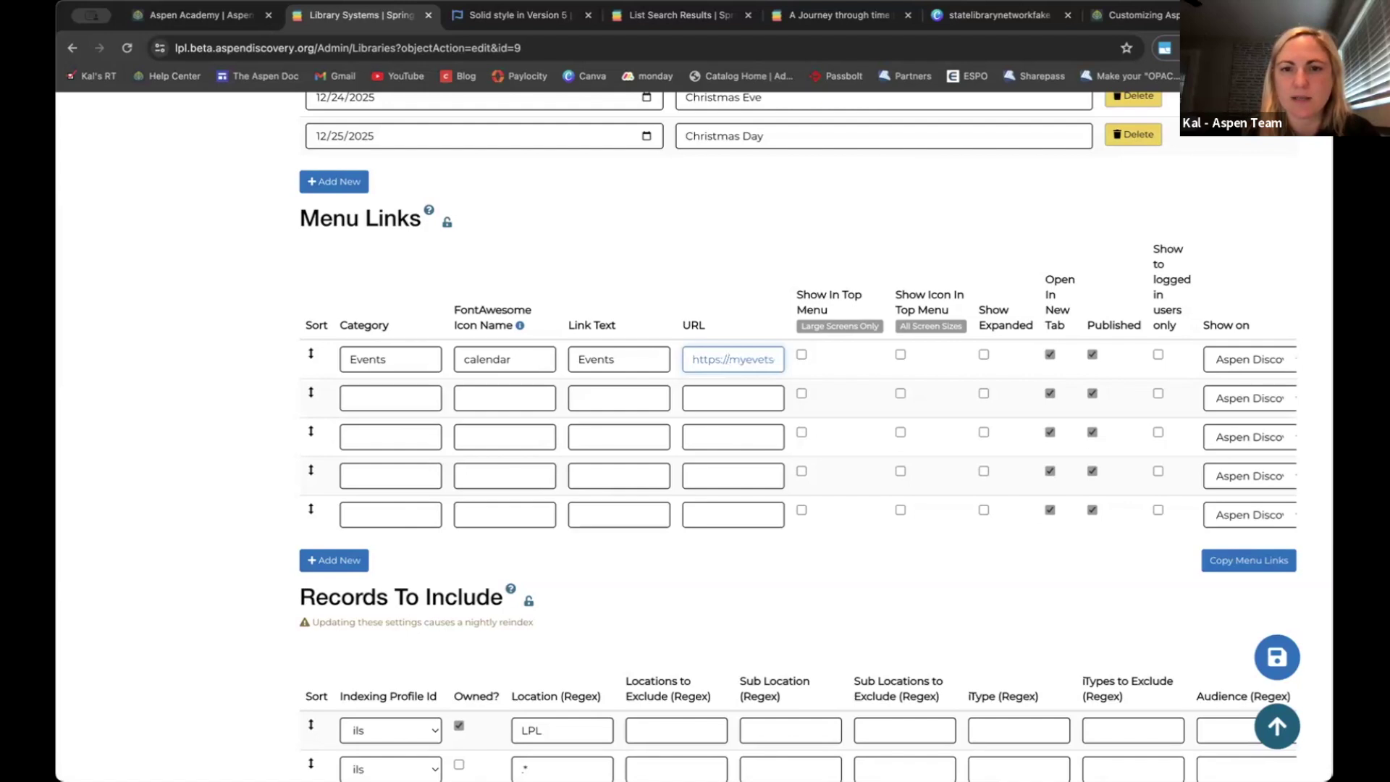
pyautogui.click(762, 358)
pyautogui.write('n')
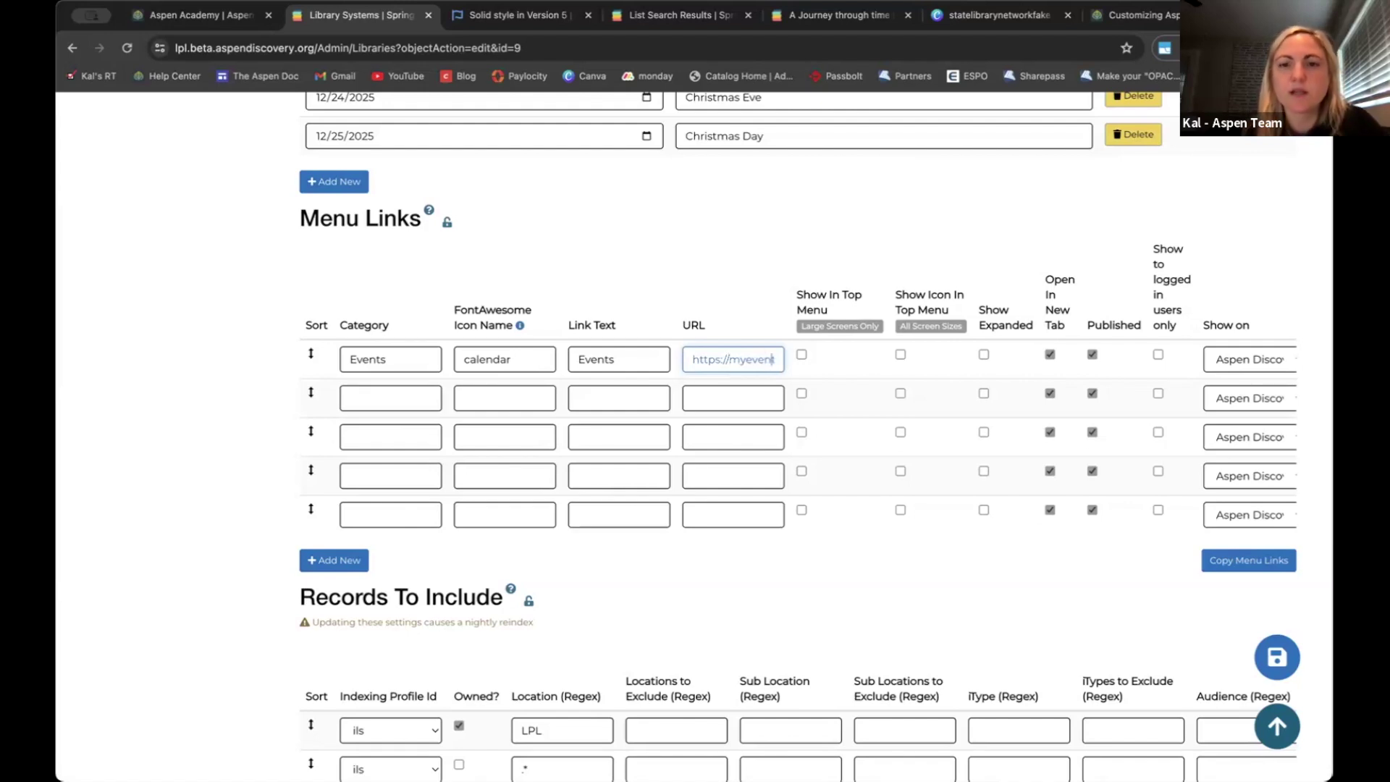
# Show the Events link and its icon in the top menu, and toggle Published off and back on
pyautogui.click(801, 354)
pyautogui.click(900, 355)
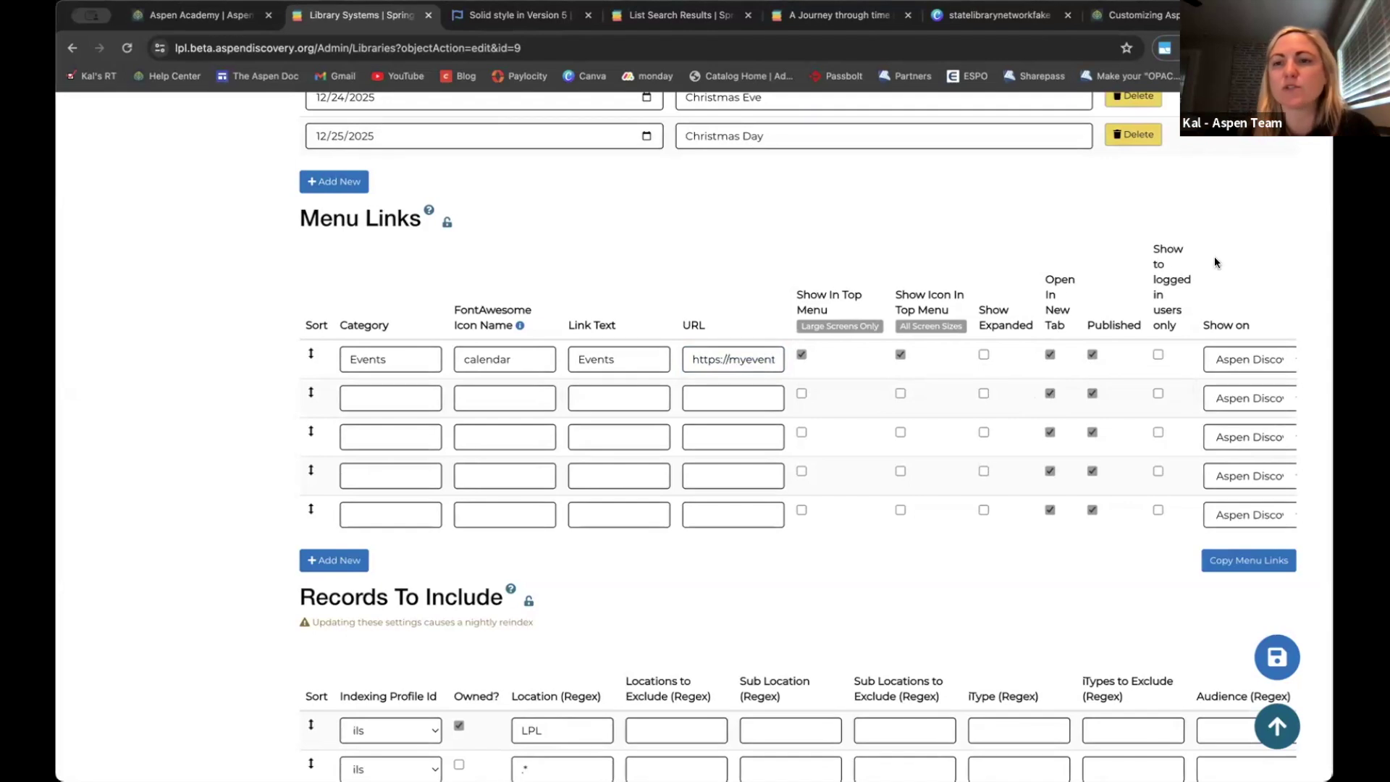
pyautogui.click(1092, 354)
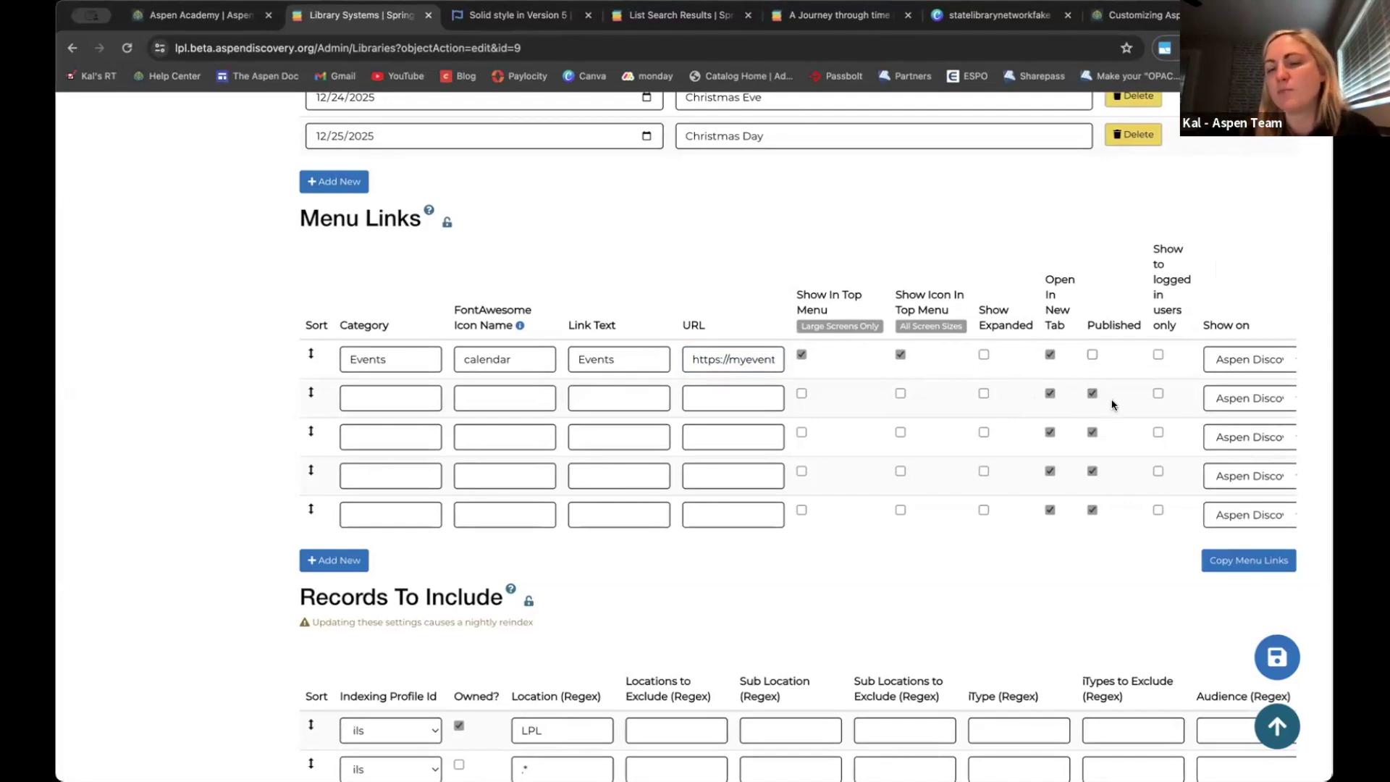
pyautogui.click(1093, 355)
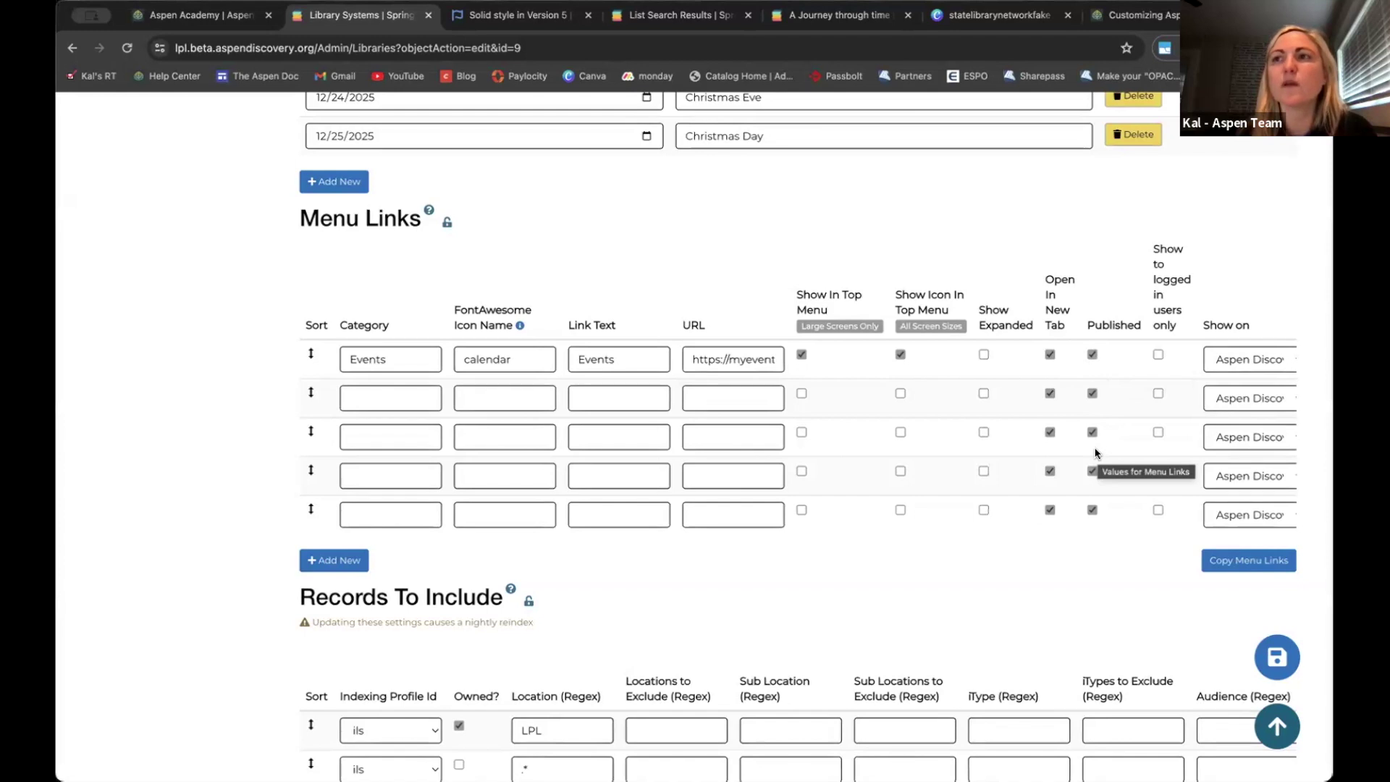
# View the Show on choices for the Events link and keep Aspen Discovery Only selected
pyautogui.hscroll(2, 1095, 454)
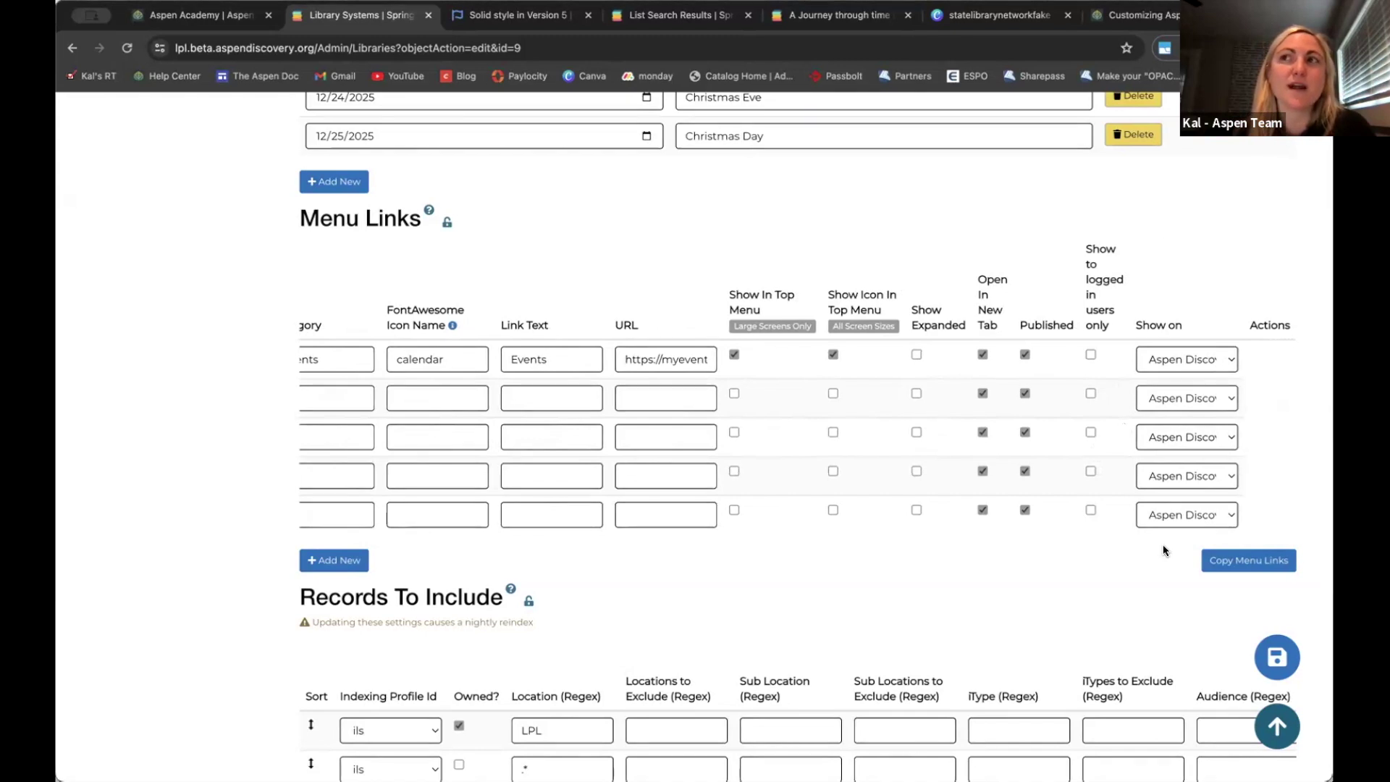
pyautogui.scroll(-1, 1164, 550)
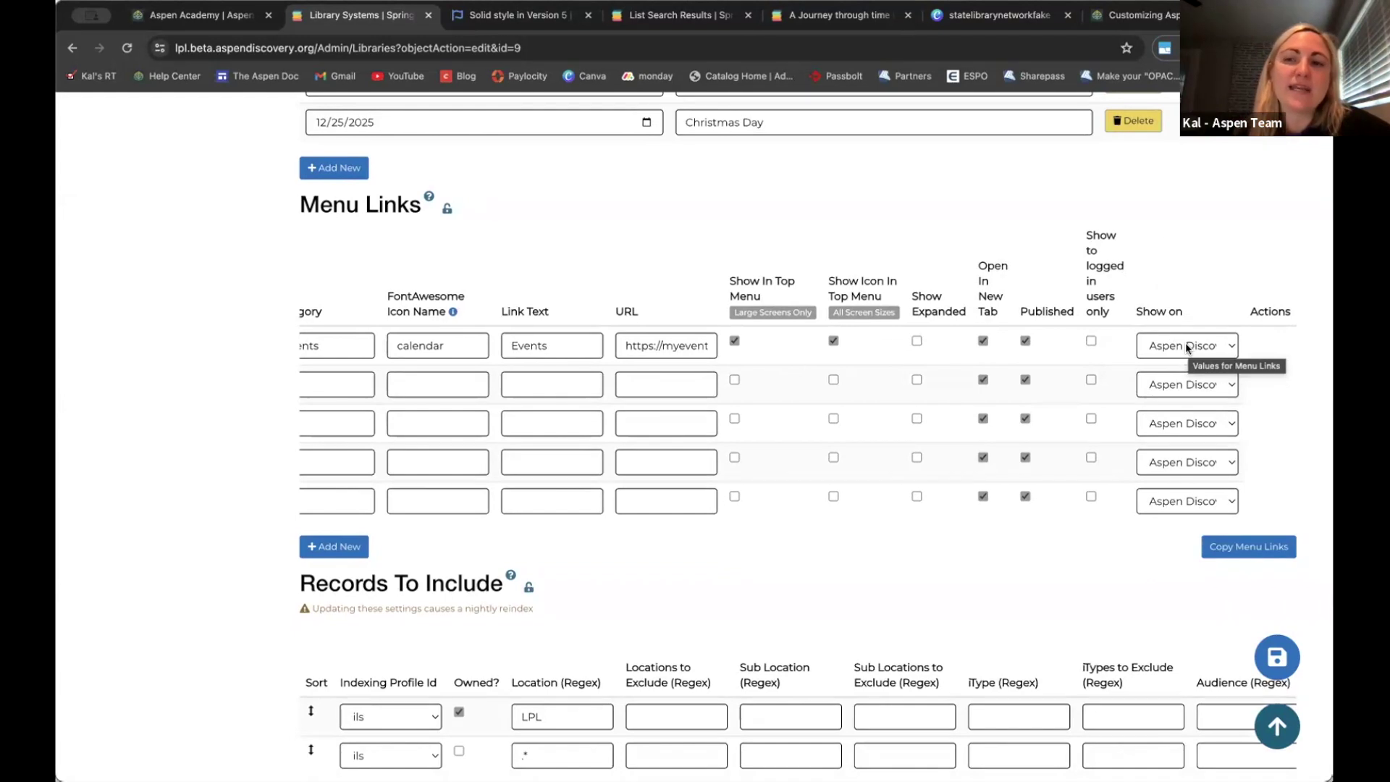
pyautogui.click(1187, 347)
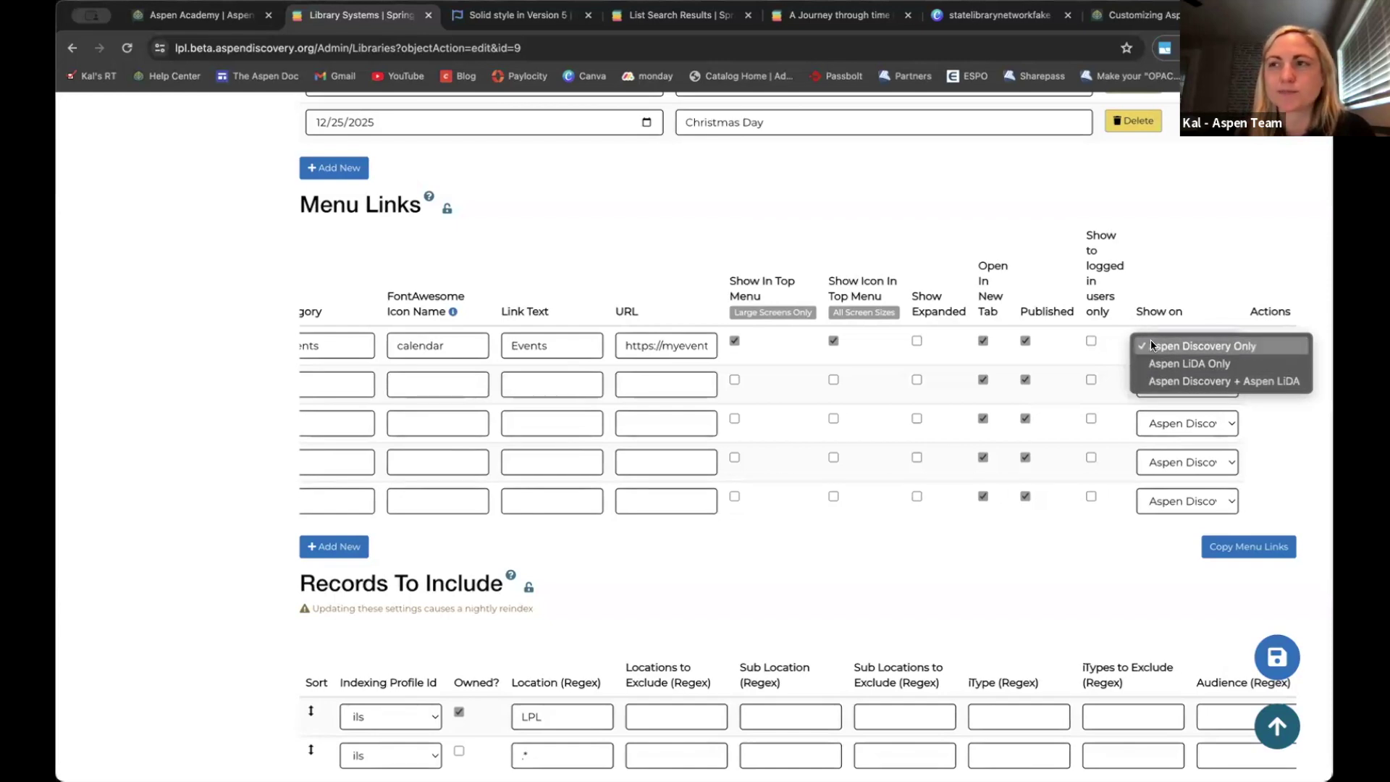
pyautogui.click(1150, 347)
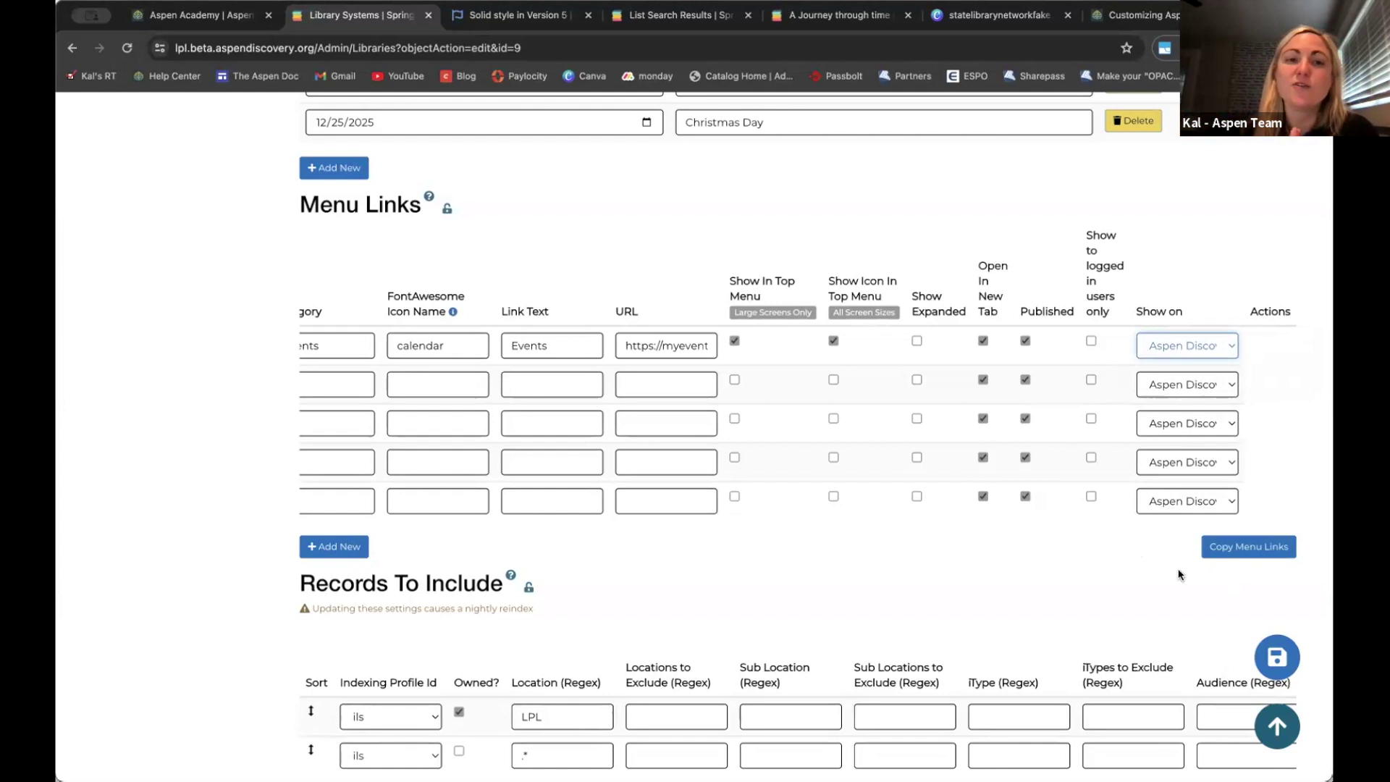
pyautogui.click(1238, 547)
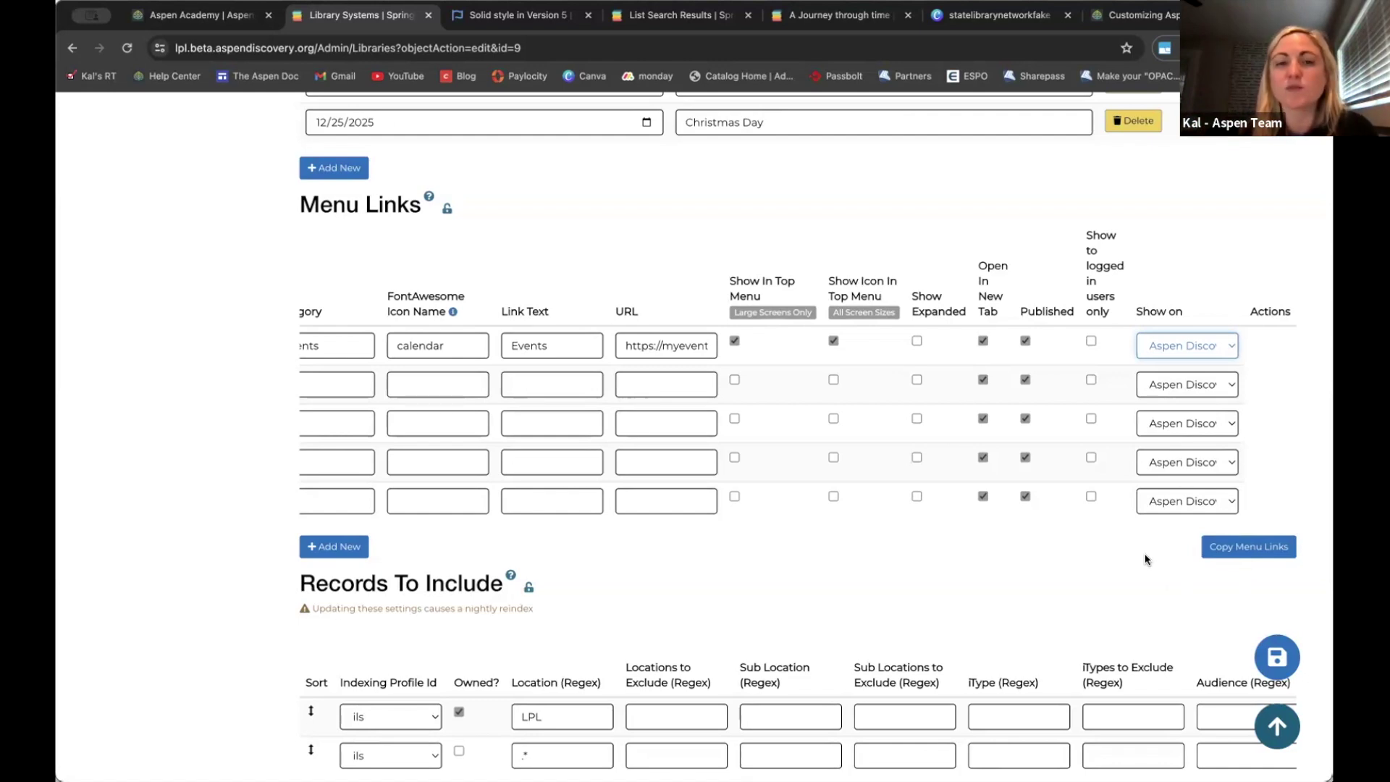
pyautogui.click(1215, 554)
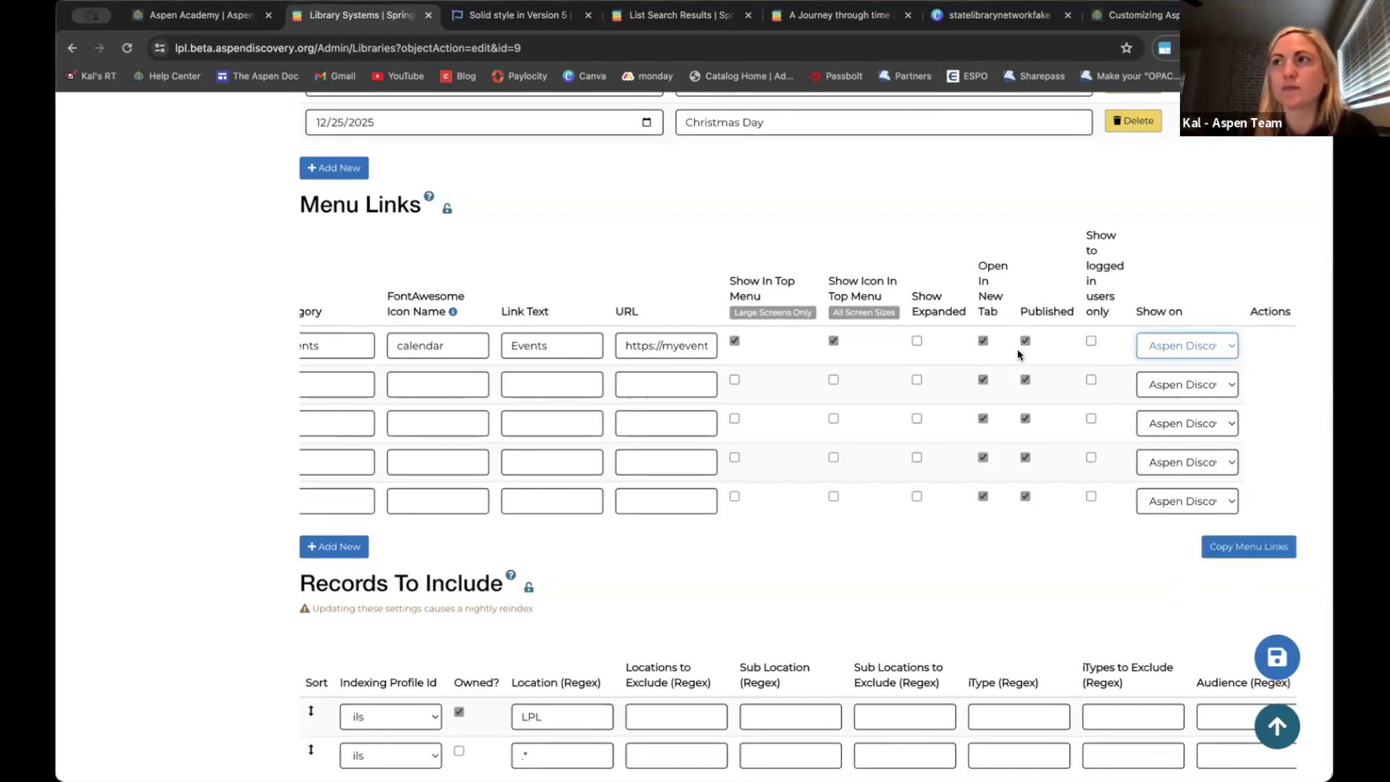
# Set the second menu link row's category to Resources and its icon name to laptop
pyautogui.hscroll(-2, 753, 402)
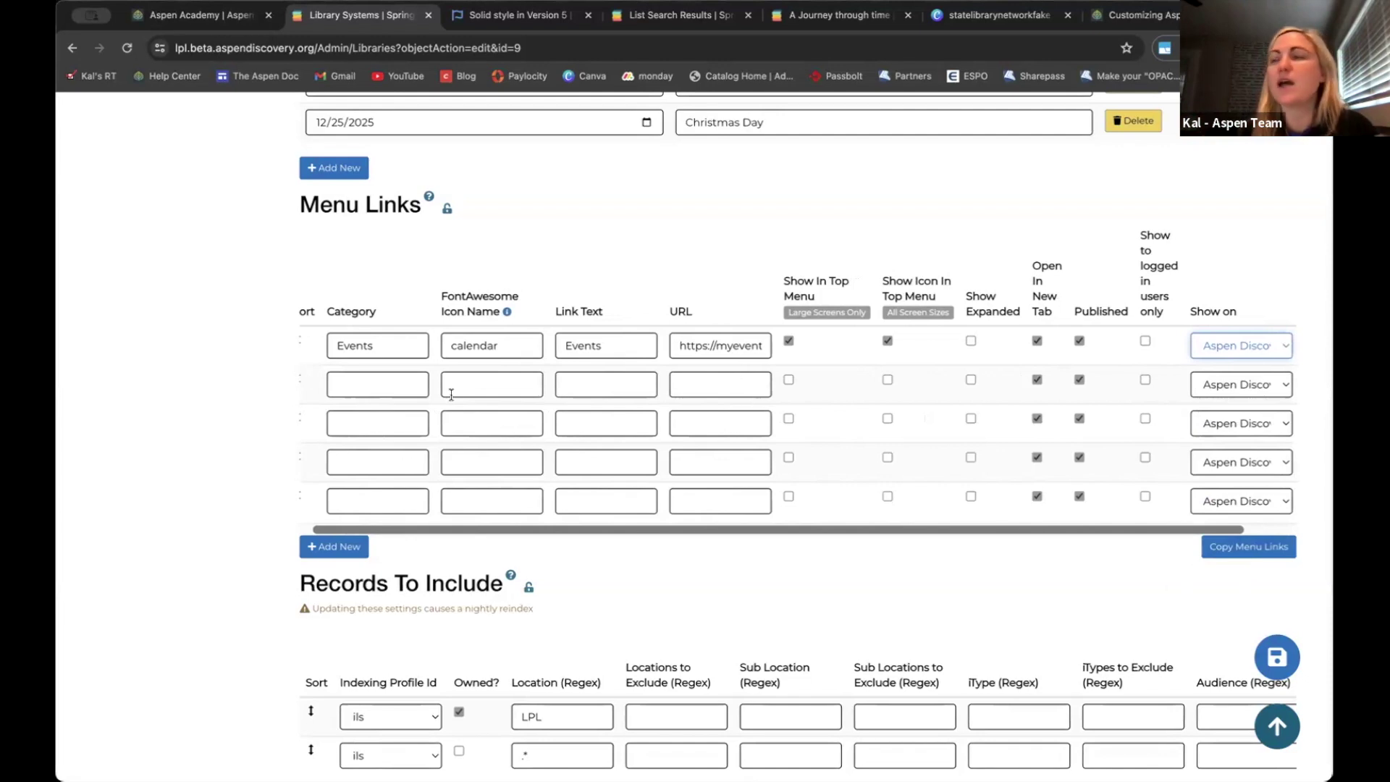
pyautogui.hscroll(-1, 414, 389)
pyautogui.click(414, 389)
pyautogui.write('Resources')
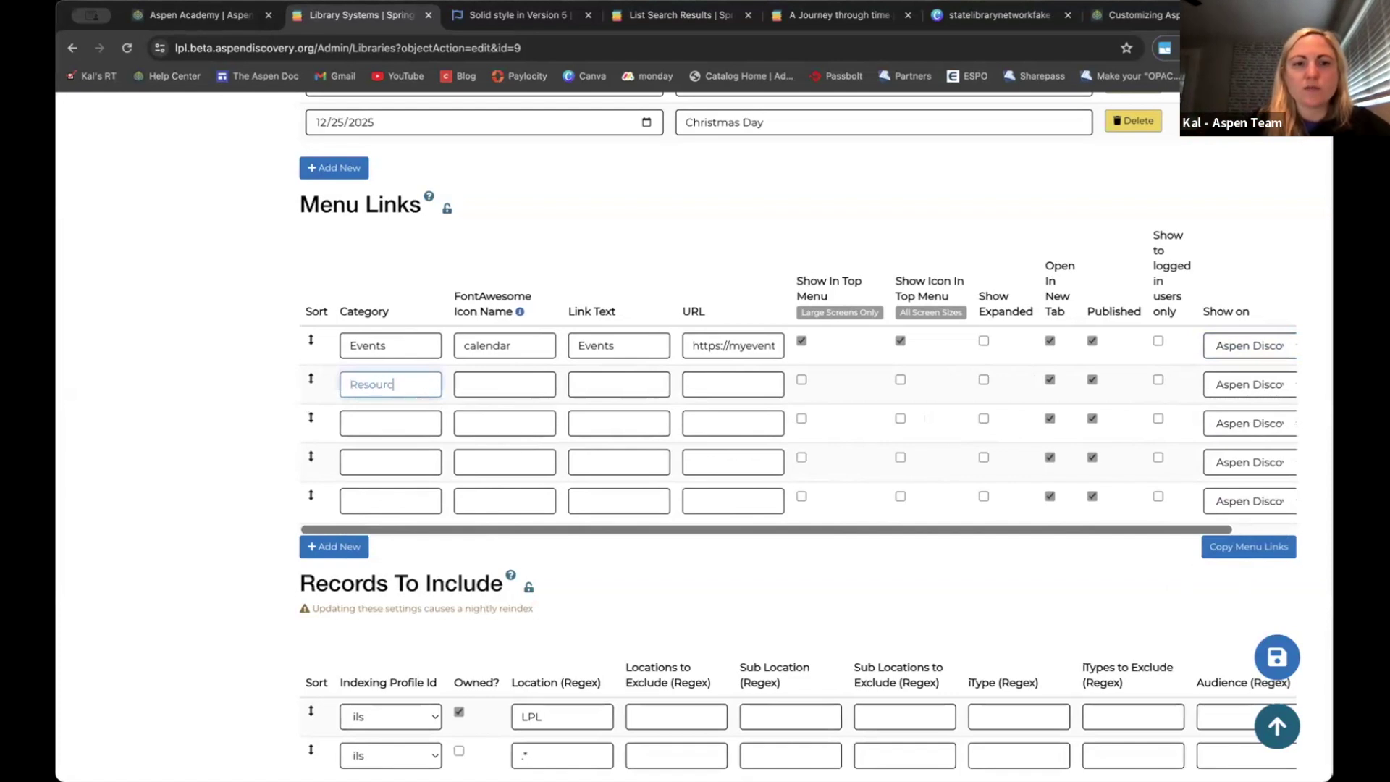
pyautogui.click(486, 384)
pyautogui.write('laptoop')
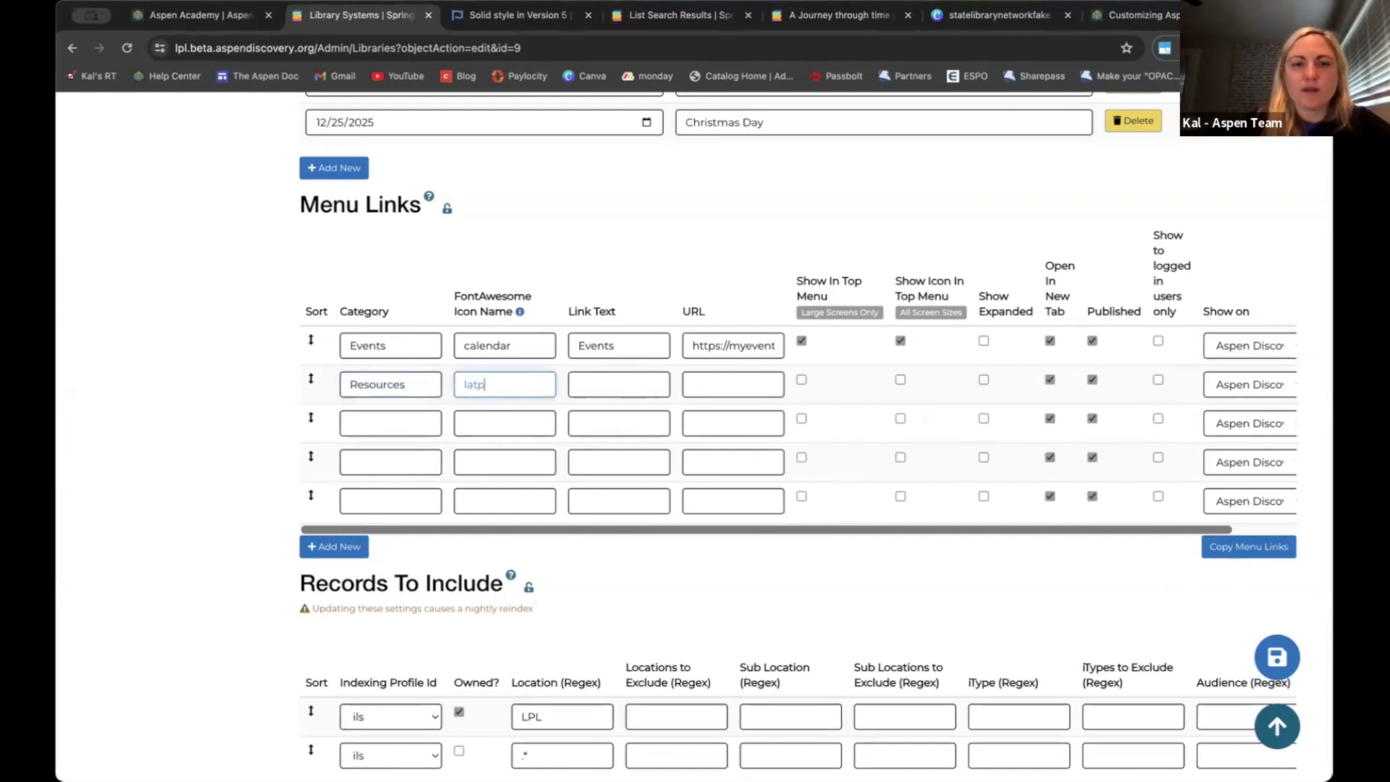
pyautogui.press('BackSpace')
pyautogui.press('BackSpace')
pyautogui.write('pto')
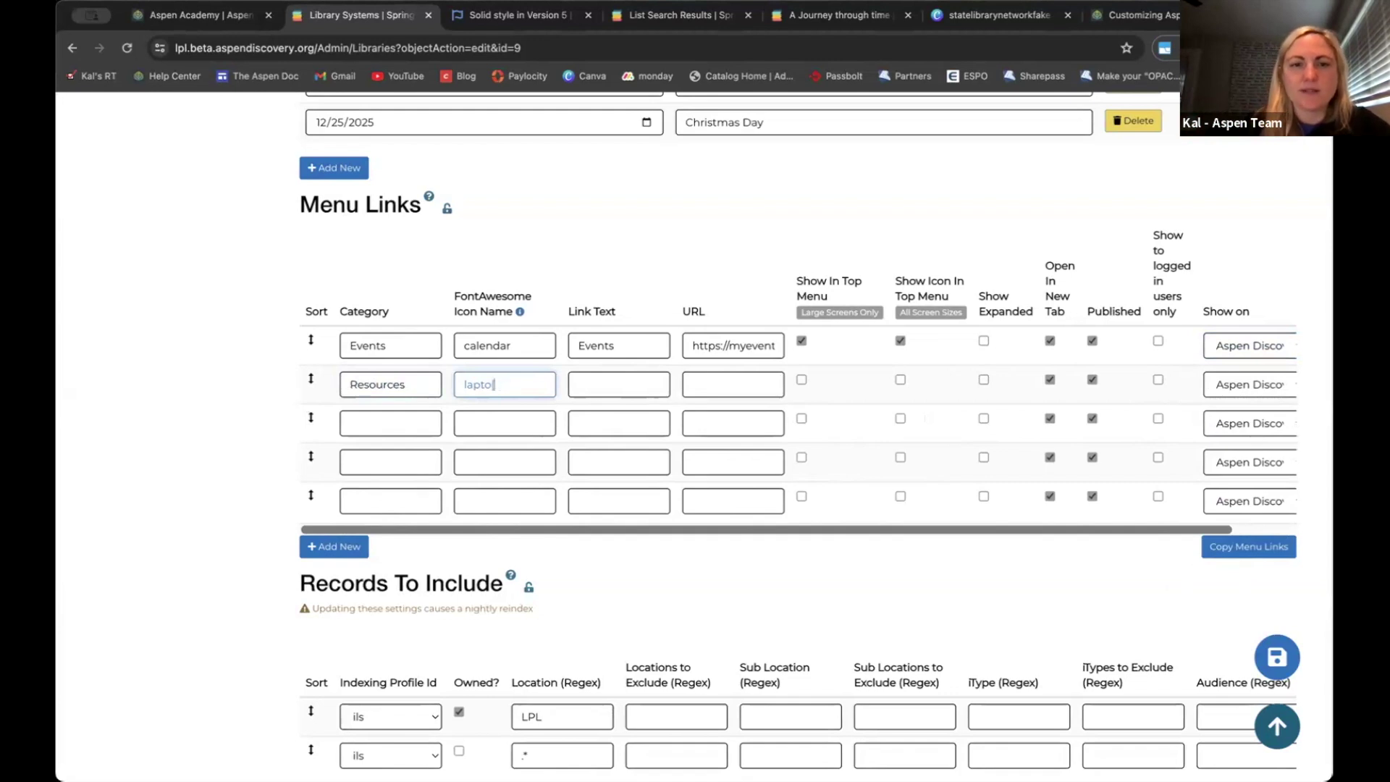
# Give the second row the link text Databases and URL /databases, and show the link and its icon in the top menu
pyautogui.click(633, 387)
pyautogui.write('Databases')
pyautogui.click(707, 381)
pyautogui.write('/databa')
pyautogui.press('BackSpace')
pyautogui.write('ses')
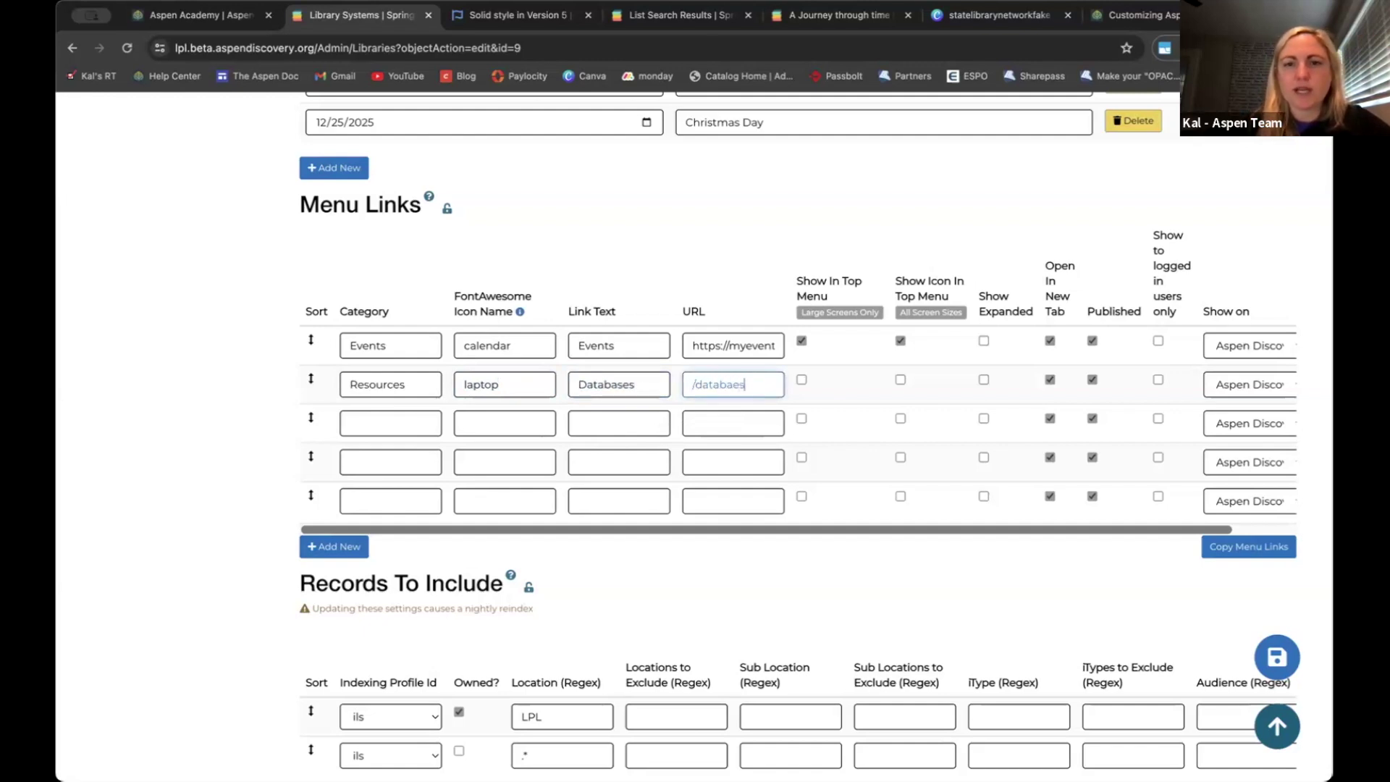
pyautogui.click(801, 382)
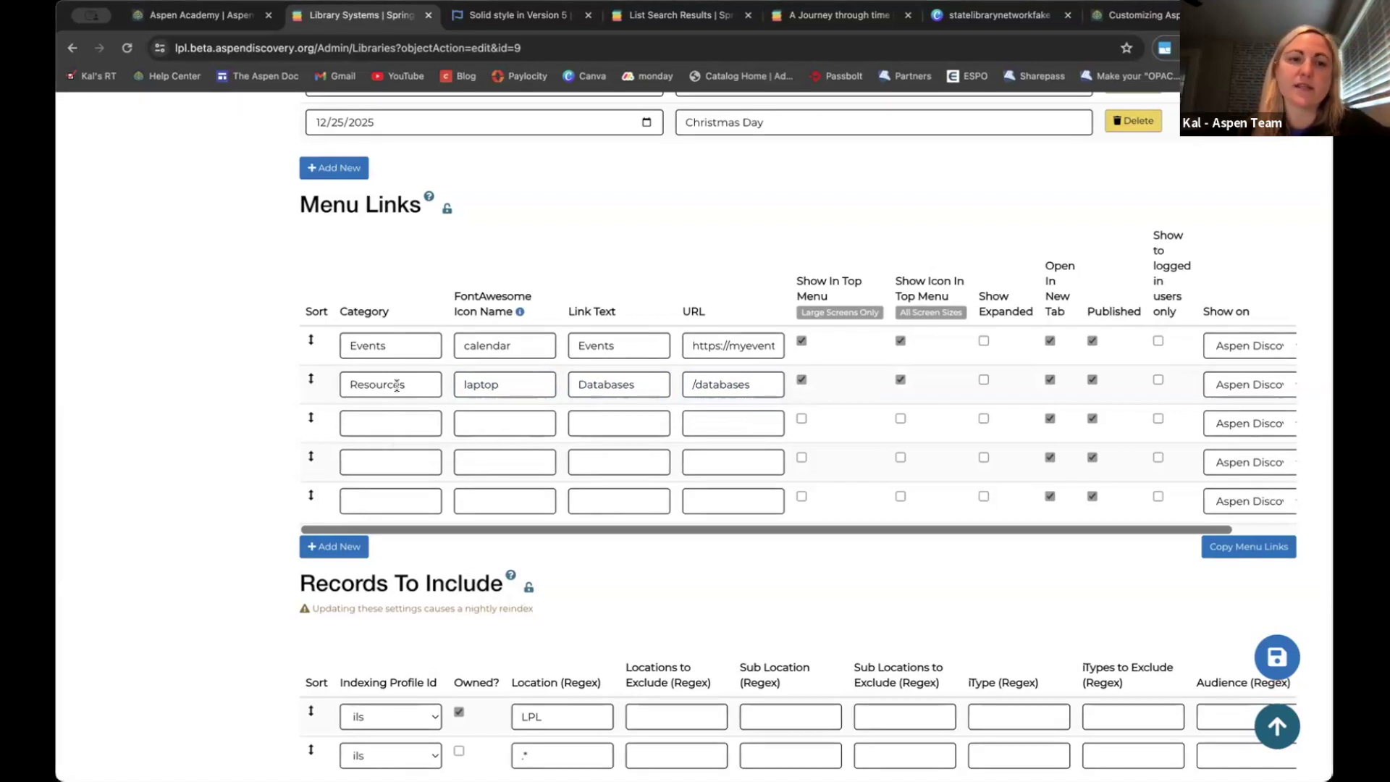
# Copy the category Resources into the third menu link row and start on its link text
pyautogui.moveTo(407, 384); pyautogui.dragTo(318, 381)
pyautogui.hotkey('ctrl', 'c')
pyautogui.click(360, 417)
pyautogui.hotkey('ctrl', 'v')
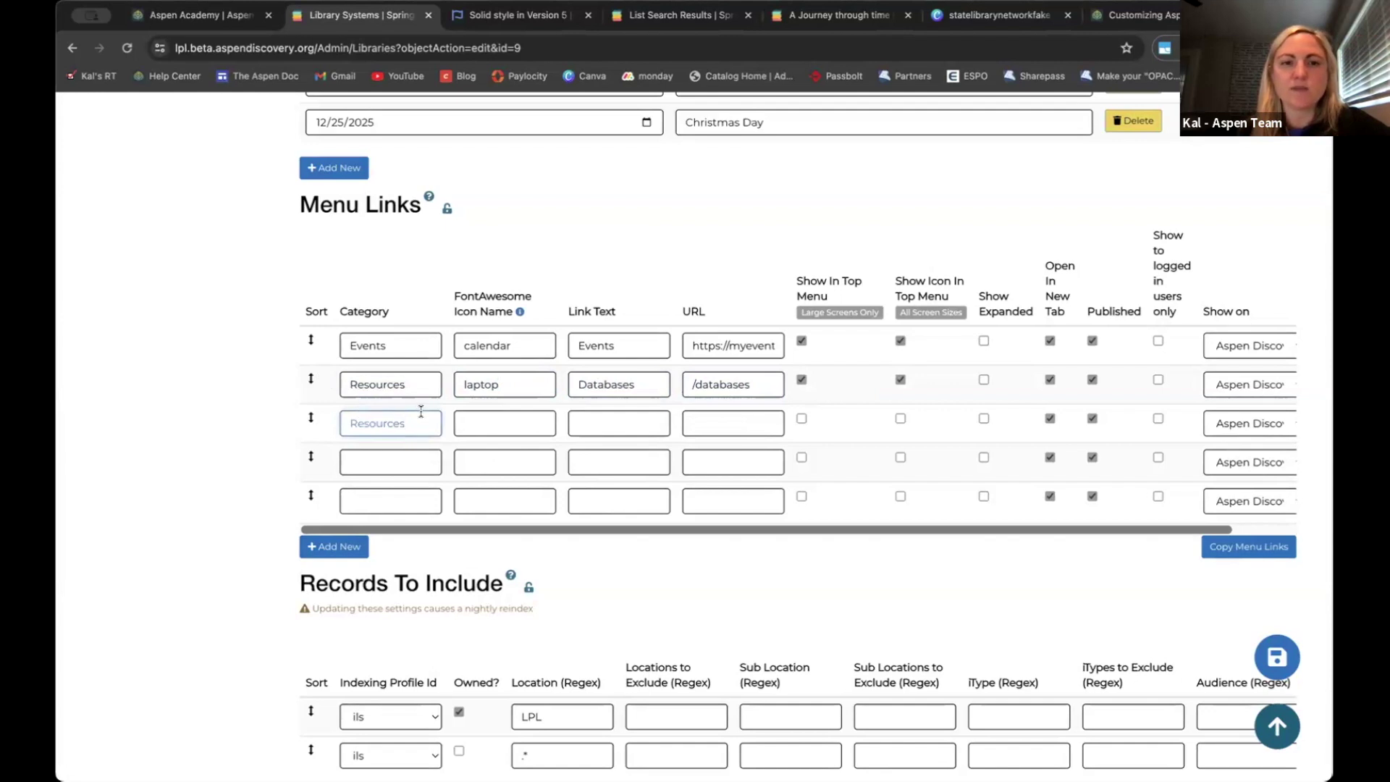
pyautogui.click(572, 423)
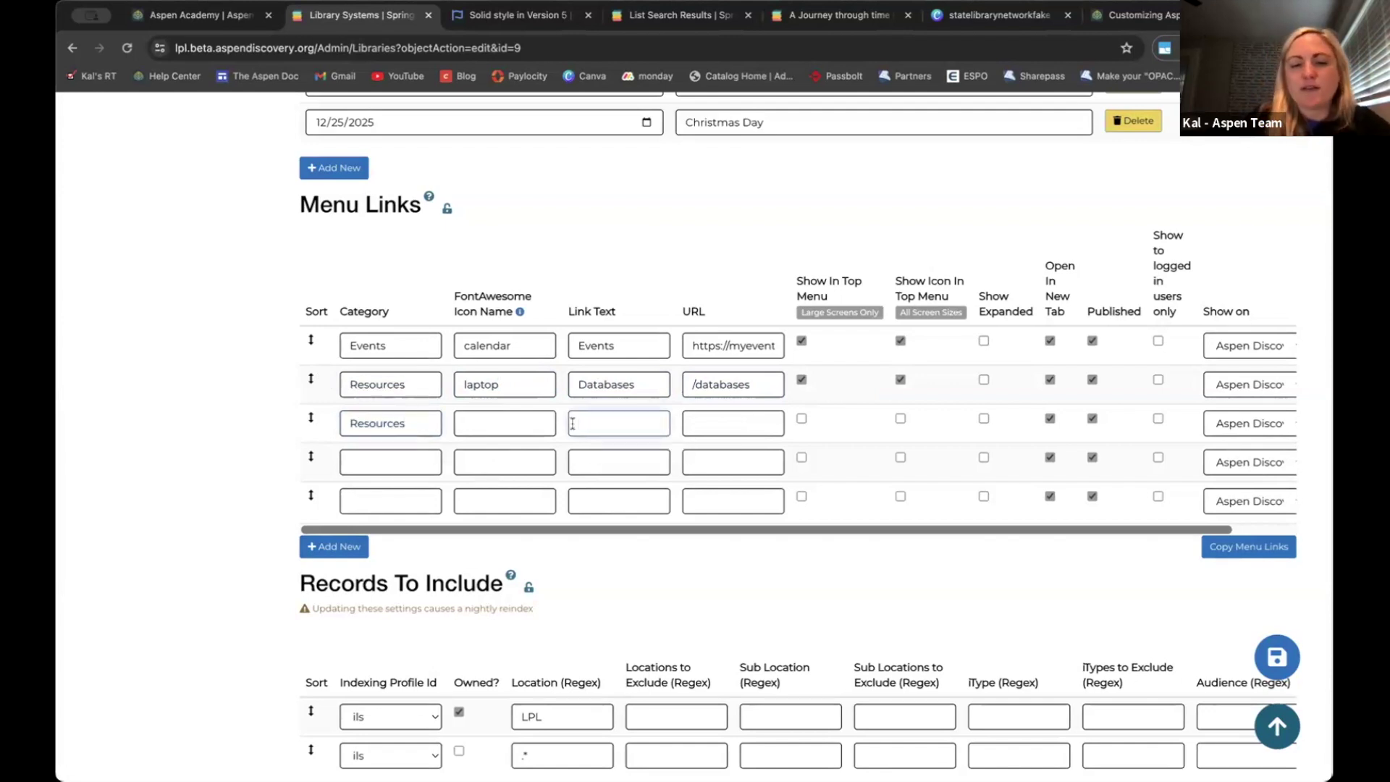
# Complete the third menu link under Resources with link text Services and URL /services, enabling Show In Top Menu and Show Icon In Top Menu
pyautogui.write('Services')
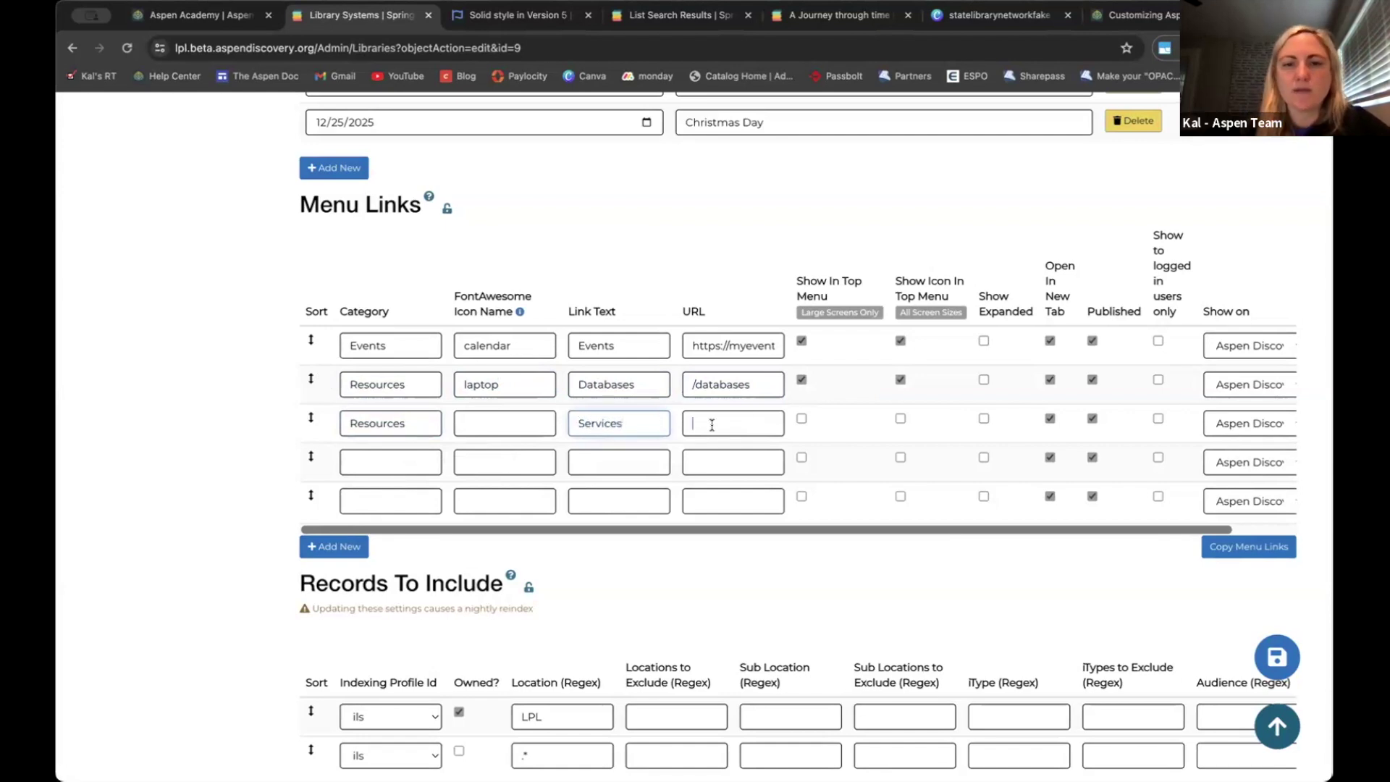
pyautogui.click(712, 425)
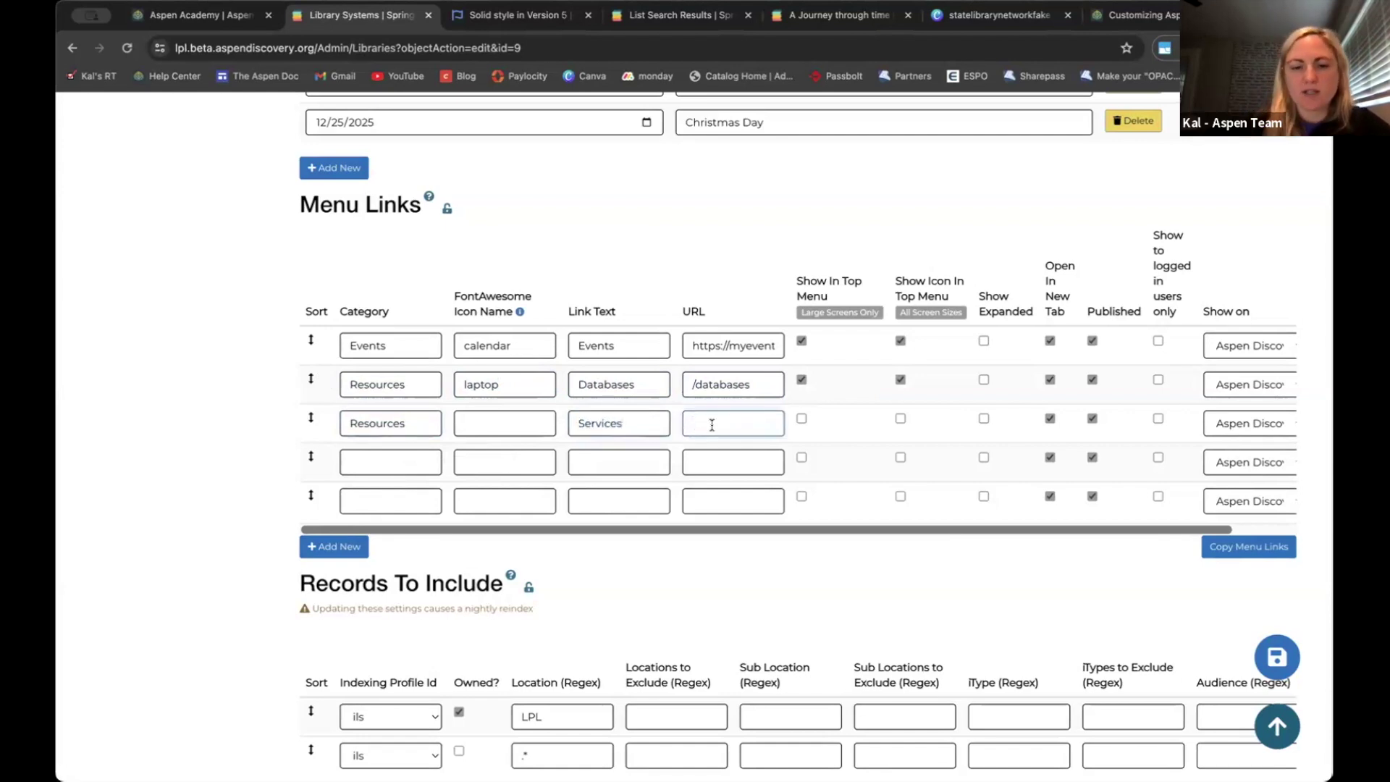
pyautogui.write('/services')
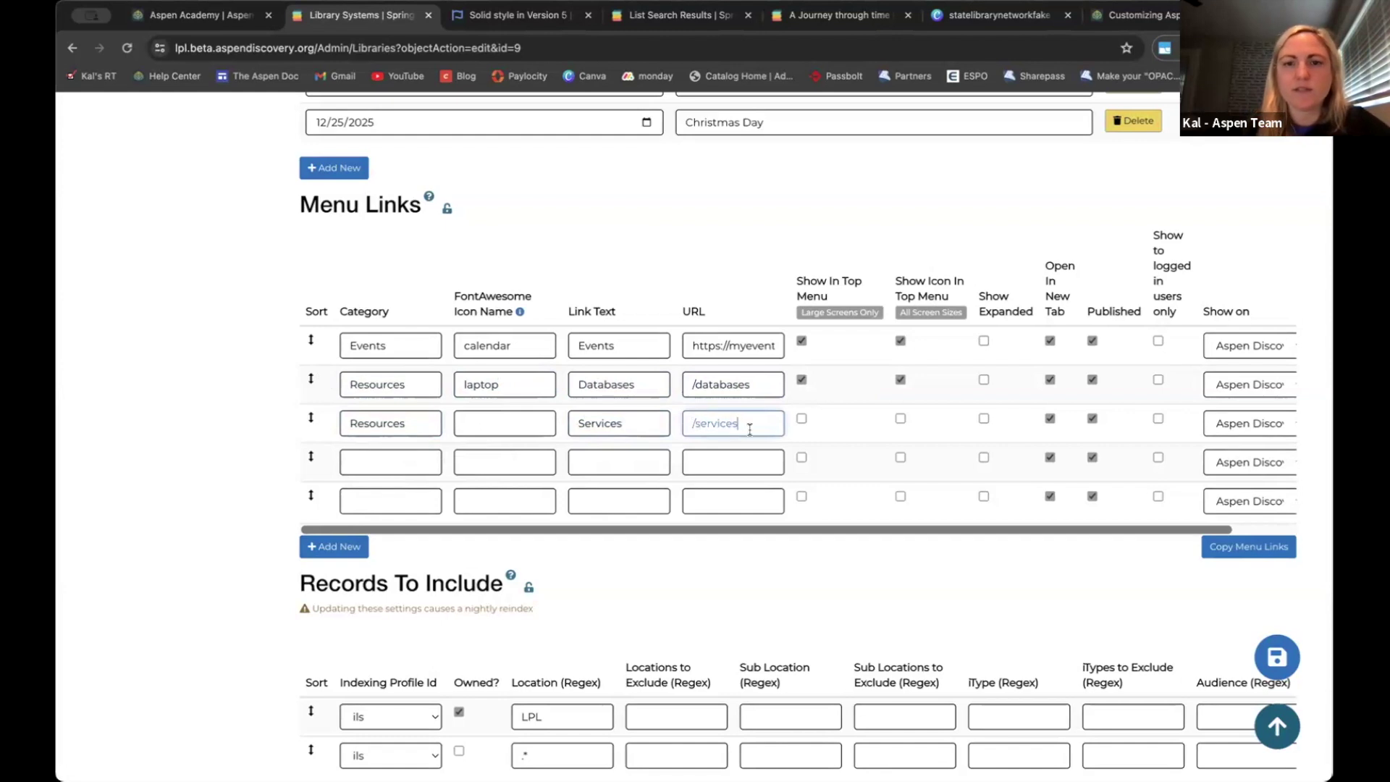
pyautogui.moveTo(745, 425); pyautogui.dragTo(685, 425)
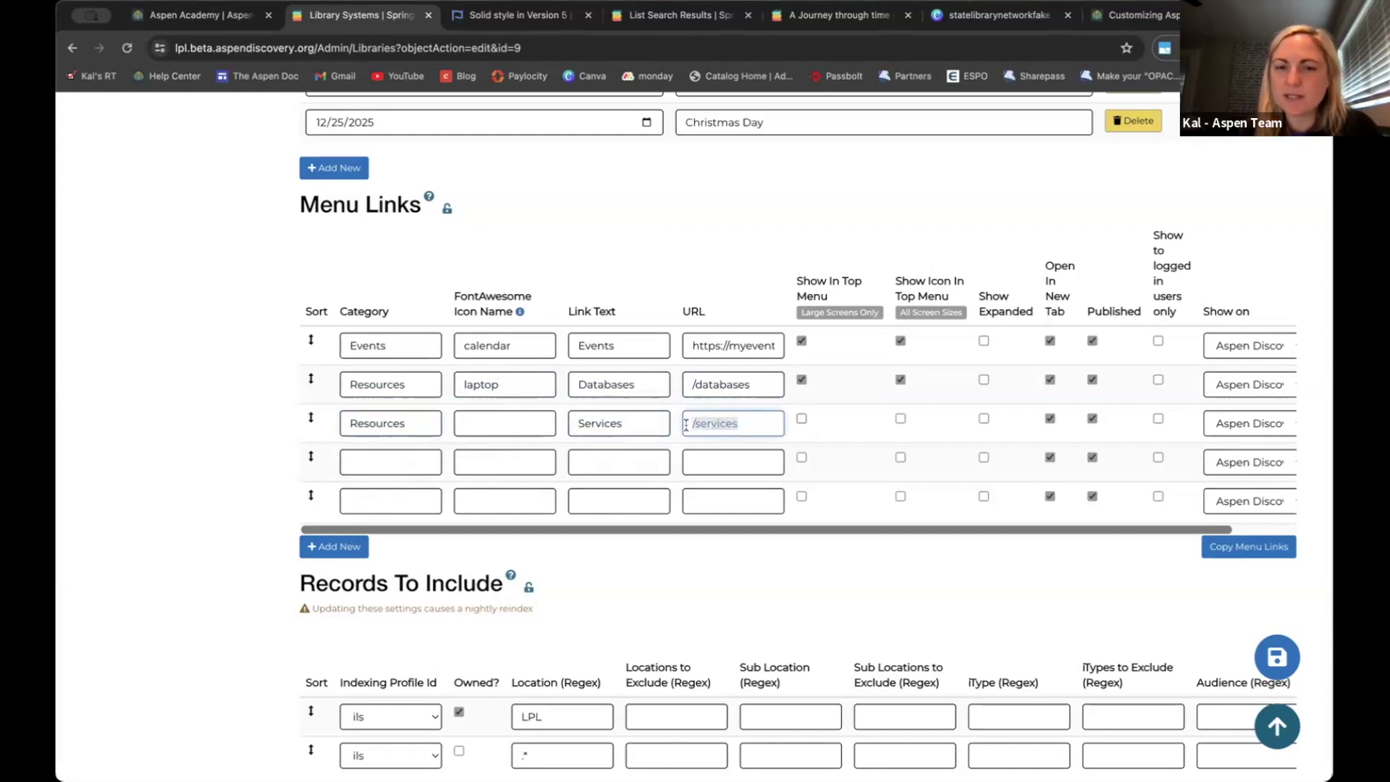
pyautogui.click(745, 422)
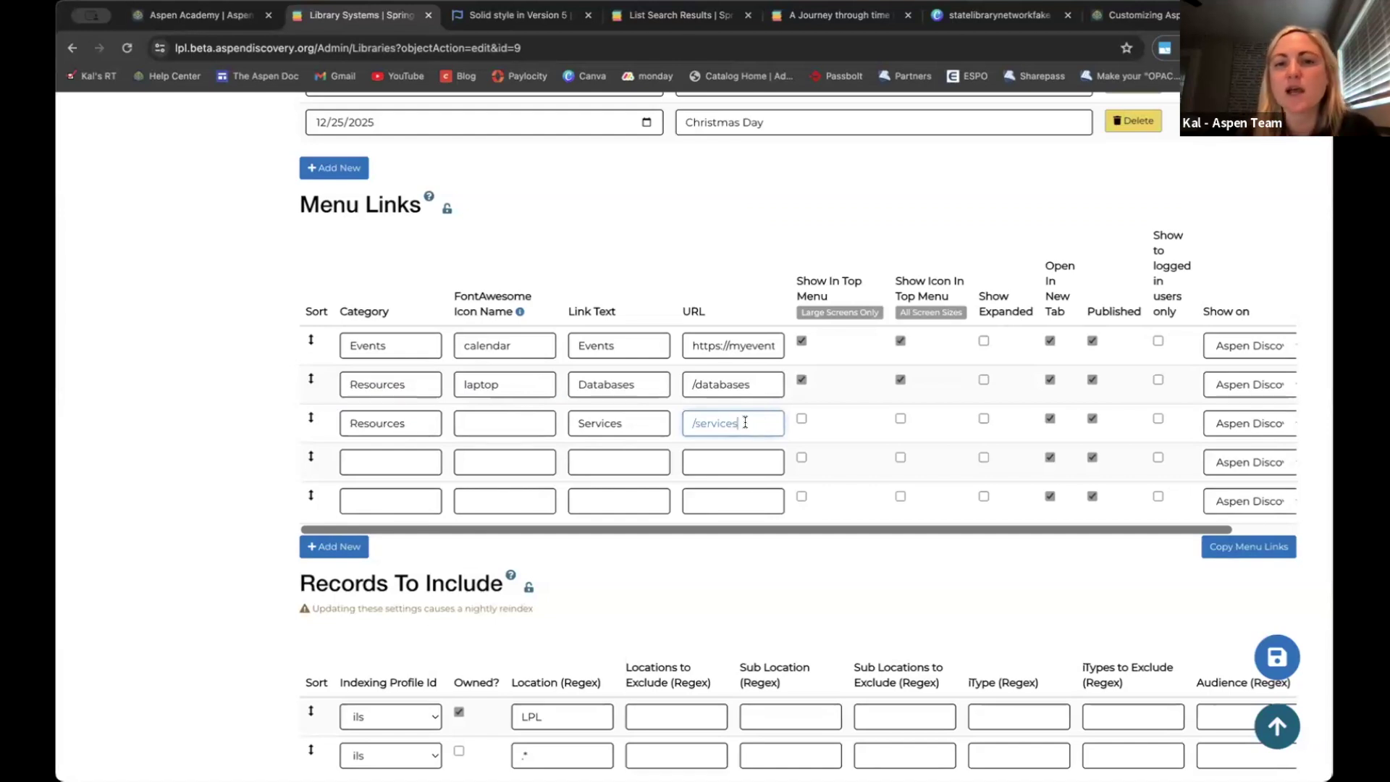
pyautogui.moveTo(687, 425); pyautogui.dragTo(739, 425)
pyautogui.click(743, 425)
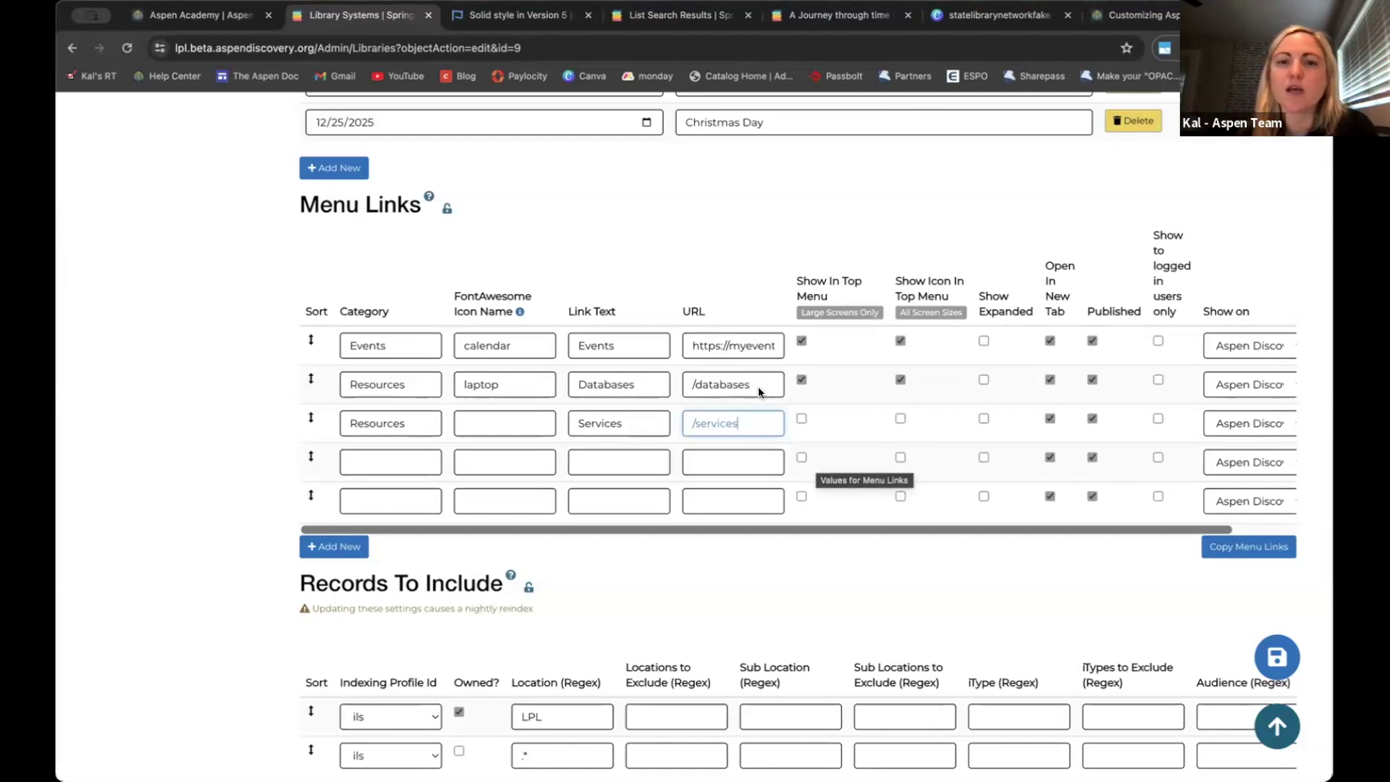
pyautogui.click(801, 418)
pyautogui.click(900, 419)
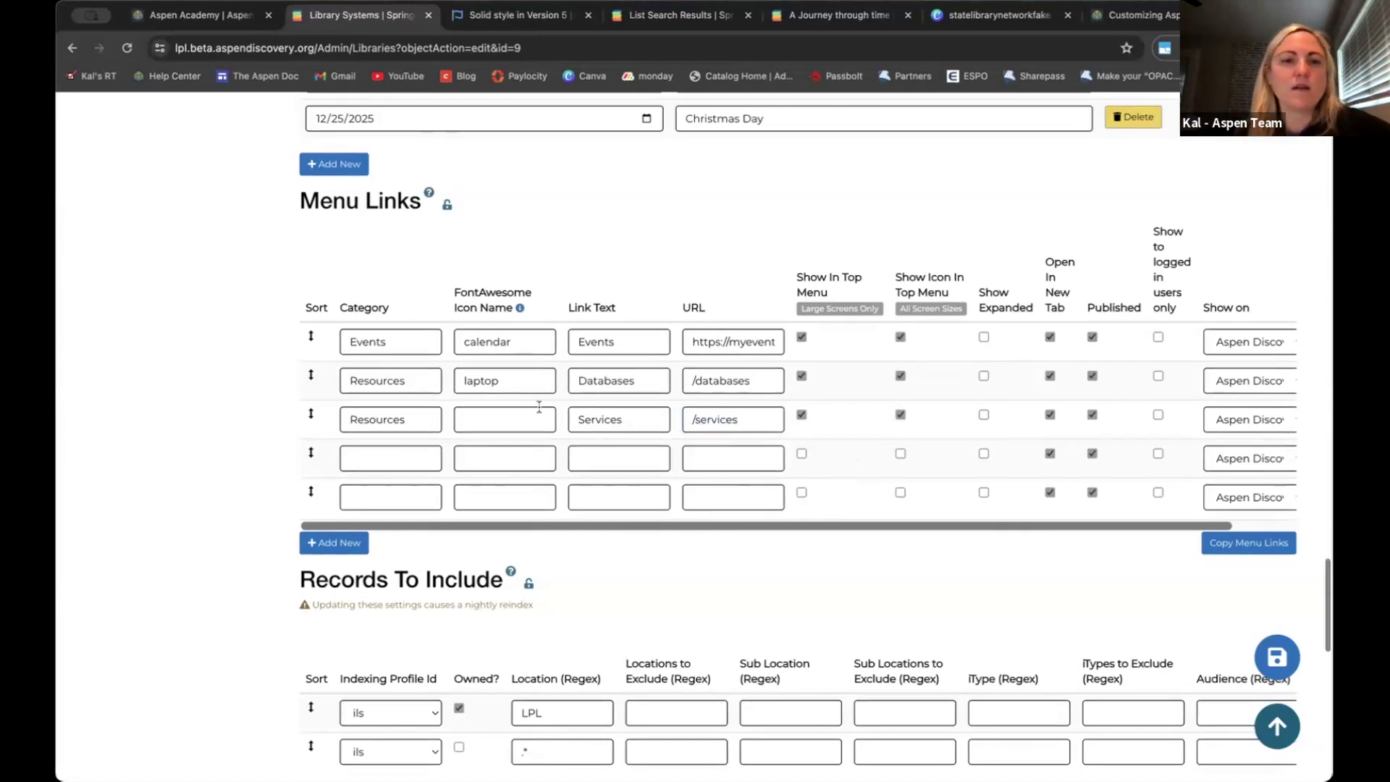
# Fill in a Library of Things menu link with category and text Library of Things, icon robot and URL /list, shown with its icon in the top menu
pyautogui.click(399, 454)
pyautogui.write('Library ')
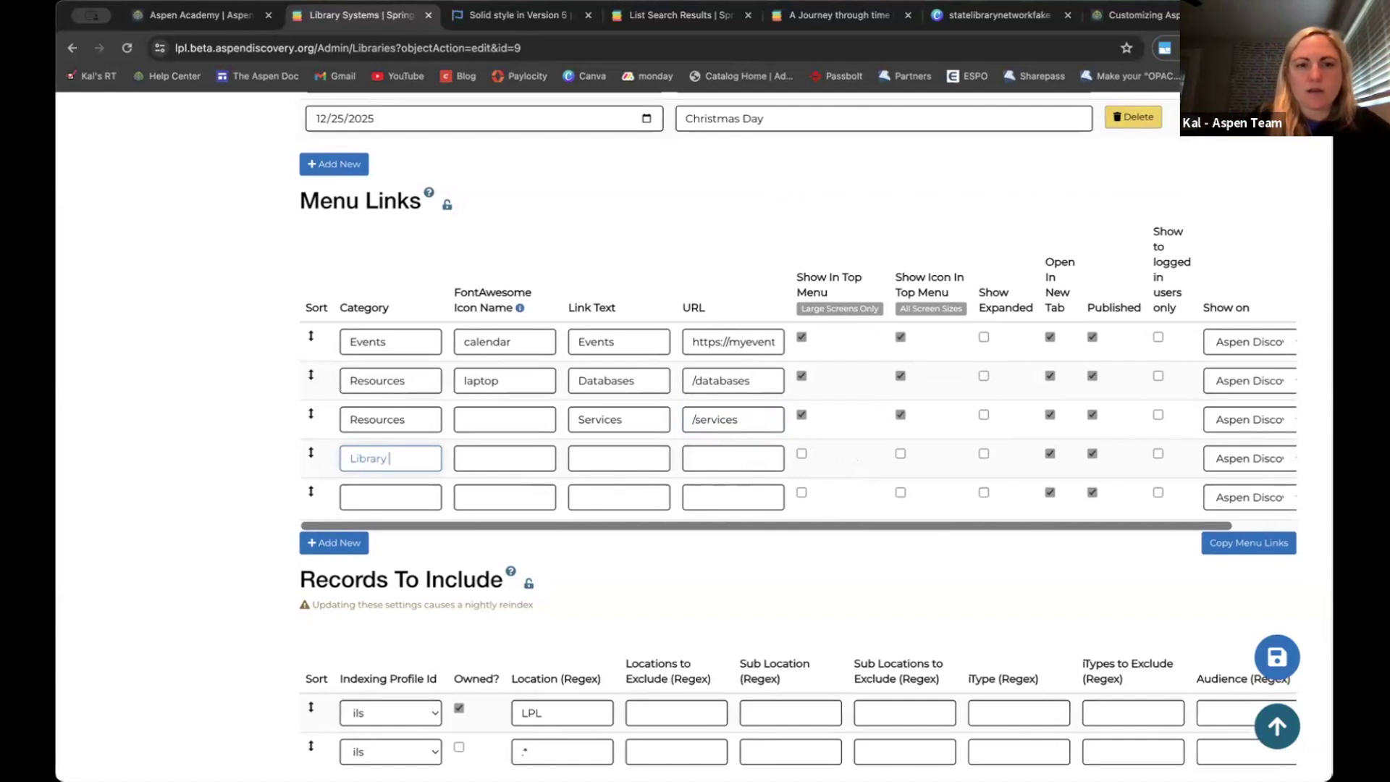
pyautogui.write('of Things')
pyautogui.press('Tab')
pyautogui.write('robot')
pyautogui.press('Tab')
pyautogui.write('Library og ')
pyautogui.write(' Thing')
pyautogui.press('Tab')
pyautogui.write('/lis')
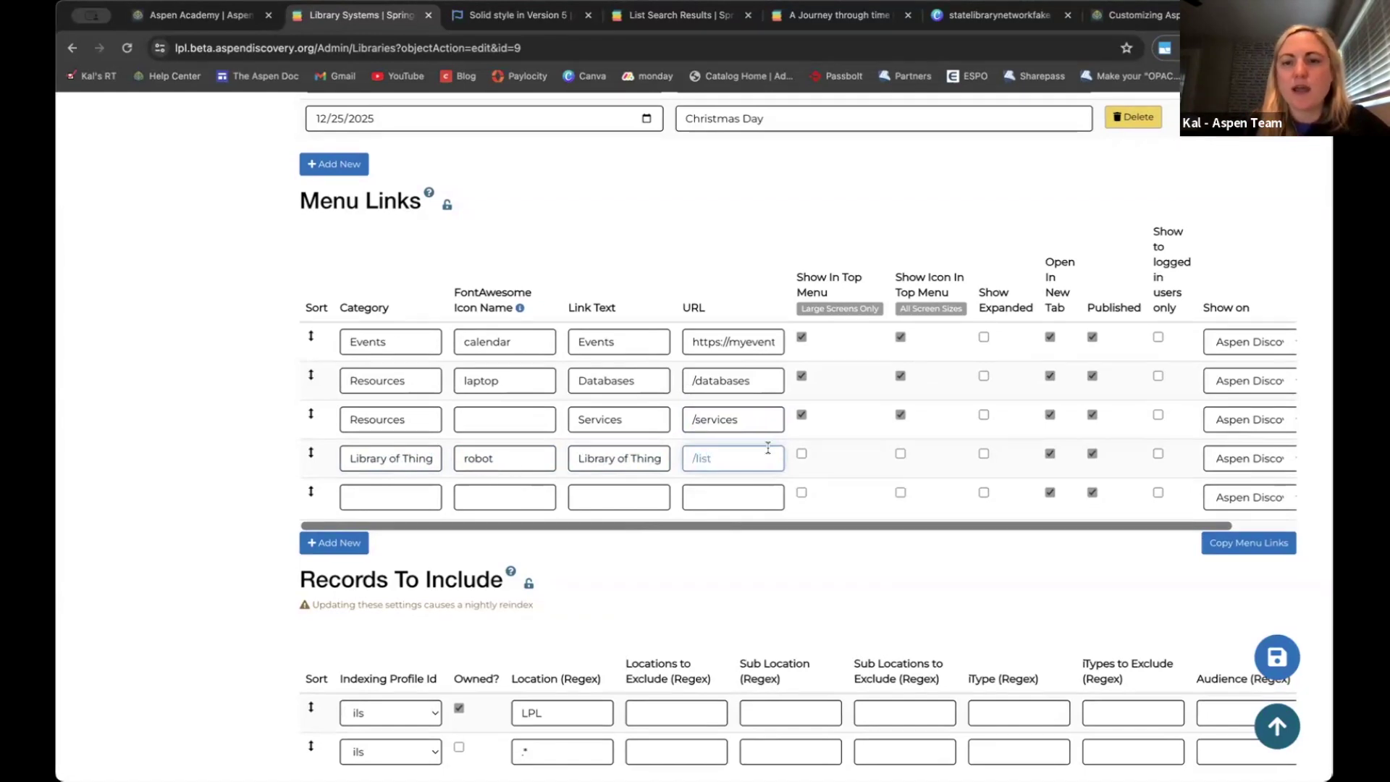
pyautogui.click(801, 454)
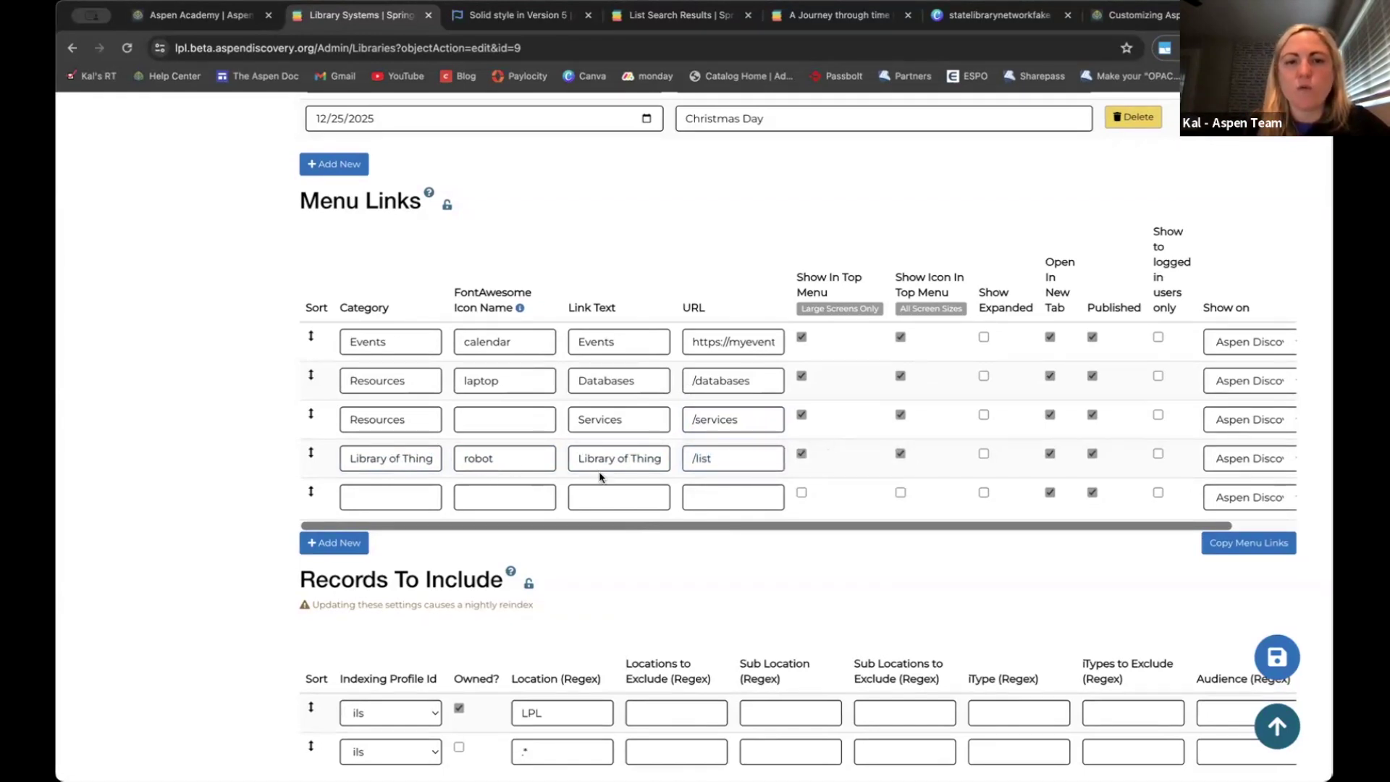
# Fill in the last menu link with category and link text About Us, icon info and URL /aboutus
pyautogui.scroll(-1, 599, 476)
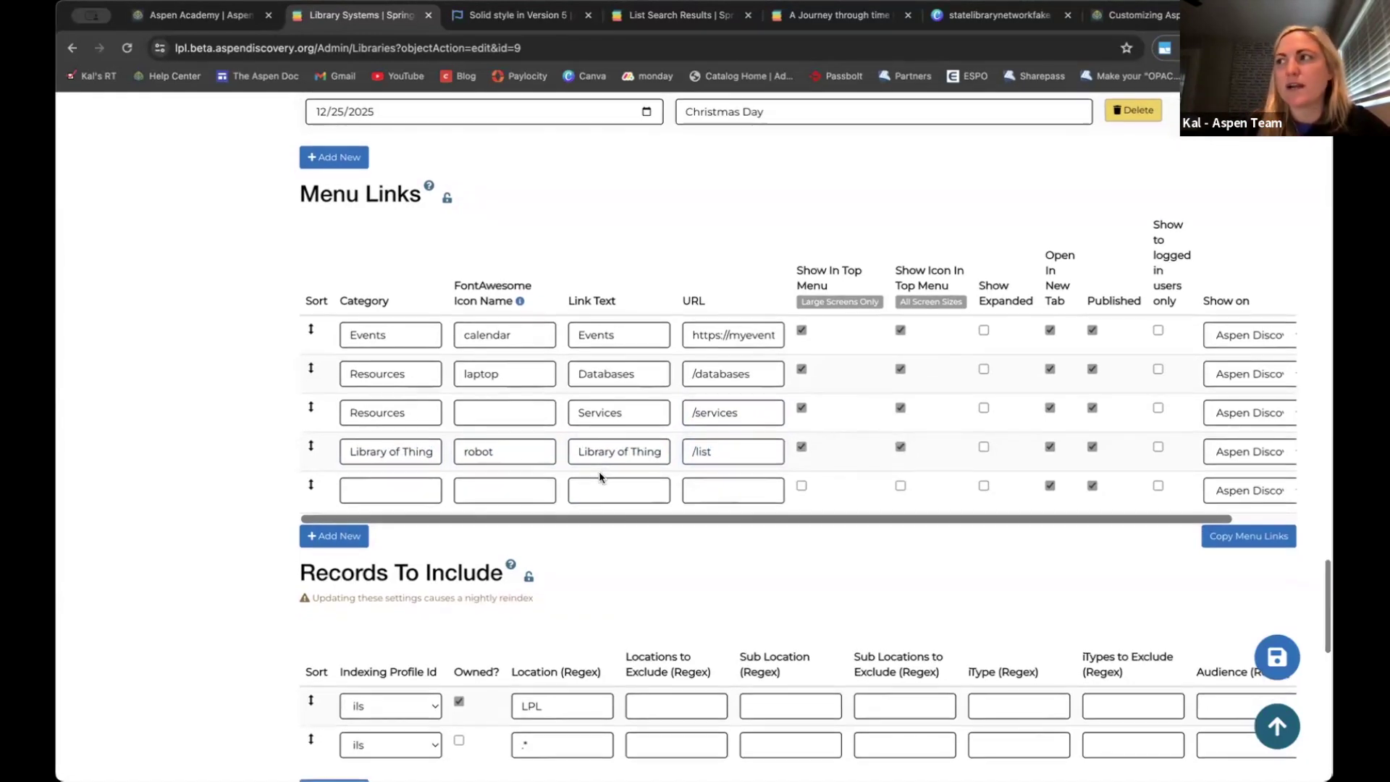
pyautogui.click(400, 492)
pyautogui.write('About Us')
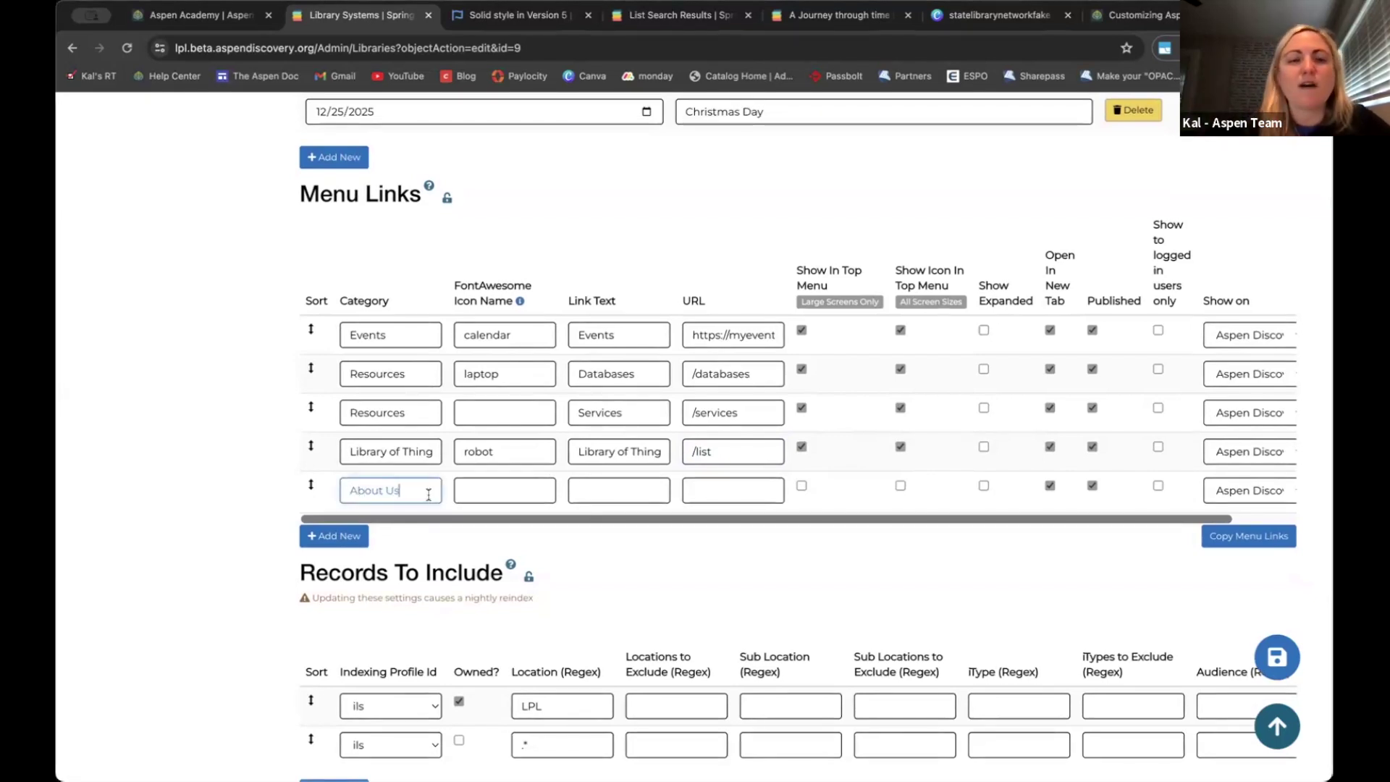
pyautogui.click(471, 491)
pyautogui.write('info')
pyautogui.click(615, 493)
pyautogui.write('About Us')
pyautogui.click(768, 481)
pyautogui.write('/aboutu')
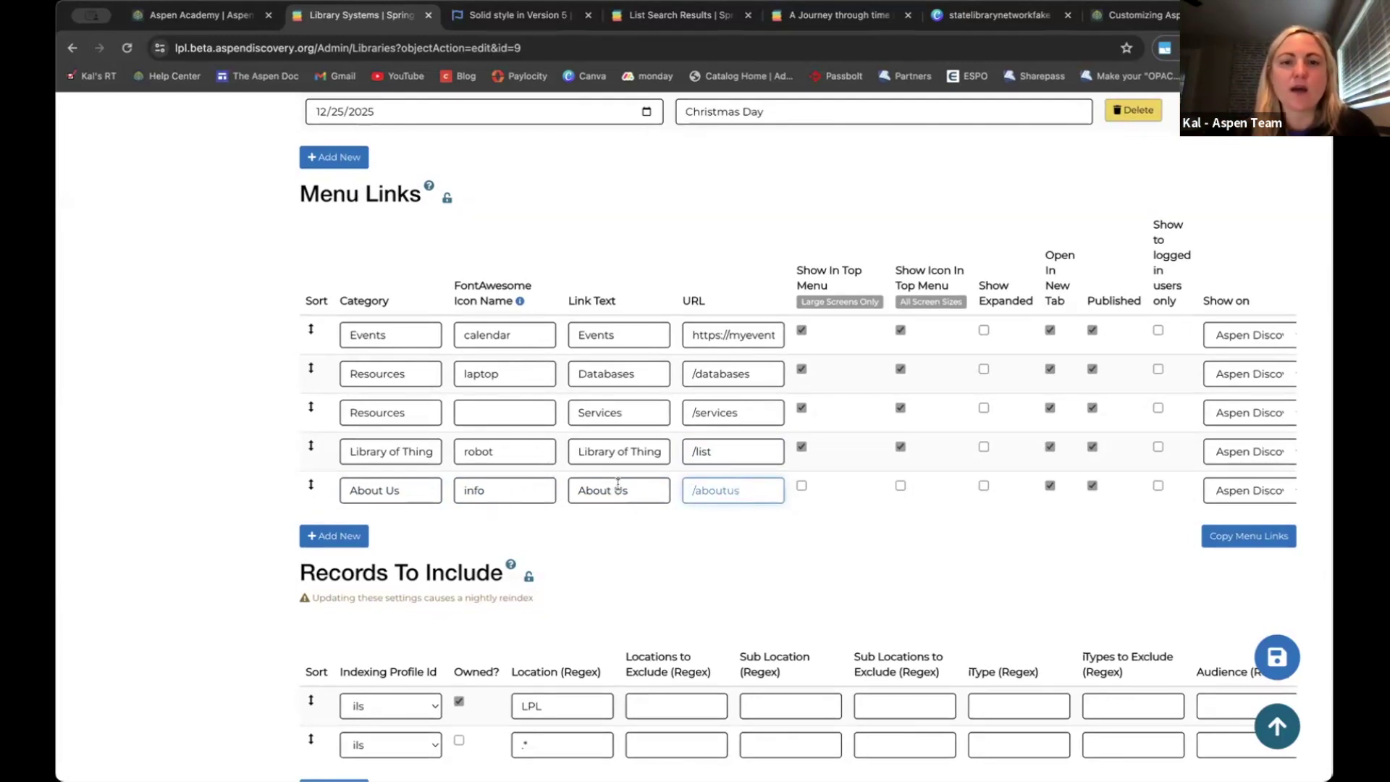
# Move the Library of Things menu link to first place in the list and save the library settings
pyautogui.moveTo(309, 369)
pyautogui.mouseDown()
pyautogui.moveTo(311, 411)
pyautogui.moveTo(310, 369)
pyautogui.mouseUp()
pyautogui.moveTo(312, 445); pyautogui.dragTo(310, 318)
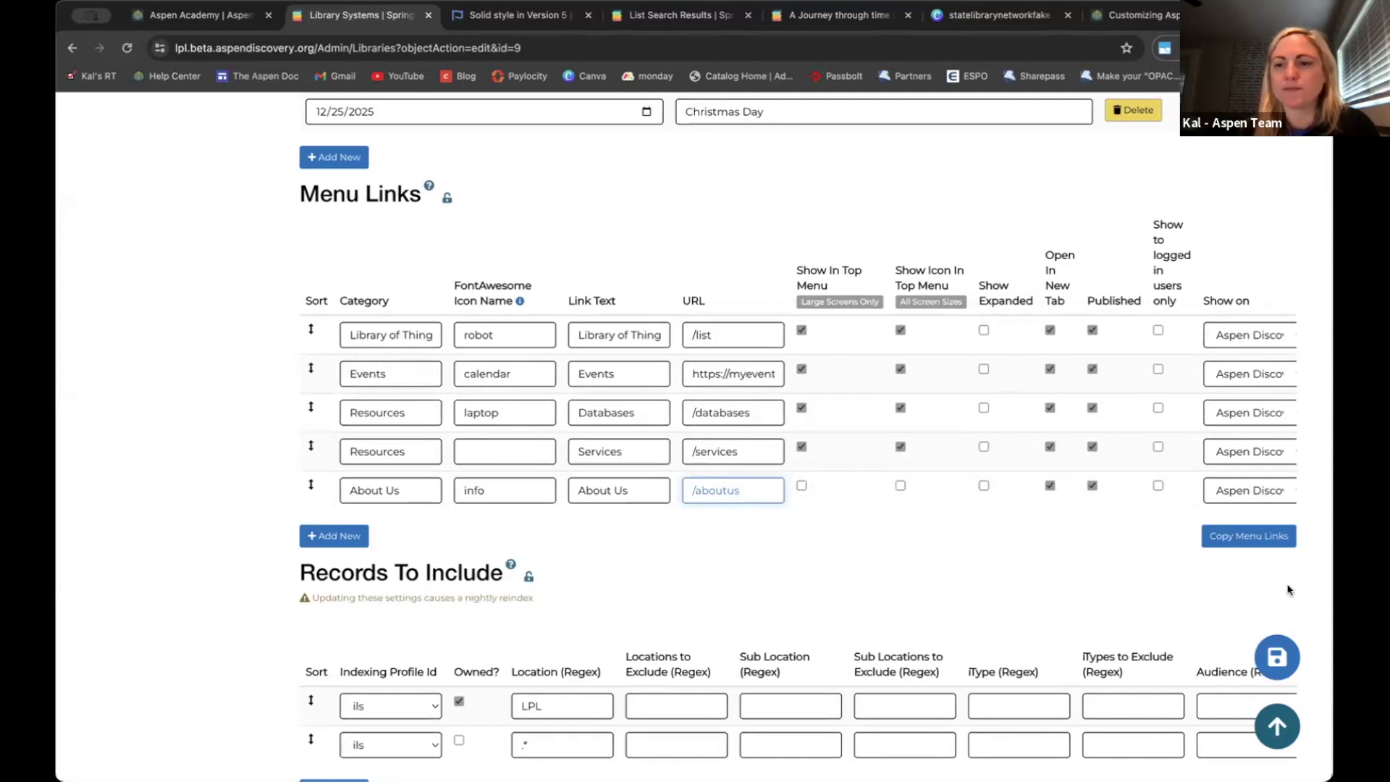
pyautogui.click(1291, 655)
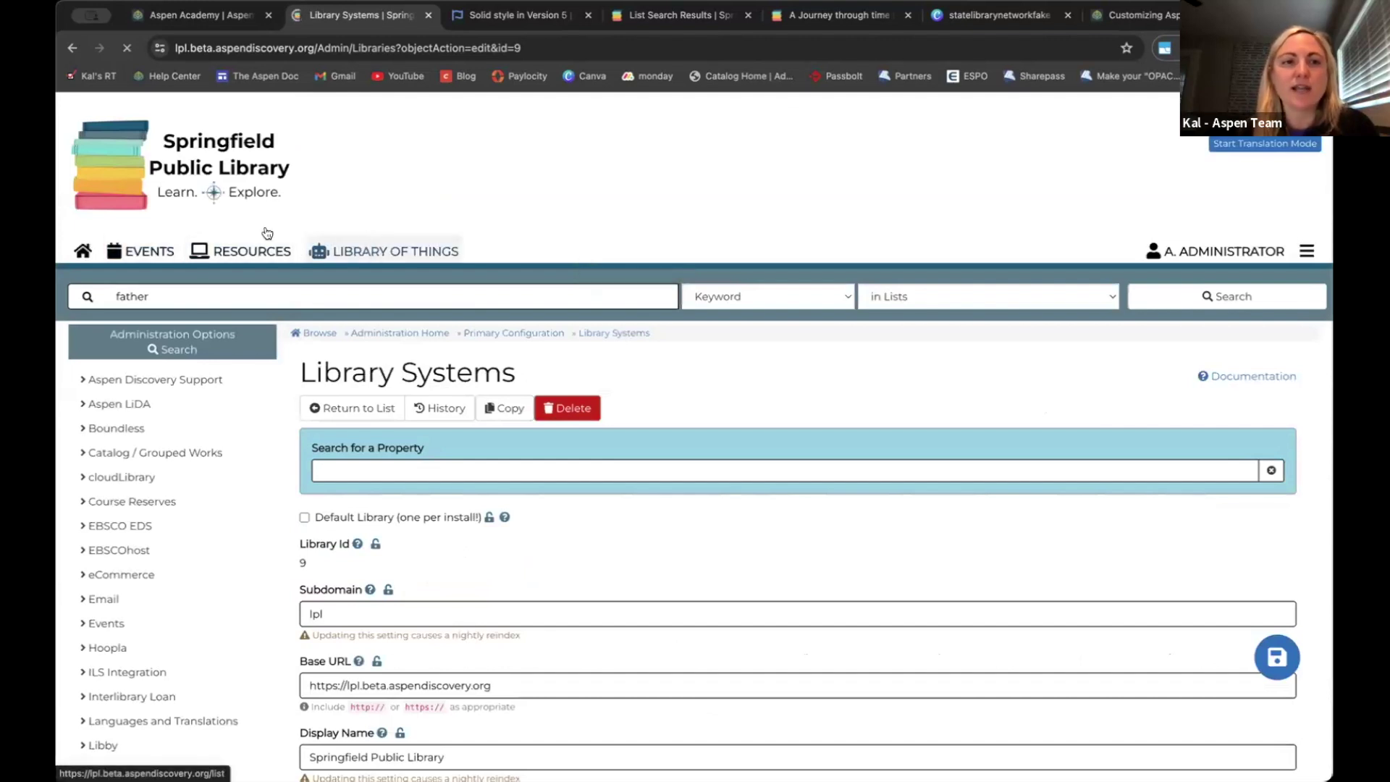
# Check the links grouped under Resources in the site header and the About Us link among the account options
pyautogui.click(250, 252)
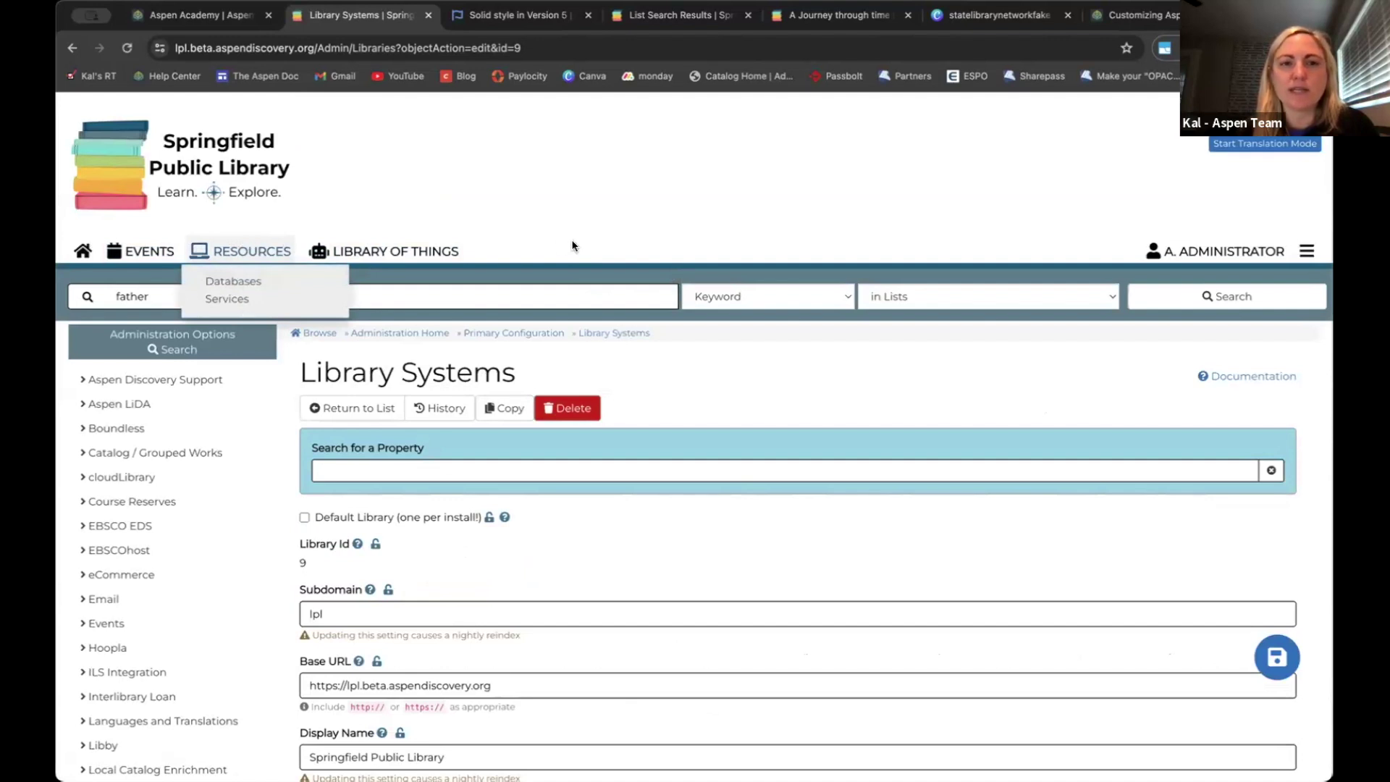
pyautogui.click(1304, 250)
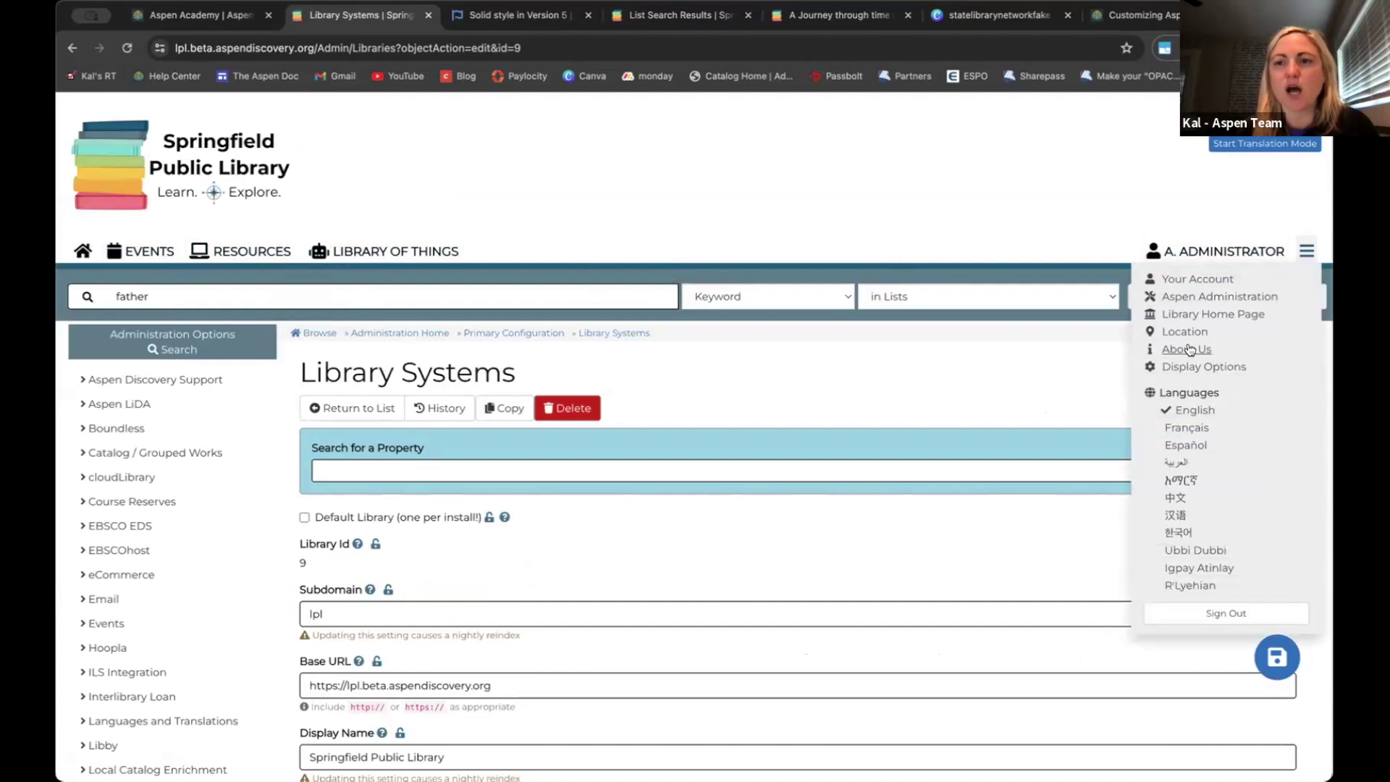
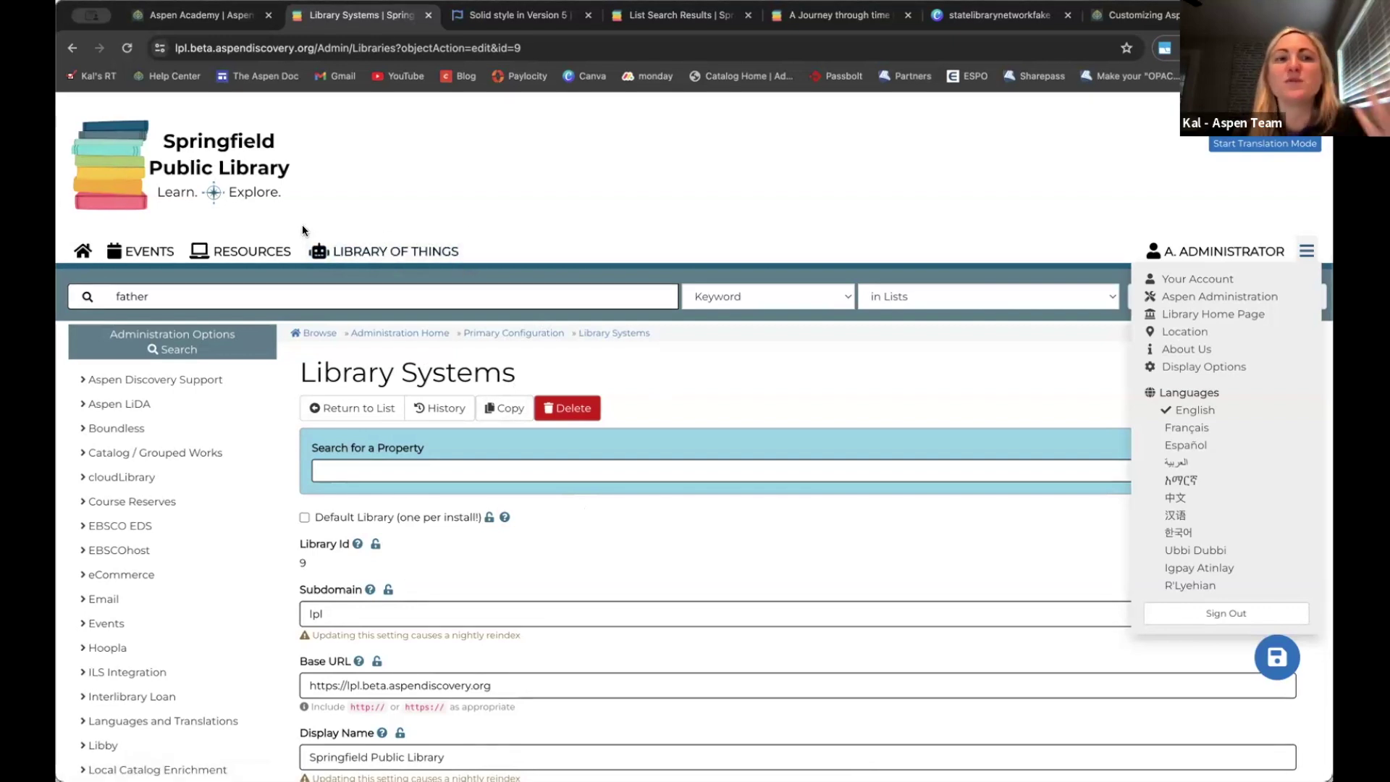
pyautogui.click(710, 375)
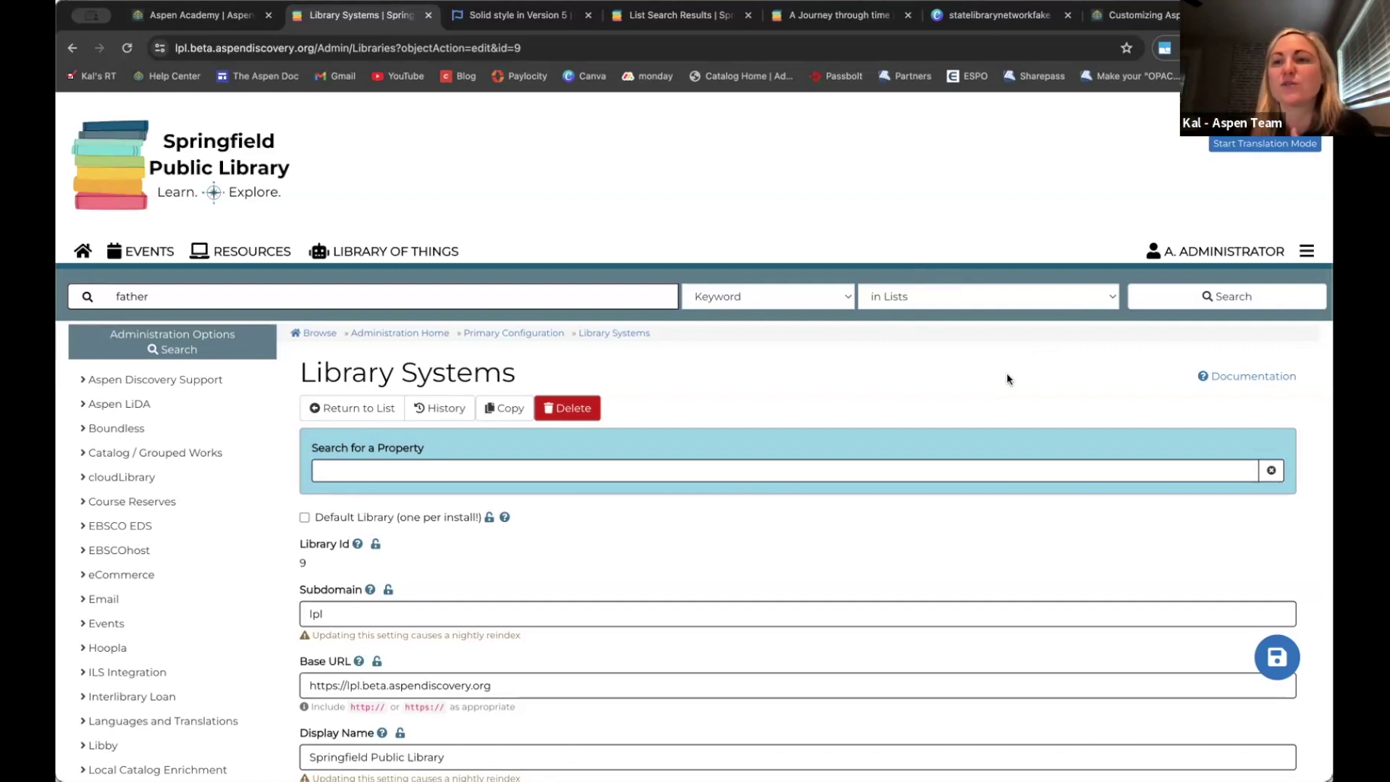
# Clear the catalog search term and open Aspen Administration
pyautogui.click(631, 294)
pyautogui.press('BackSpace')
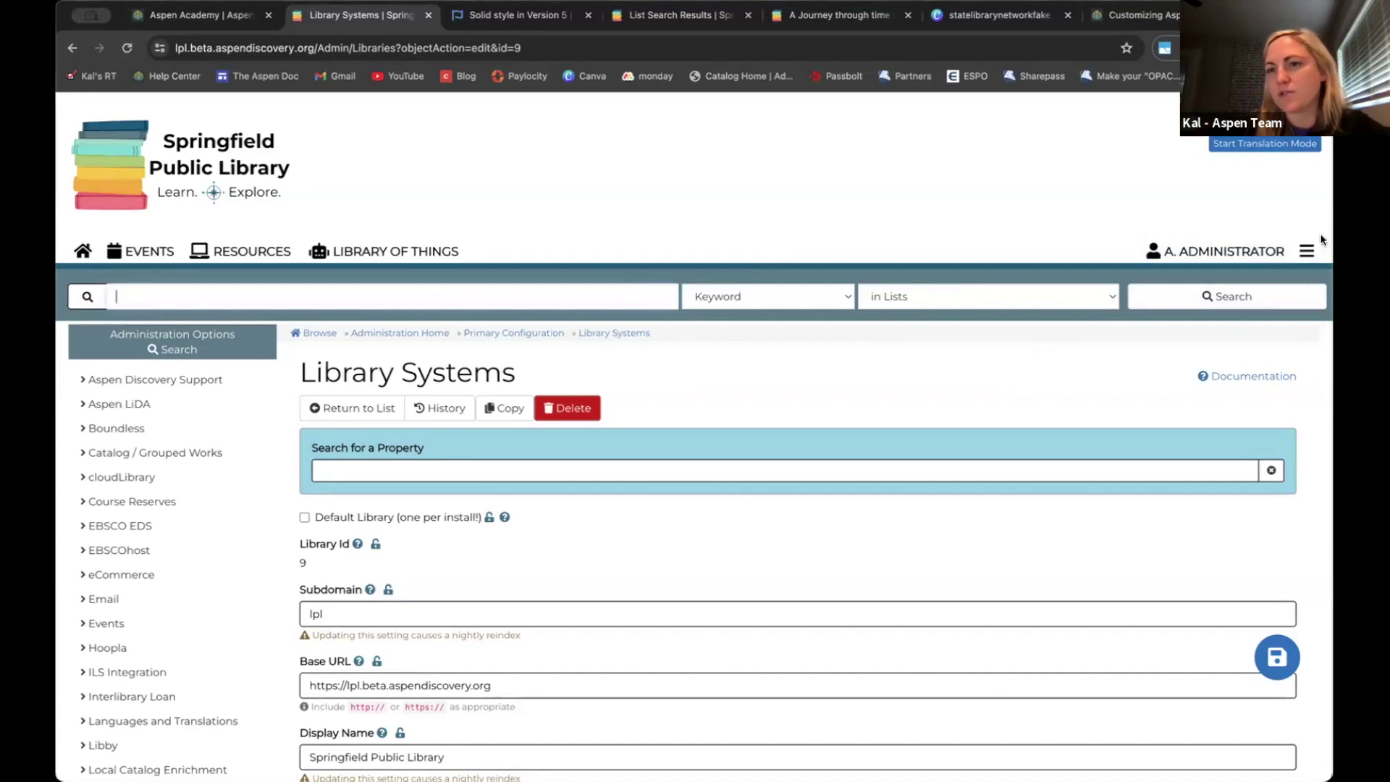
pyautogui.click(1306, 251)
pyautogui.click(1195, 297)
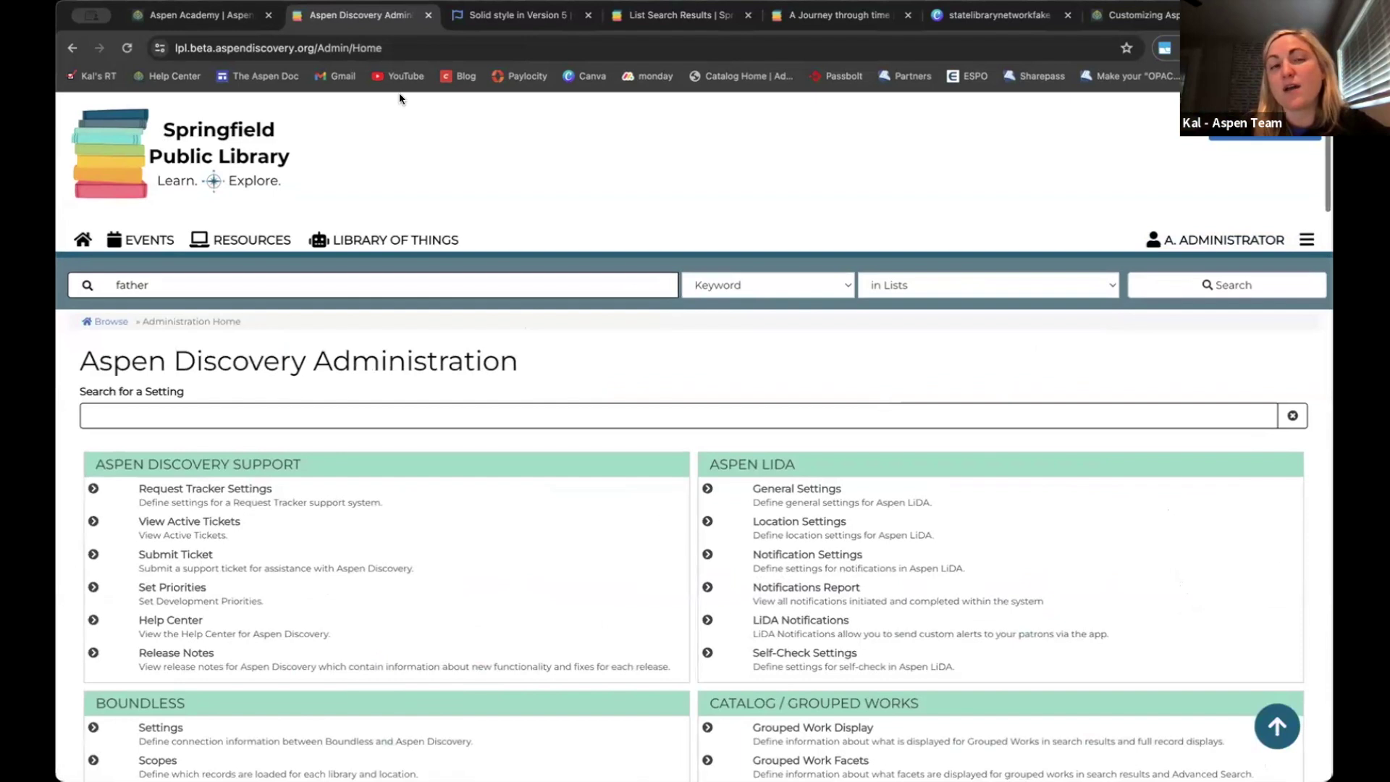
# Switch to the Aspen Help Center and open its Partner Spotlight page
pyautogui.click(212, 16)
pyautogui.scroll(3, 206, 163)
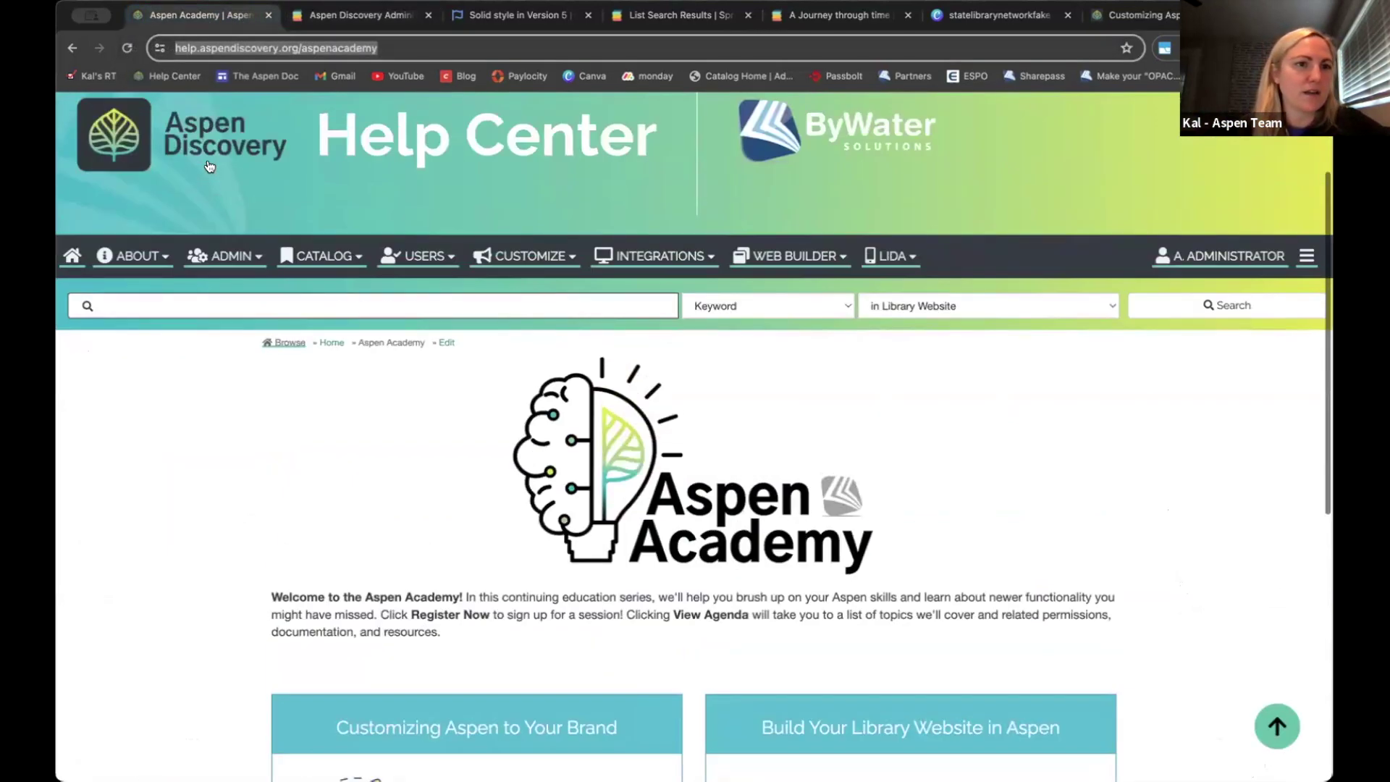
pyautogui.click(134, 256)
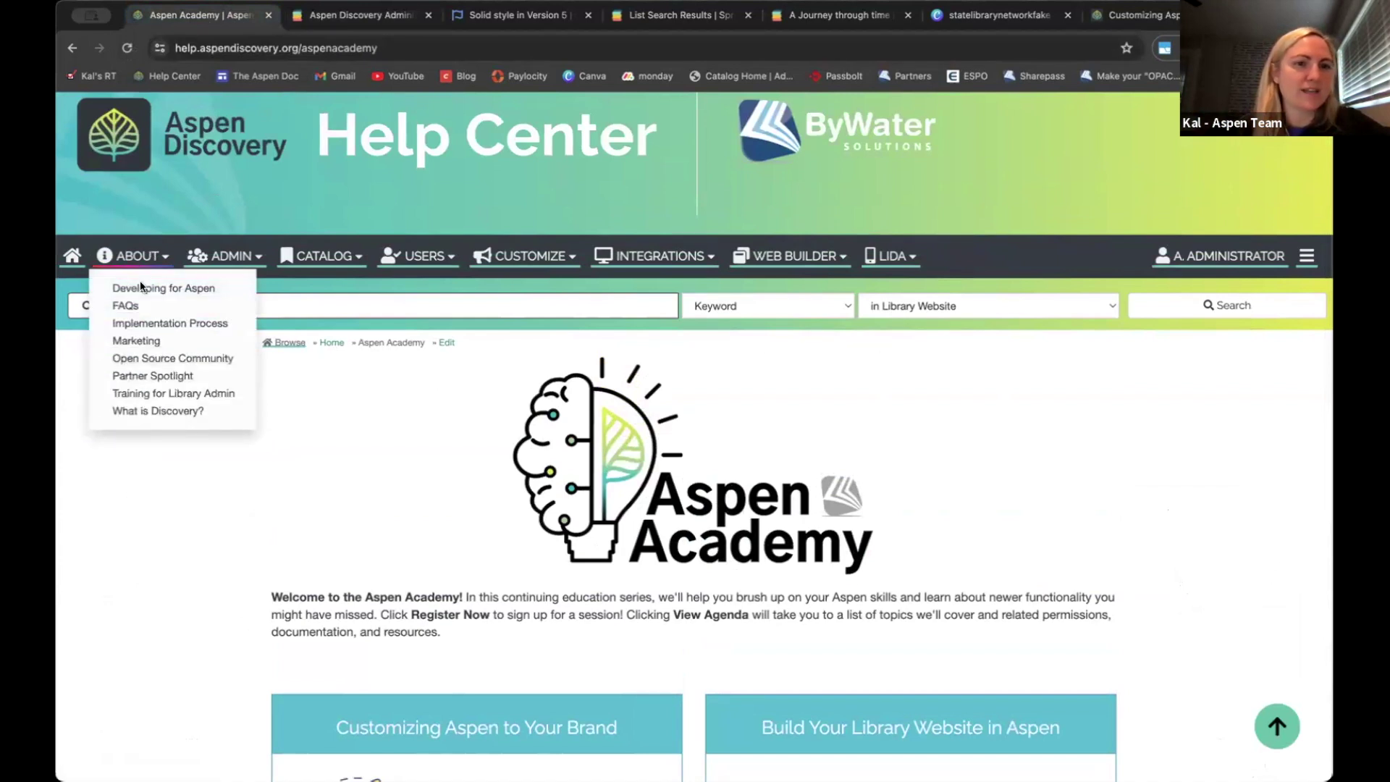
pyautogui.click(145, 378)
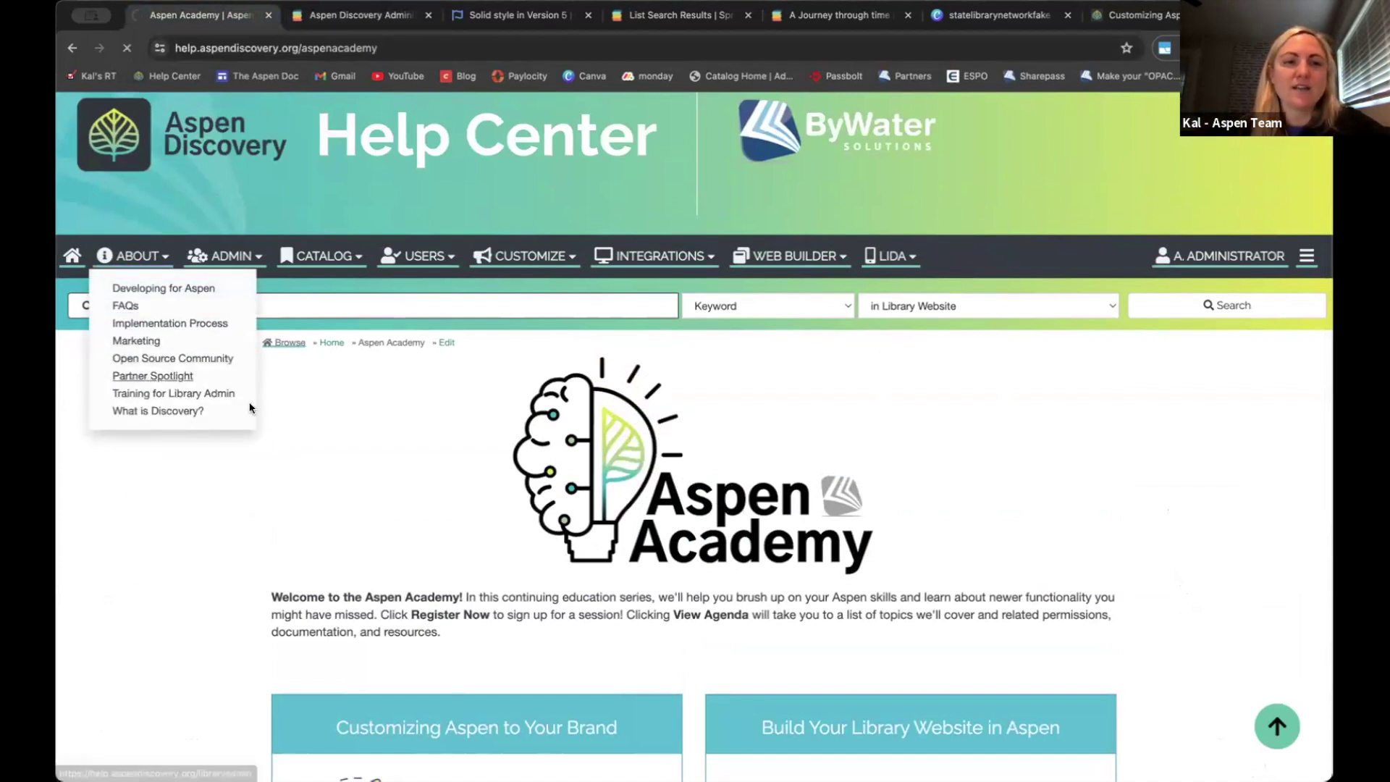
# Expand the Menu Links examples on the Partner Spotlight page
pyautogui.scroll(-2, 251, 408)
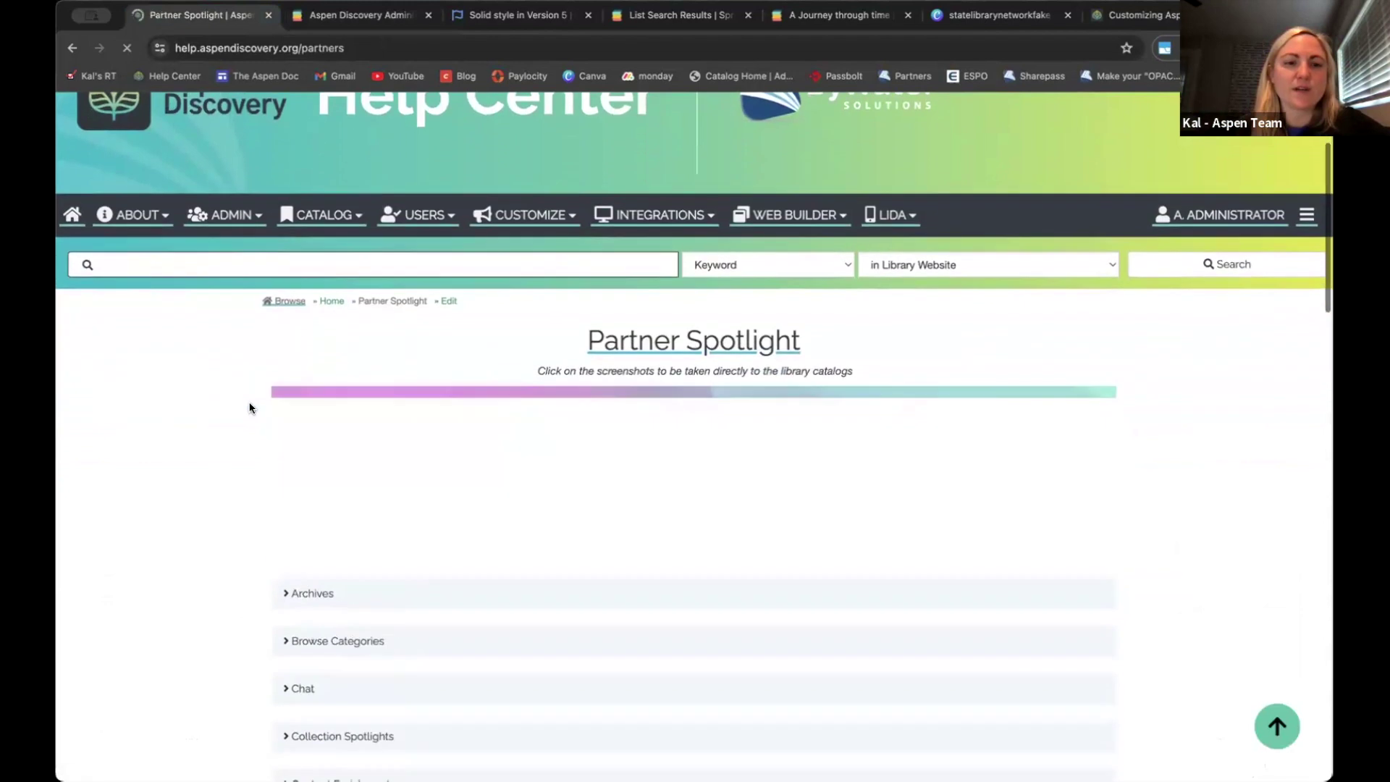
pyautogui.scroll(-8, 249, 404)
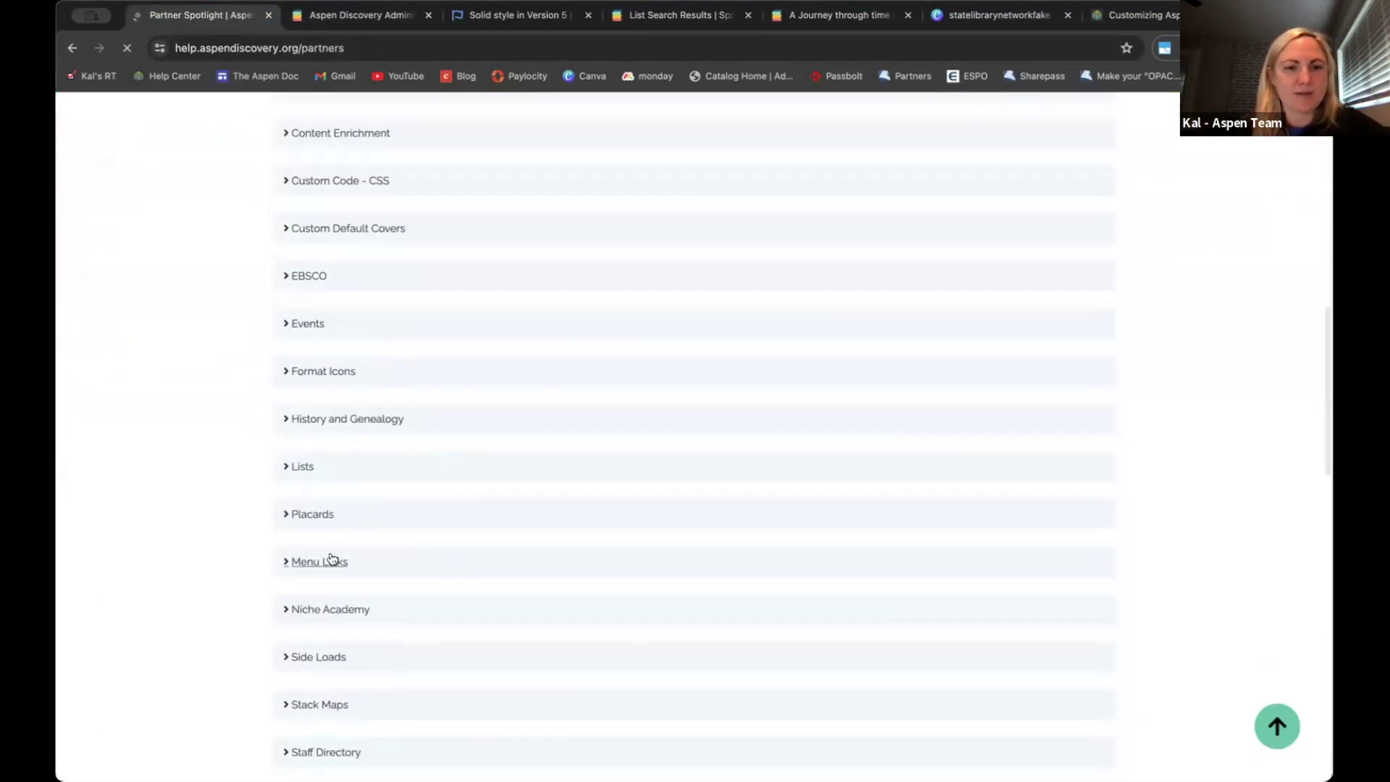
pyautogui.click(330, 560)
pyautogui.scroll(-3, 330, 558)
pyautogui.scroll(1, 323, 369)
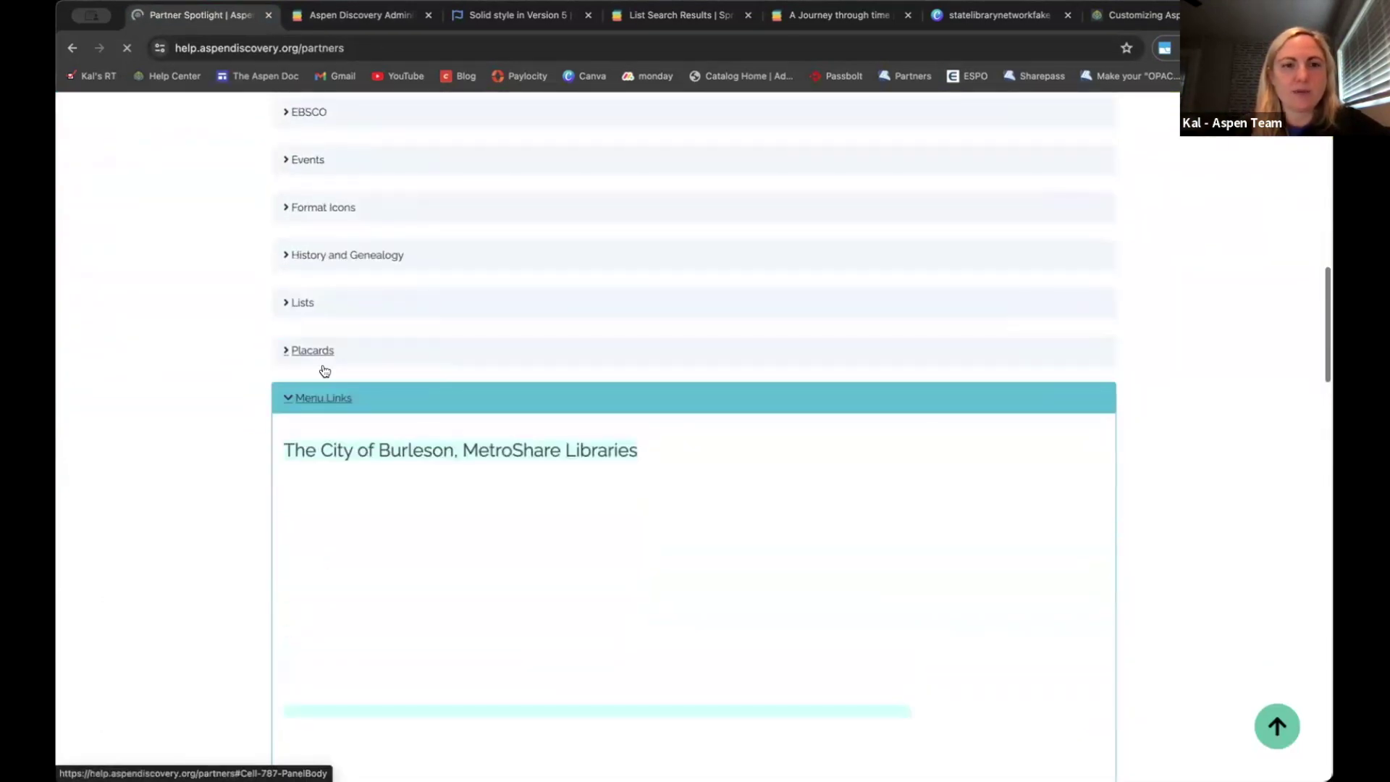
# Expand the Placards examples, view the Arlington Public Library sample, and collapse the section again
pyautogui.click(321, 352)
pyautogui.scroll(-2, 323, 351)
pyautogui.scroll(3, 322, 351)
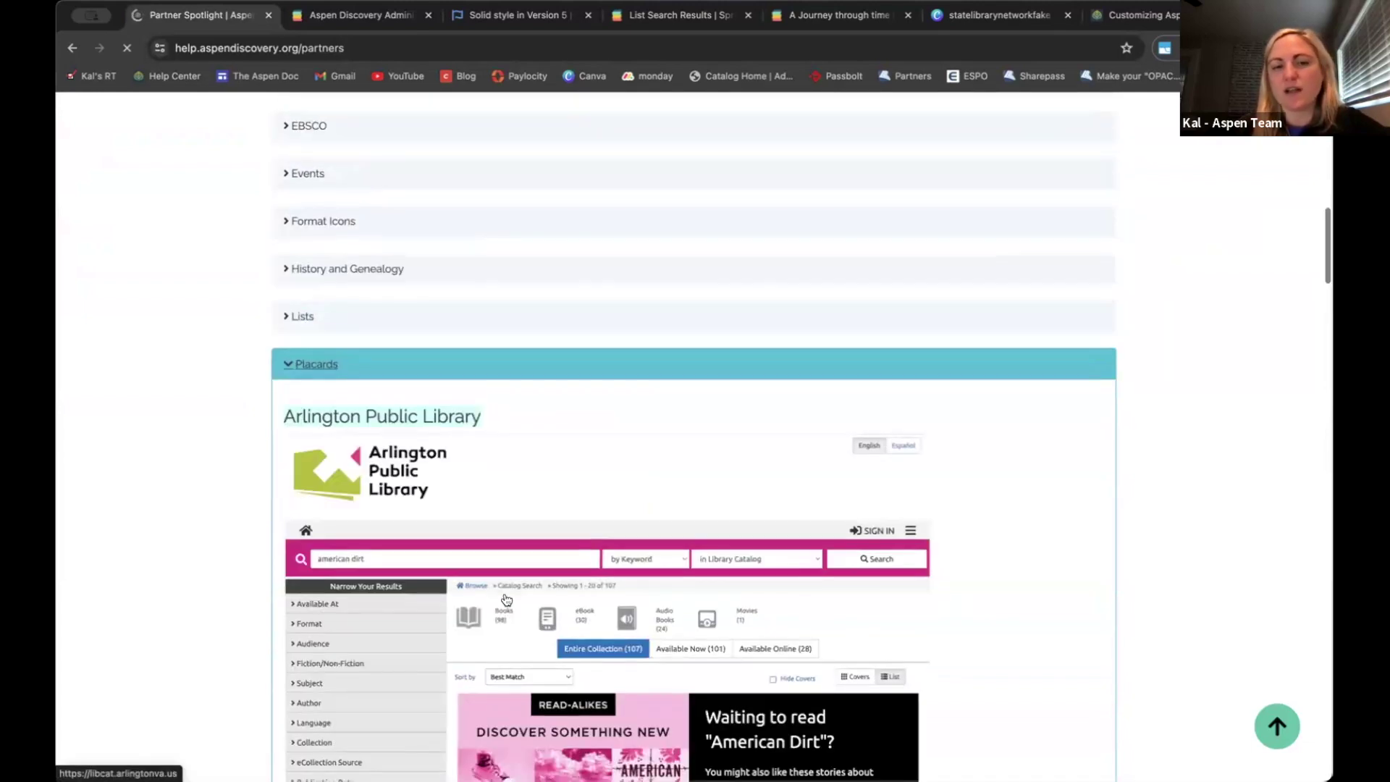
pyautogui.scroll(-2, 638, 489)
pyautogui.click(317, 236)
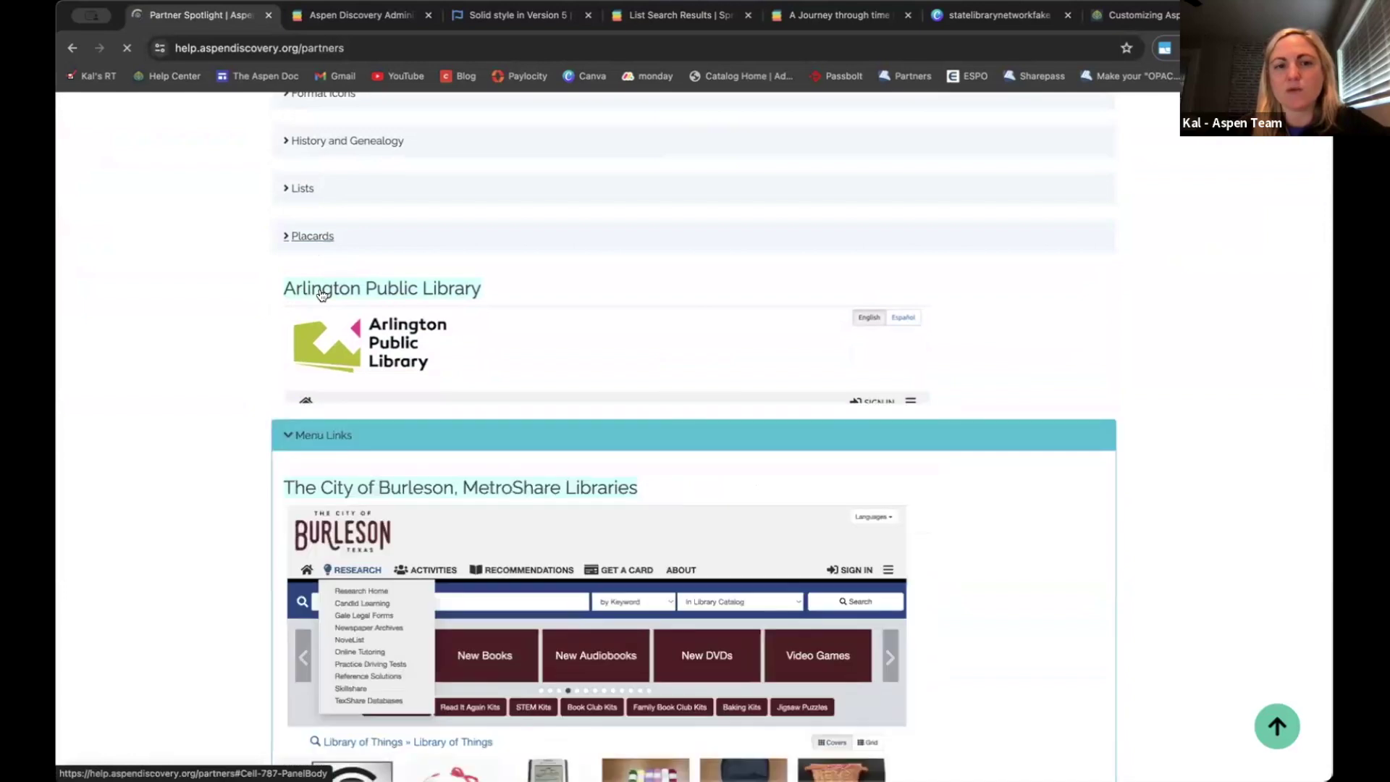
# Examine the City of Burleson menu links example and collapse the Menu Links section
pyautogui.scroll(-1, 321, 294)
pyautogui.scroll(-1, 321, 294)
pyautogui.scroll(1, 312, 229)
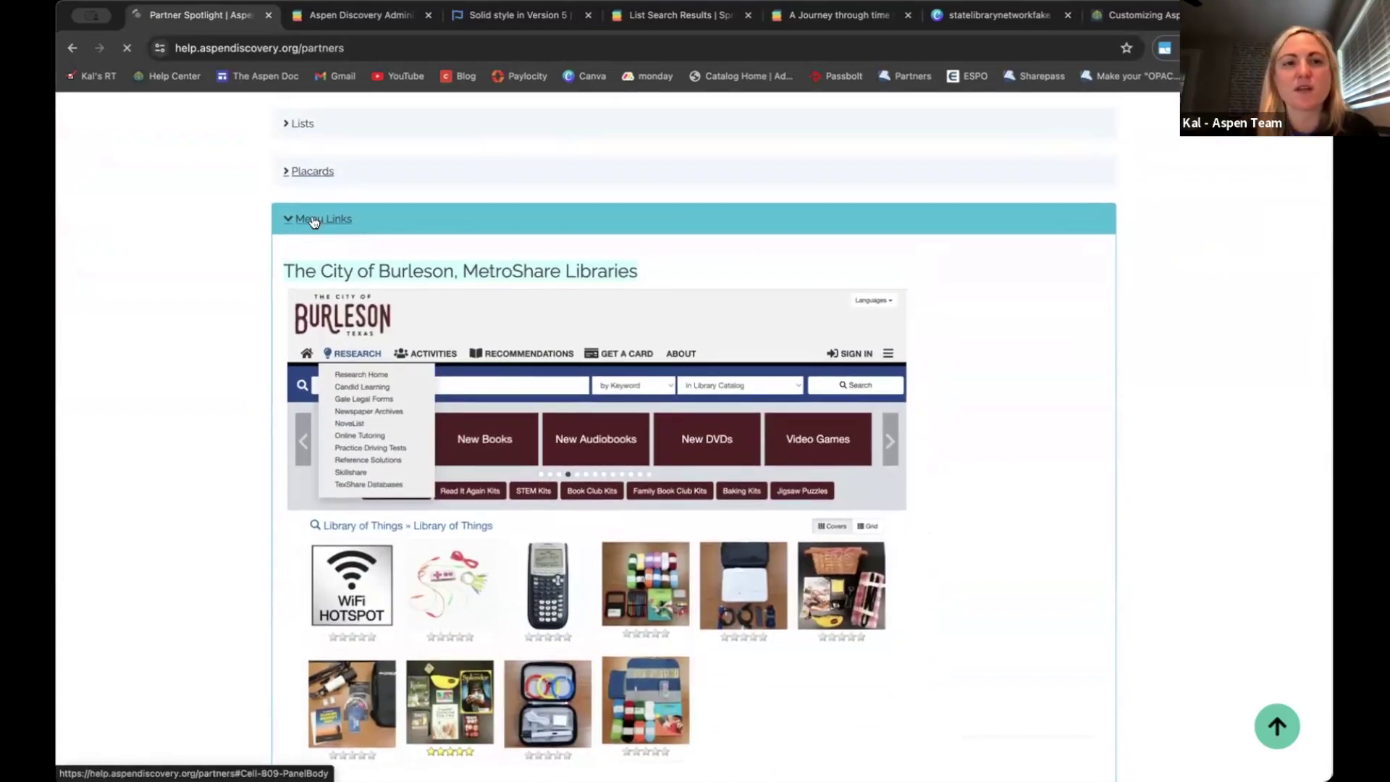
pyautogui.click(313, 220)
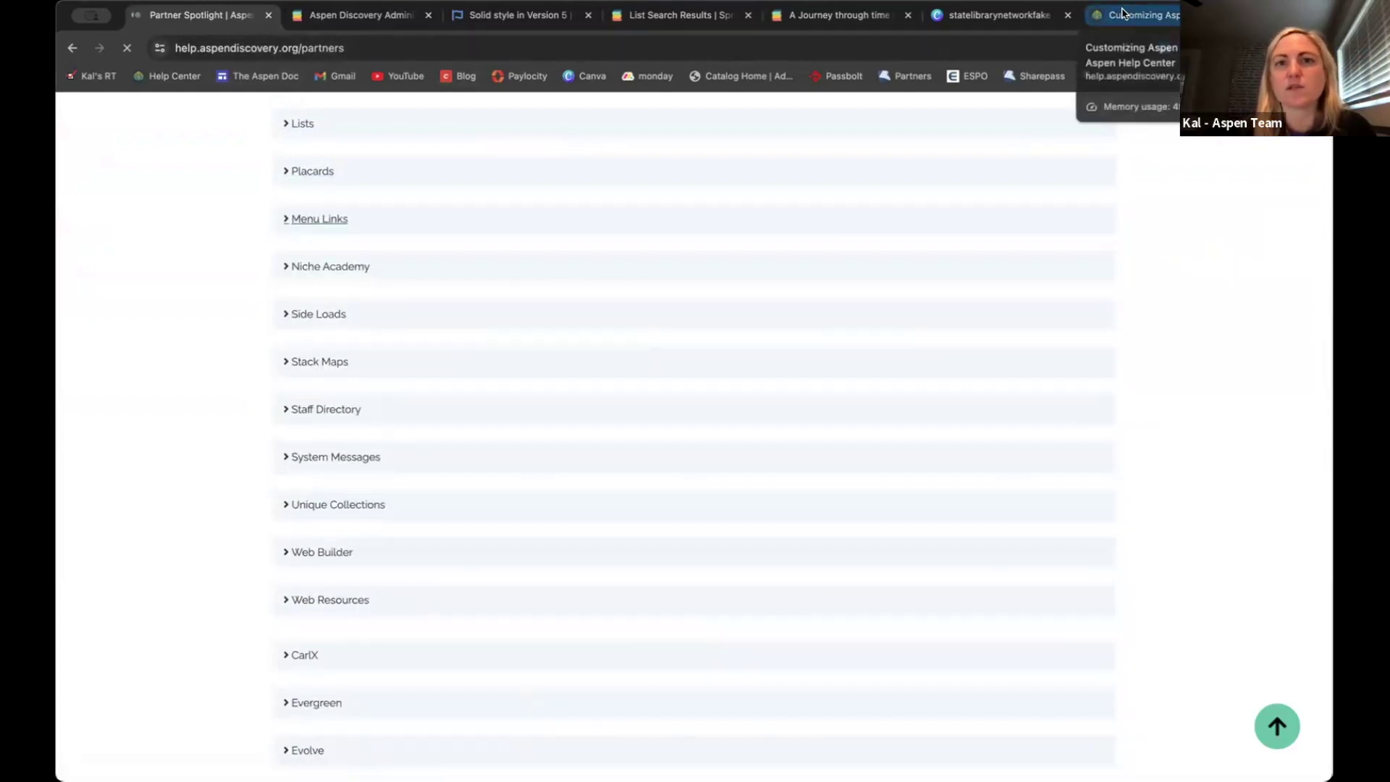
# Return to the Springfield Public Library administration, search the settings for "placa", and open the Placards list
pyautogui.click(405, 16)
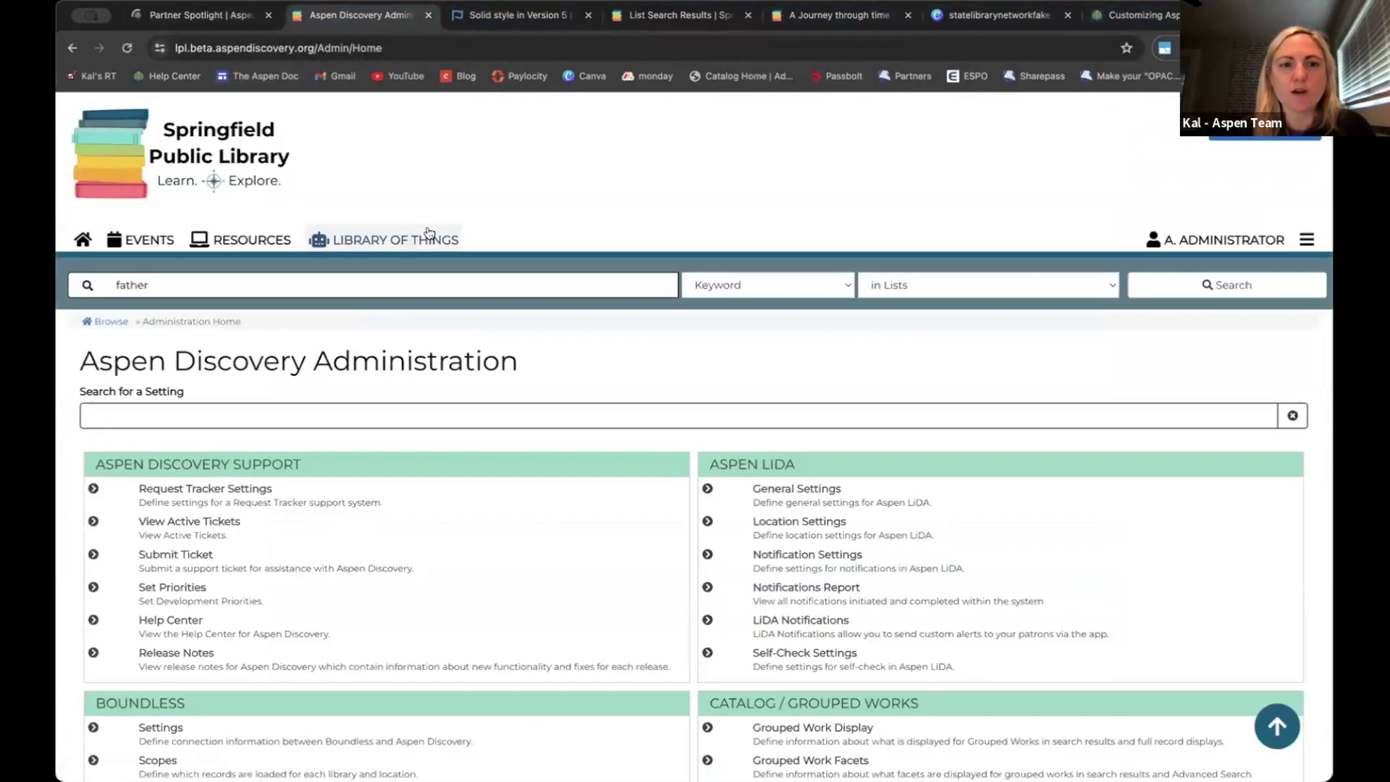
pyautogui.click(365, 391)
pyautogui.write('placa')
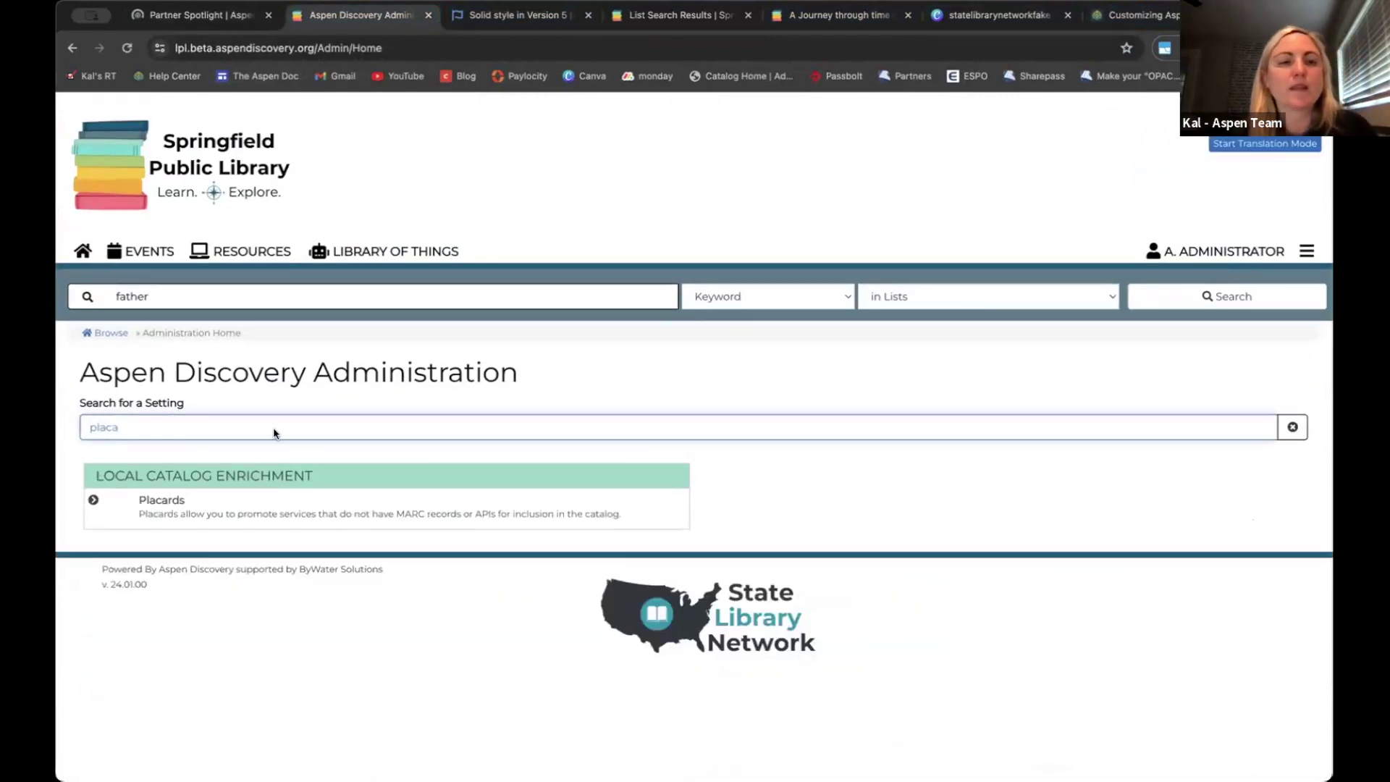
pyautogui.click(181, 499)
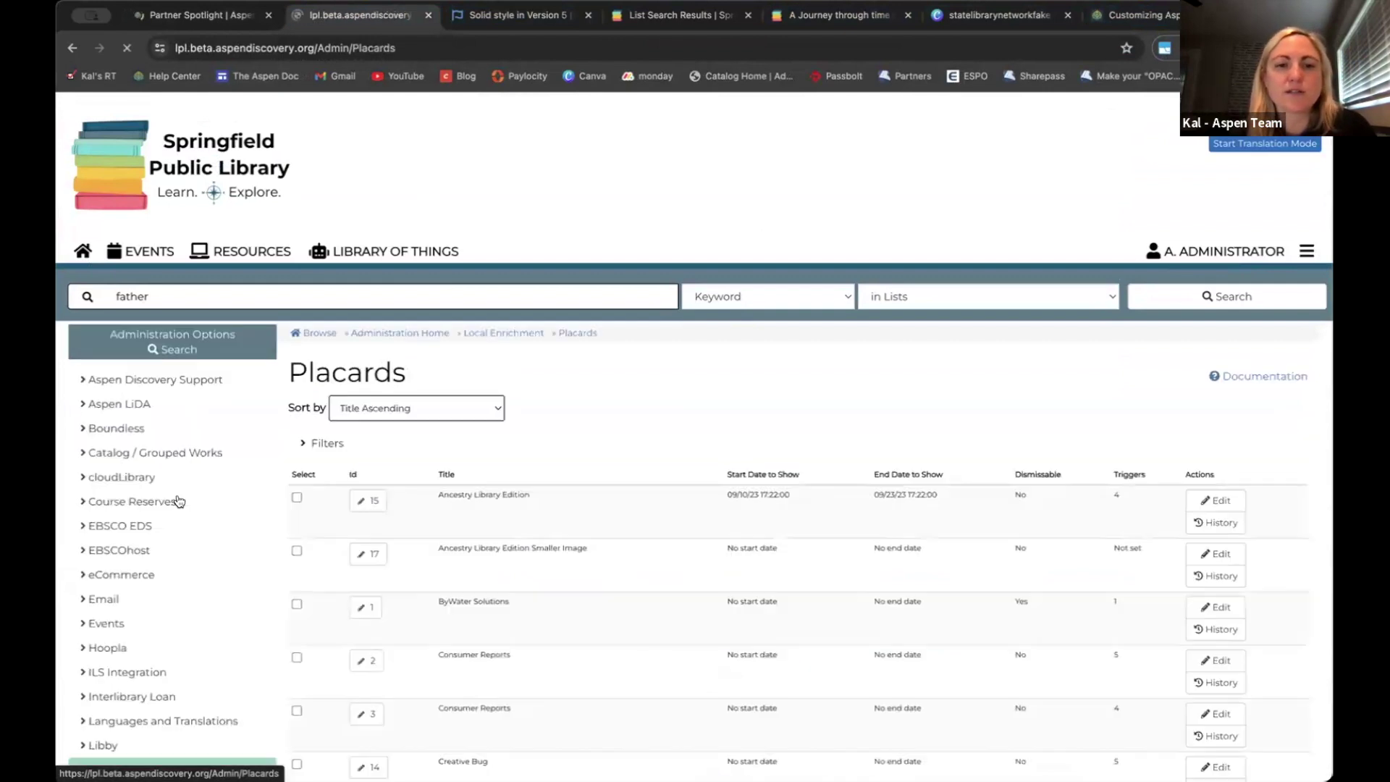
pyautogui.scroll(-3, 647, 389)
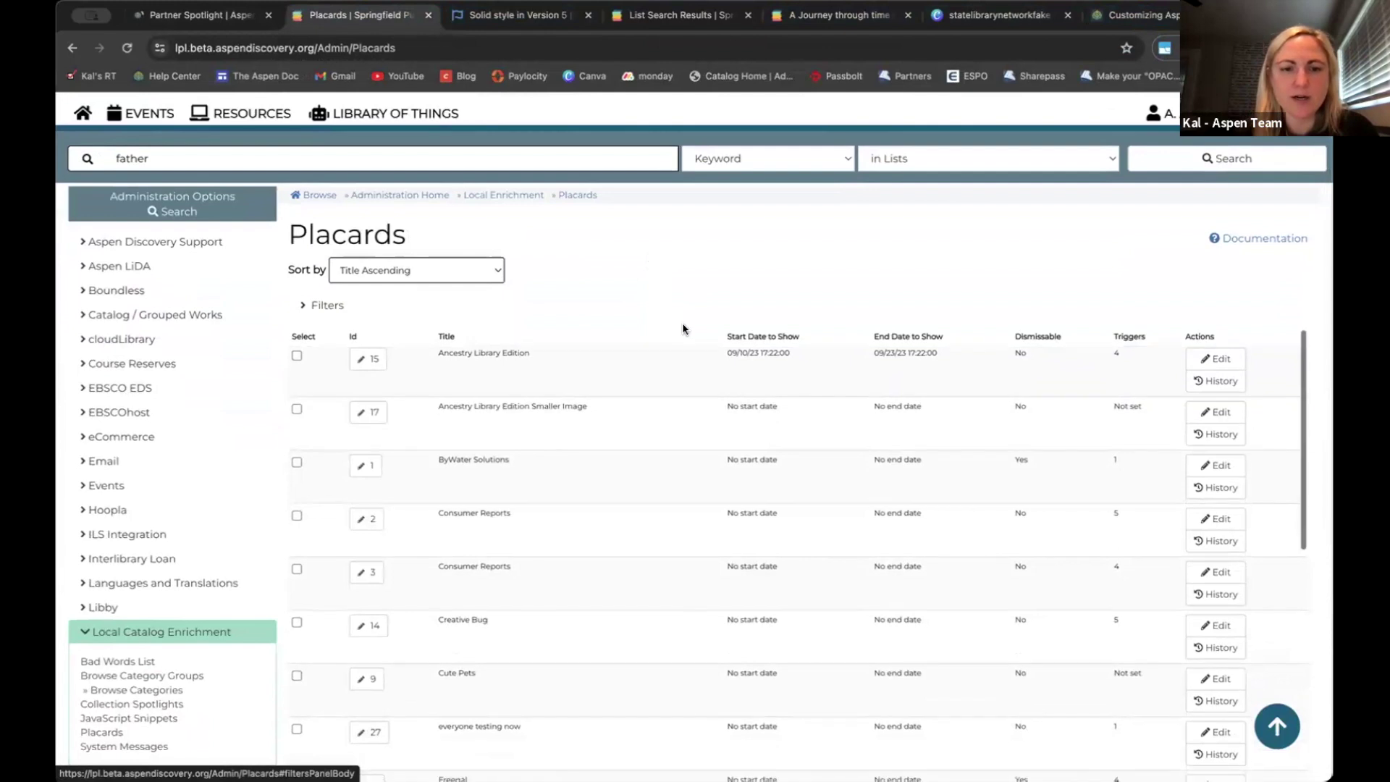
# Add a new placard and title it "Consumer Reports"
pyautogui.scroll(-8, 682, 326)
pyautogui.scroll(-6, 682, 329)
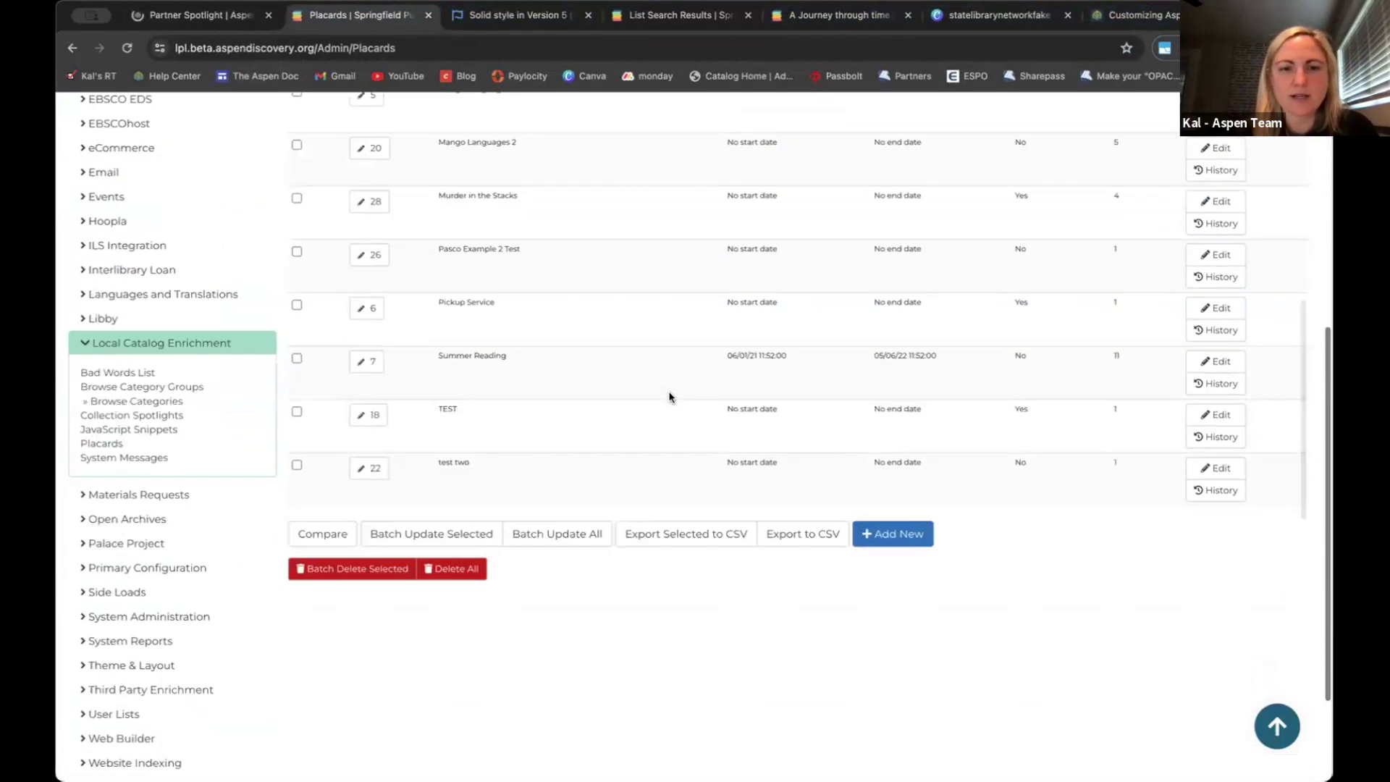
pyautogui.click(884, 517)
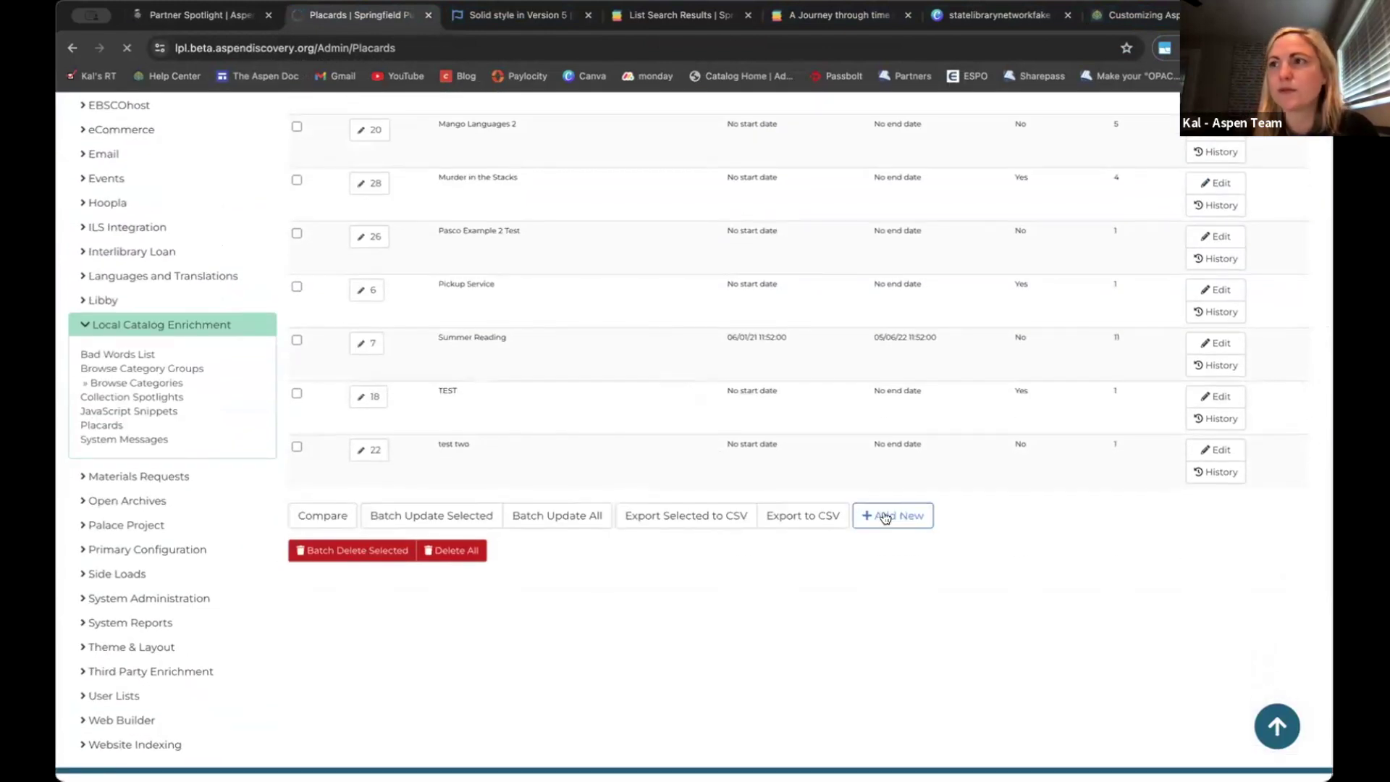
pyautogui.scroll(-4, 727, 375)
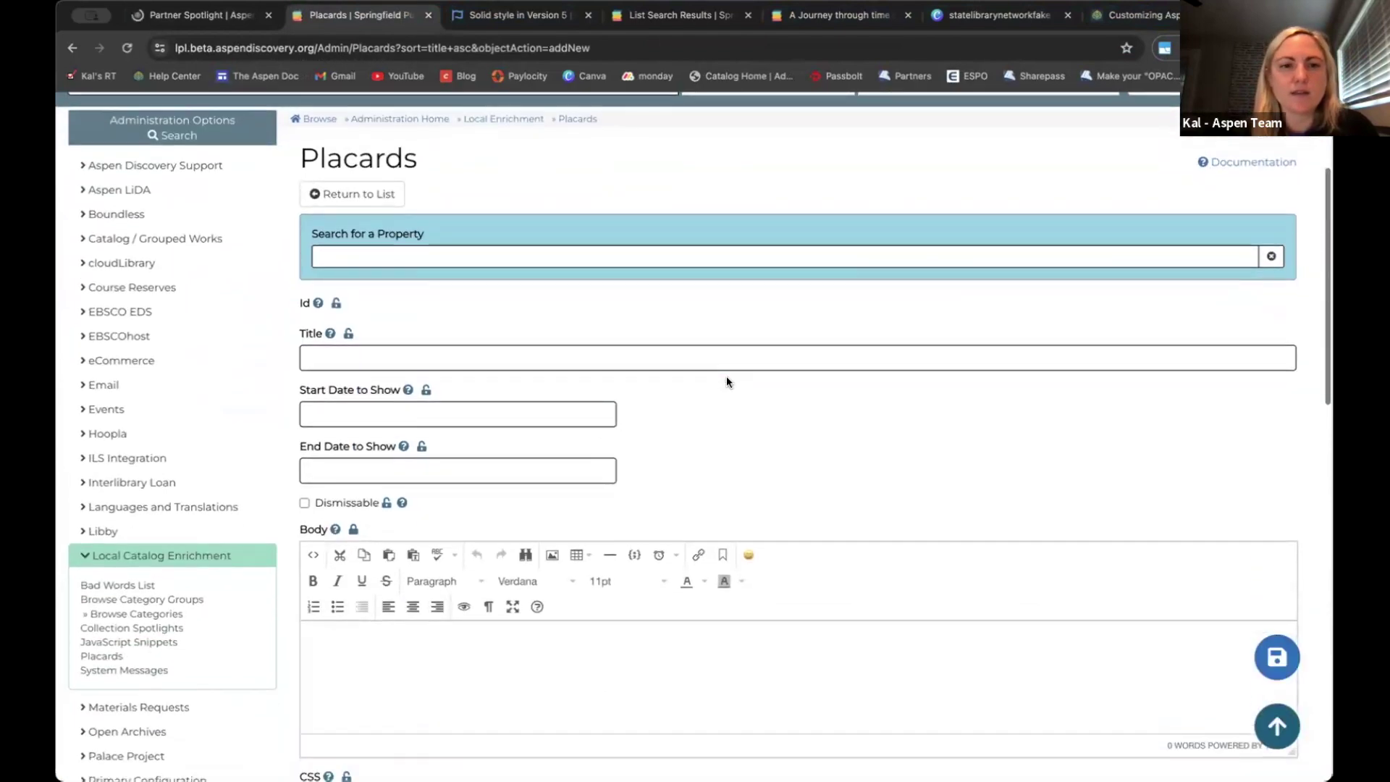
pyautogui.click(697, 299)
pyautogui.write('Co')
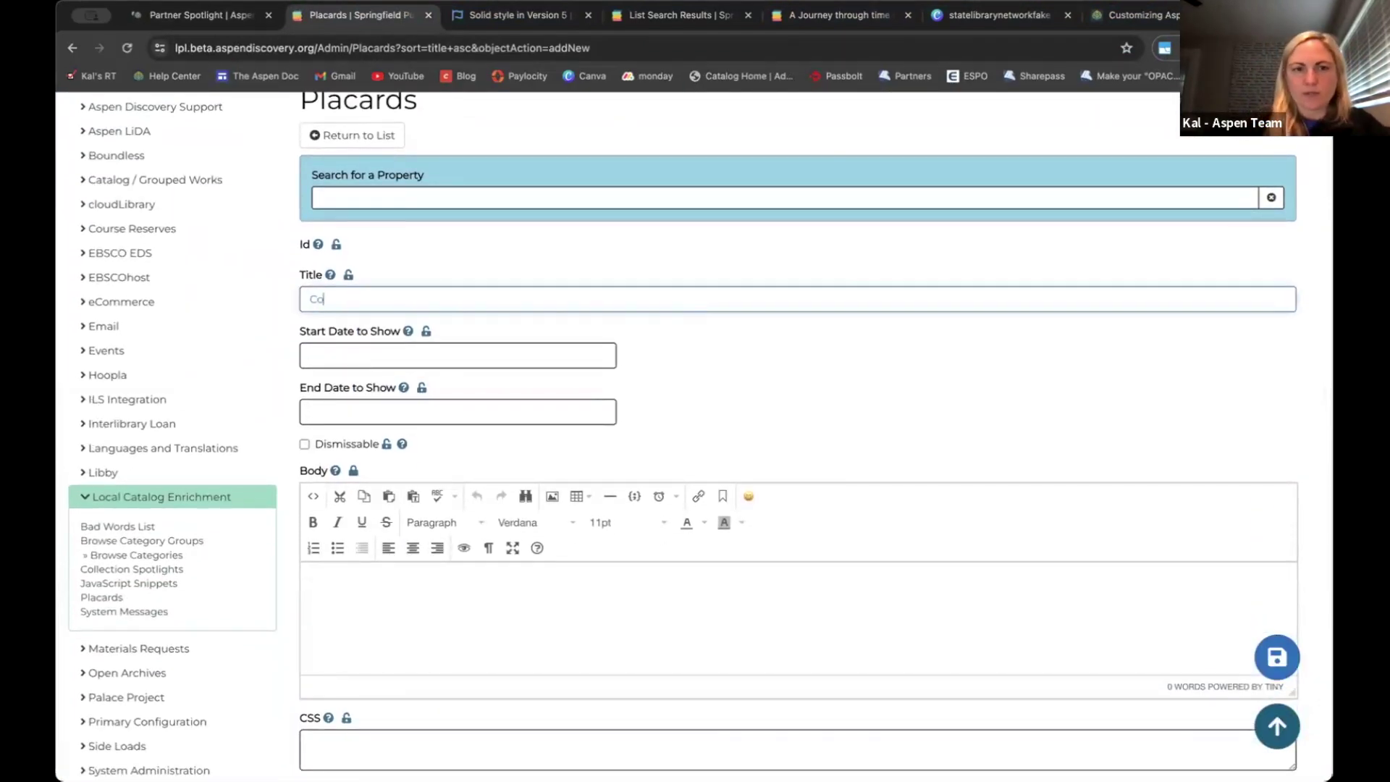
pyautogui.write('nsumer Report')
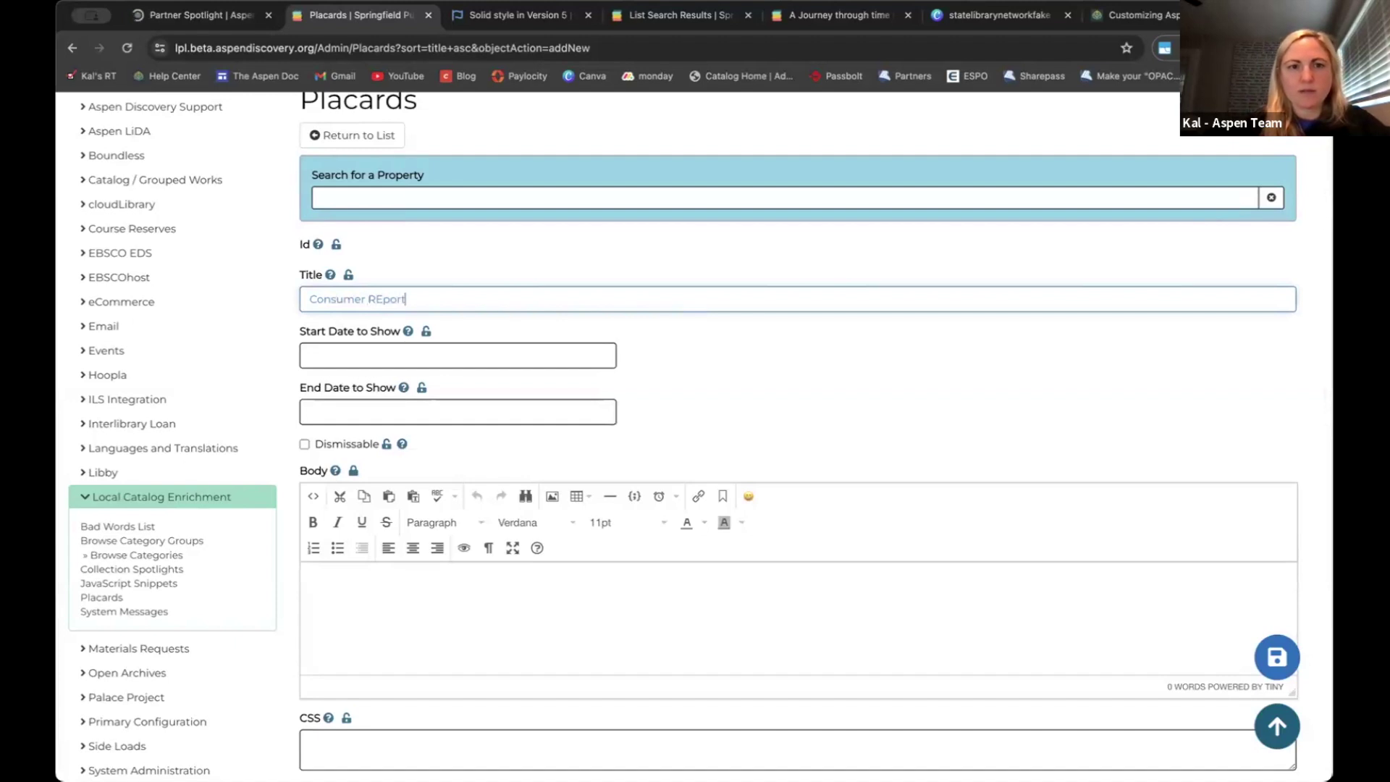
pyautogui.write('s')
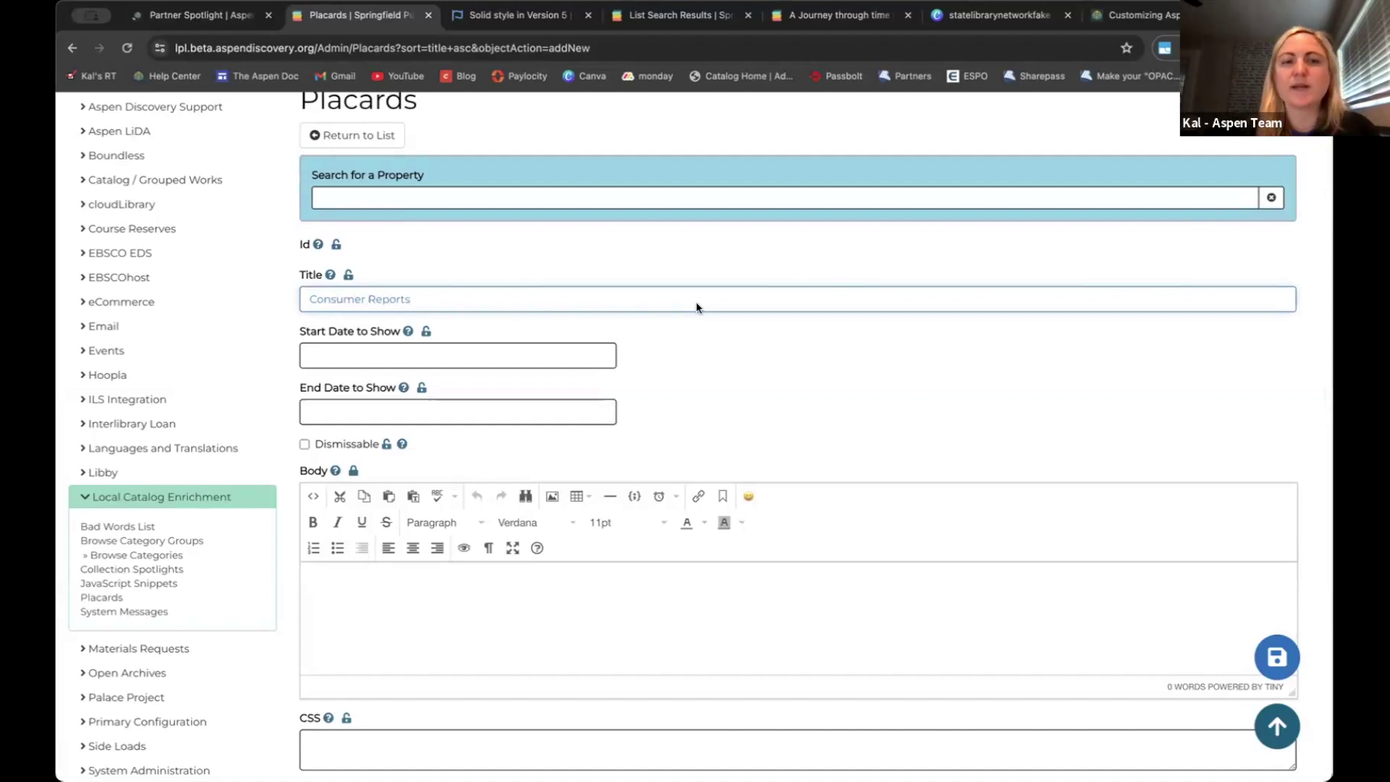
# View the calendar for the placard's Start Date to Show and close it without choosing a date
pyautogui.scroll(-1, 697, 301)
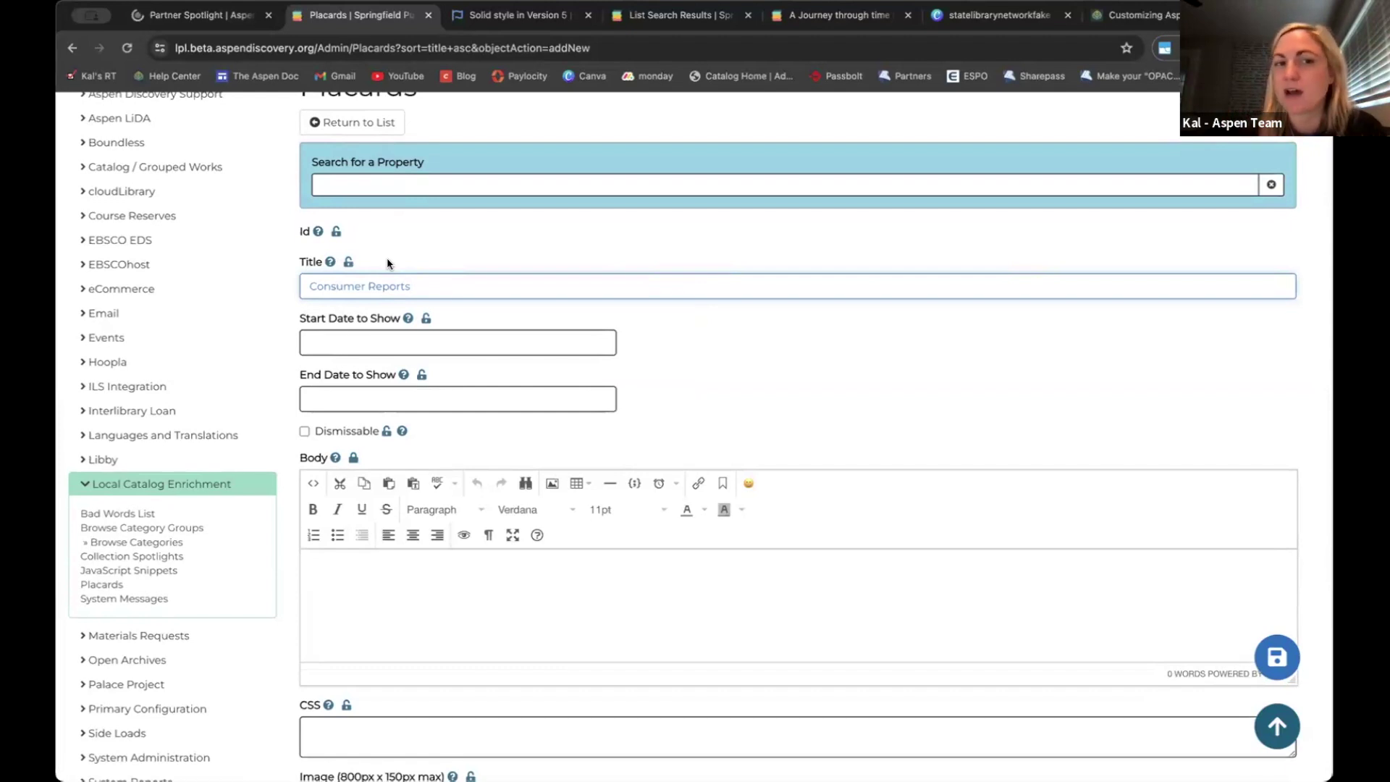
pyautogui.scroll(-1, 387, 261)
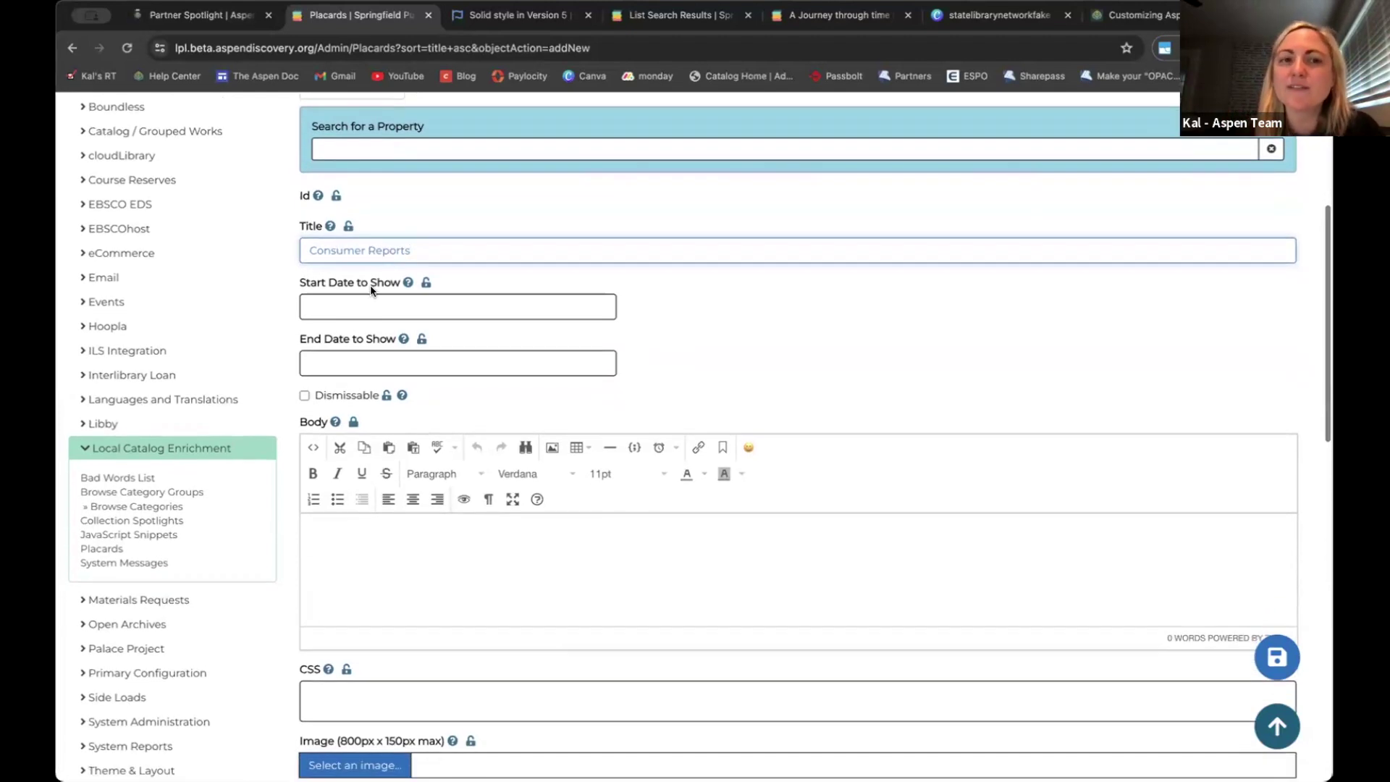
pyautogui.scroll(-1, 369, 288)
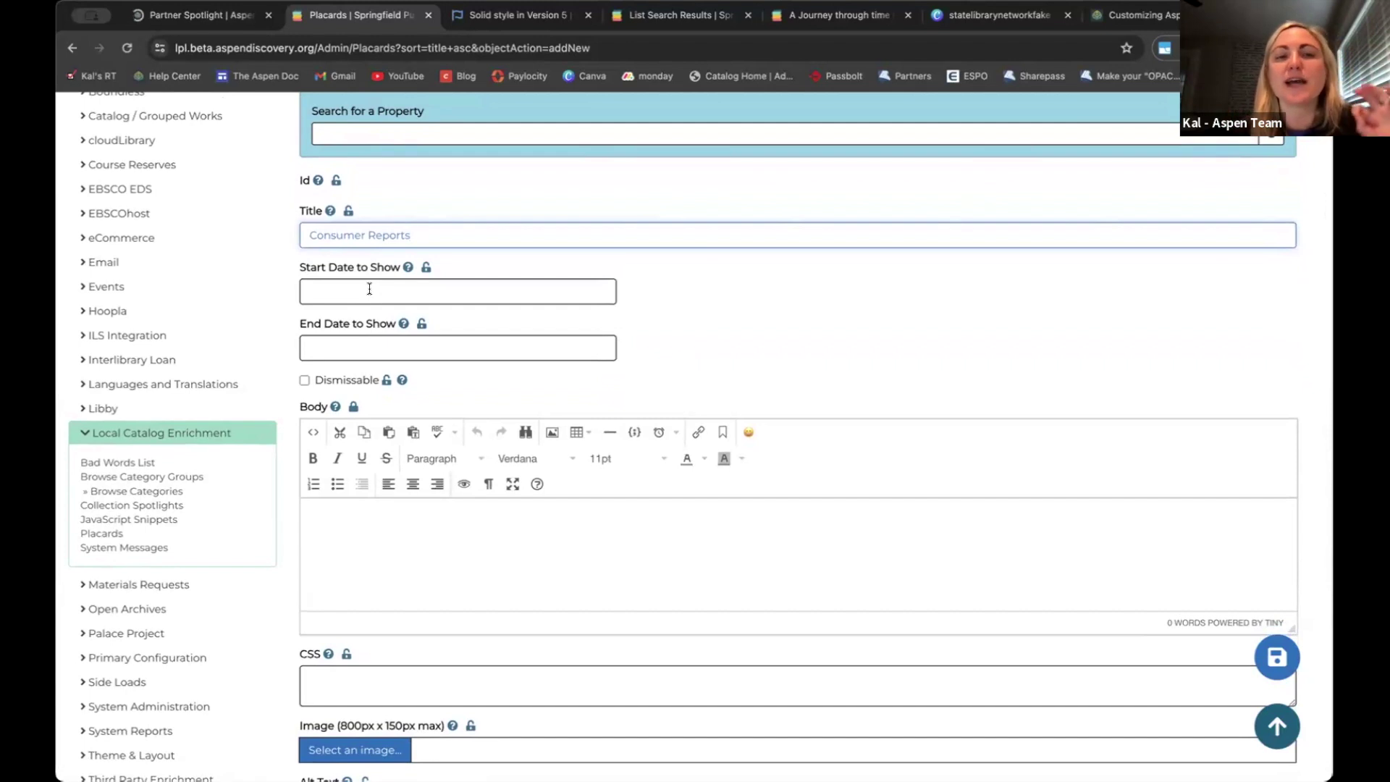
pyautogui.scroll(-1, 370, 288)
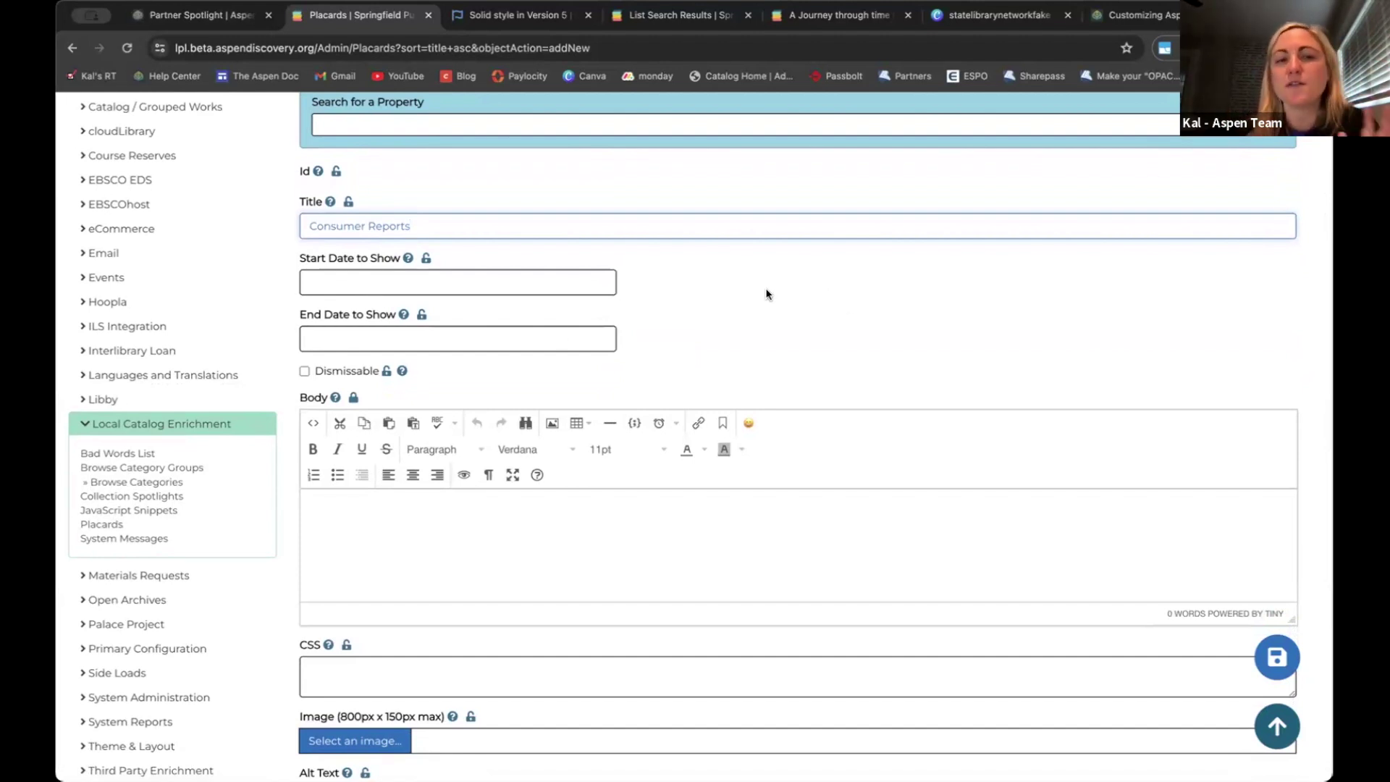
pyautogui.click(594, 279)
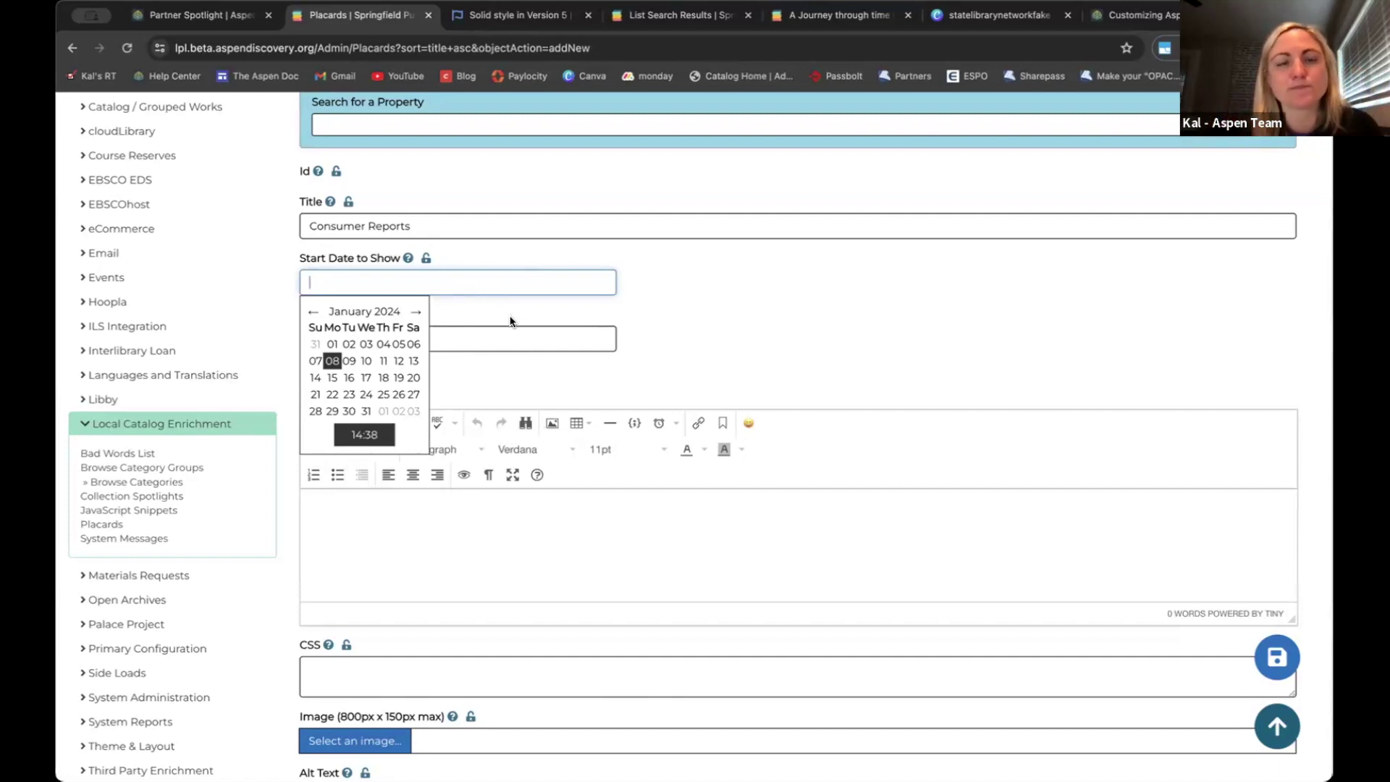
pyautogui.click(744, 313)
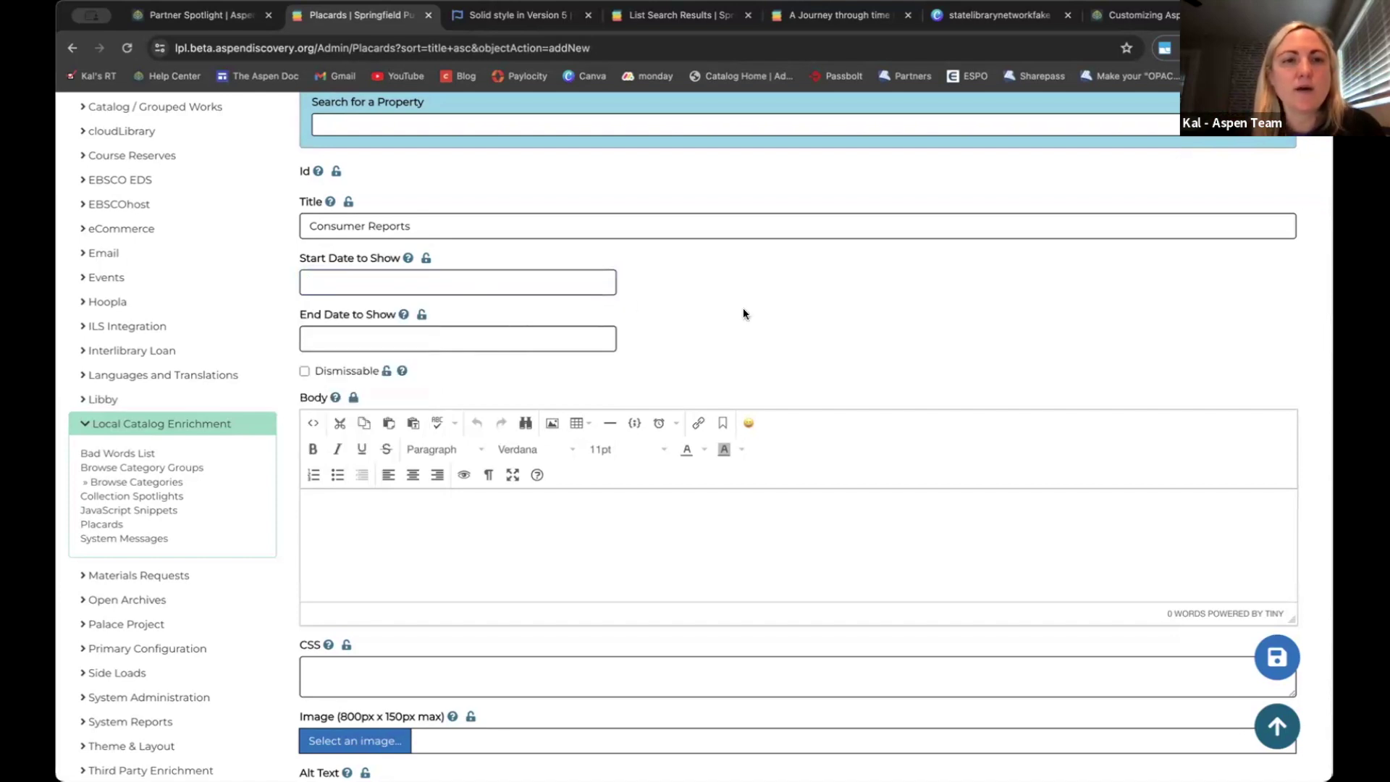
# Enter the body text "Consumer reports is a free database you have access to... Here's the link" and clear the body again
pyautogui.scroll(-2, 744, 312)
pyautogui.click(515, 445)
pyautogui.write('Consumer reports')
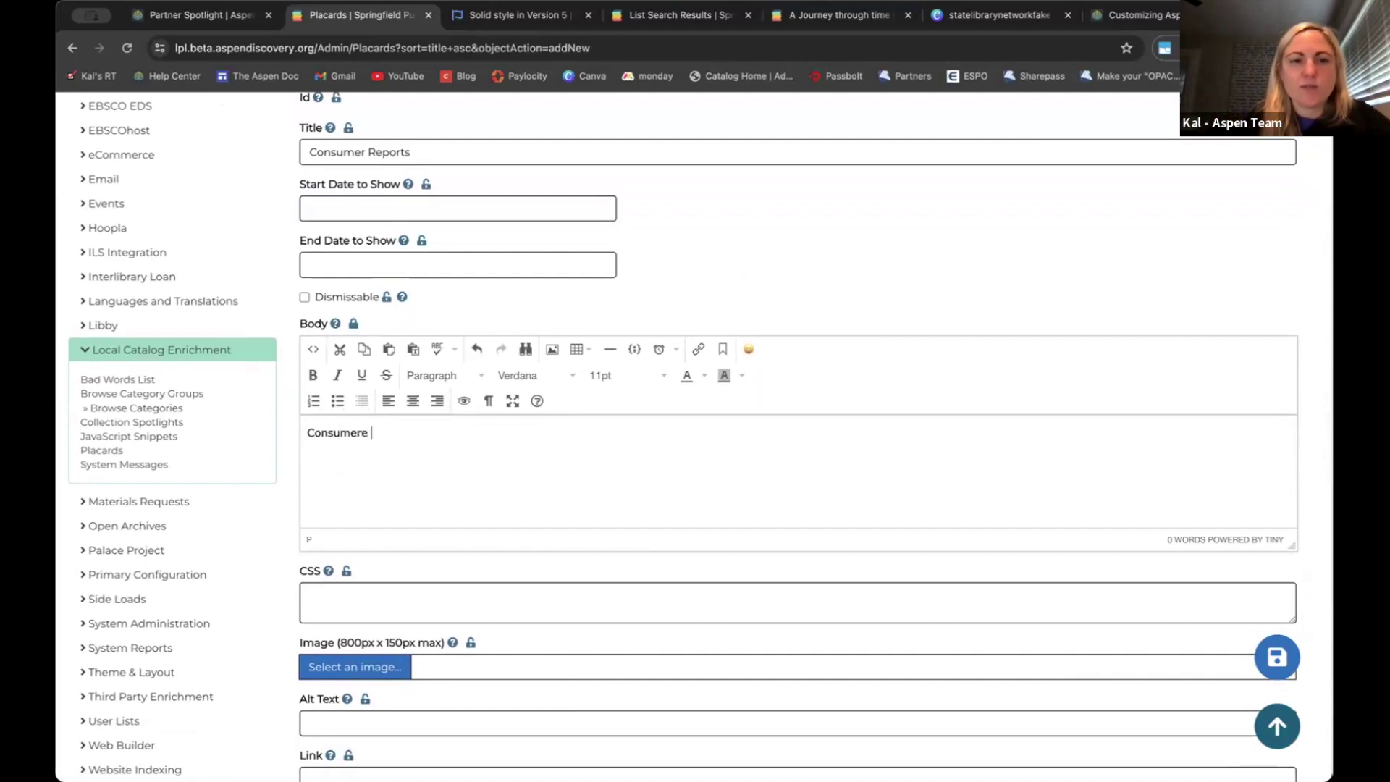
pyautogui.write(' is a f')
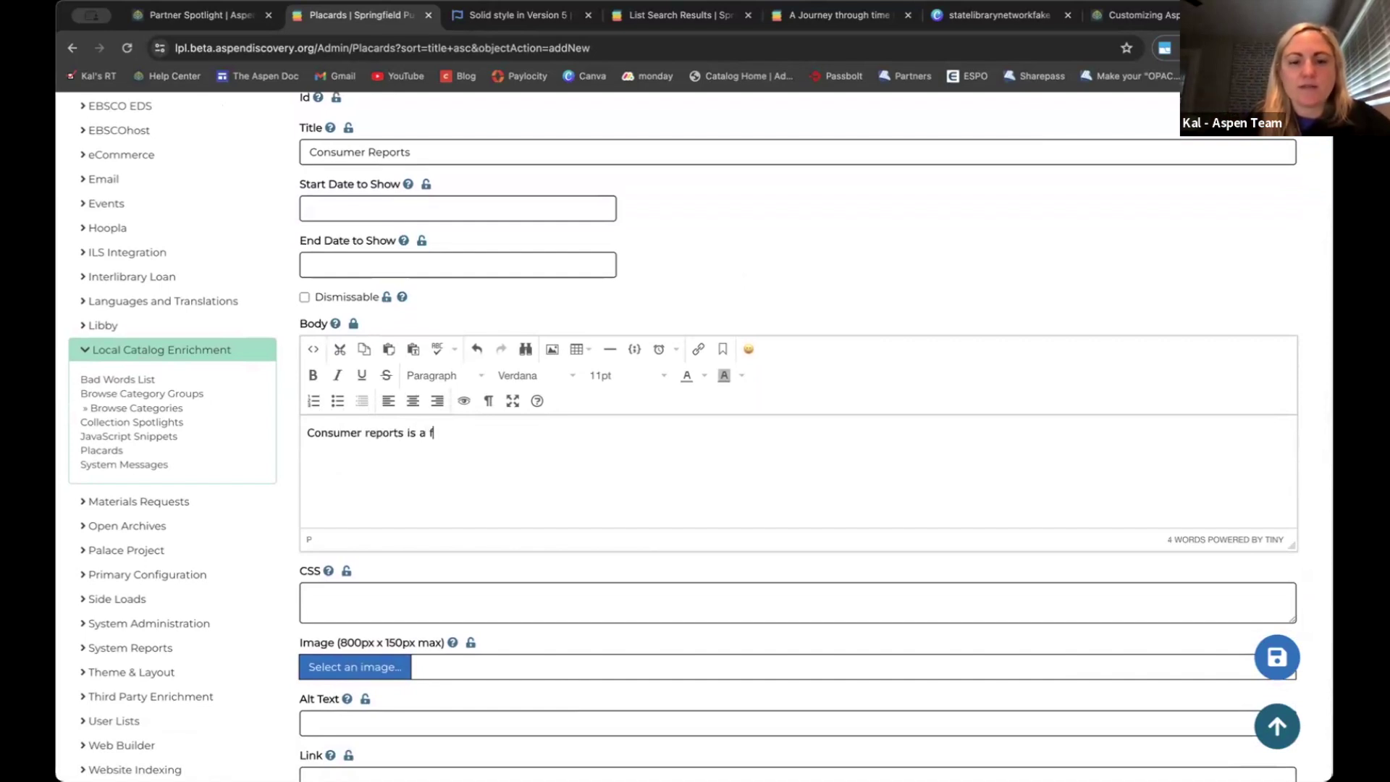
pyautogui.write('ree database you h')
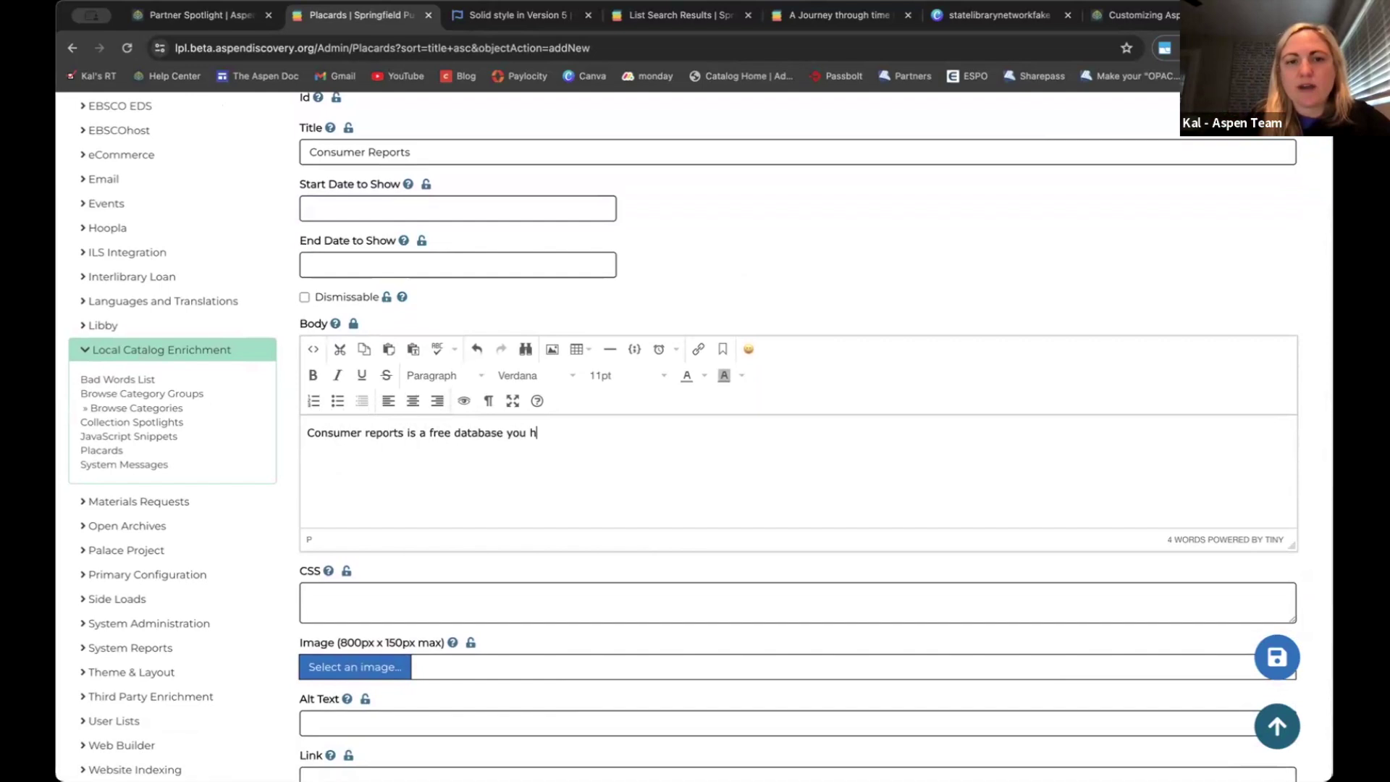
pyautogui.write('ave aceess to')
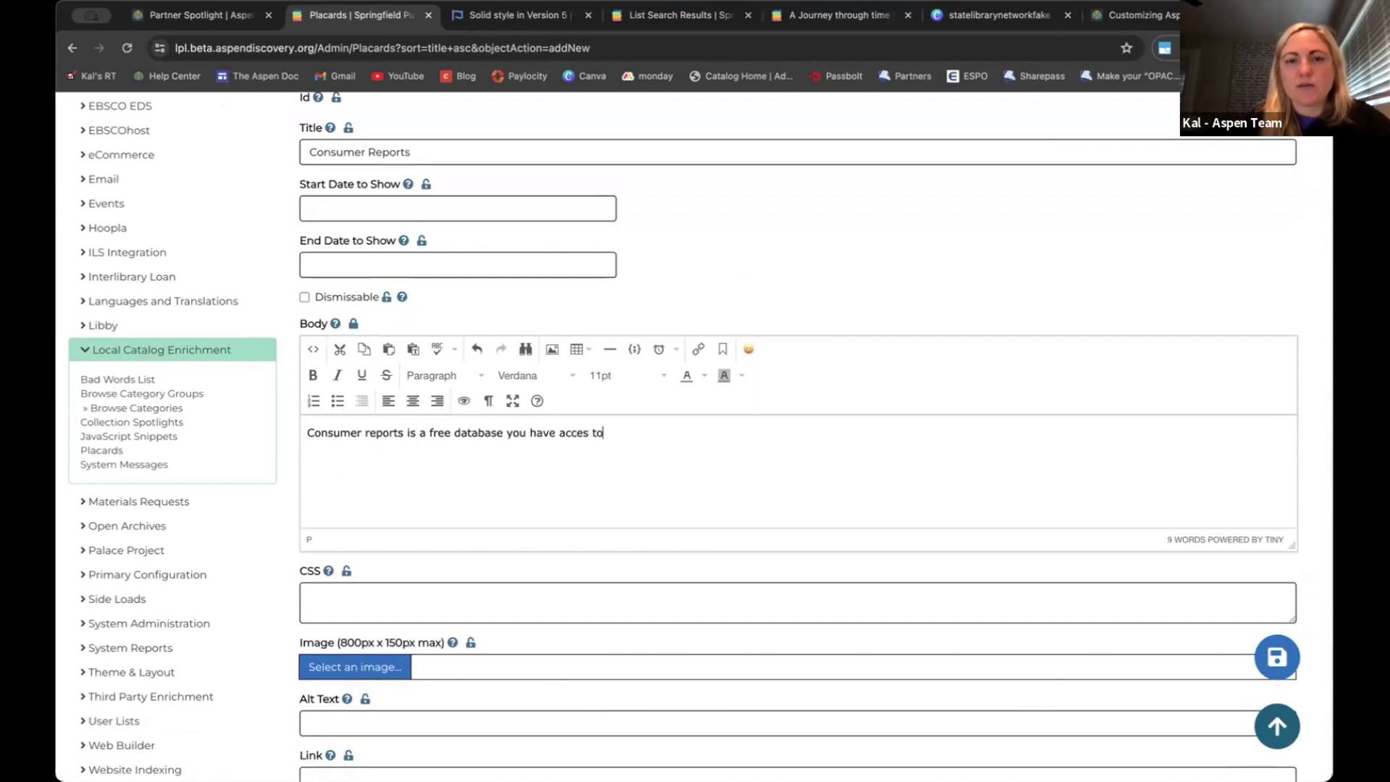
pyautogui.write("... Here's the link")
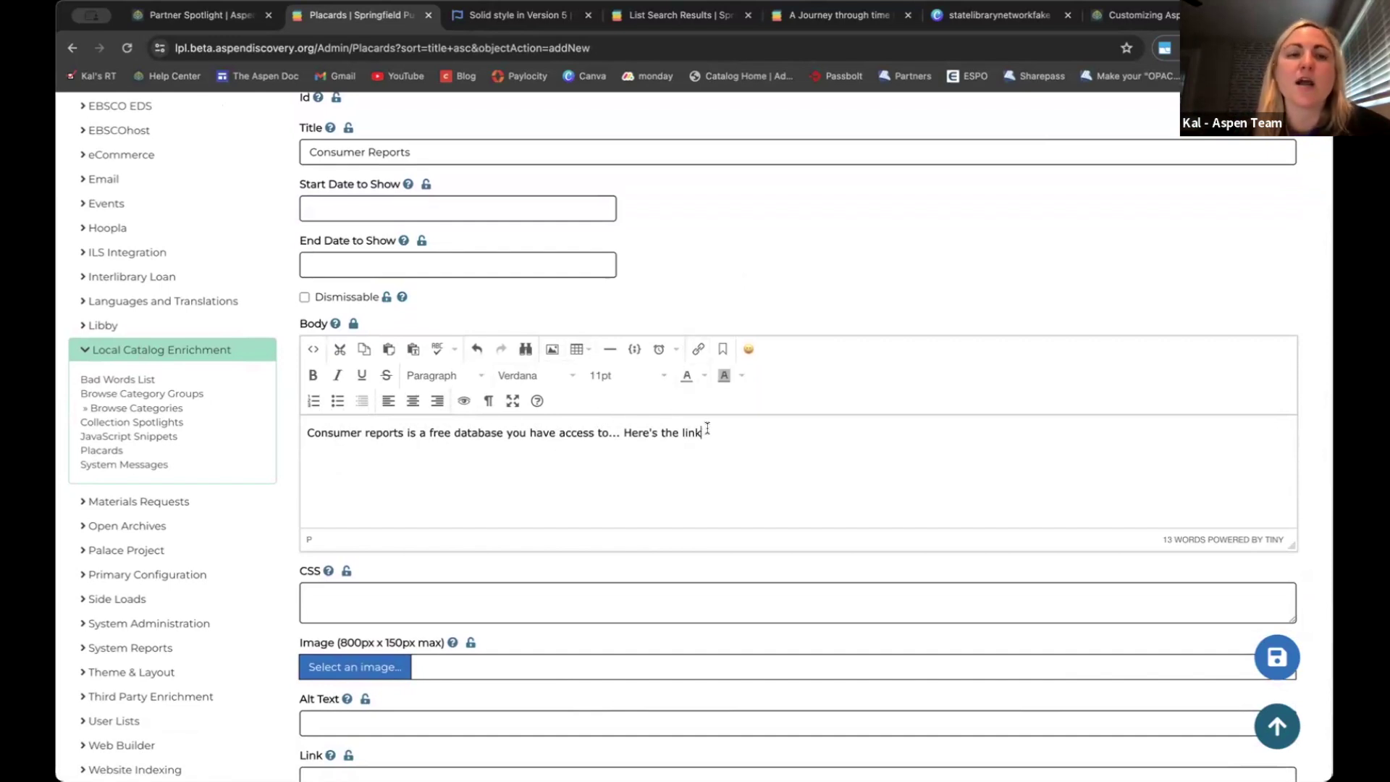
pyautogui.moveTo(708, 429); pyautogui.dragTo(682, 404)
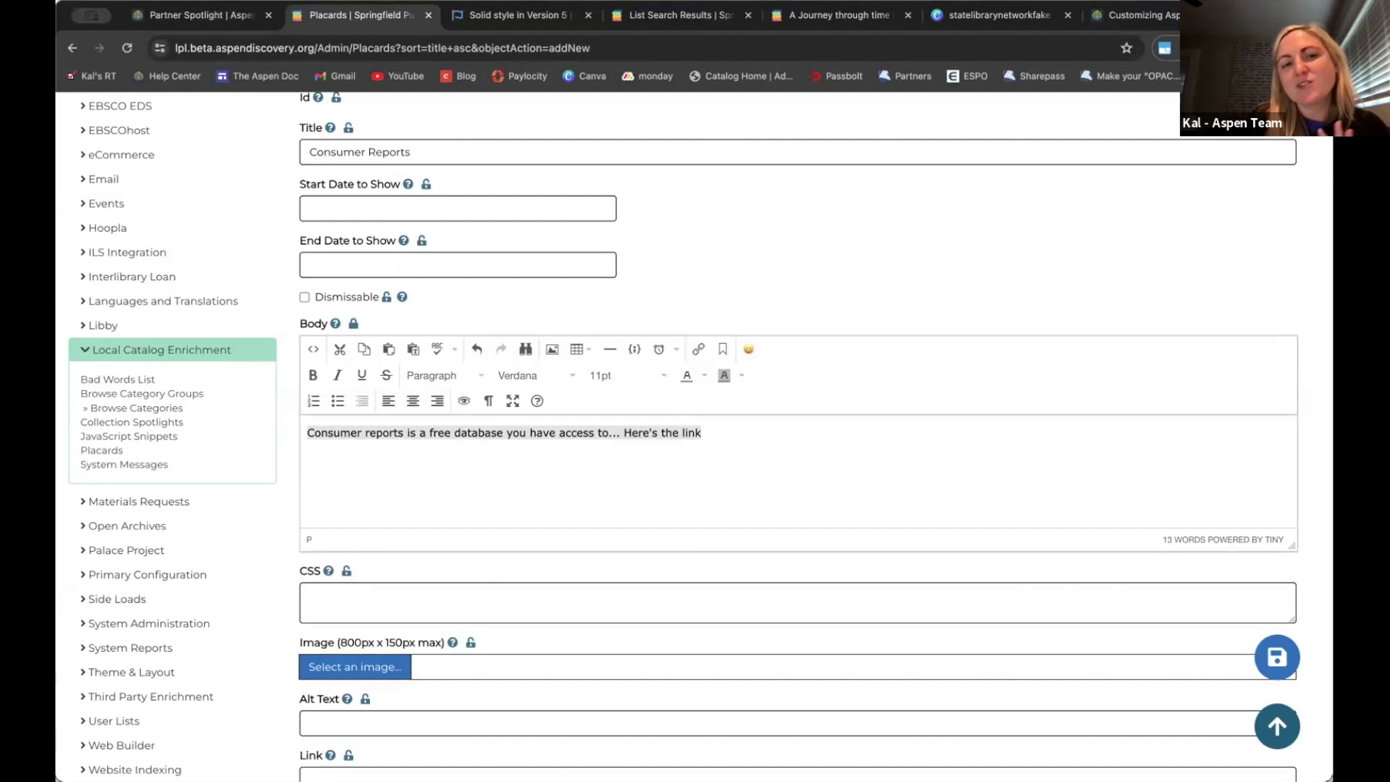
pyautogui.press('BackSpace')
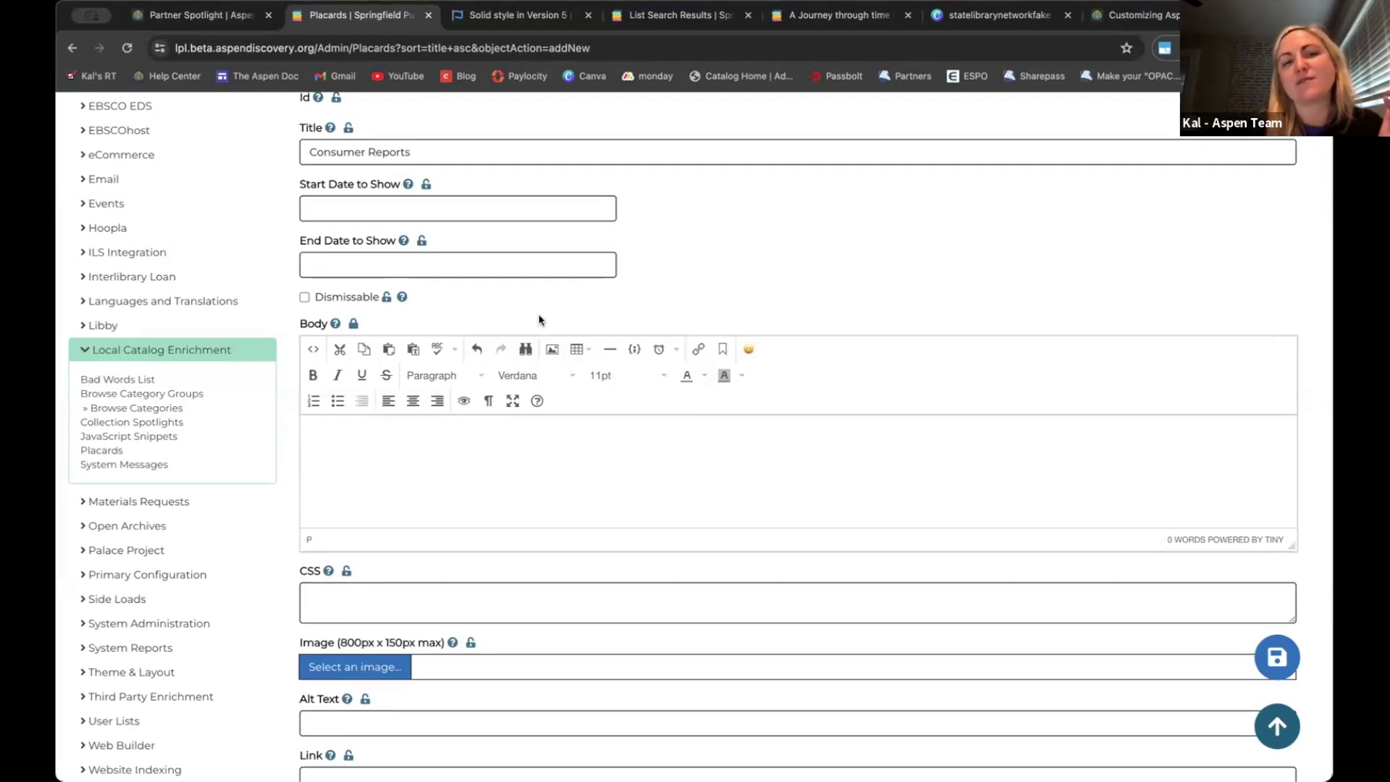
# Select the file "Consumer Reports 800x150.png" as the placard's image
pyautogui.scroll(-1, 497, 464)
pyautogui.scroll(-2, 497, 464)
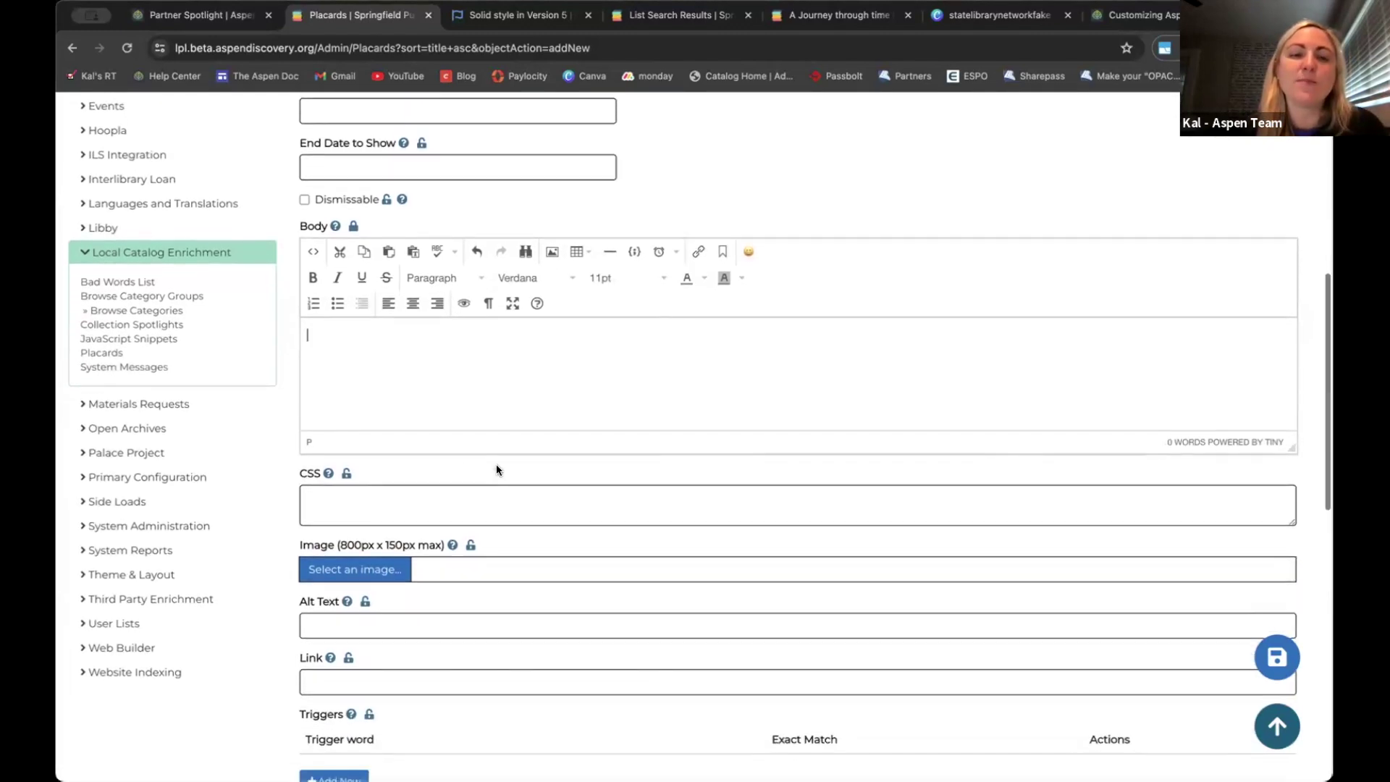
pyautogui.moveTo(301, 548); pyautogui.dragTo(443, 546)
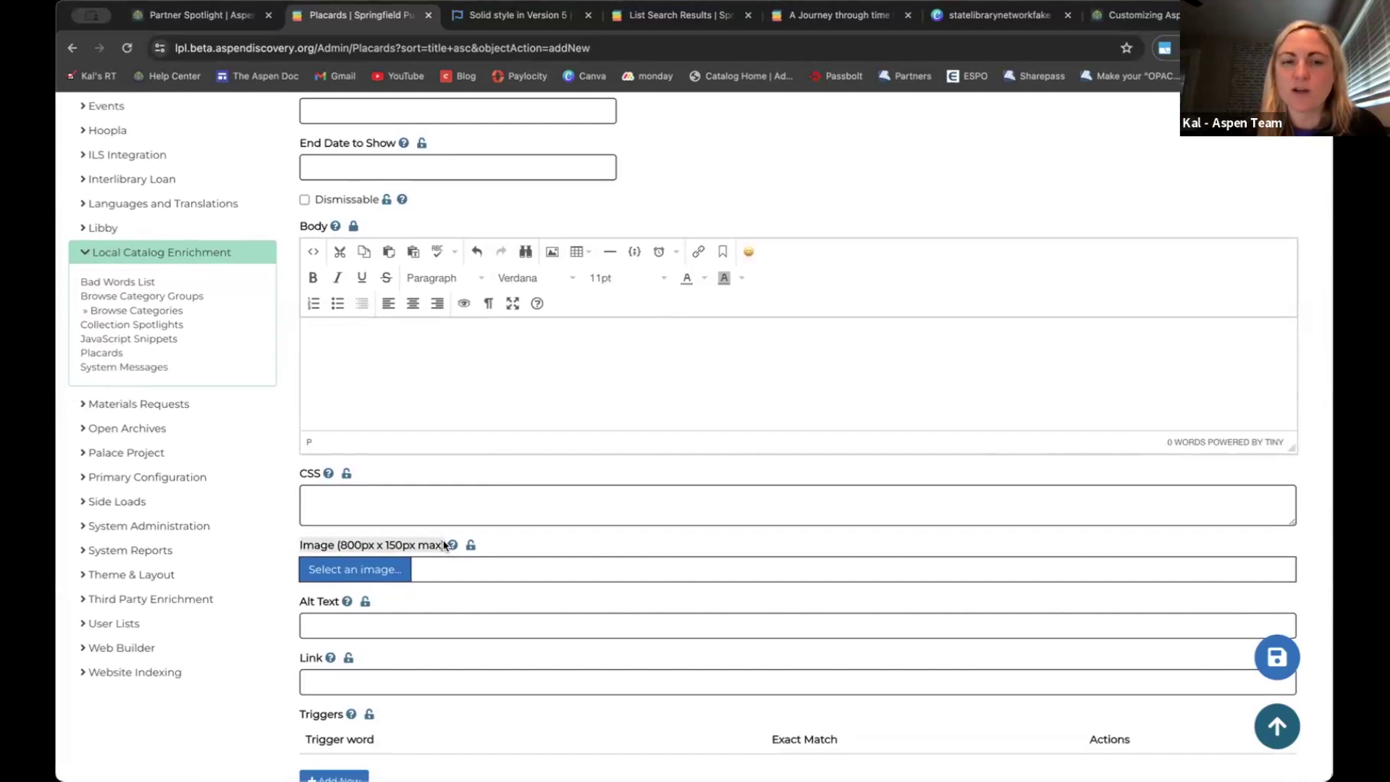
pyautogui.click(394, 547)
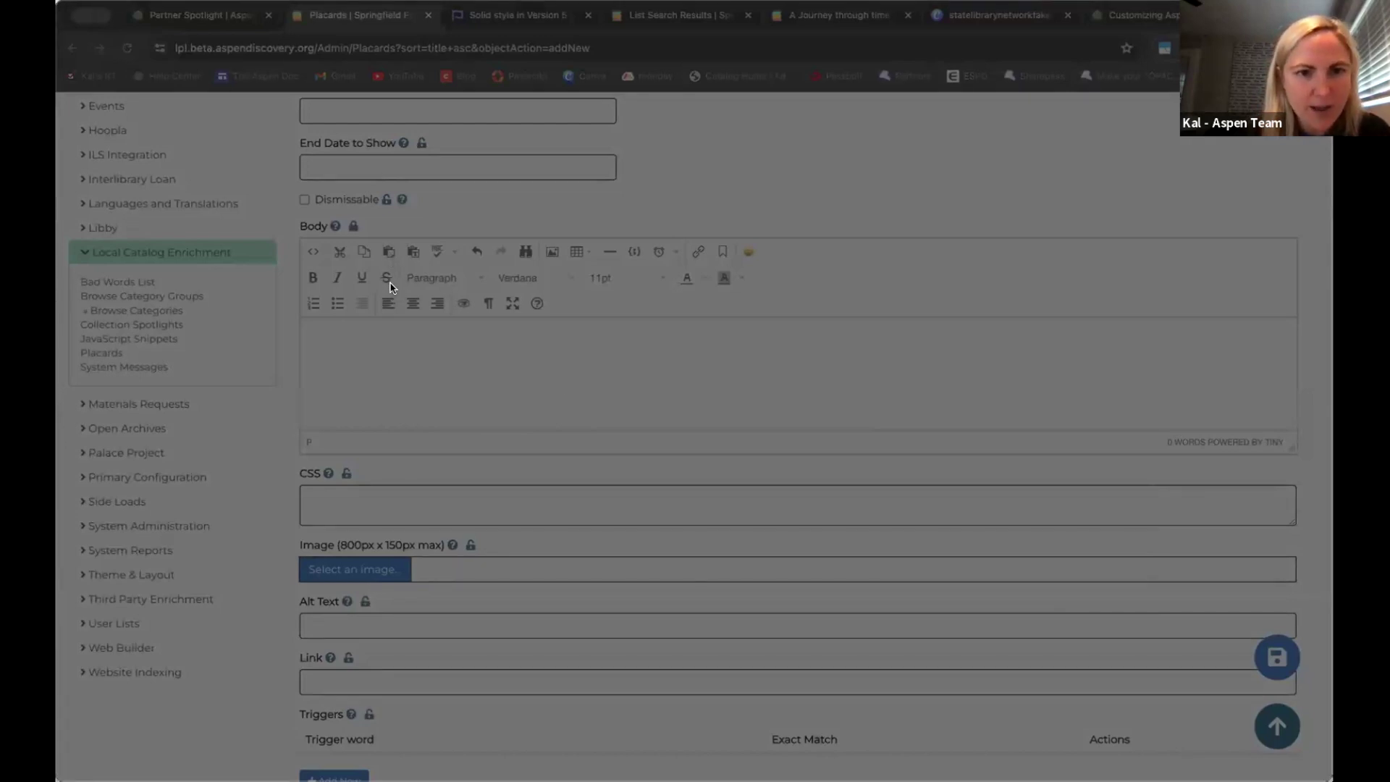
pyautogui.press('Return')
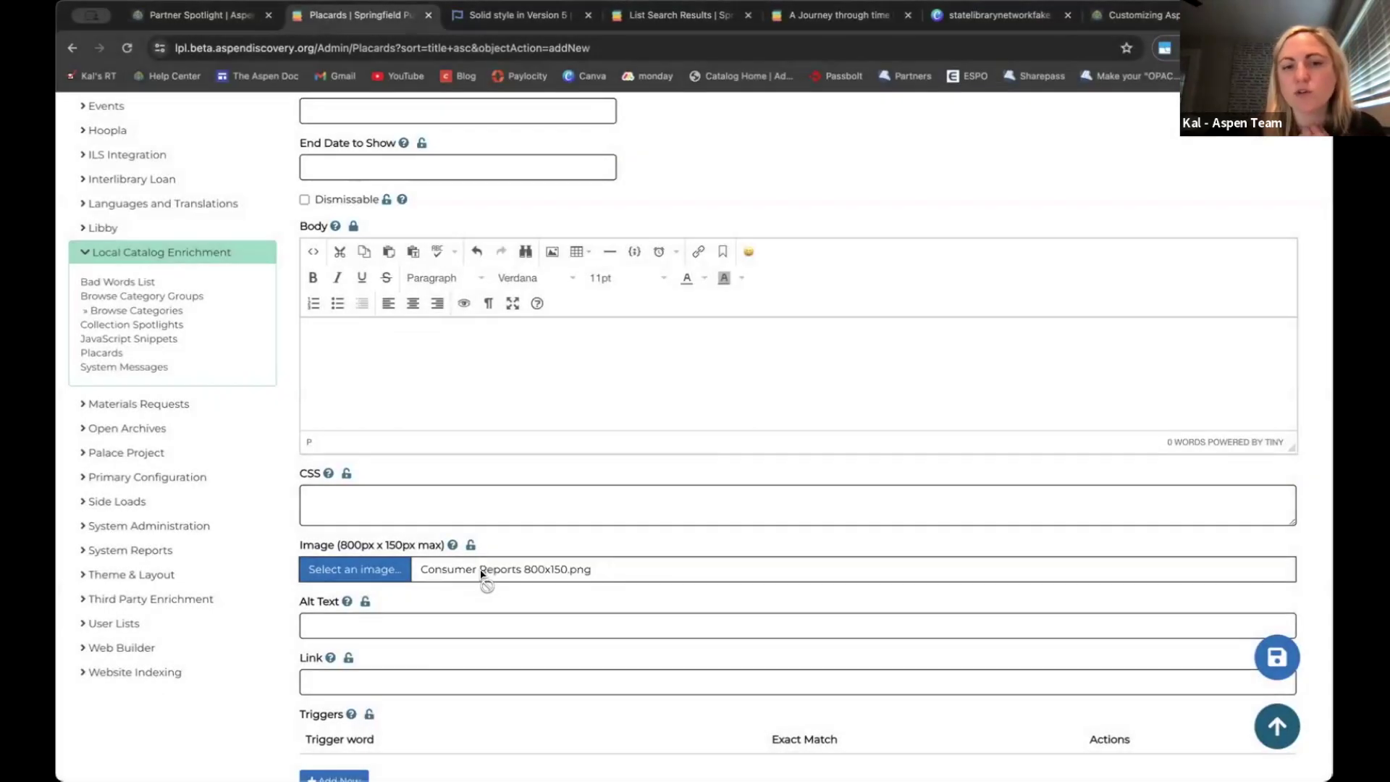
pyautogui.scroll(-2, 482, 573)
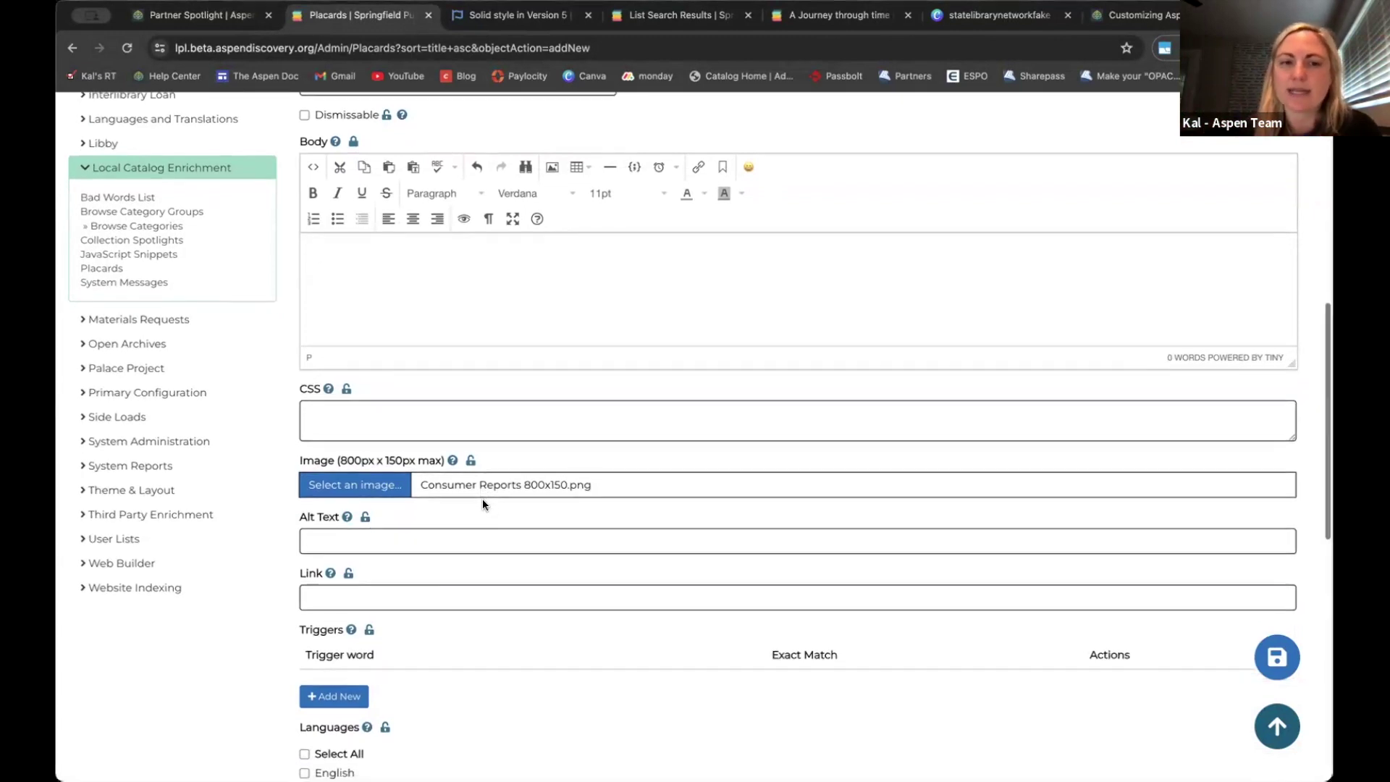
pyautogui.scroll(-1, 482, 499)
pyautogui.scroll(-1, 483, 500)
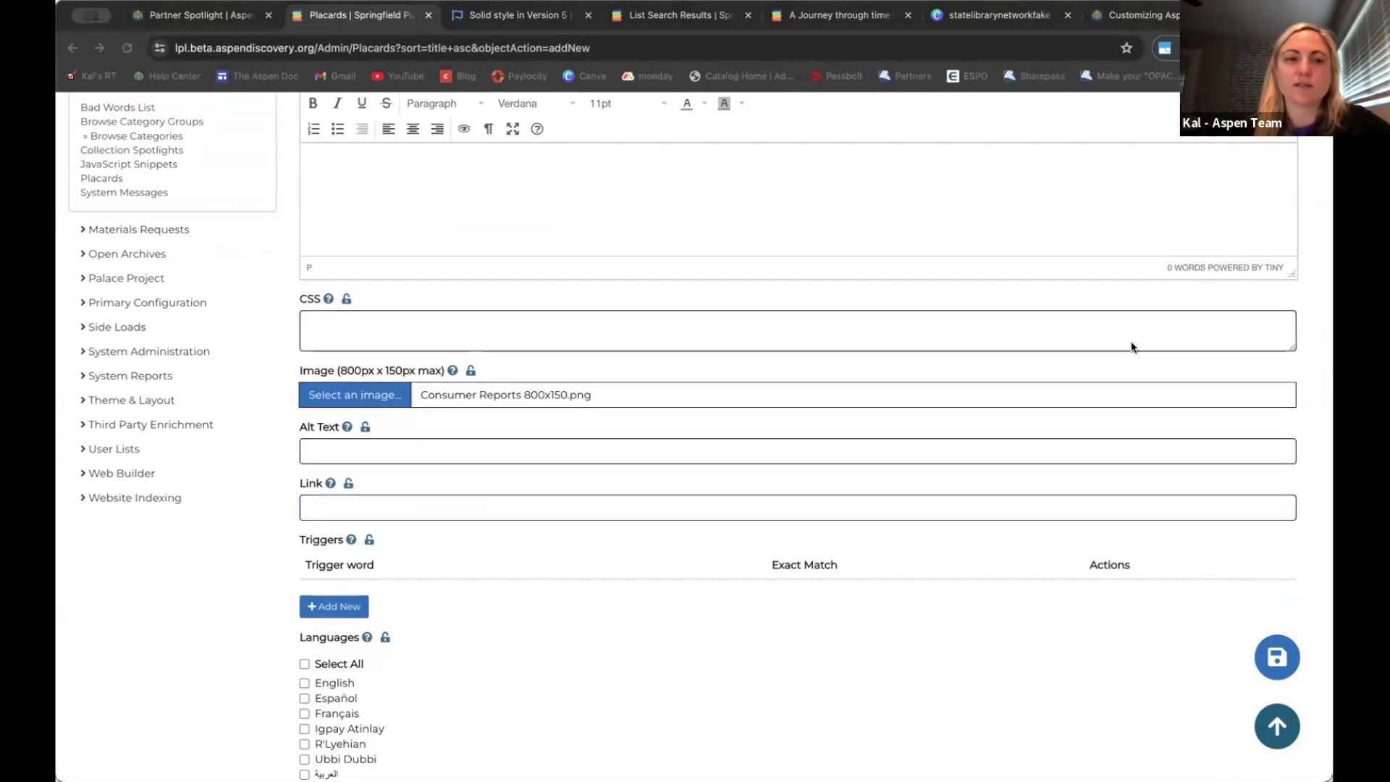
pyautogui.click(391, 505)
pyautogui.write('https://www.consumerreports.org')
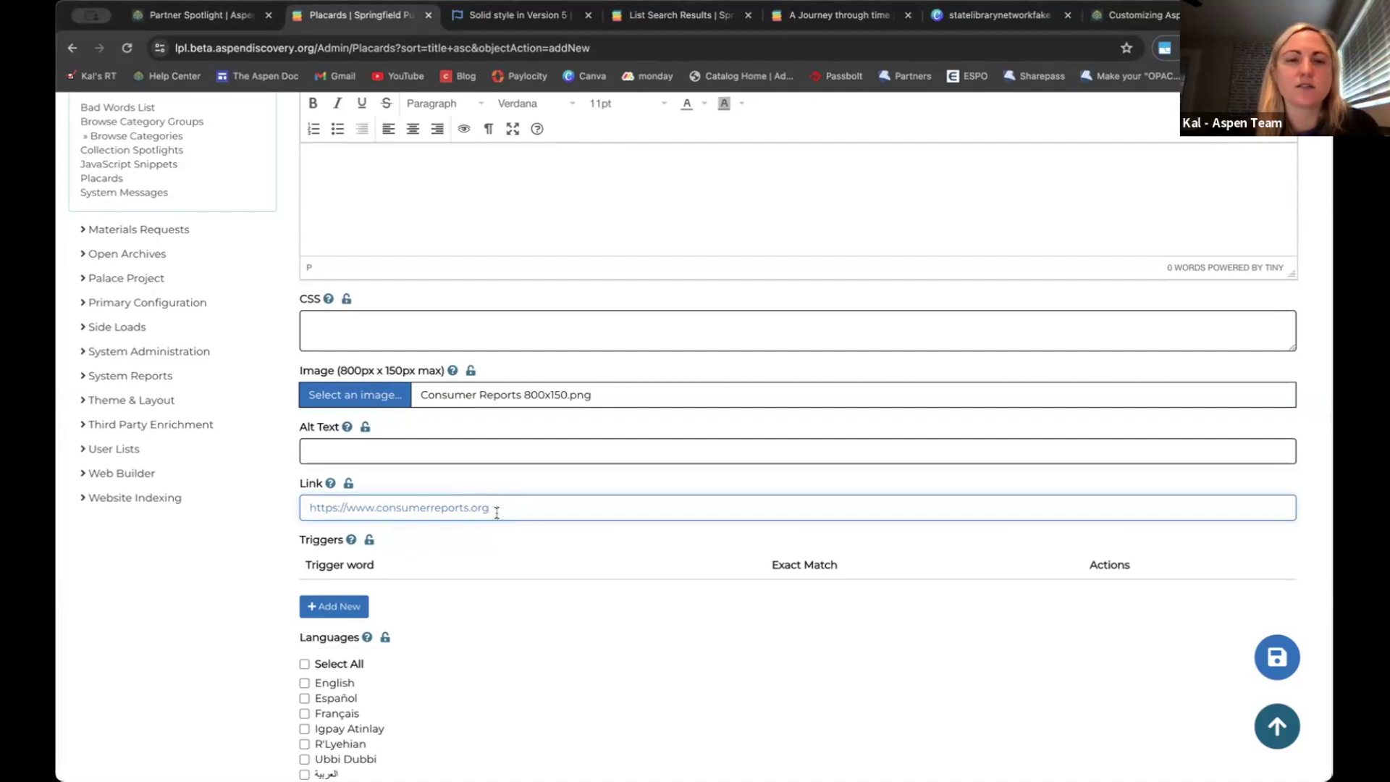
# Add three trigger words to the placard: "appliance", "babies" and "cars"
pyautogui.scroll(-3, 496, 511)
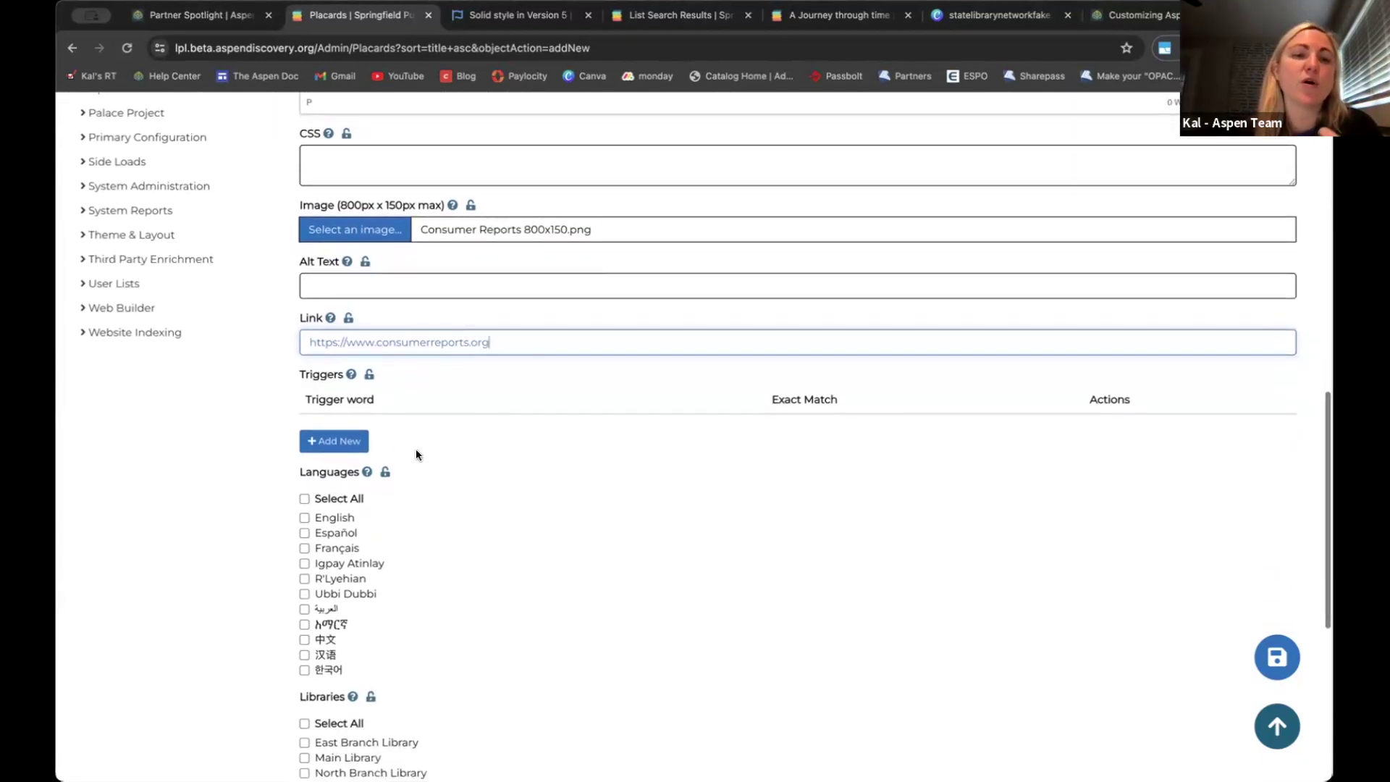
pyautogui.click(364, 445)
pyautogui.click(348, 478)
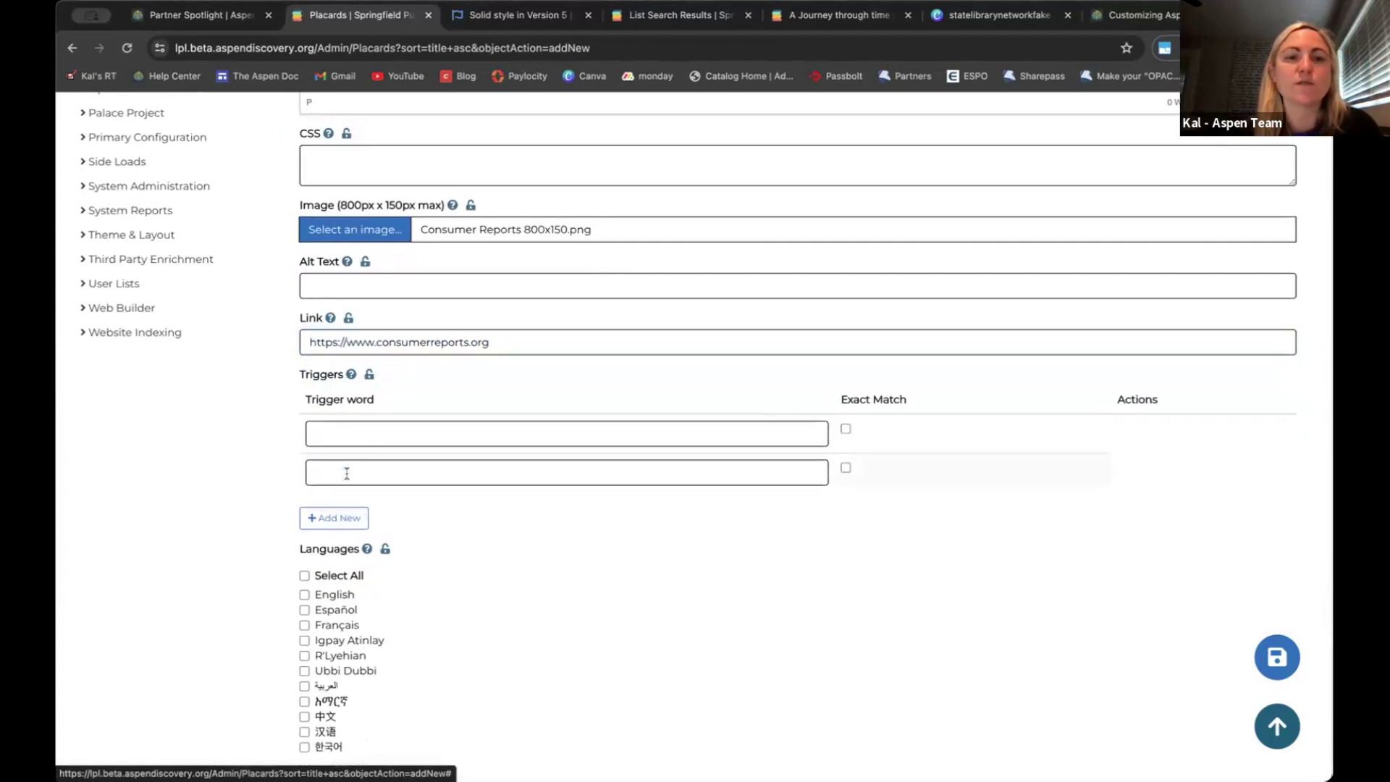
pyautogui.click(335, 517)
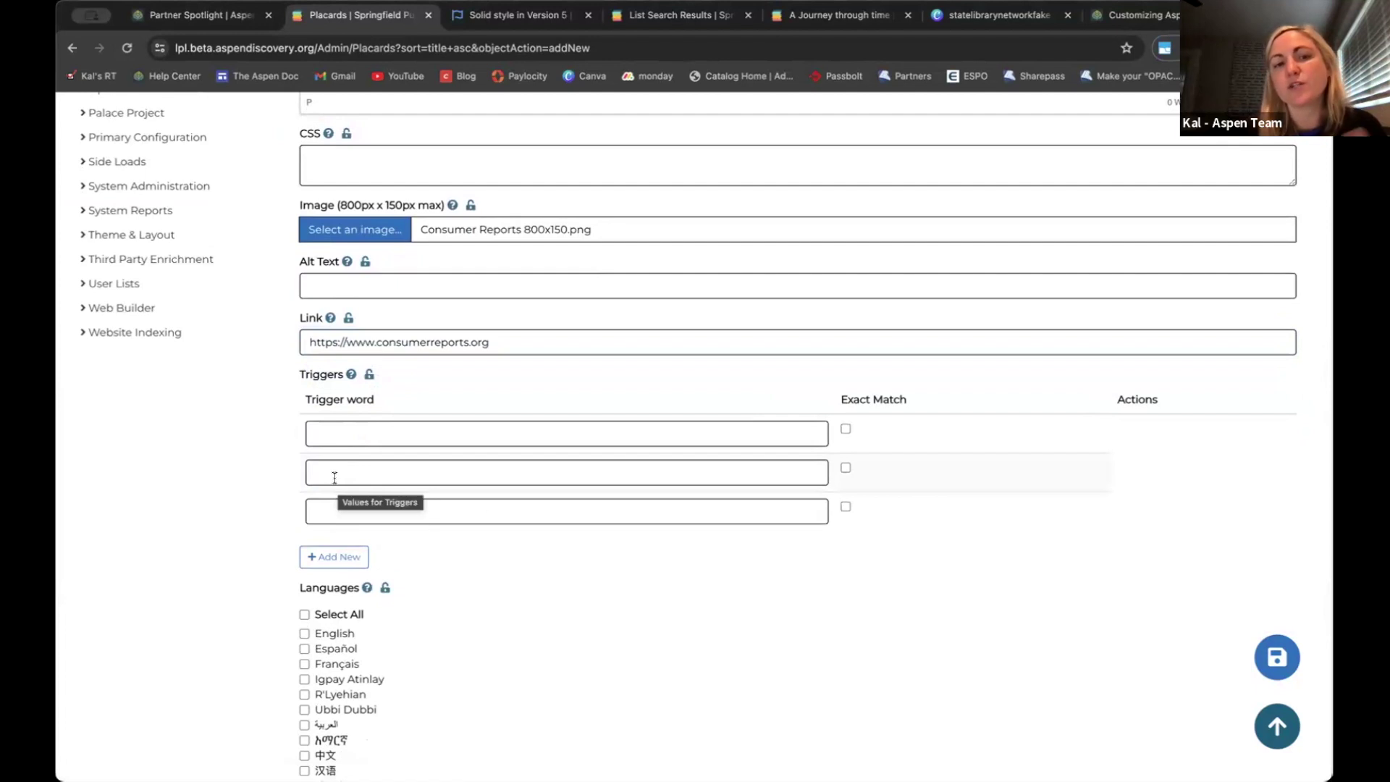
pyautogui.click(323, 432)
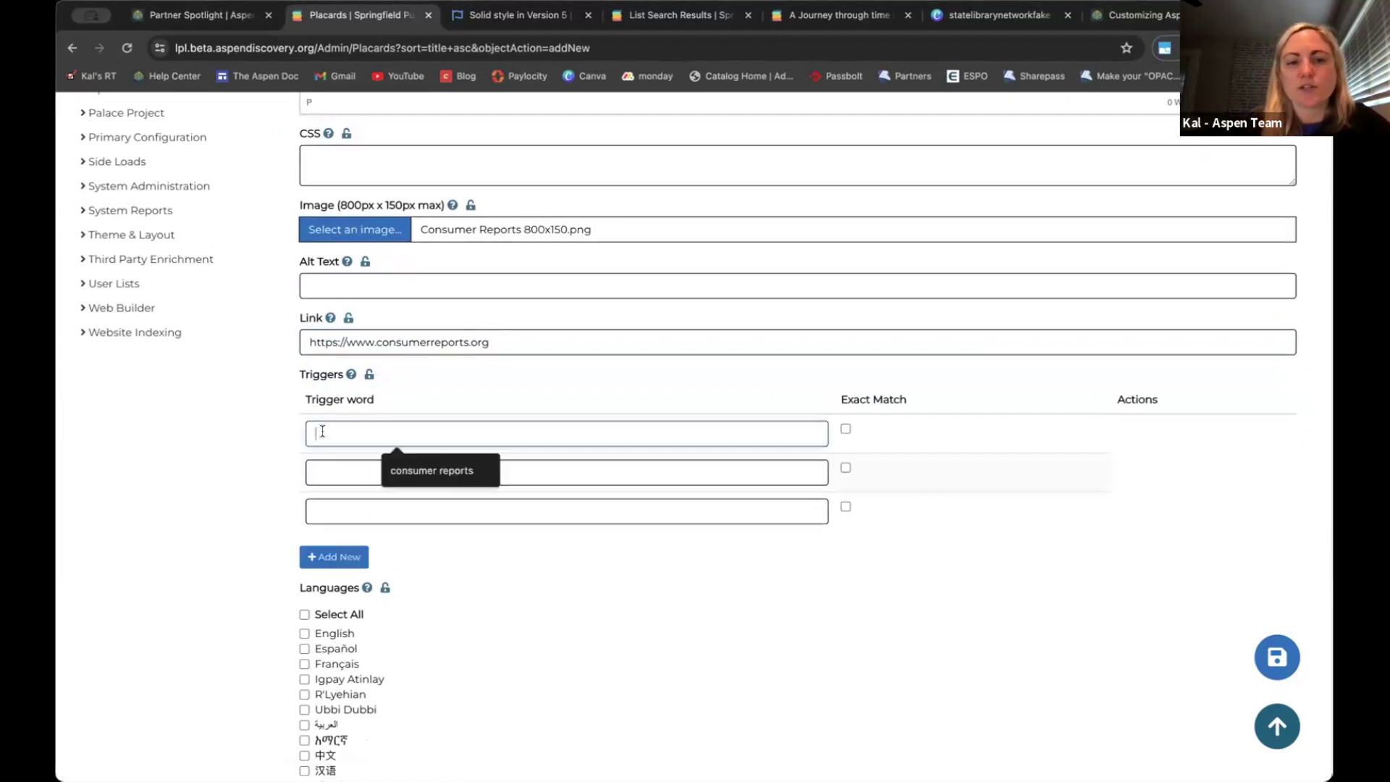
pyautogui.write('appliance')
pyautogui.click(323, 467)
pyautogui.write('babies')
pyautogui.click(325, 510)
pyautogui.write('cars')
# Add three more triggers to the placard: "reviews", "products" and "consumer reports"
pyautogui.click(326, 552)
pyautogui.scroll(-1, 406, 485)
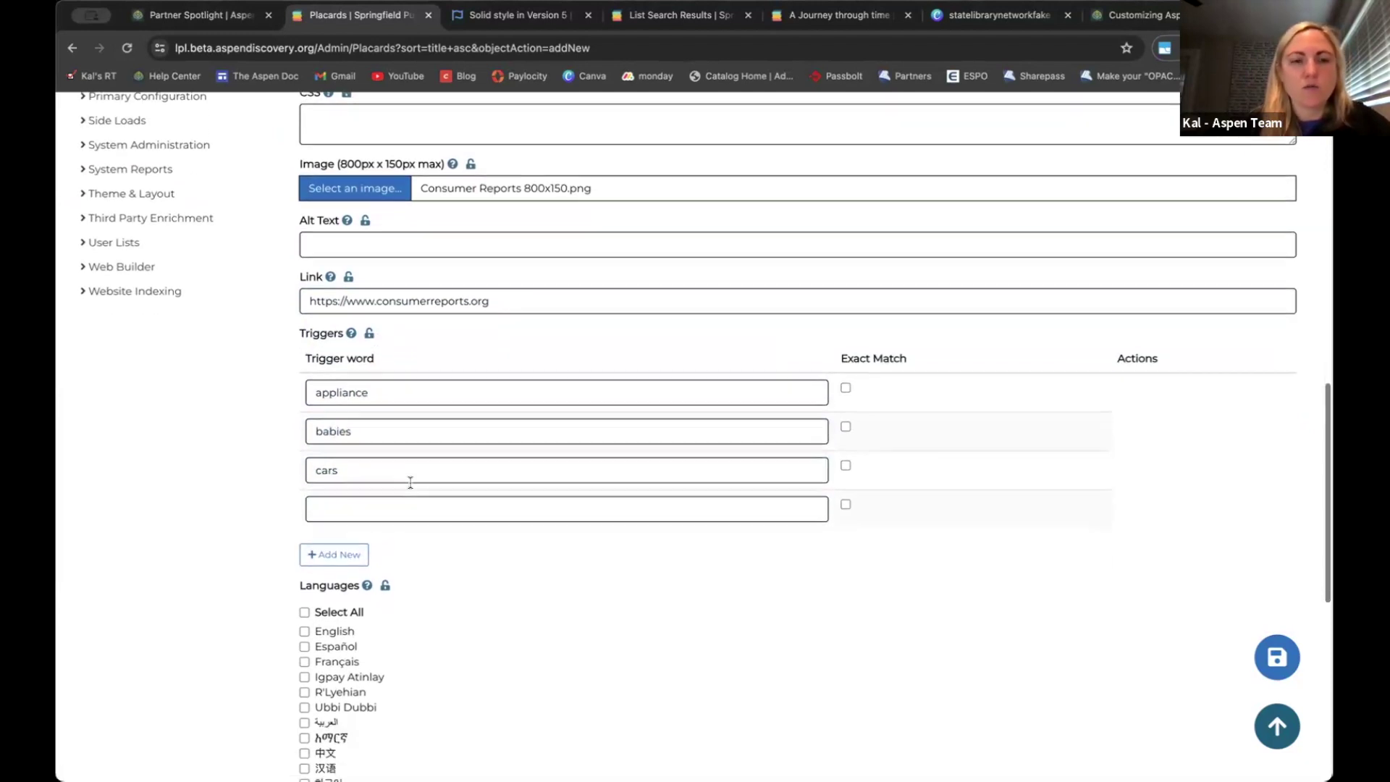
pyautogui.click(318, 487)
pyautogui.write('reviews')
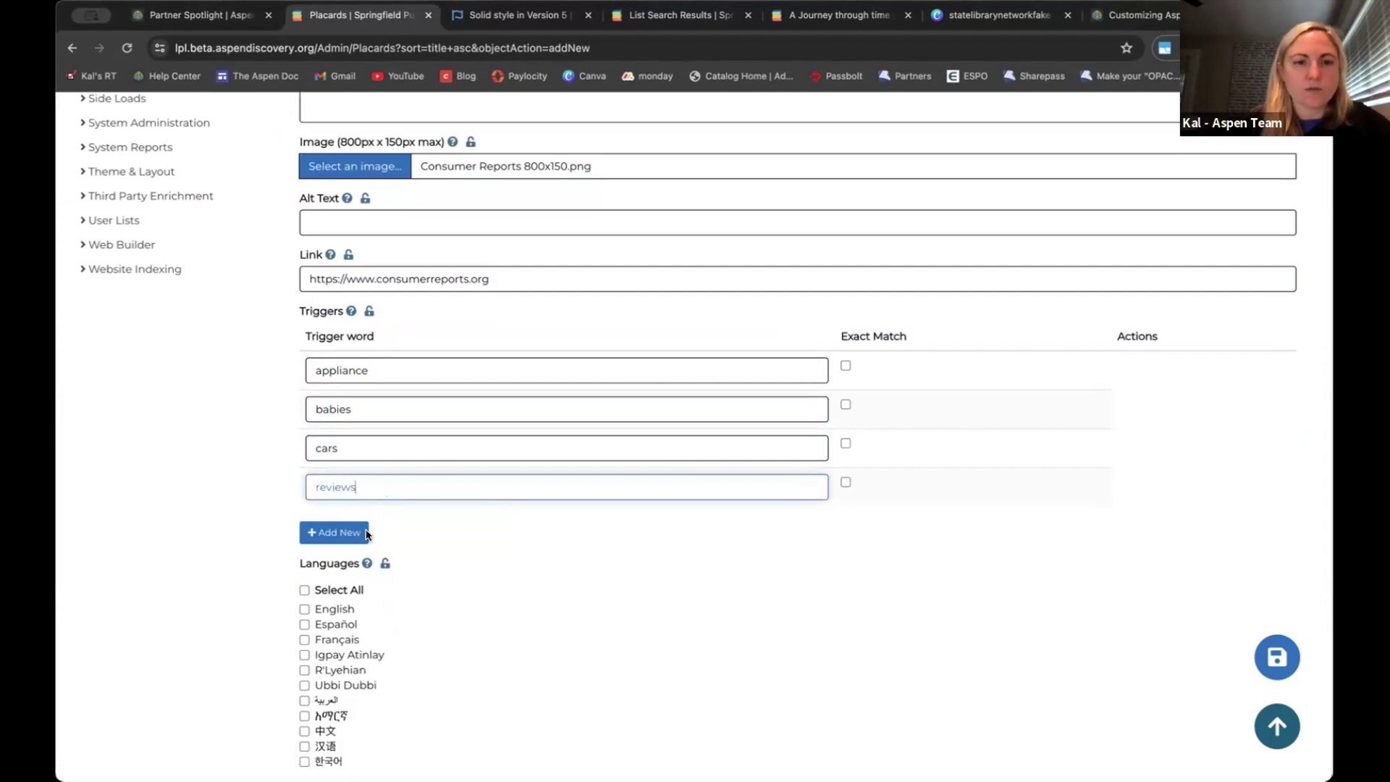
pyautogui.click(367, 534)
pyautogui.click(329, 525)
pyautogui.write('products')
pyautogui.click(343, 566)
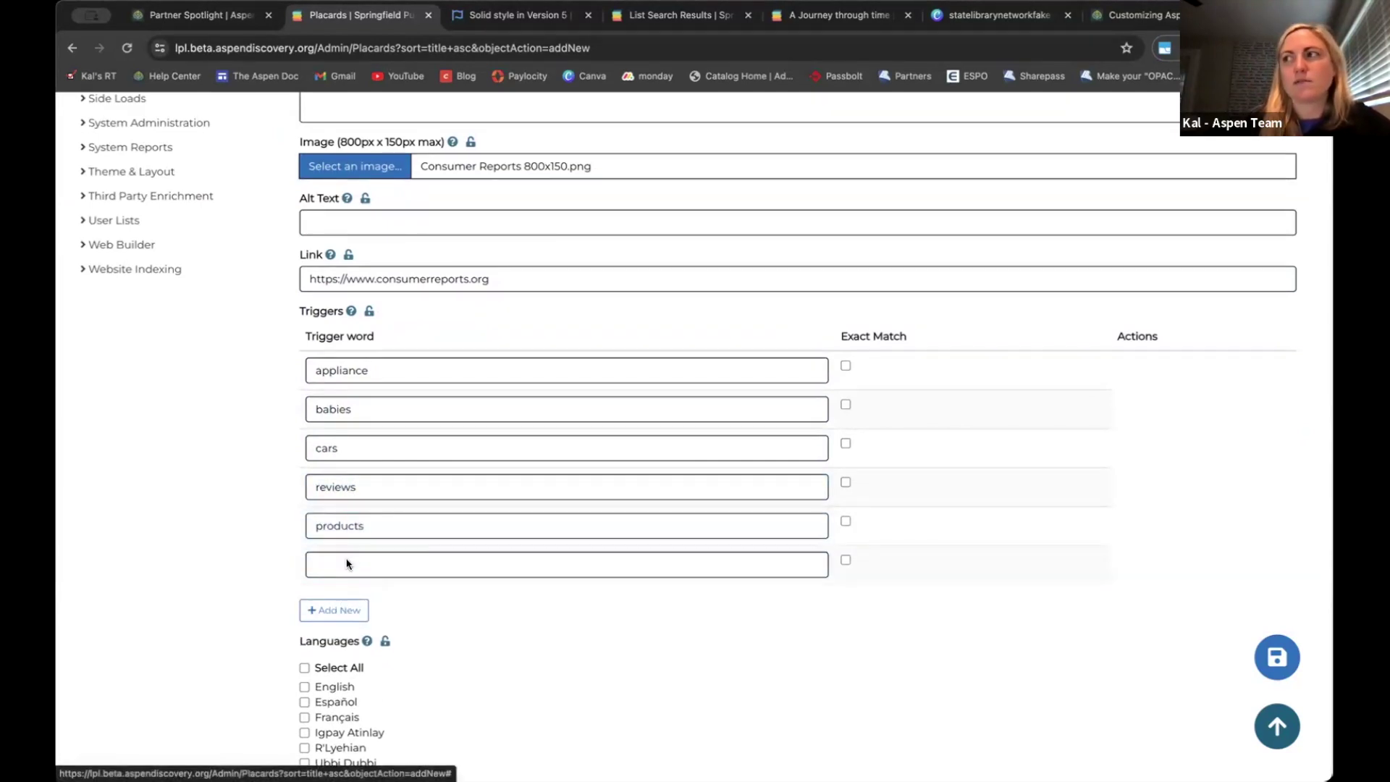
pyautogui.click(401, 564)
pyautogui.write('consum')
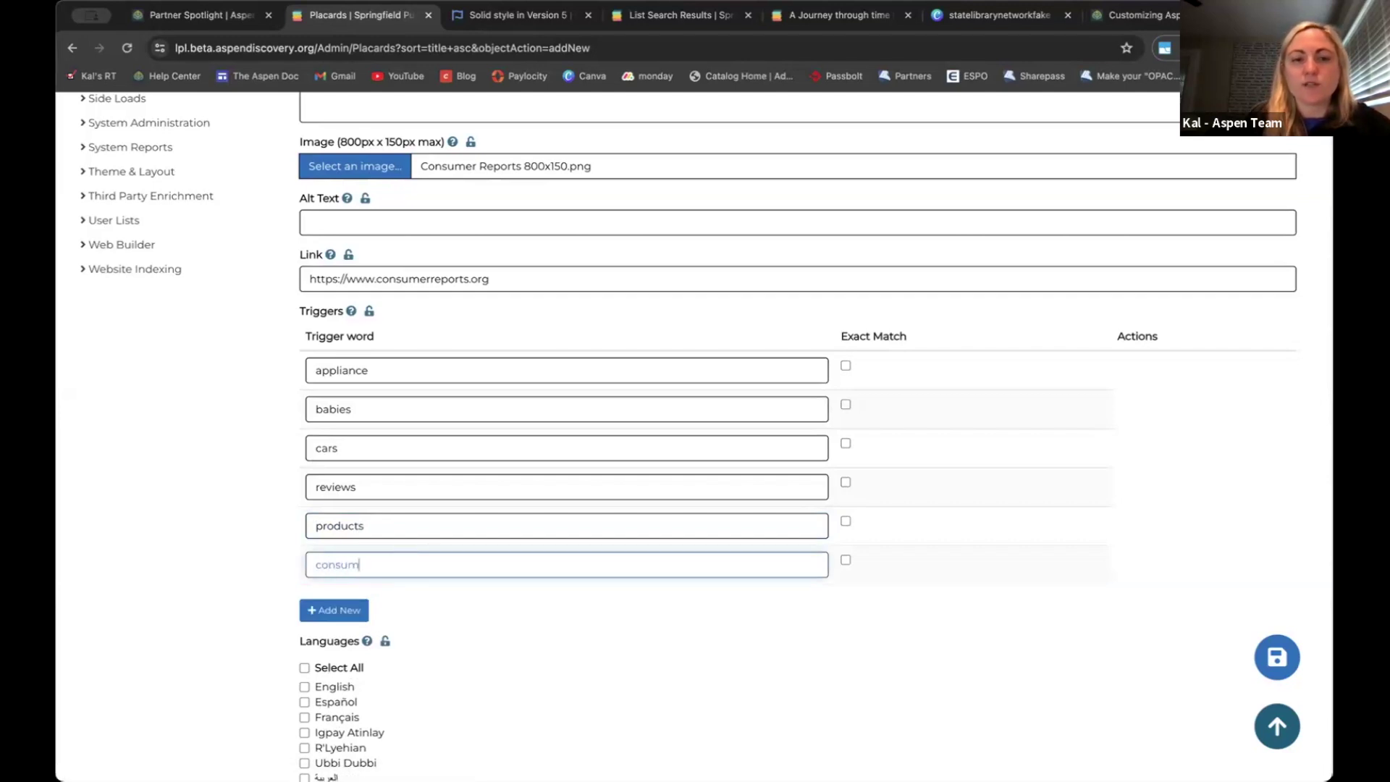
pyautogui.write('er reports')
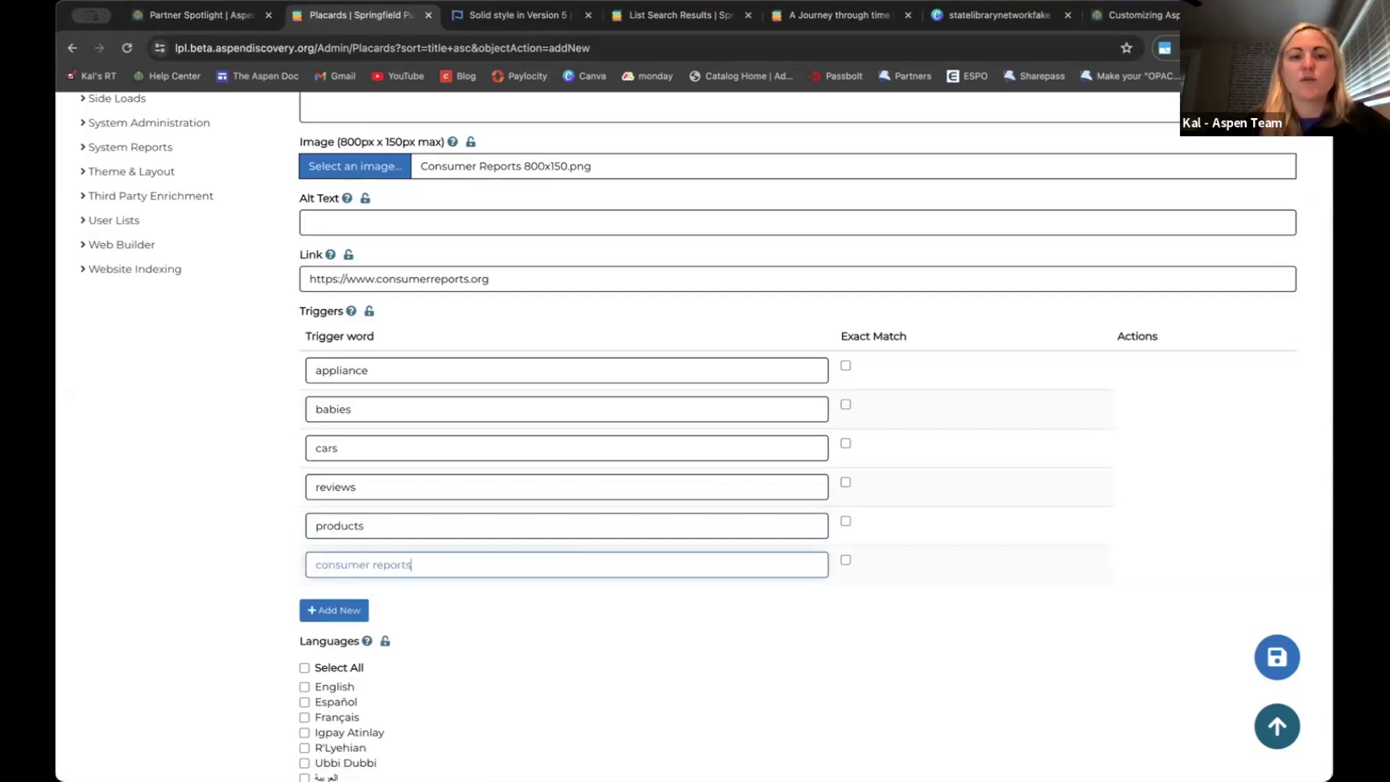
# Require an exact match for the placard's "consumer reports" trigger
pyautogui.scroll(-1, 401, 566)
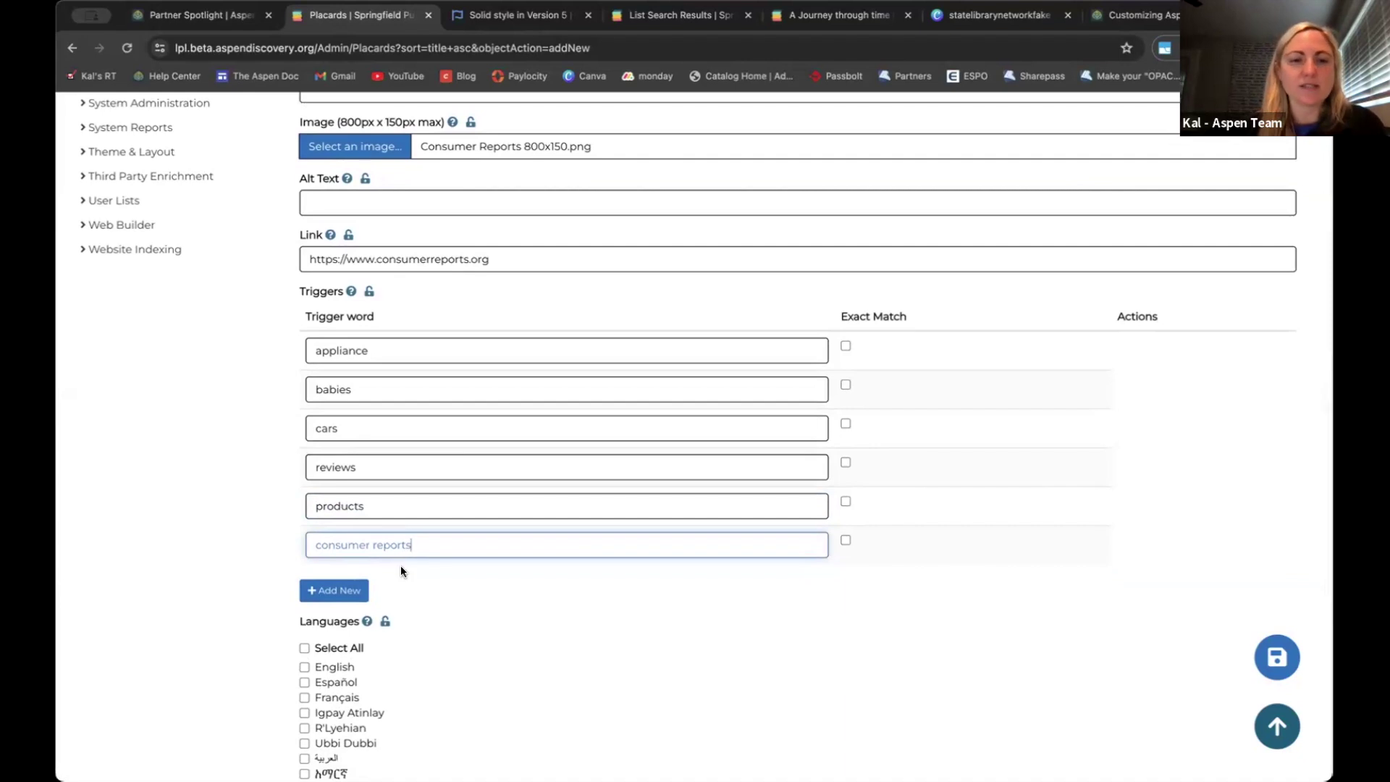
pyautogui.scroll(-1, 401, 571)
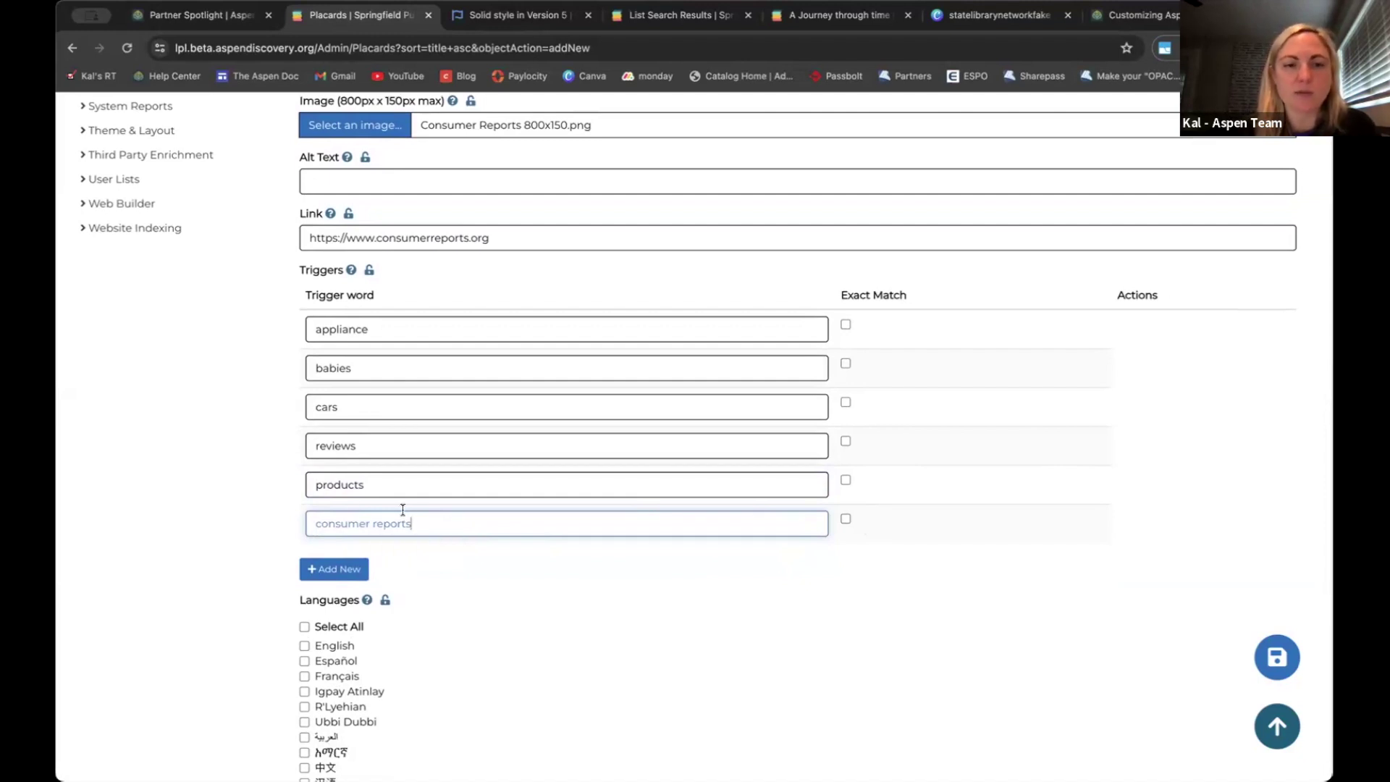
pyautogui.click(845, 519)
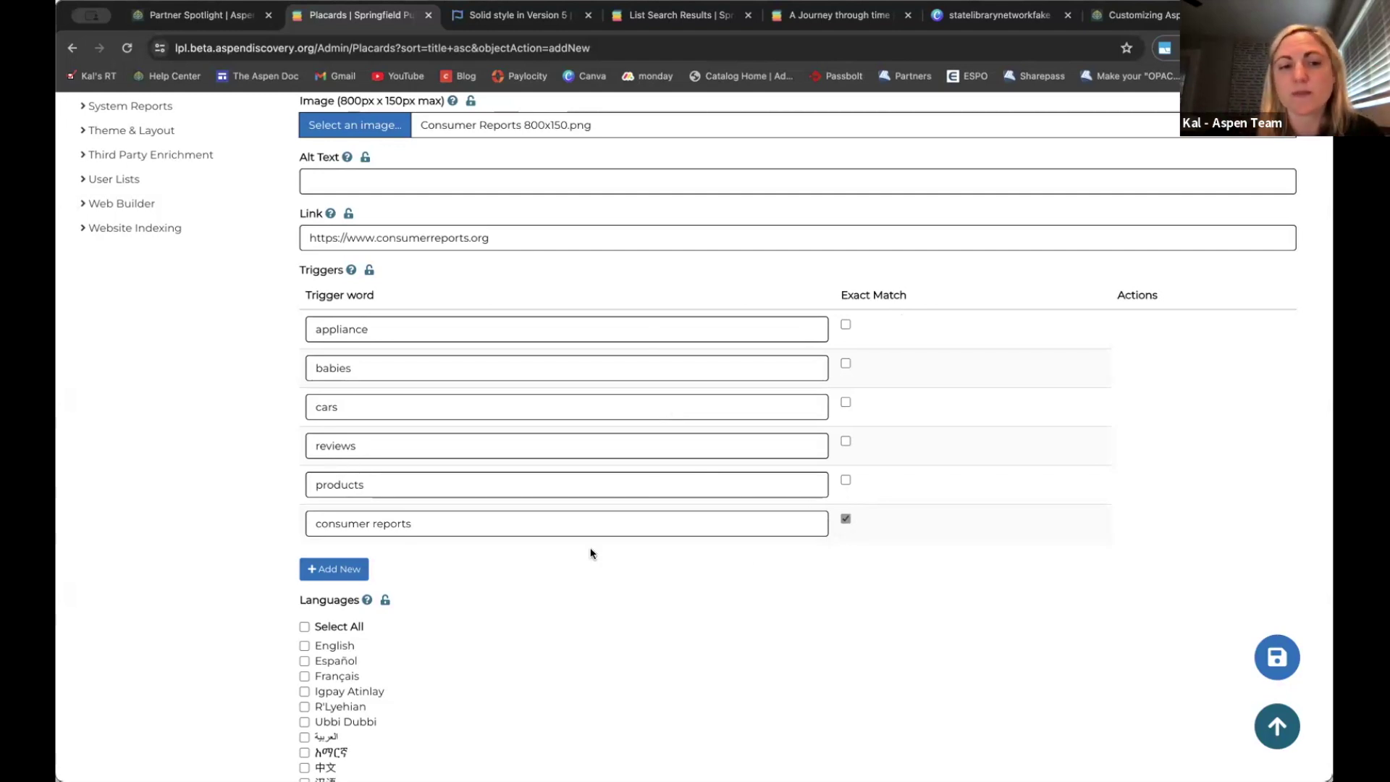
# Enable the placard for all languages
pyautogui.scroll(-3, 590, 554)
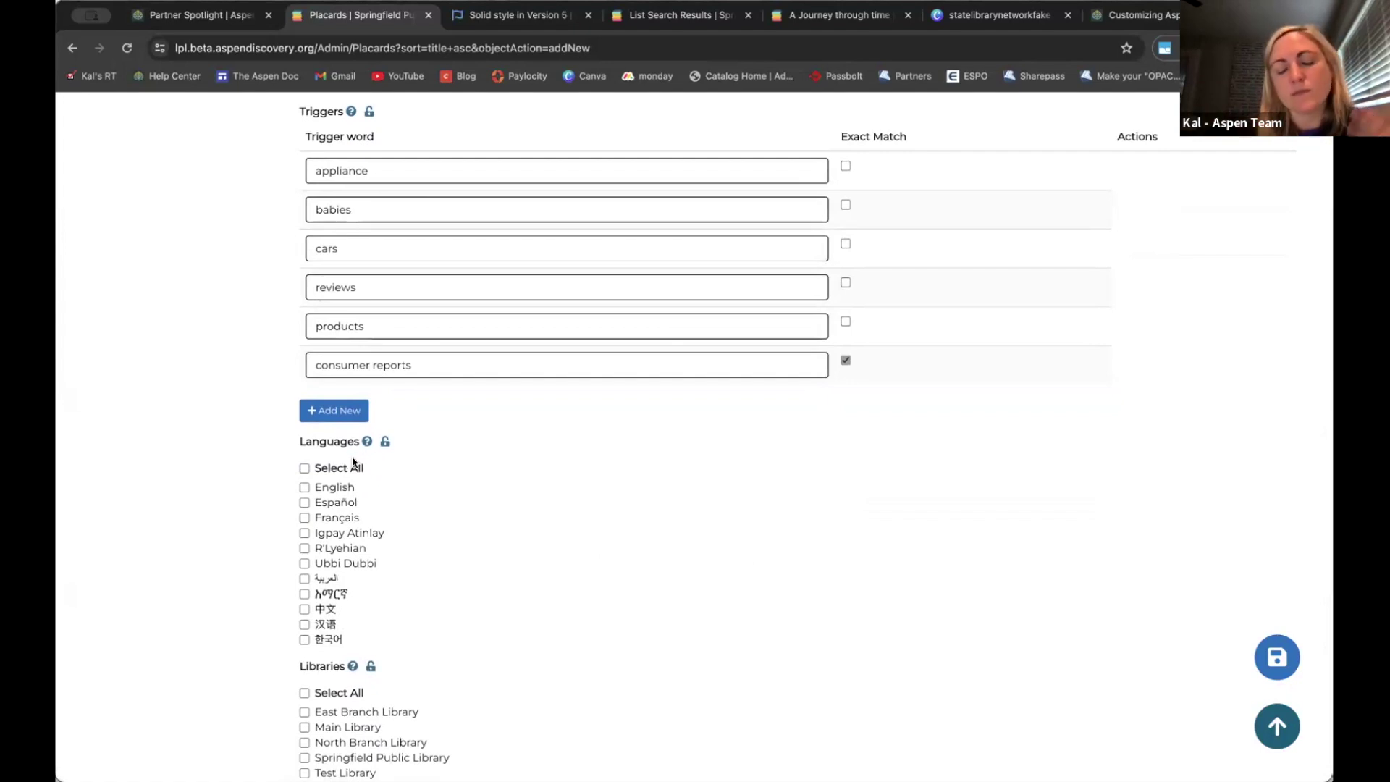
pyautogui.scroll(1, 353, 463)
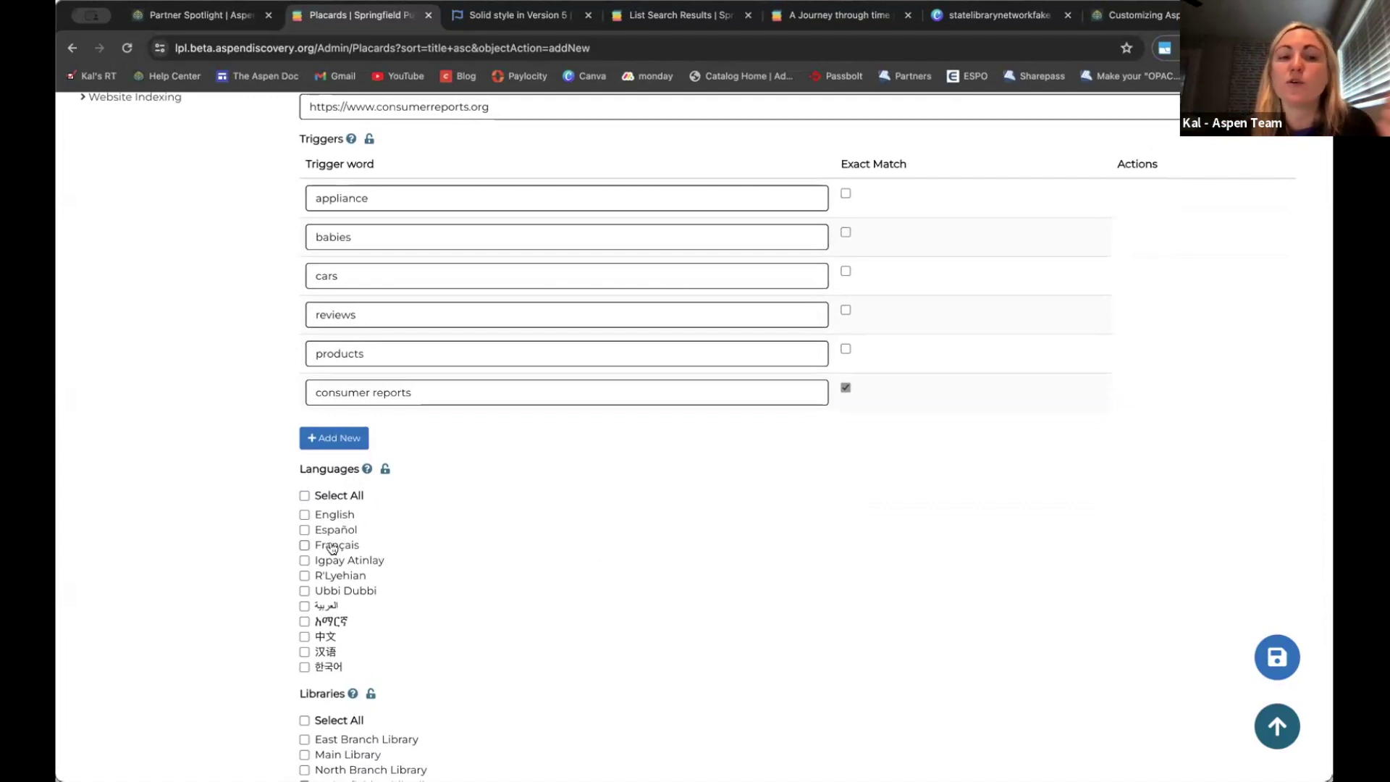
pyautogui.click(327, 498)
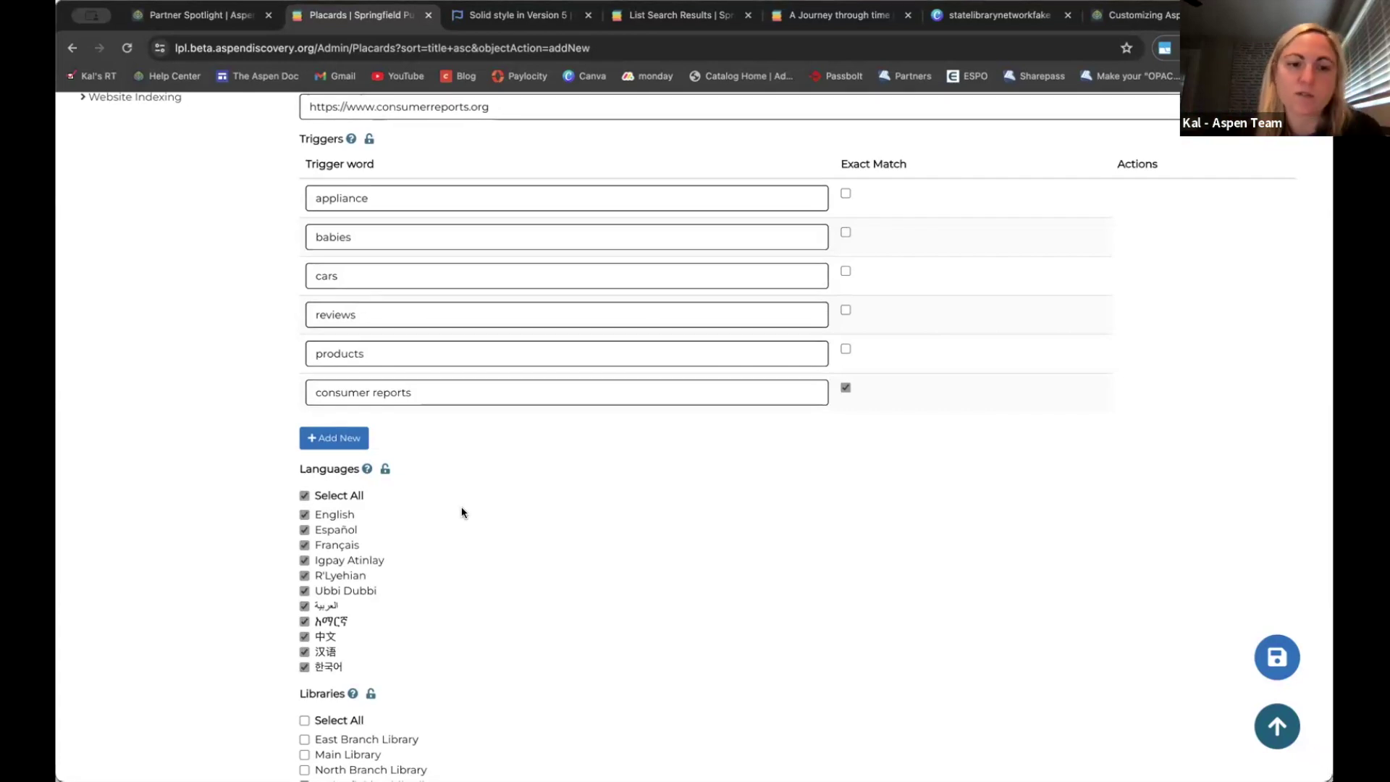
# Assign the placard to Springfield Public Library and save it
pyautogui.scroll(-3, 461, 513)
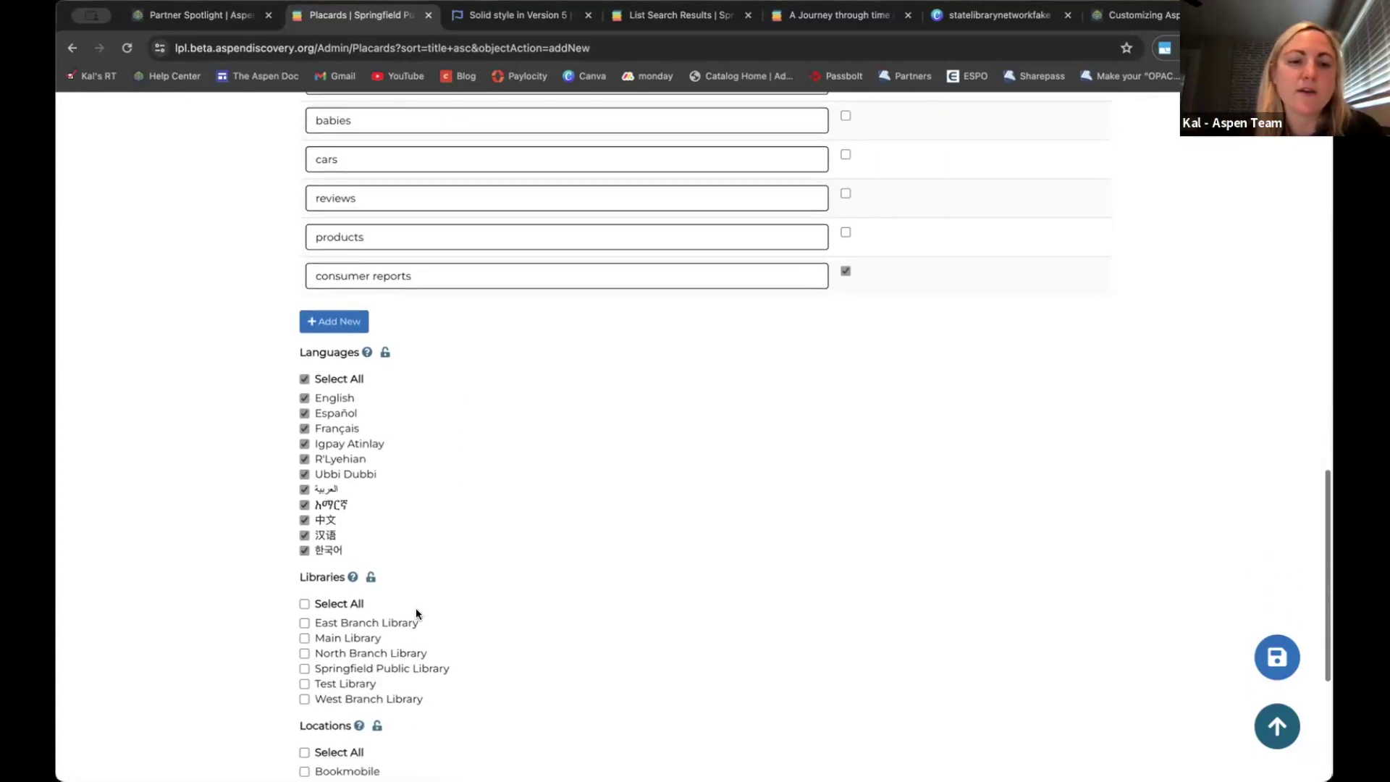
pyautogui.scroll(-1, 416, 658)
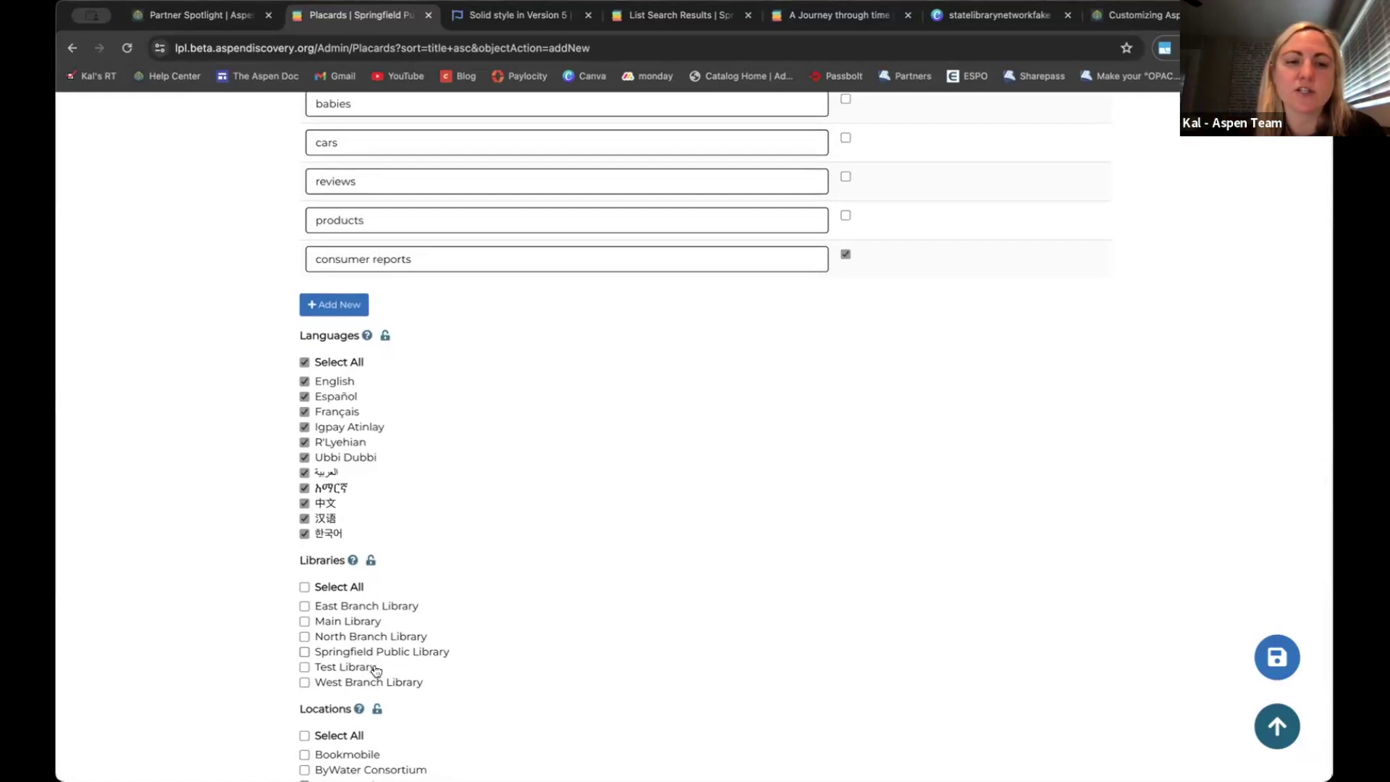
pyautogui.click(408, 653)
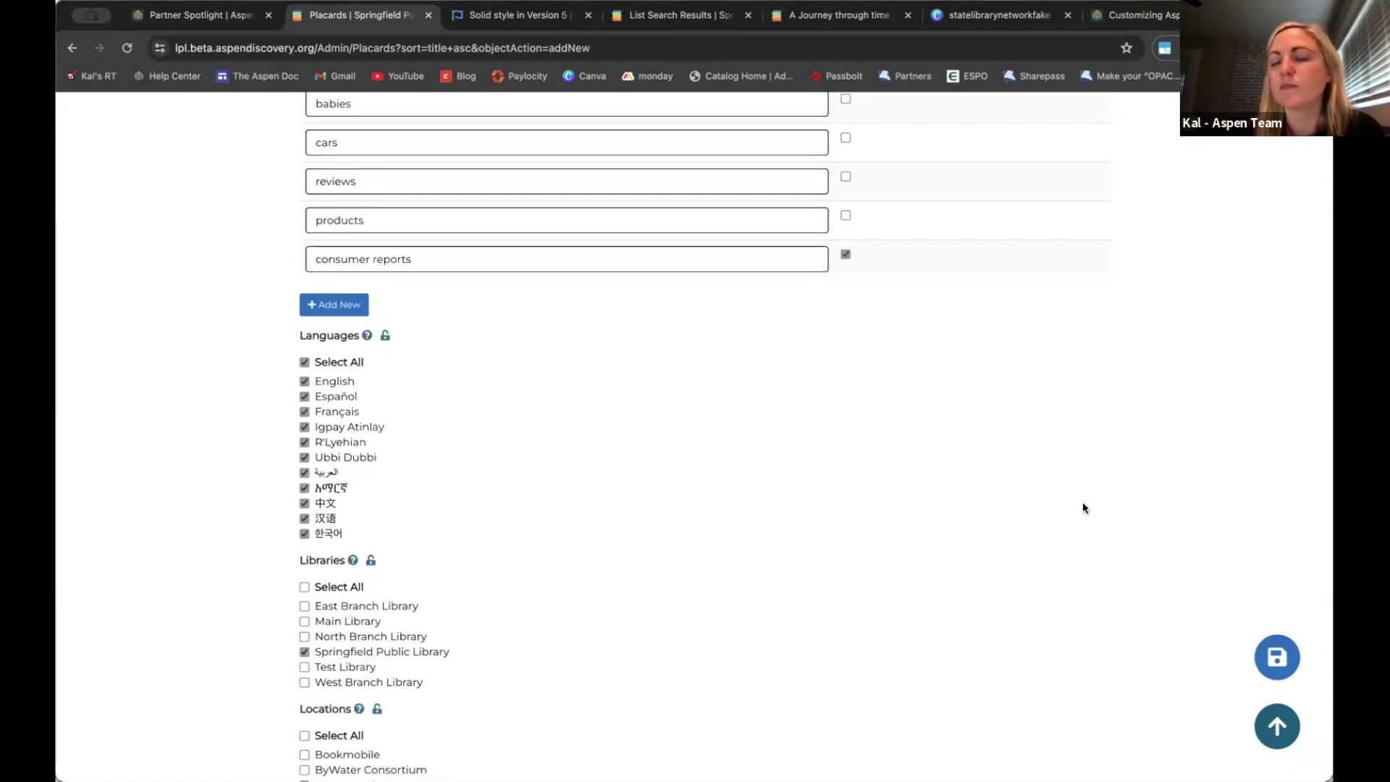
pyautogui.click(1274, 641)
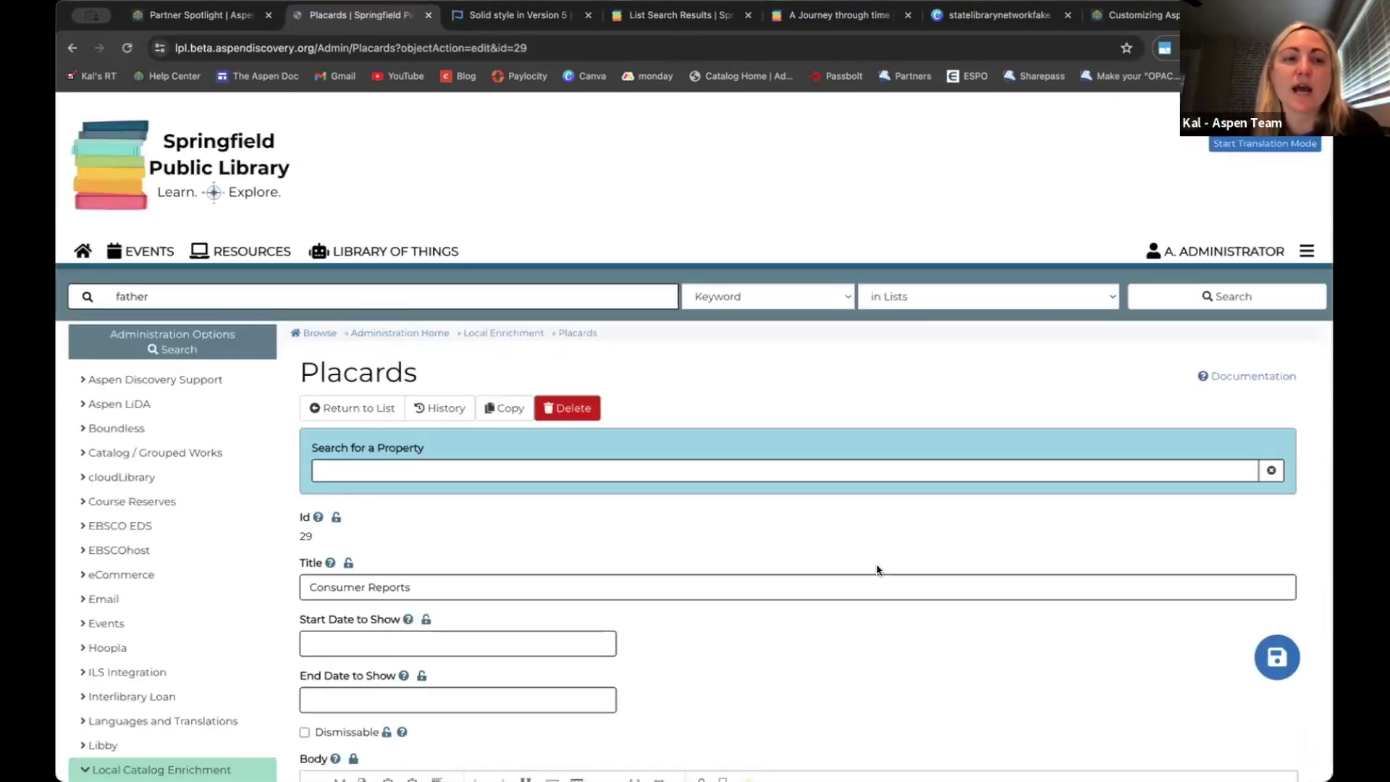
# Search the Library Catalog for "babies" to check the placard among the results
pyautogui.click(643, 312)
pyautogui.write('babies')
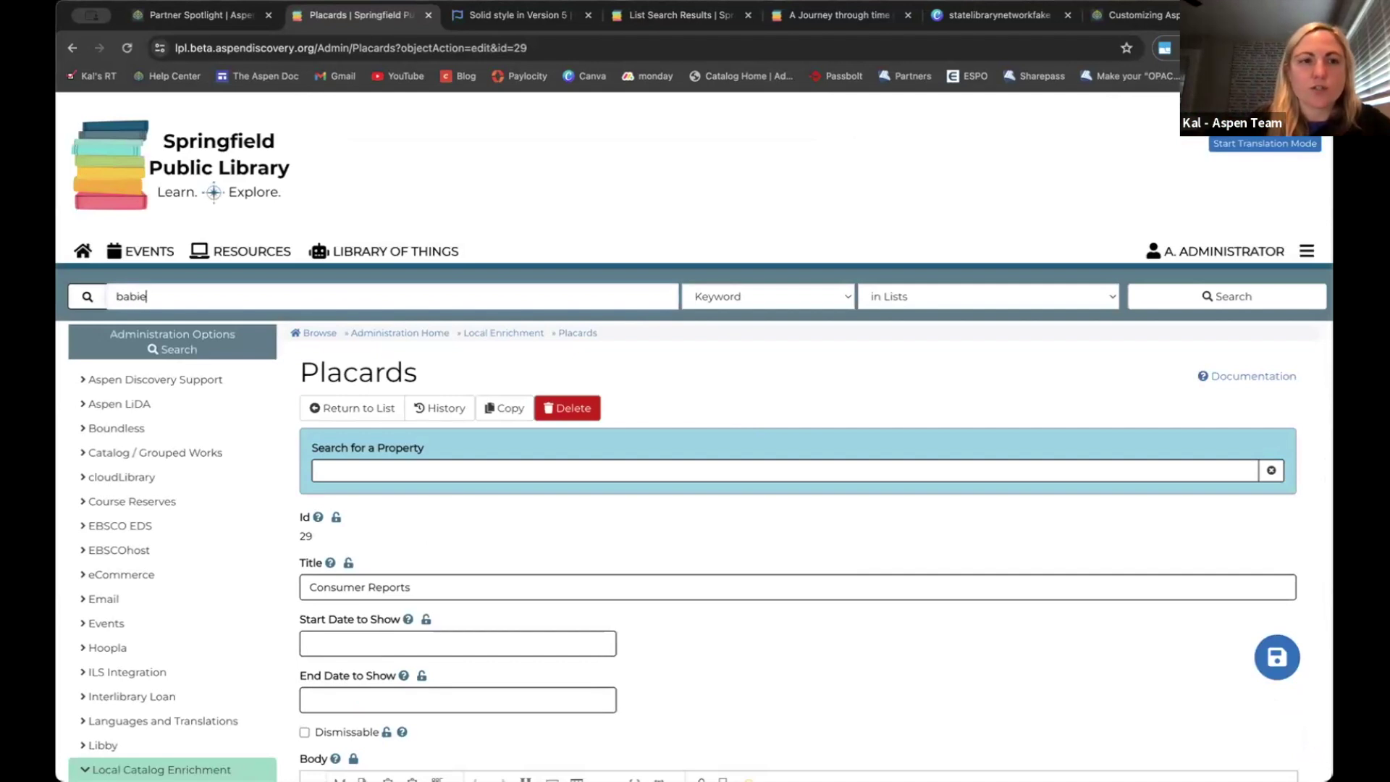
pyautogui.click(984, 295)
pyautogui.click(957, 230)
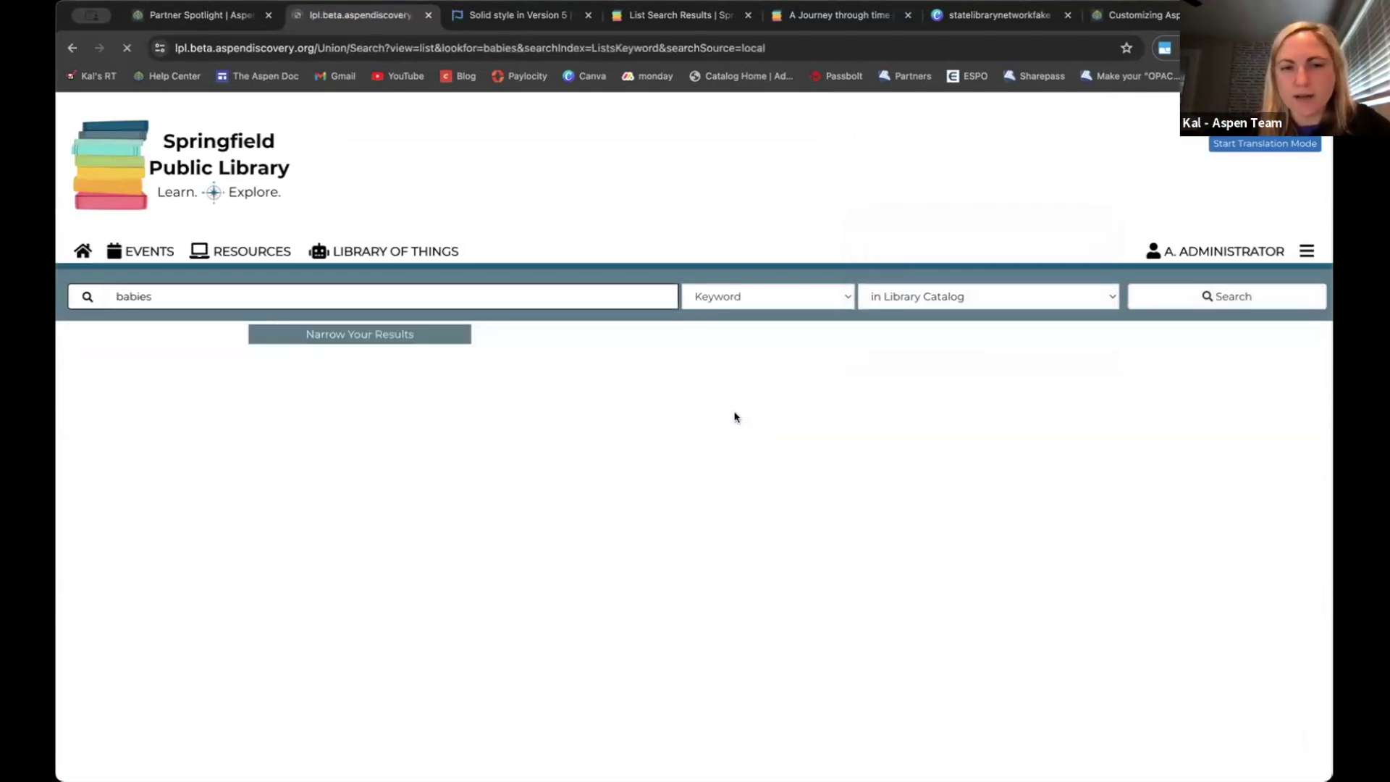
pyautogui.scroll(-2, 724, 413)
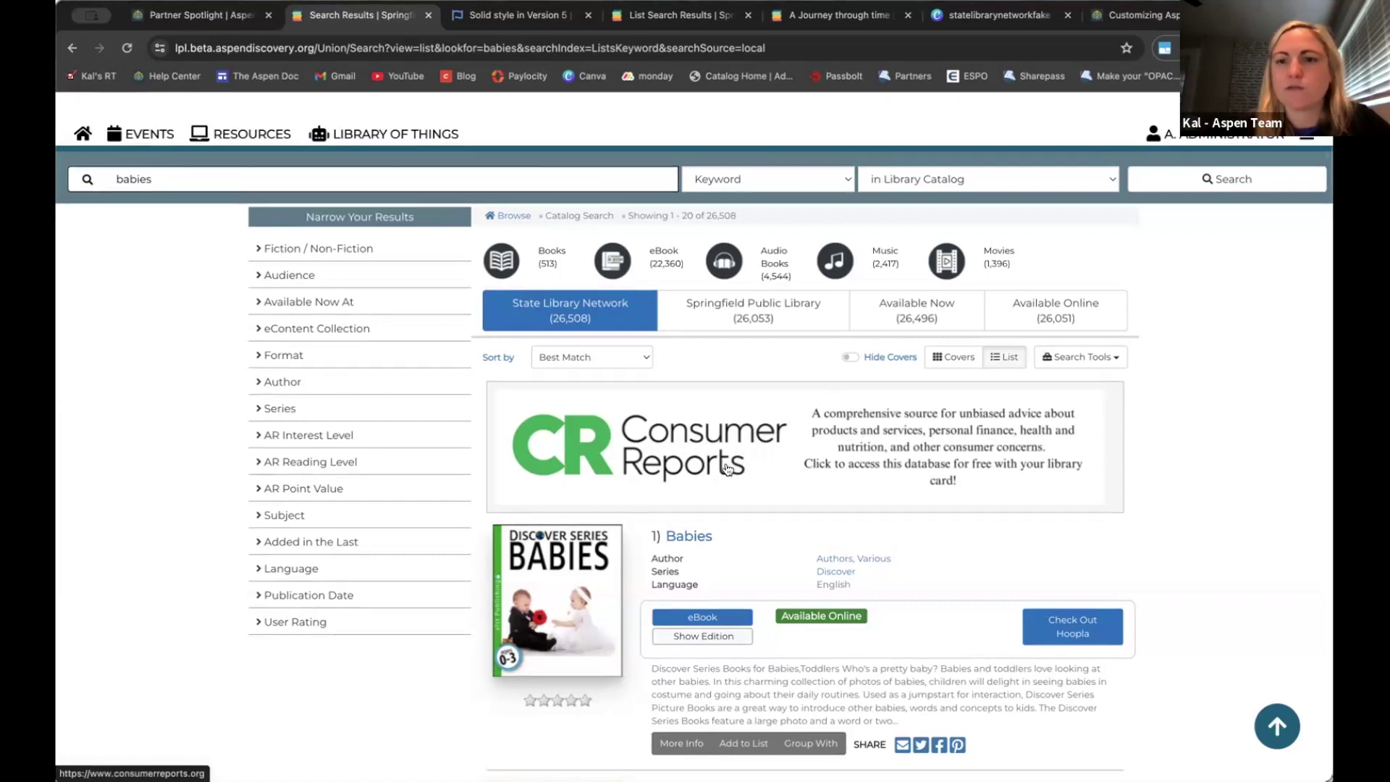
# Search the catalog by keyword for "romance", a term outside the placard's triggers, and examine the results
pyautogui.click(599, 184)
pyautogui.hotkey('ctrl', 'a')
pyautogui.write('romance')
pyautogui.press('Return')
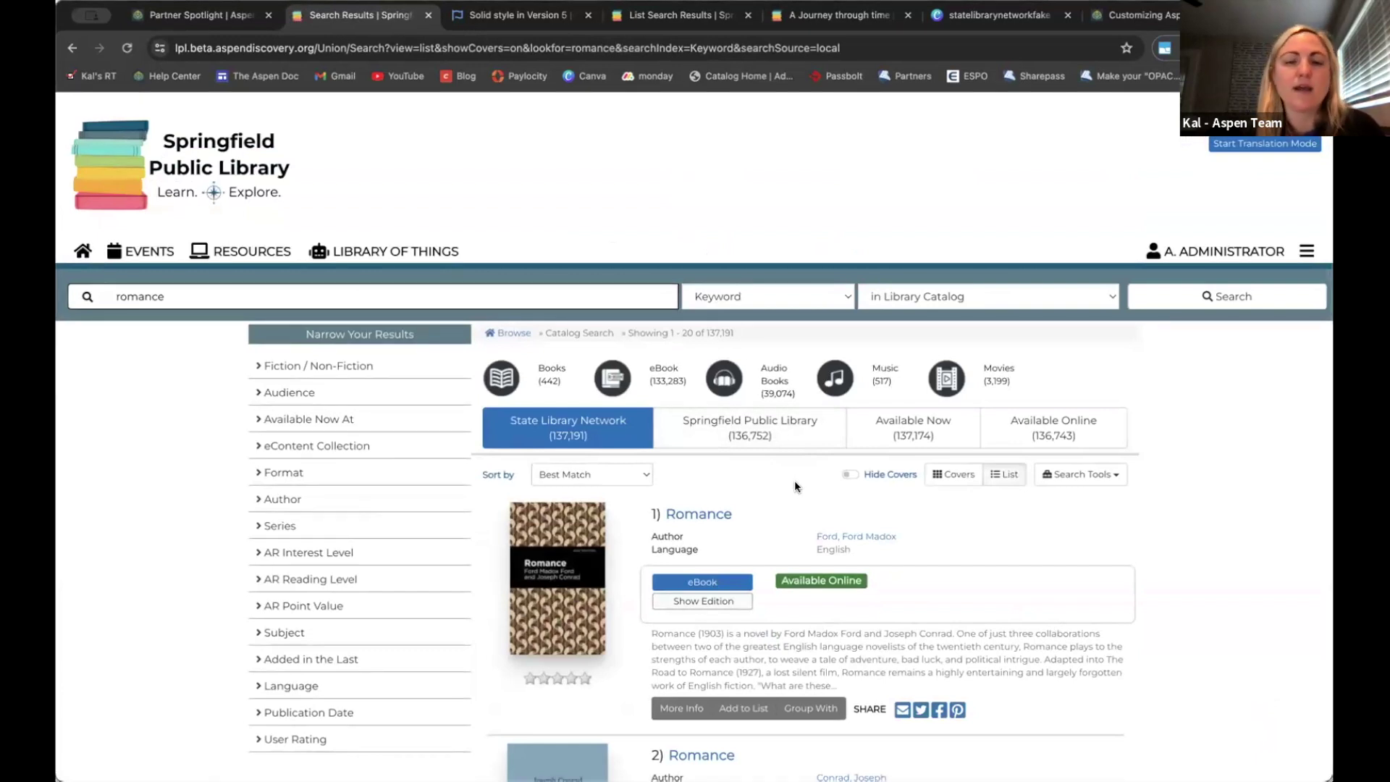
pyautogui.scroll(-1, 795, 482)
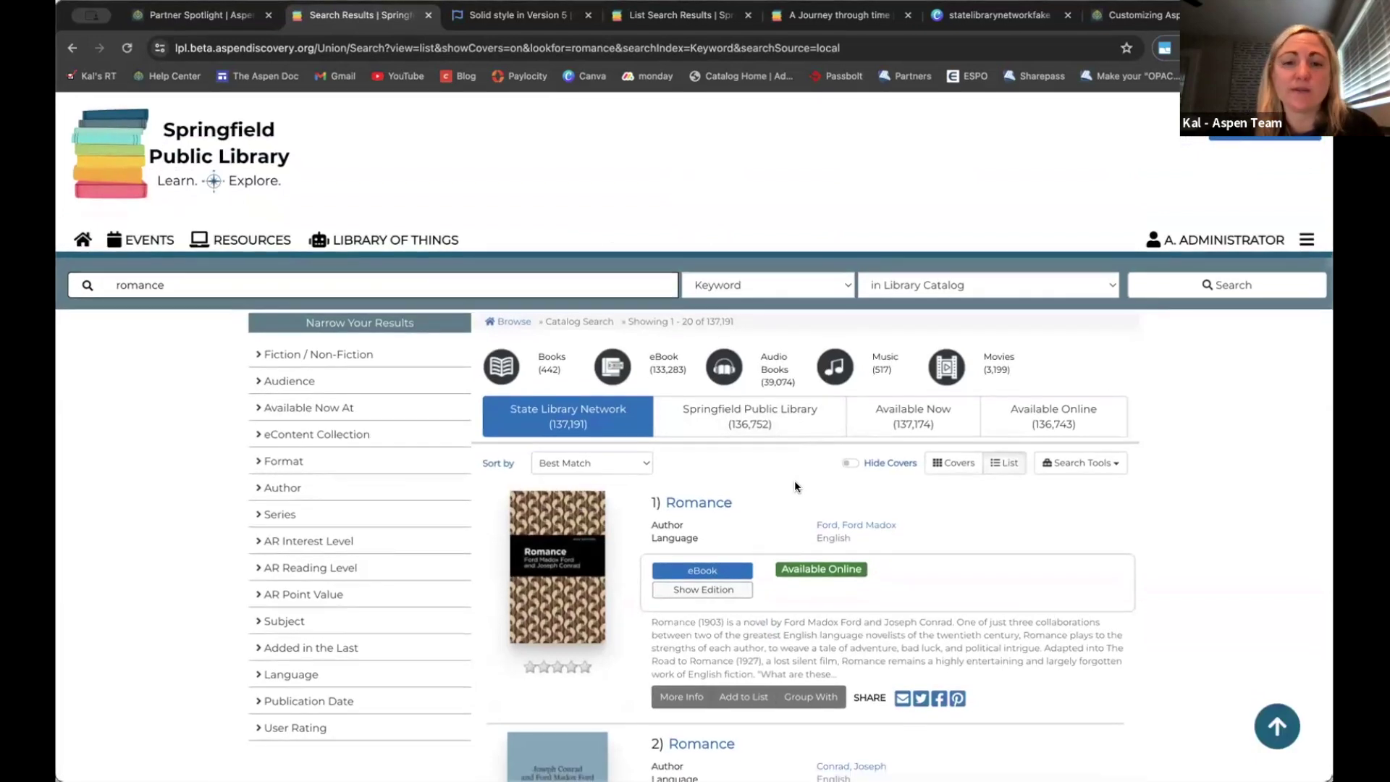
pyautogui.scroll(-1, 795, 487)
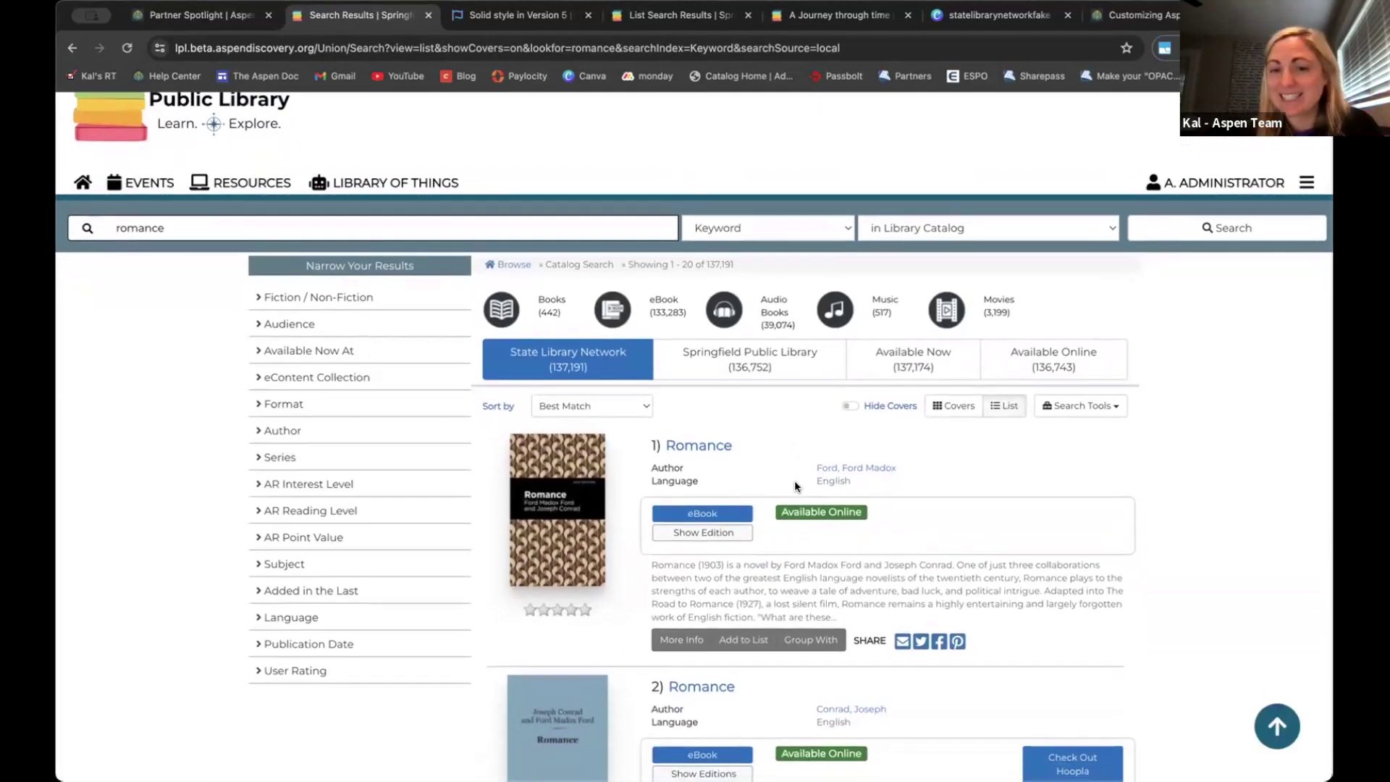
pyautogui.scroll(1, 795, 486)
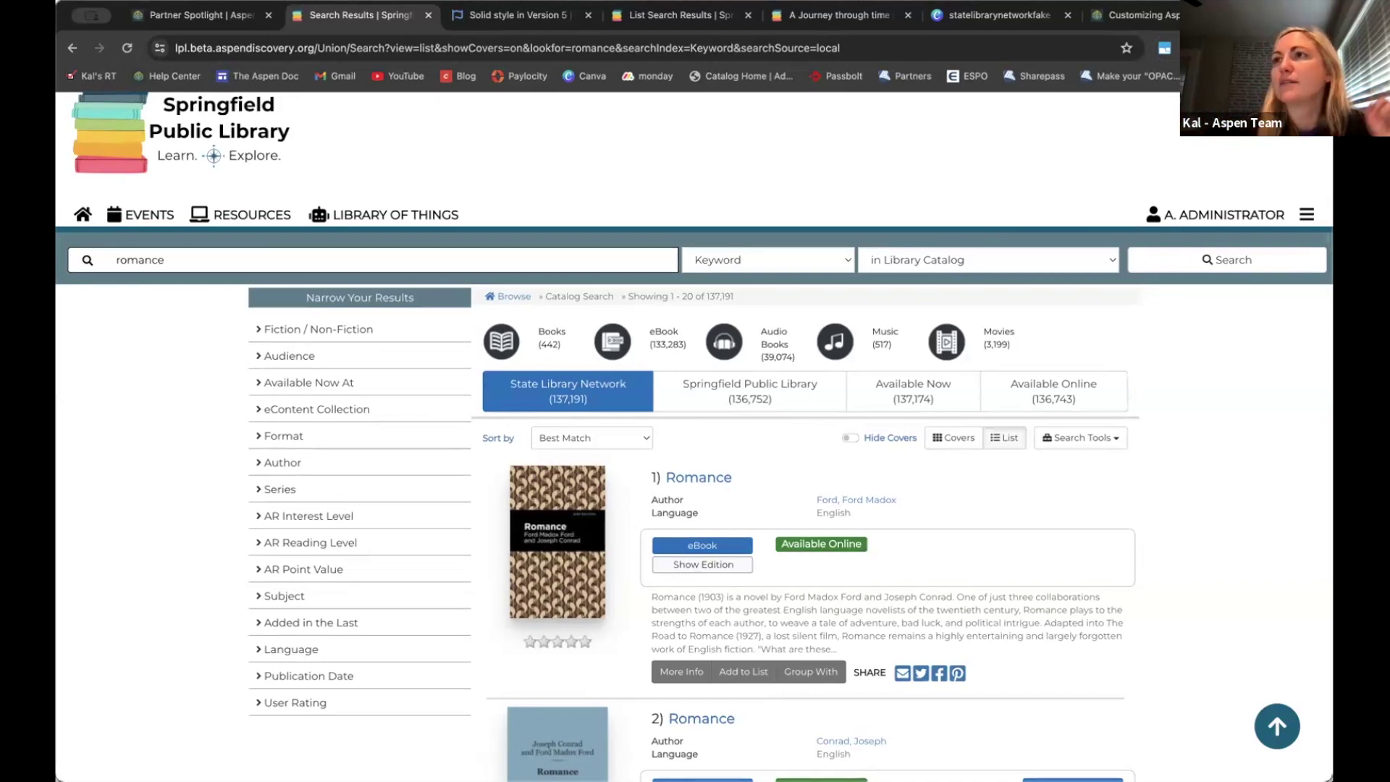
# Return to editing the Consumer Reports placard and enter "Consumer report" as its image alt text
pyautogui.click(73, 49)
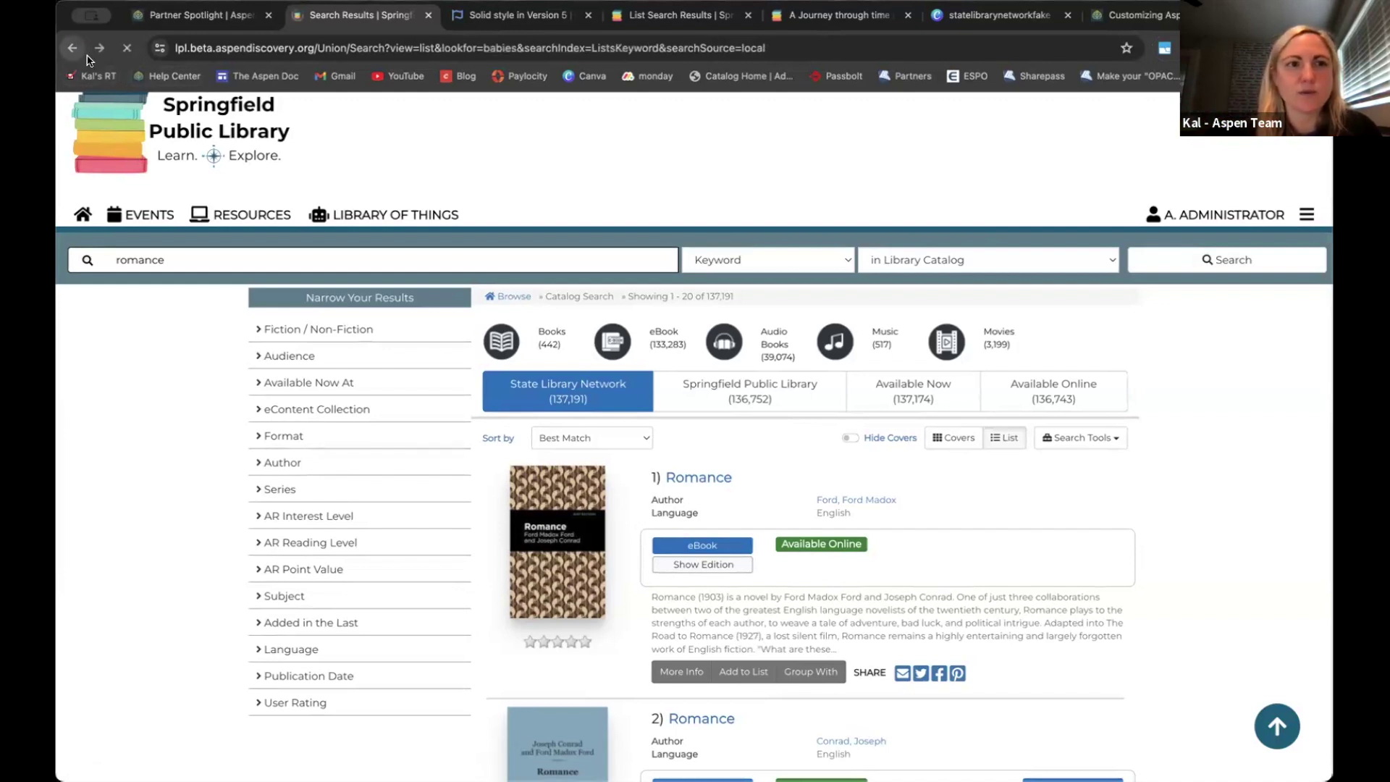
pyautogui.click(73, 48)
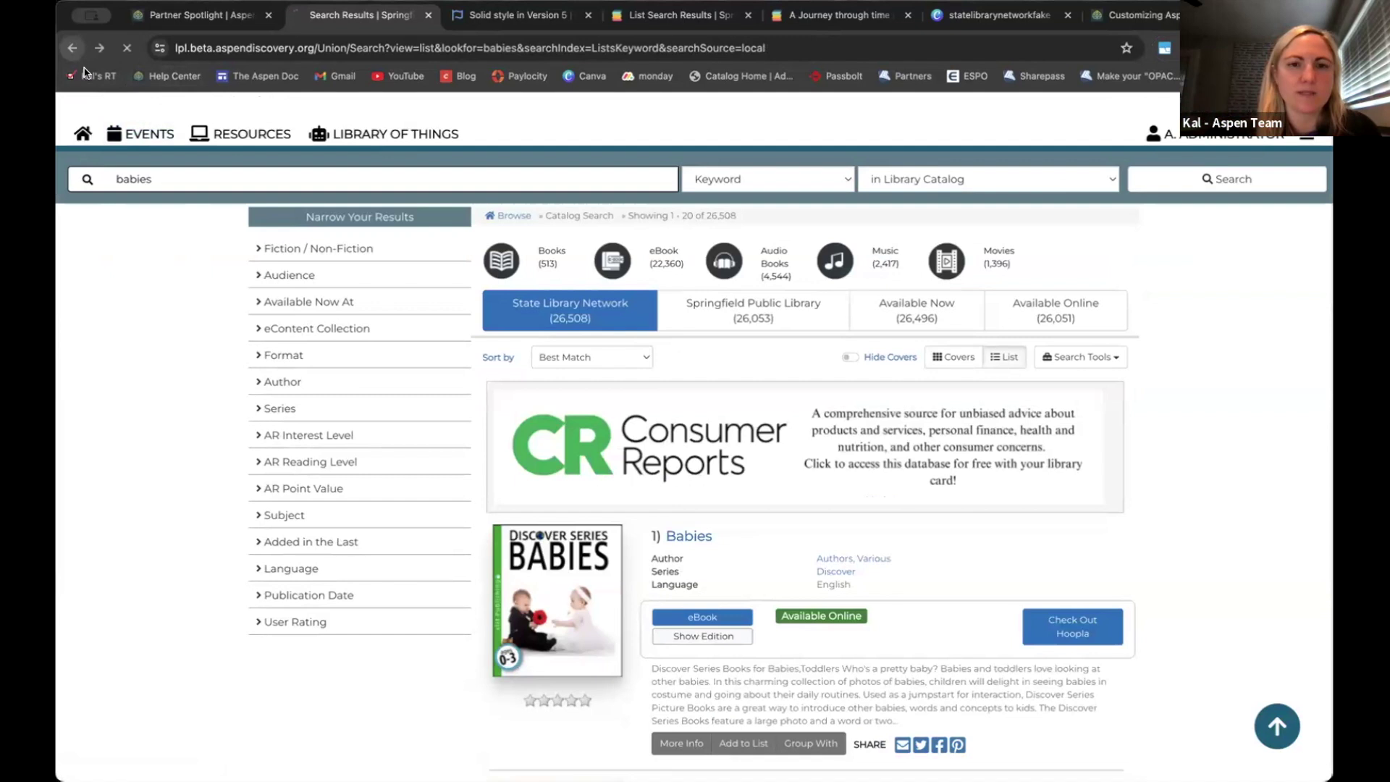
pyautogui.scroll(-8, 528, 613)
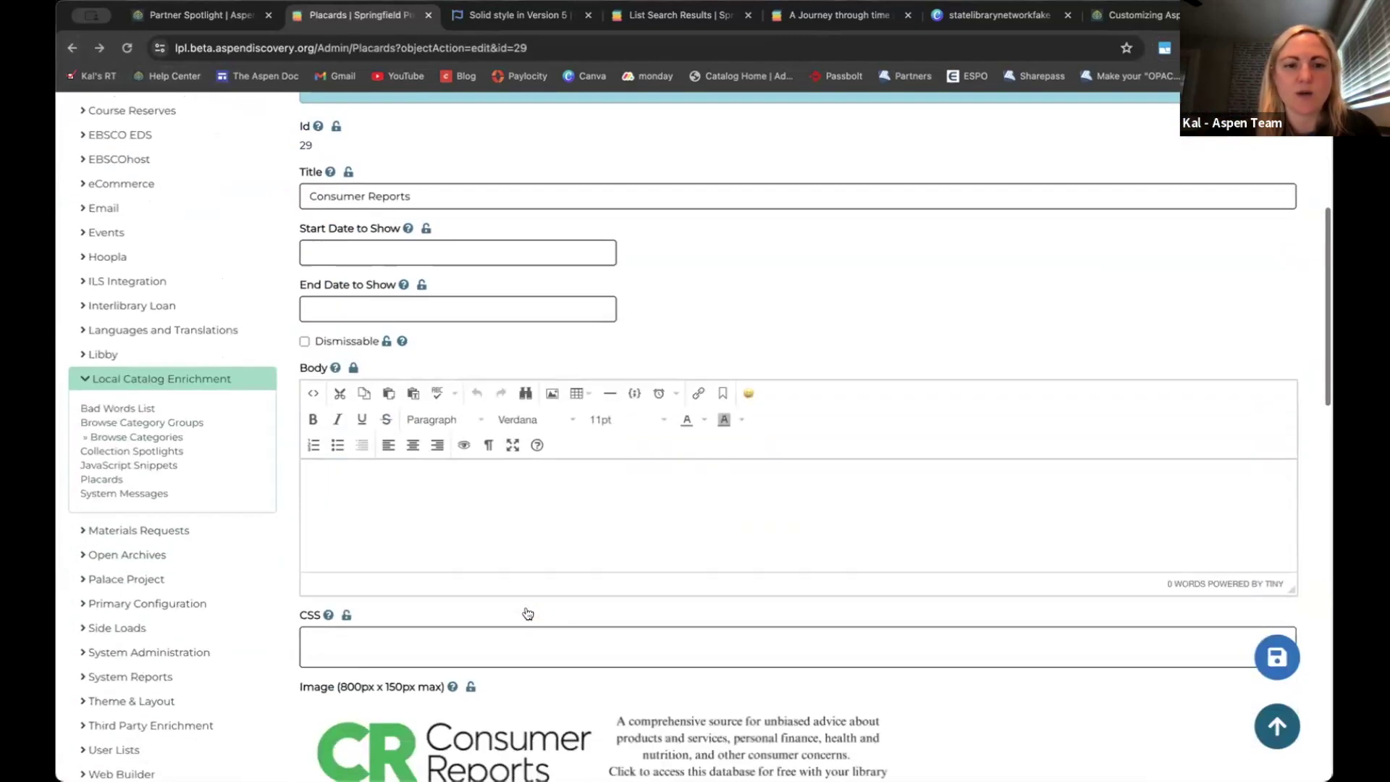
pyautogui.scroll(-2, 527, 614)
pyautogui.moveTo(300, 532); pyautogui.dragTo(334, 532)
pyautogui.click(323, 554)
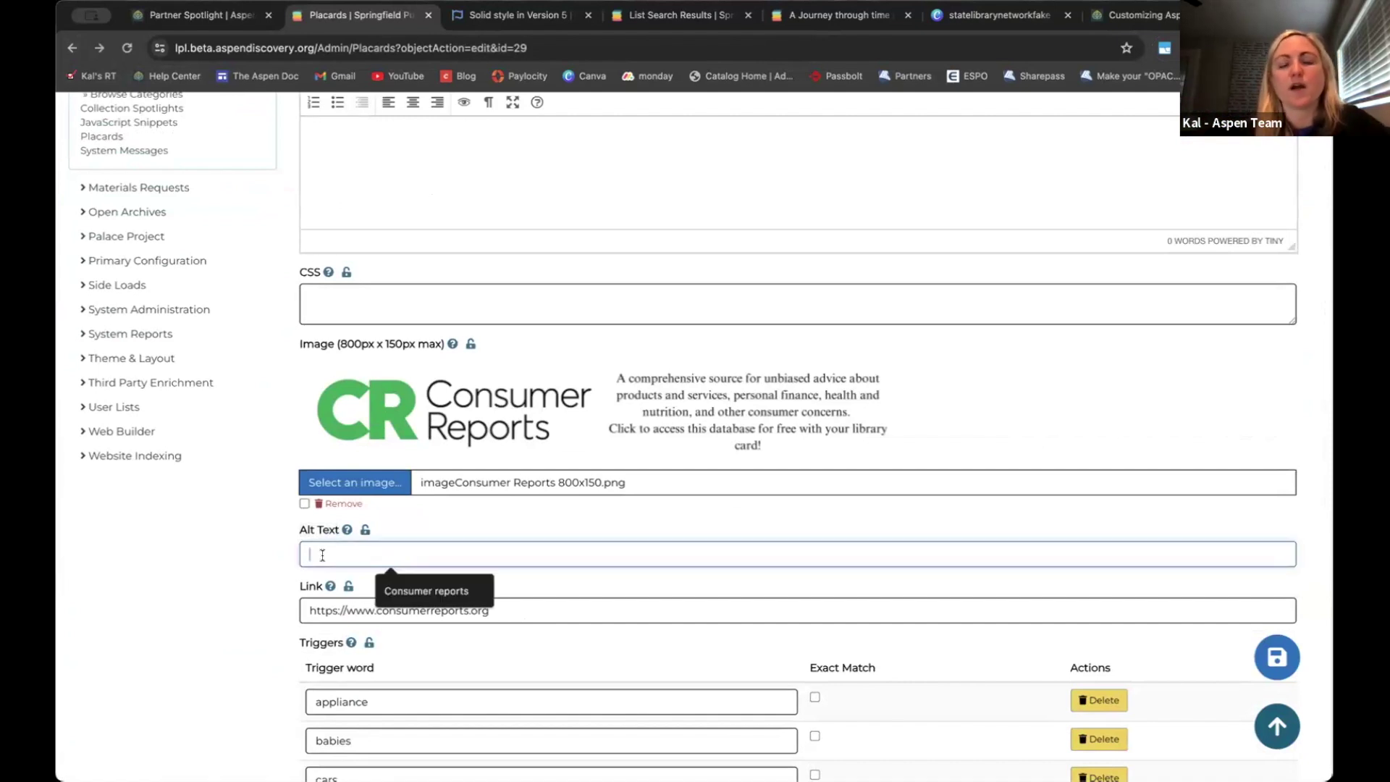
pyautogui.write('Consume report')
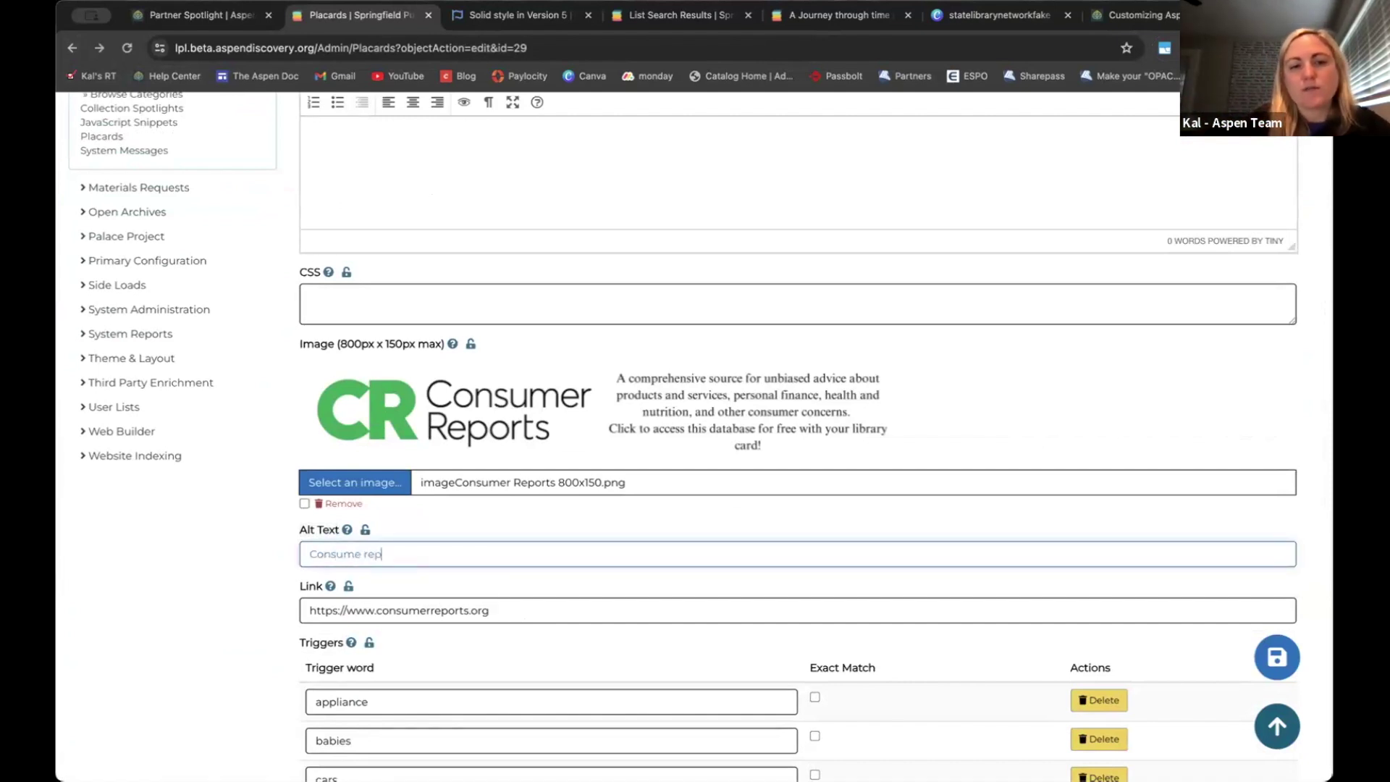
pyautogui.click(361, 555)
pyautogui.write('r')
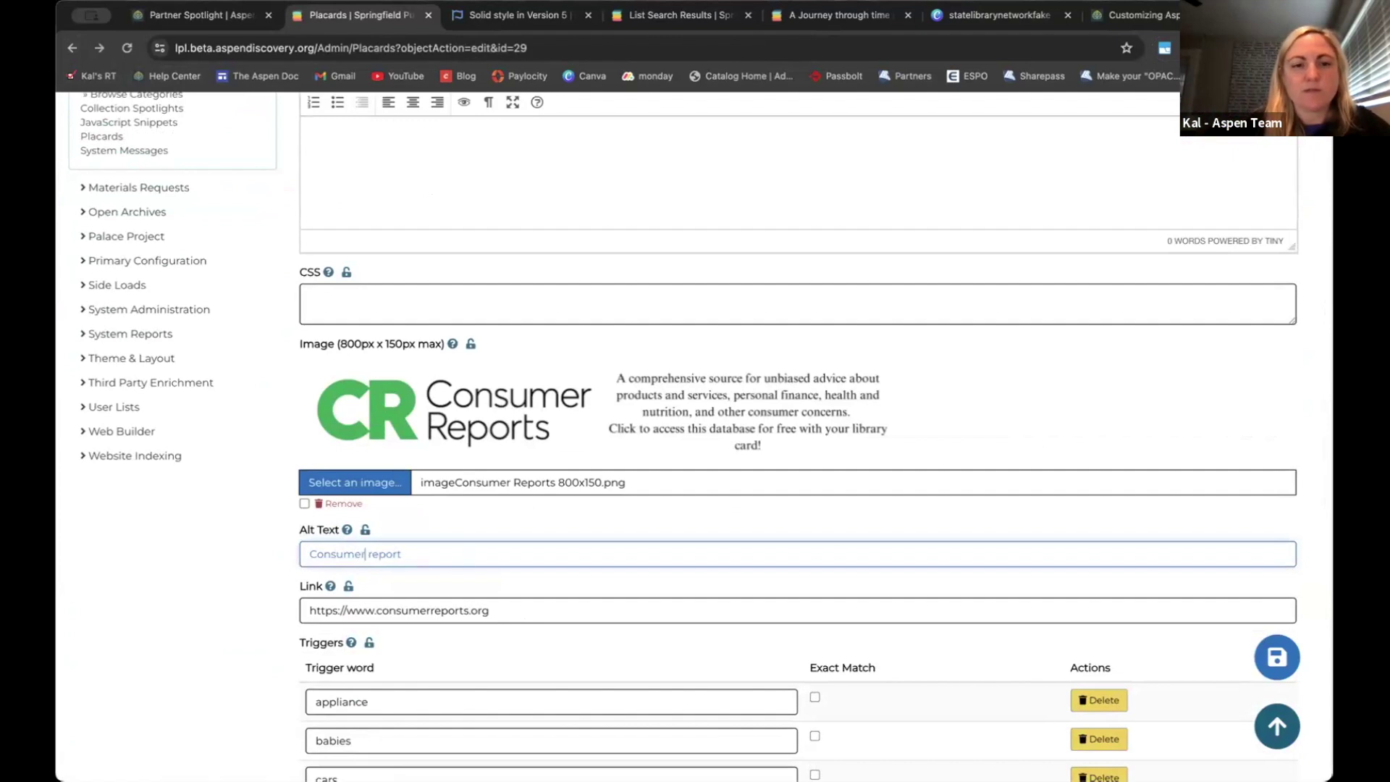
pyautogui.scroll(-1, 361, 543)
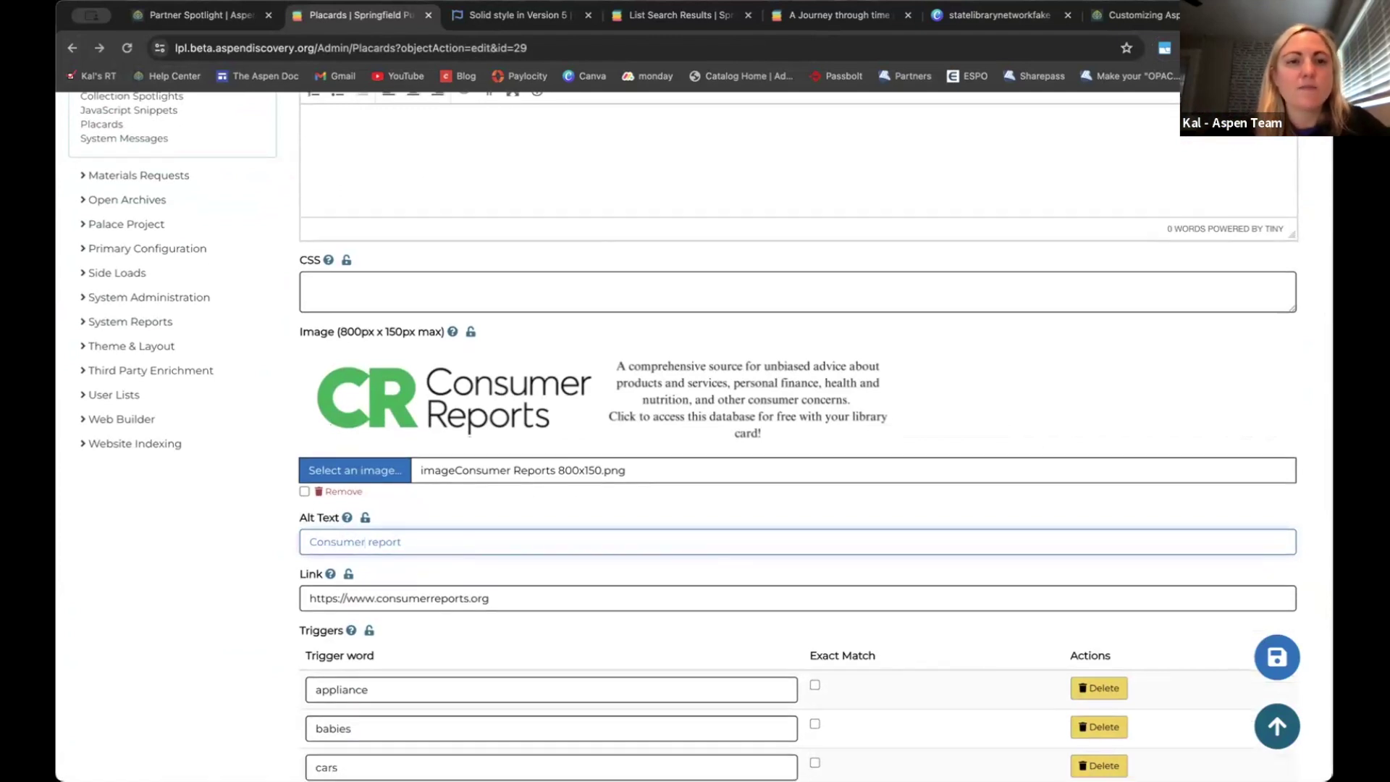
# Make the Consumer Reports placard dismissable
pyautogui.scroll(5, 461, 544)
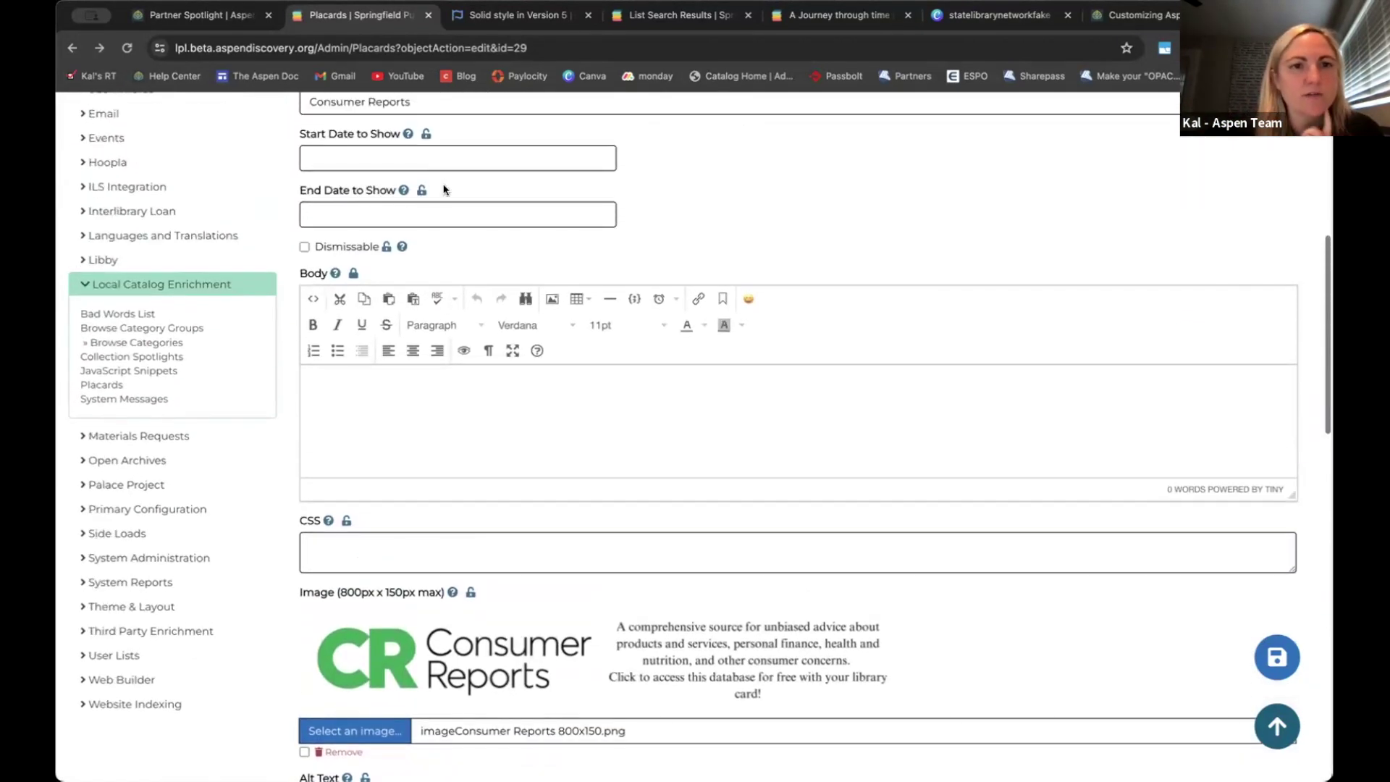
pyautogui.click(332, 249)
pyautogui.scroll(2, 423, 249)
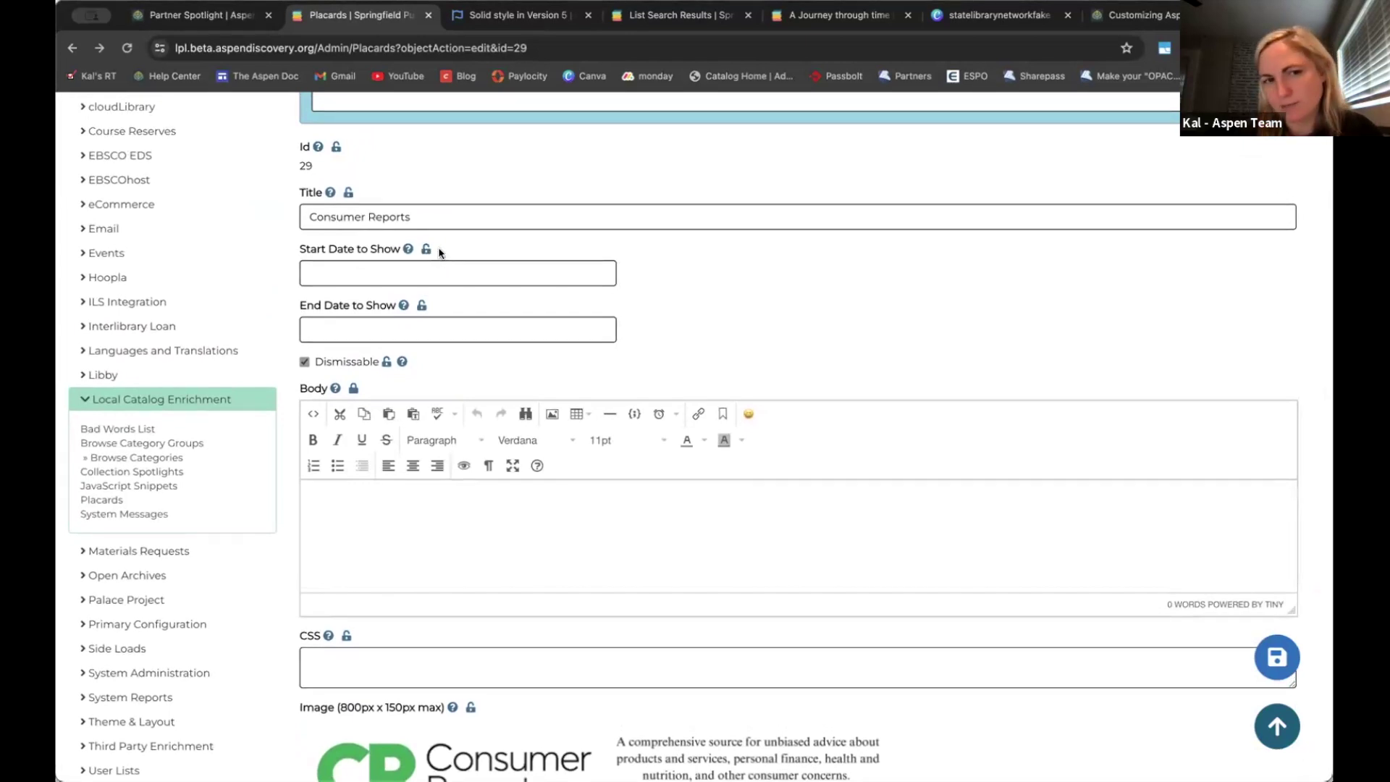
pyautogui.moveTo(403, 361)
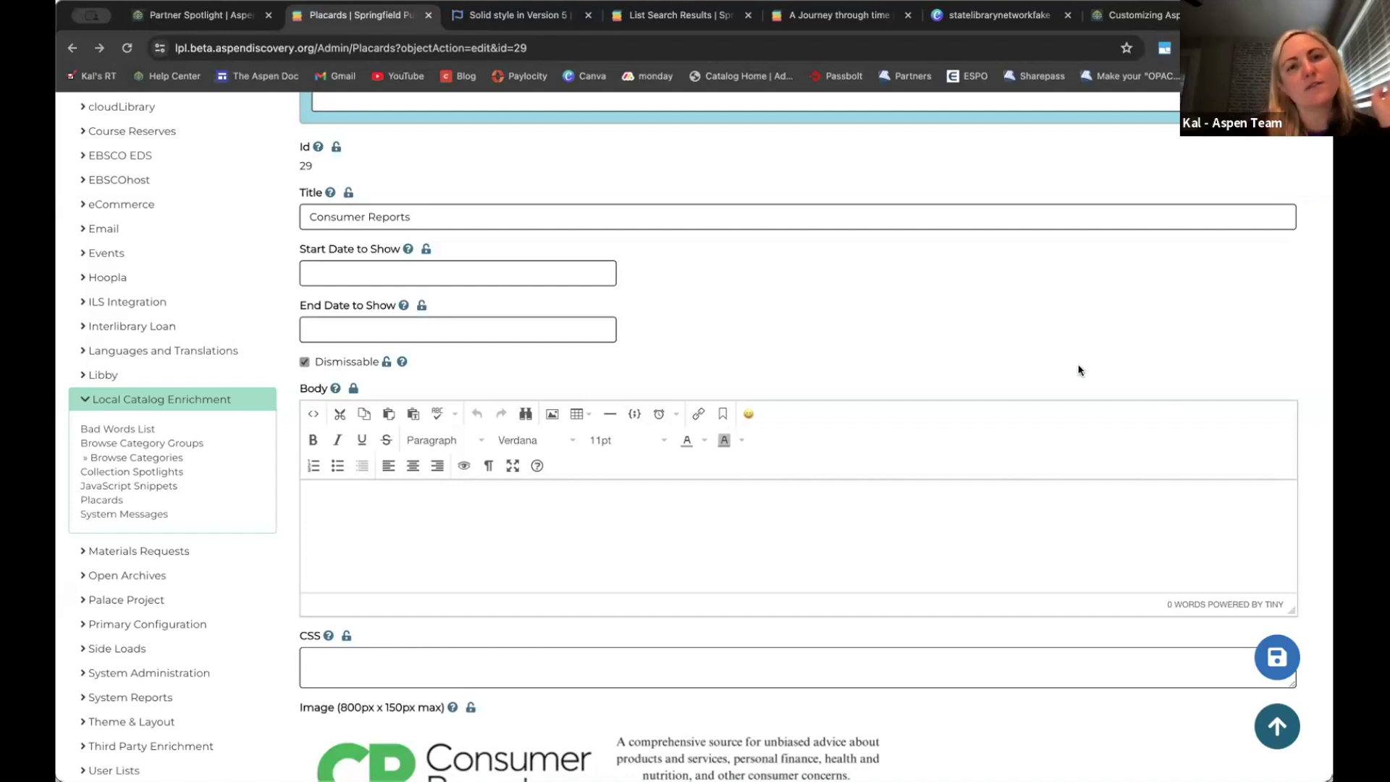
# Open the Aspen Administration home page, leaving the placard without saving its latest changes
pyautogui.scroll(3, 1078, 370)
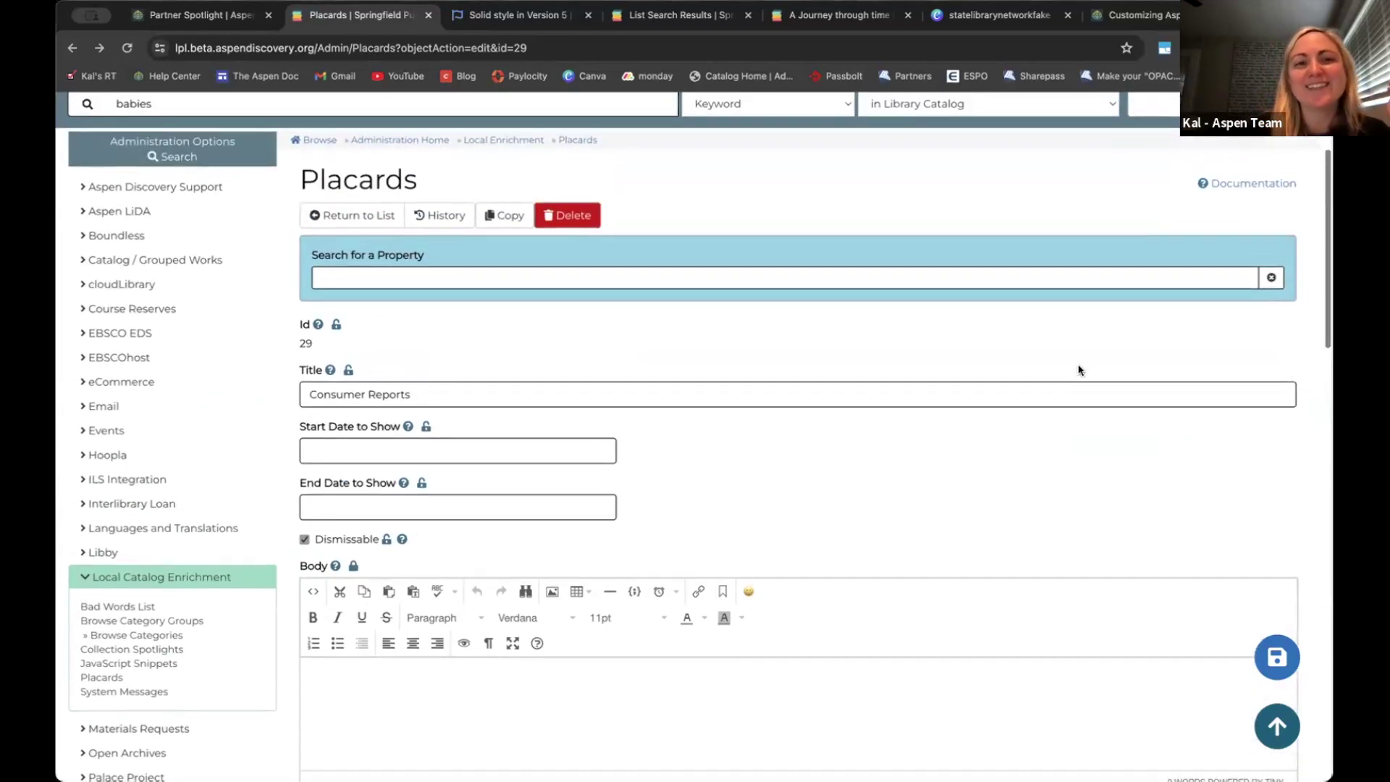
pyautogui.scroll(1, 1079, 370)
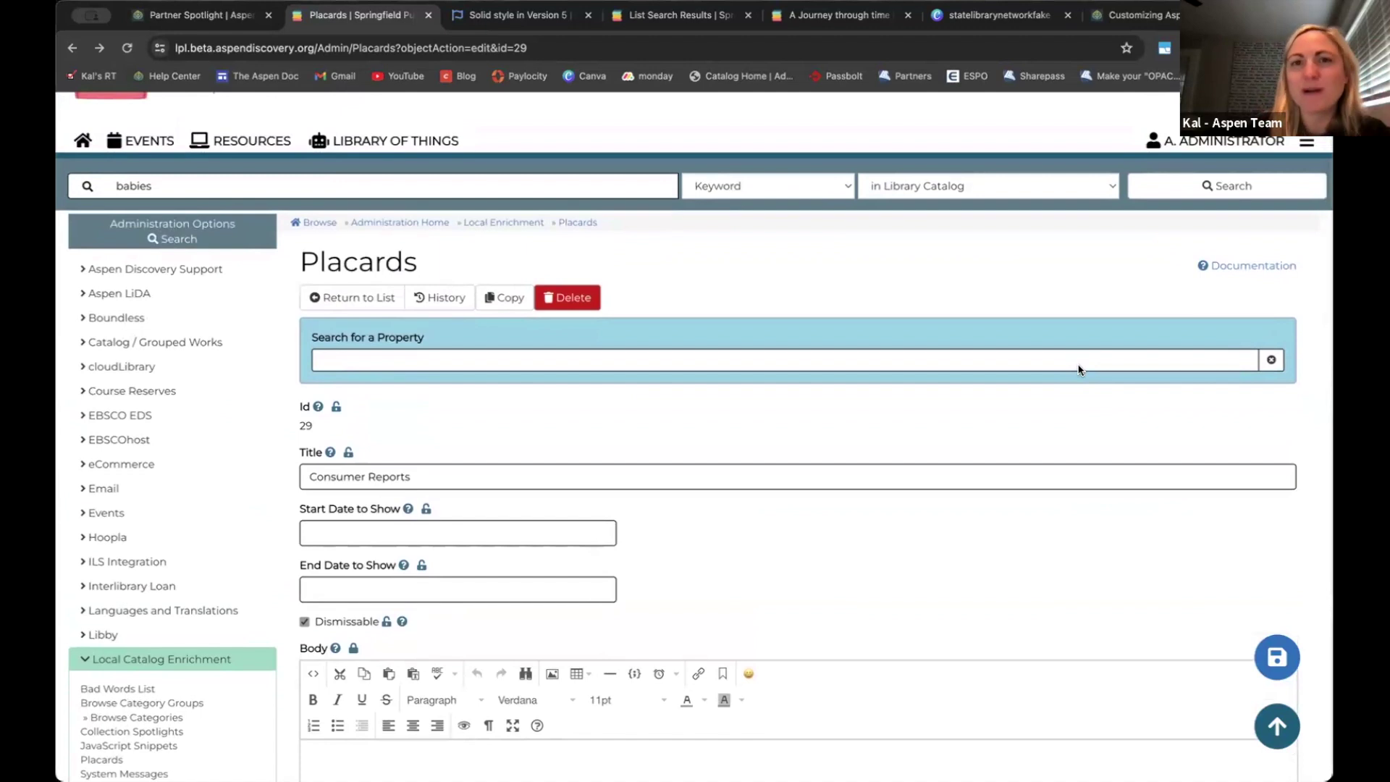
pyautogui.scroll(2, 1078, 370)
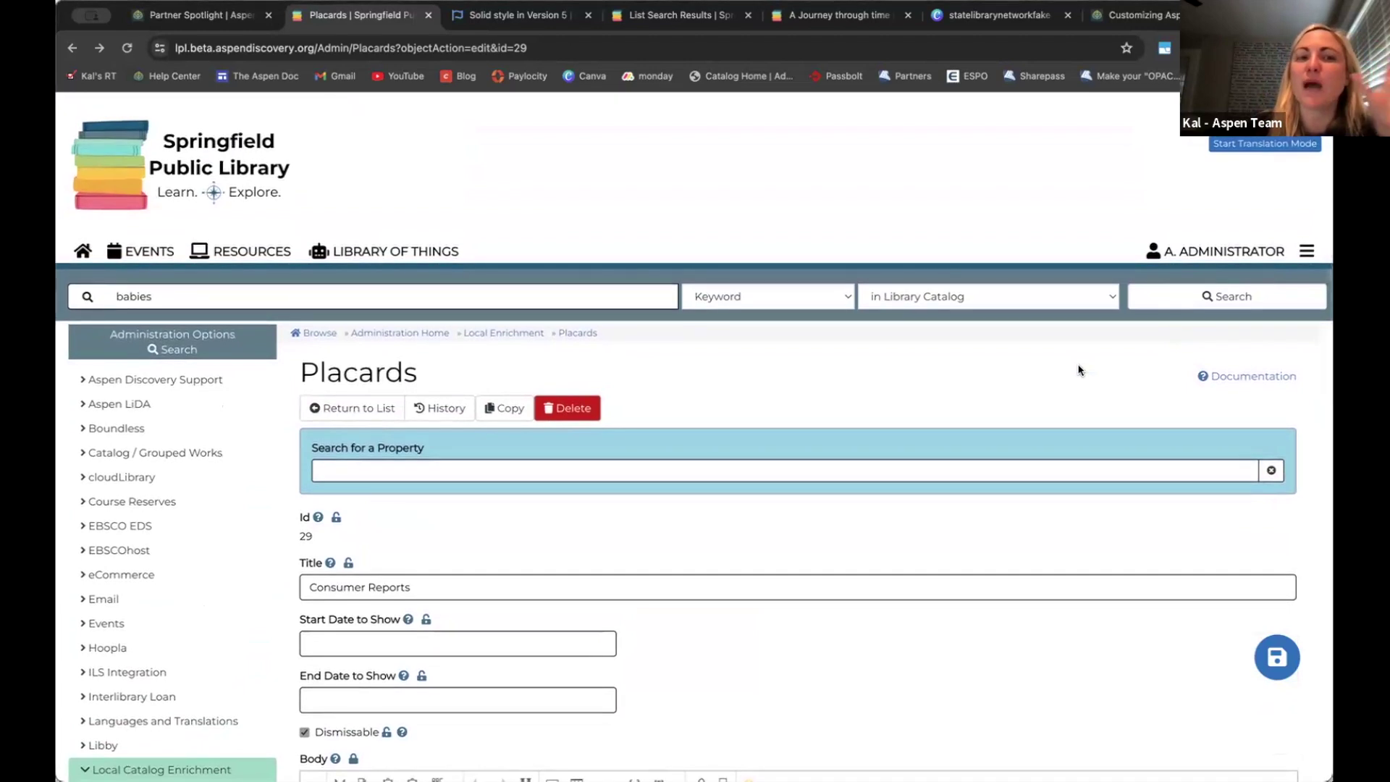
pyautogui.click(1303, 252)
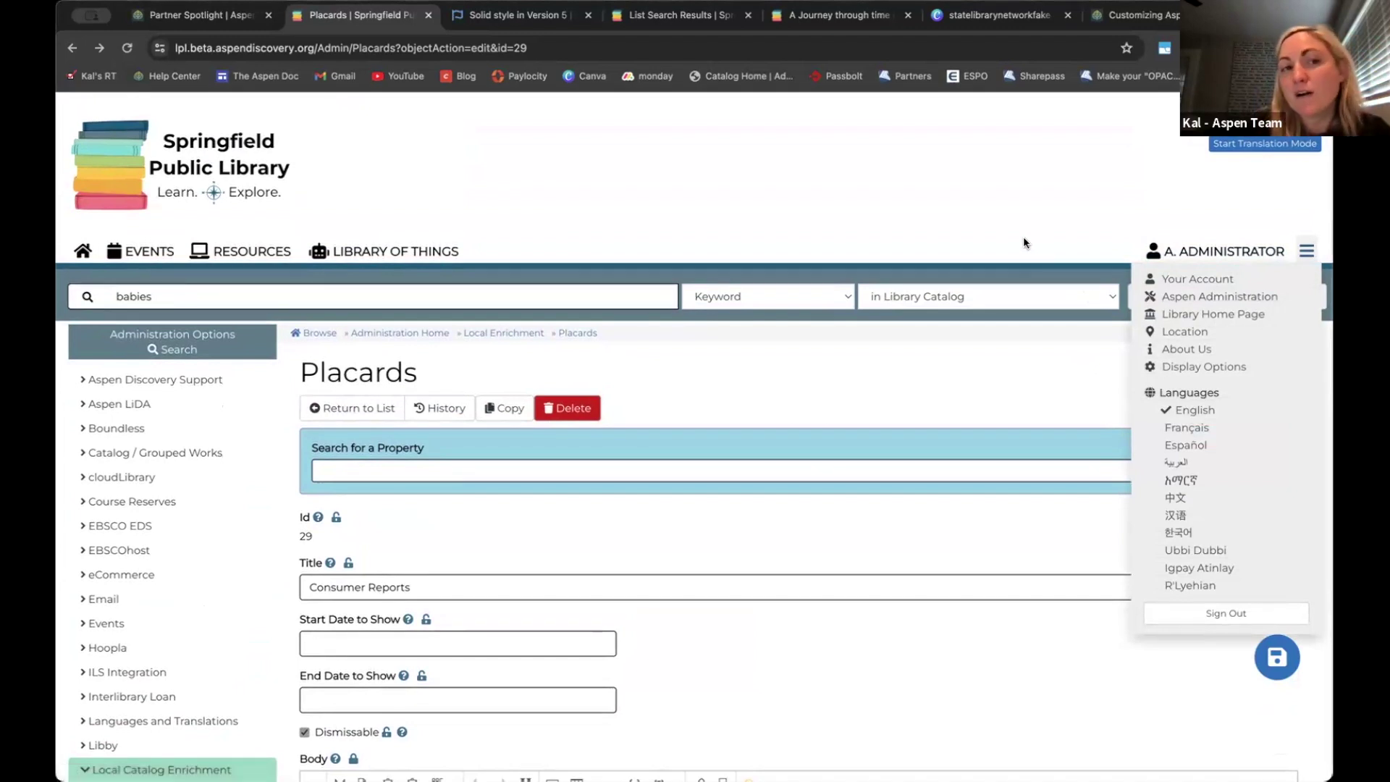
pyautogui.click(1307, 250)
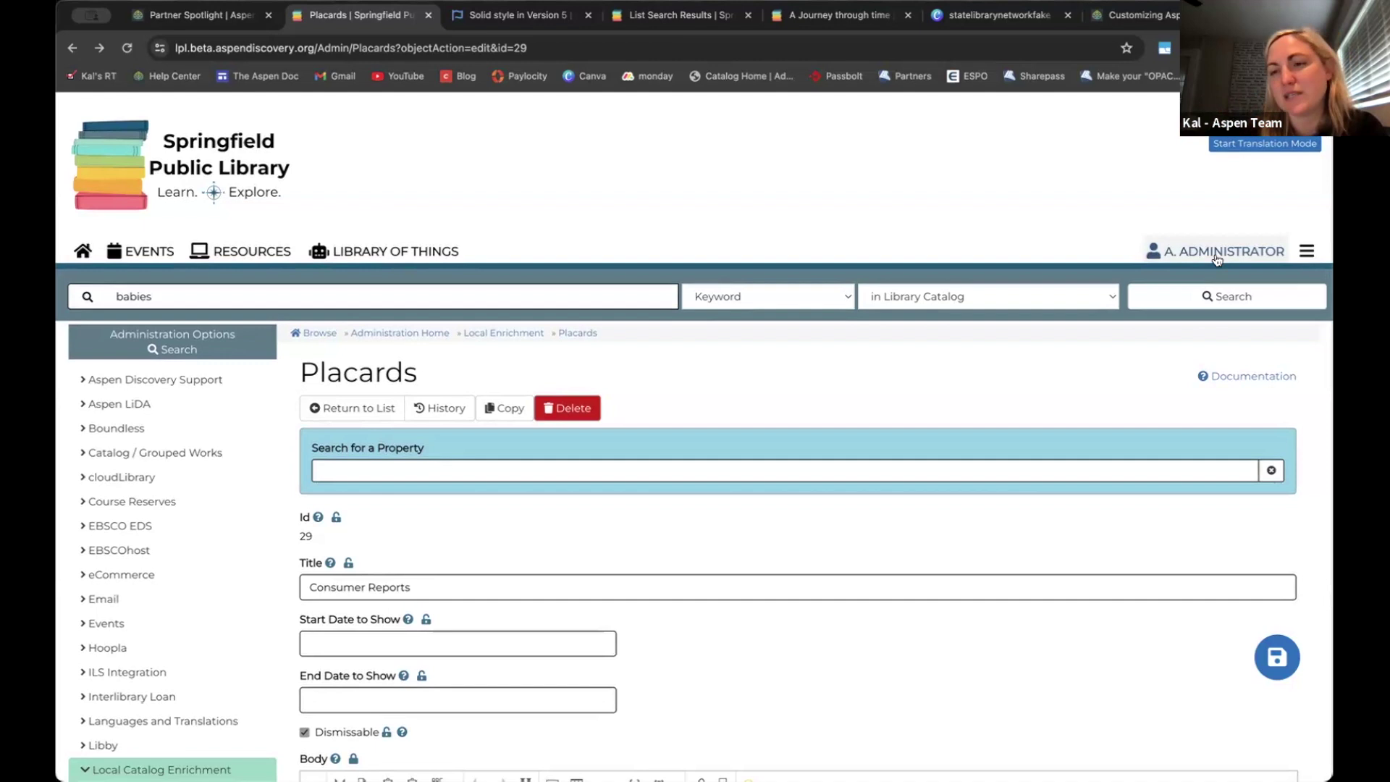
pyautogui.click(1306, 251)
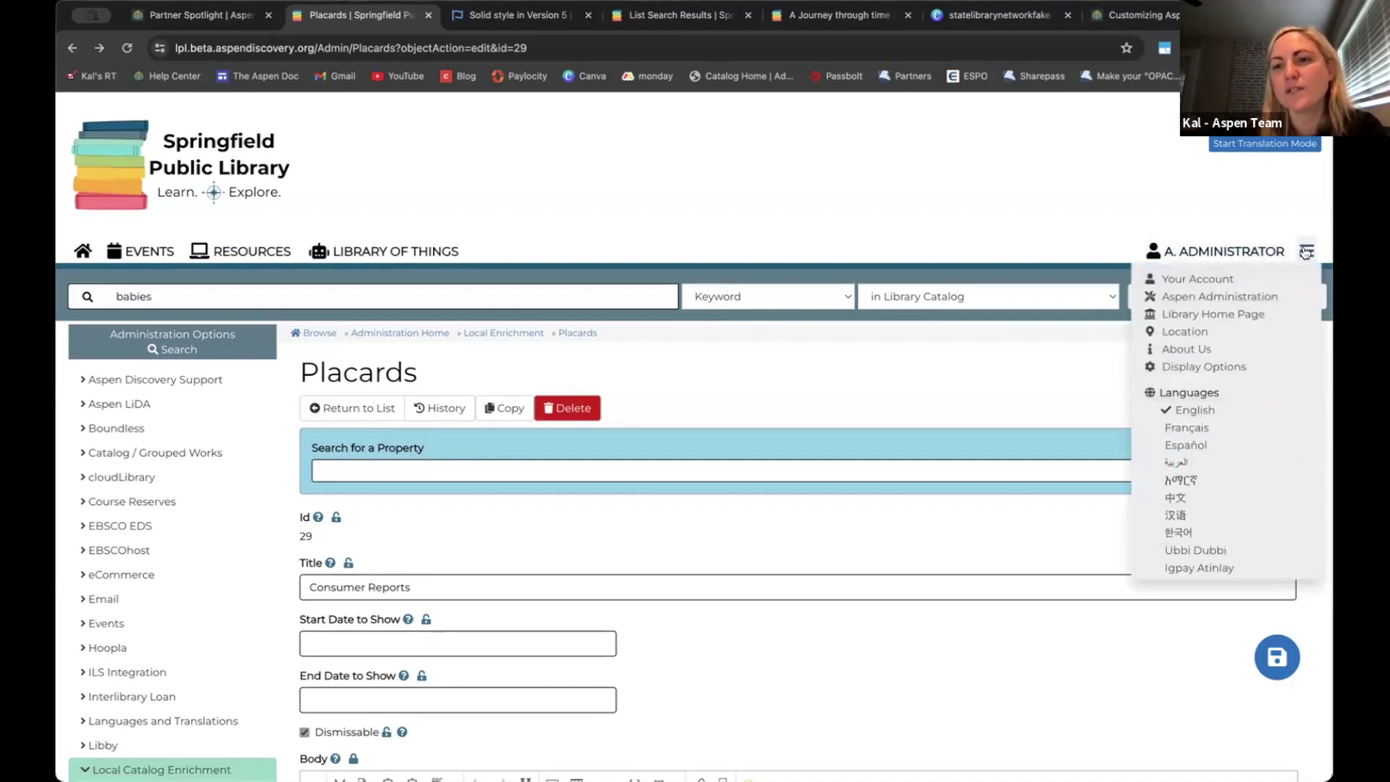
pyautogui.click(1215, 292)
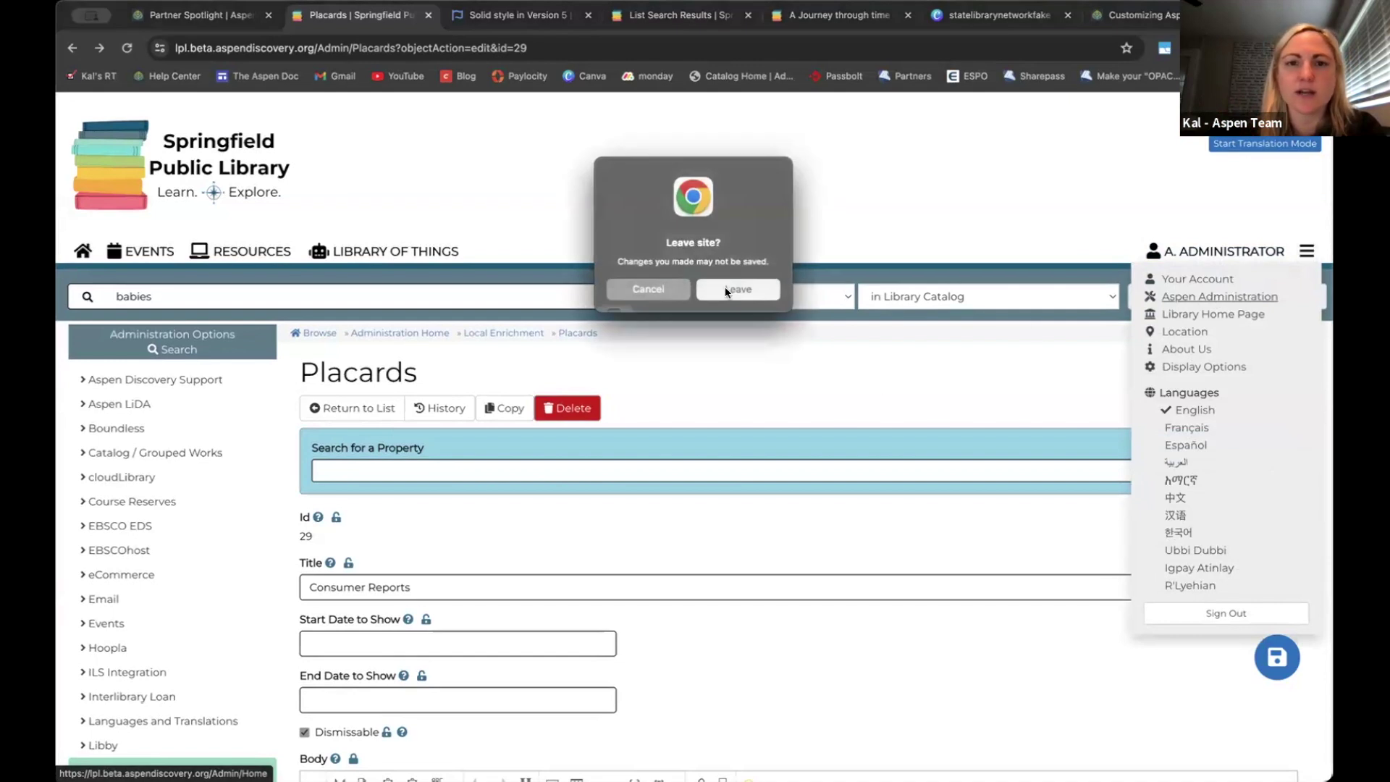
pyautogui.click(728, 288)
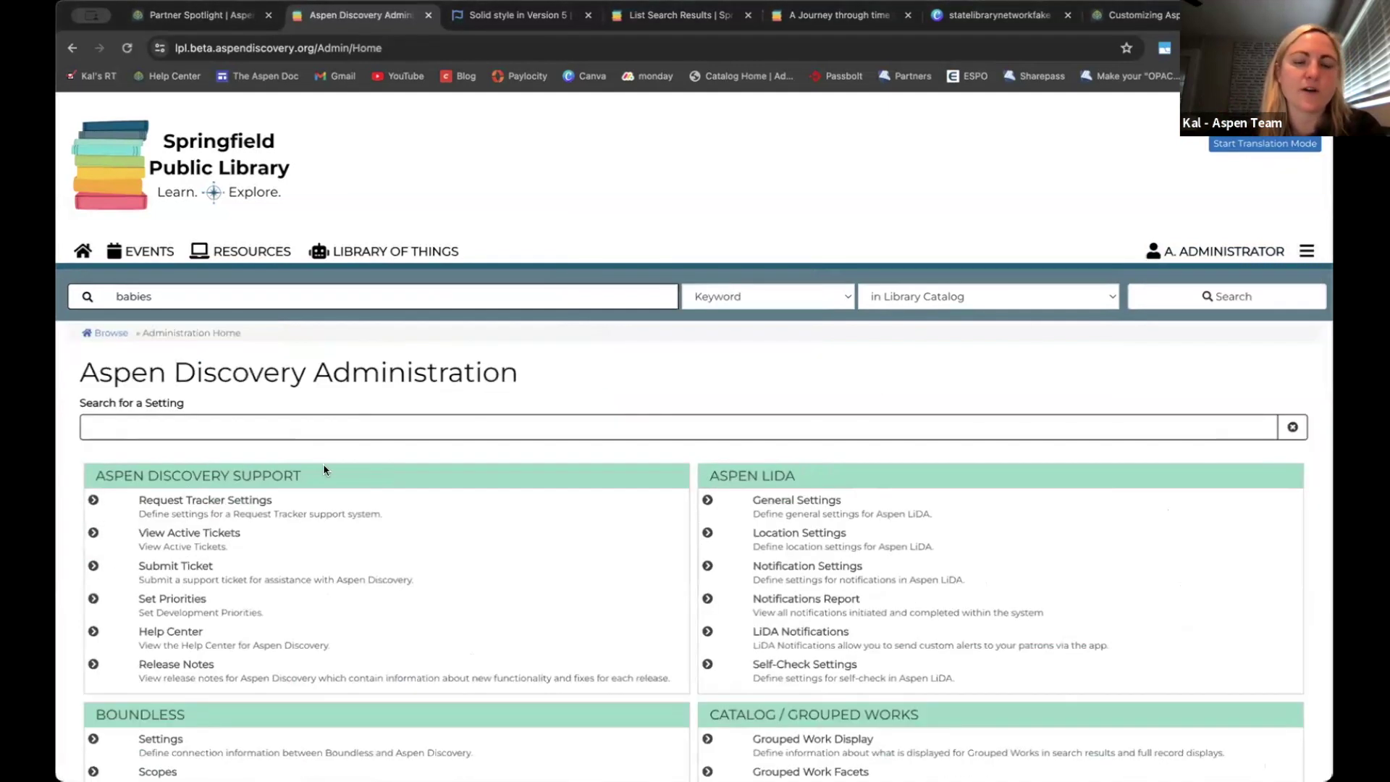
# Search the administration settings for "system m" and open System Messages
pyautogui.scroll(-2, 323, 463)
pyautogui.click(306, 313)
pyautogui.write('sy')
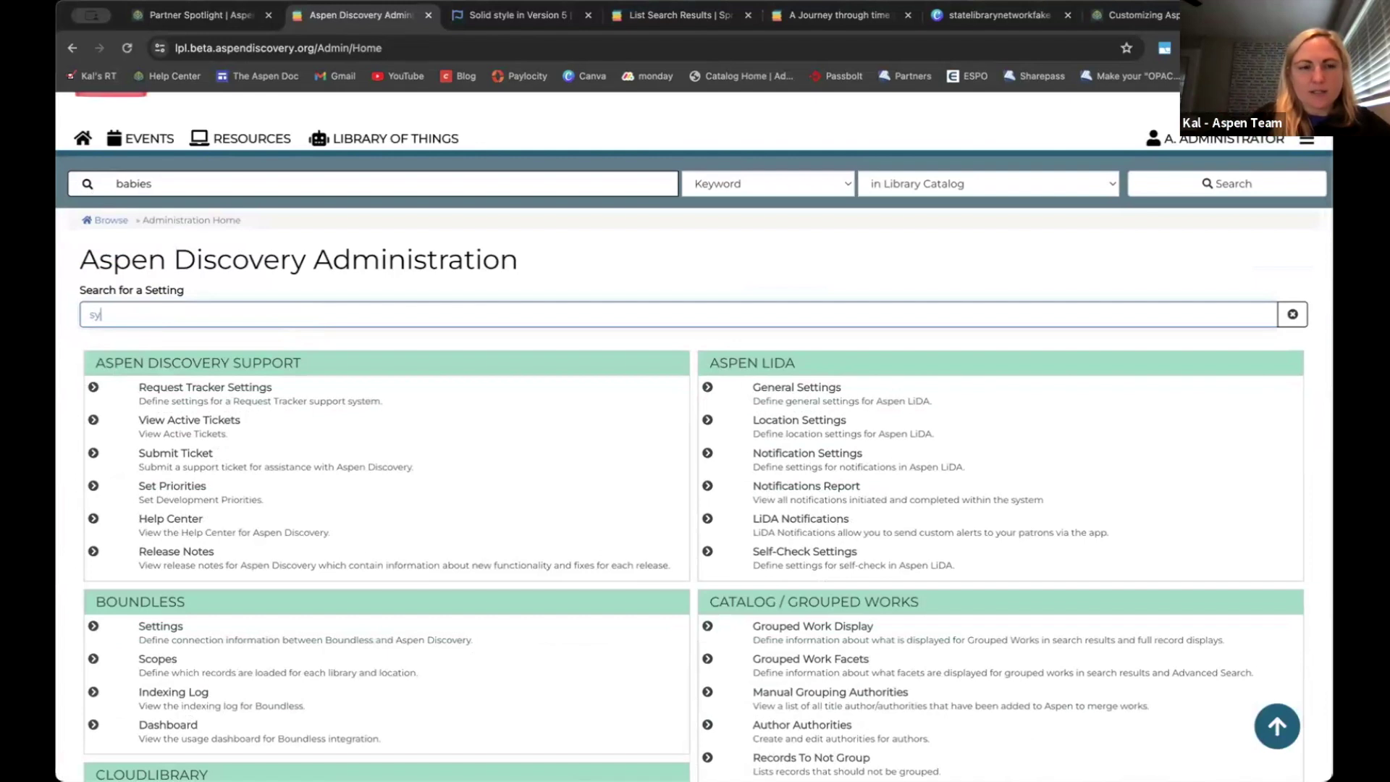
pyautogui.write('stem m')
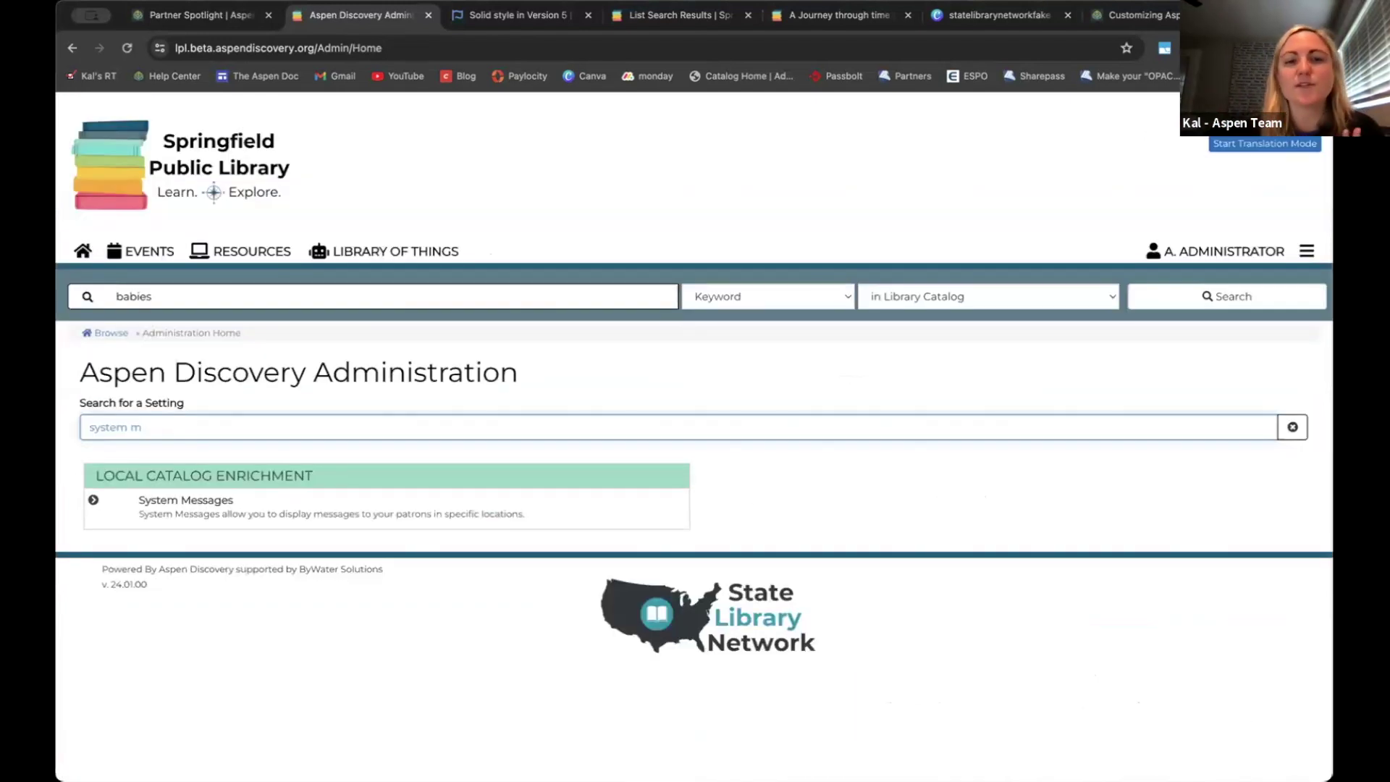
pyautogui.click(161, 501)
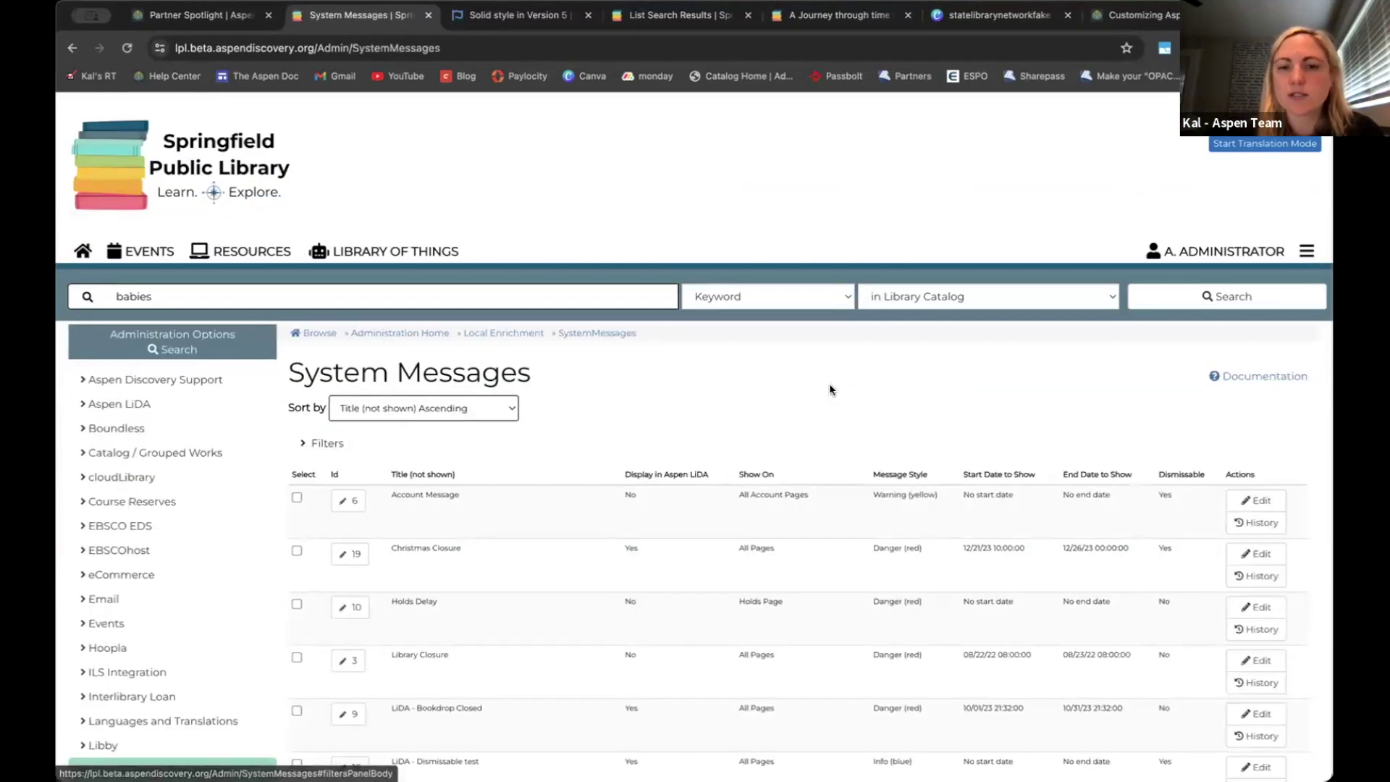
# Copy the logo and hiring text from the existing "Springfield - hiring" system message, and return to the message list
pyautogui.scroll(-1, 828, 388)
pyautogui.scroll(-5, 842, 372)
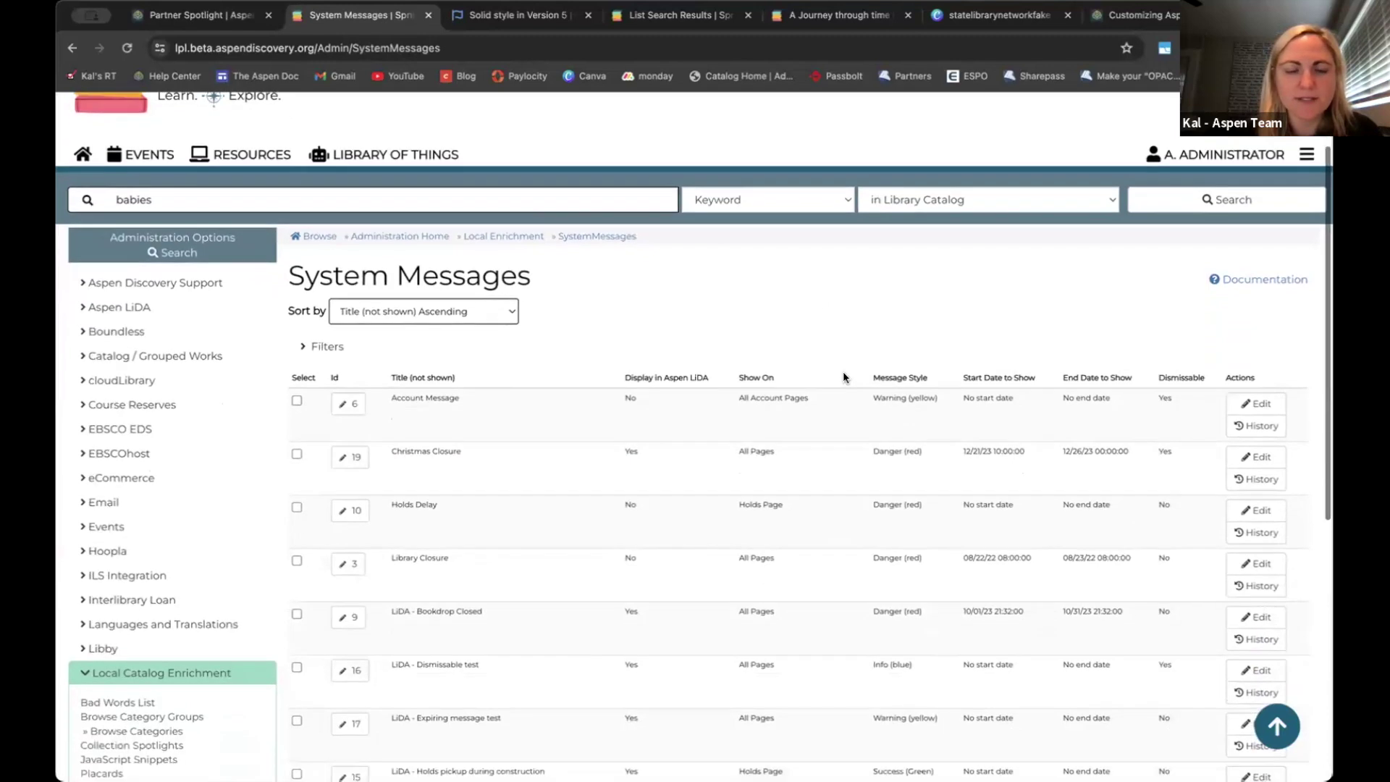
pyautogui.scroll(-6, 841, 432)
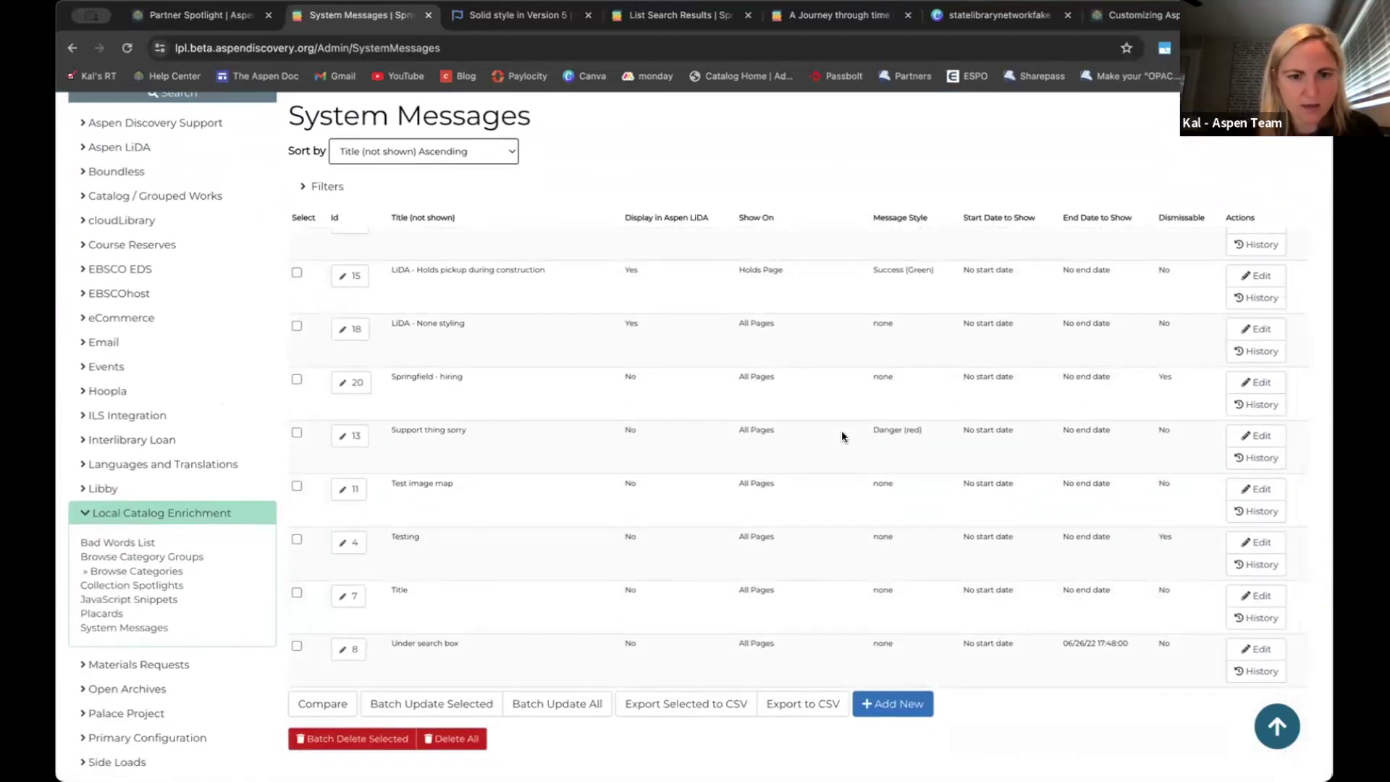
pyautogui.scroll(-1, 840, 429)
pyautogui.click(357, 379)
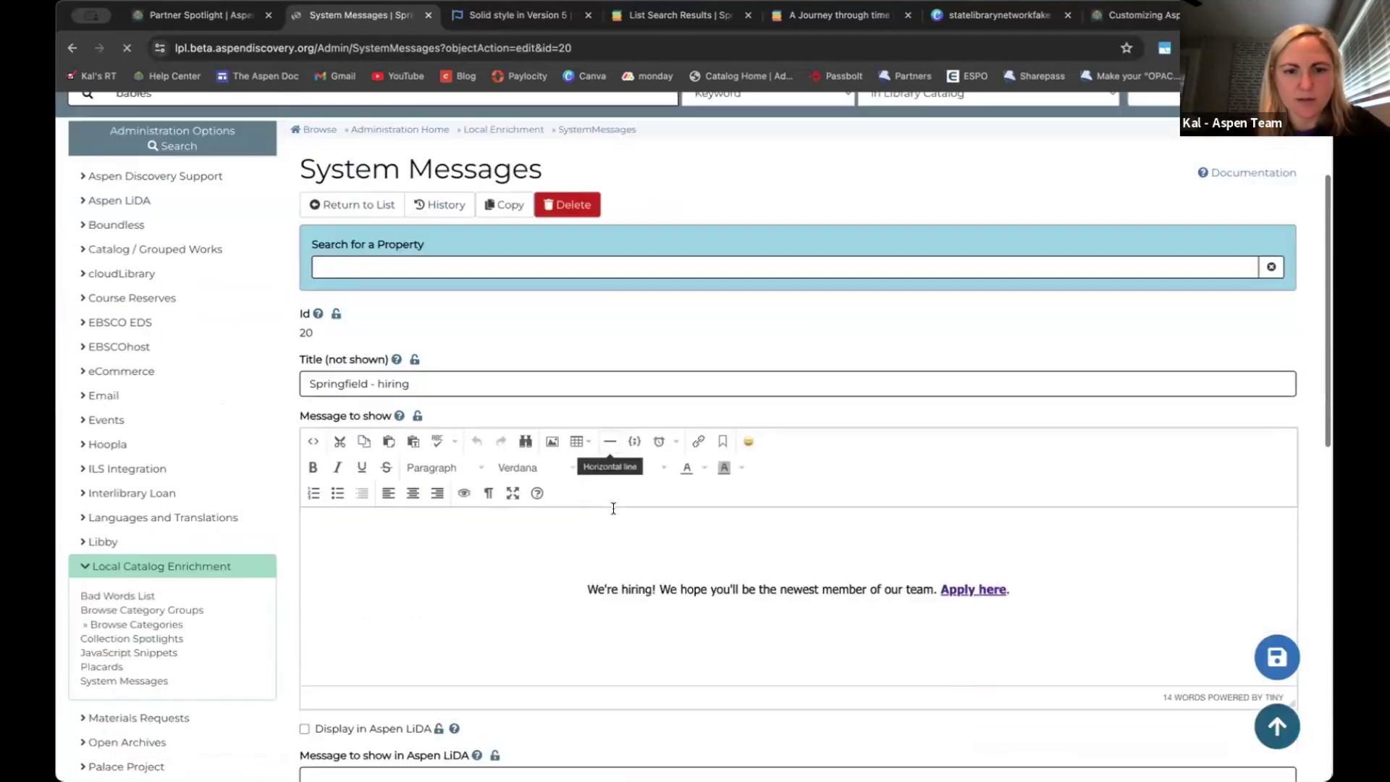
pyautogui.scroll(-1, 612, 506)
pyautogui.moveTo(1017, 542); pyautogui.dragTo(779, 449)
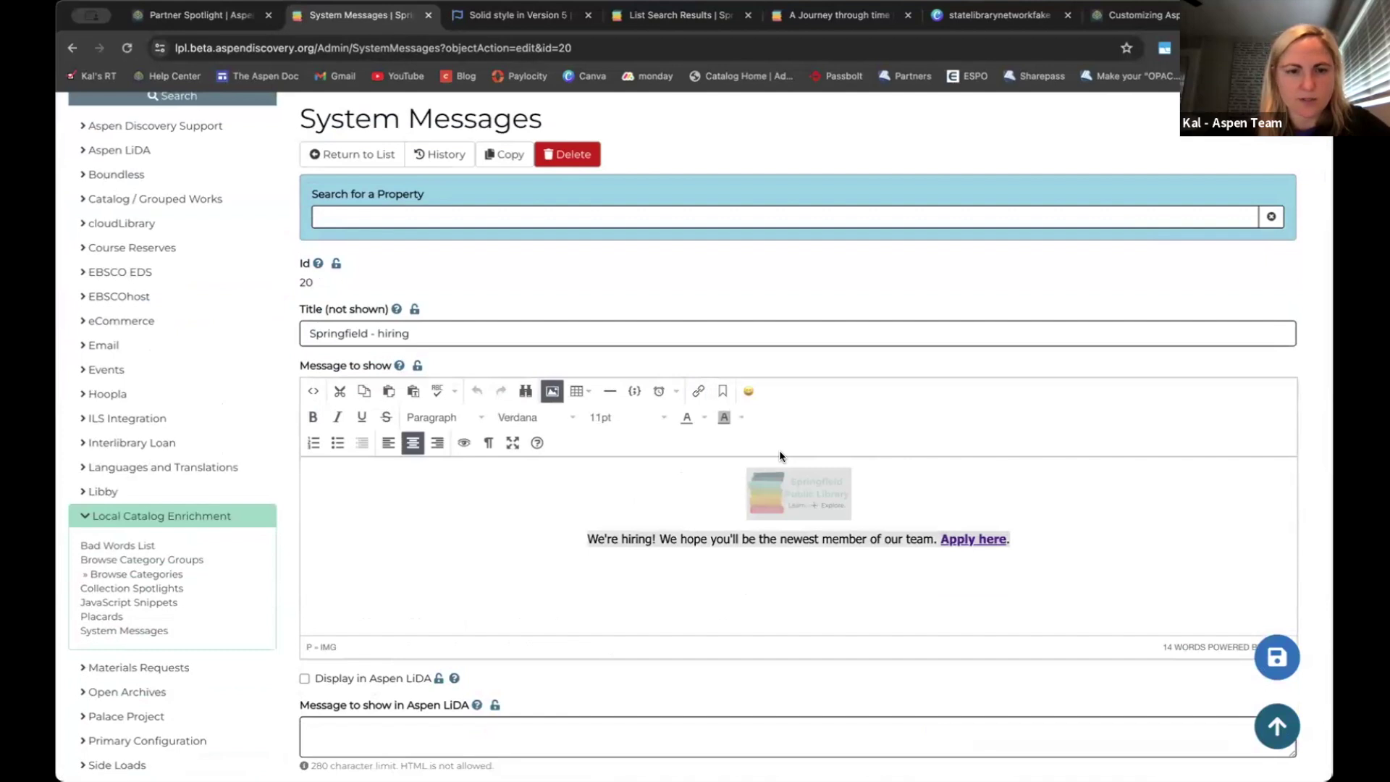
pyautogui.click(360, 155)
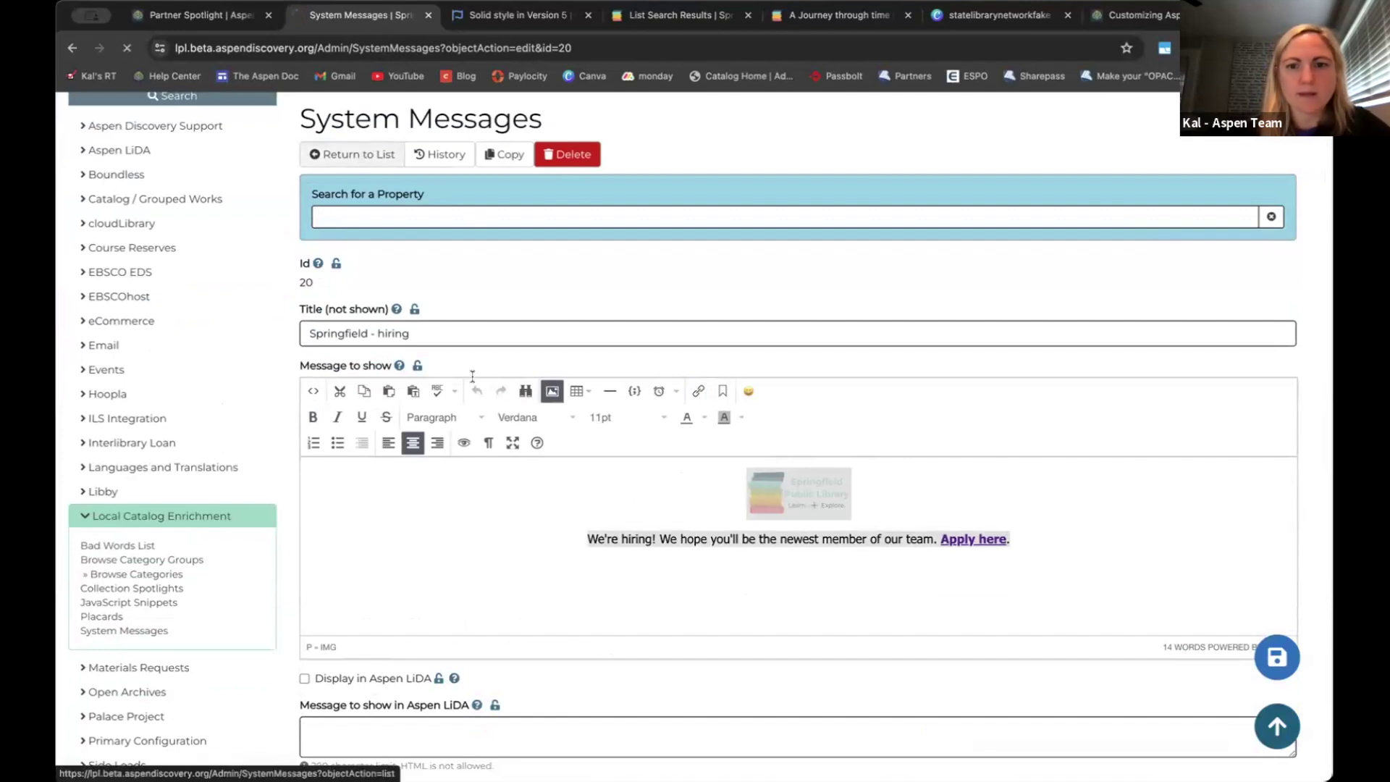
# Add a new system message titled "Hiring at Springfield"
pyautogui.scroll(-5, 902, 607)
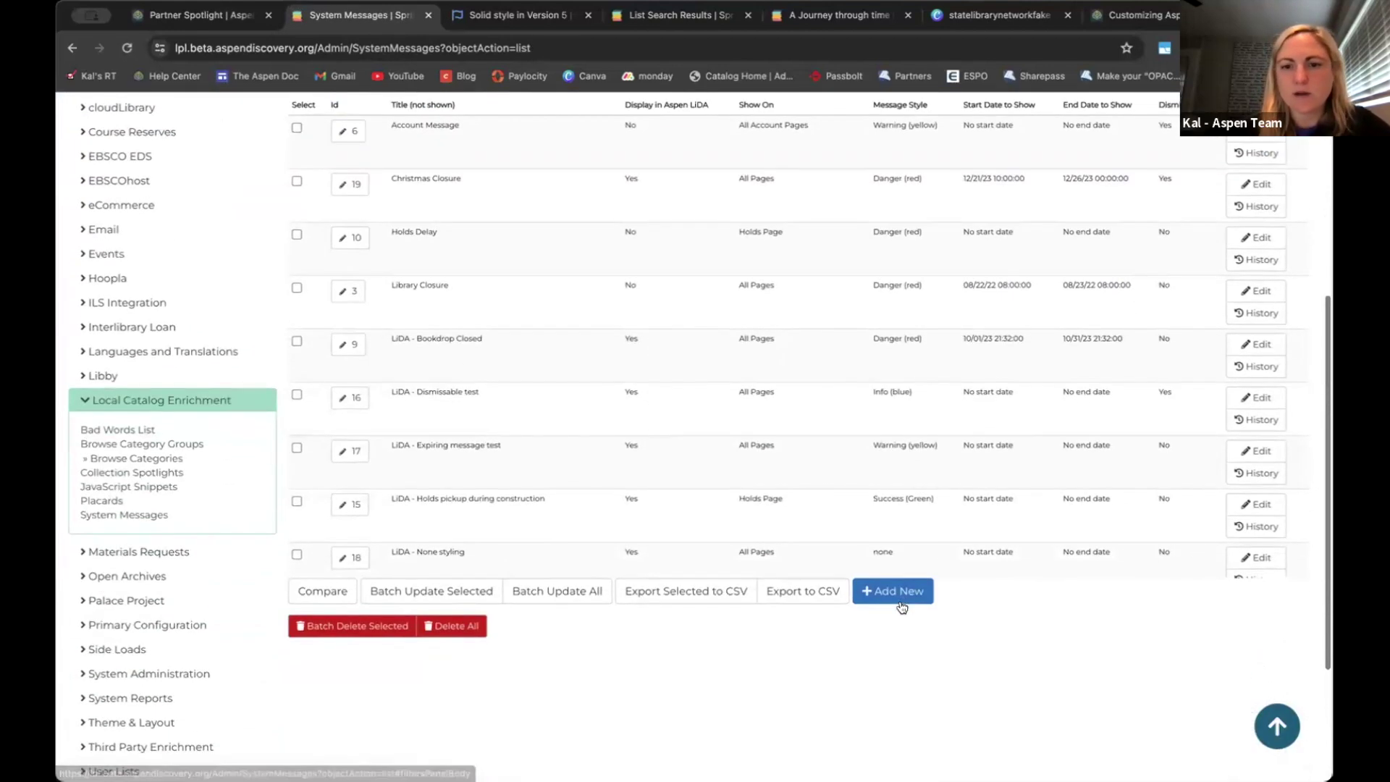
pyautogui.scroll(-1, 870, 624)
pyautogui.click(886, 571)
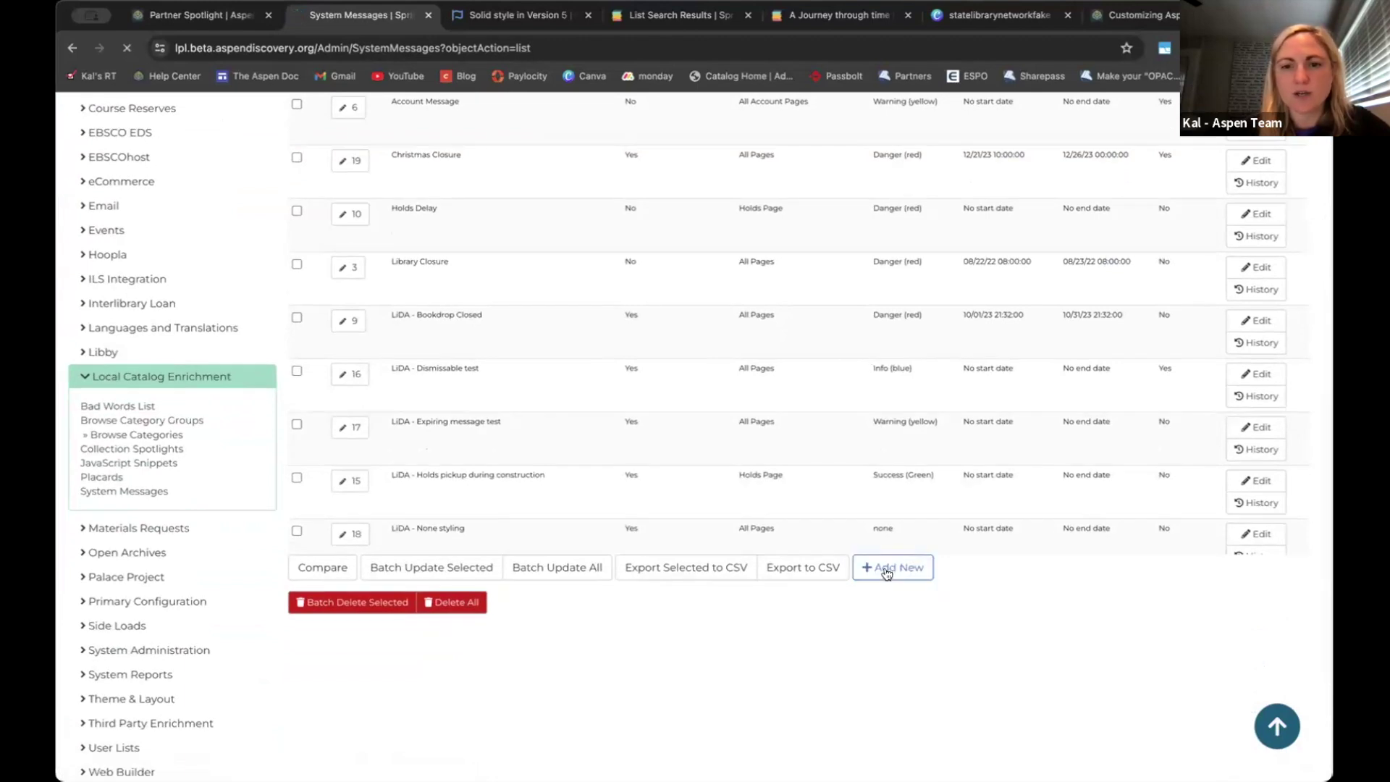
pyautogui.scroll(-3, 612, 405)
pyautogui.click(426, 329)
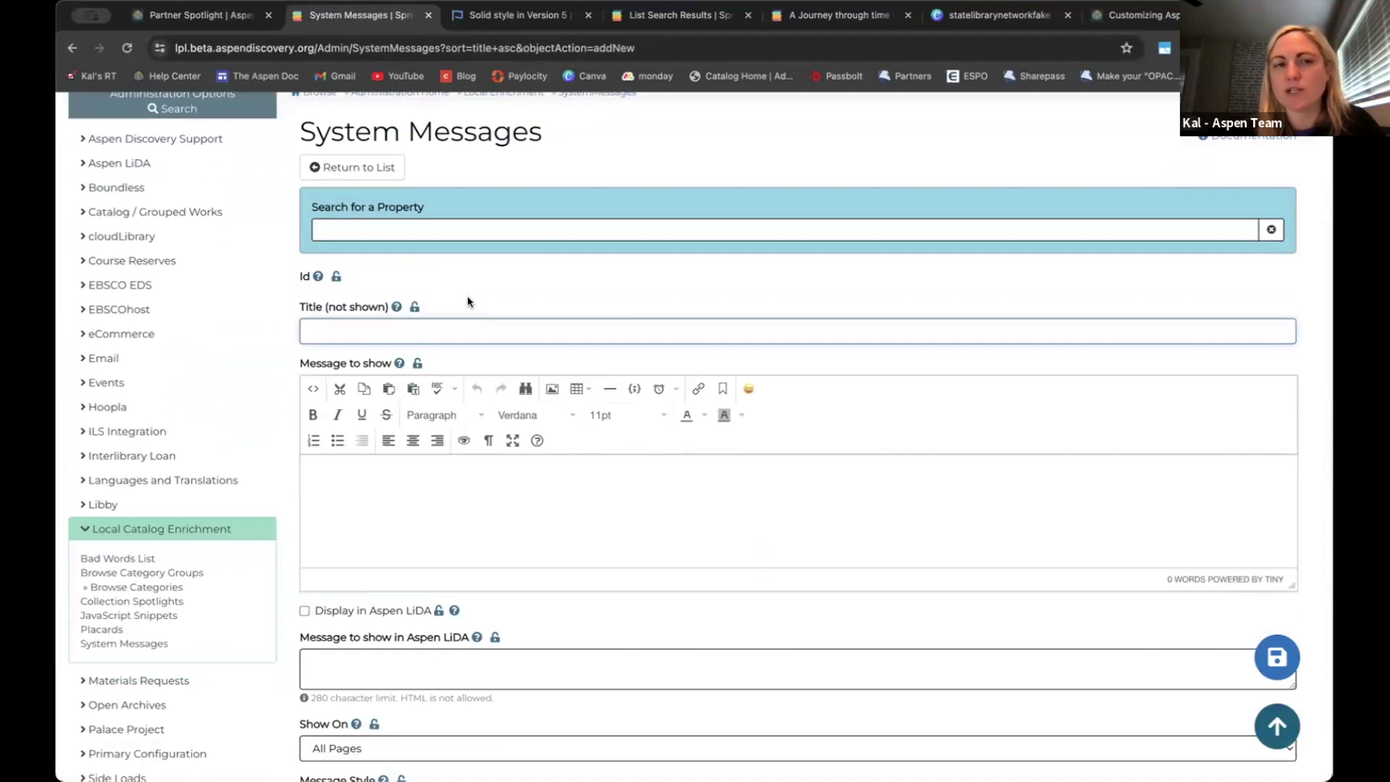
pyautogui.write('Hiring at Sp')
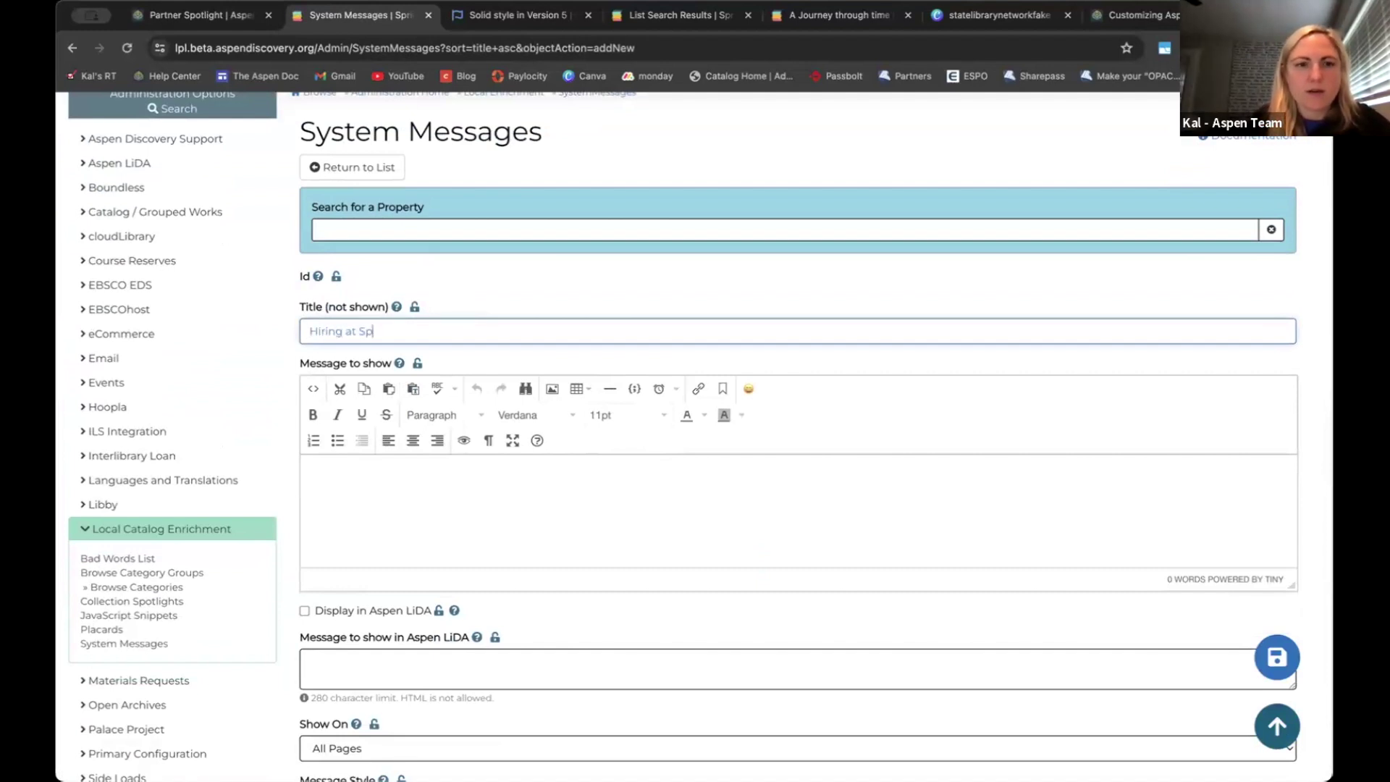
pyautogui.write('ringfield')
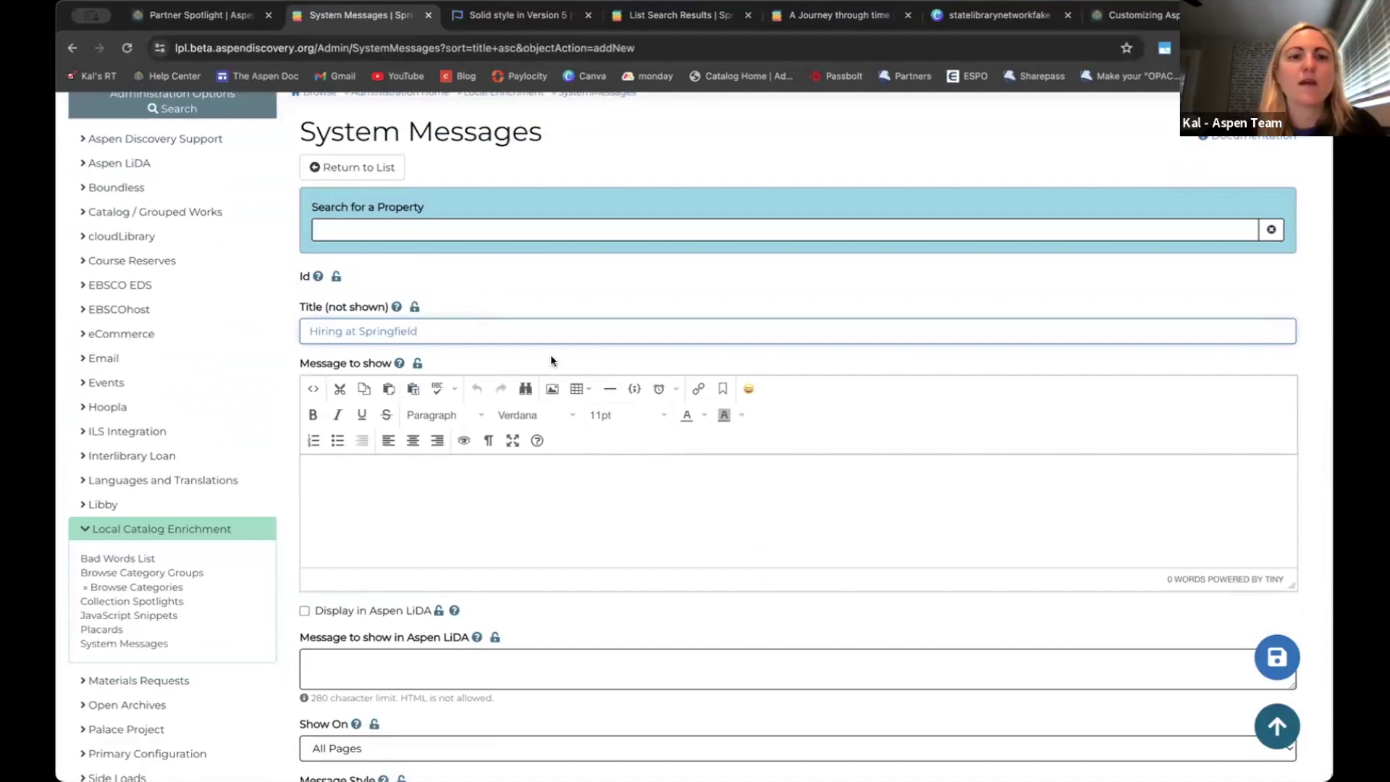
# Examine the message editor's source code view and its paragraph, font, size, text color and emoji options
pyautogui.scroll(-2, 551, 354)
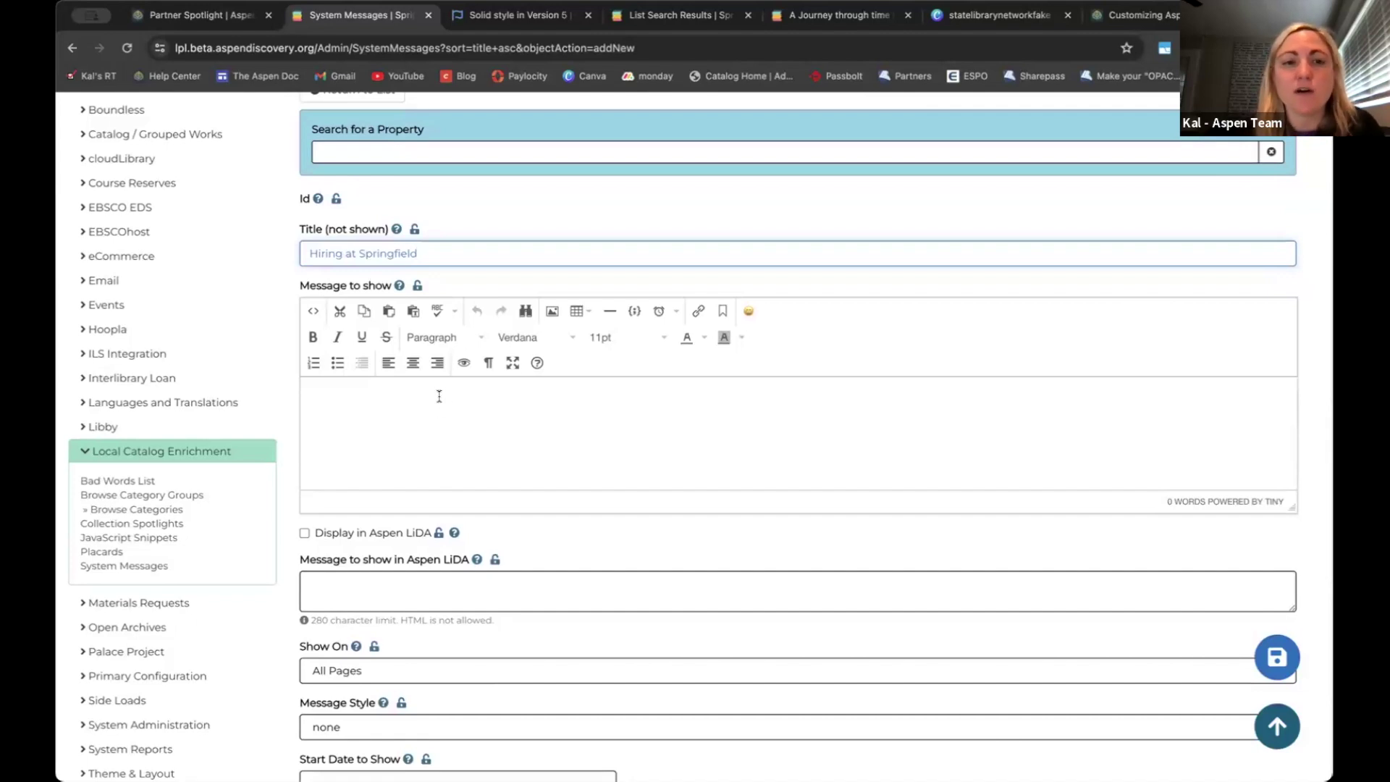
pyautogui.click(315, 311)
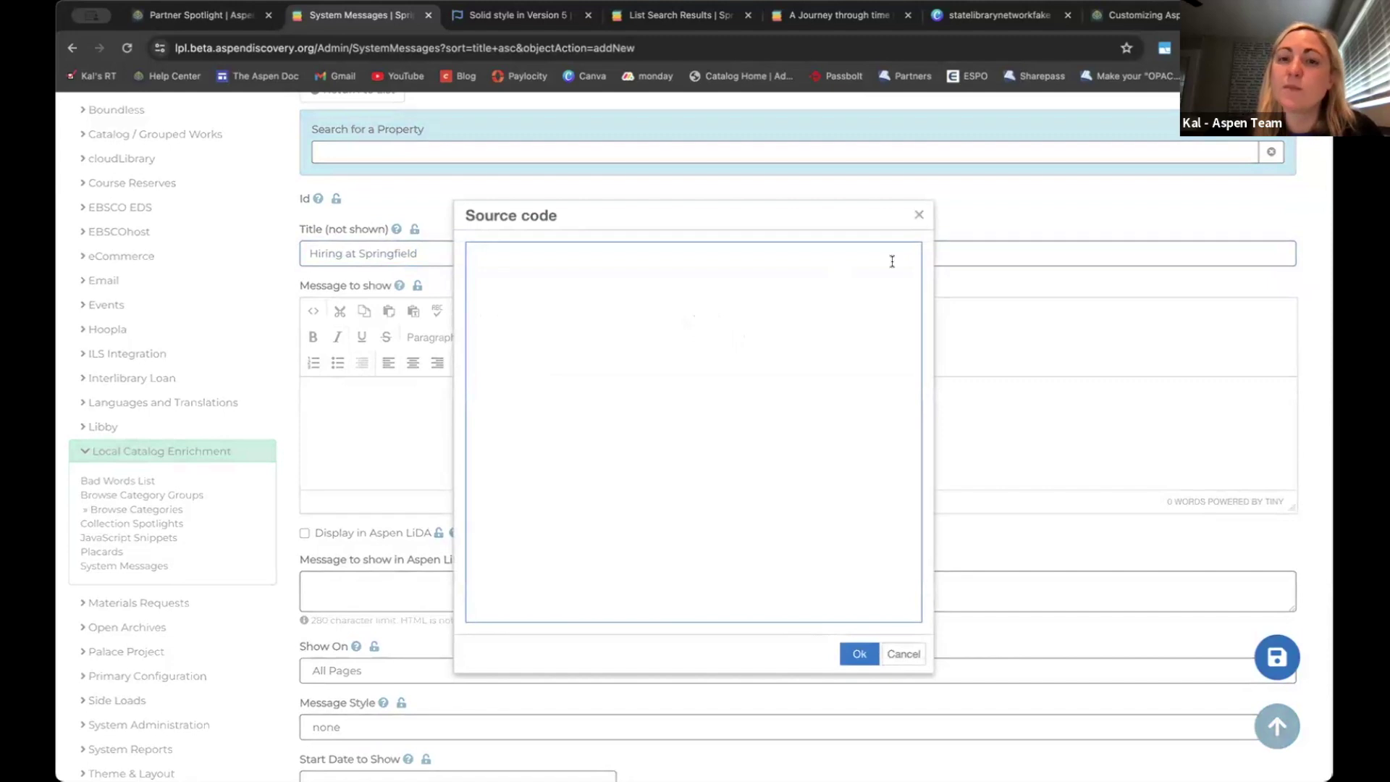
pyautogui.click(918, 215)
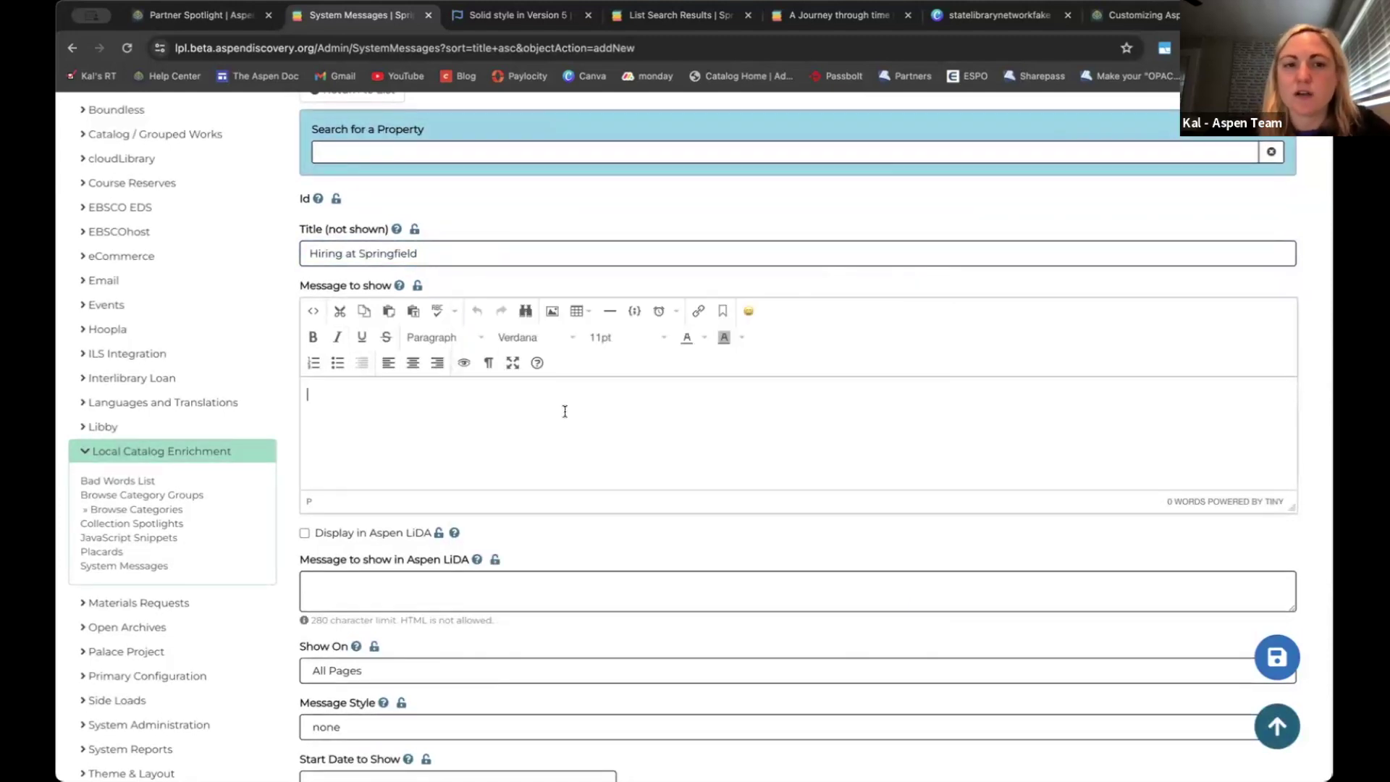
pyautogui.click(461, 342)
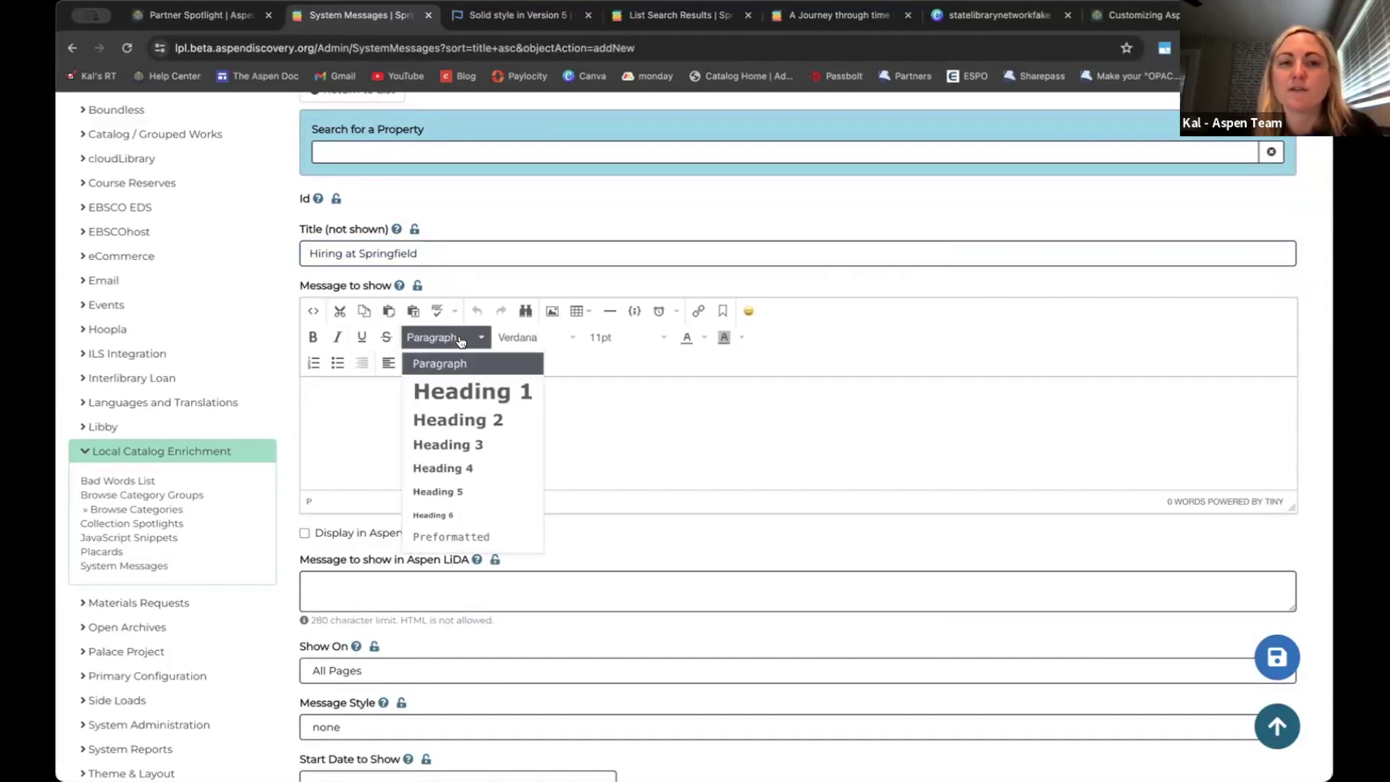
pyautogui.click(537, 338)
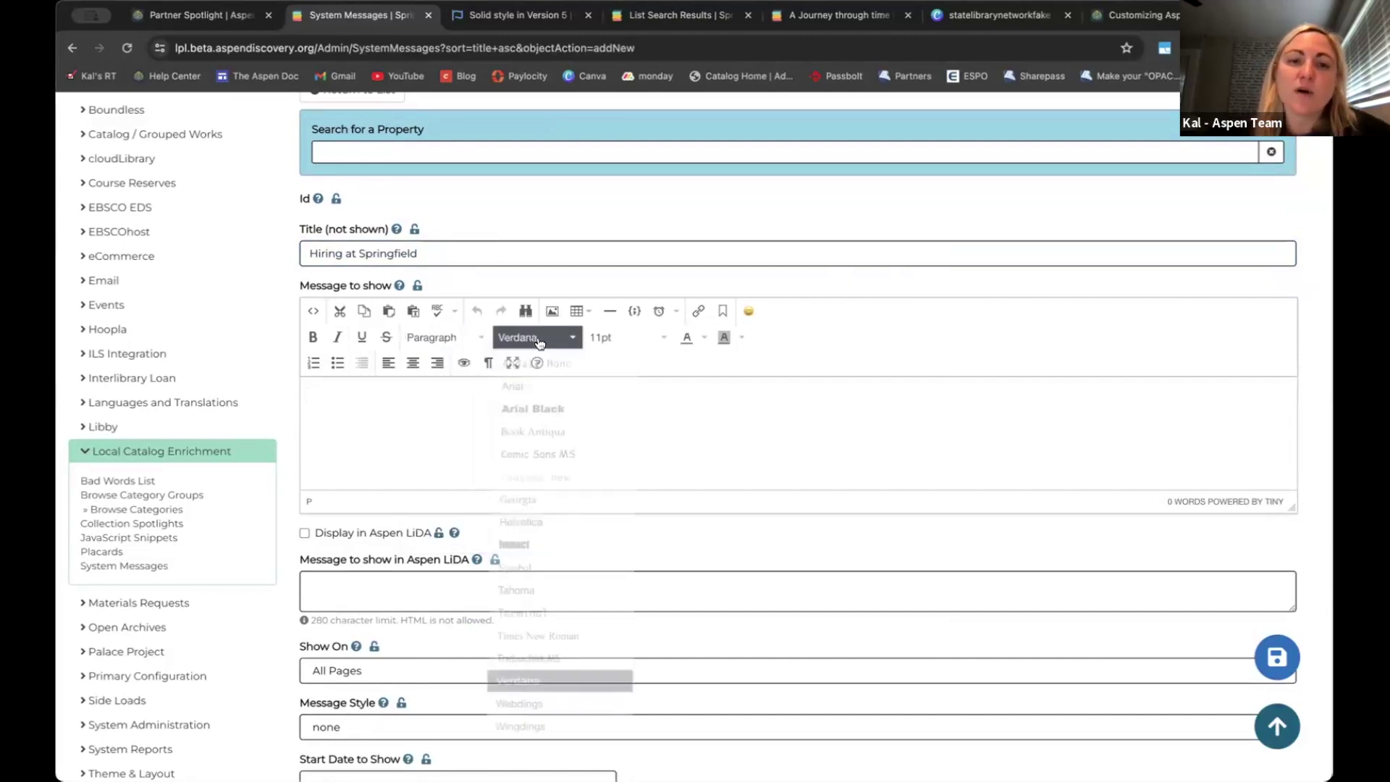
pyautogui.click(632, 344)
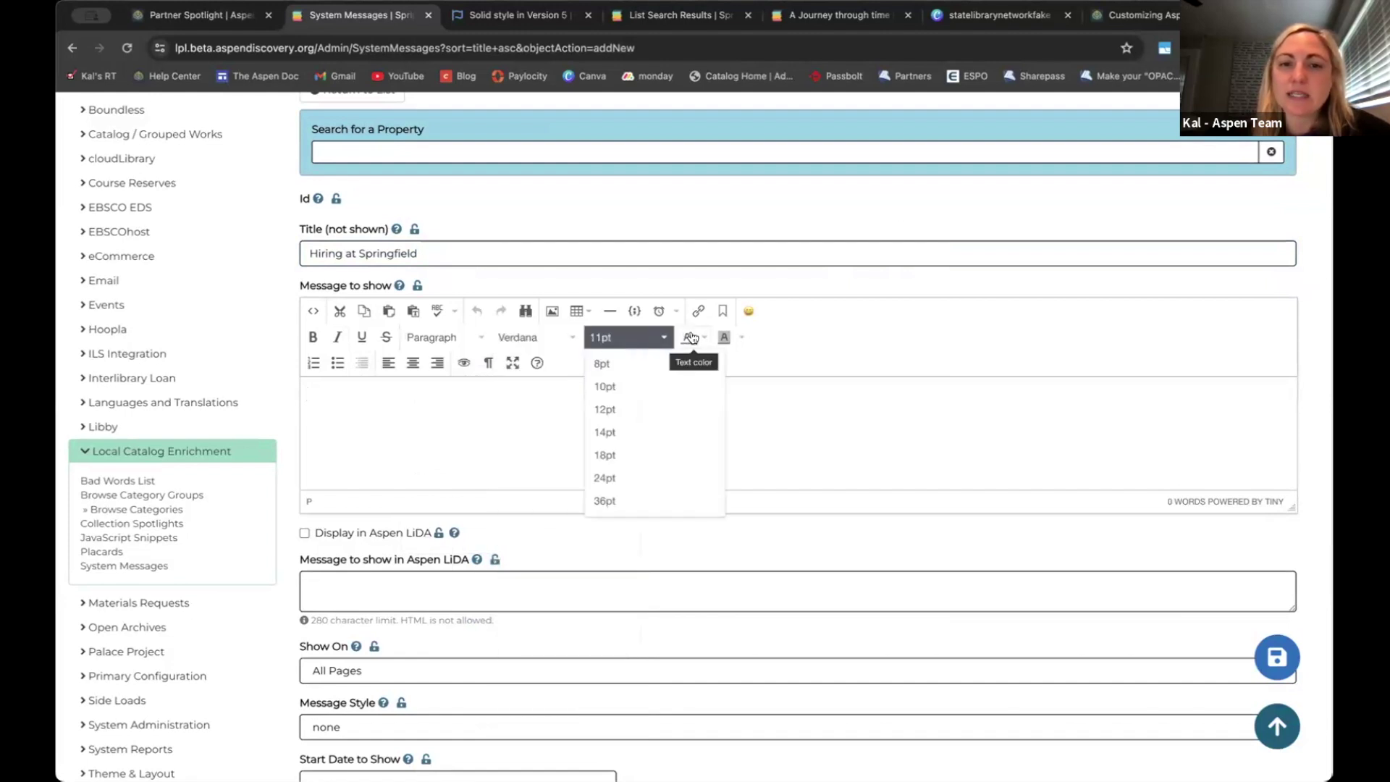
pyautogui.click(703, 337)
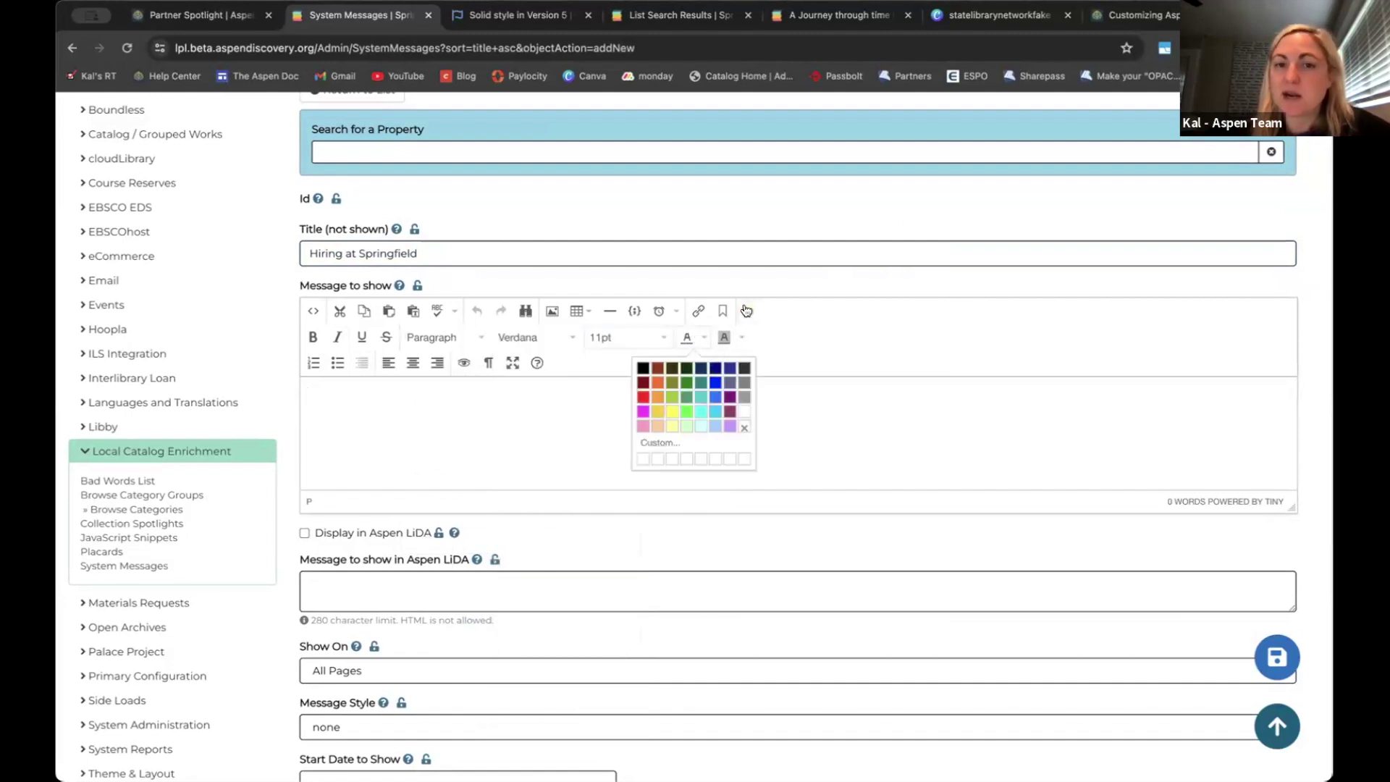
pyautogui.click(744, 311)
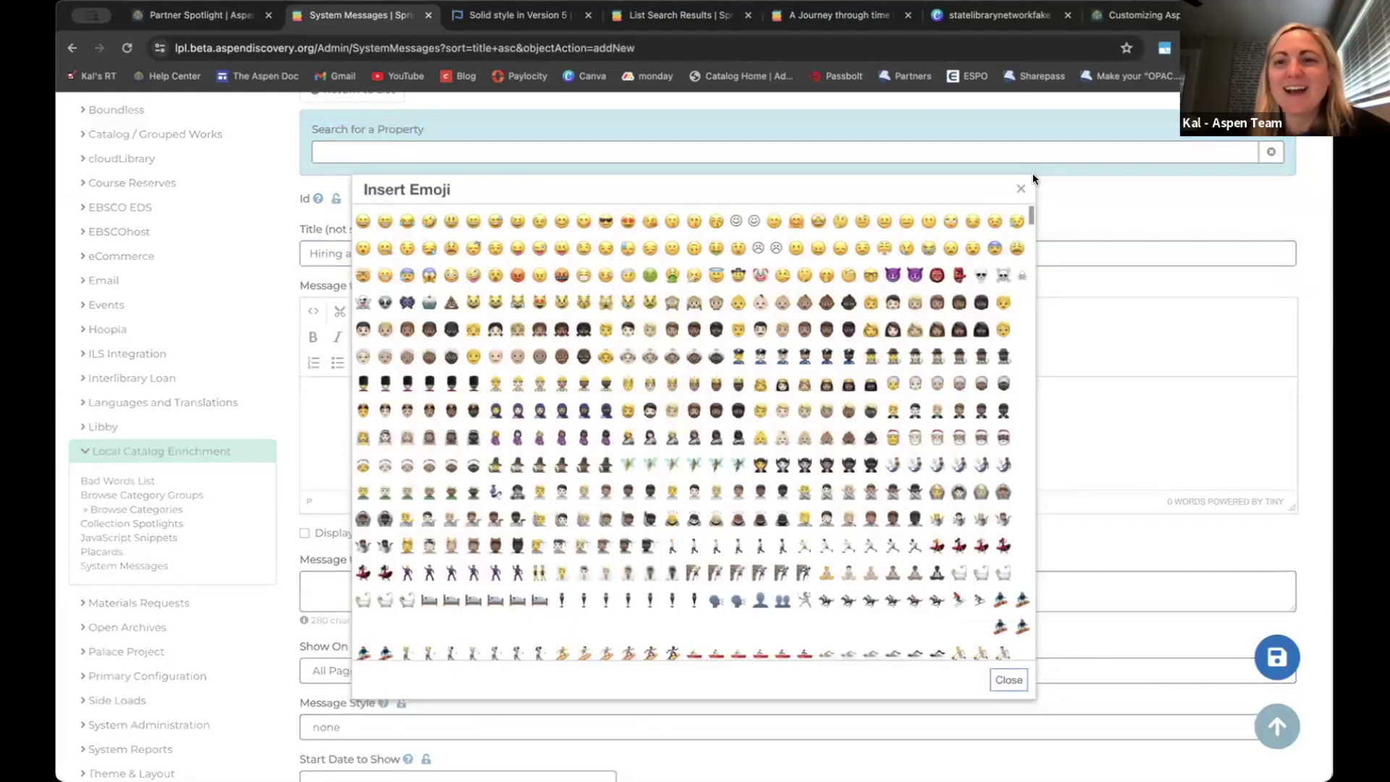
pyautogui.click(1018, 193)
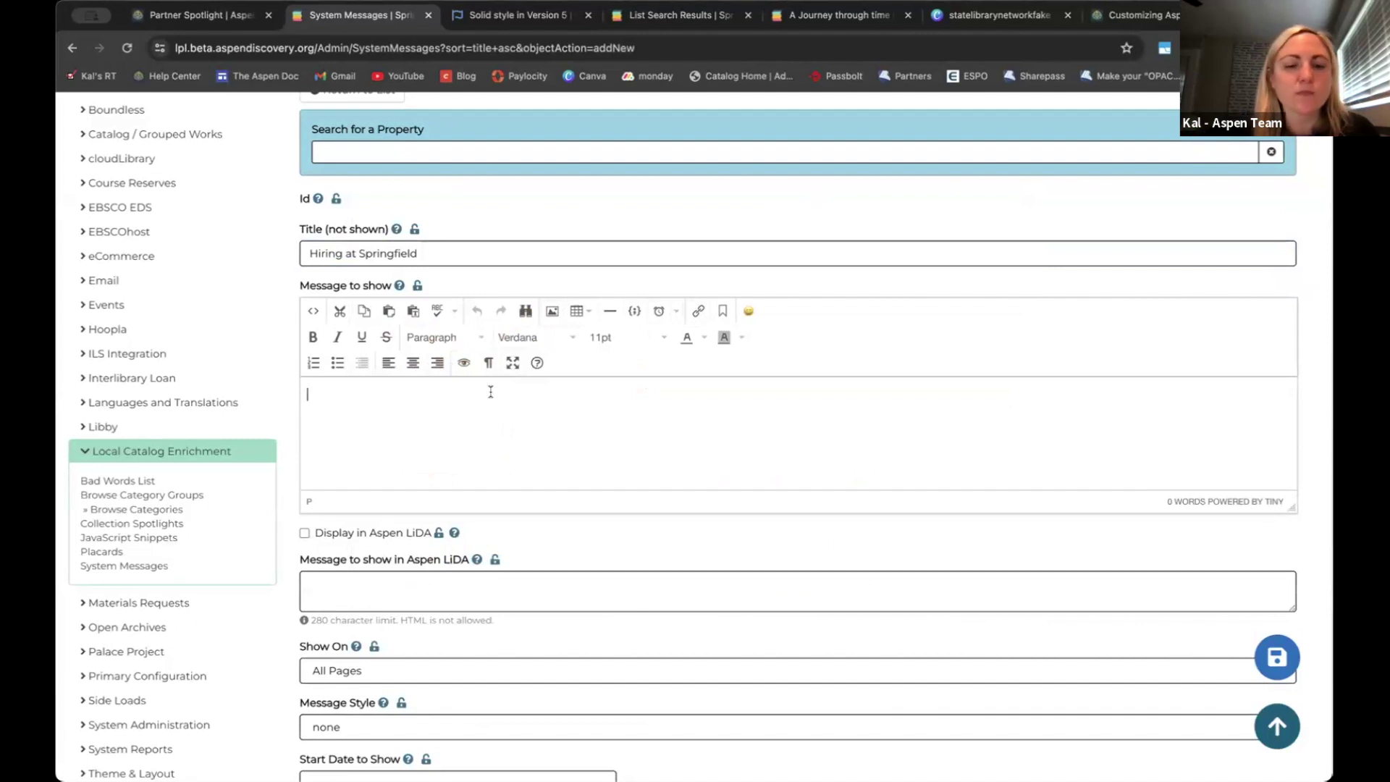
# Paste the copied logo and hiring text into the message body, and inspect the logo's image settings and the "Apply here" link
pyautogui.write("We're hiring! We hope you'll be the newest member of our team. Apply here.")
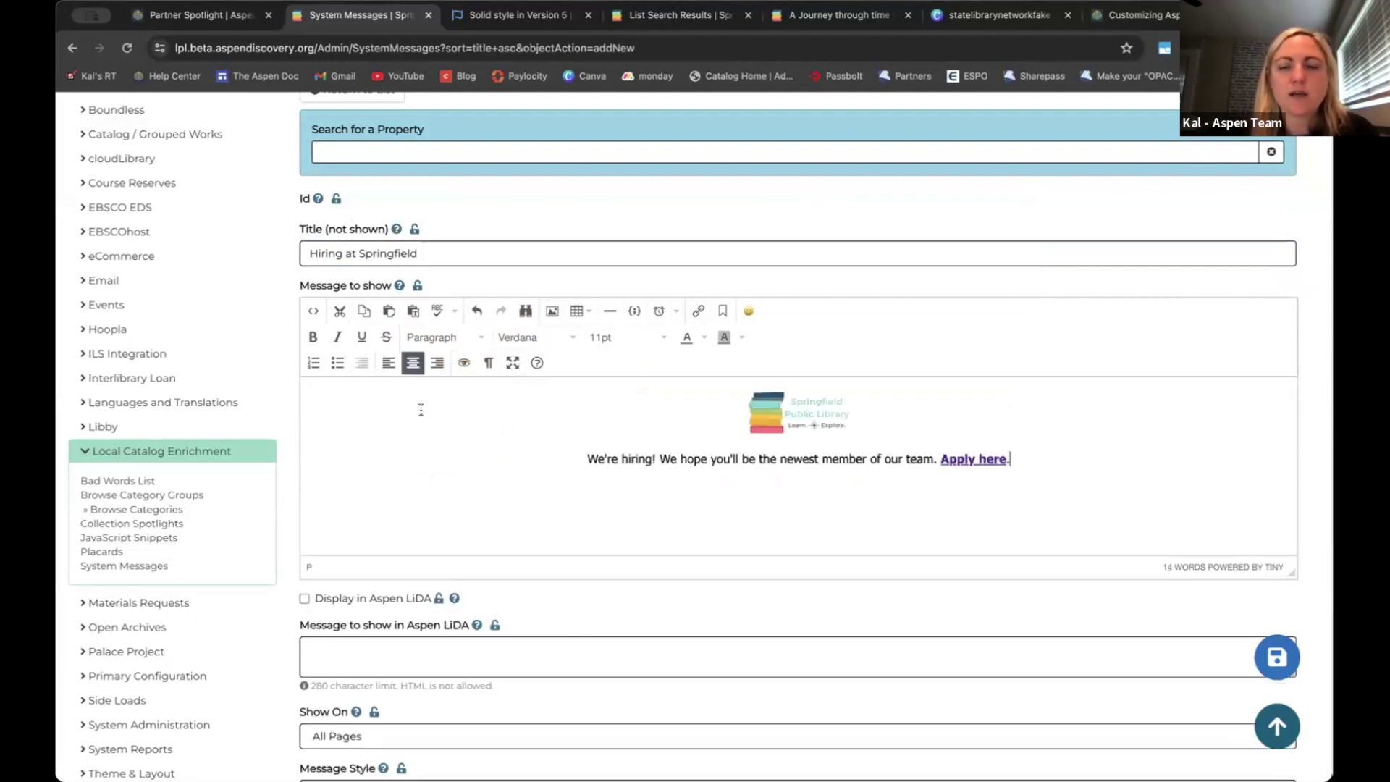
pyautogui.click(801, 411)
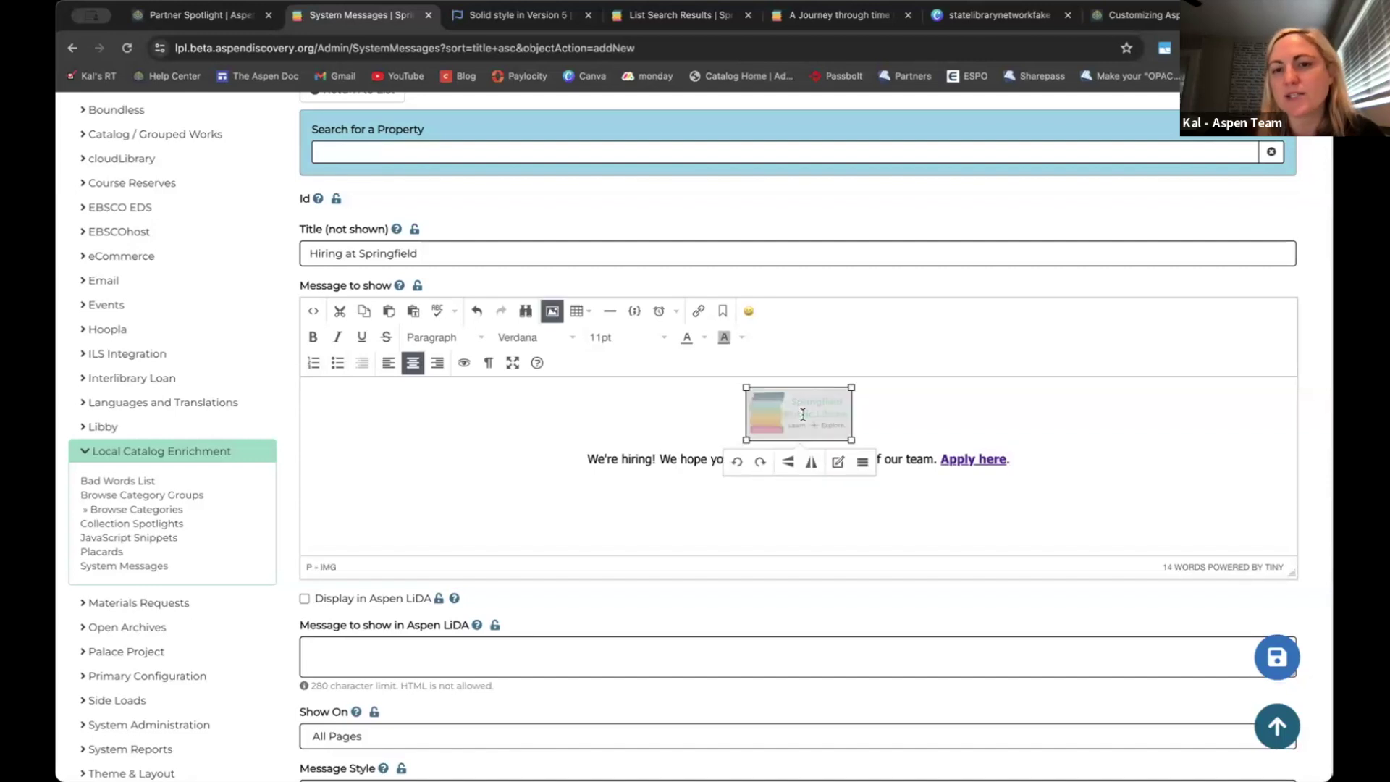
pyautogui.click(552, 311)
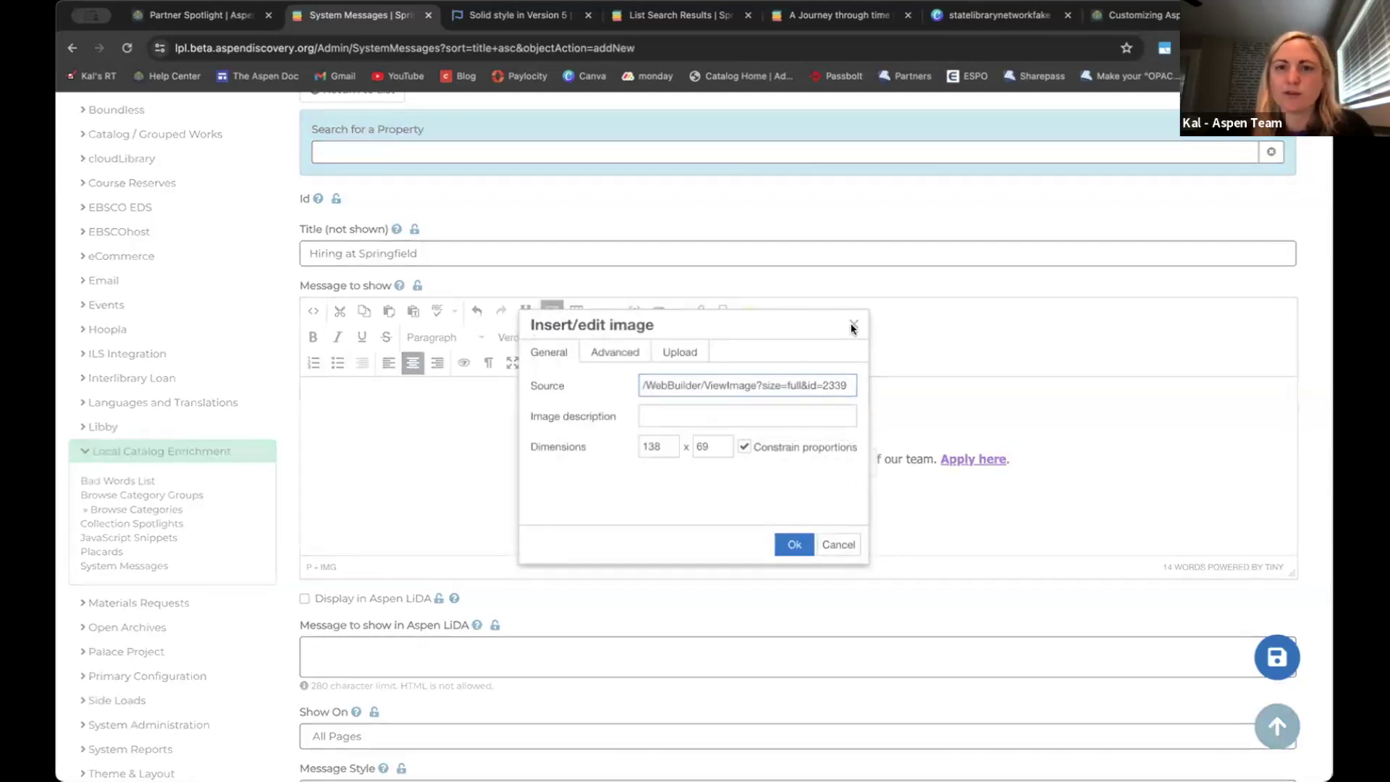
pyautogui.click(853, 325)
pyautogui.click(670, 417)
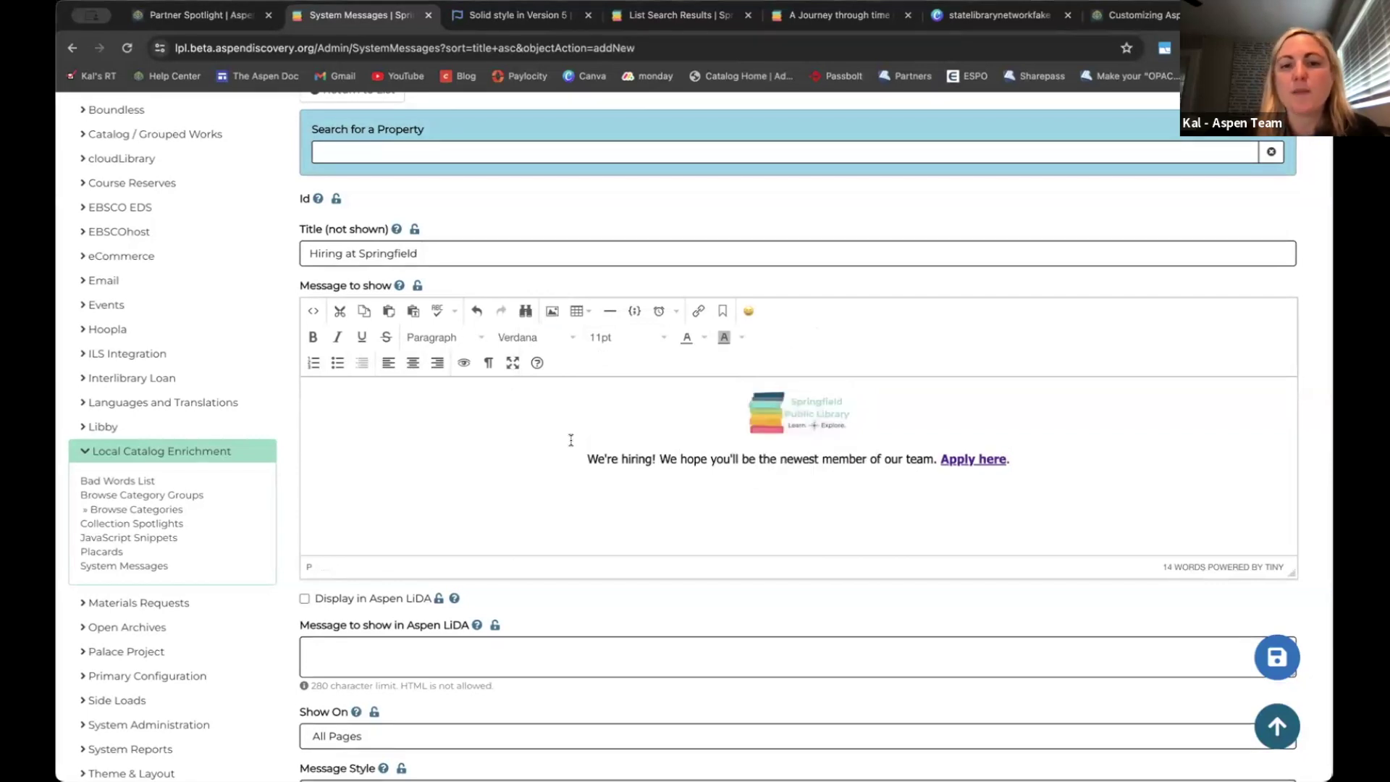
pyautogui.click(1003, 456)
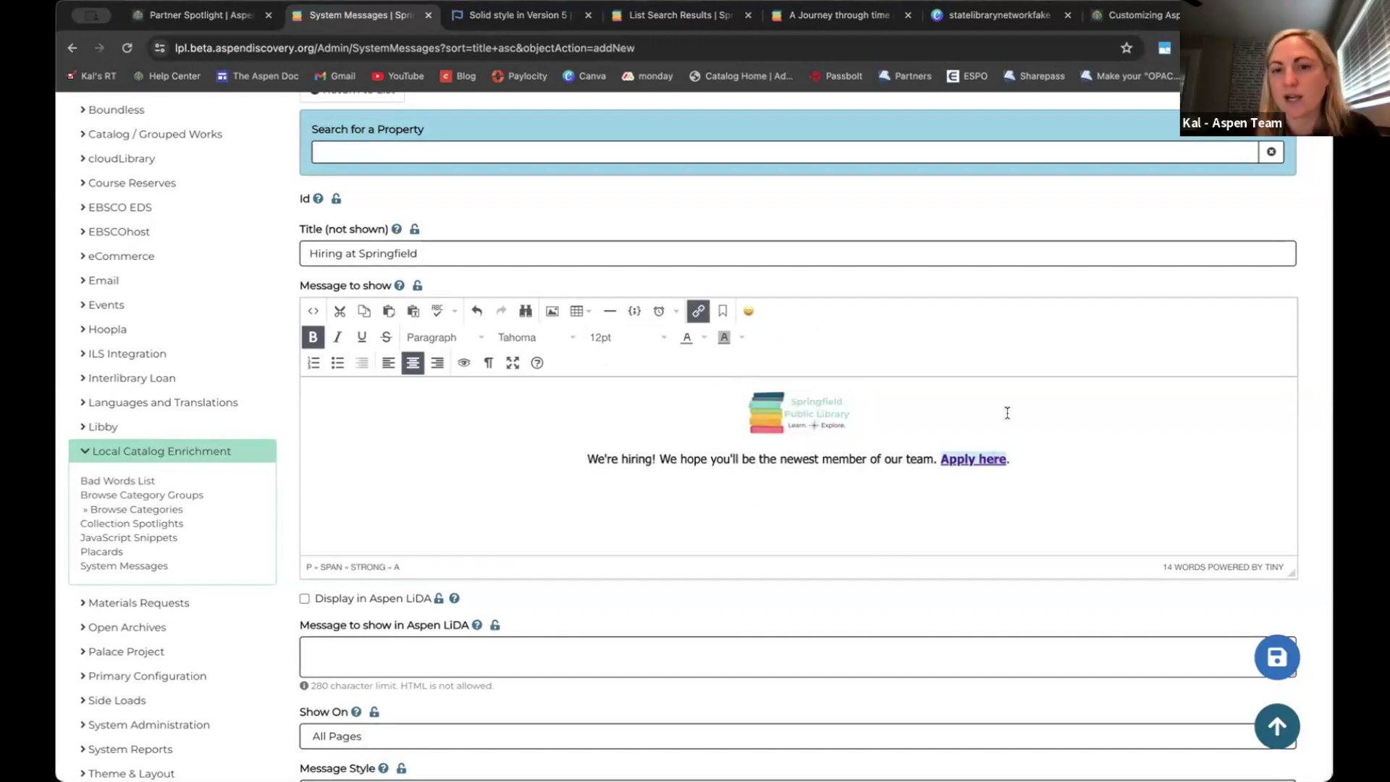
pyautogui.click(1007, 414)
# Enable display in Aspen LiDA and enter "We're hiring! Please reach out if interested" as the LiDA message
pyautogui.scroll(-1, 1007, 413)
pyautogui.scroll(-3, 1007, 413)
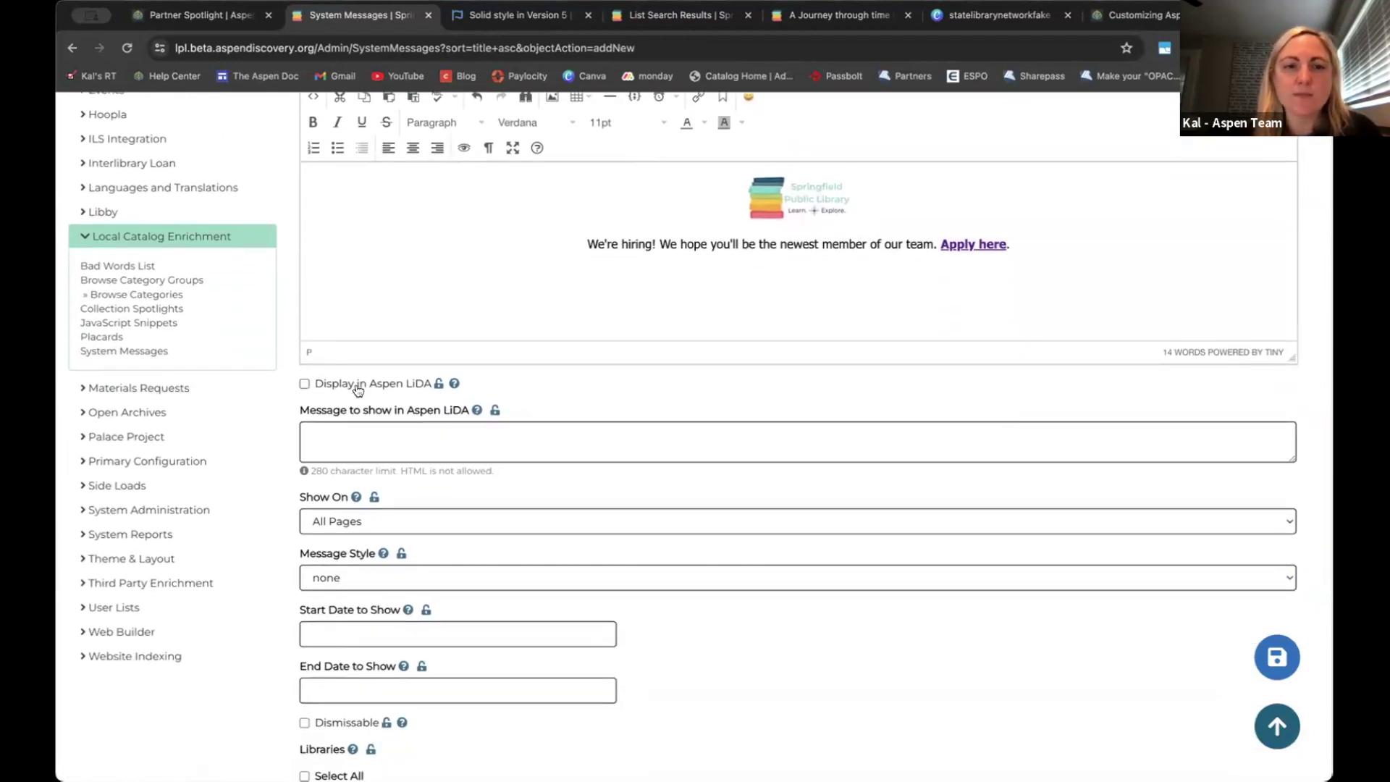
pyautogui.click(357, 386)
pyautogui.click(345, 434)
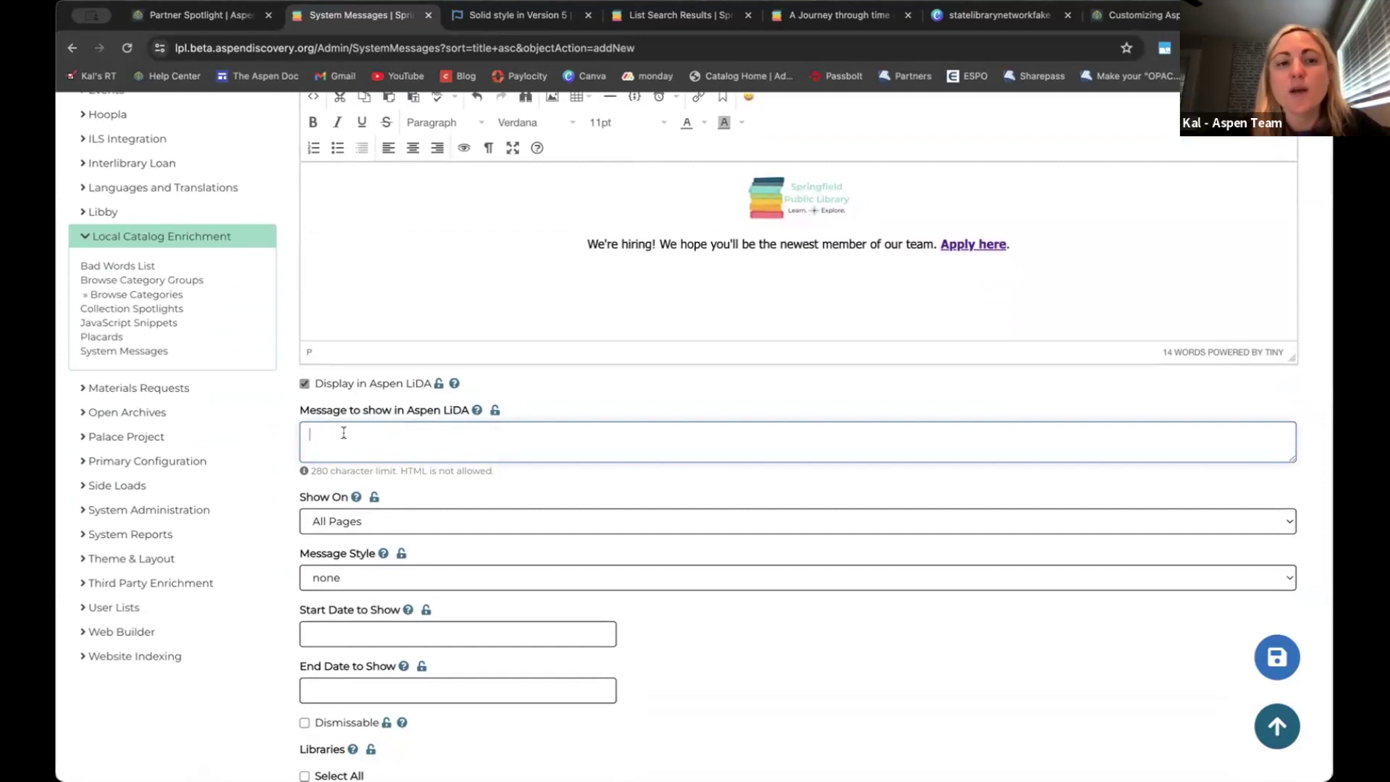
pyautogui.write("We're ")
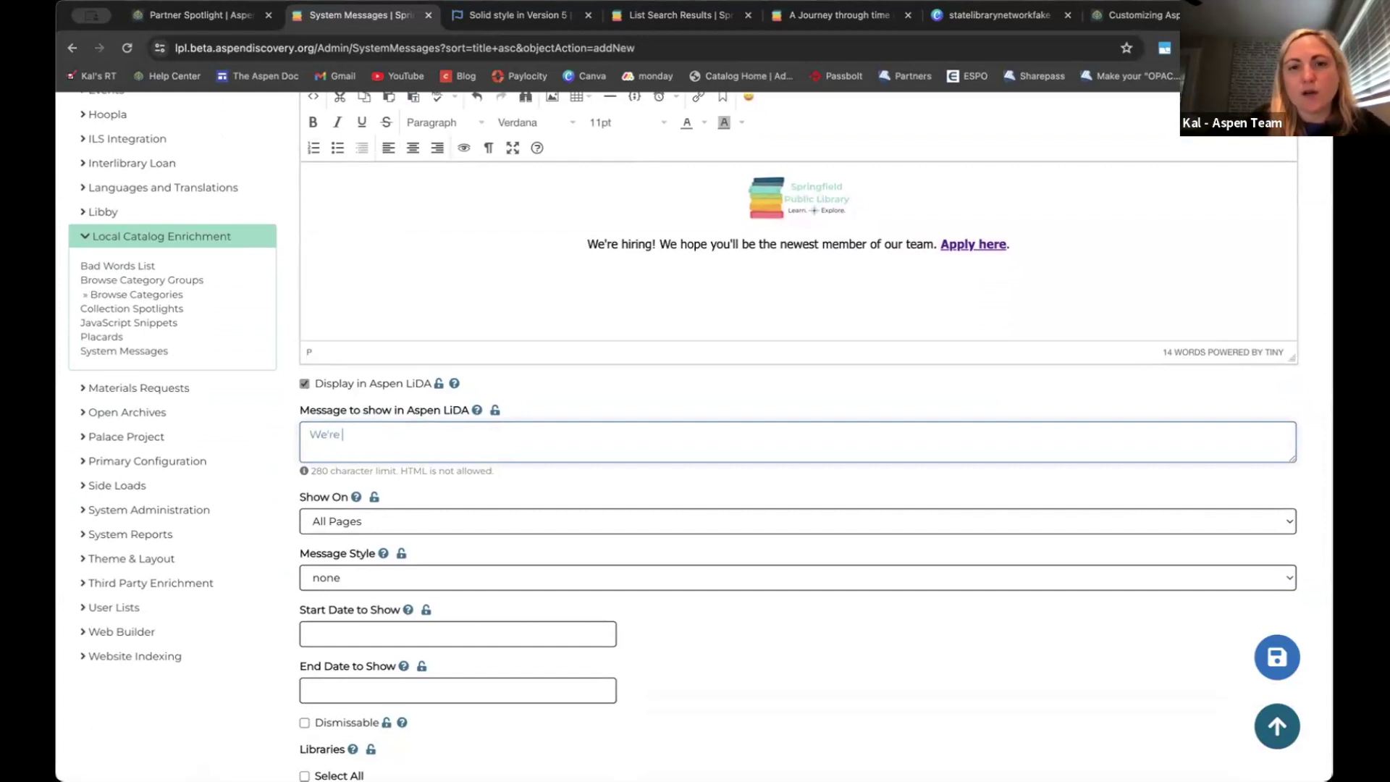
pyautogui.write('hiring! Ple')
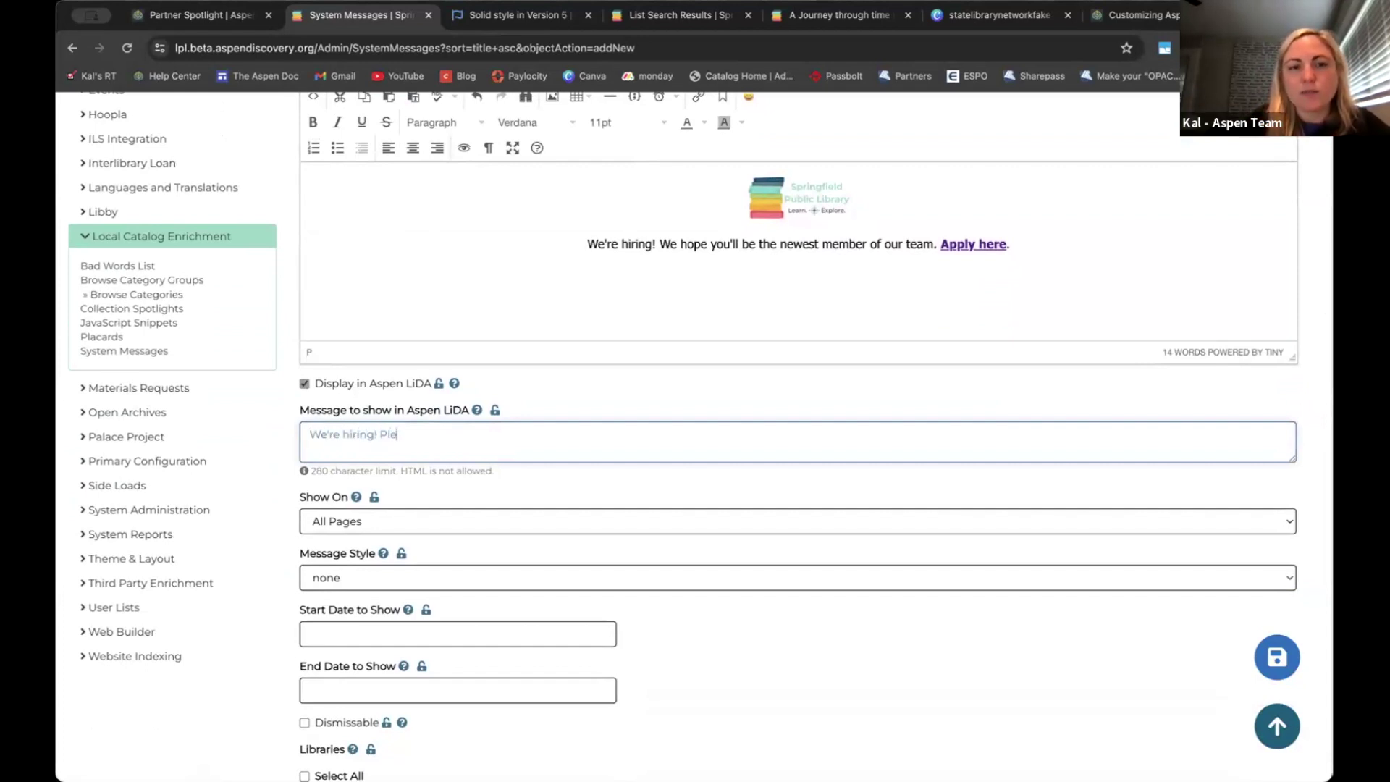
pyautogui.write('ase rea')
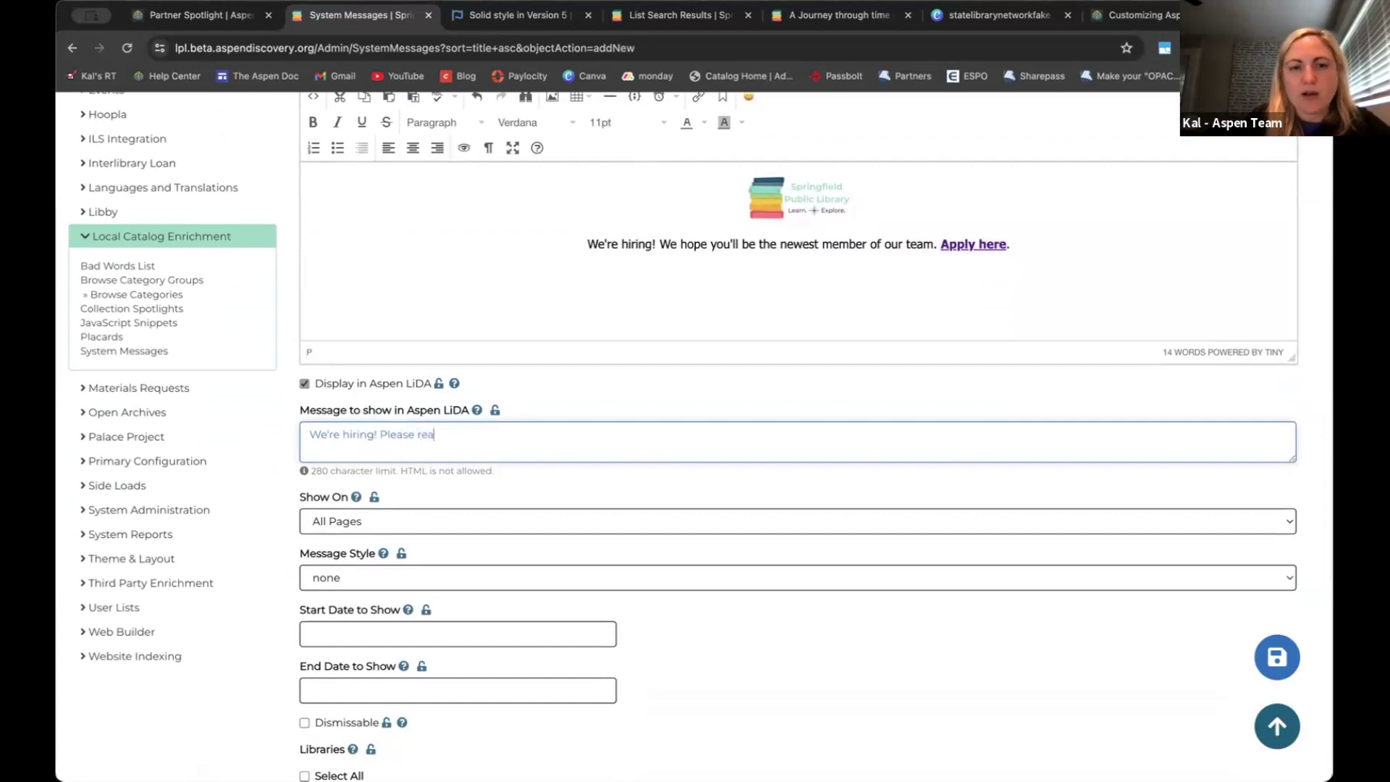
pyautogui.write('ch out if interested')
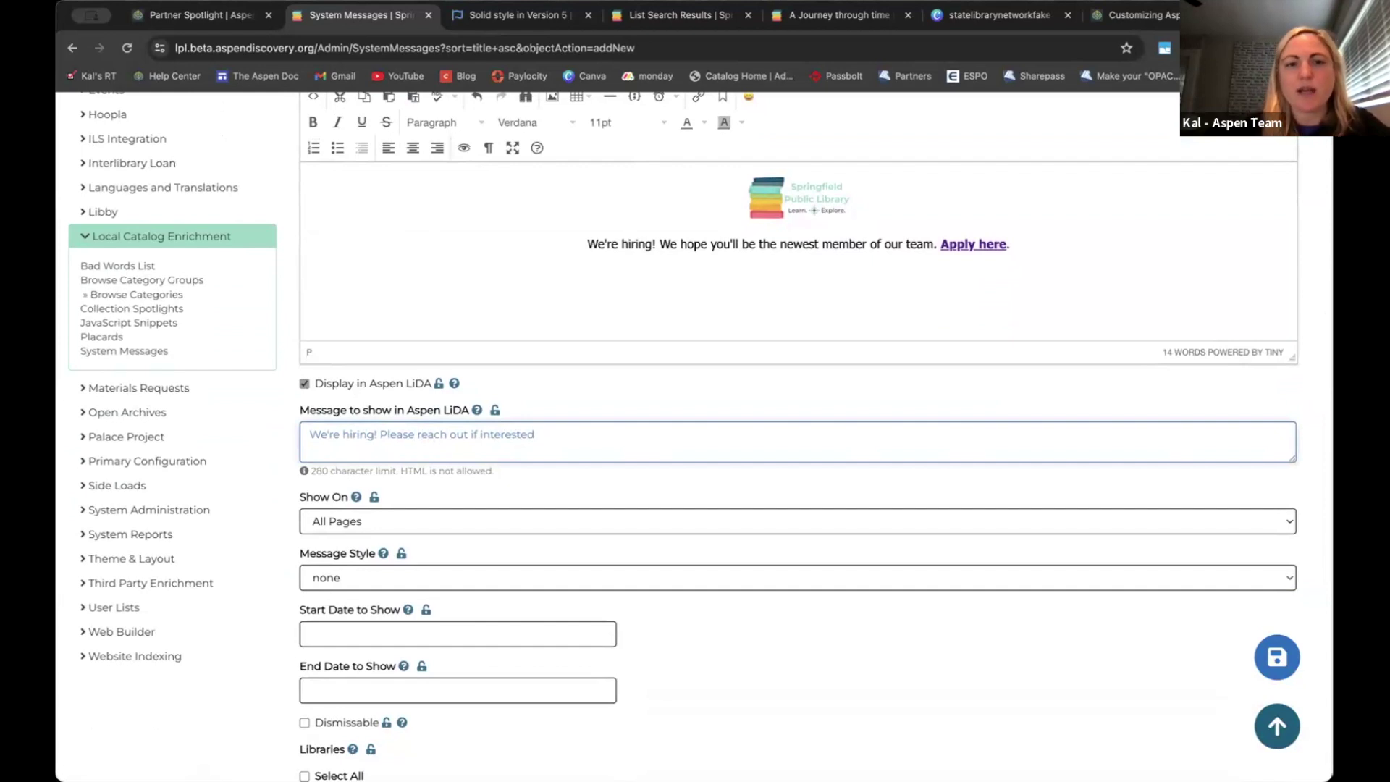
# Examine the Show On and Message Style options for the message, leaving them at All Pages and none
pyautogui.scroll(-1, 344, 434)
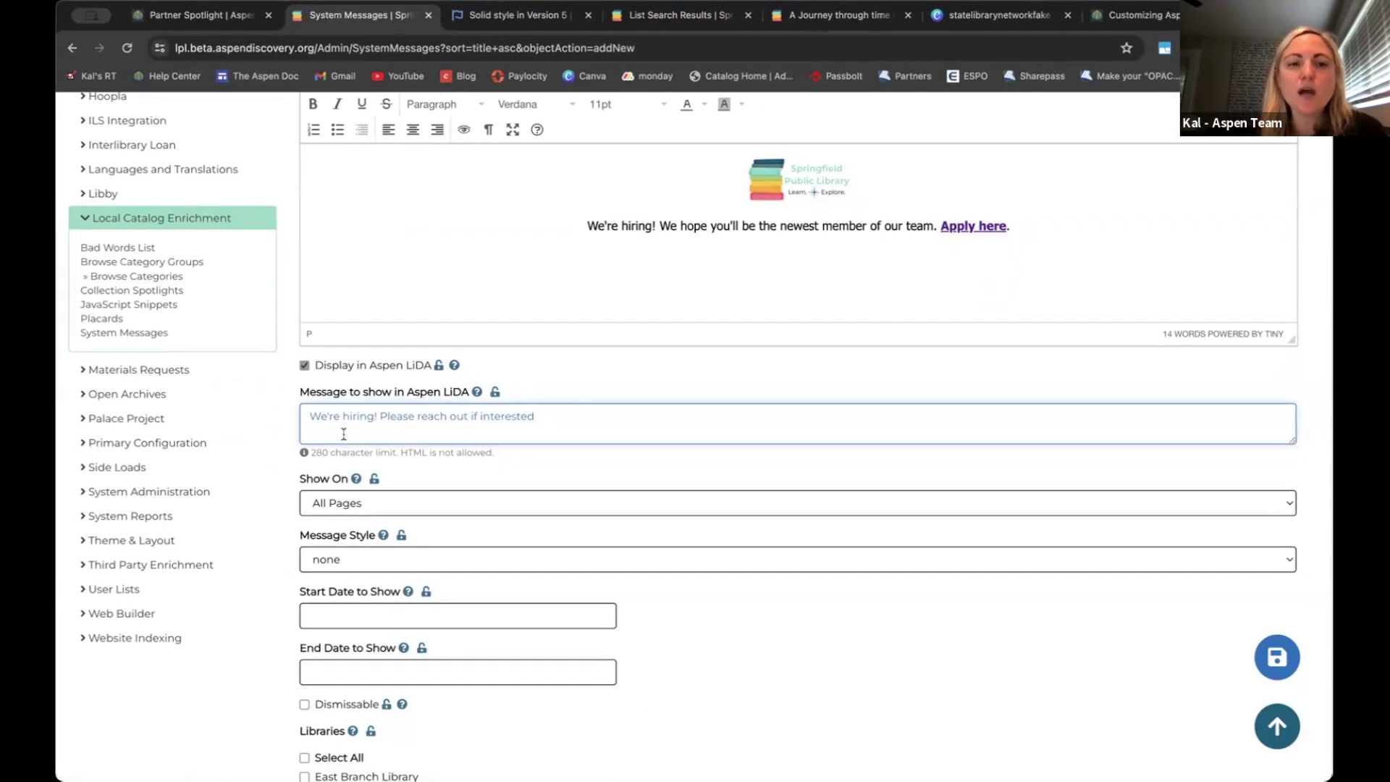
pyautogui.click(303, 481)
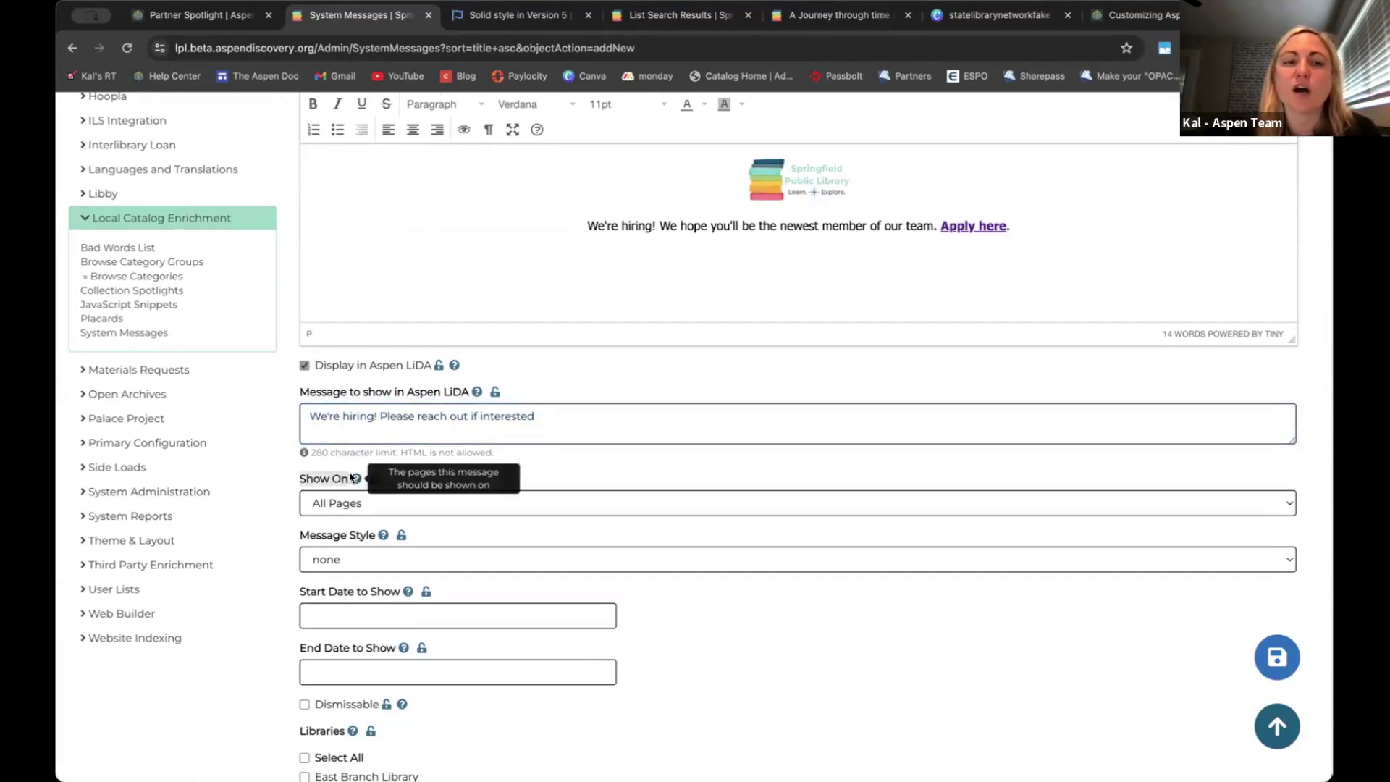
pyautogui.click(398, 501)
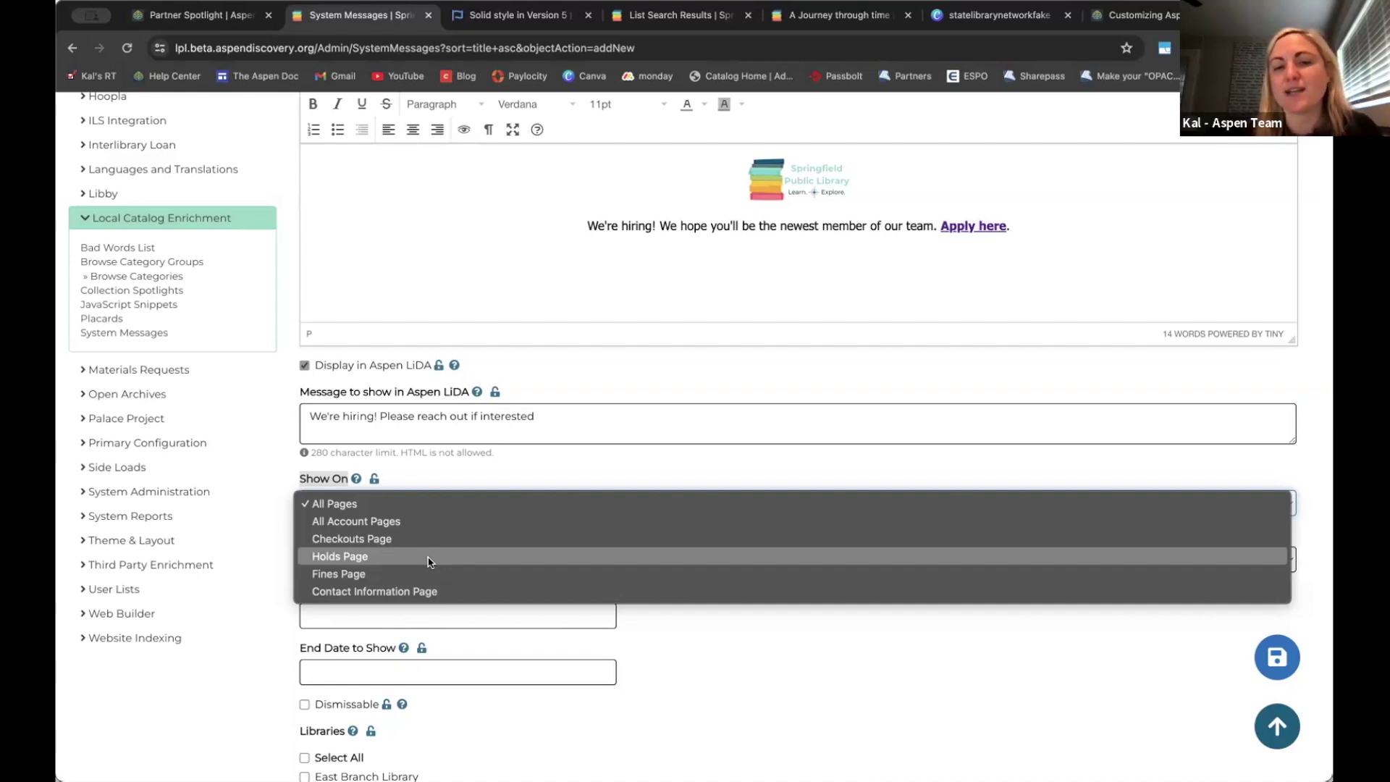
pyautogui.click(417, 502)
pyautogui.scroll(-1, 416, 517)
pyautogui.scroll(-3, 415, 517)
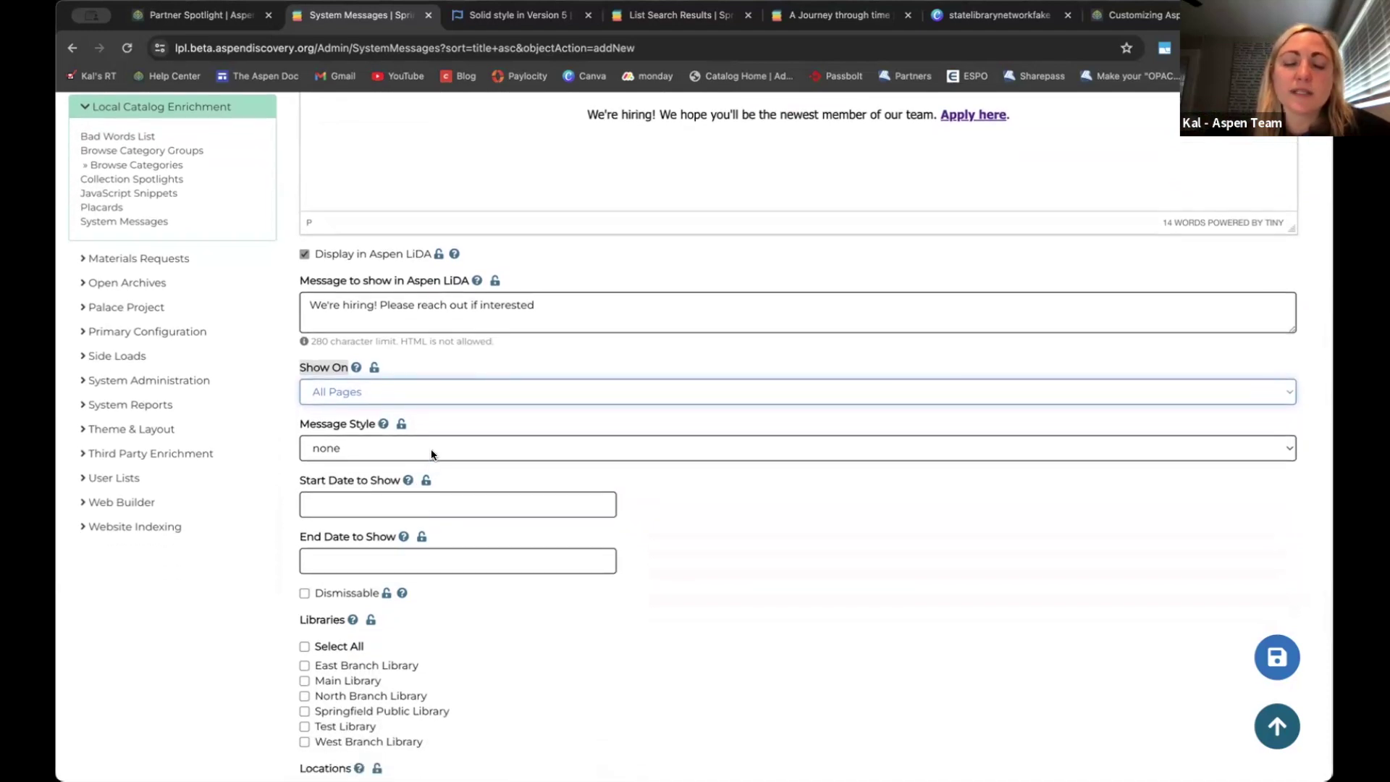
pyautogui.click(433, 449)
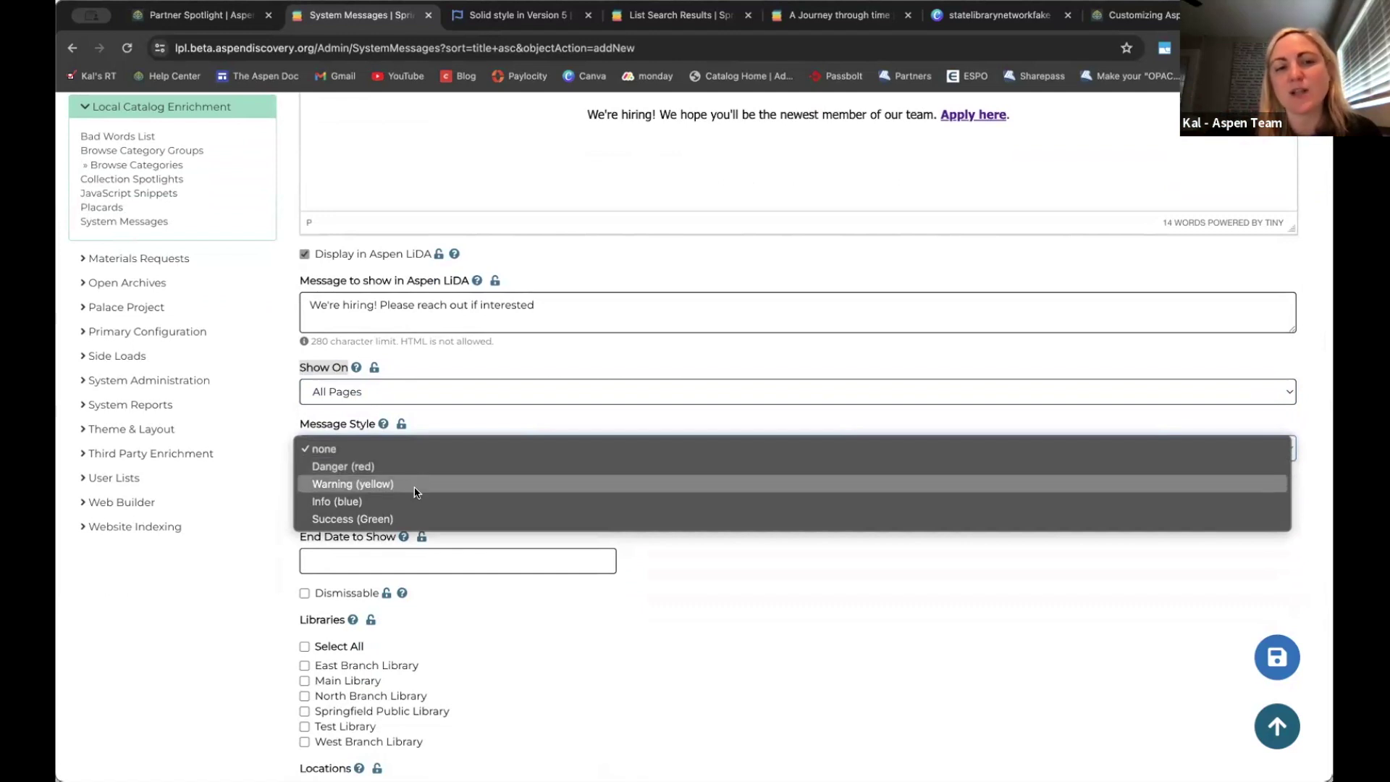
pyautogui.click(426, 428)
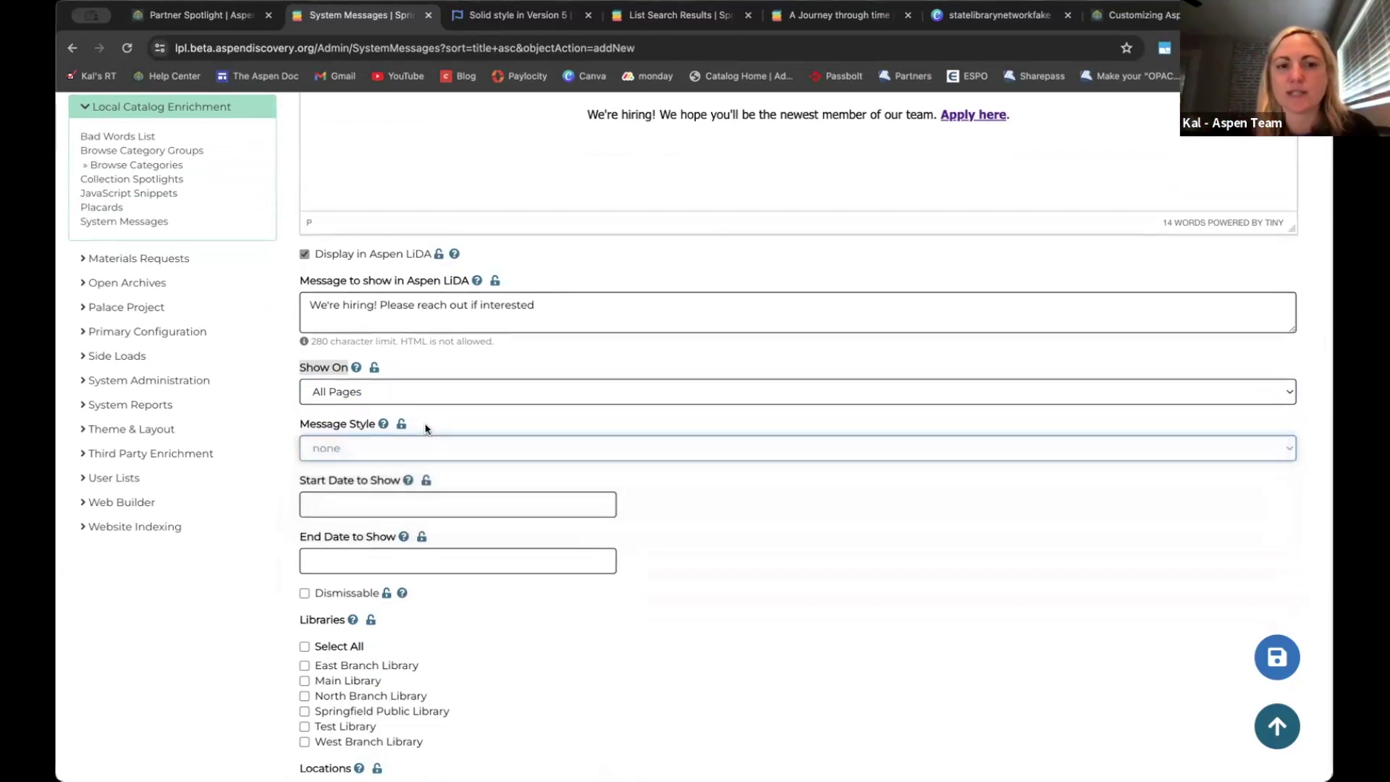
pyautogui.scroll(-1, 426, 428)
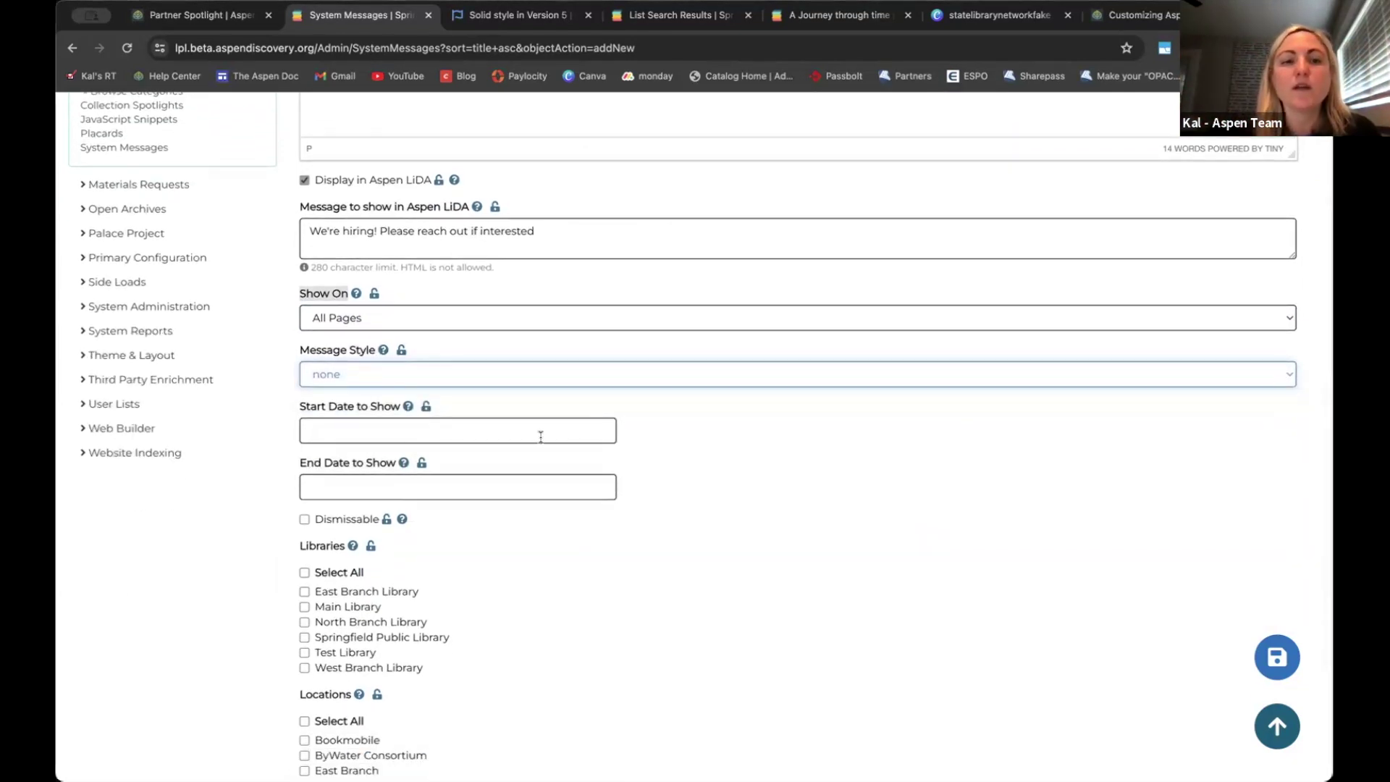
pyautogui.click(550, 435)
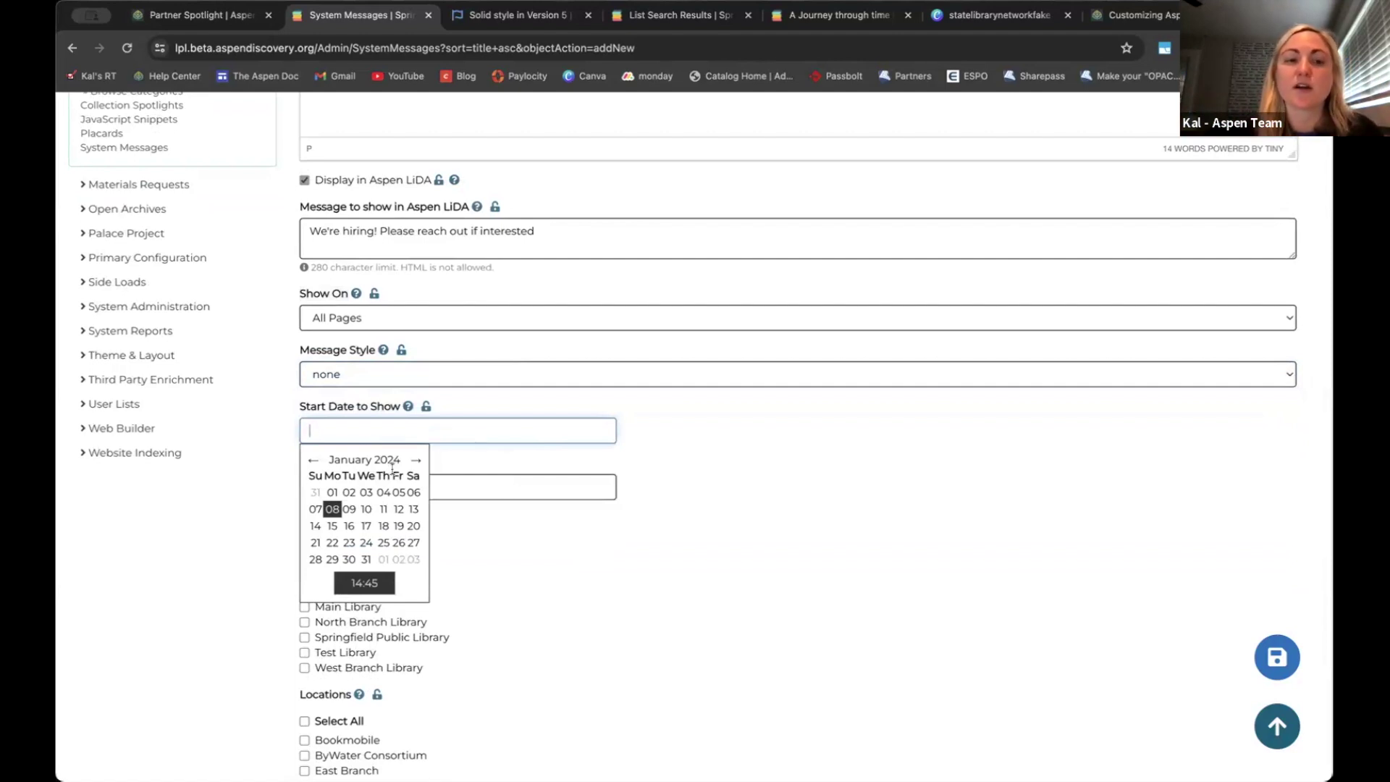
pyautogui.click(347, 524)
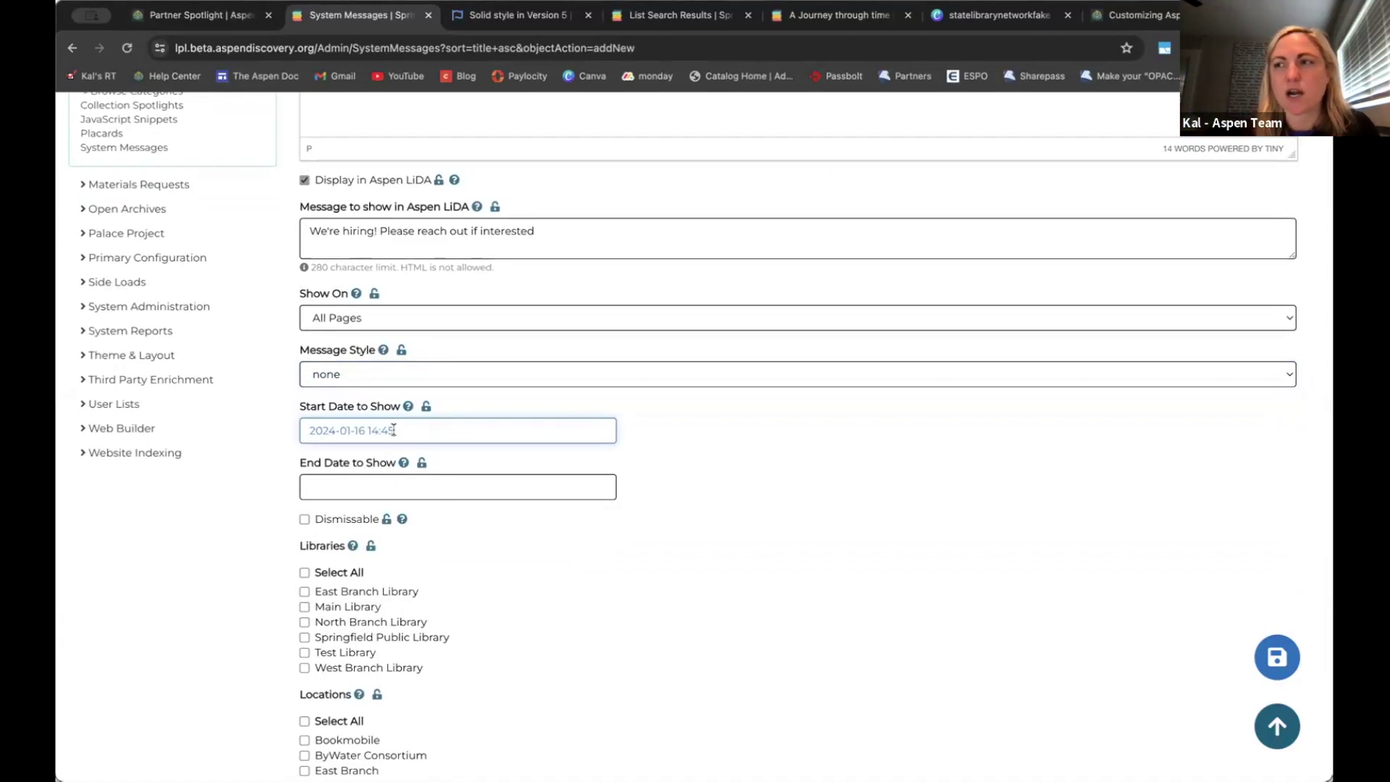
pyautogui.moveTo(393, 430); pyautogui.dragTo(259, 397)
pyautogui.press('BackSpace')
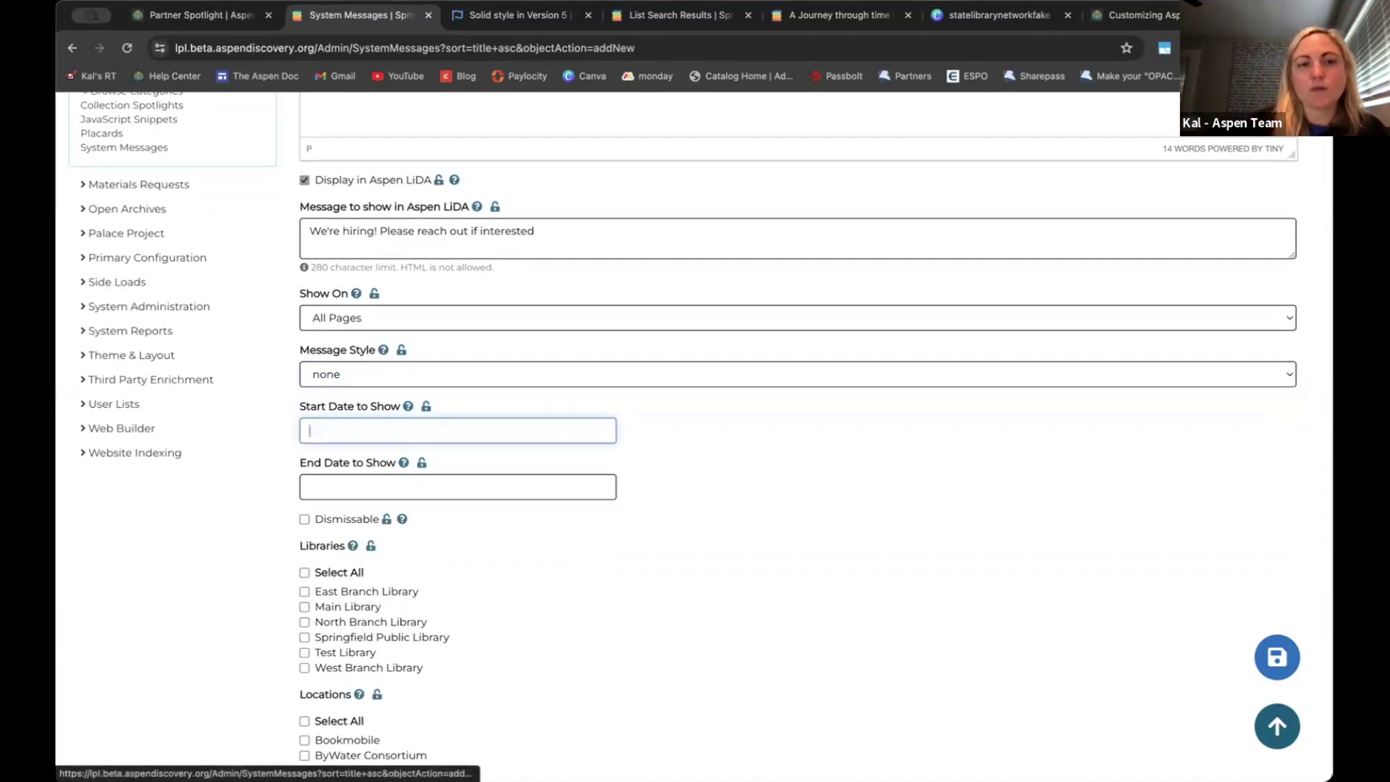
# Make the hiring message dismissable
pyautogui.scroll(-1, 315, 494)
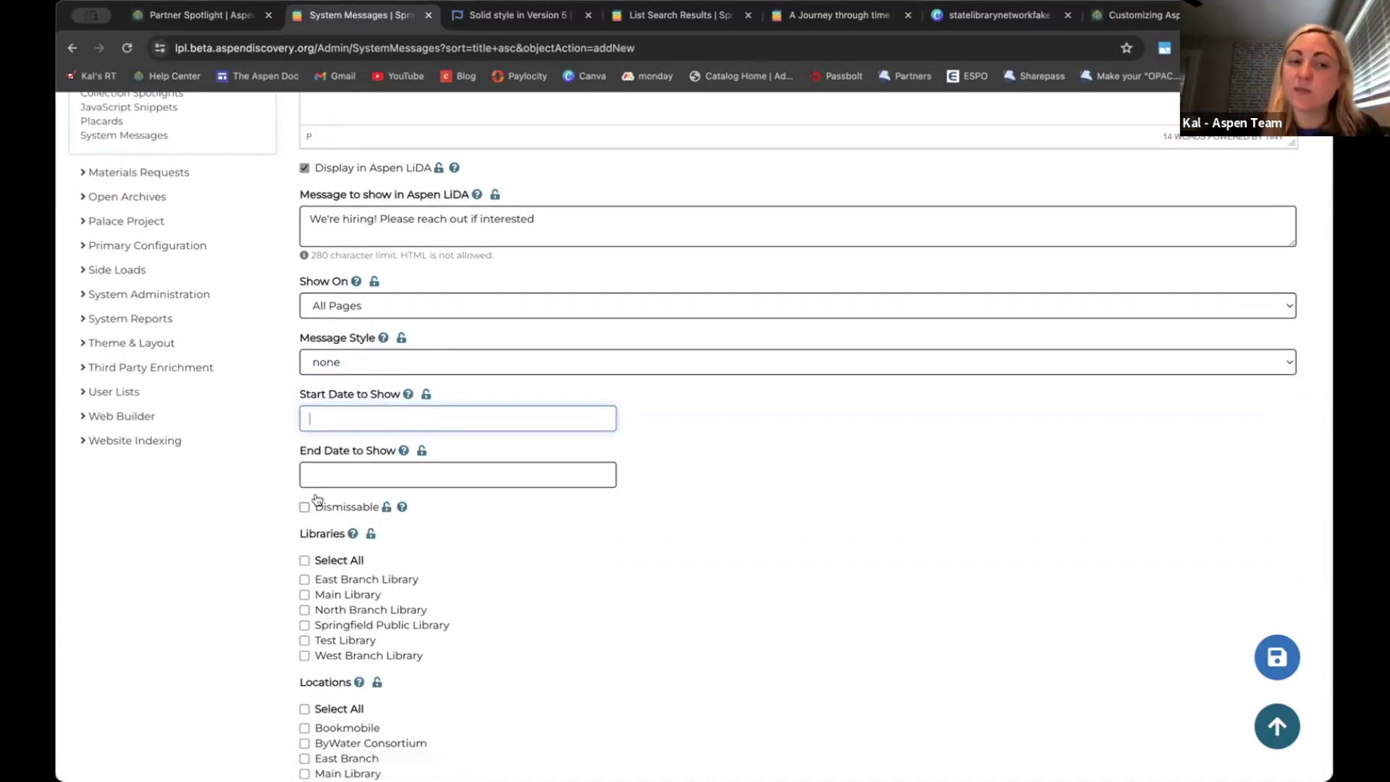
pyautogui.click(318, 503)
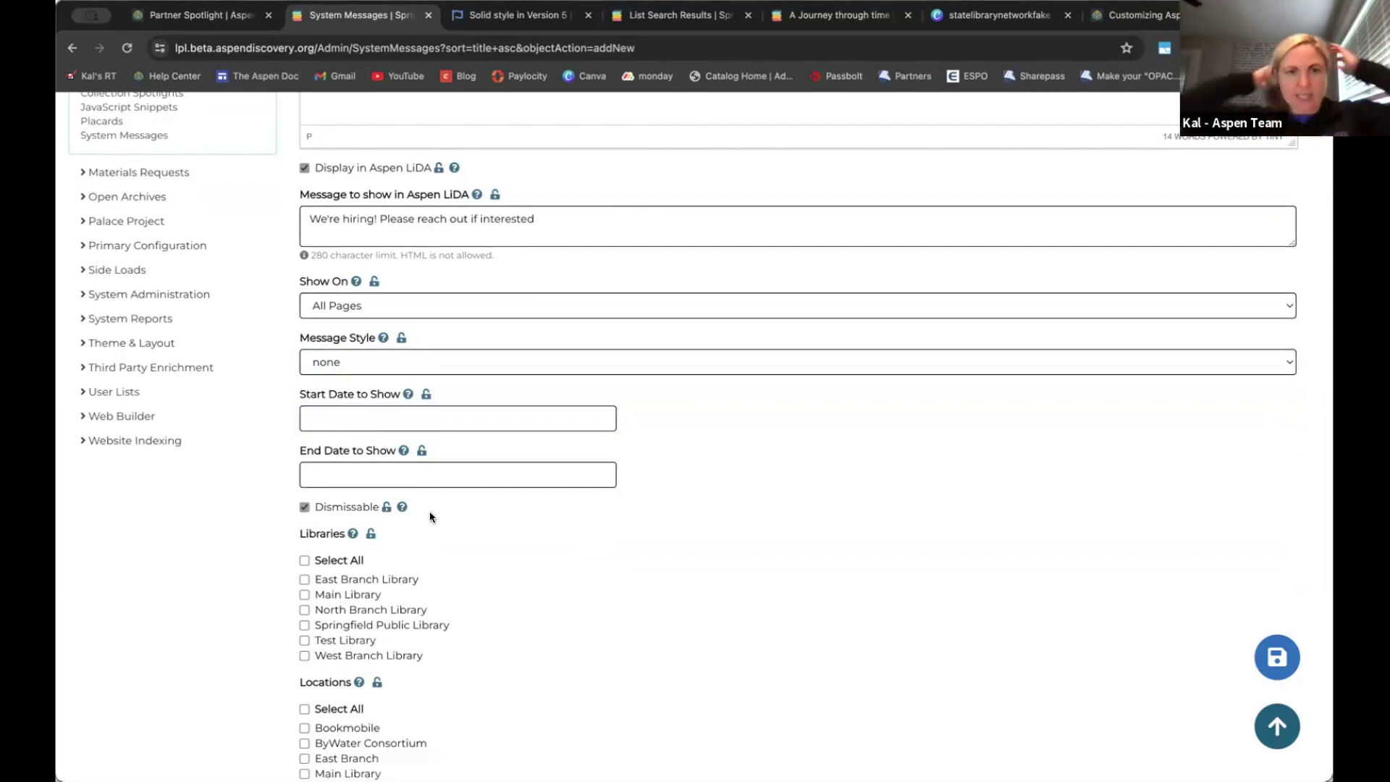
pyautogui.moveTo(401, 517)
# Review the hiring message's title, body and LiDA text, and the page header area above the form
pyautogui.scroll(1, 426, 520)
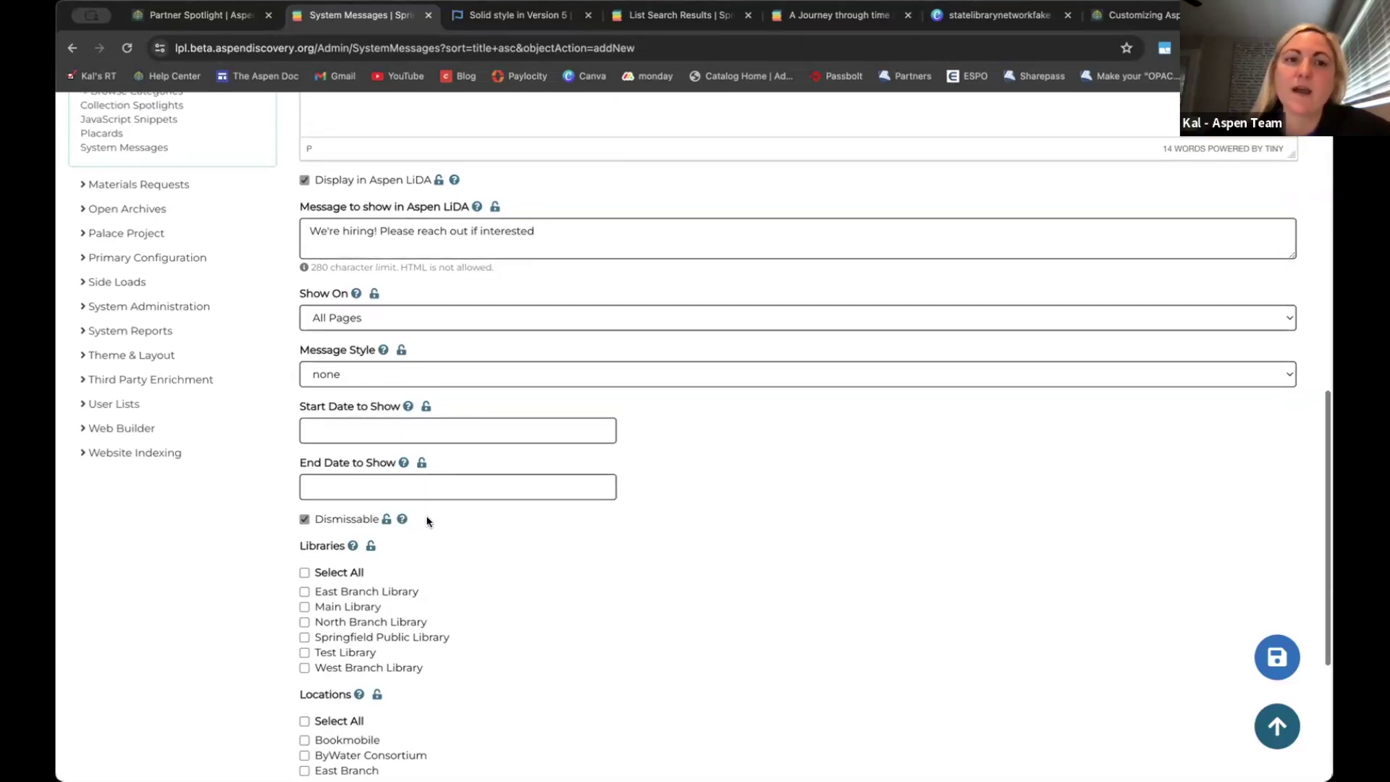
pyautogui.scroll(2, 427, 521)
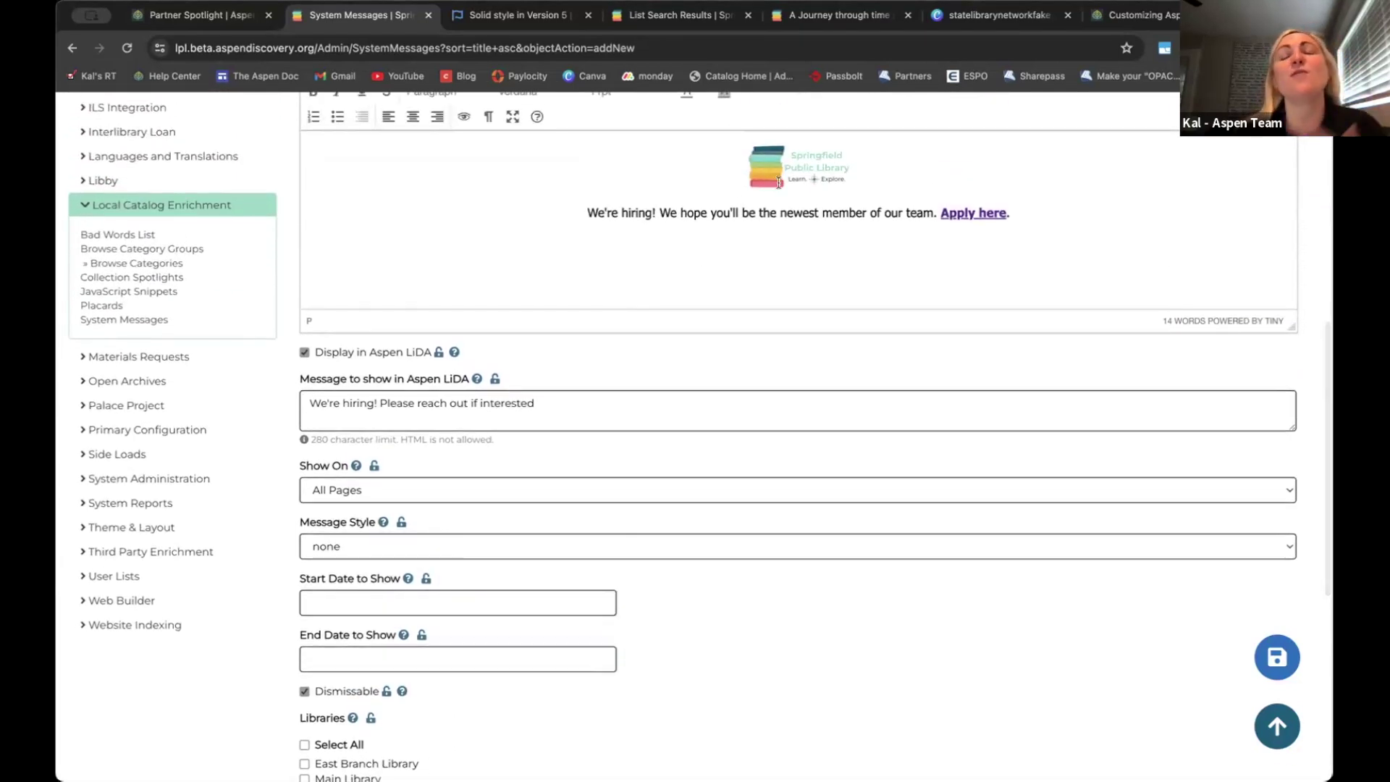
pyautogui.scroll(1, 779, 183)
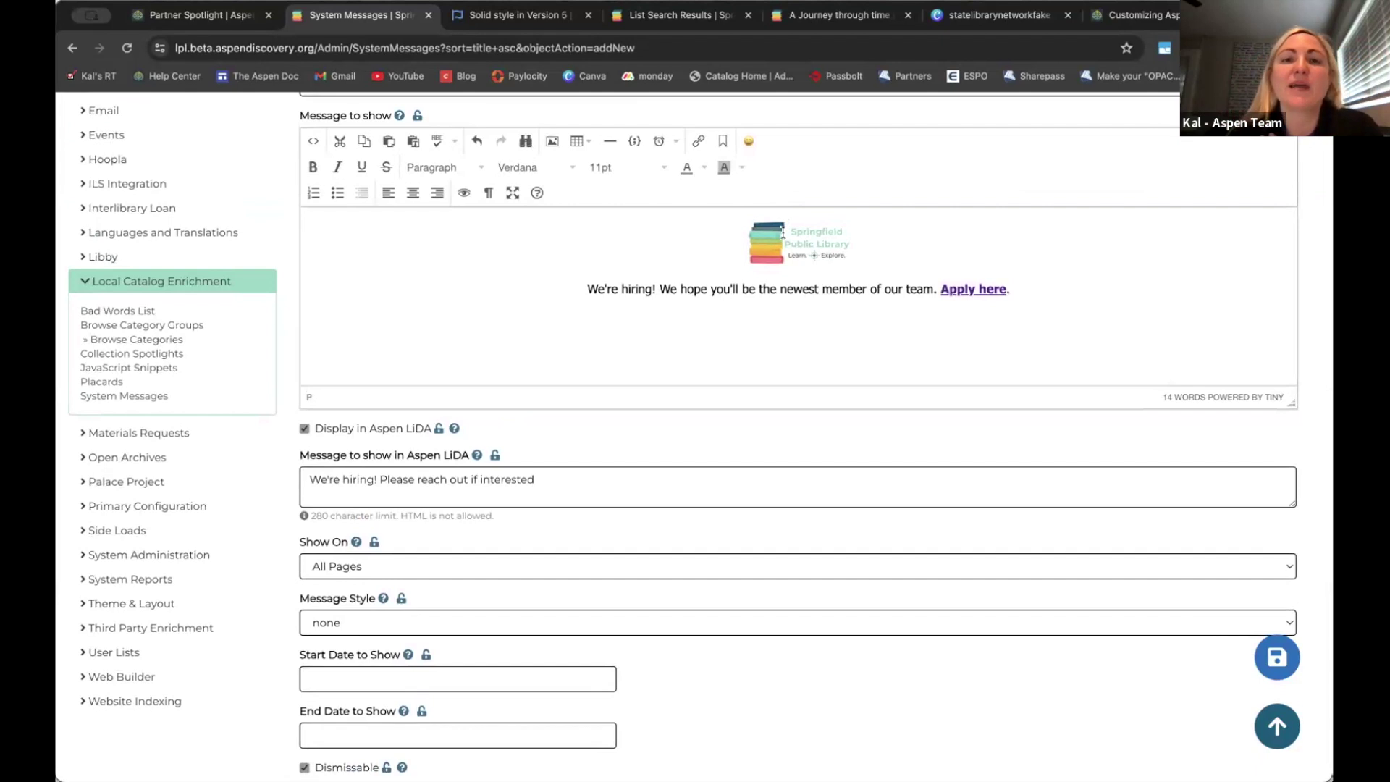
pyautogui.scroll(5, 783, 231)
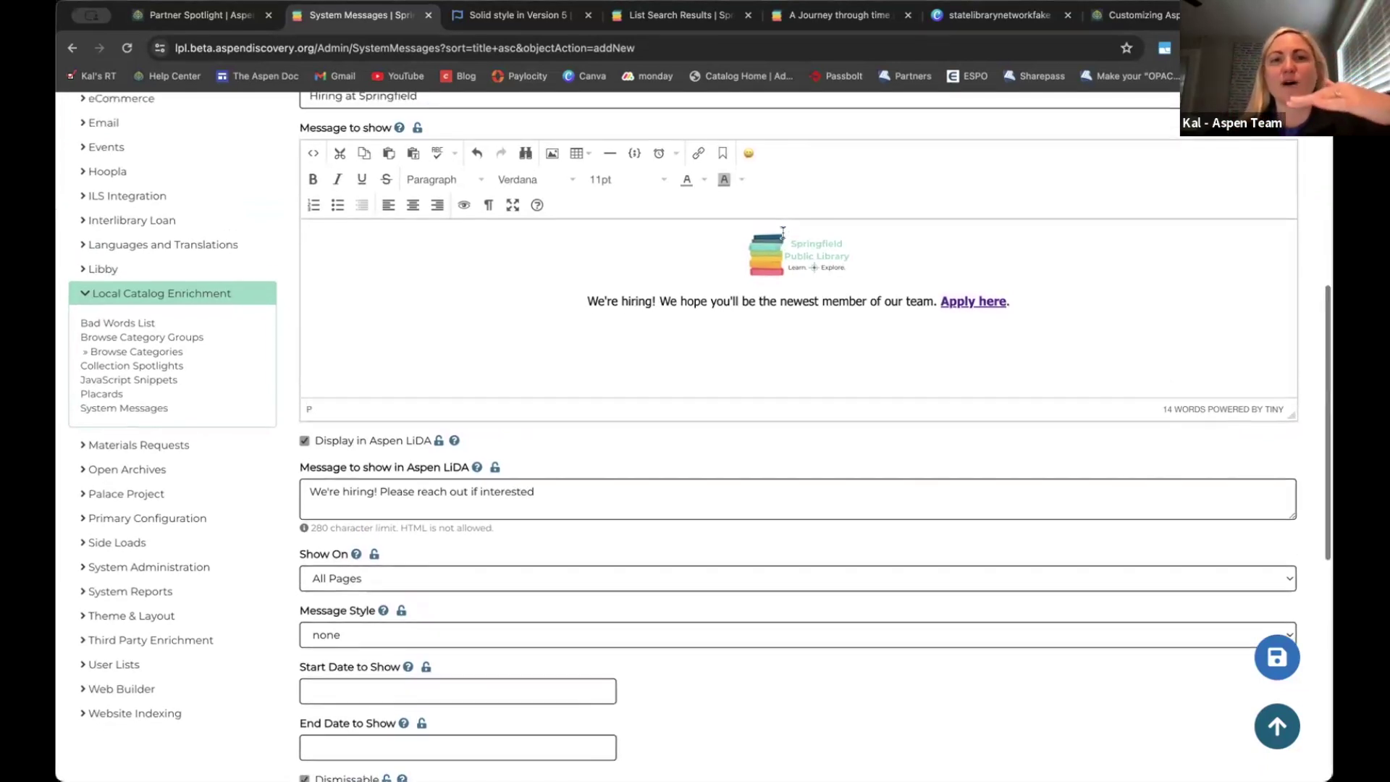
pyautogui.scroll(2, 783, 236)
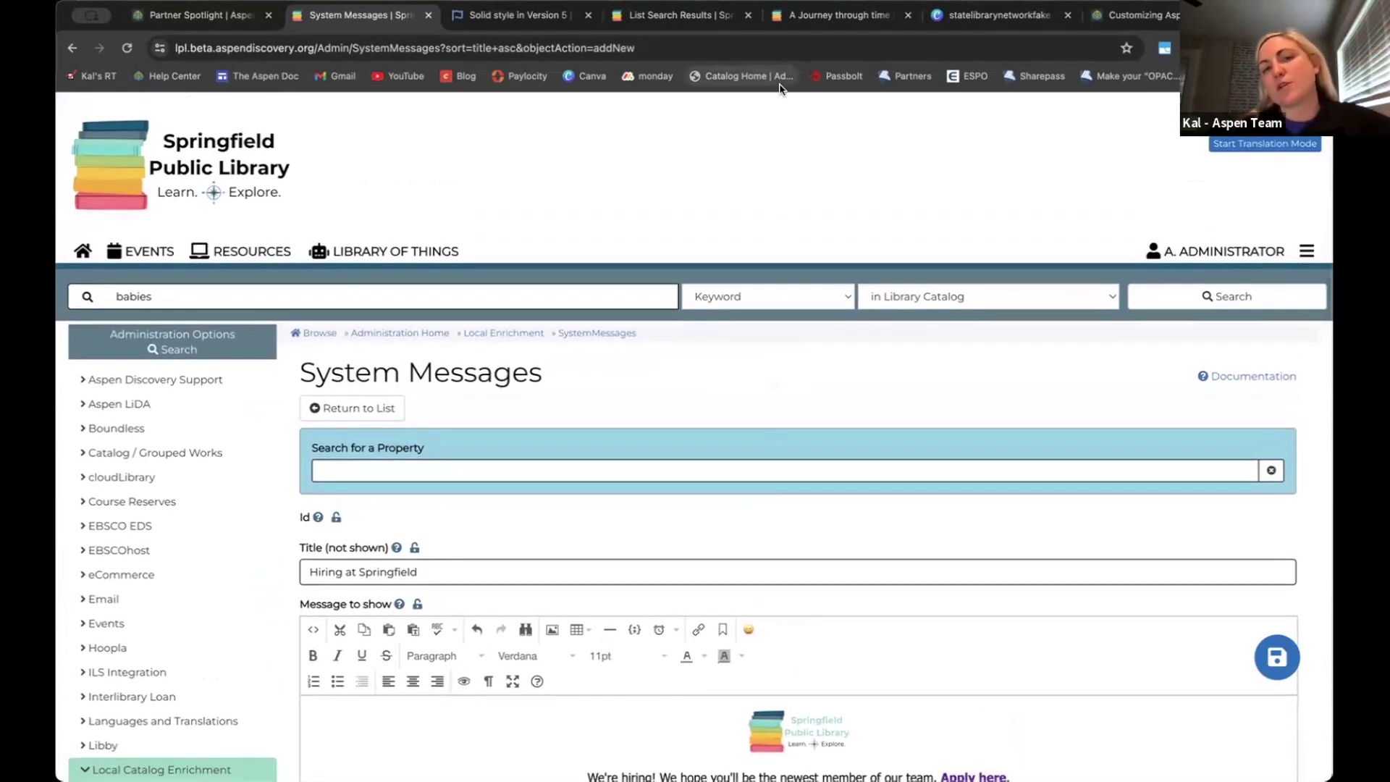
pyautogui.scroll(-1, 759, 205)
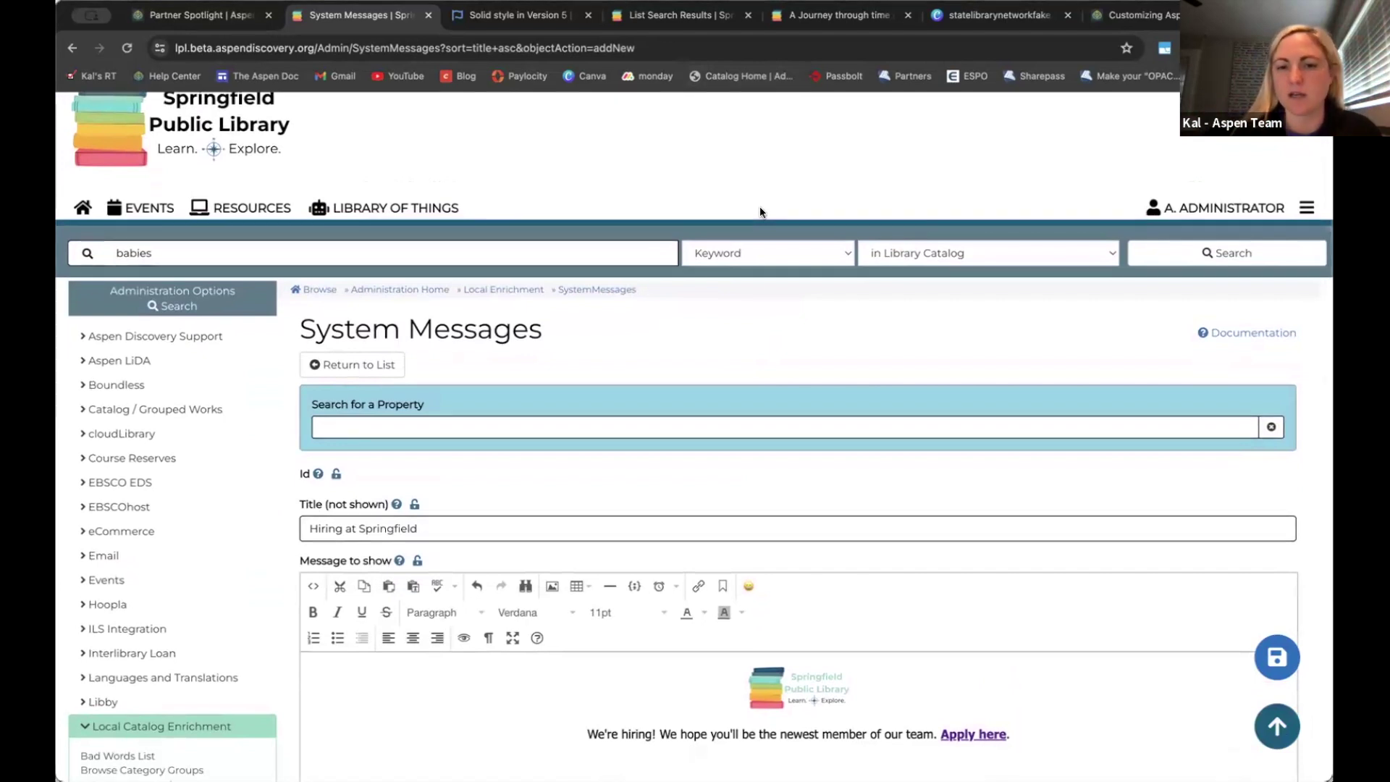
pyautogui.scroll(-3, 759, 207)
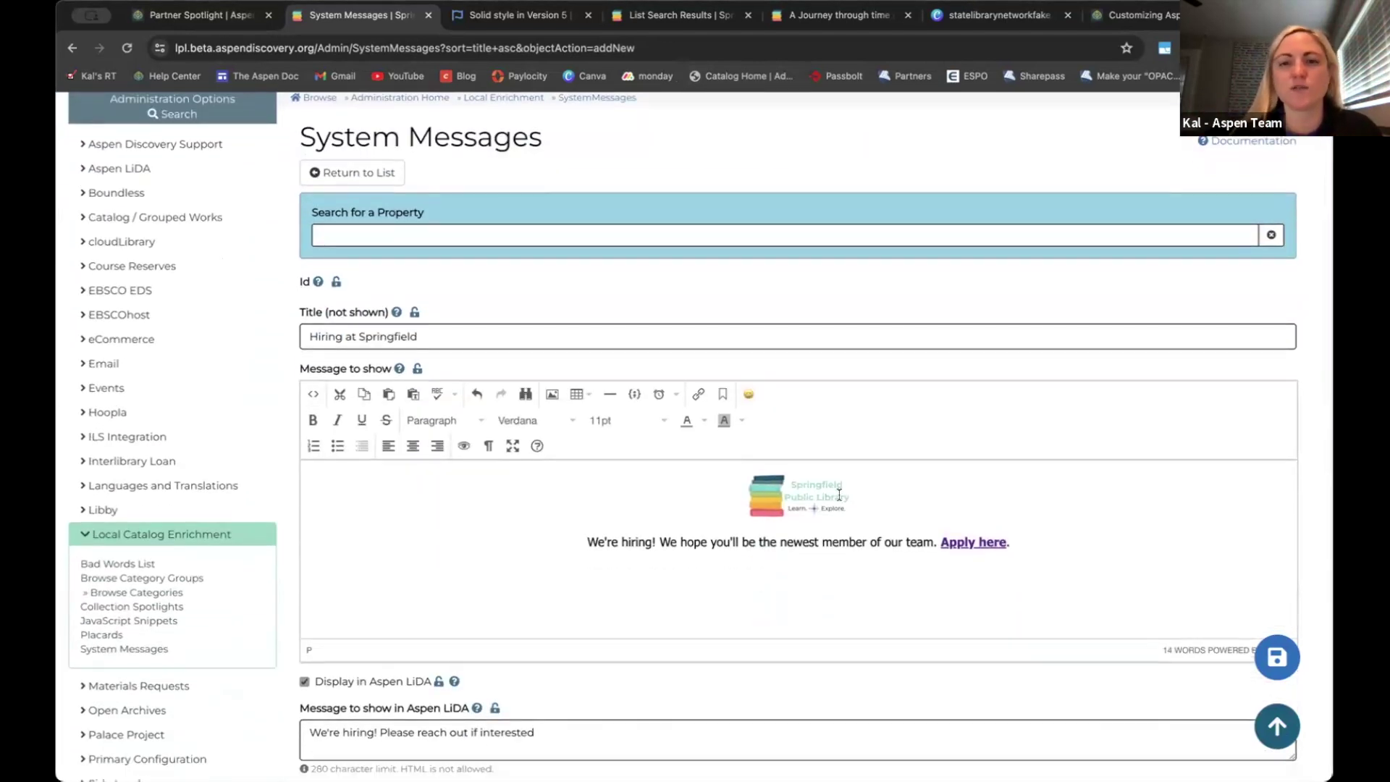
pyautogui.scroll(-3, 839, 494)
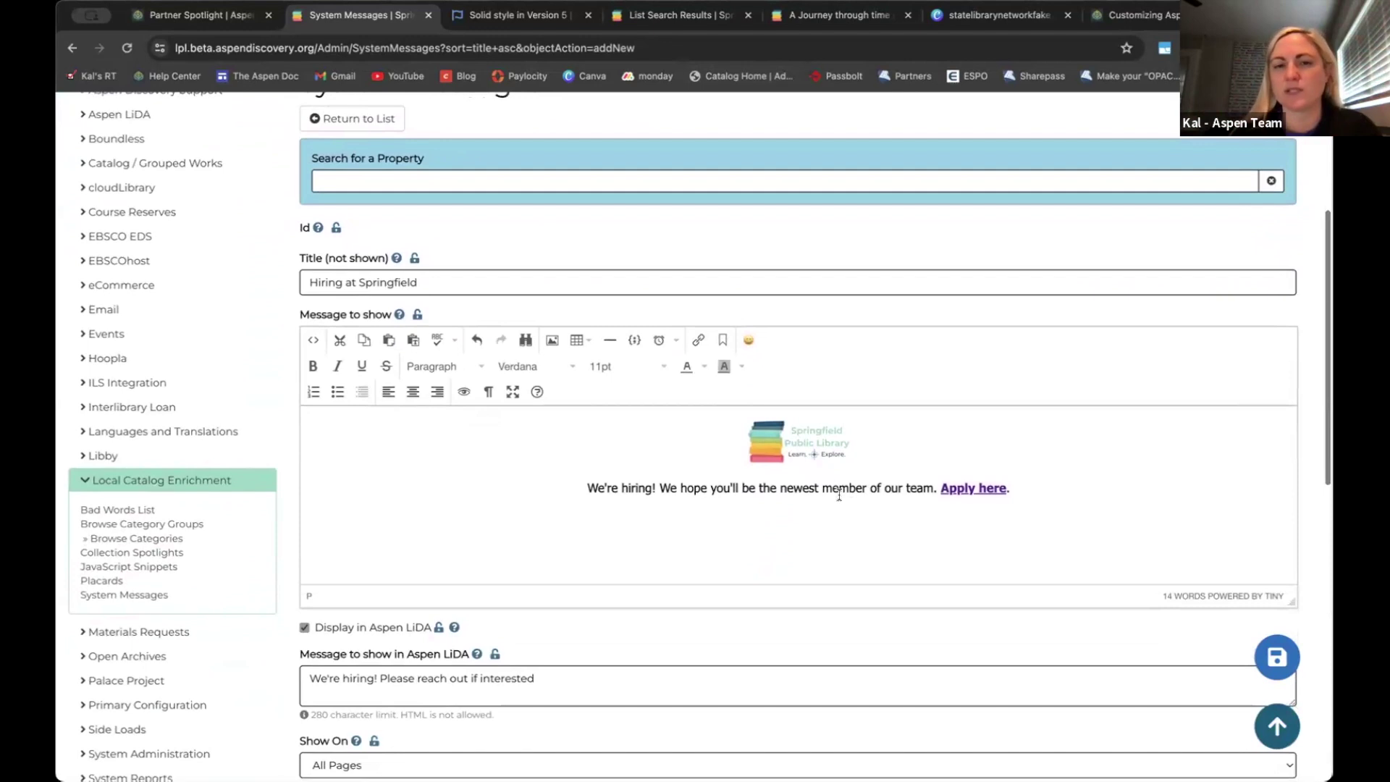
# Assign the message to the Springfield Public Library under Libraries and save it while staying in the editor
pyautogui.scroll(-8, 839, 495)
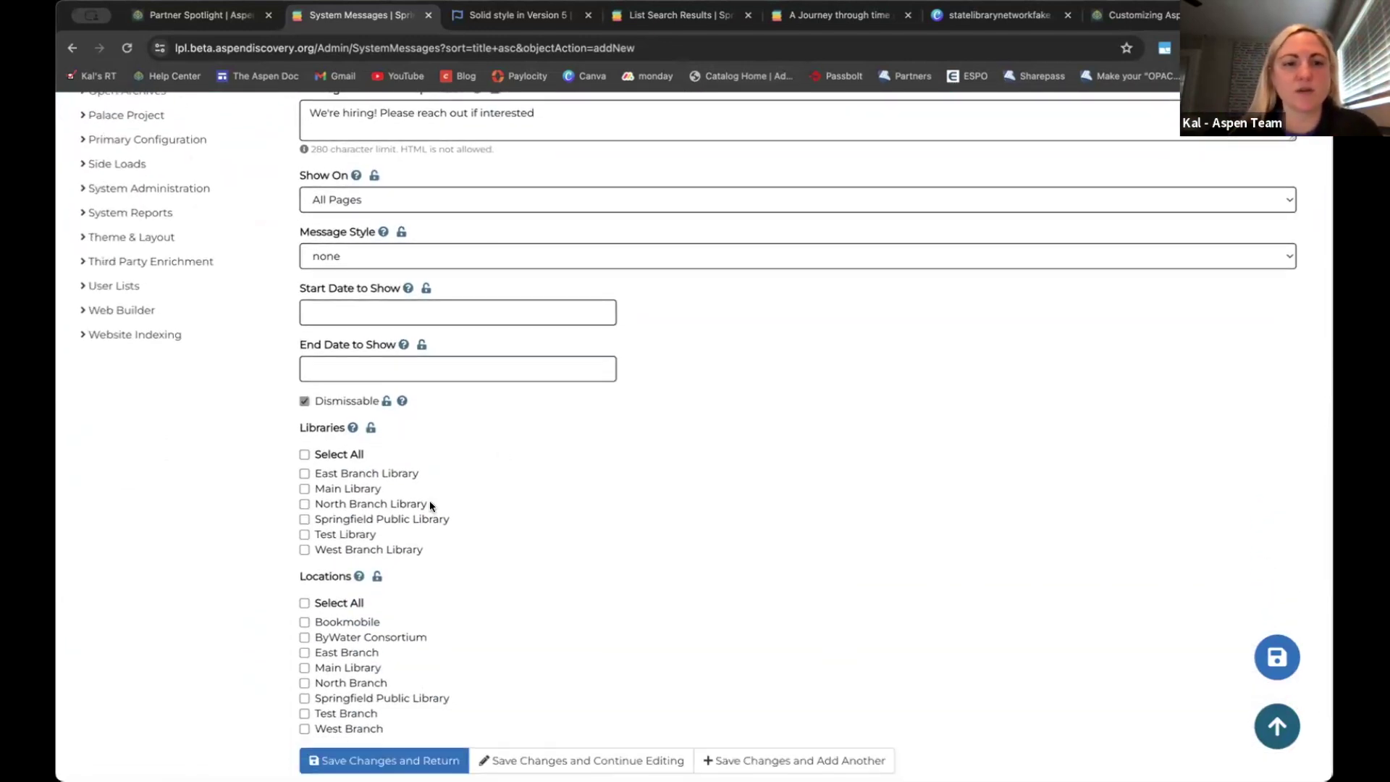
pyautogui.click(374, 519)
pyautogui.scroll(-1, 555, 590)
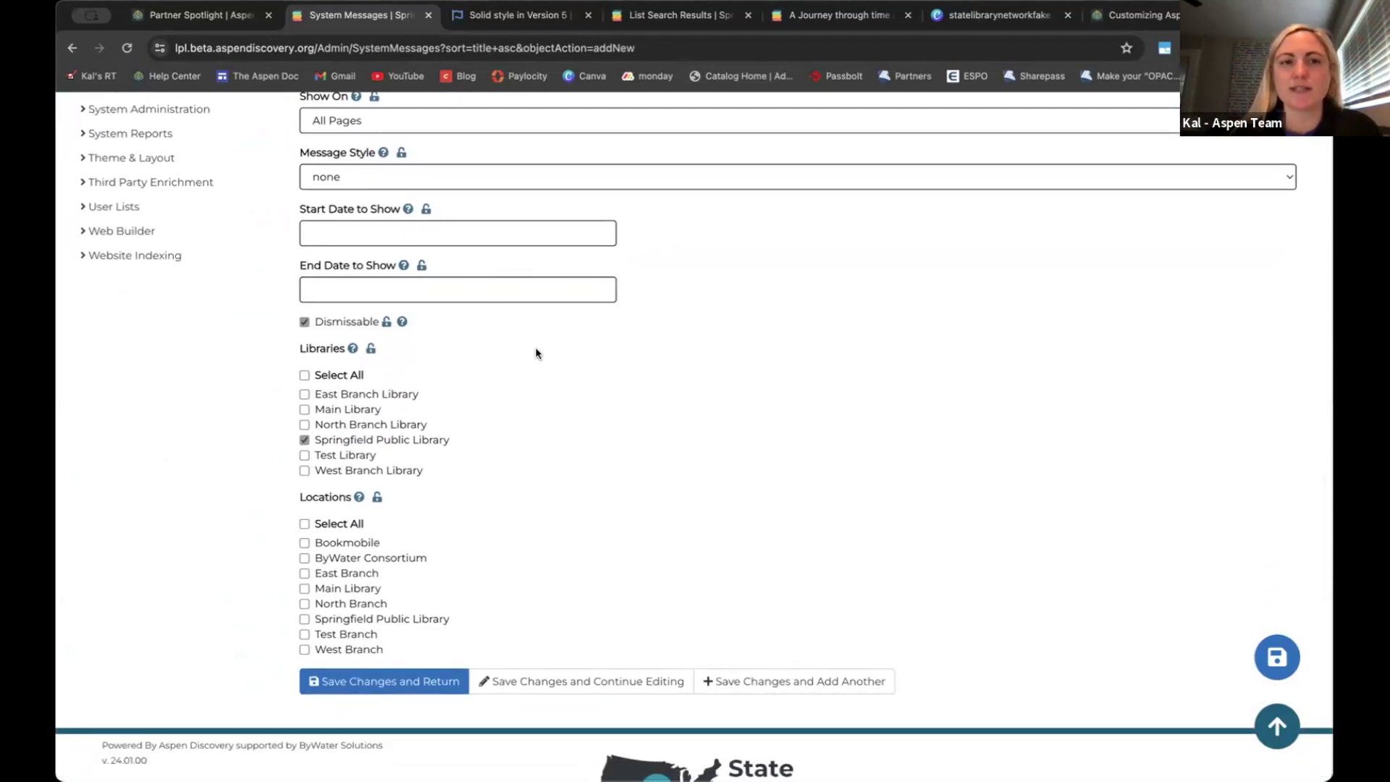
pyautogui.scroll(1, 558, 391)
pyautogui.click(568, 733)
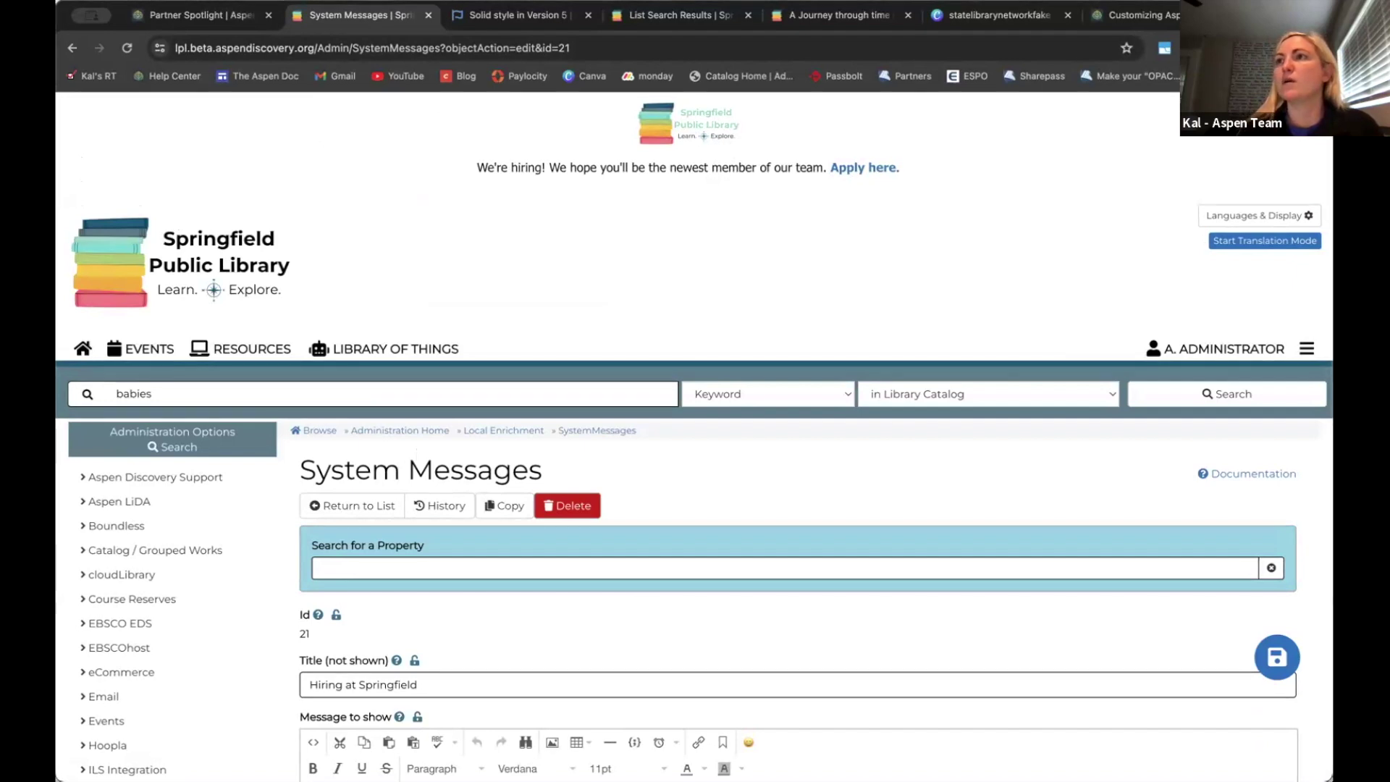
# Review the saved hiring message's body, LiDA text, display settings, Dismissable option and assigned library
pyautogui.scroll(-3, 861, 346)
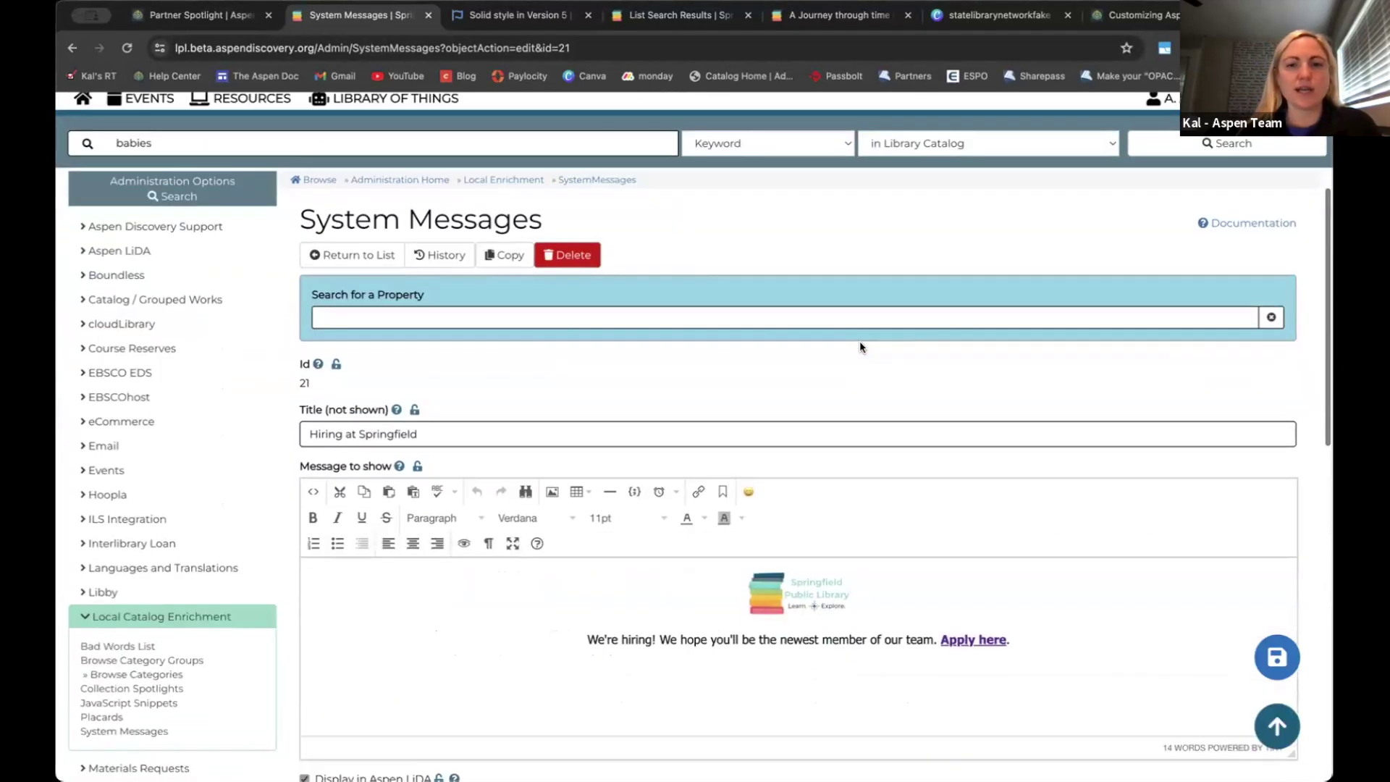
pyautogui.scroll(-1, 727, 327)
pyautogui.scroll(-2, 471, 342)
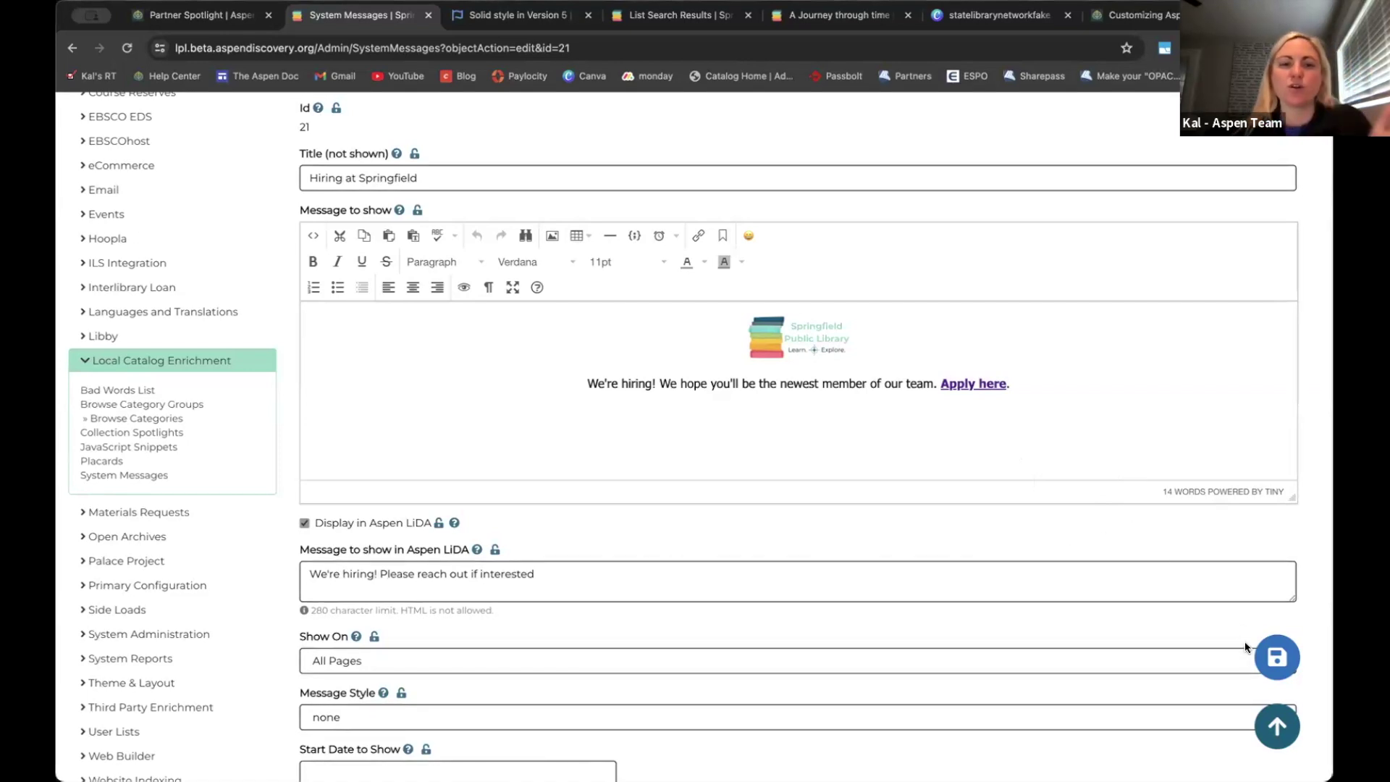
pyautogui.scroll(-5, 606, 528)
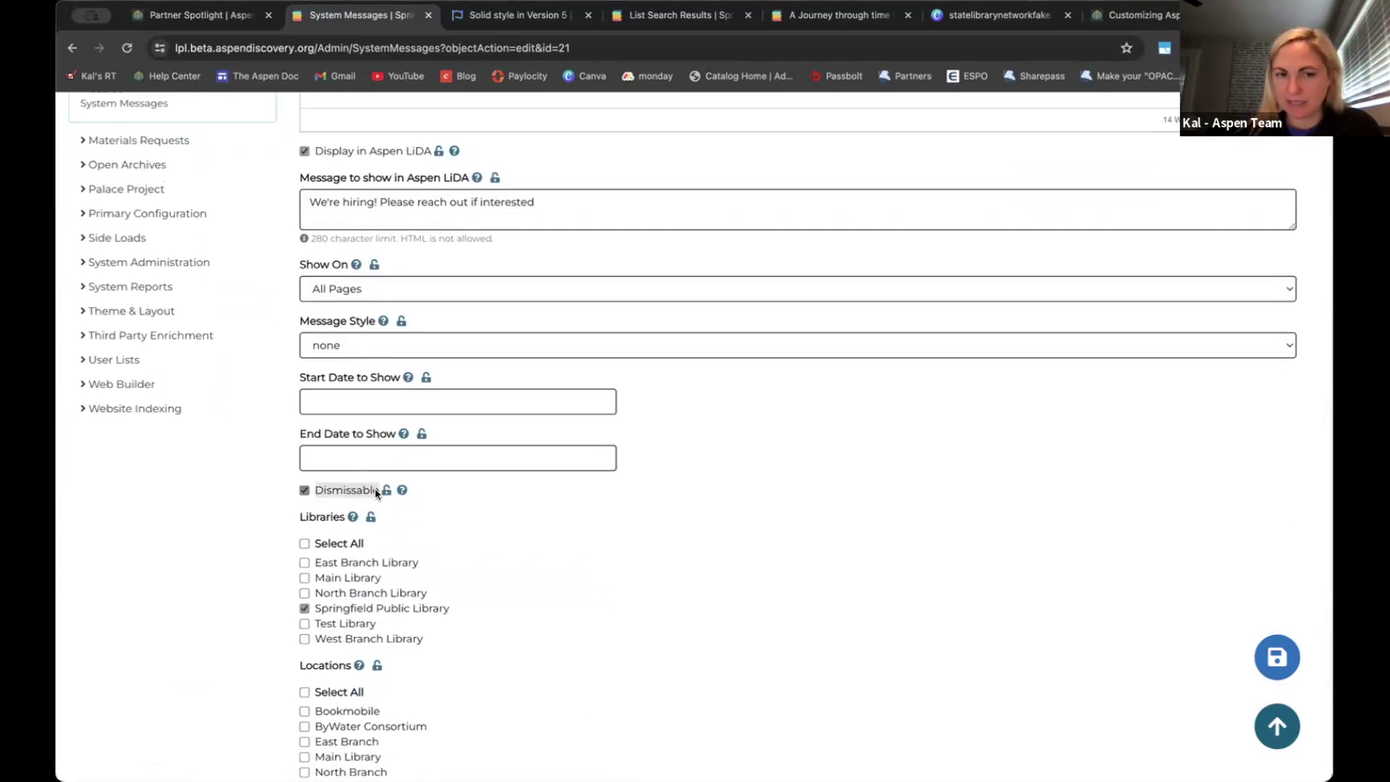
pyautogui.scroll(5, 464, 494)
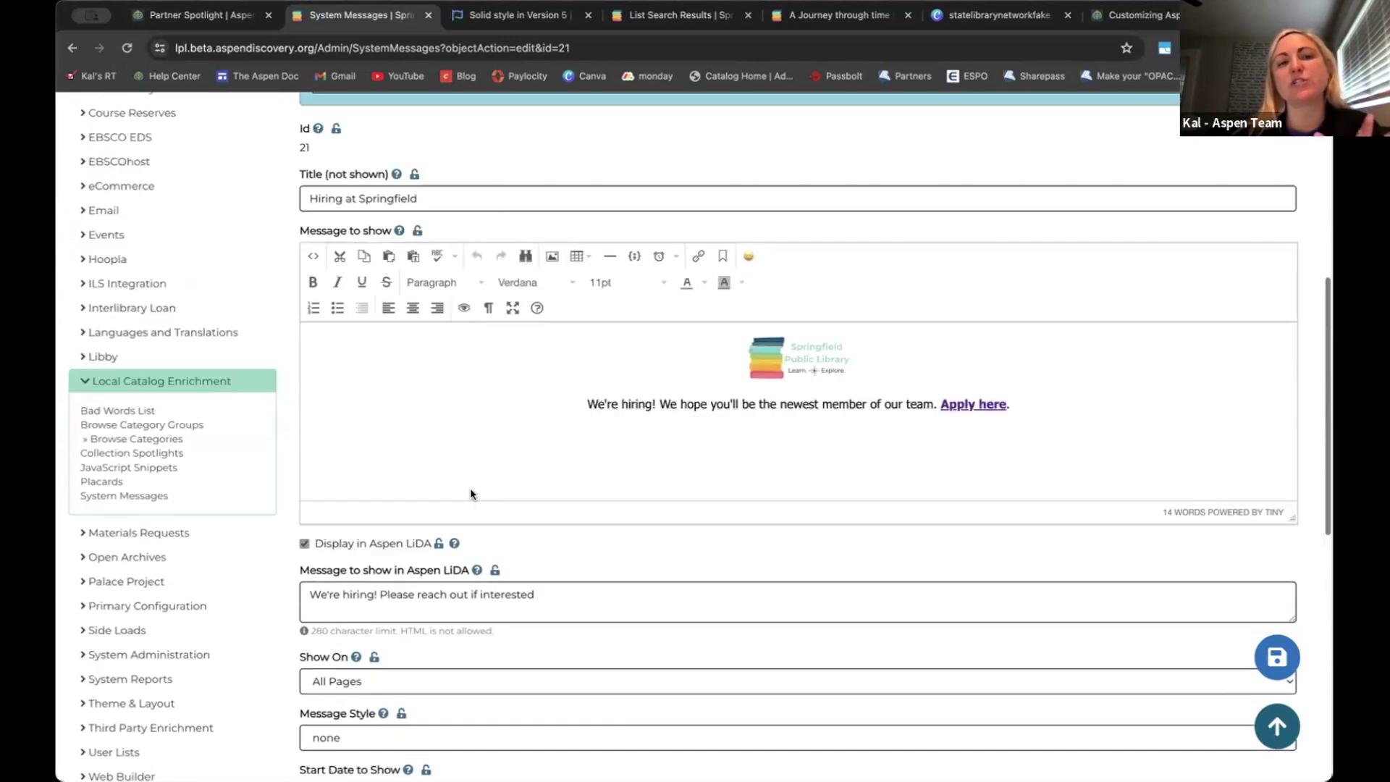
pyautogui.scroll(2, 471, 493)
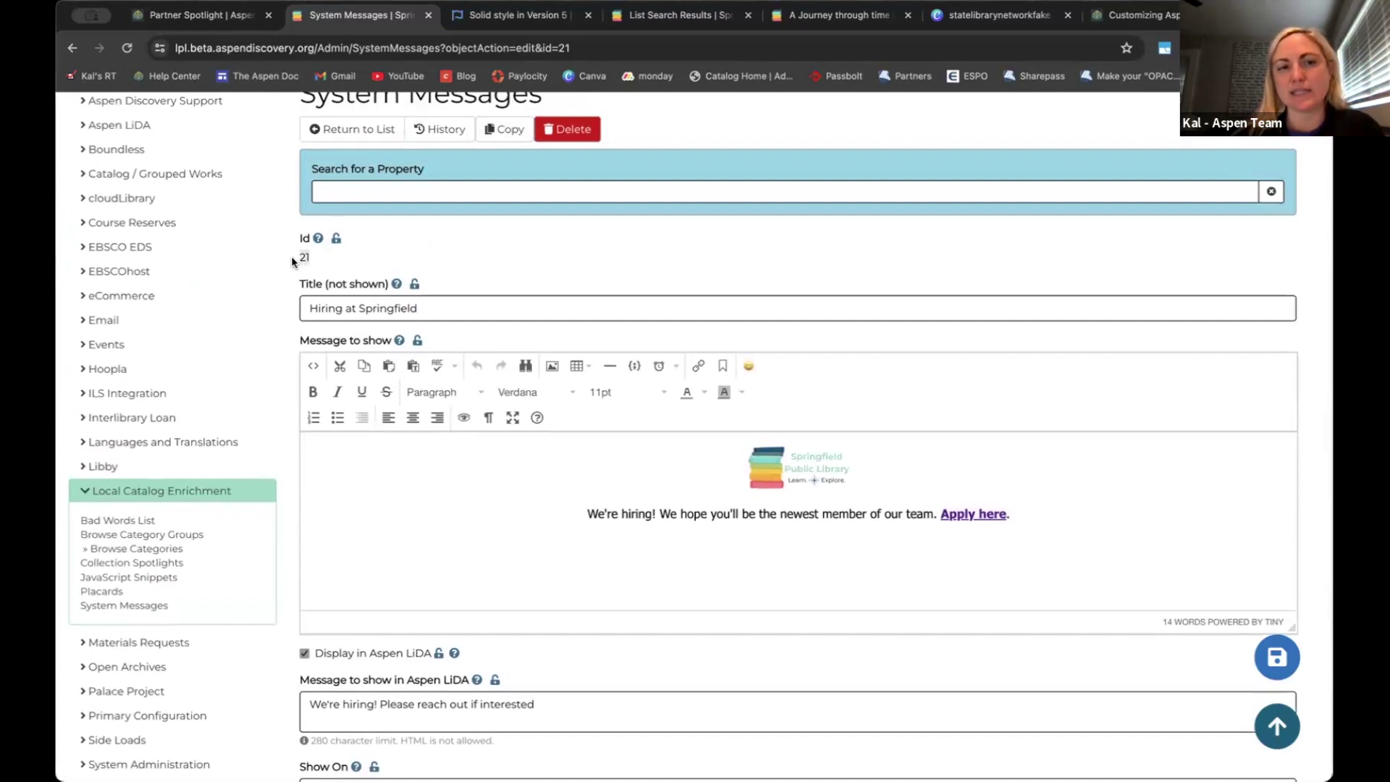
pyautogui.scroll(1, 296, 258)
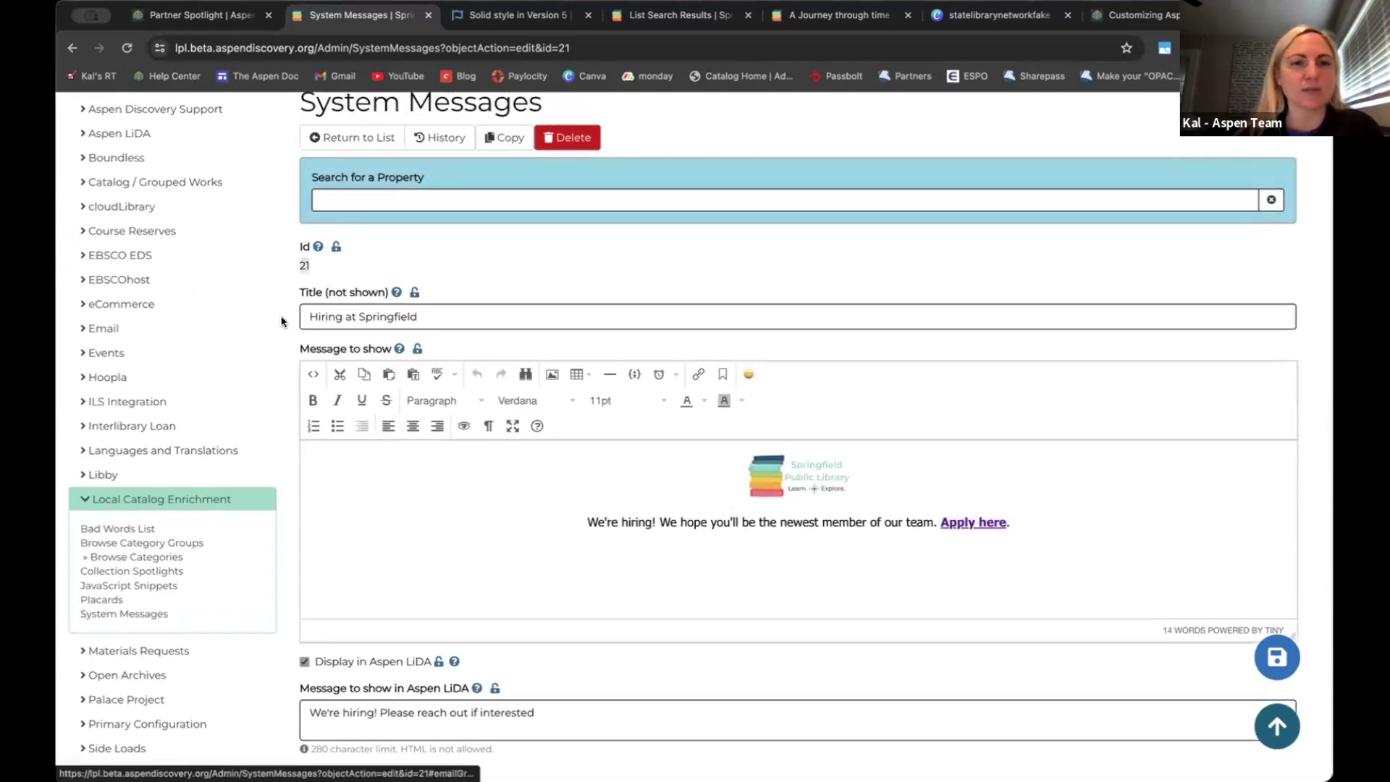
# Return to the system messages list and look through its entries and the batch, export and add options
pyautogui.click(352, 147)
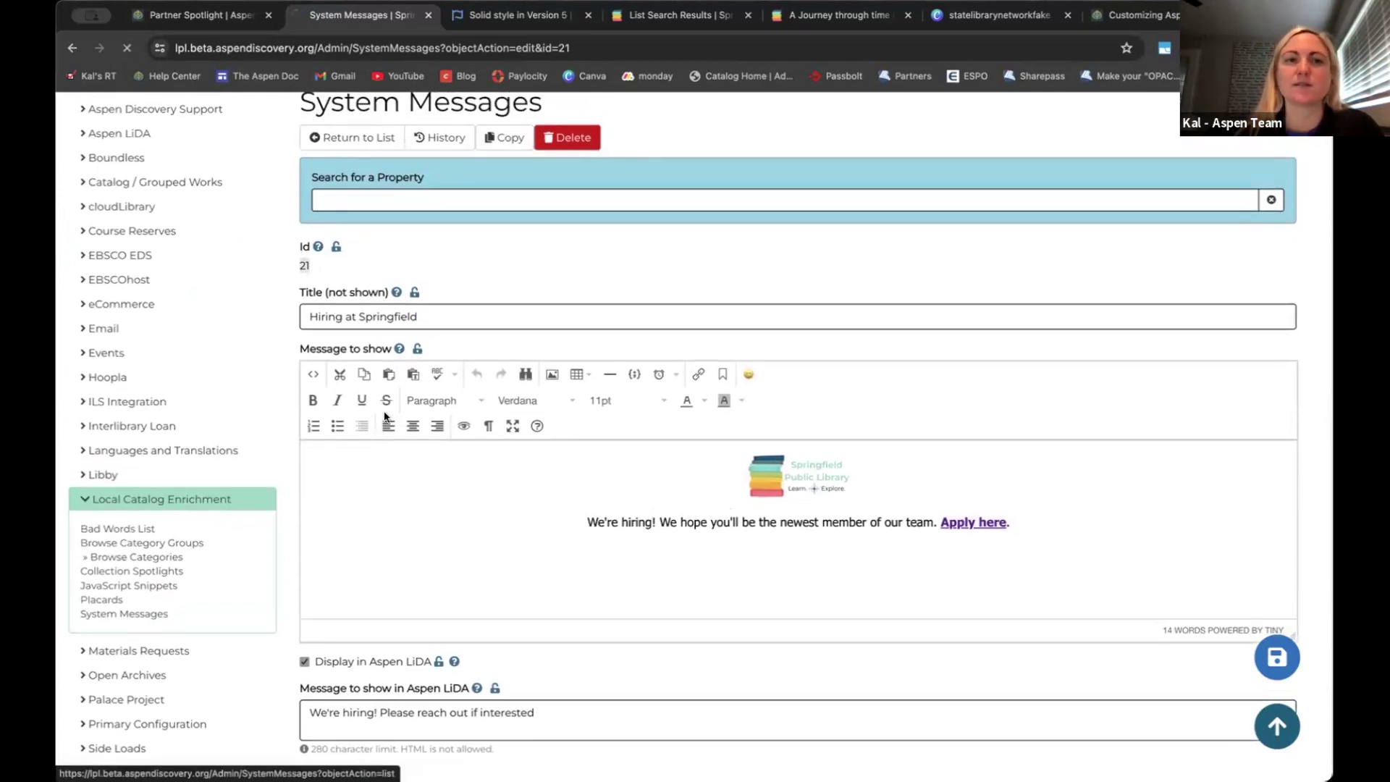
pyautogui.scroll(-3, 384, 410)
pyautogui.scroll(-2, 384, 411)
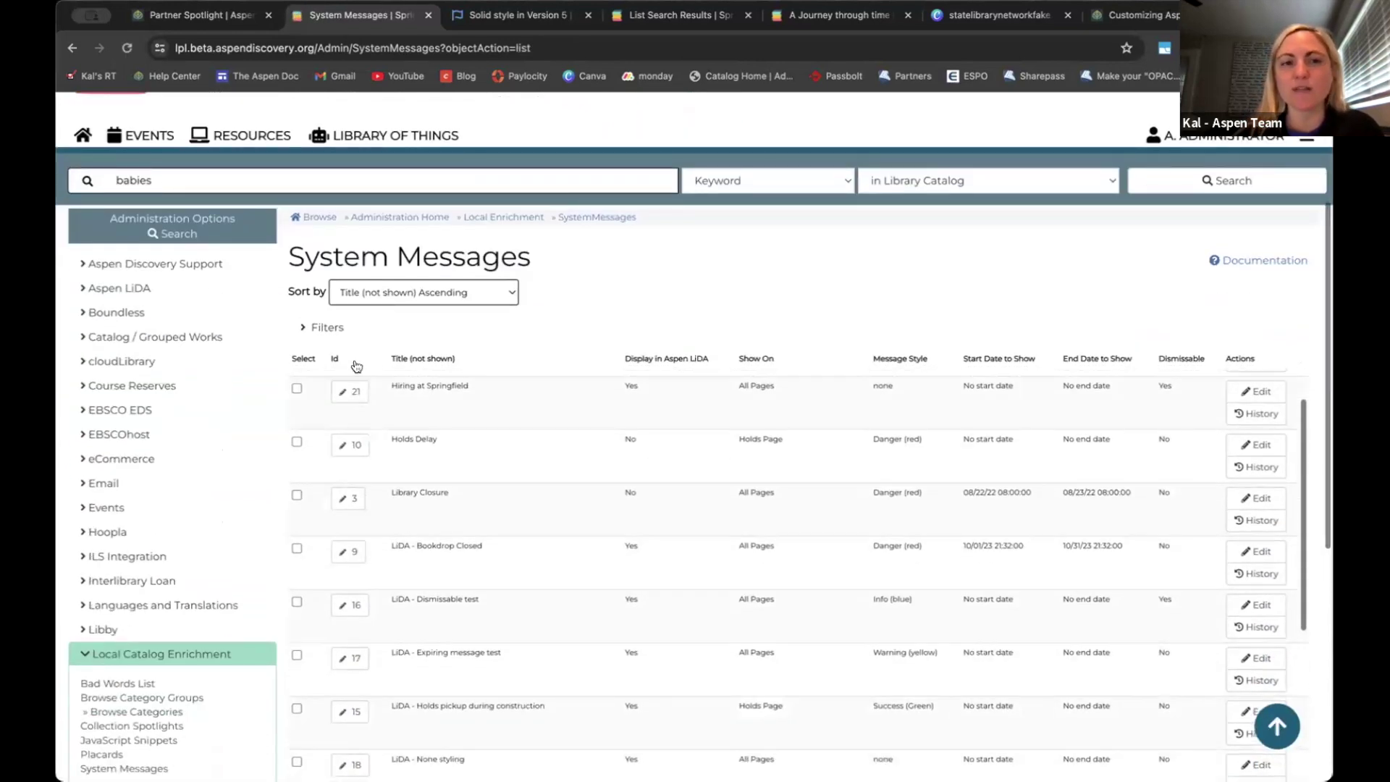
pyautogui.scroll(2, 351, 381)
pyautogui.scroll(-8, 349, 491)
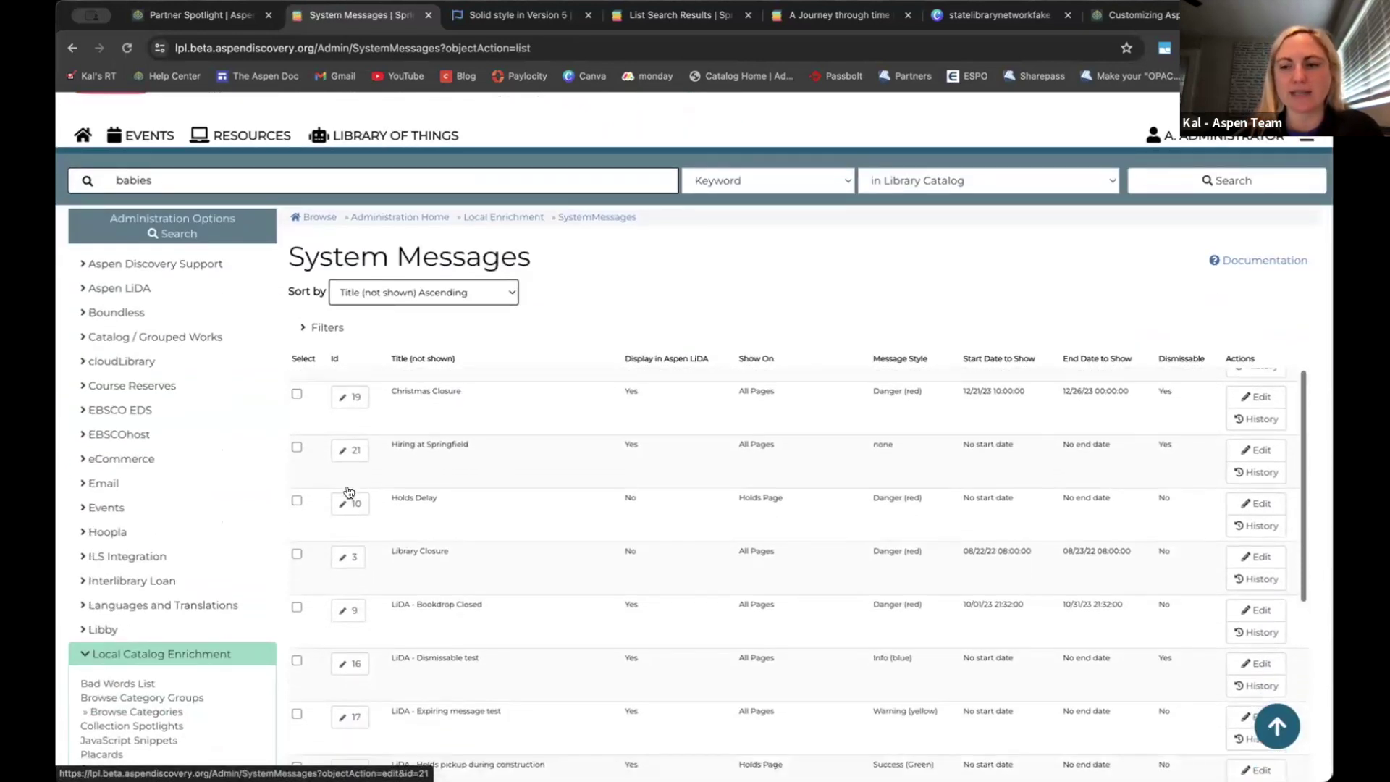
pyautogui.scroll(-3, 347, 491)
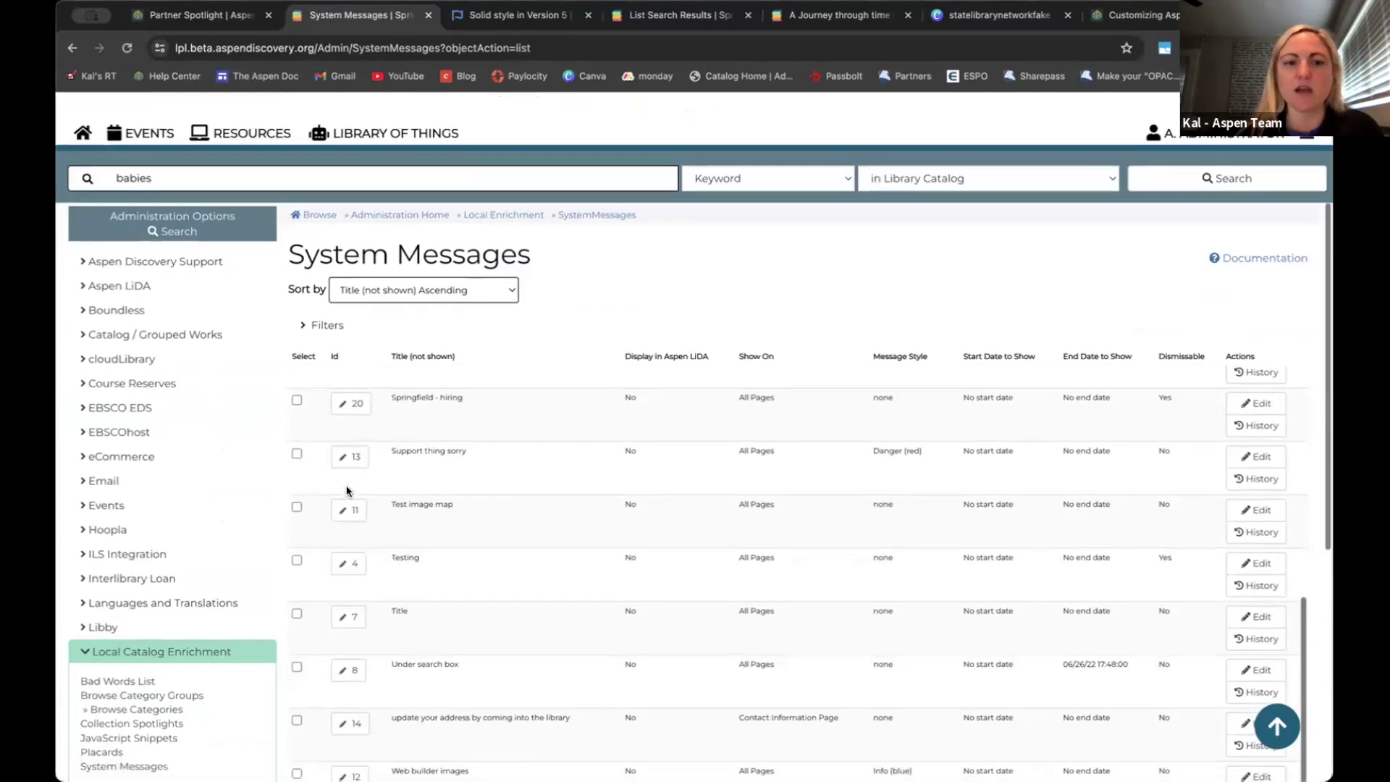
pyautogui.scroll(-3, 348, 491)
pyautogui.scroll(-1, 349, 491)
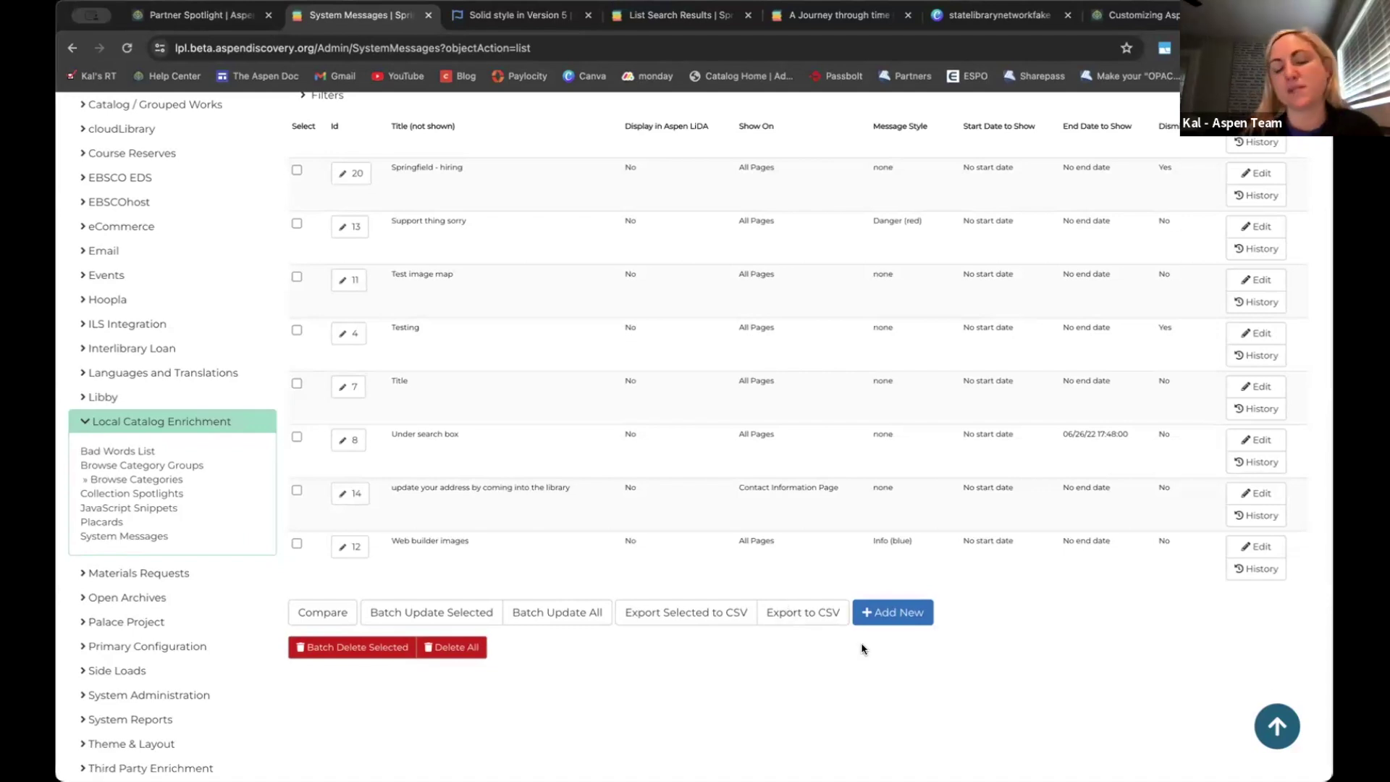
pyautogui.scroll(-1, 892, 577)
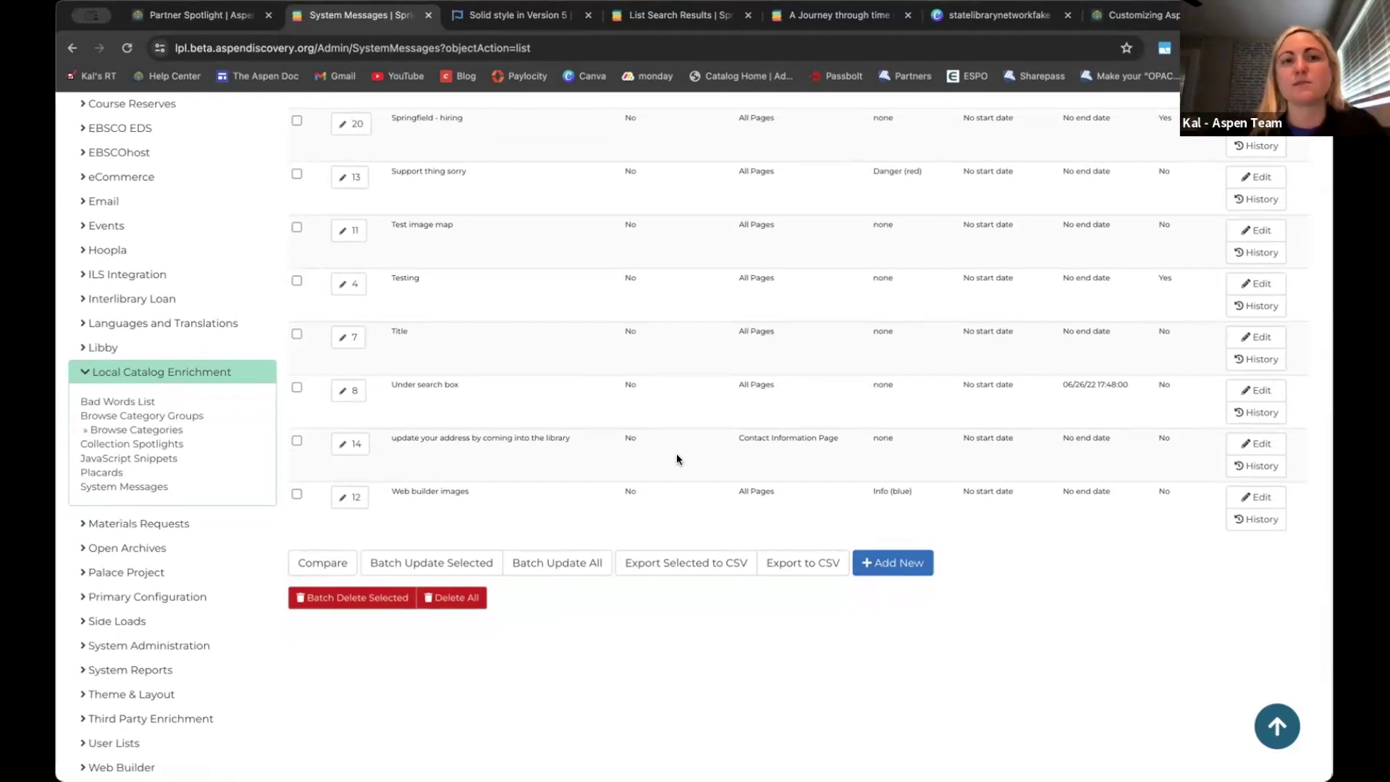
# Open a blank new system message form, look over its title, message and display fields, and return to the list
pyautogui.scroll(1, 468, 630)
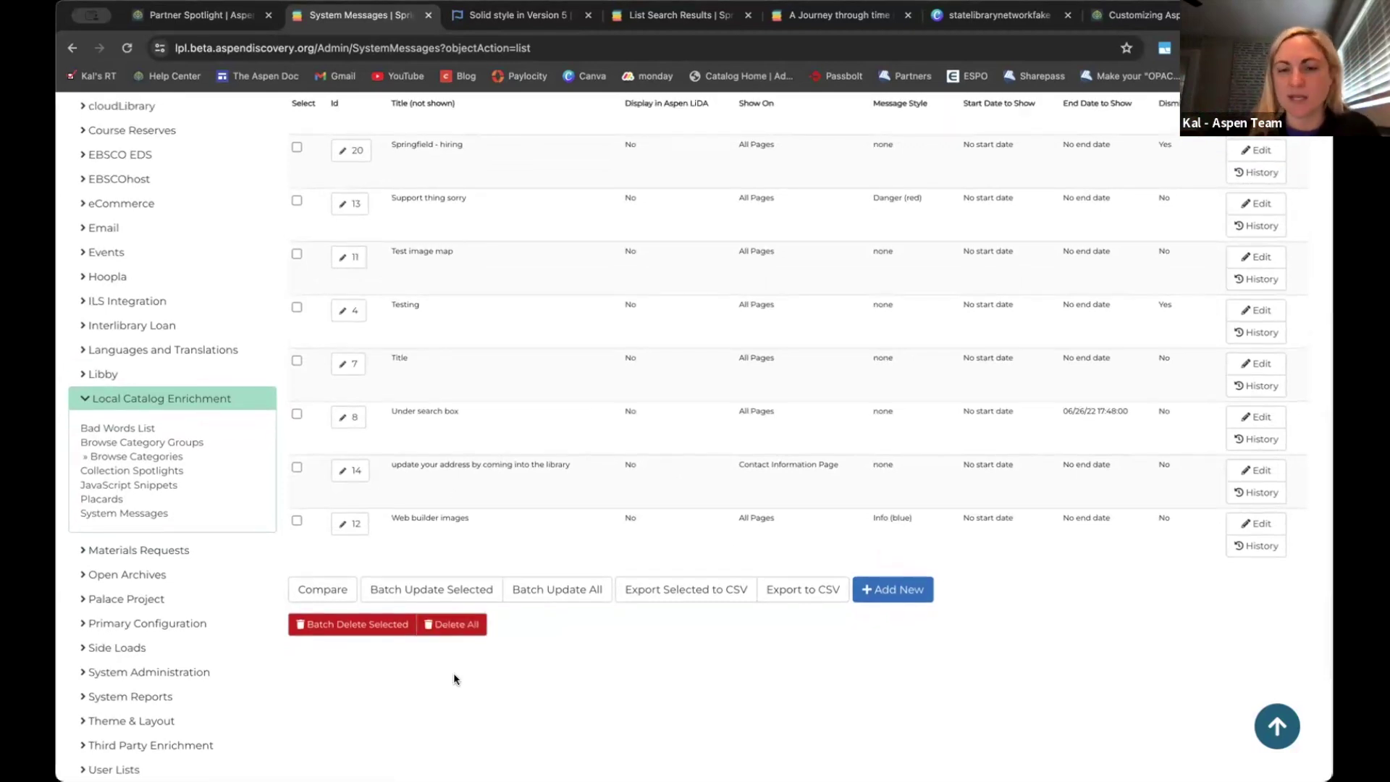
pyautogui.scroll(-1, 454, 679)
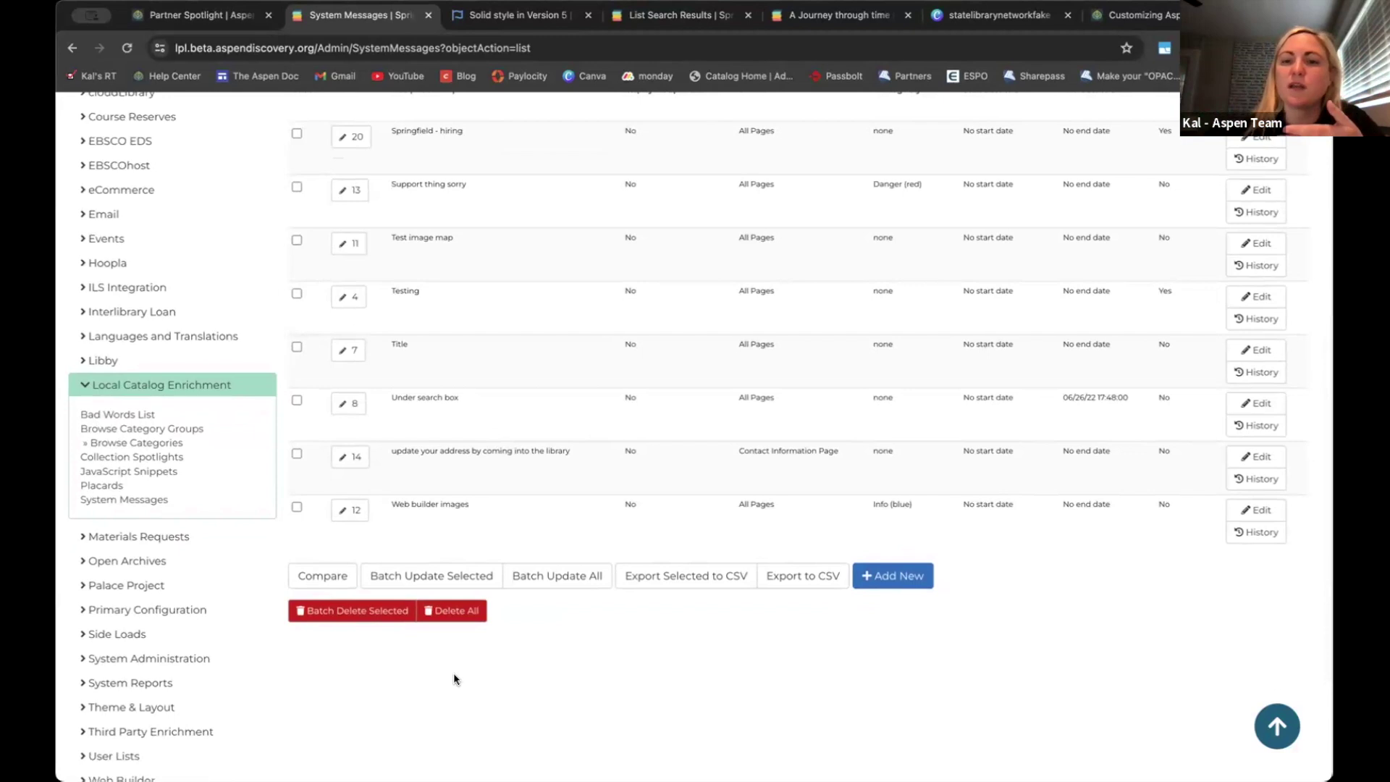
pyautogui.scroll(-1, 453, 680)
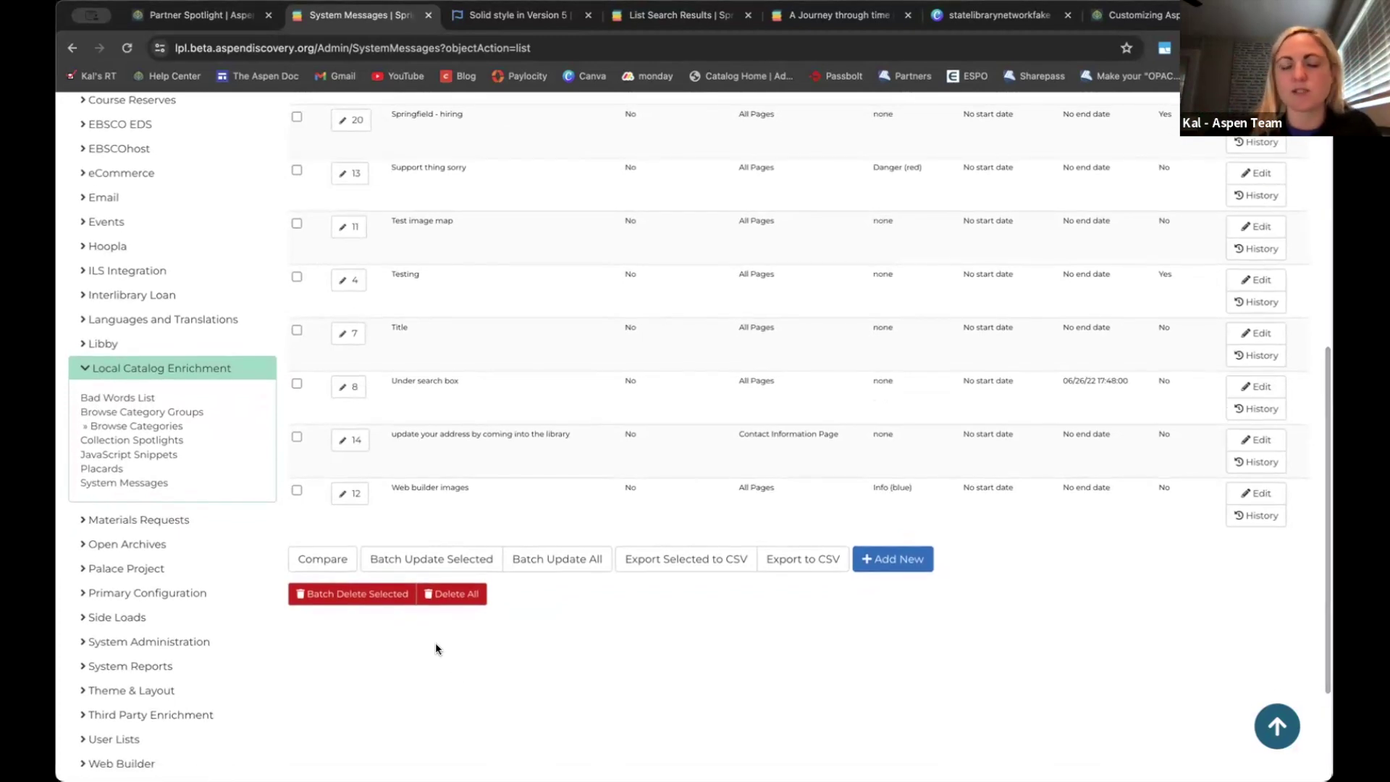
pyautogui.scroll(2, 436, 644)
pyautogui.scroll(3, 363, 270)
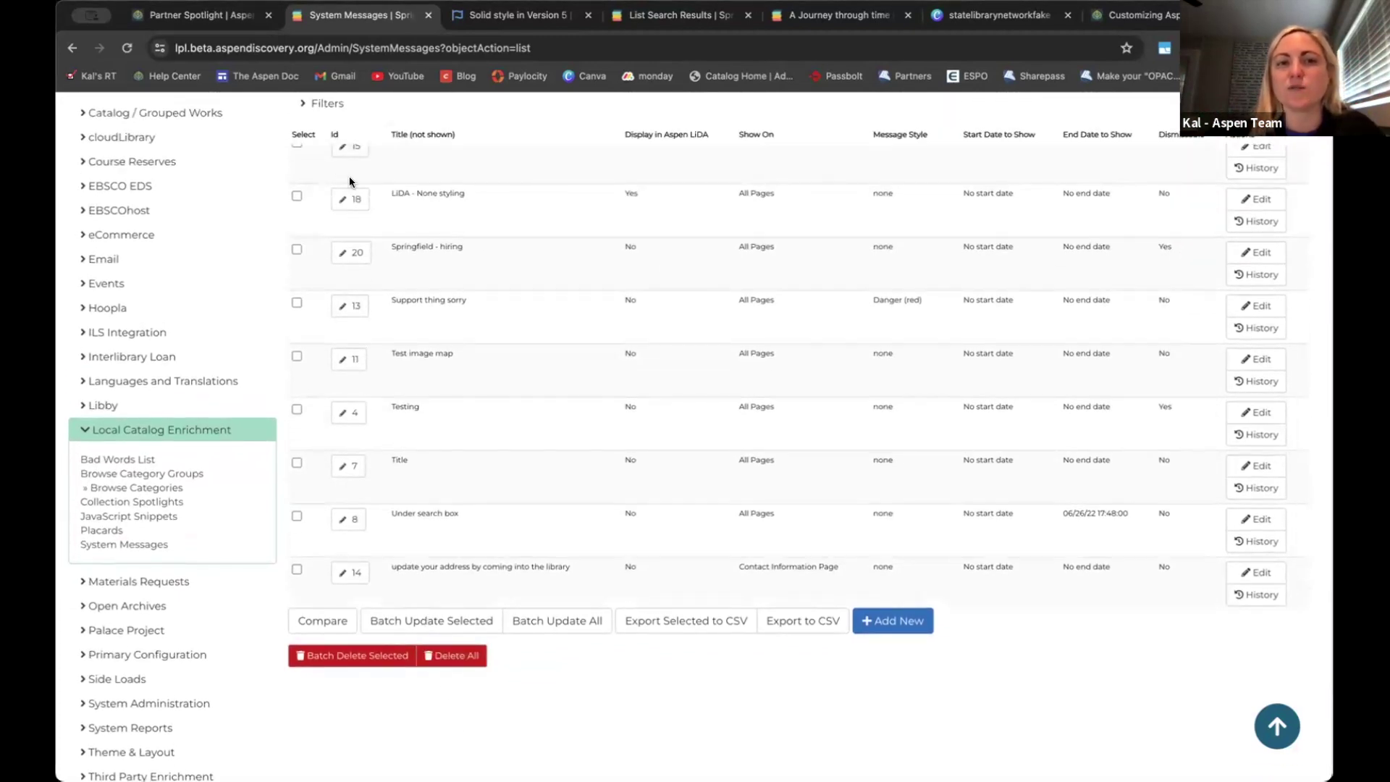
pyautogui.scroll(2, 540, 124)
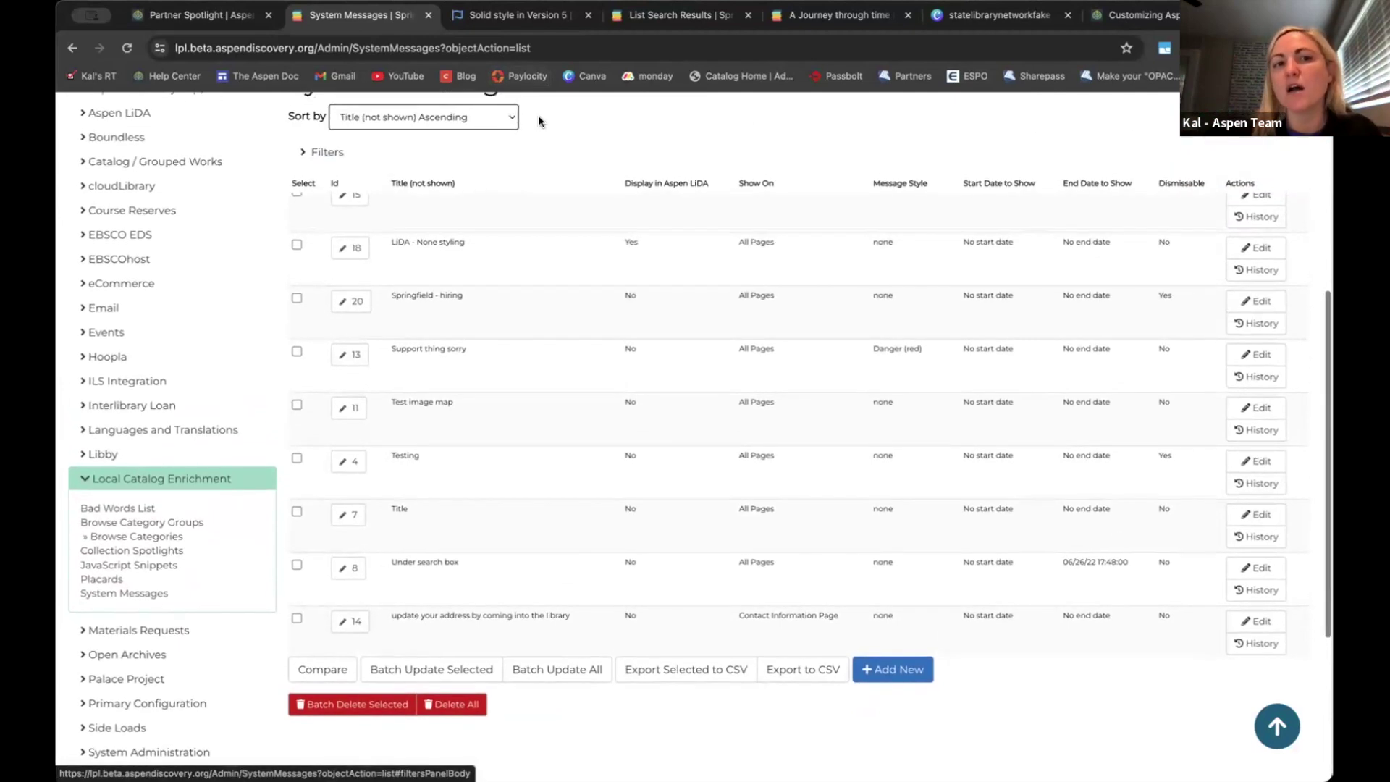
pyautogui.scroll(1, 517, 250)
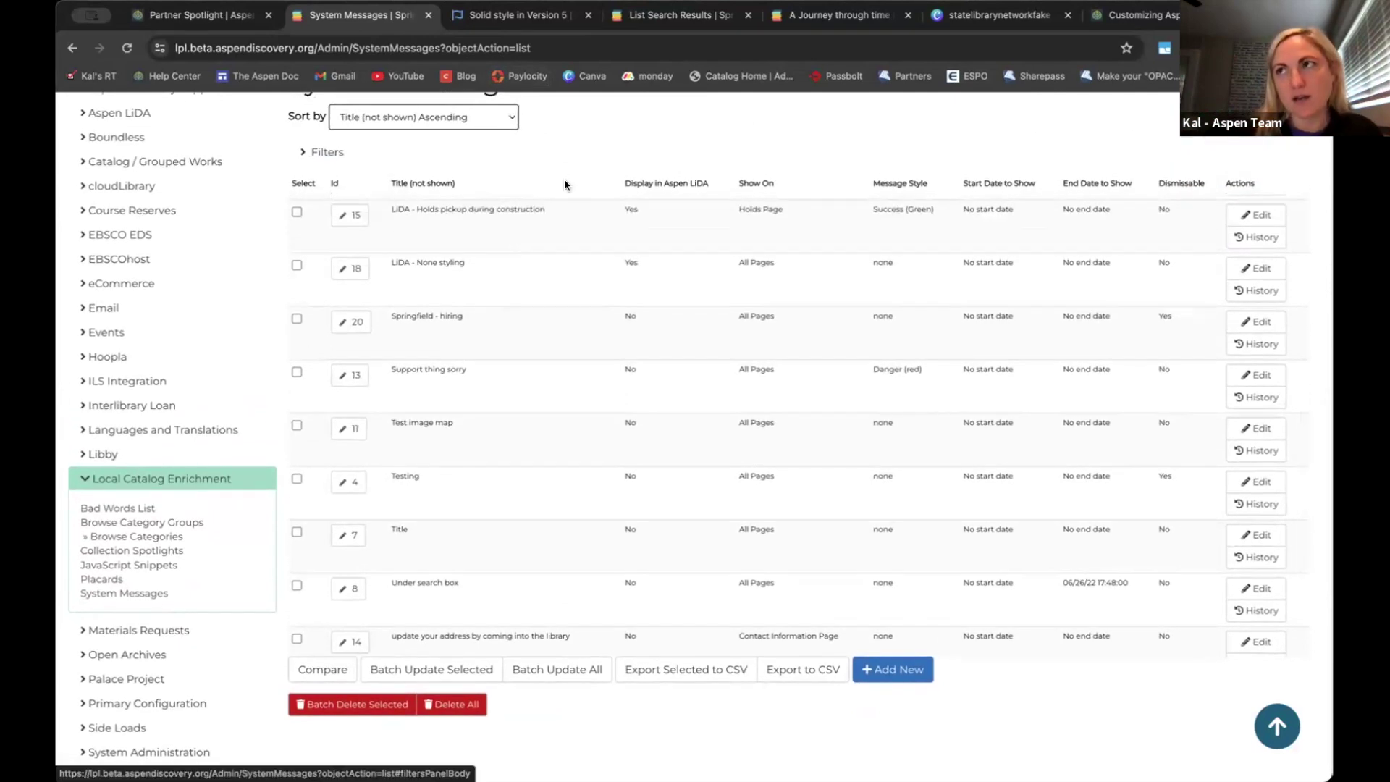
pyautogui.click(868, 669)
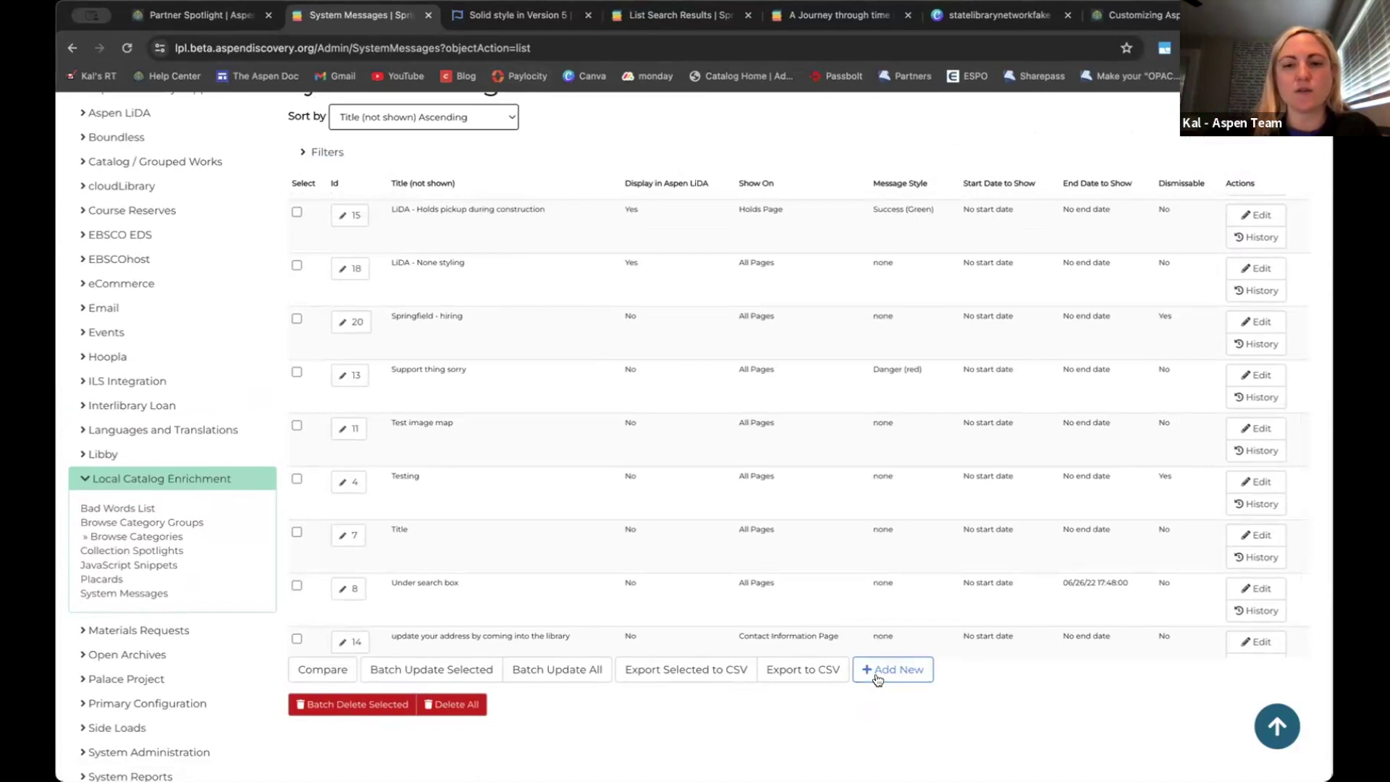
pyautogui.scroll(-3, 401, 433)
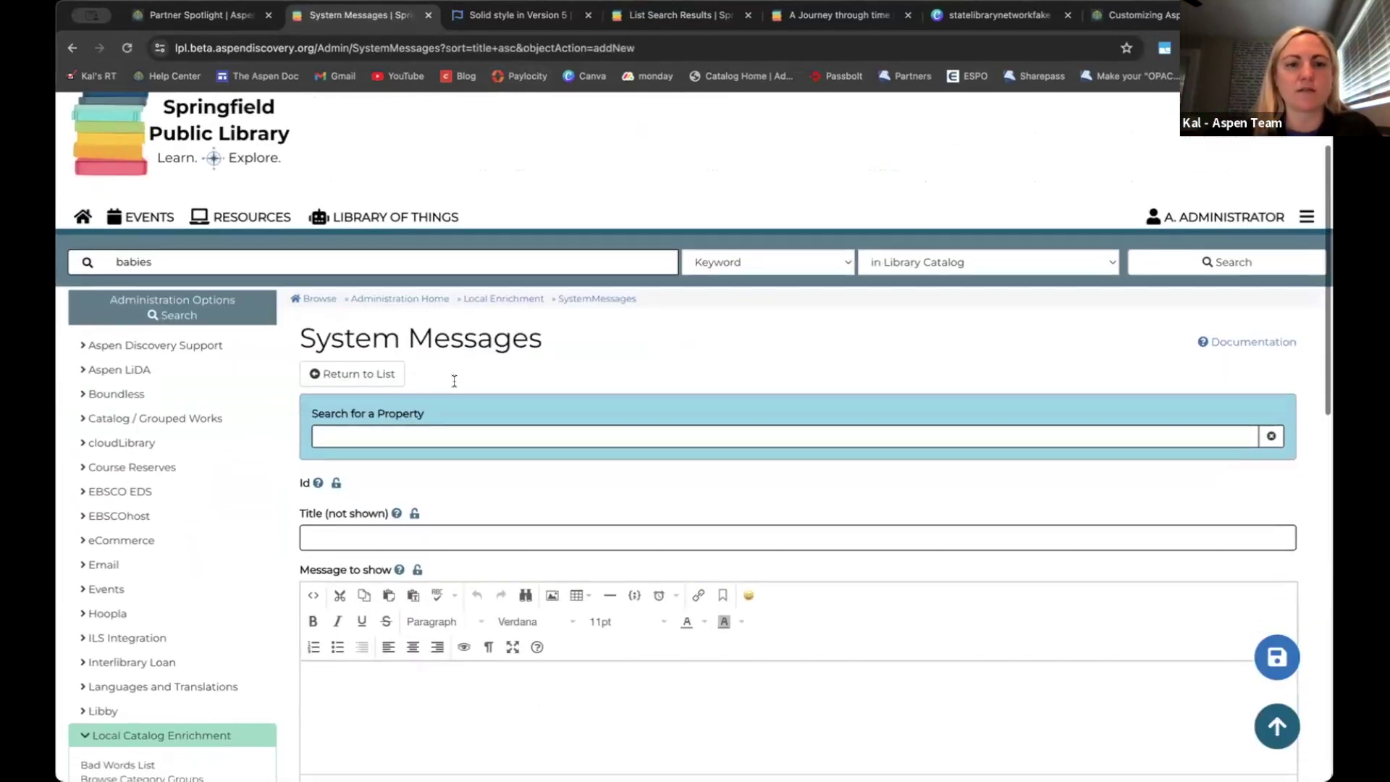
pyautogui.scroll(-5, 401, 427)
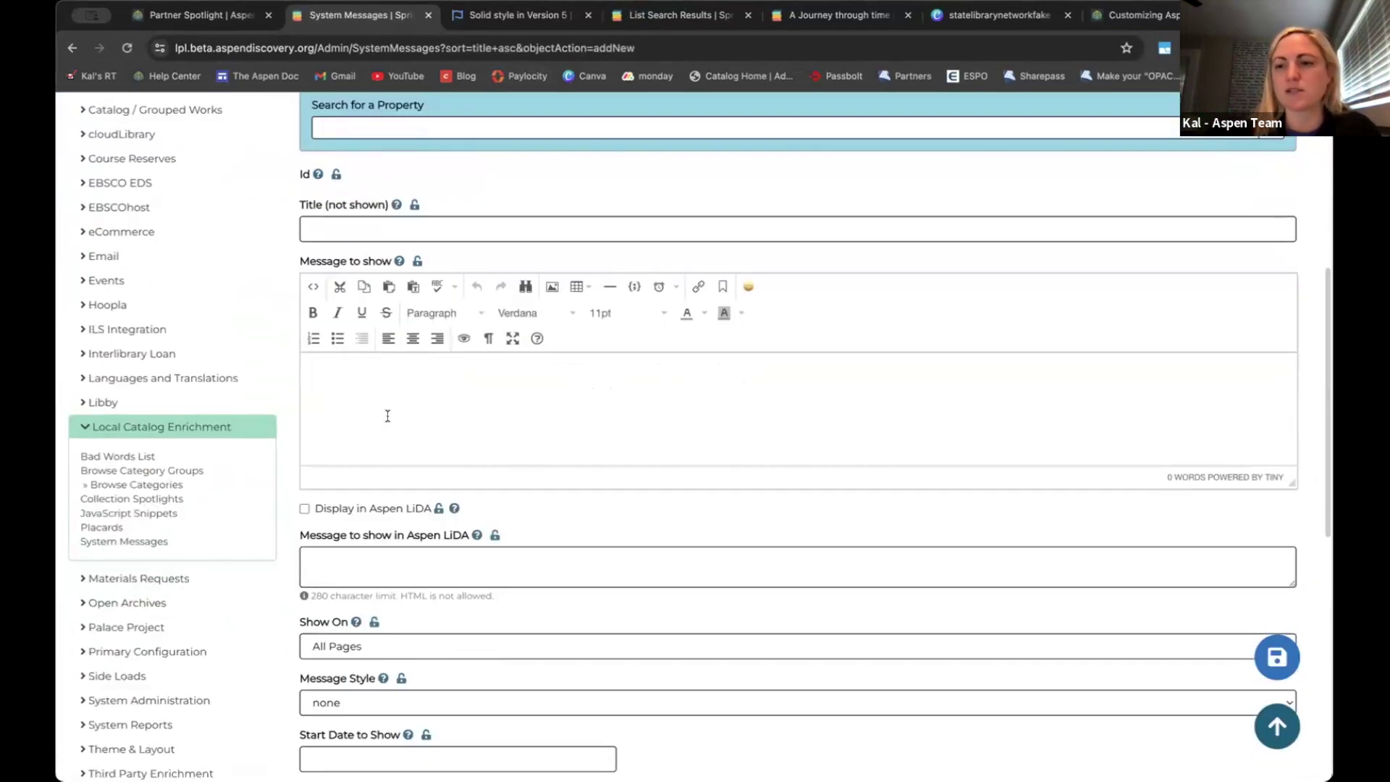
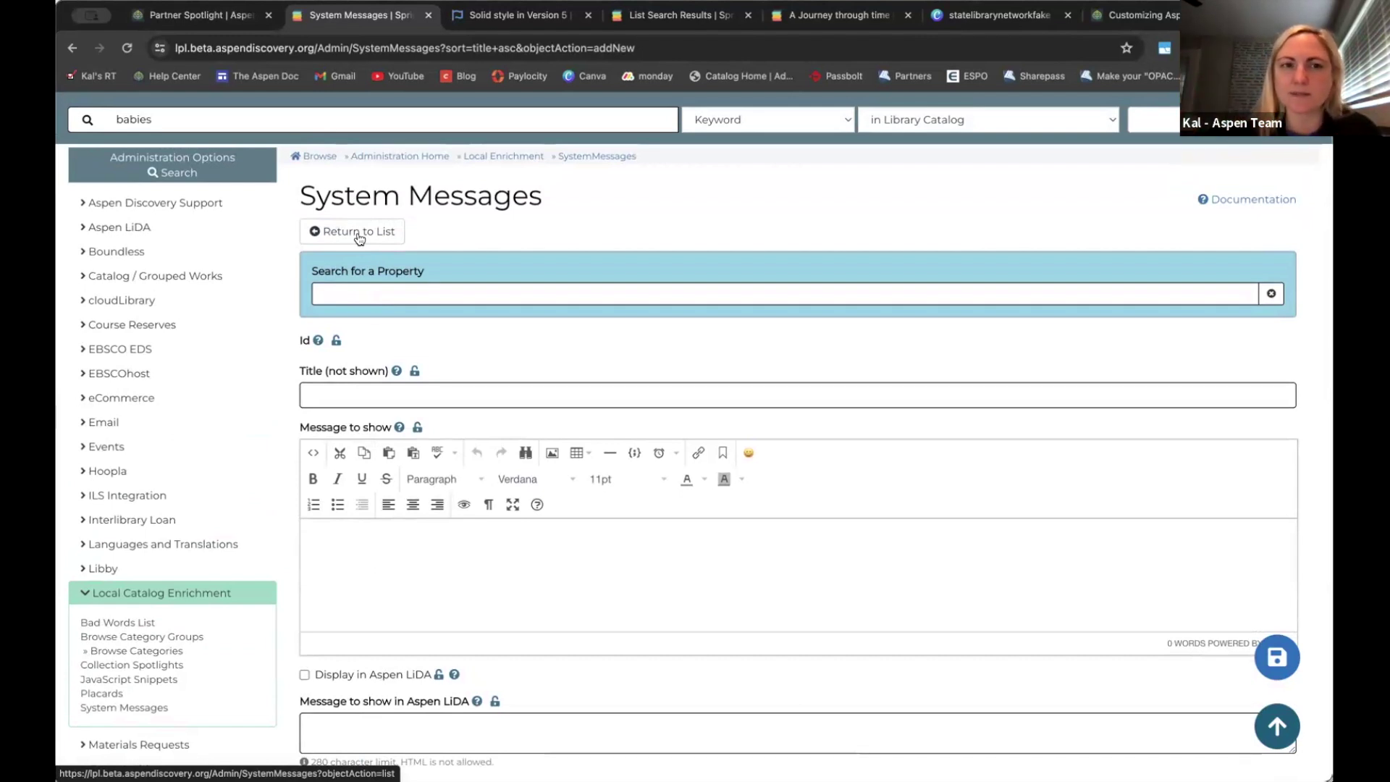
pyautogui.click(357, 235)
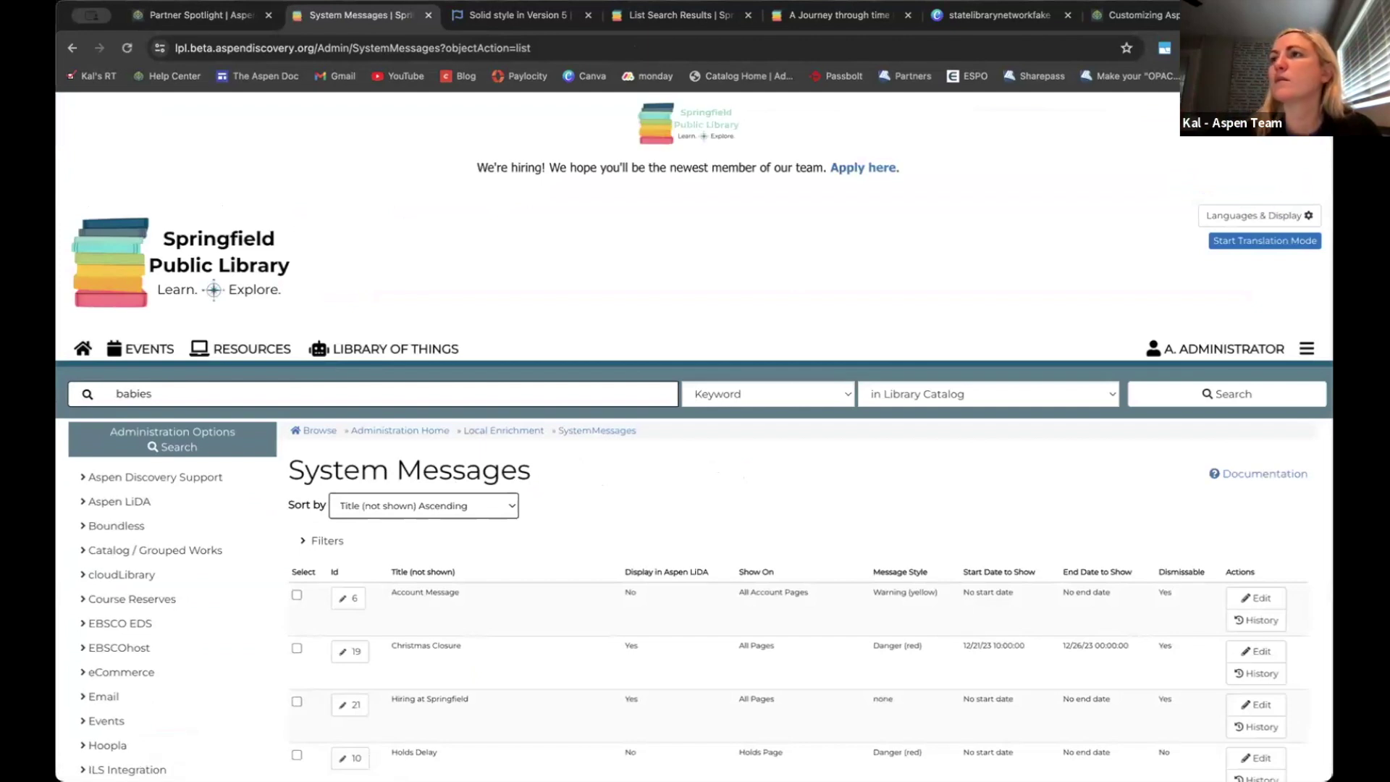
# Open the Account Message entry in the system messages list and start a copy of it
pyautogui.scroll(-2, 825, 431)
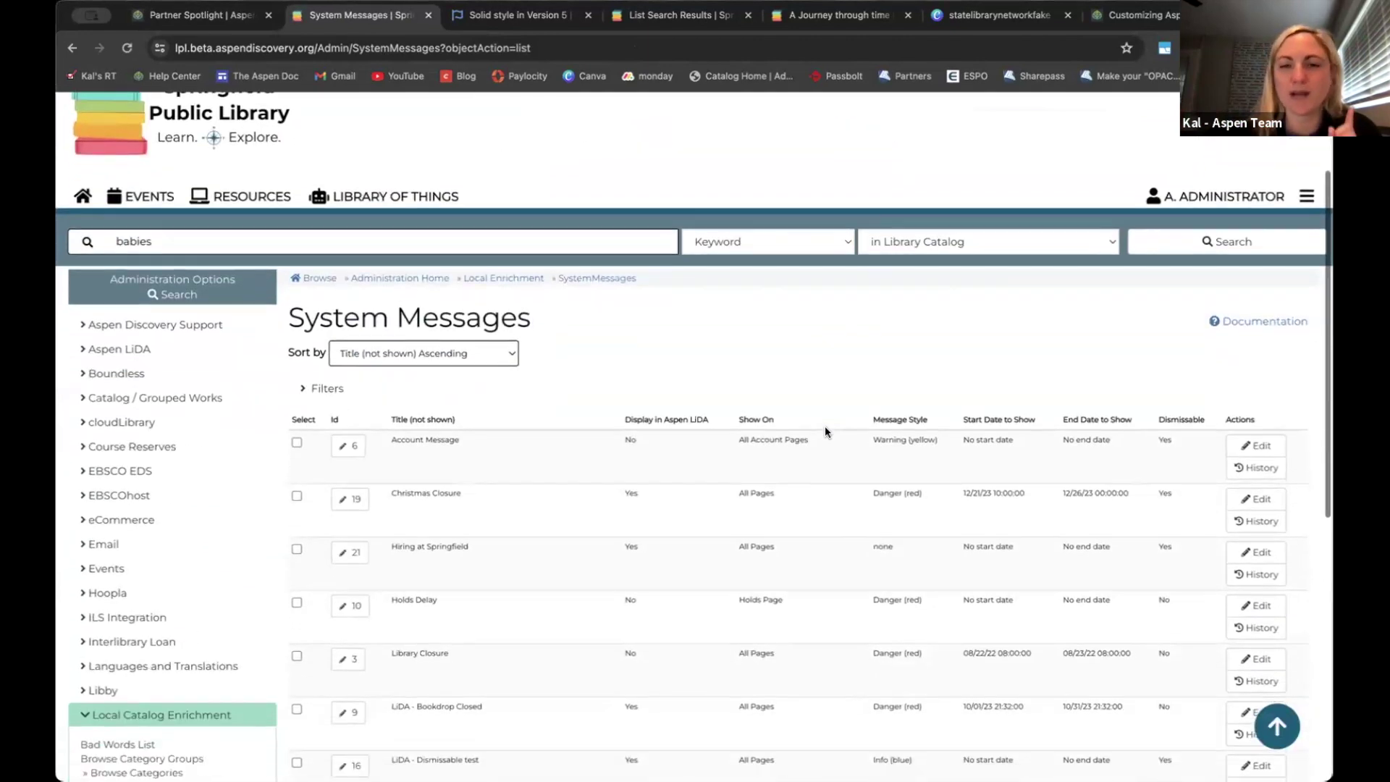
pyautogui.scroll(-2, 825, 403)
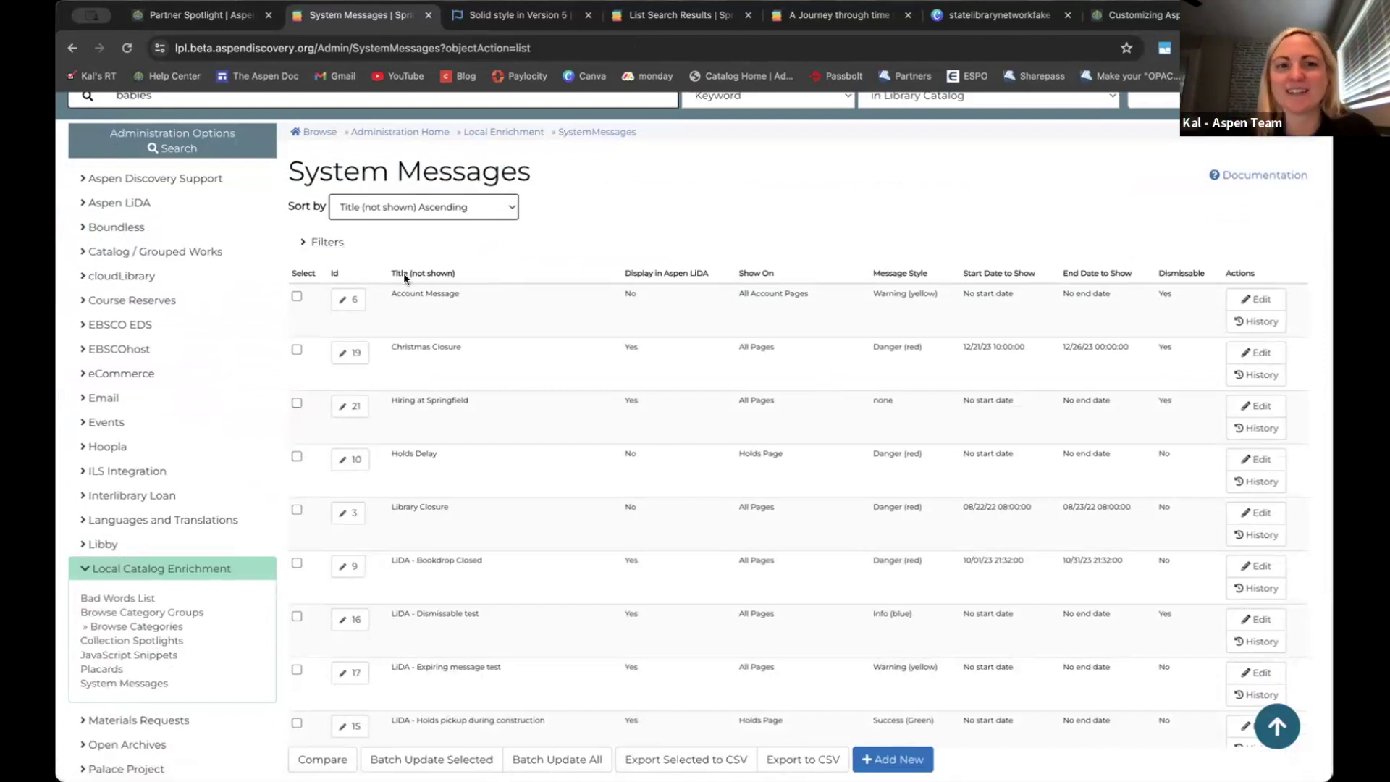
pyautogui.click(352, 303)
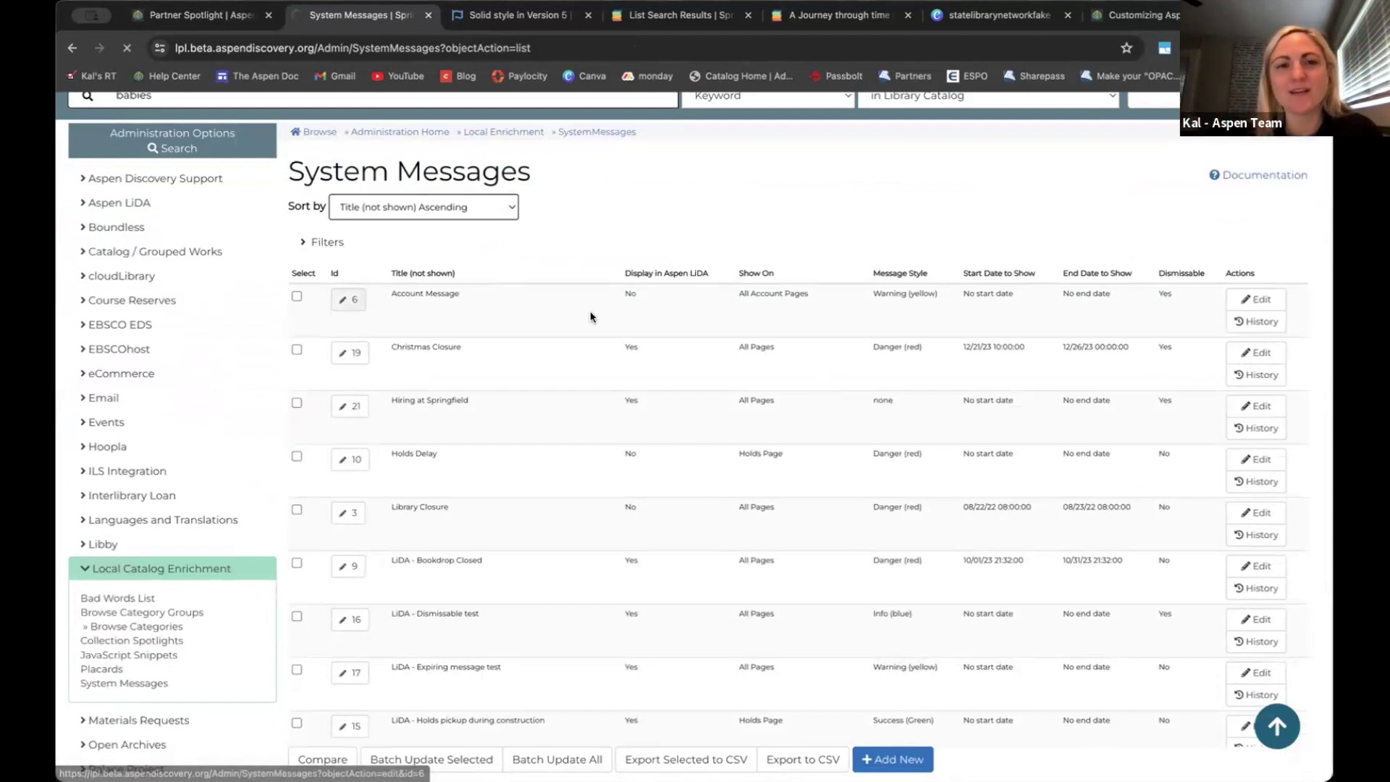
pyautogui.scroll(-3, 636, 301)
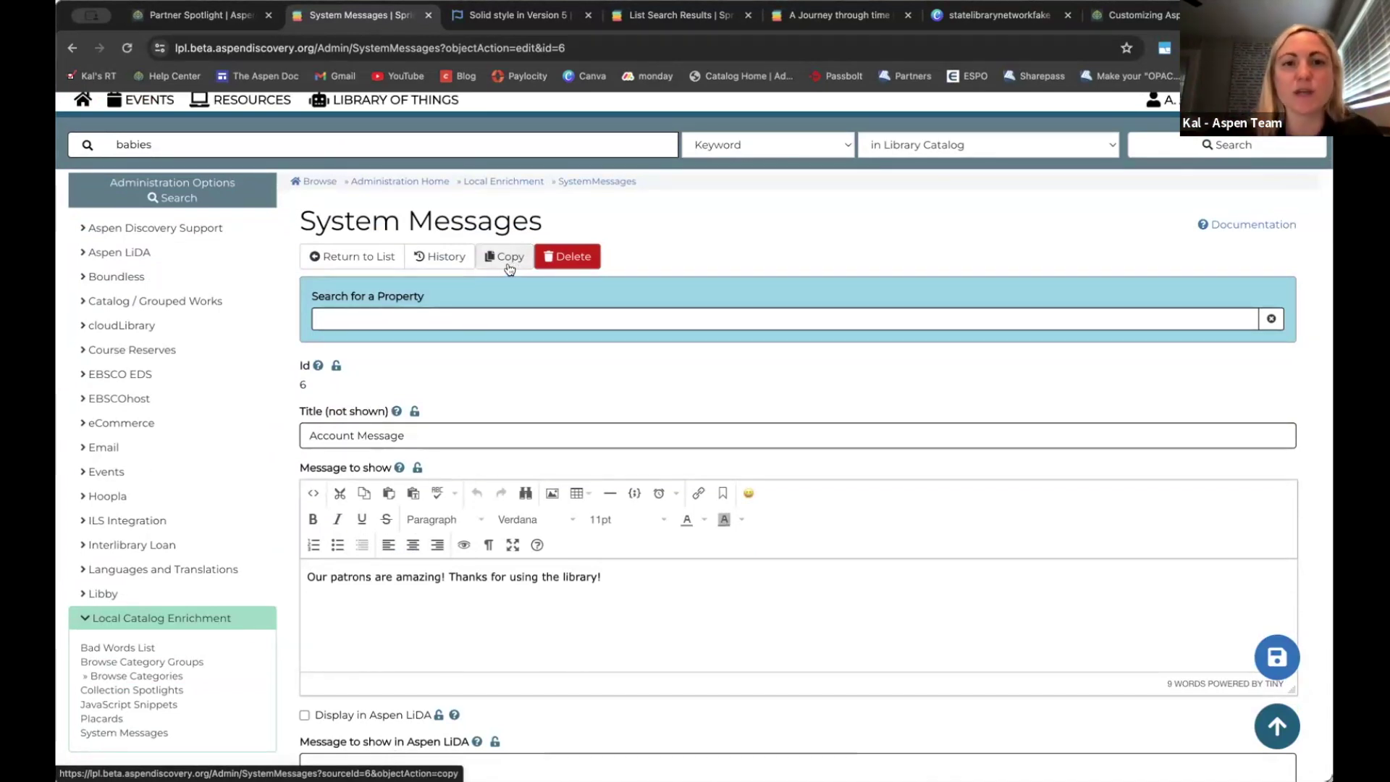
pyautogui.scroll(-1, 506, 272)
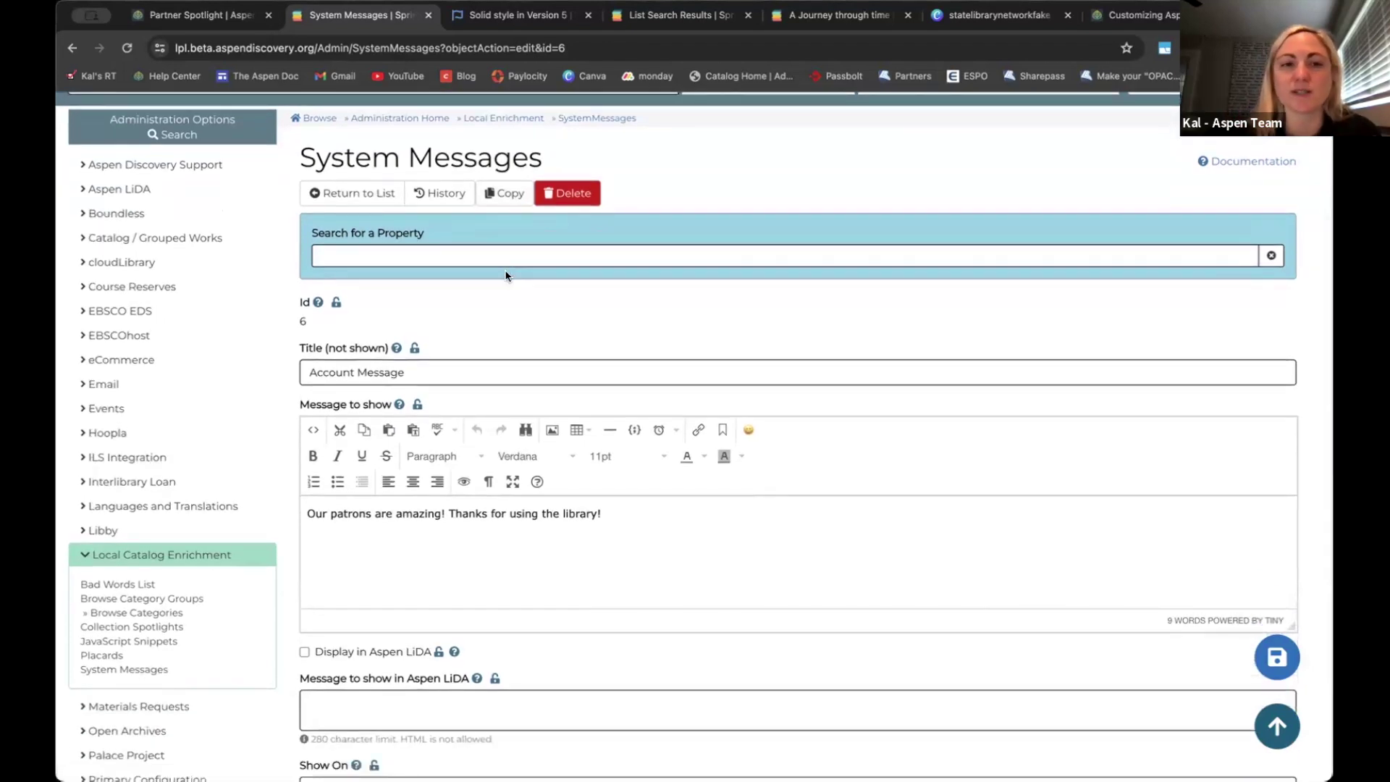
pyautogui.click(506, 194)
# Examine the copied account message's title, body text, Aspen LiDA, Show On, style and date fields
pyautogui.scroll(-4, 624, 368)
pyautogui.click(608, 470)
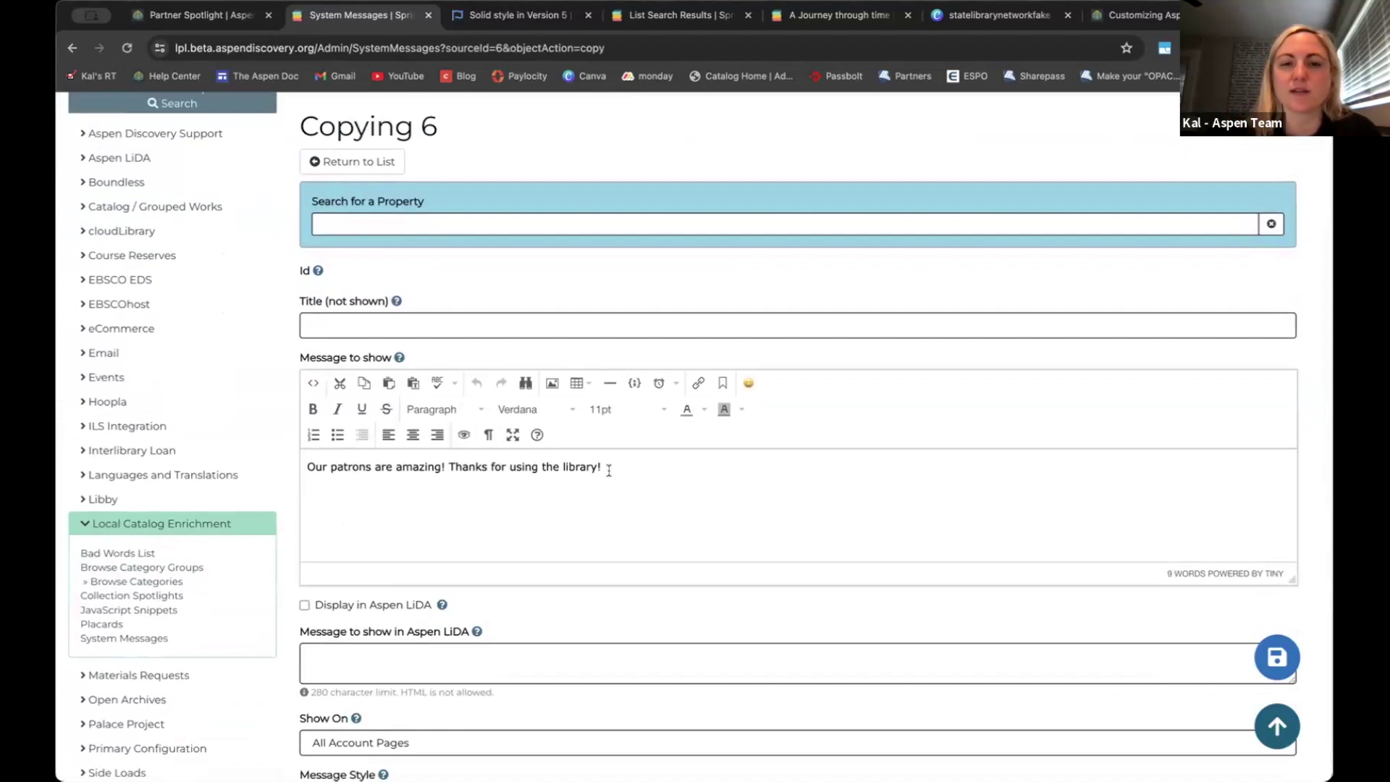
pyautogui.keyDown('shift'); pyautogui.click(301, 471); pyautogui.keyUp('shift')
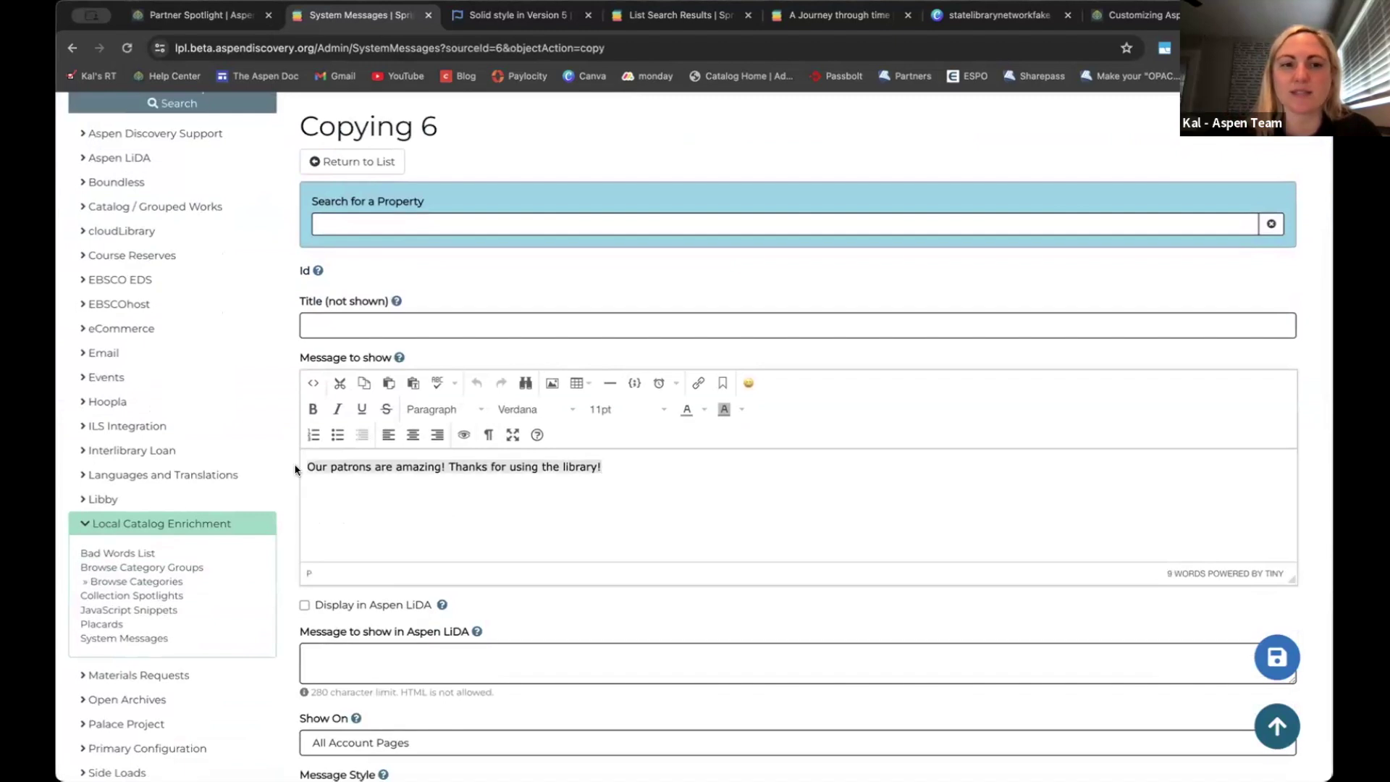
pyautogui.click(330, 330)
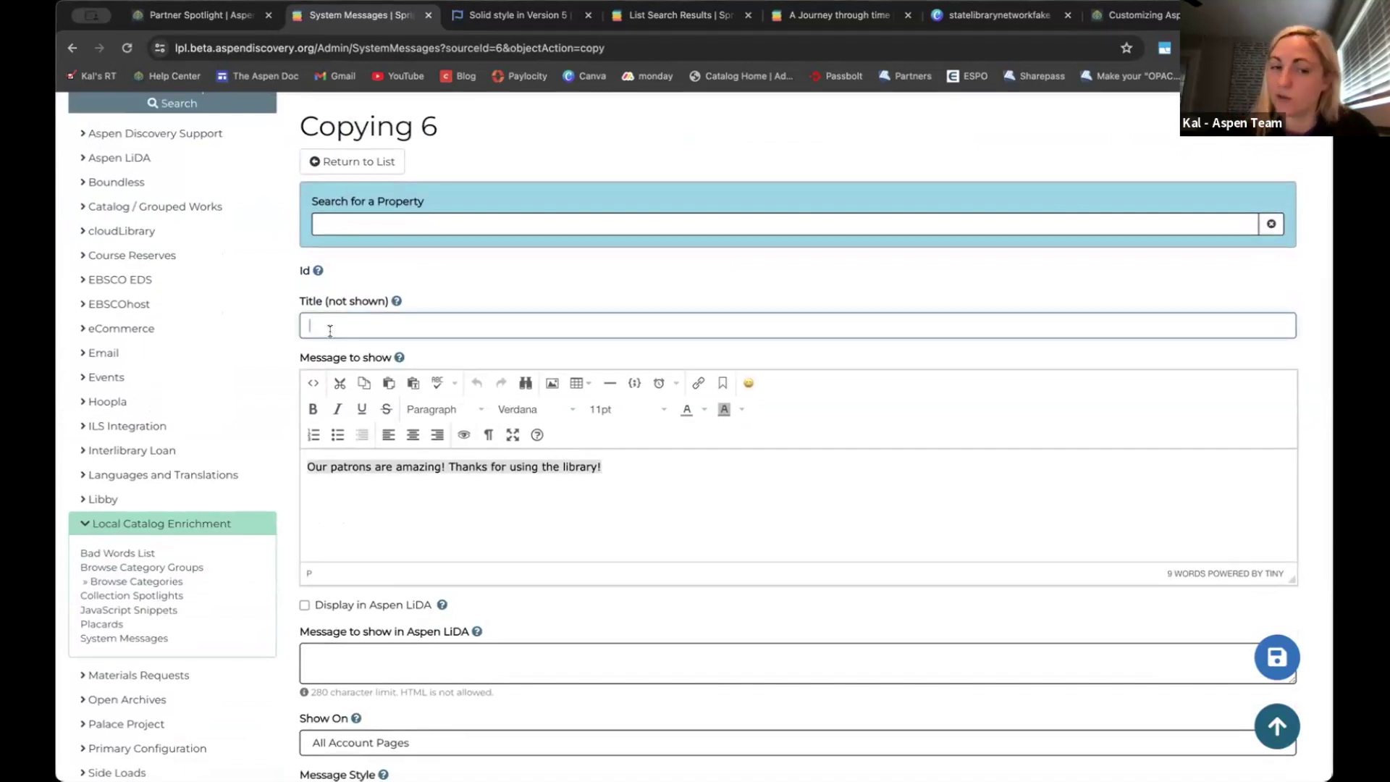
pyautogui.scroll(-1, 330, 331)
pyautogui.scroll(-3, 329, 492)
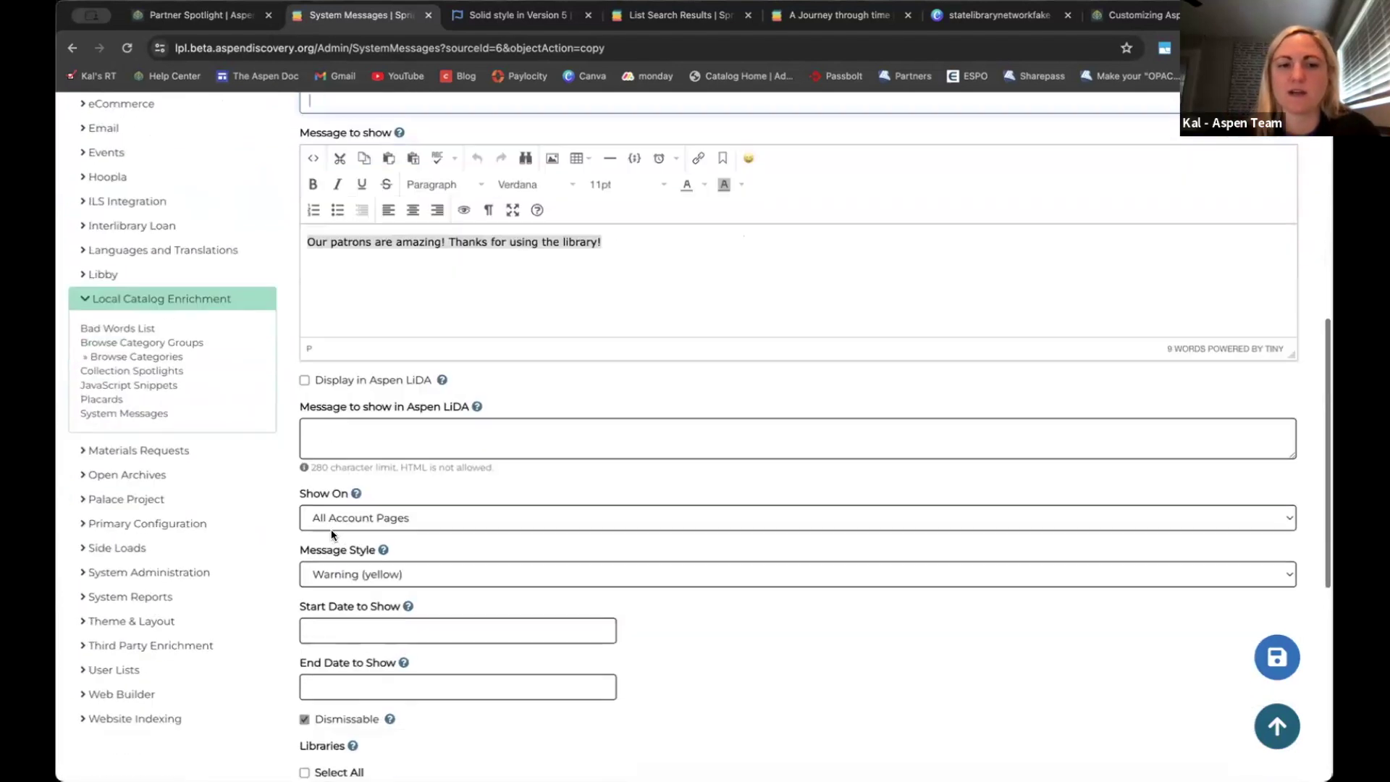
pyautogui.scroll(-2, 332, 534)
pyautogui.scroll(3, 332, 534)
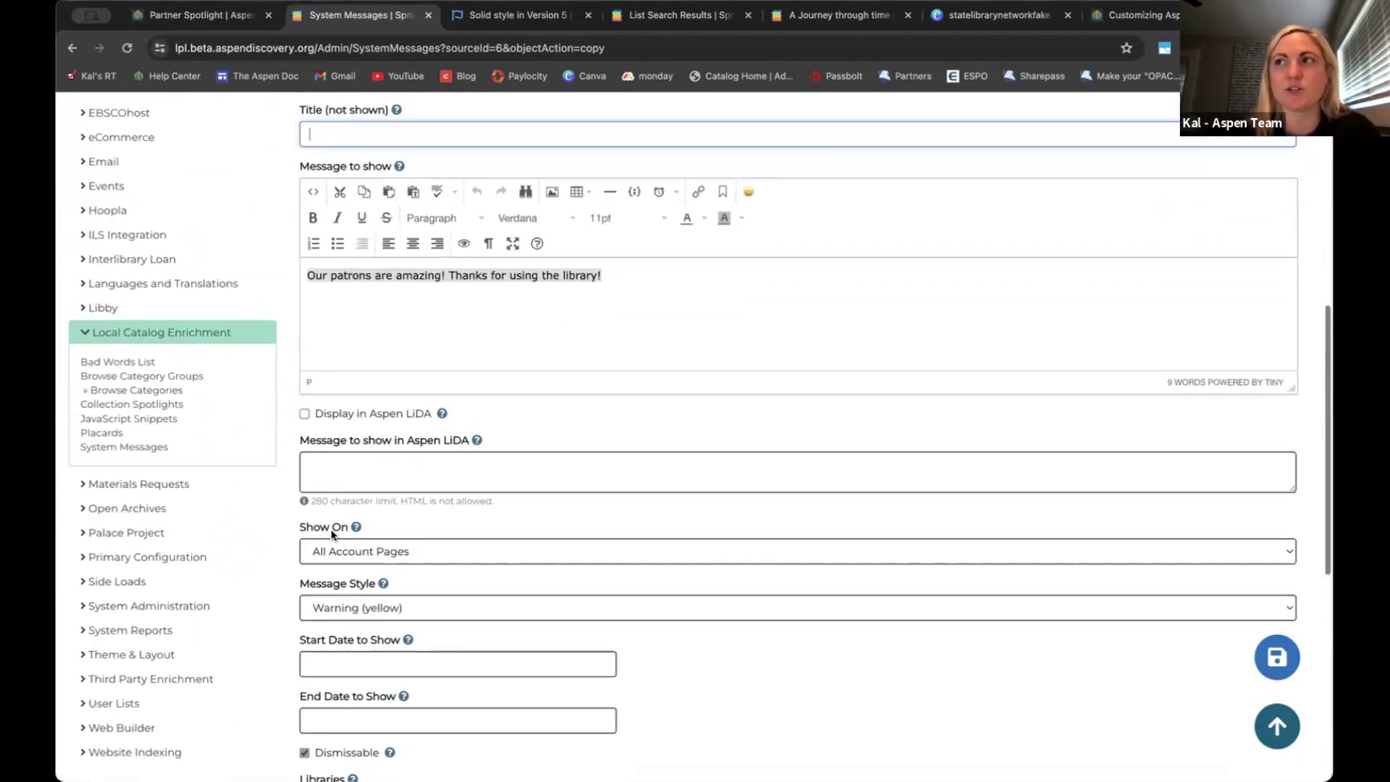
pyautogui.scroll(4, 332, 534)
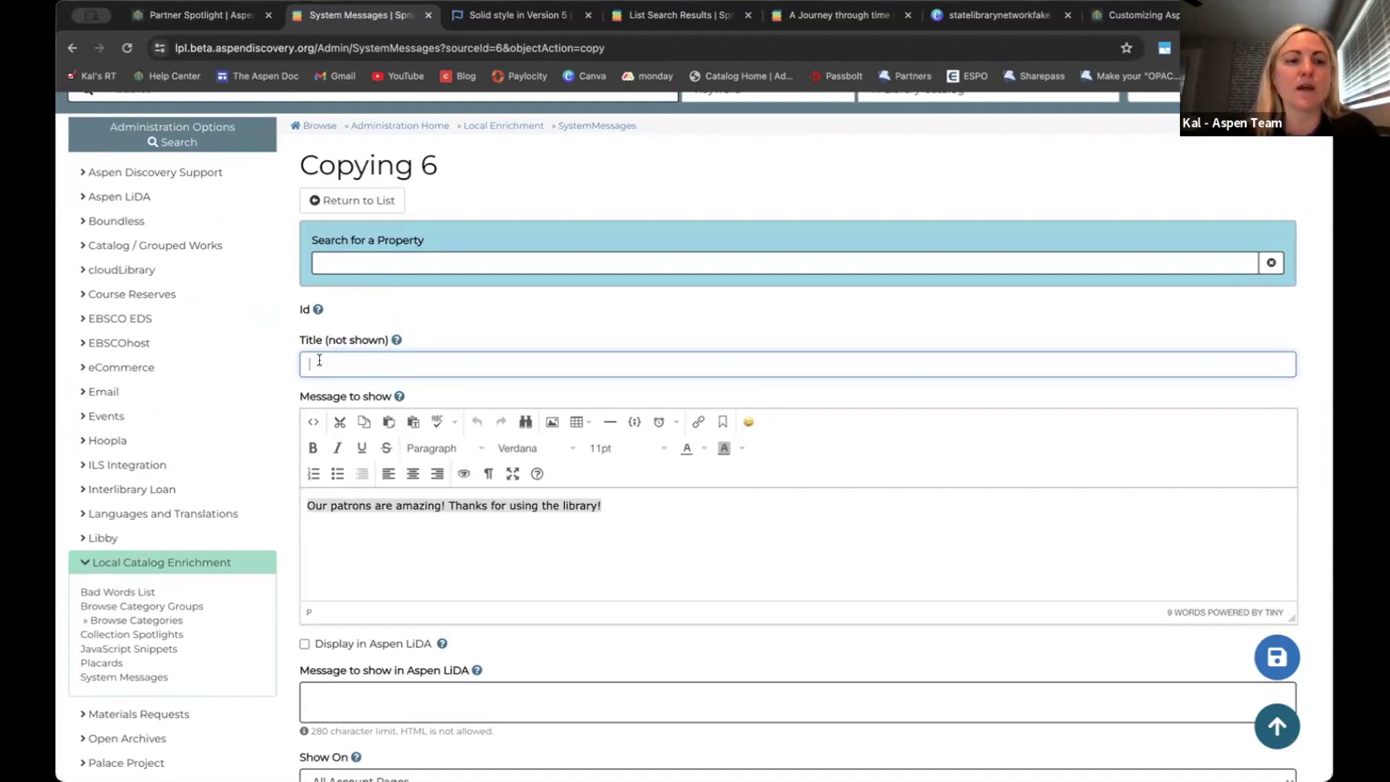
# Open the Consumer Reports placard with ID 29 from the placards list and start a copy of it
pyautogui.click(93, 664)
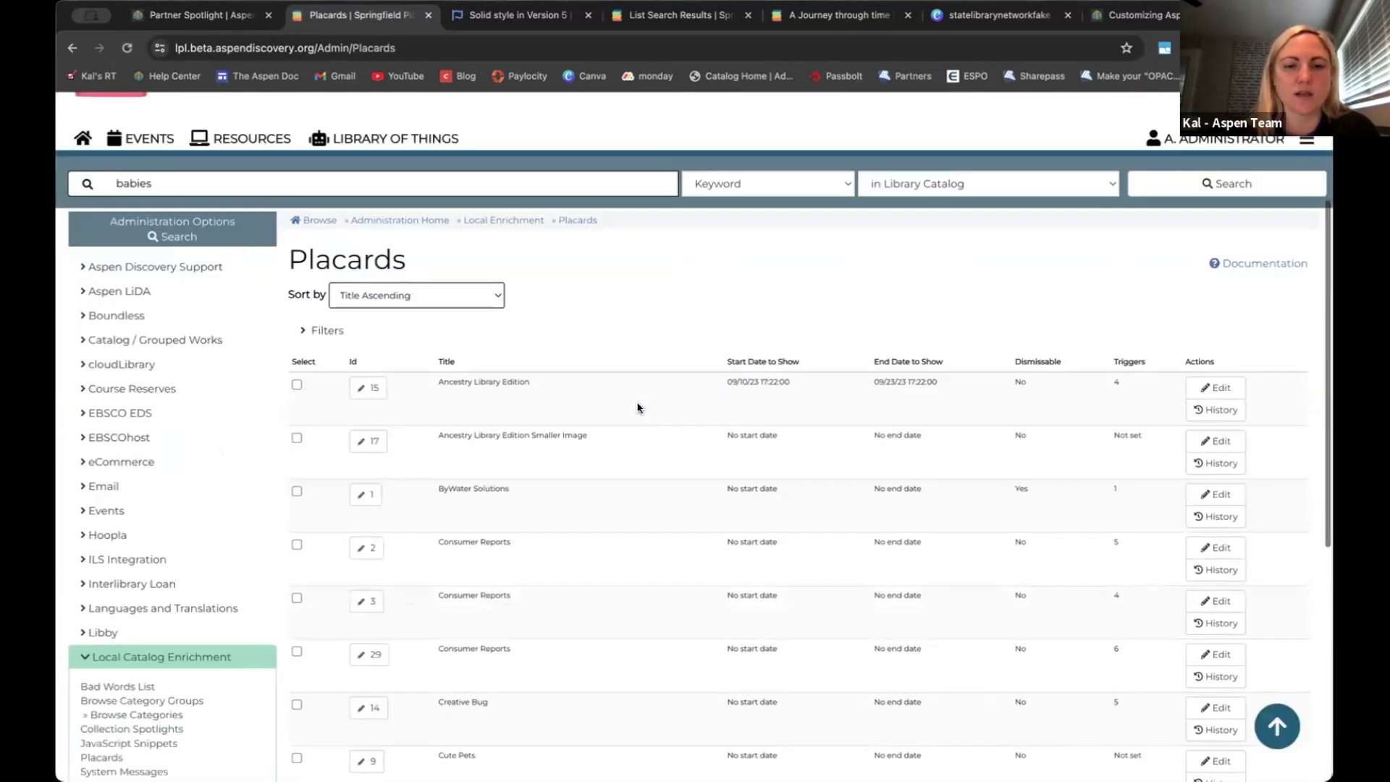
pyautogui.click(369, 654)
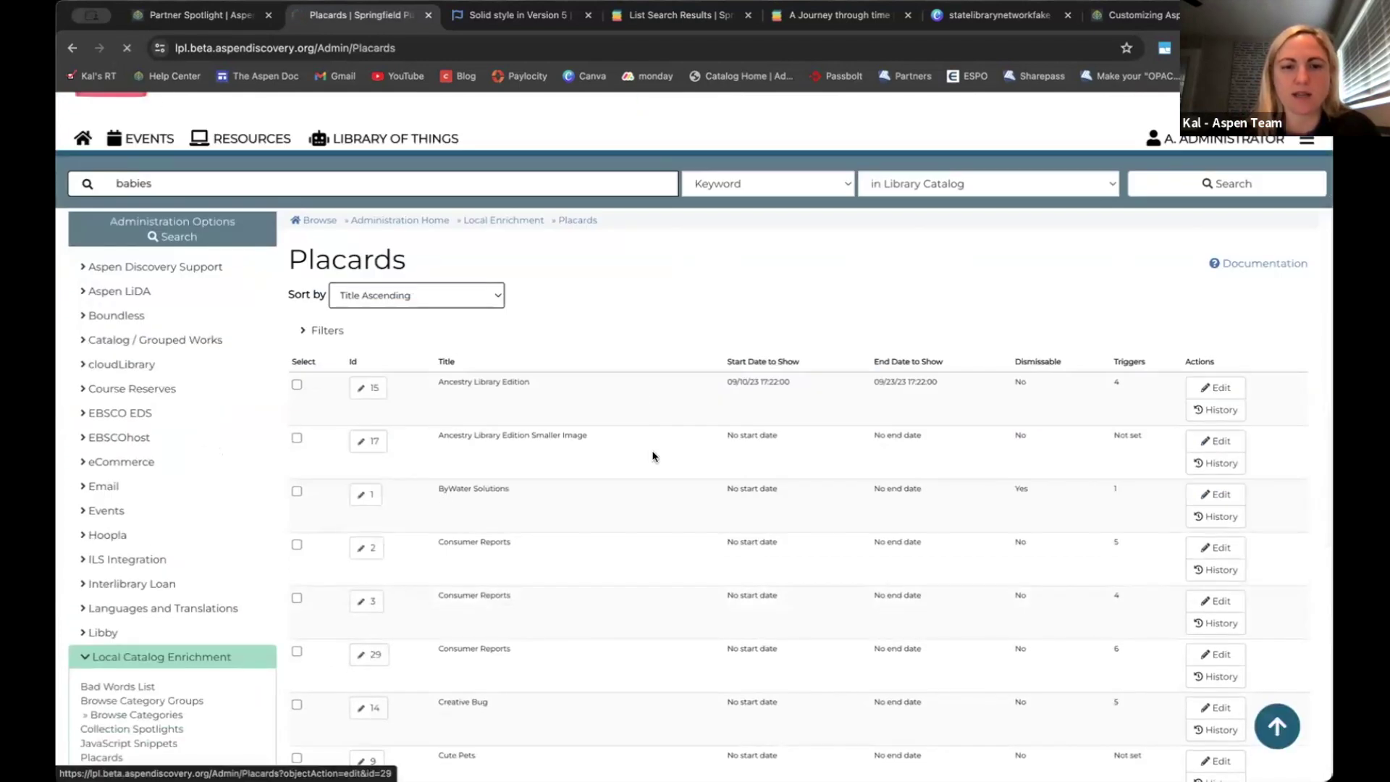
pyautogui.scroll(-2, 549, 298)
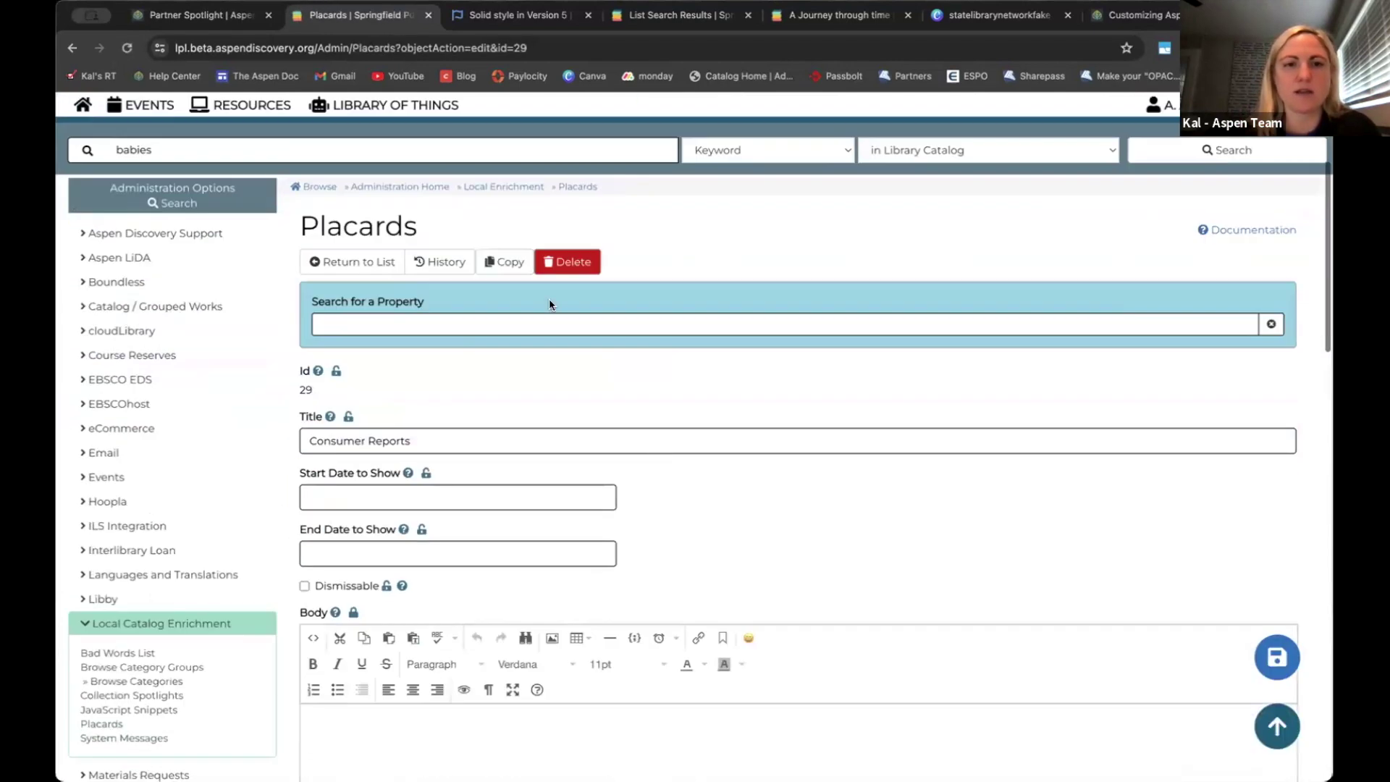
pyautogui.click(505, 263)
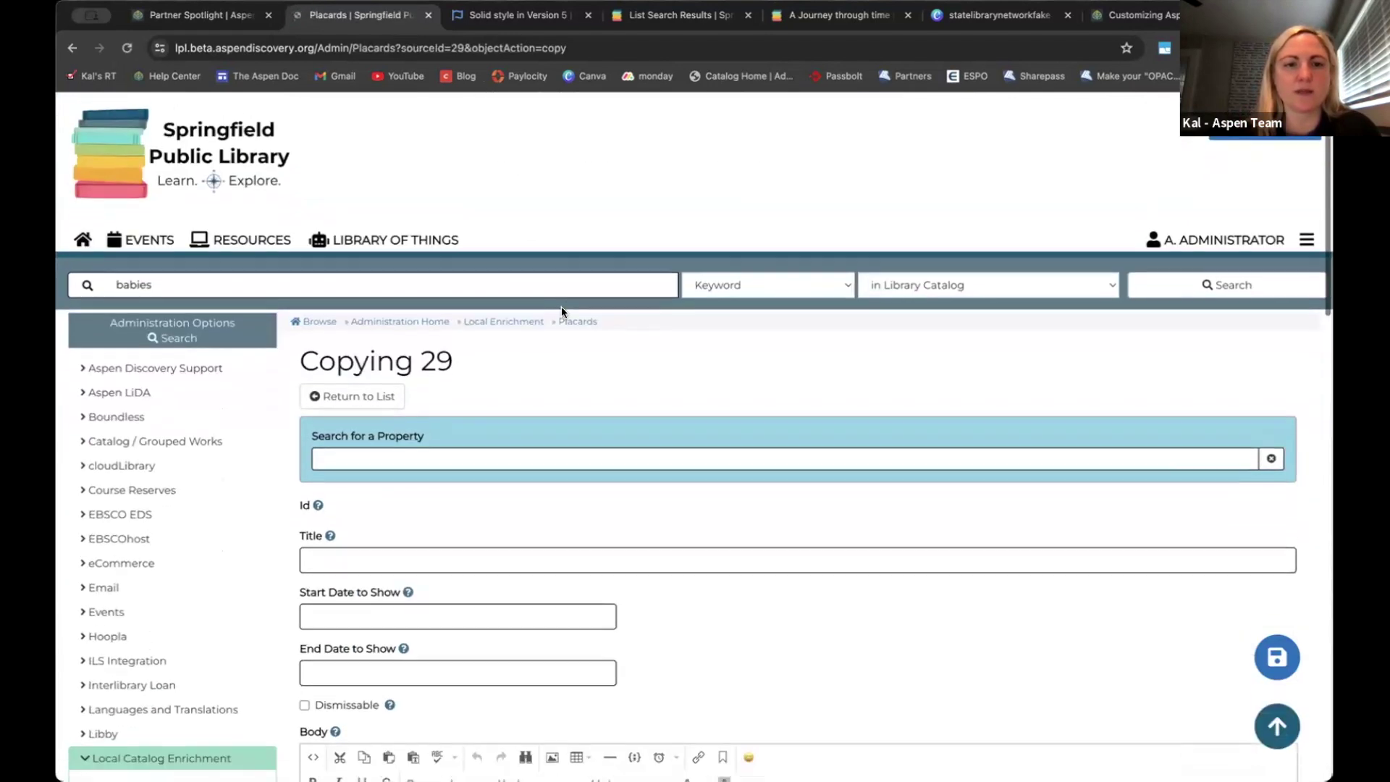
# Examine the copied Consumer Reports placard's title, display dates, Dismissable option, body, CSS and image
pyautogui.scroll(-4, 533, 295)
pyautogui.click(435, 334)
pyautogui.scroll(-2, 436, 333)
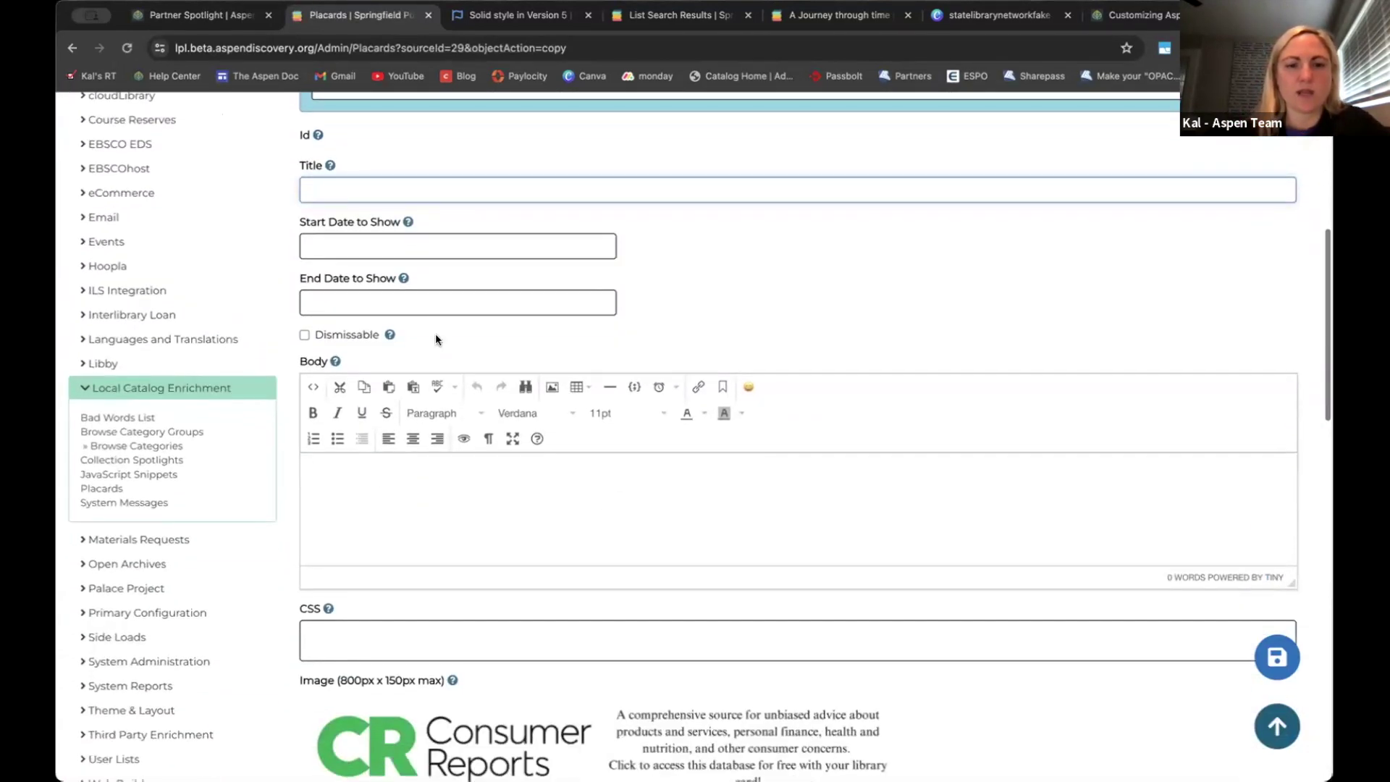
pyautogui.scroll(-2, 436, 333)
pyautogui.scroll(2, 436, 333)
pyautogui.click(376, 476)
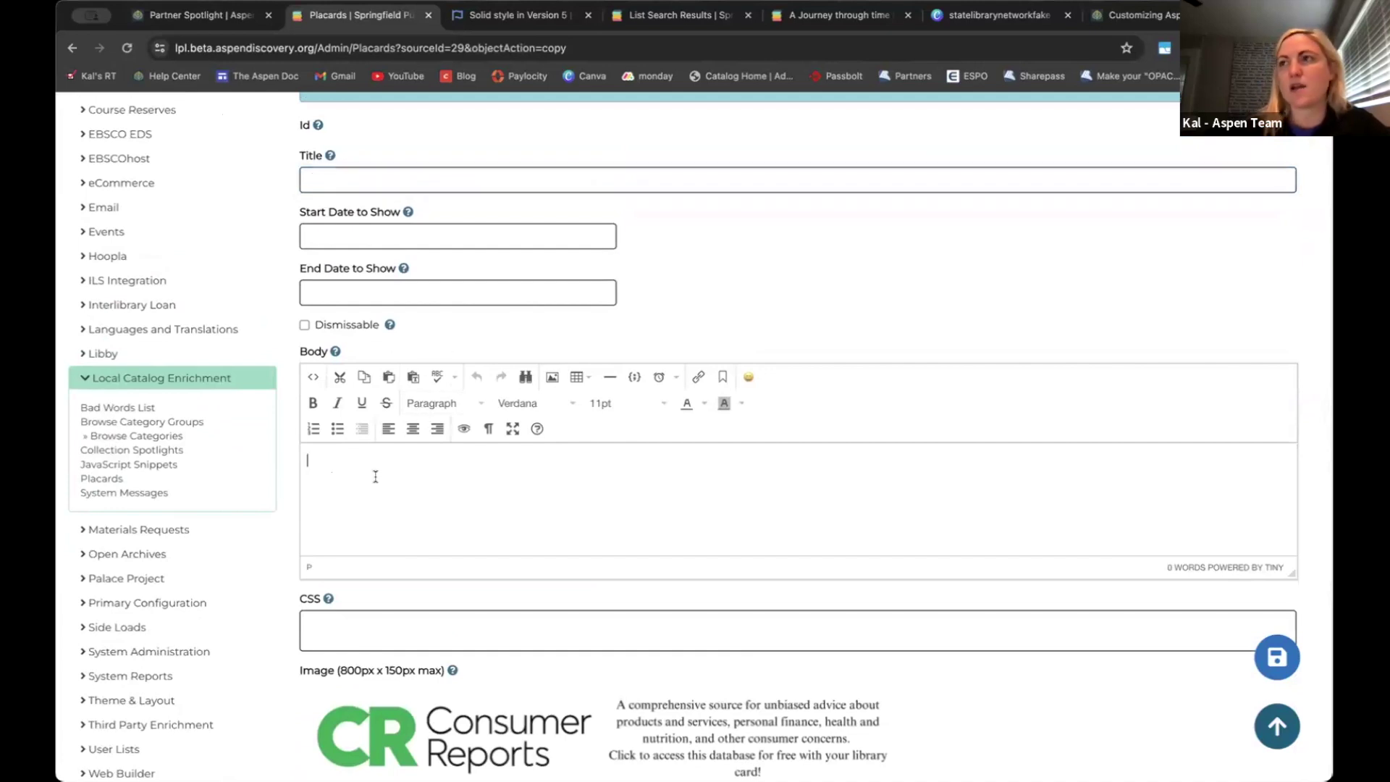
pyautogui.scroll(2, 540, 485)
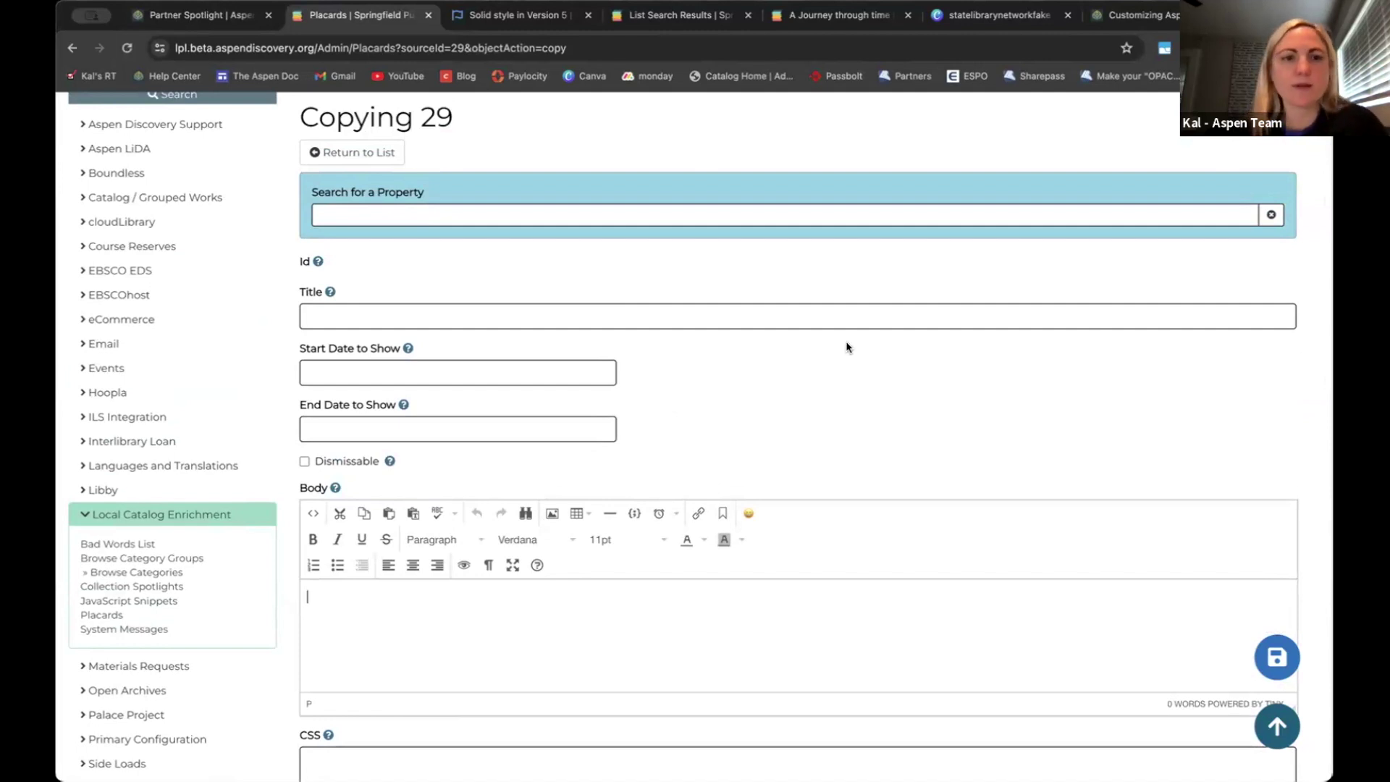
pyautogui.scroll(2, 557, 239)
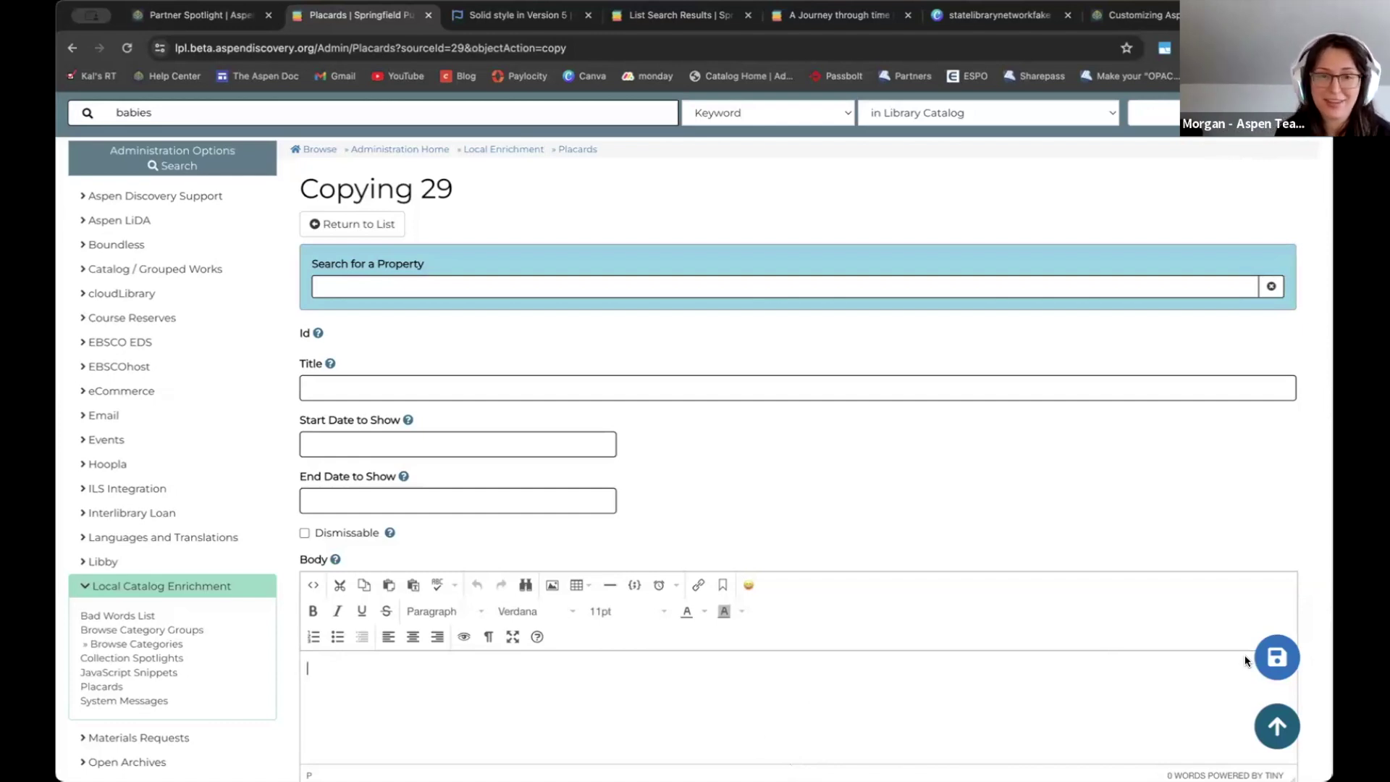
pyautogui.click(805, 760)
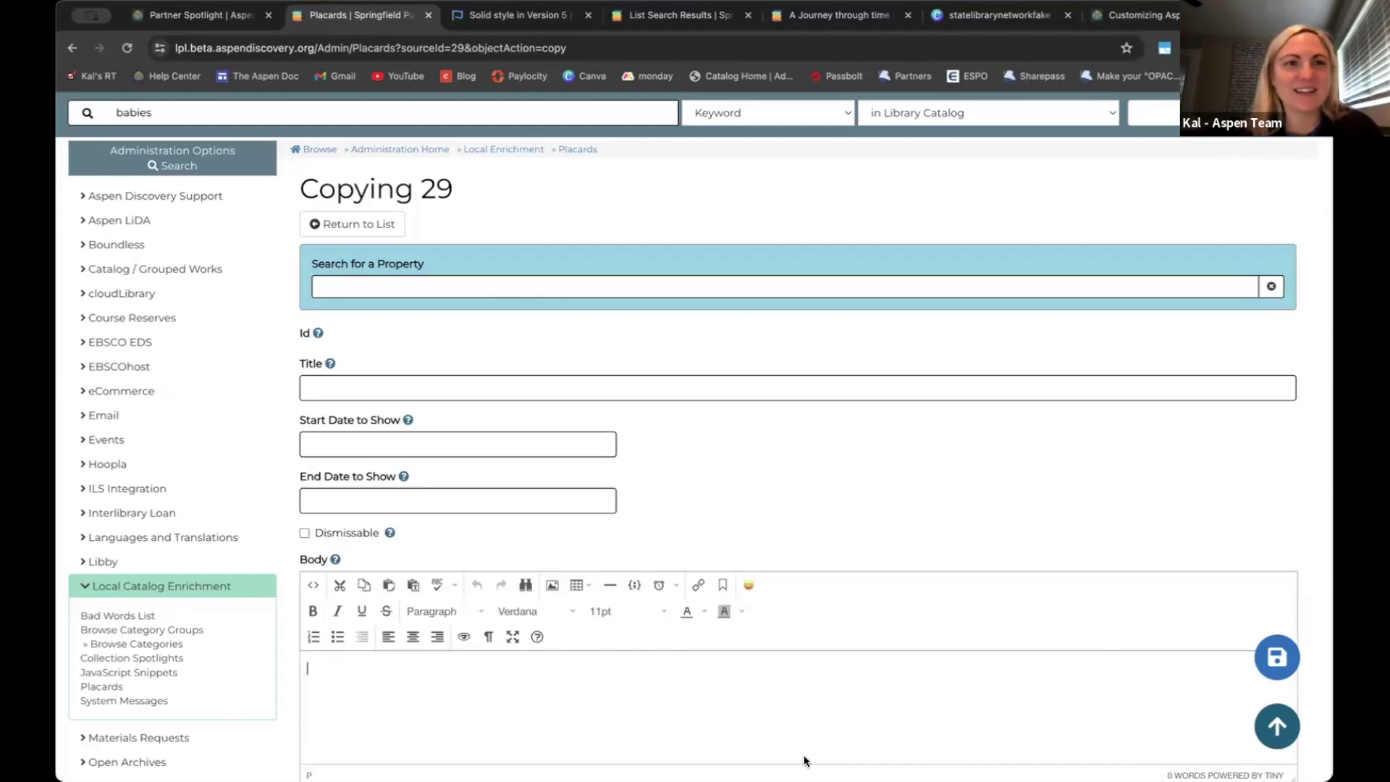
# Switch to the Aspen Discovery Help Center's Partner Spotlight page and bring up its list of Customize topics
pyautogui.click(229, 18)
pyautogui.scroll(15, 236, 194)
pyautogui.scroll(1, 239, 201)
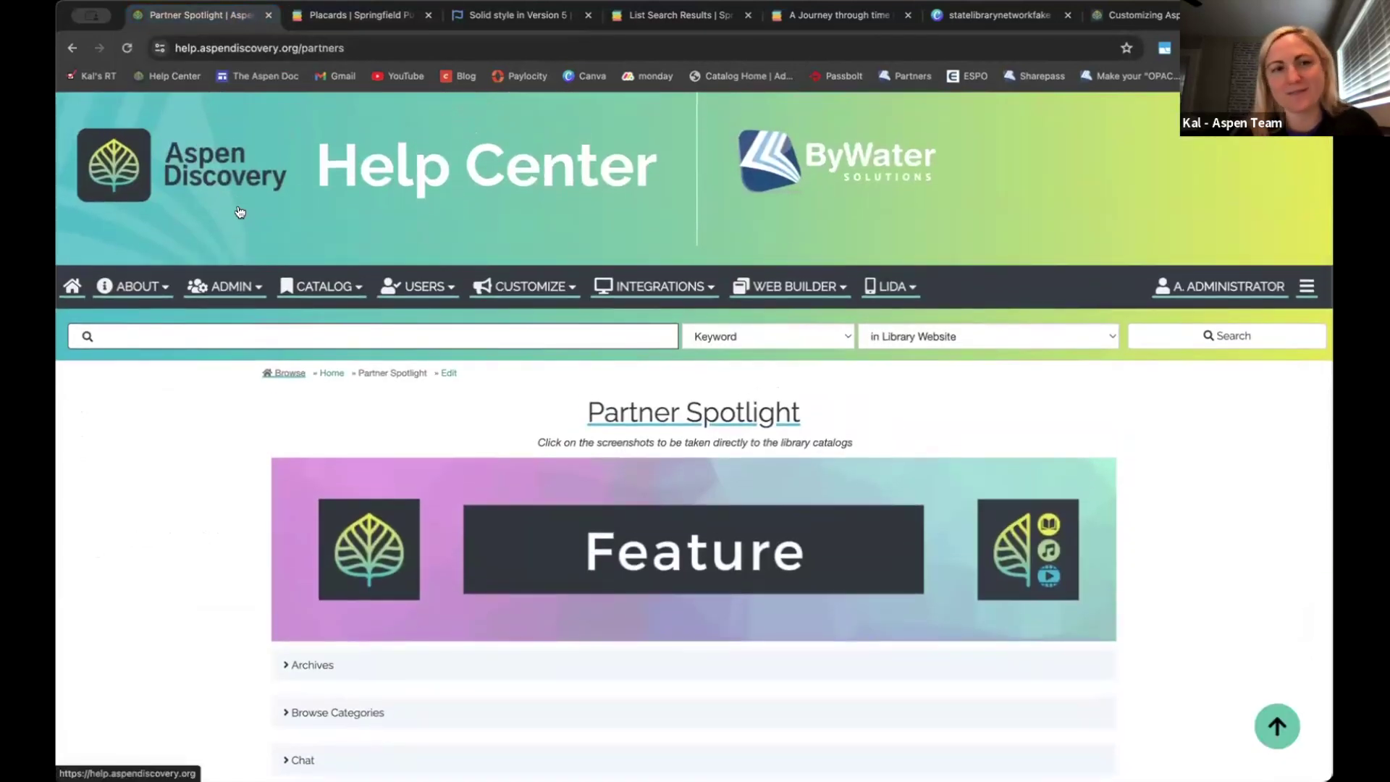
pyautogui.click(505, 290)
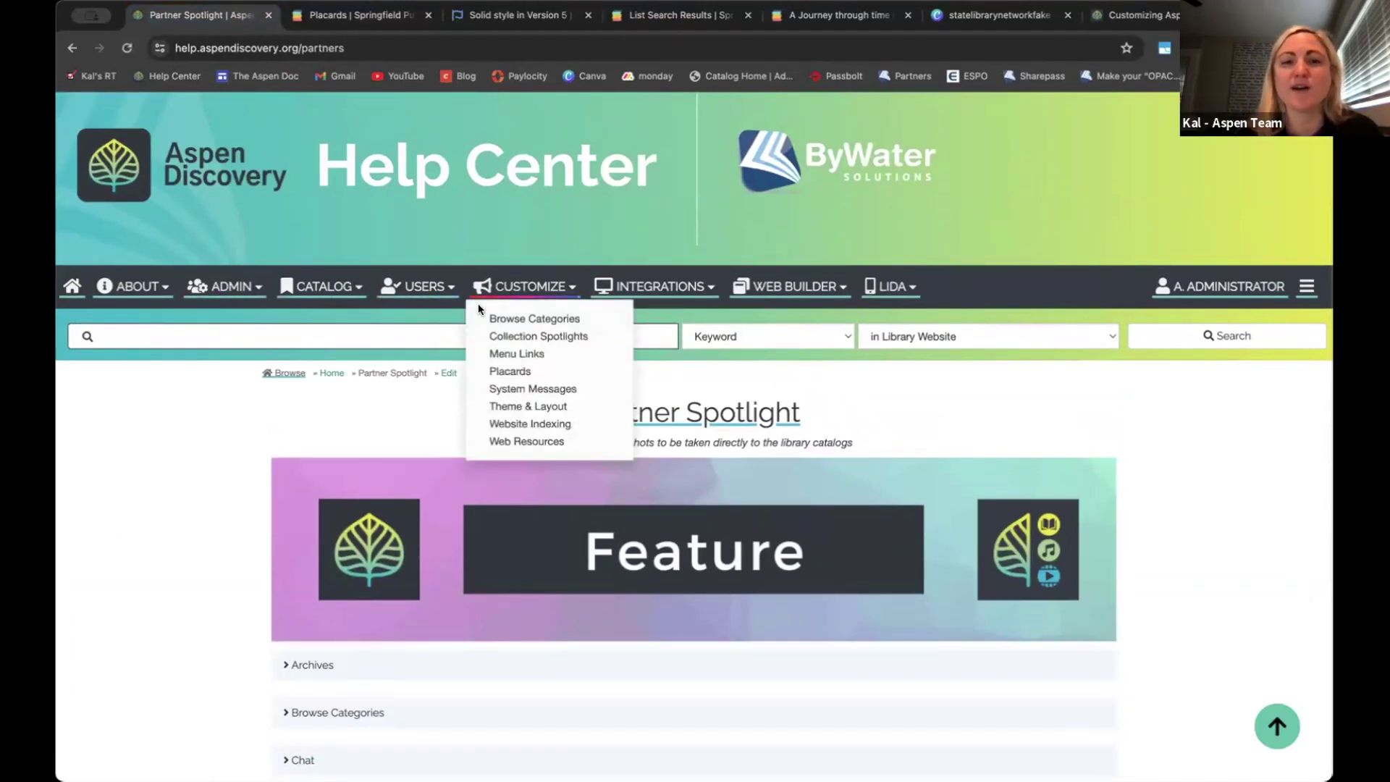